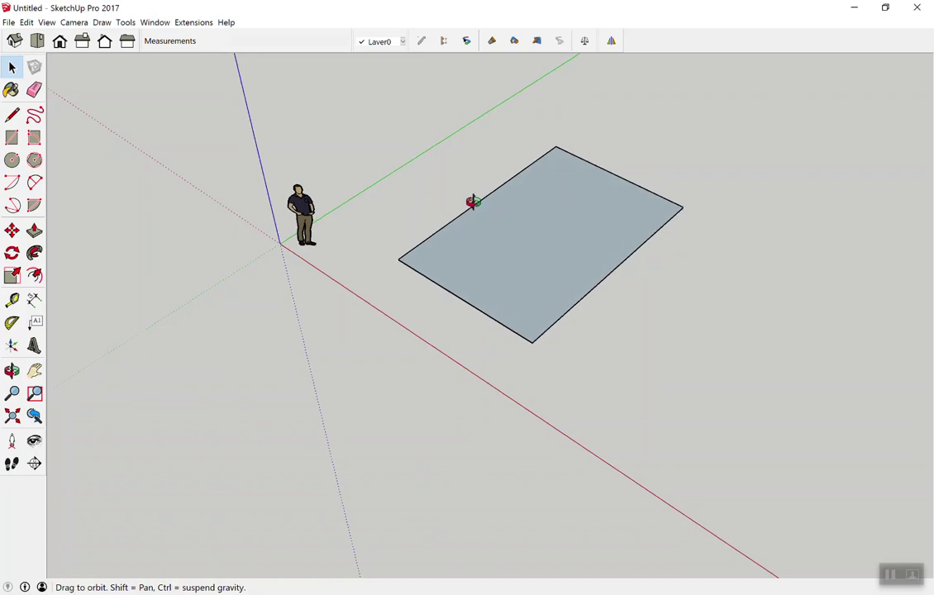
Step: Push/Pull the rectangle into a box, then extrude it again to double its height
key(p)
drag(525, 248, 535, 208)
double_click(535, 208)
key(space)
mouse_move(535, 214)
middle_down()
mouse_move(582, 371)
mouse_move(617, 191)
middle_up()
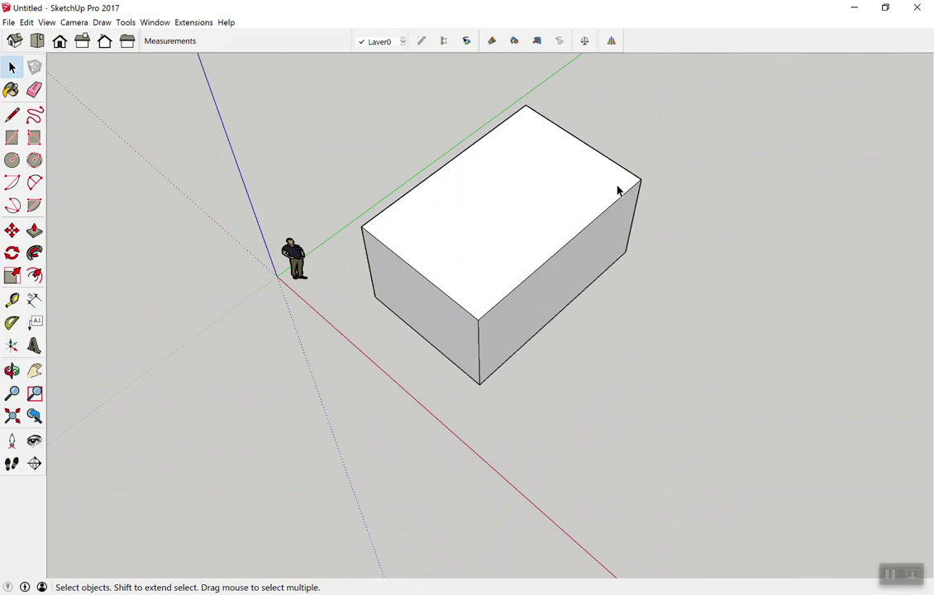
Step: Select the whole box and open its context menu, then dismiss it without choosing anything
triple_click(464, 177)
right_click(464, 175)
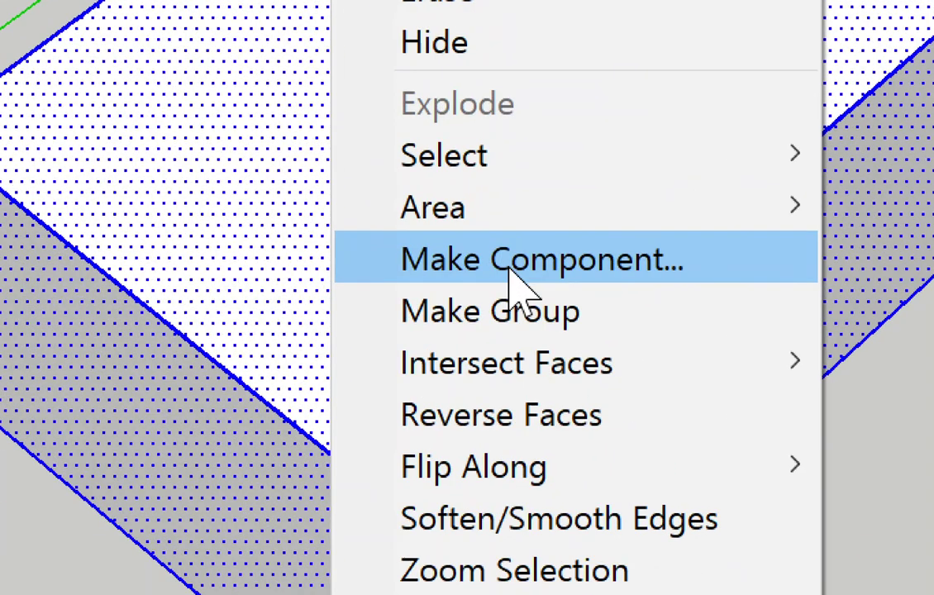
click(502, 314)
click(671, 263)
scroll(603, 239, down, 2)
mouse_move(537, 215)
middle_down()
mouse_move(526, 279)
mouse_move(534, 233)
middle_up()
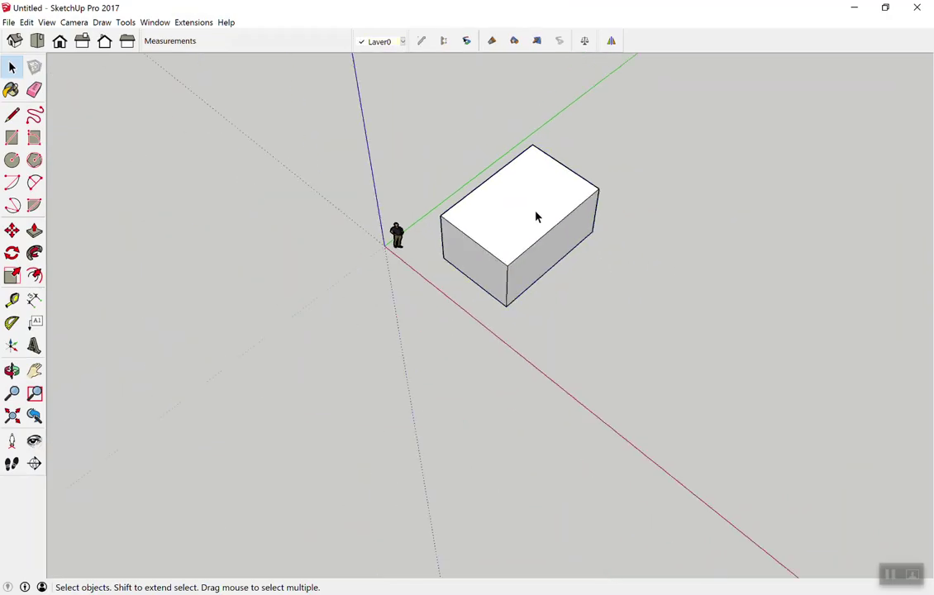
Step: Copy the box with Move+Ctrl and place the copy to its lower right
click(534, 266)
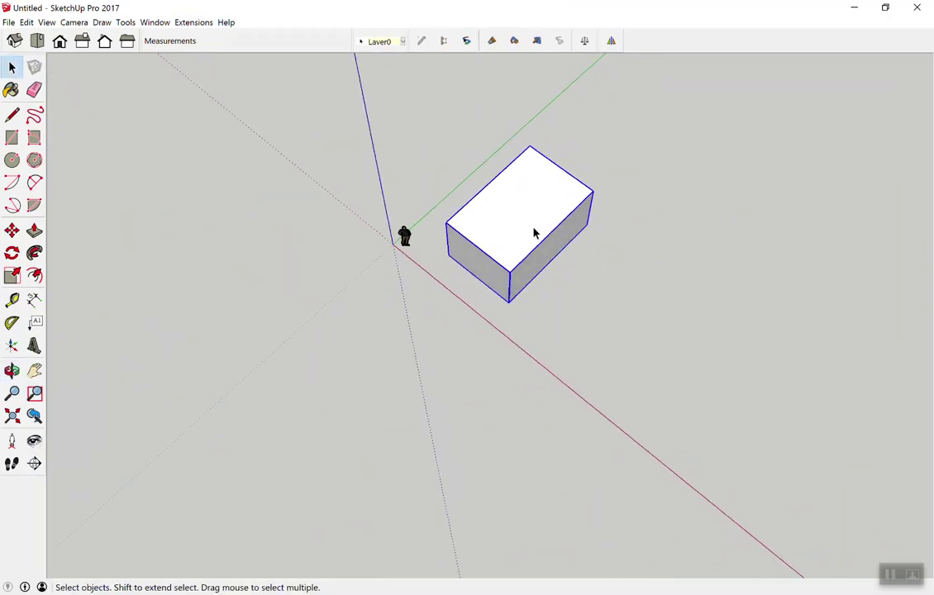
key(m)
click(504, 222)
key(ctrl)
click(621, 309)
key(space)
click(731, 280)
mouse_move(731, 281)
middle_down()
mouse_move(719, 250)
mouse_move(674, 292)
mouse_move(723, 265)
middle_up()
scroll(769, 314, up, 3)
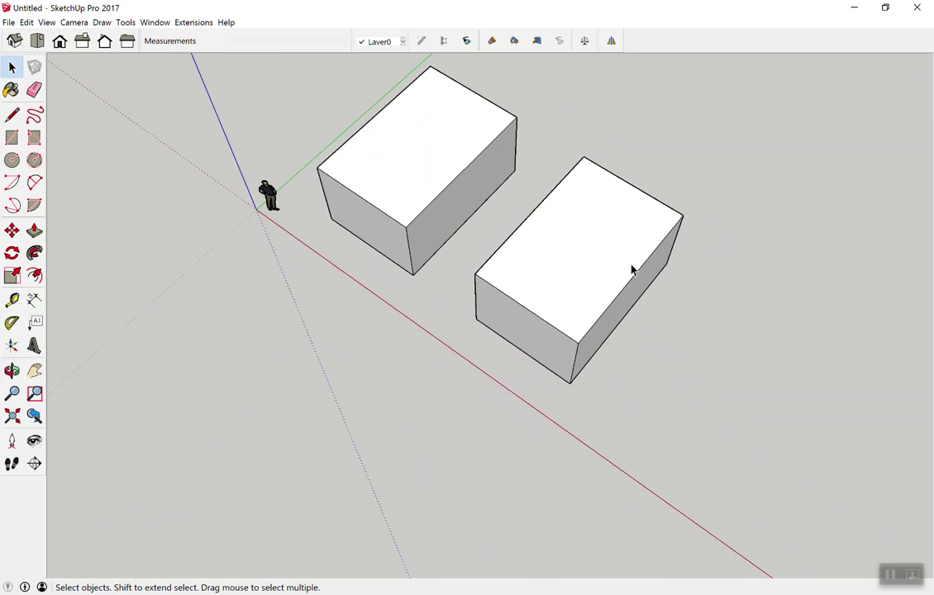
scroll(632, 287, up, 1)
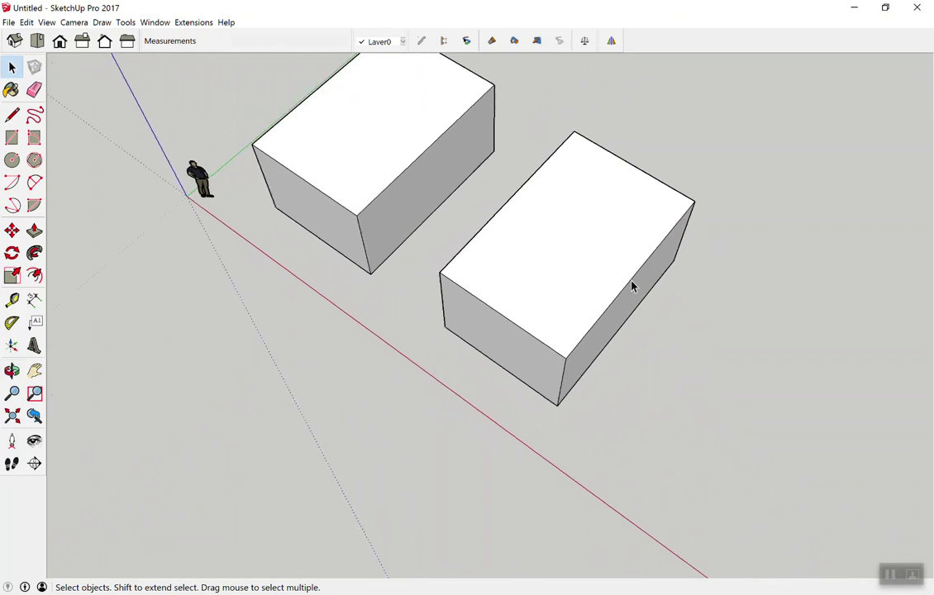
middle_drag(741, 315, 694, 290)
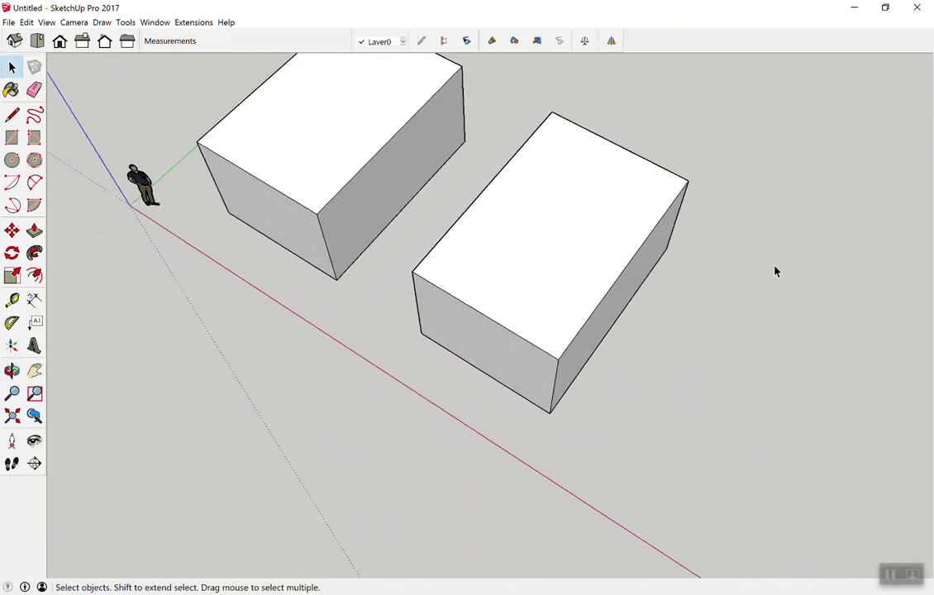
Step: Rotate the copied box 30 degrees with the Move tool's rotation grip
key(m)
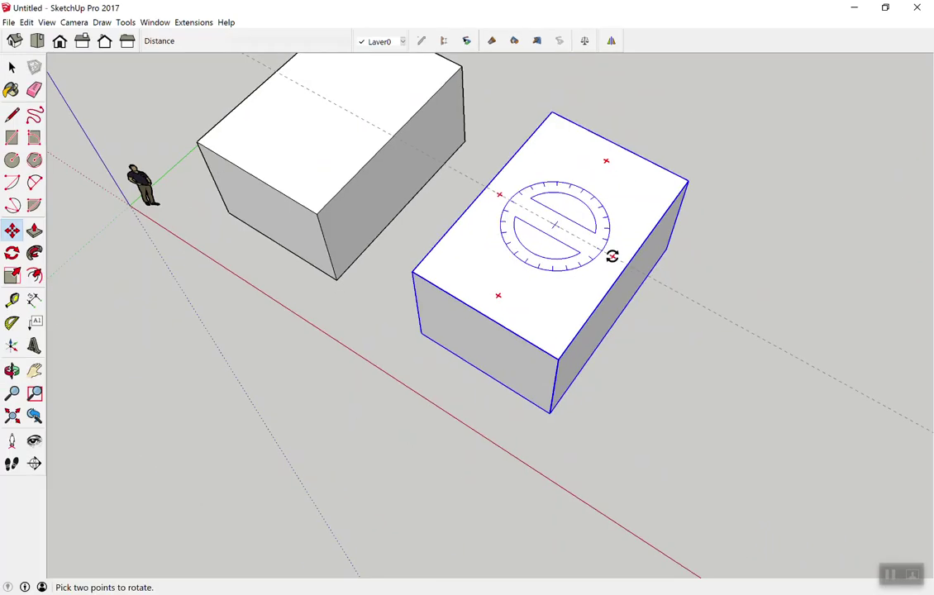
click(612, 257)
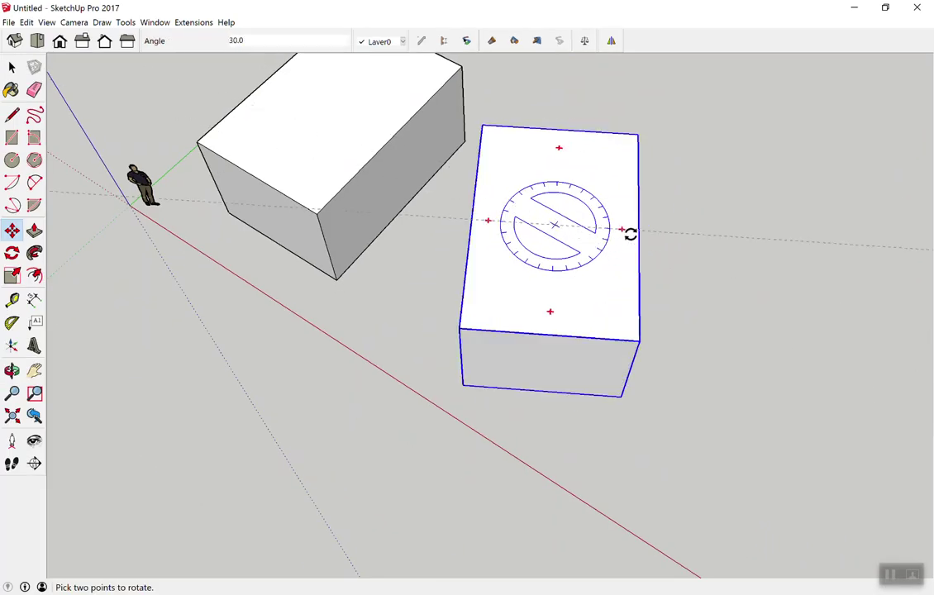
click(645, 234)
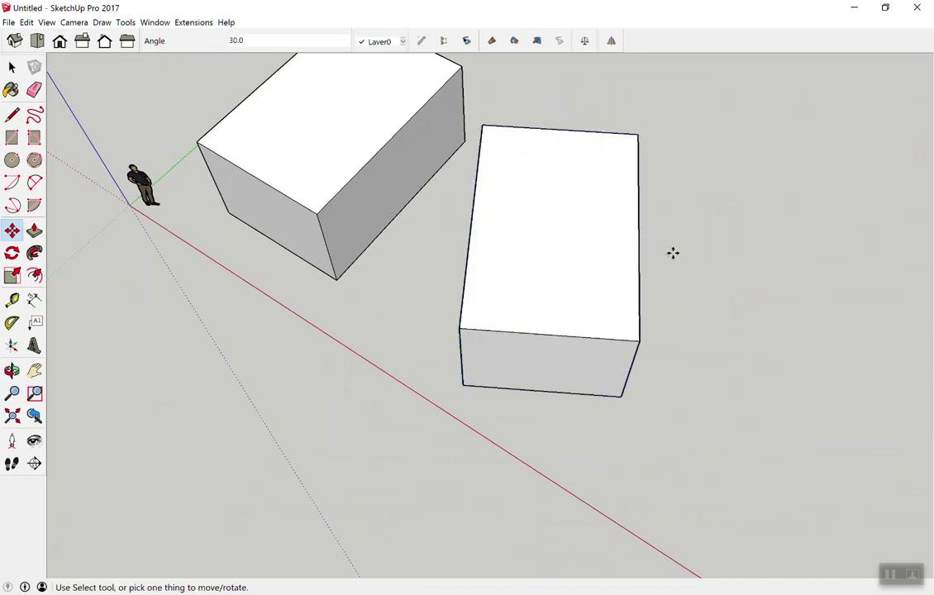
key(space)
mouse_move(704, 259)
middle_down()
mouse_move(534, 363)
mouse_move(515, 340)
middle_up()
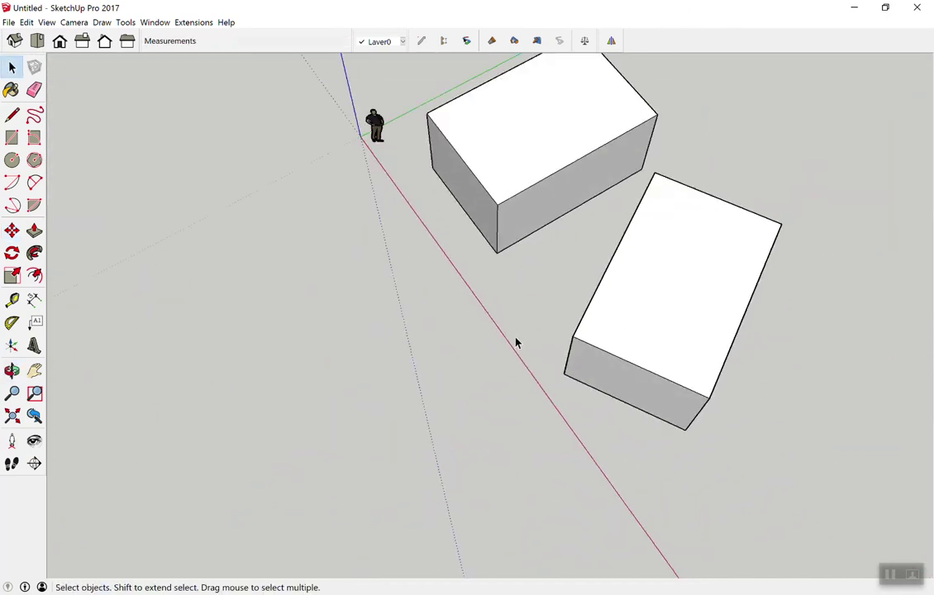
scroll(512, 388, down, 2)
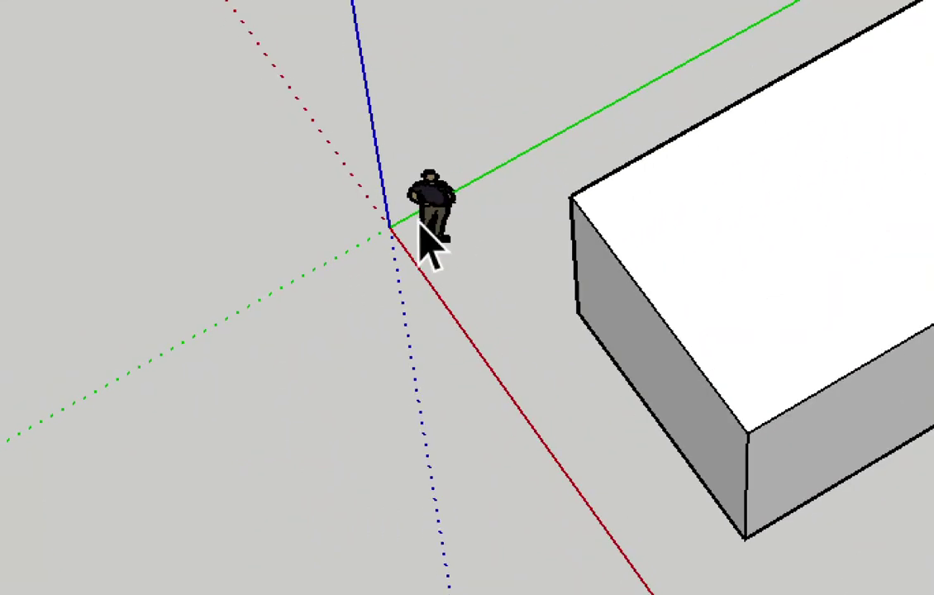
Step: Delete the right box and then the left box
mouse_move(438, 229)
middle_down()
mouse_move(471, 206)
mouse_move(442, 281)
mouse_move(569, 295)
mouse_move(582, 283)
middle_up()
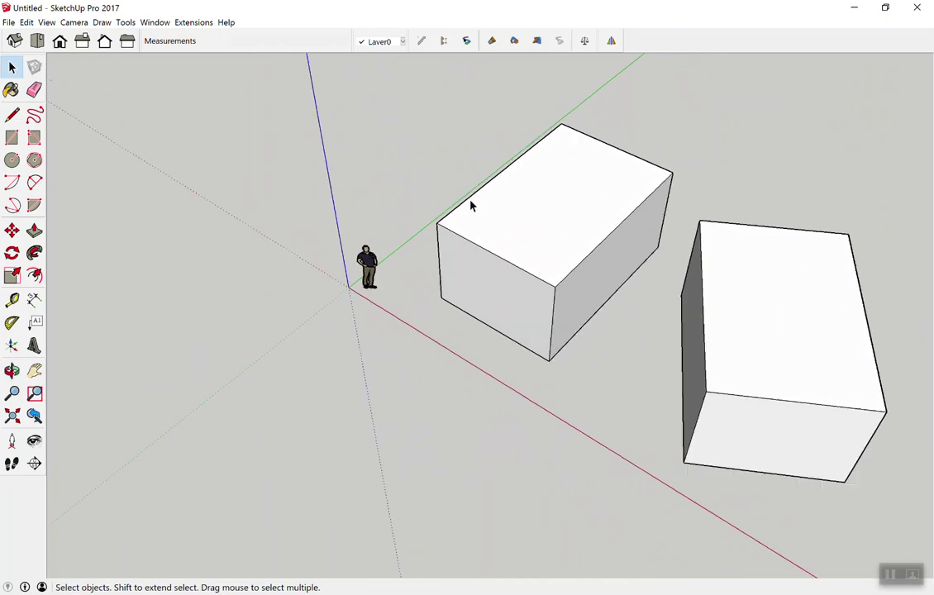
scroll(418, 260, down, 3)
key(Delete)
click(371, 213)
key(Delete)
middle_drag(371, 213, 333, 252)
Step: Draw a new 4 by 6 rectangle on the ground
click(12, 138)
click(328, 265)
click(604, 220)
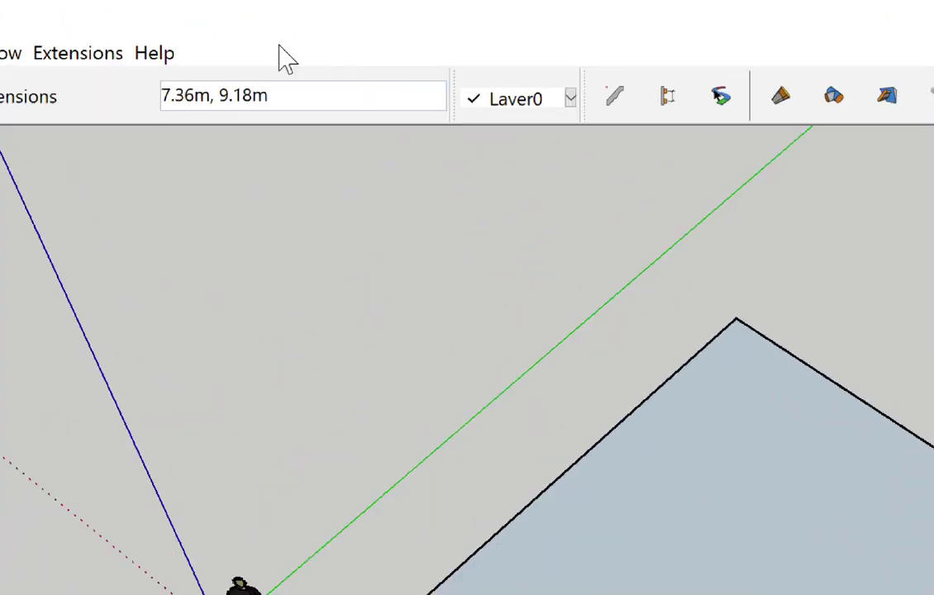
text(4,6)
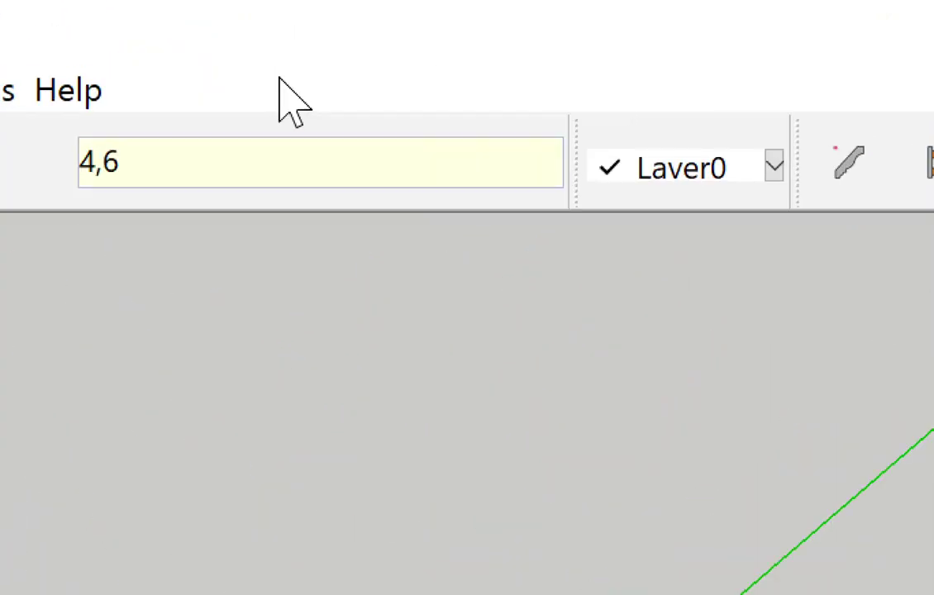
key(Return)
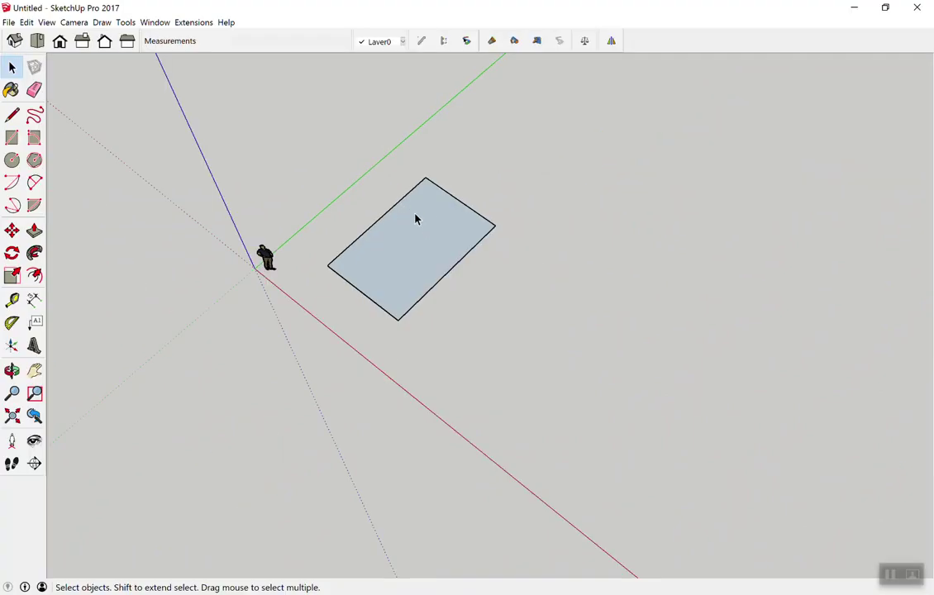
Step: Push/Pull the 4 by 6 rectangle up 3 m into a box
click(12, 181)
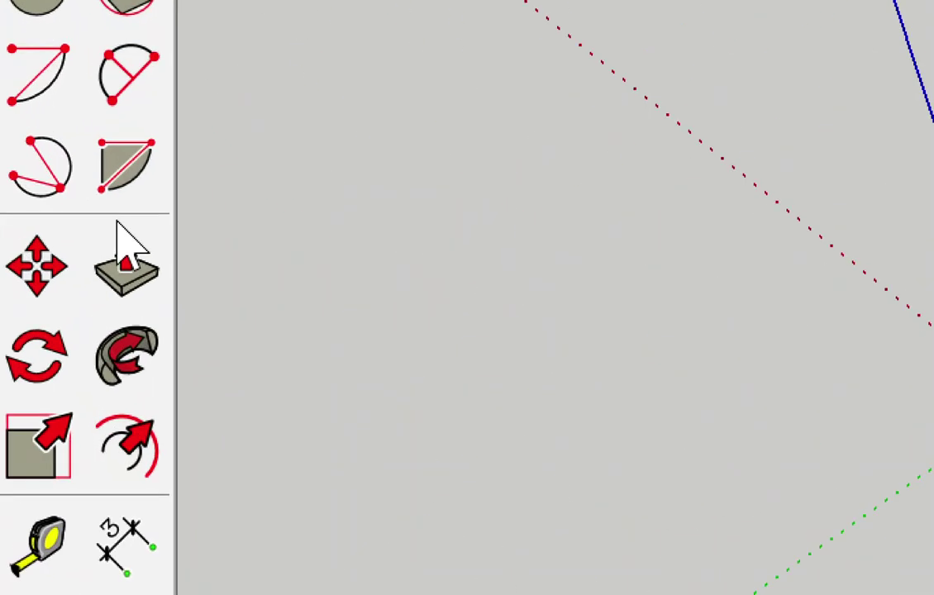
key(space)
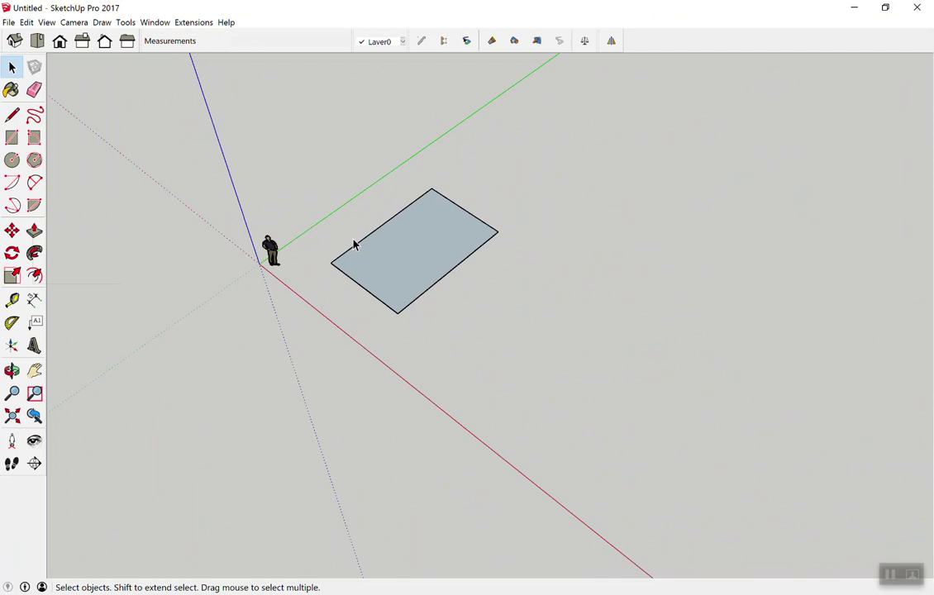
key(p)
click(375, 250)
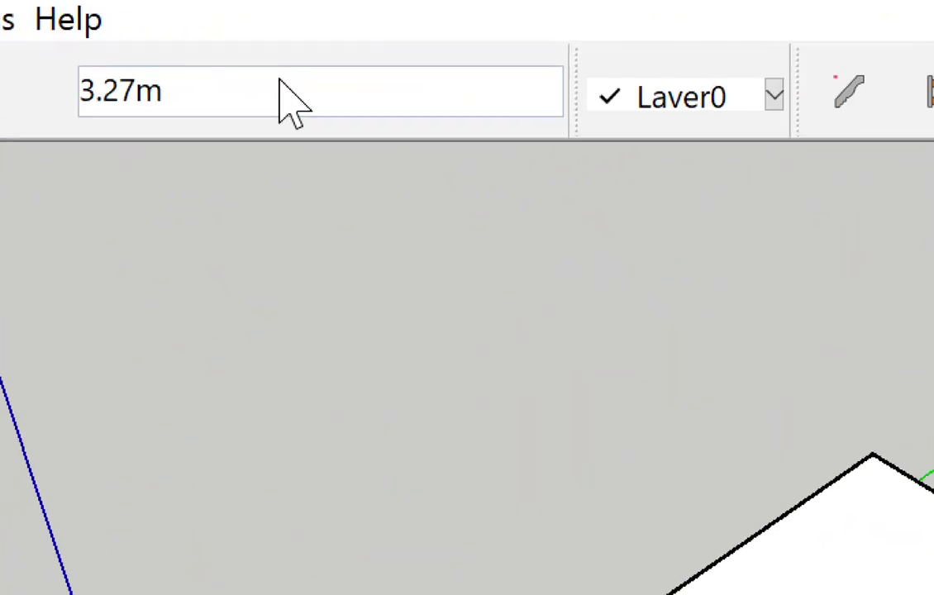
text(3)
key(Return)
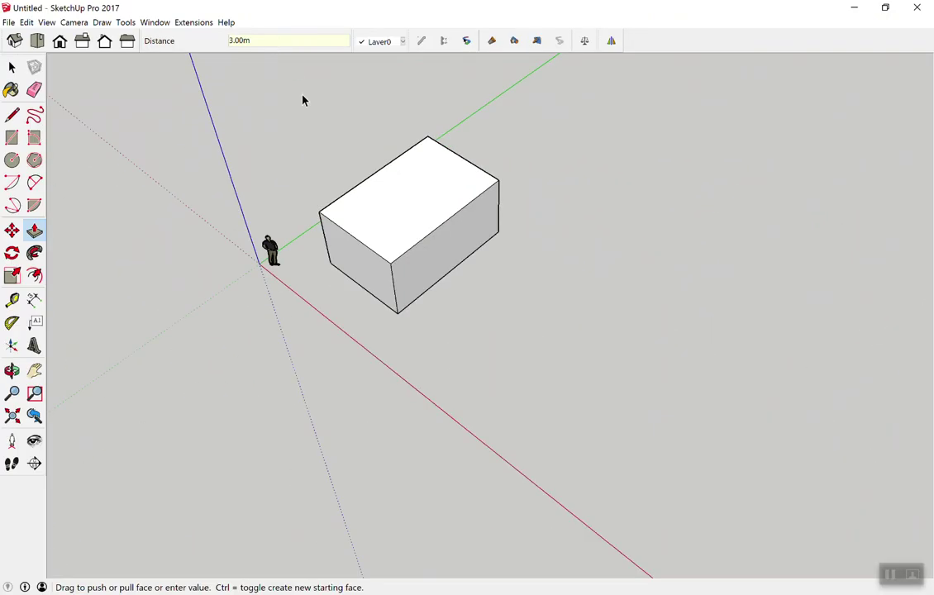
key(space)
Step: Select the box's top face and the whole box, open its context menu, then clear the selection
click(369, 214)
click(369, 214)
click(423, 115)
triple_click(439, 171)
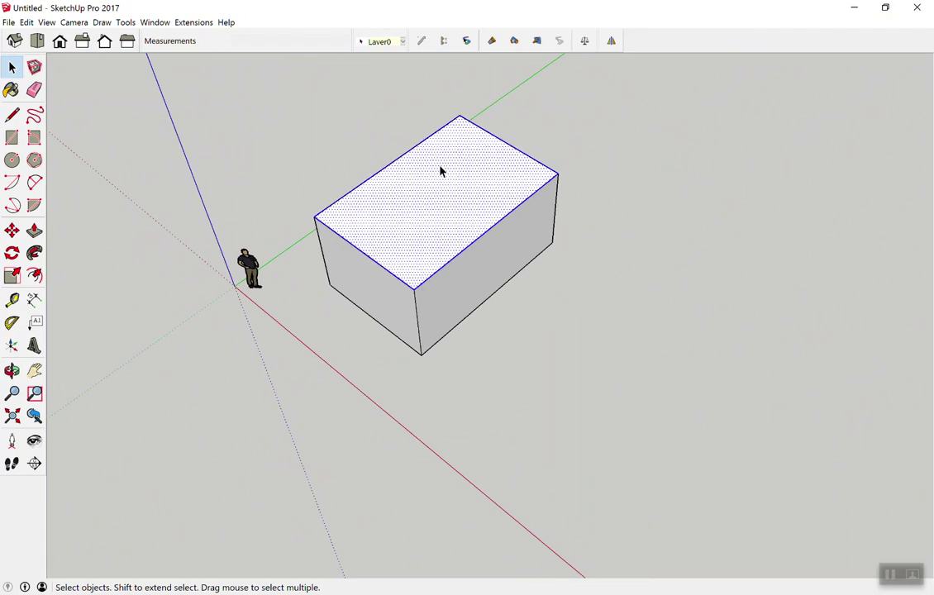
right_click(440, 171)
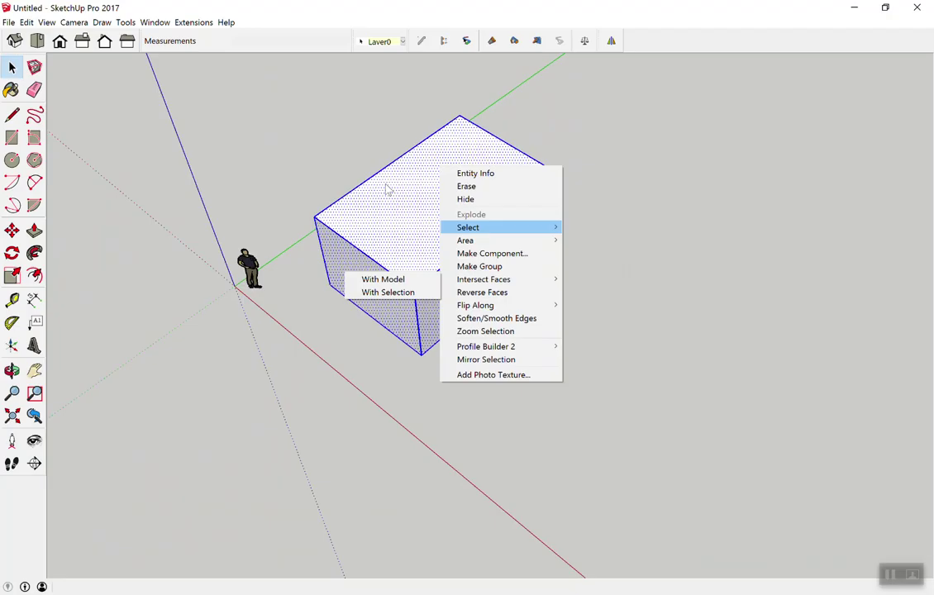
click(310, 119)
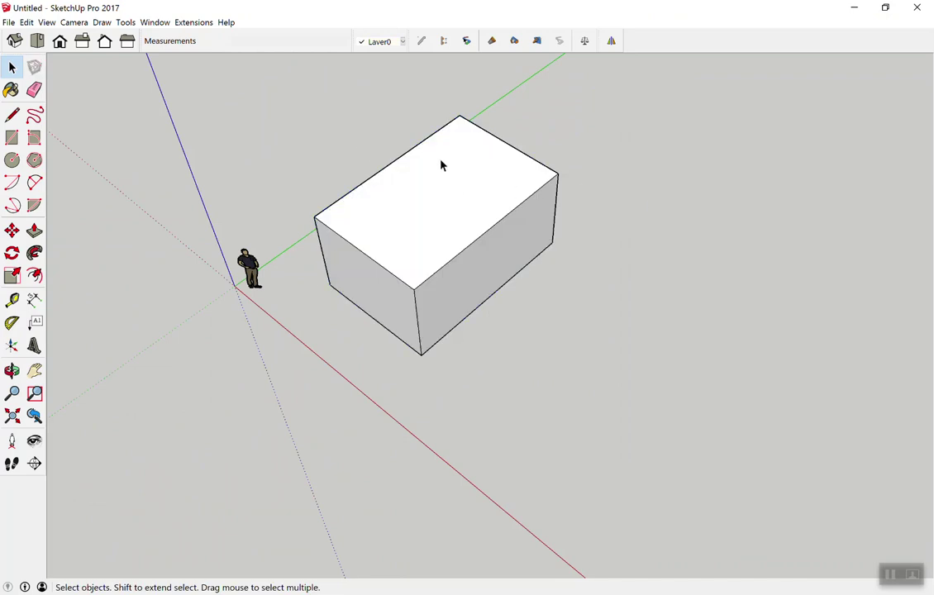
scroll(484, 162, up, 2)
click(416, 195)
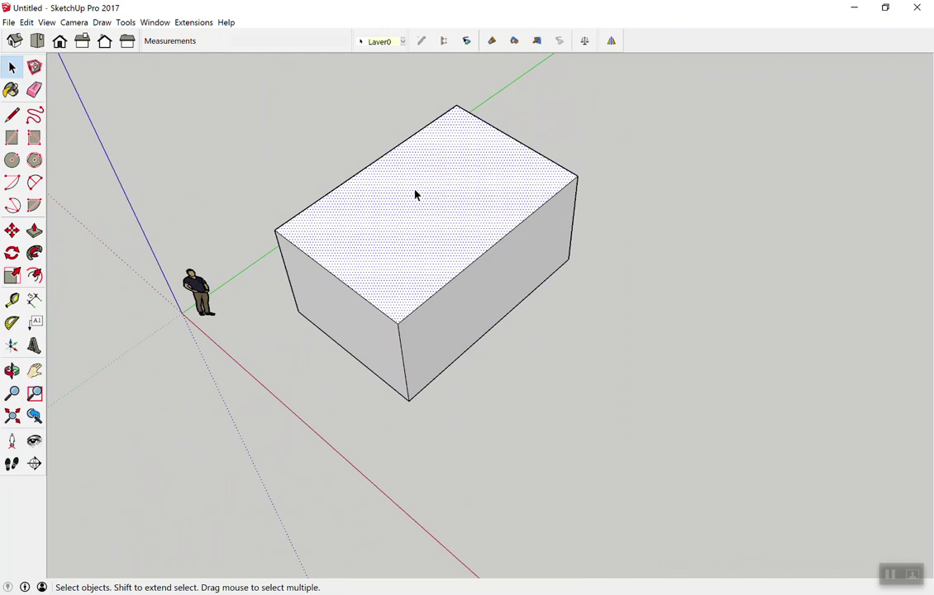
click(592, 146)
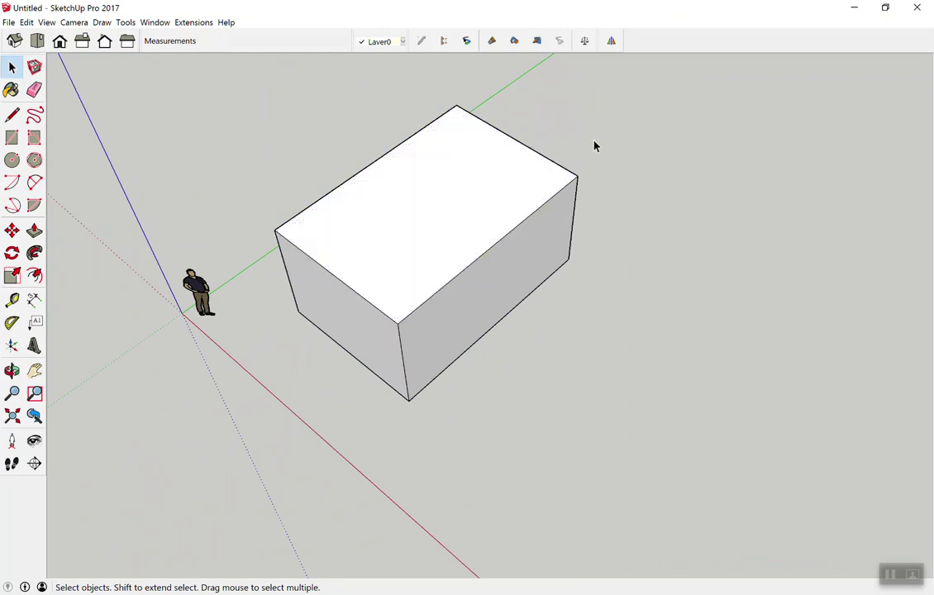
Step: Make the whole box a group, then start a move and cancel it
triple_click(441, 182)
right_click(471, 169)
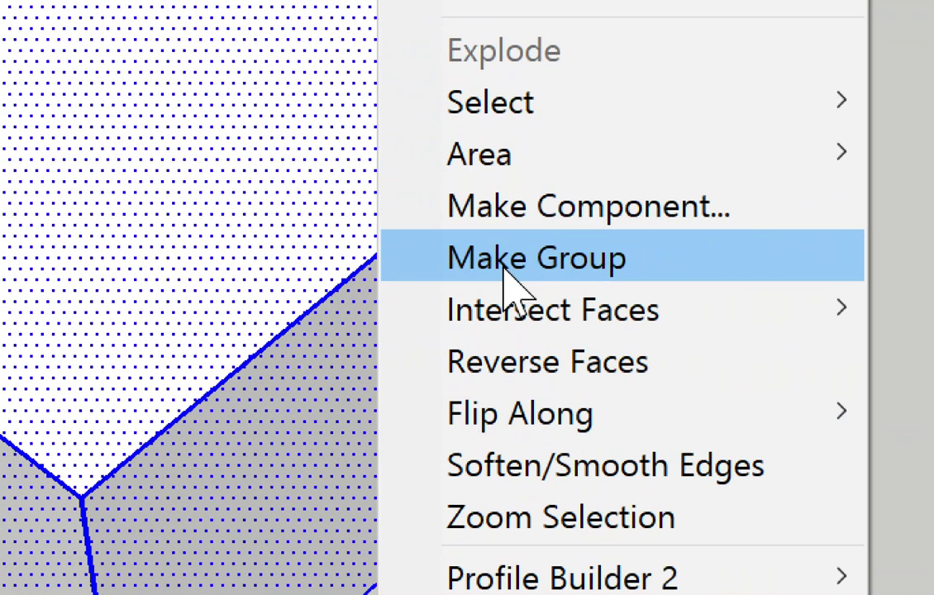
click(511, 263)
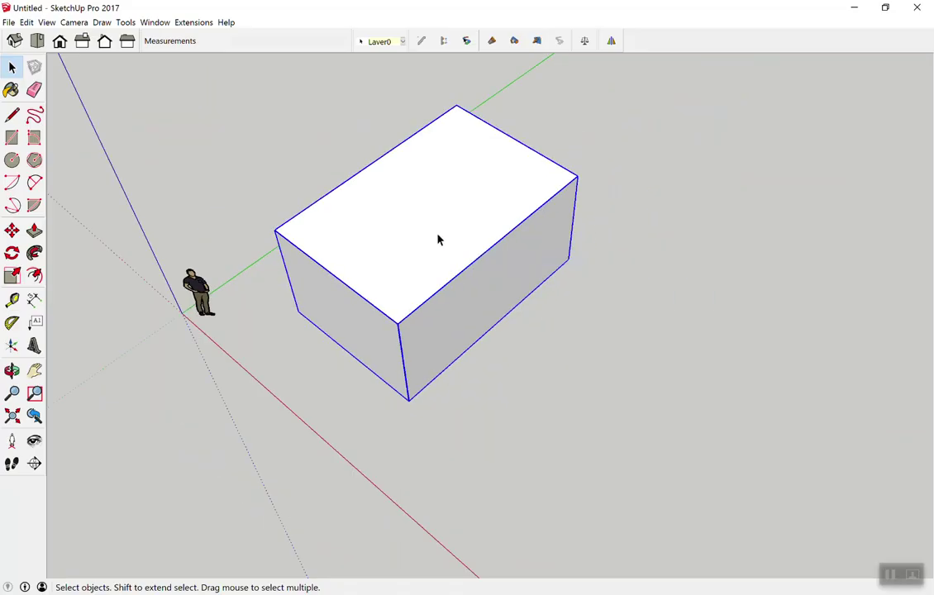
key(m)
click(407, 227)
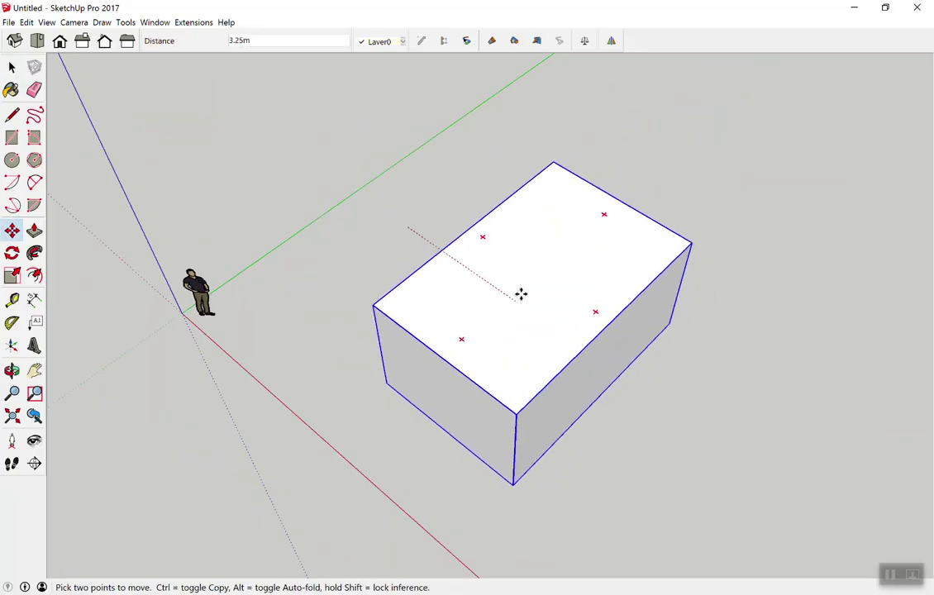
key(Escape)
key(space)
click(514, 327)
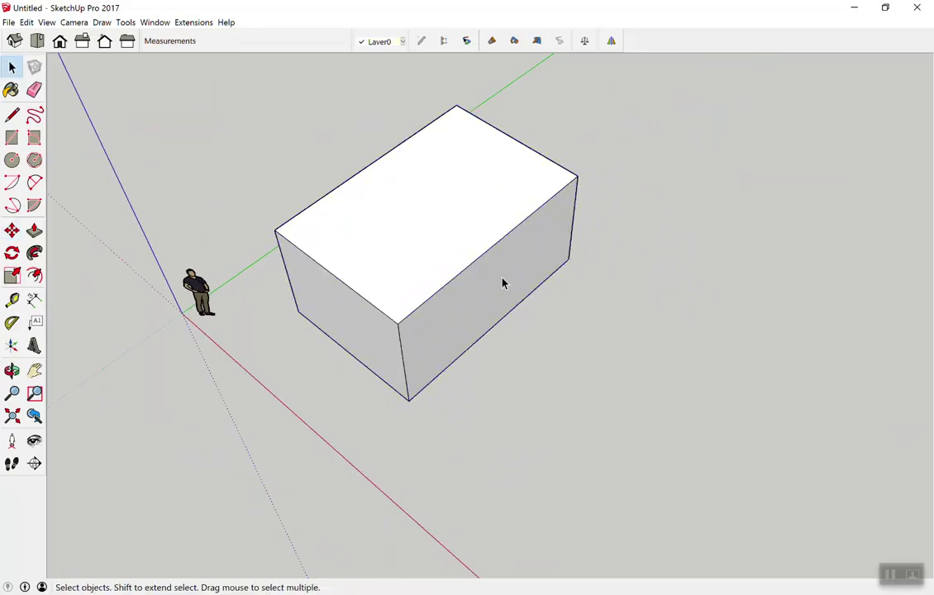
Step: Copy the grouped box with Move+Ctrl and place the copy beside the original
key(m)
click(430, 236)
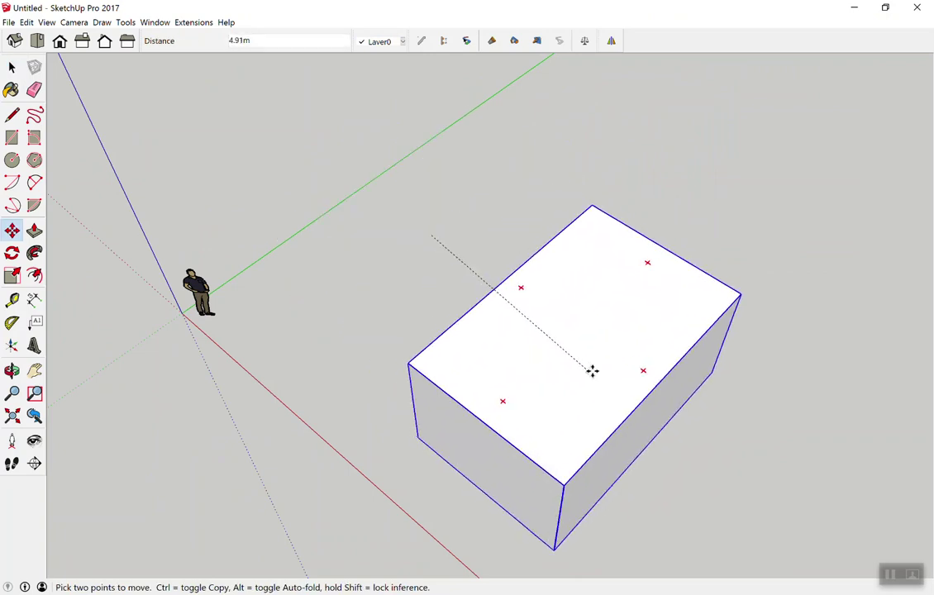
key(ctrl)
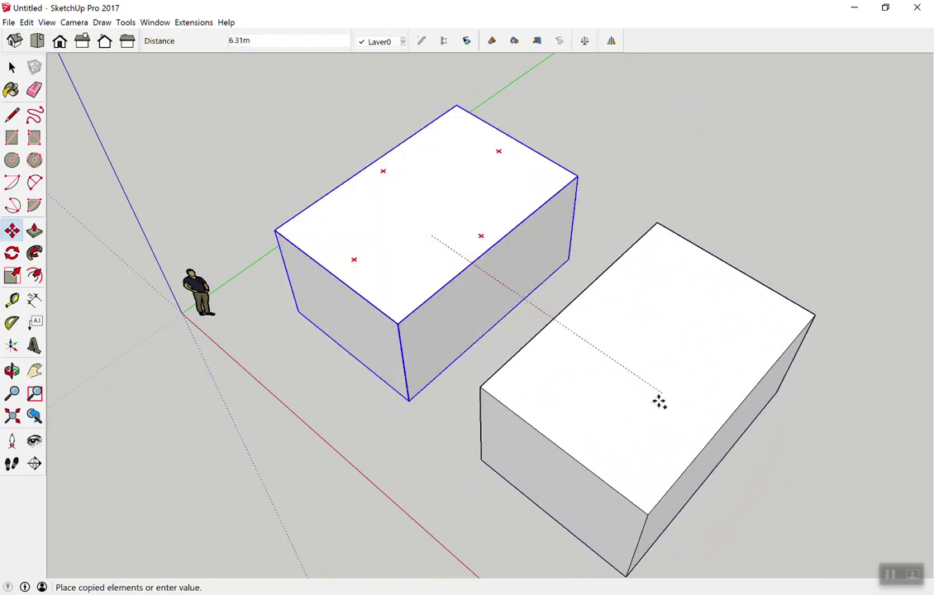
click(677, 416)
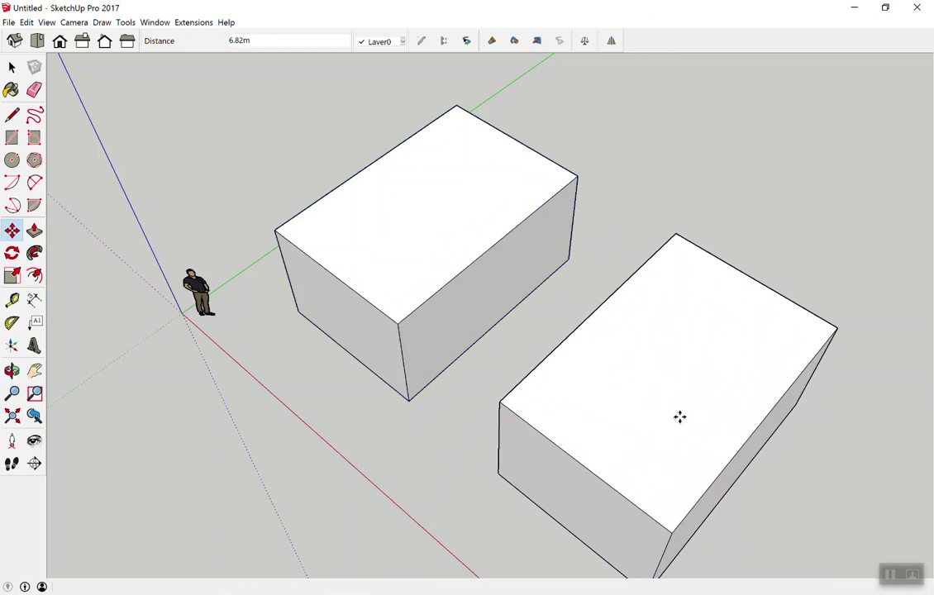
scroll(295, 192, down, 2)
scroll(470, 273, up, 1)
scroll(546, 319, up, 1)
scroll(534, 284, up, 2)
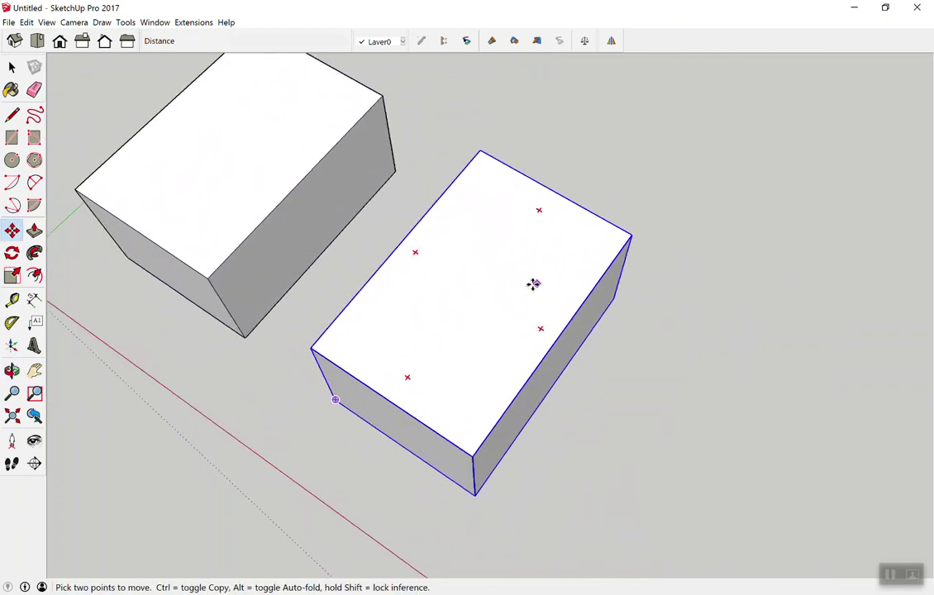
scroll(541, 322, up, 3)
scroll(609, 357, down, 2)
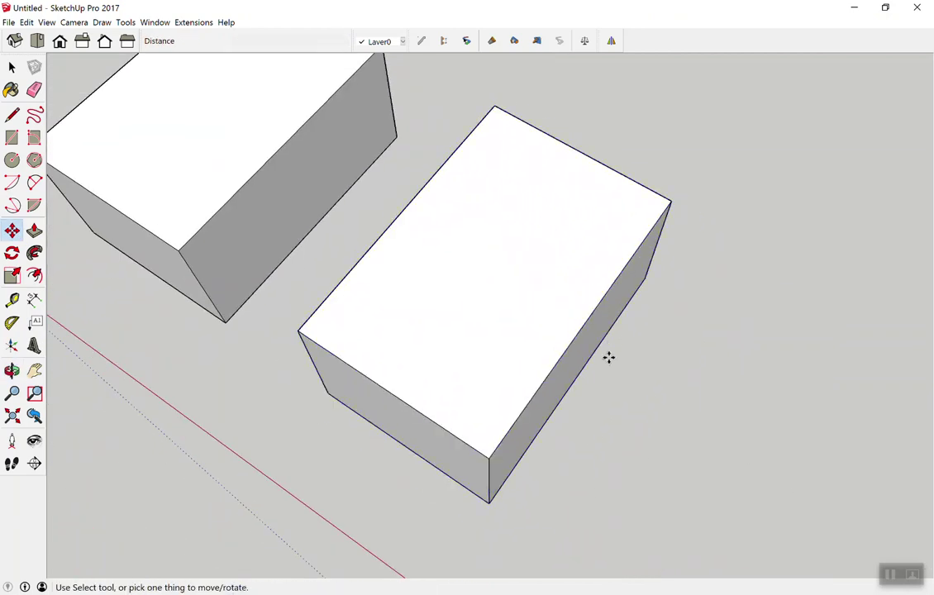
scroll(555, 324, up, 3)
scroll(556, 324, up, 1)
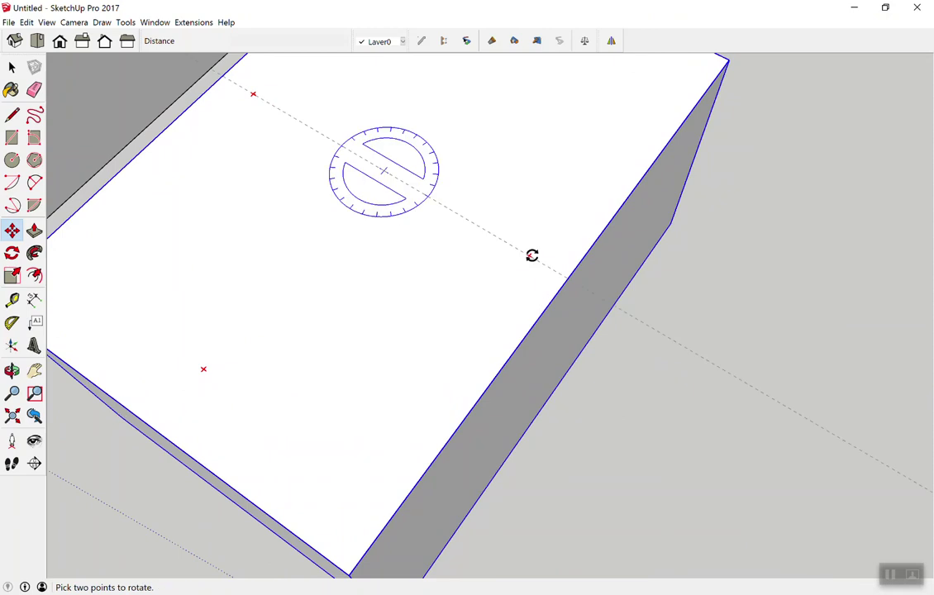
Step: Rotate the copied box using the rotation grip on its top
click(533, 255)
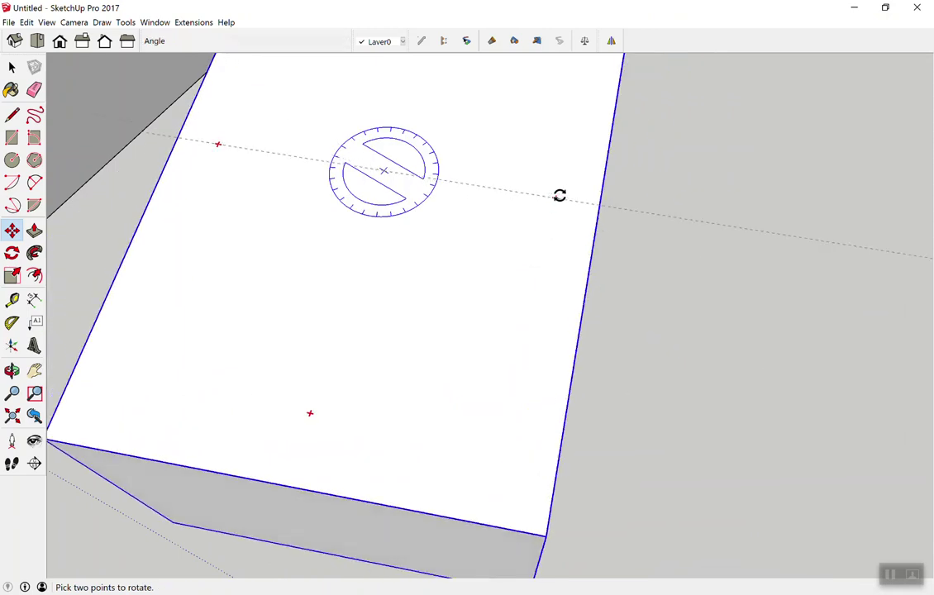
click(560, 194)
key(space)
scroll(661, 248, down, 4)
middle_drag(673, 294, 465, 208)
scroll(556, 279, up, 2)
scroll(590, 311, down, 3)
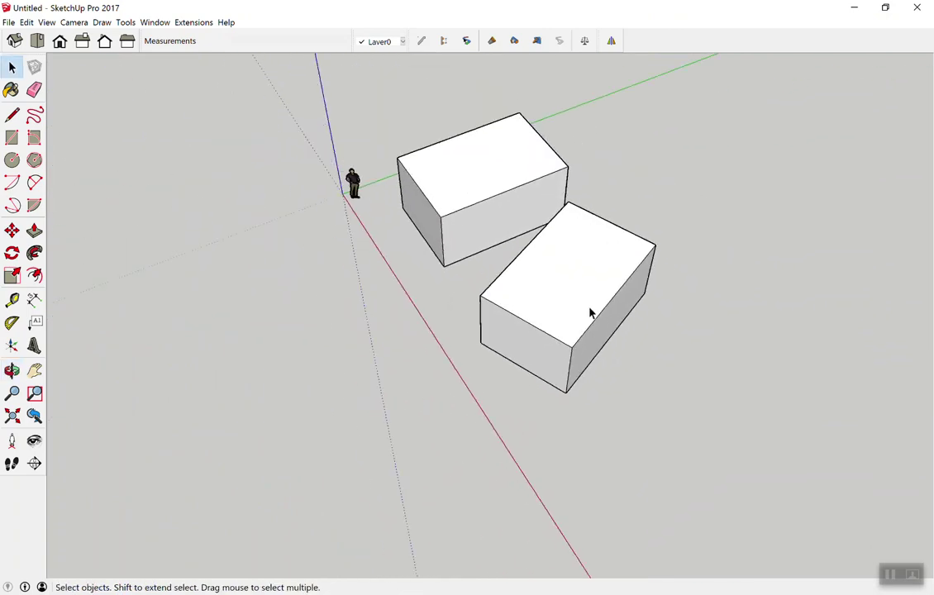
scroll(599, 311, up, 1)
Step: Draw a rectangle on the first box's top face
mouse_move(533, 228)
middle_down()
mouse_move(482, 126)
mouse_move(502, 182)
middle_up()
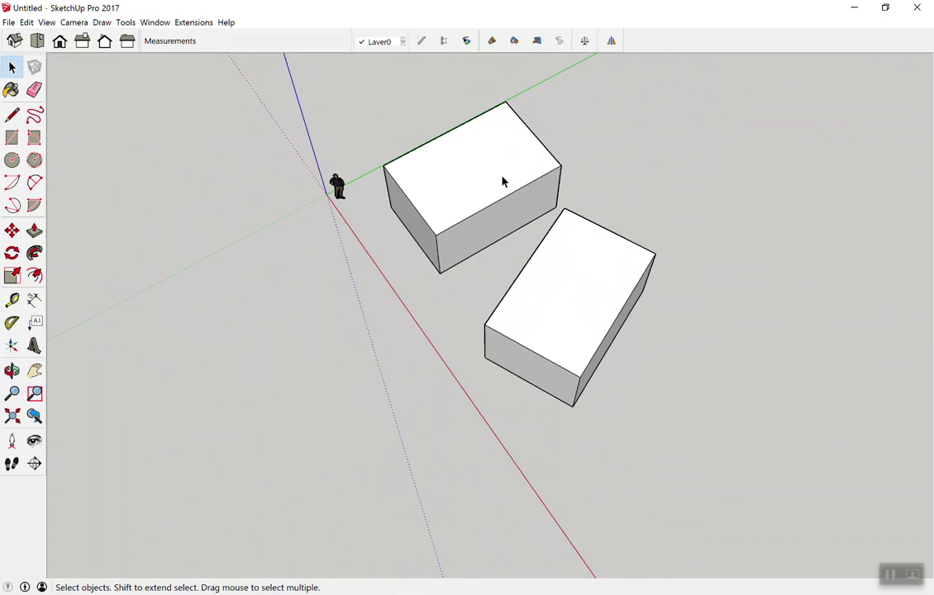
scroll(475, 115, up, 1)
scroll(438, 115, up, 2)
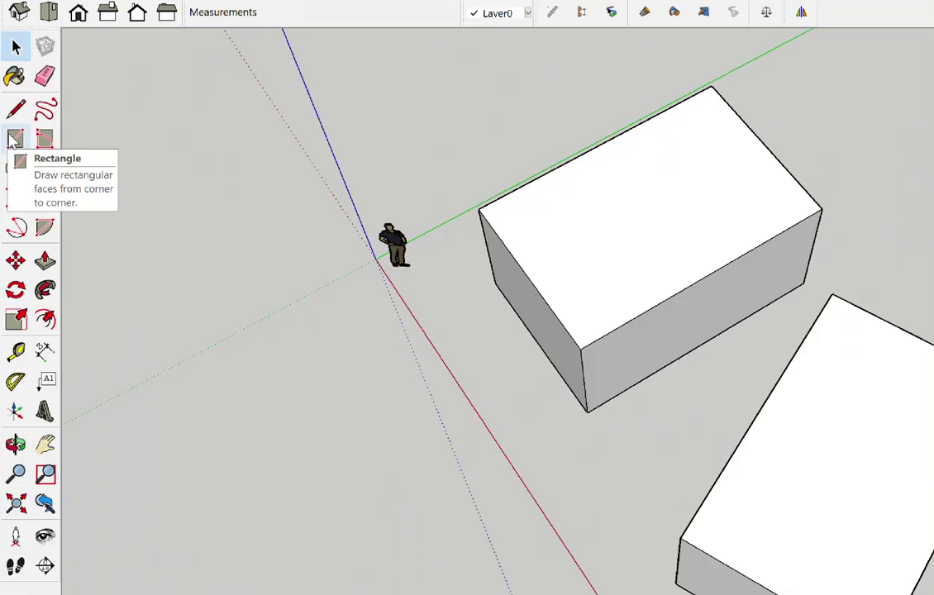
click(27, 138)
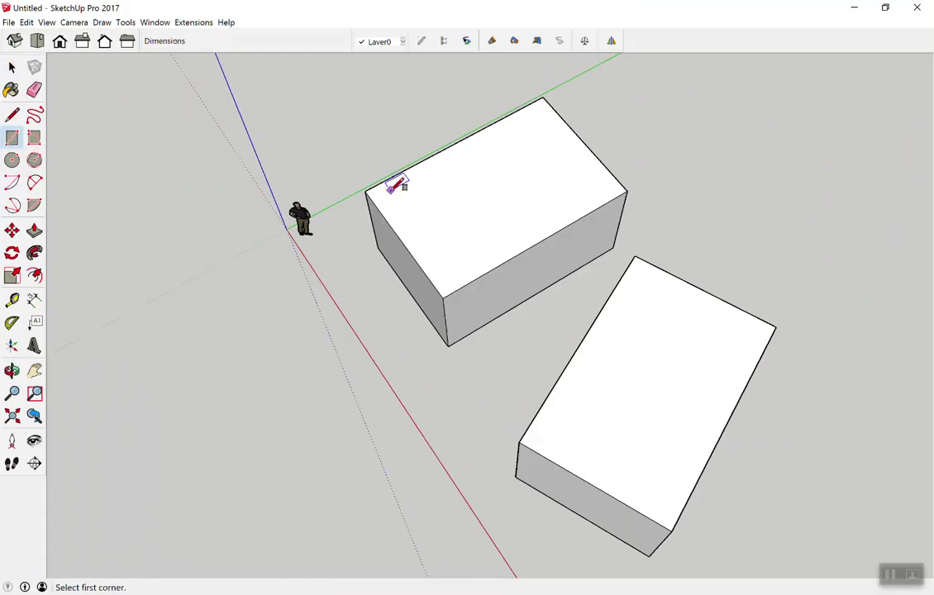
click(389, 189)
click(529, 217)
Step: Try drawing a rectangle on the rotated box's top face
mouse_move(546, 210)
middle_down()
mouse_move(461, 145)
mouse_move(670, 90)
mouse_move(565, 308)
mouse_move(611, 45)
mouse_move(514, 171)
mouse_move(264, 255)
mouse_move(246, 243)
middle_up()
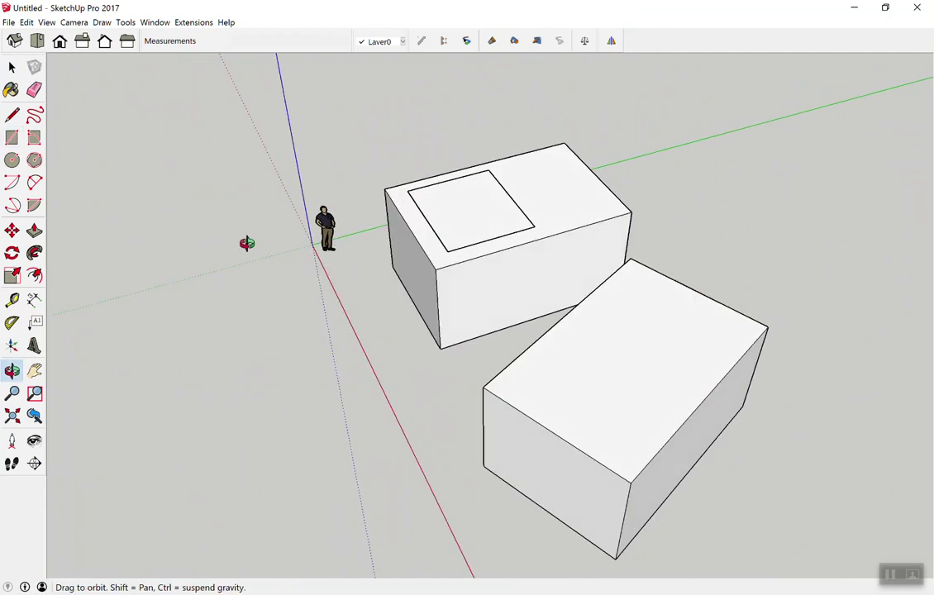
scroll(246, 243, down, 2)
middle_drag(538, 246, 446, 376)
scroll(372, 302, up, 5)
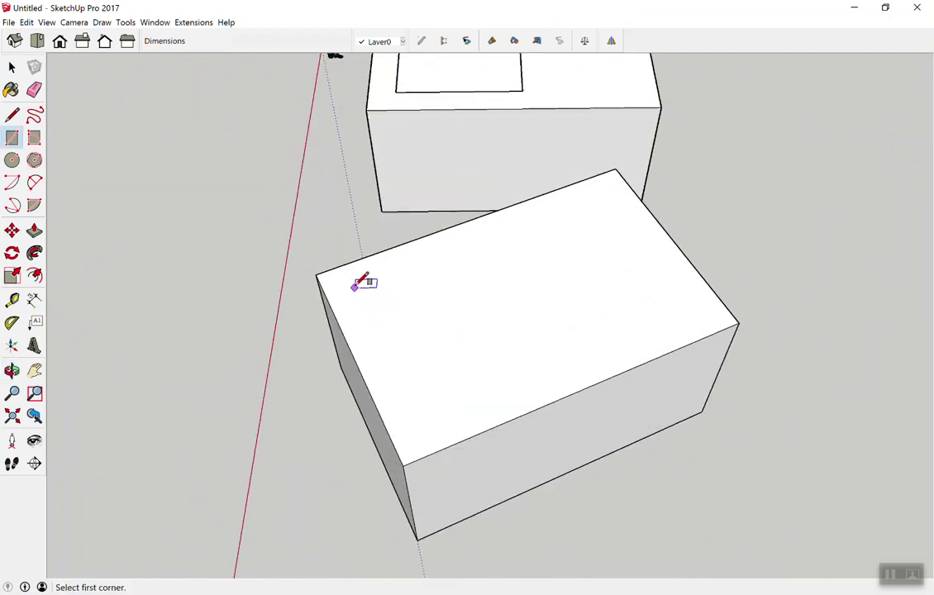
click(355, 285)
click(587, 373)
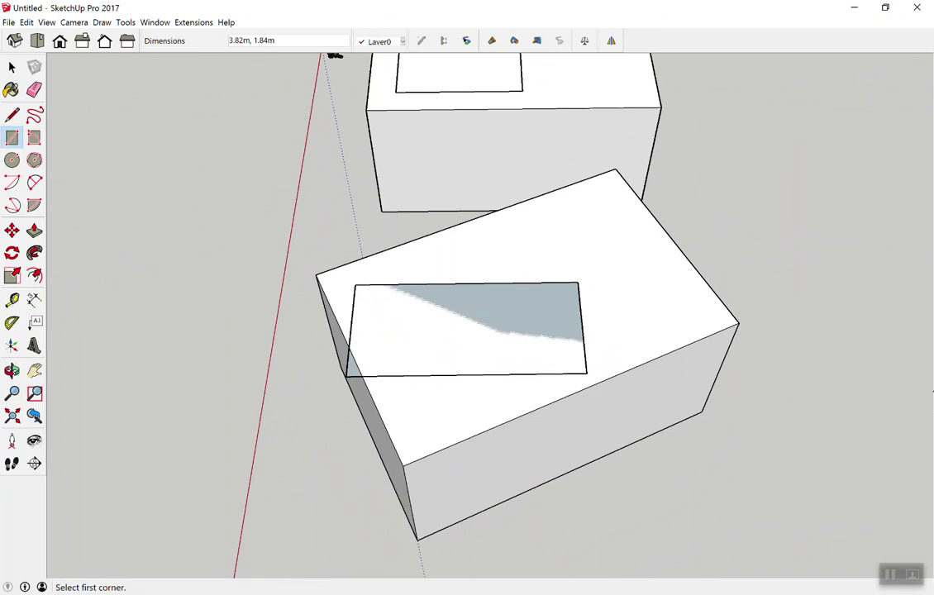
mouse_move(834, 414)
middle_down()
mouse_move(493, 244)
mouse_move(601, 397)
middle_up()
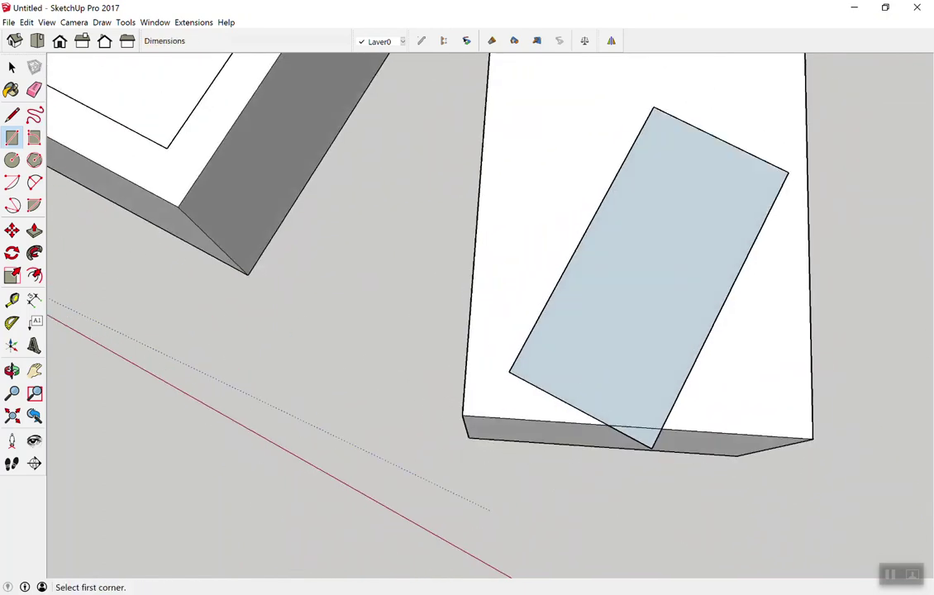
Step: Draw lines on the rotated box's top, closing them back at the start point
key(l)
click(508, 221)
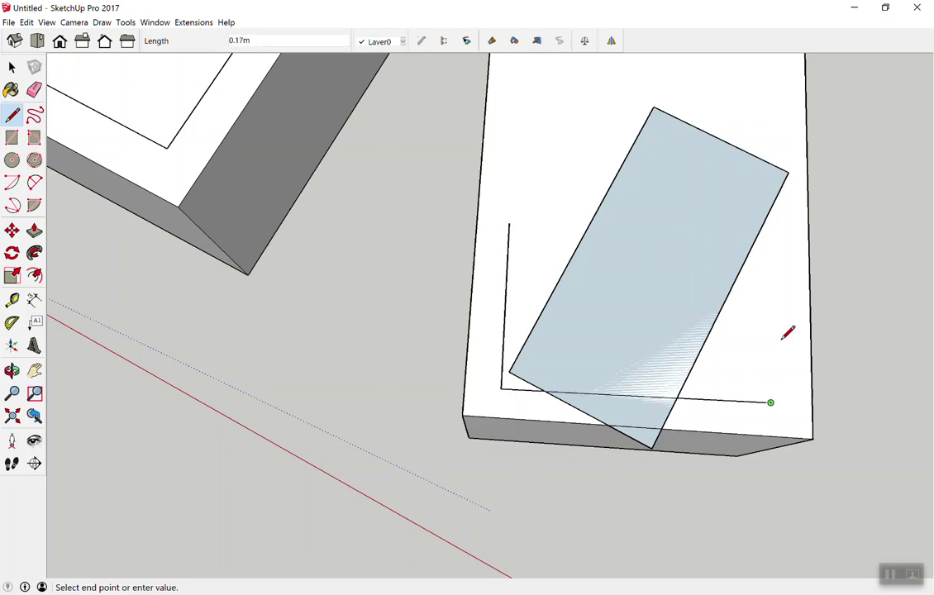
click(774, 241)
click(509, 222)
mouse_move(510, 219)
middle_down()
mouse_move(533, 289)
mouse_move(468, 252)
mouse_move(443, 358)
middle_up()
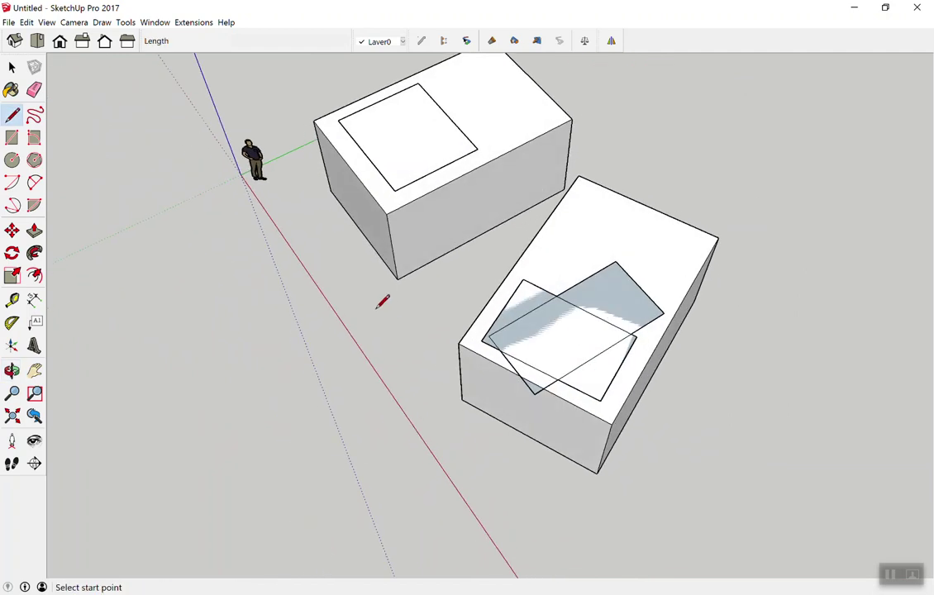
key(space)
mouse_move(384, 313)
middle_down()
mouse_move(356, 384)
mouse_move(337, 399)
middle_up()
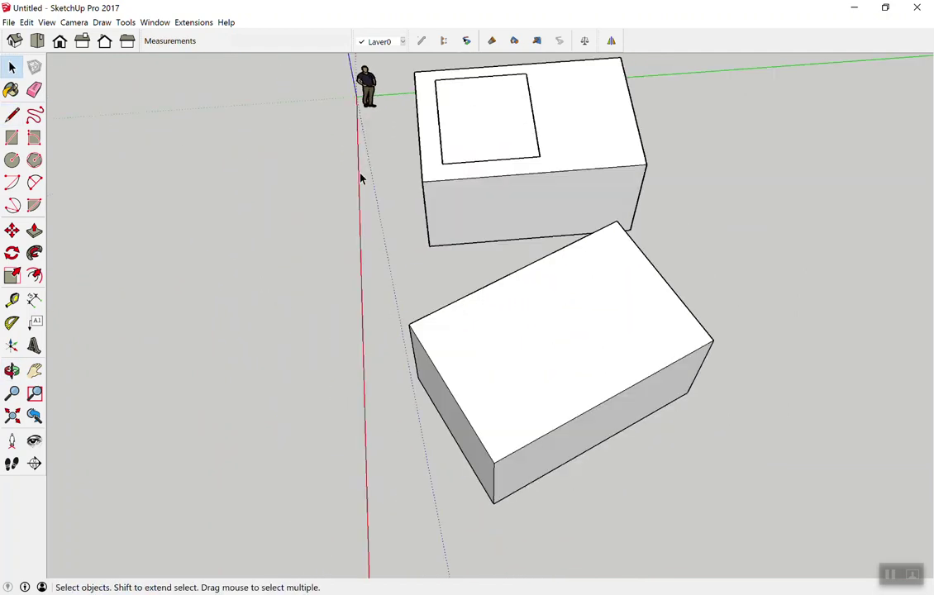
Step: Pick the Axes tool and orbit in toward the rotated box's bottom corner
mouse_move(376, 169)
middle_down()
mouse_move(398, 84)
mouse_move(490, 121)
mouse_move(293, 137)
middle_up()
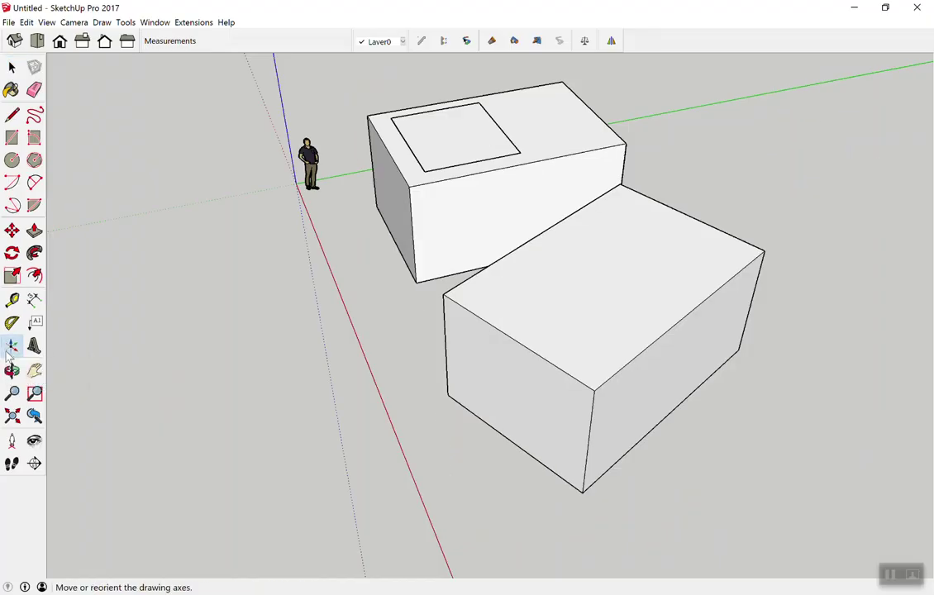
click(12, 346)
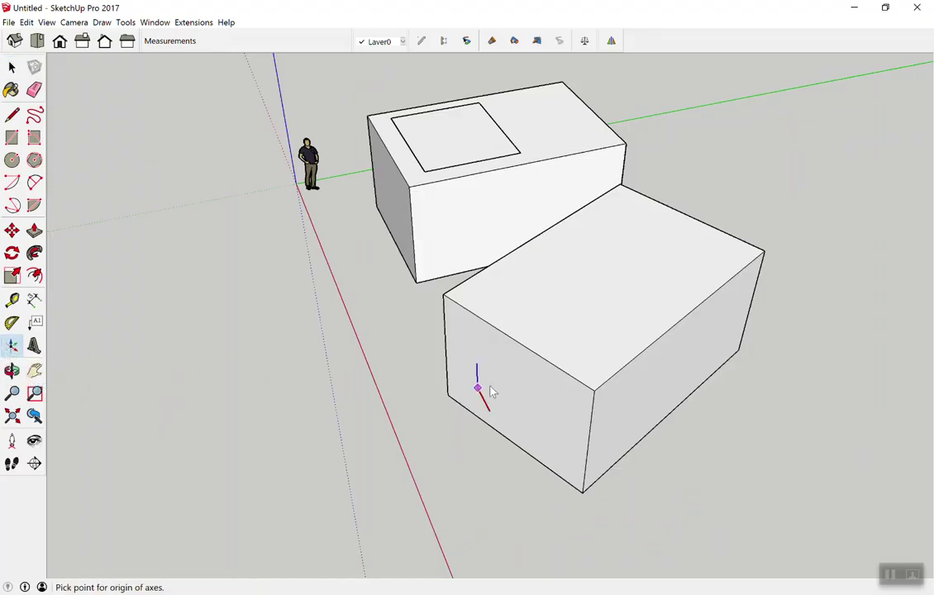
middle_drag(344, 469, 320, 200)
mouse_move(238, 194)
middle_down()
mouse_move(429, 296)
mouse_move(264, 328)
mouse_move(512, 271)
mouse_move(575, 338)
middle_up()
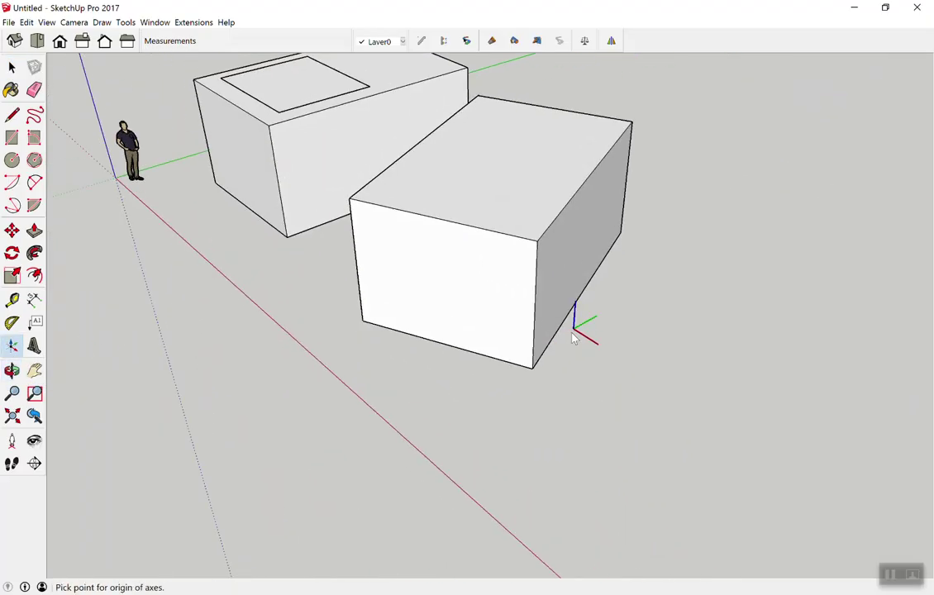
scroll(572, 337, up, 2)
scroll(471, 391, up, 3)
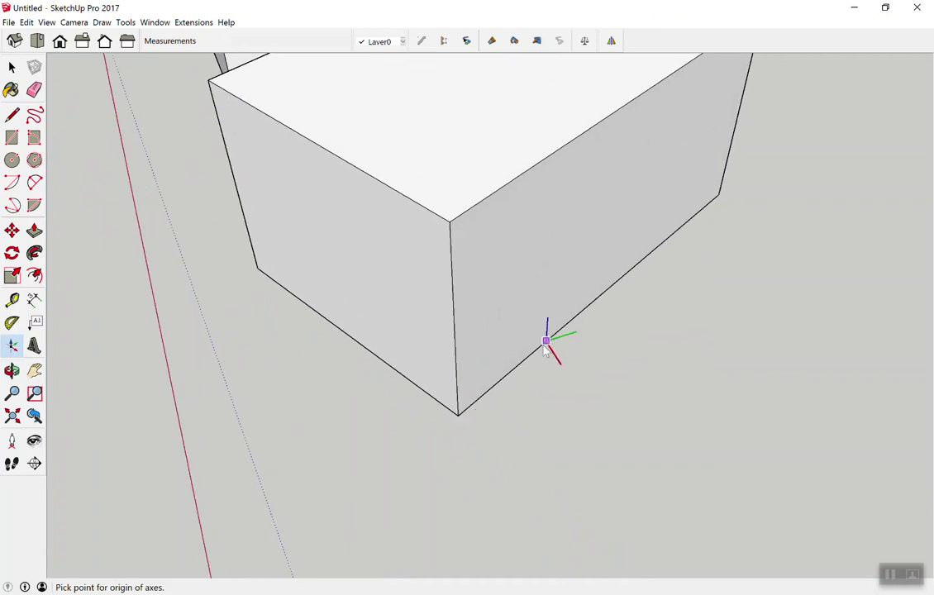
scroll(461, 406, up, 2)
mouse_move(492, 364)
middle_down()
mouse_move(509, 386)
mouse_move(396, 408)
mouse_move(410, 392)
mouse_move(477, 385)
middle_up()
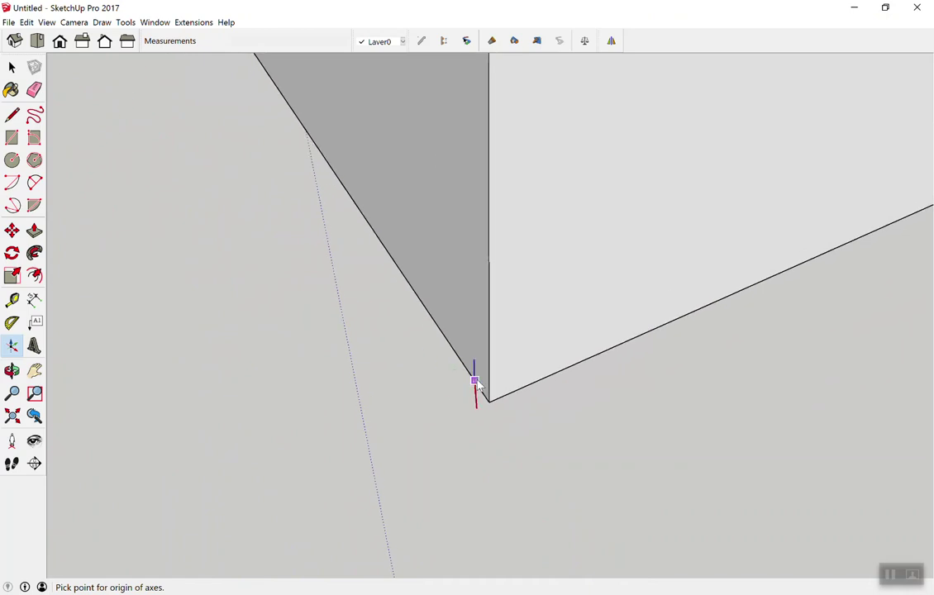
Step: Place the axes origin at that bottom corner and align the red axis along its edge
click(490, 403)
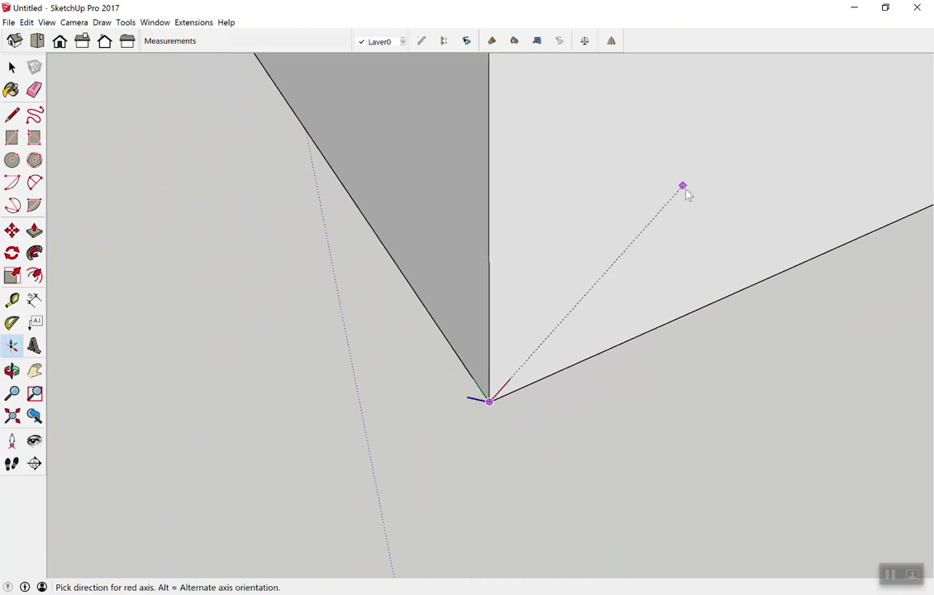
mouse_move(729, 302)
middle_down()
mouse_move(475, 235)
mouse_move(493, 214)
middle_up()
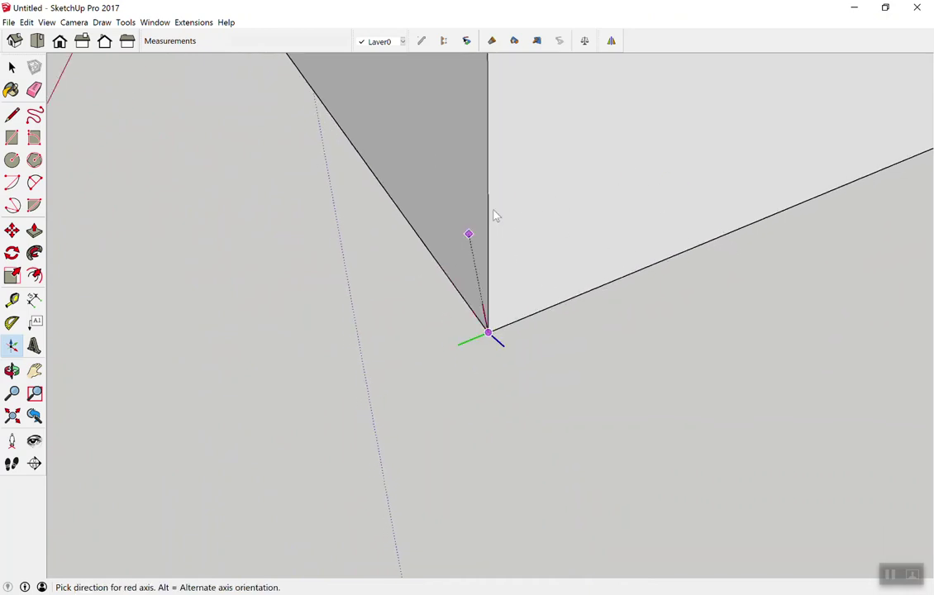
mouse_move(683, 248)
middle_down()
mouse_move(598, 289)
mouse_move(687, 229)
mouse_move(668, 273)
middle_up()
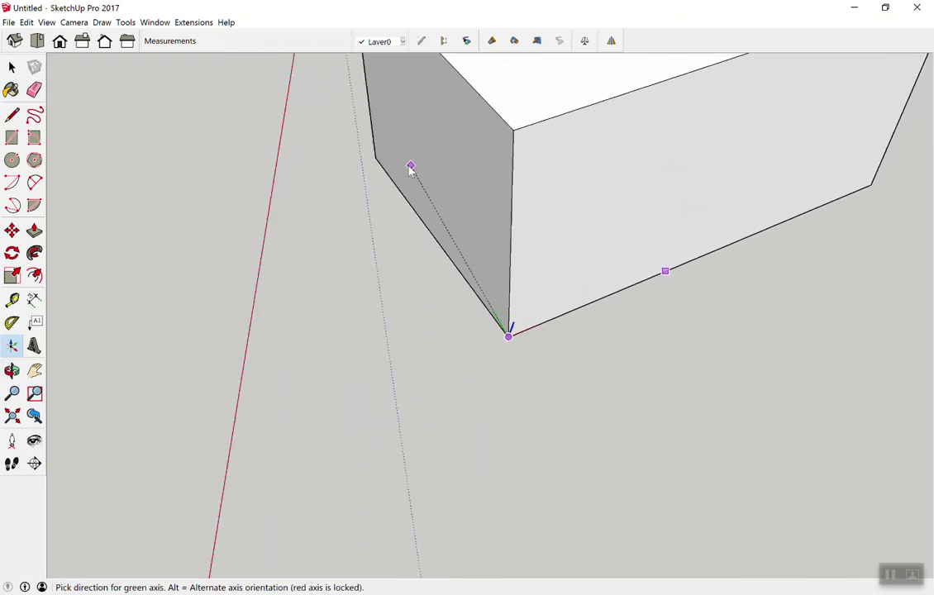
key(space)
scroll(387, 179, down, 3)
Step: Draw a rectangle on the rotated box's top aligned with the new axes
scroll(343, 202, down, 2)
mouse_move(525, 271)
middle_down()
mouse_move(256, 283)
mouse_move(510, 292)
mouse_move(763, 207)
mouse_move(619, 207)
mouse_move(377, 312)
mouse_move(420, 257)
mouse_move(479, 275)
mouse_move(831, 324)
mouse_move(898, 236)
mouse_move(486, 314)
middle_up()
click(12, 137)
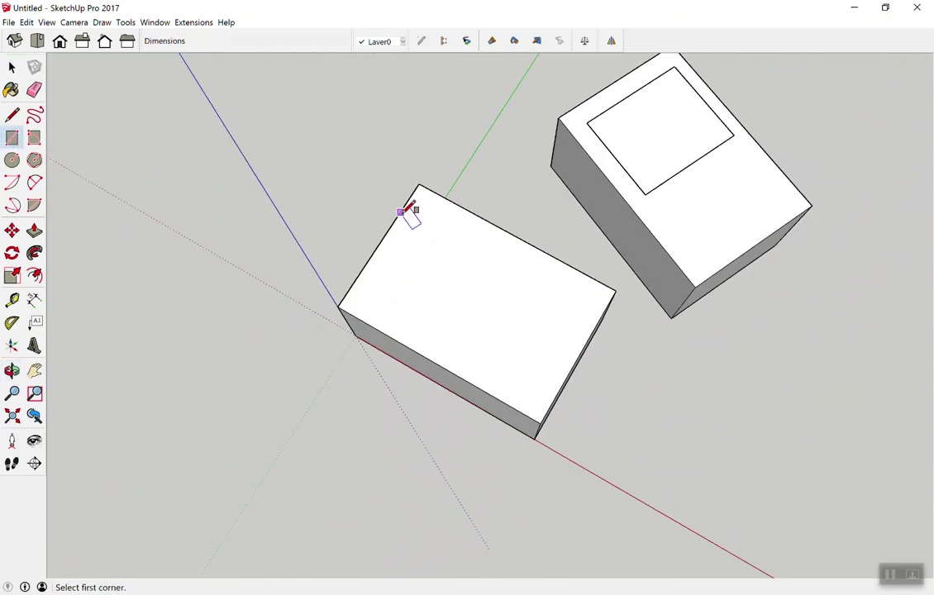
scroll(364, 312, up, 2)
click(360, 302)
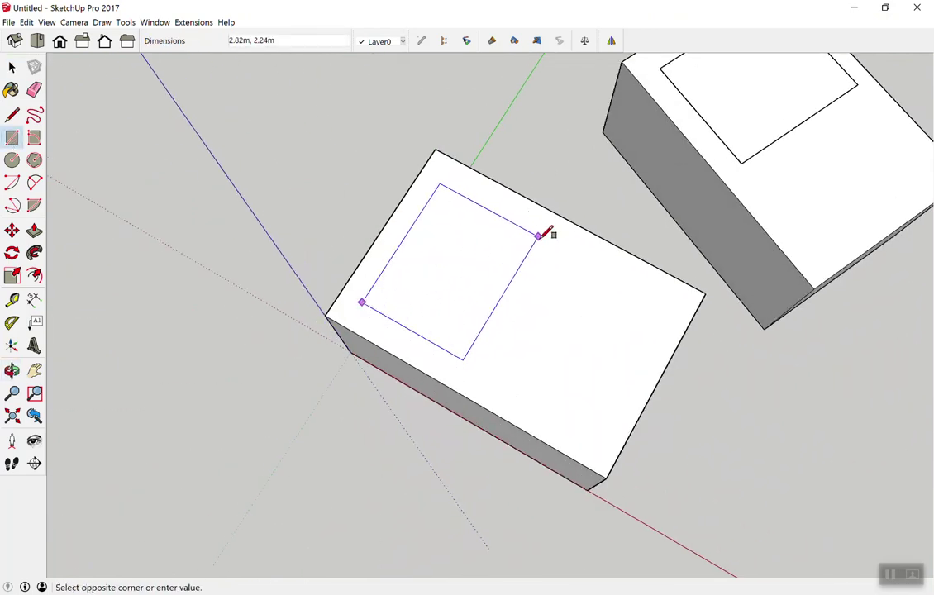
click(544, 232)
Step: Draw two more rectangles on the rotated box's top beside the first
mouse_move(551, 230)
middle_down()
mouse_move(558, 286)
mouse_move(775, 202)
middle_up()
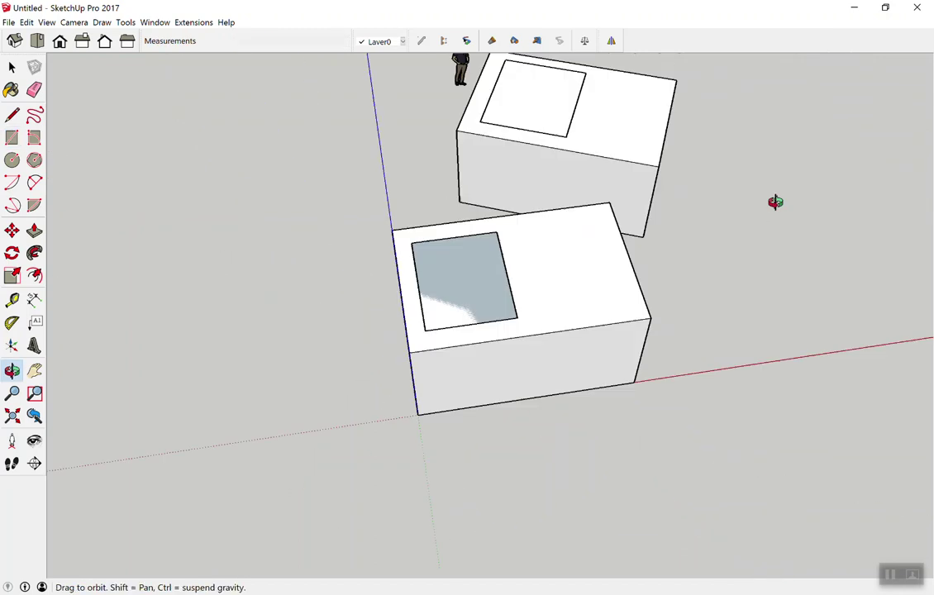
scroll(511, 214, up, 2)
click(499, 205)
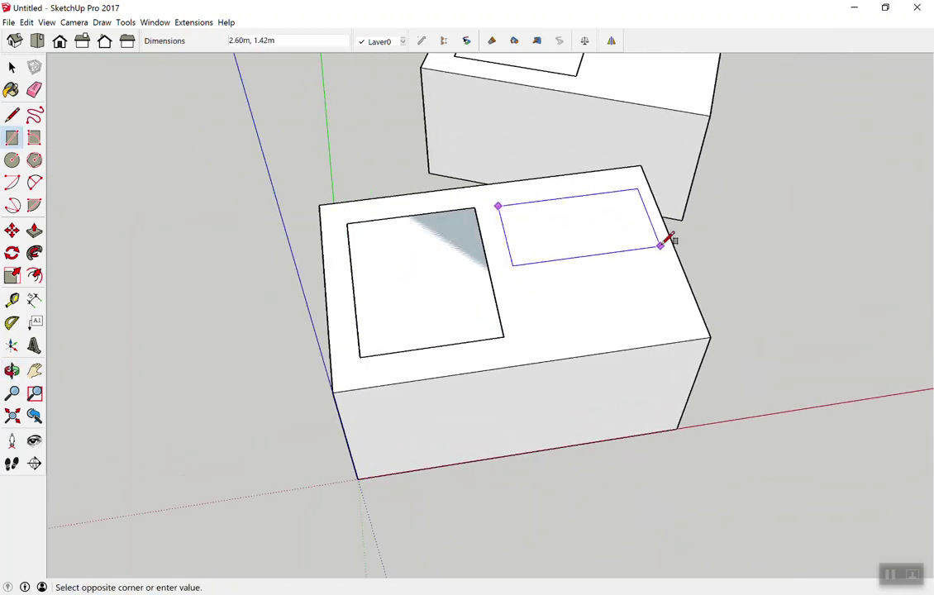
click(639, 244)
click(524, 329)
click(637, 257)
scroll(644, 263, down, 3)
key(space)
mouse_move(637, 263)
middle_down()
mouse_move(277, 286)
mouse_move(267, 278)
middle_up()
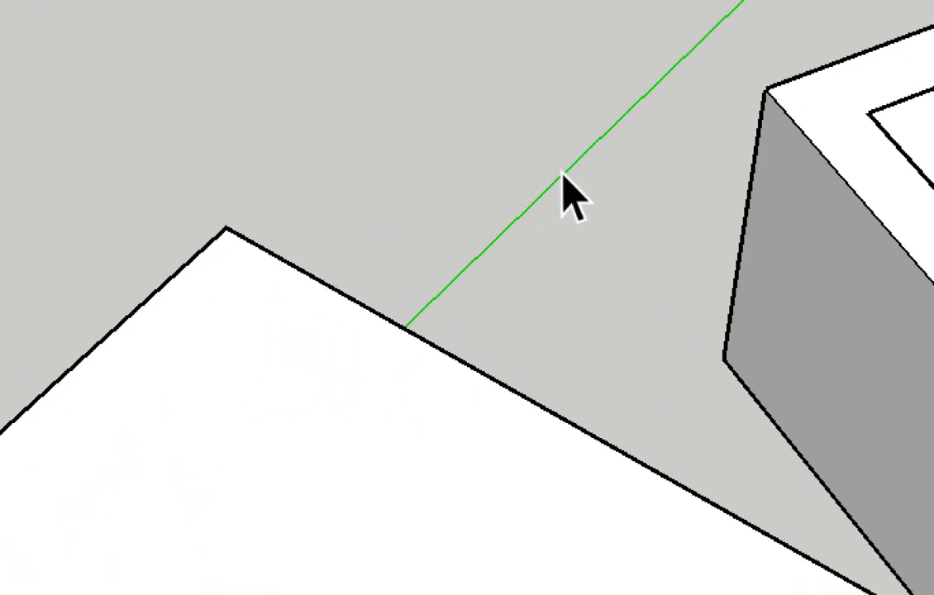
Step: Reset the drawing axes to the model origin
right_click(561, 182)
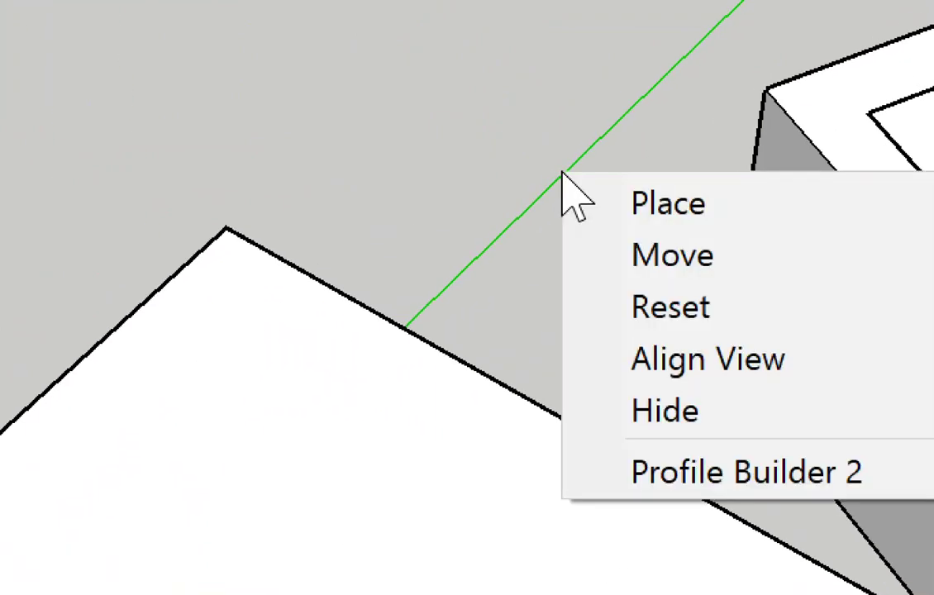
click(668, 310)
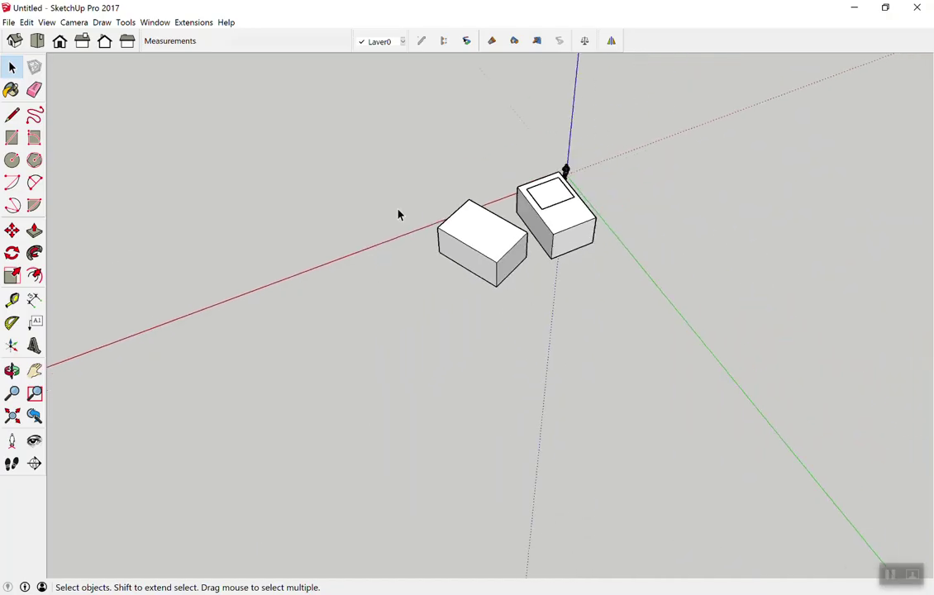
middle_drag(397, 215, 303, 230)
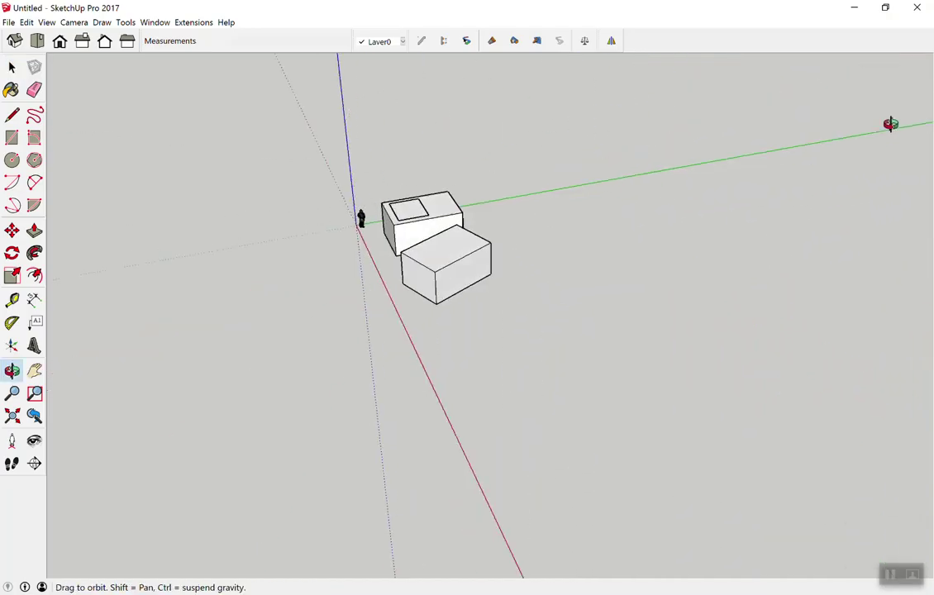
scroll(272, 248, up, 5)
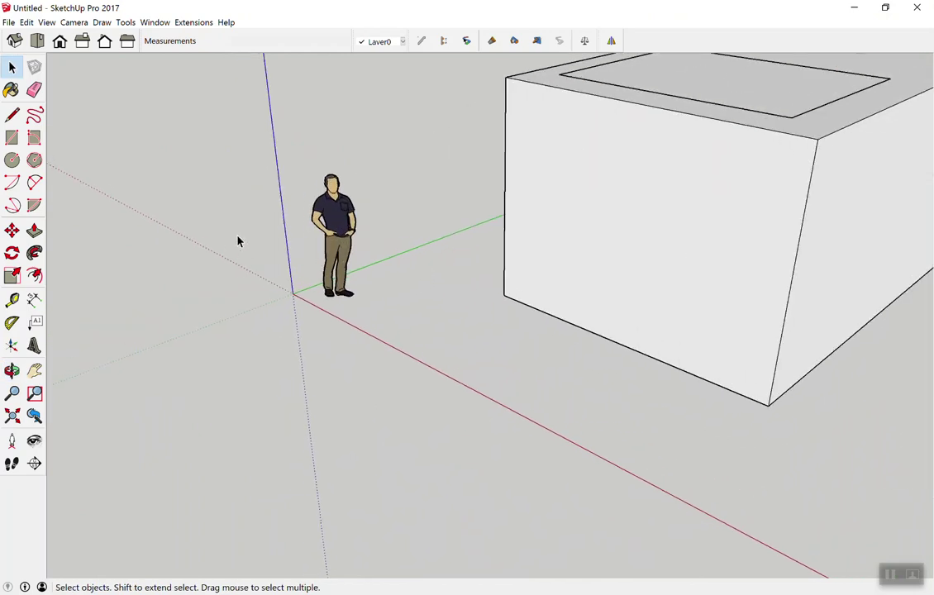
Step: Orbit and zoom until the figure and both boxes are framed
middle_drag(237, 240, 227, 354)
scroll(306, 308, down, 3)
scroll(395, 280, down, 2)
scroll(395, 280, down, 3)
mouse_move(434, 288)
middle_down()
mouse_move(344, 281)
mouse_move(252, 359)
middle_up()
scroll(358, 275, up, 2)
scroll(358, 276, up, 1)
scroll(424, 252, up, 4)
mouse_move(425, 252)
middle_down()
mouse_move(495, 243)
mouse_move(404, 321)
middle_up()
Step: Open the lower box group and draw a line across its top face between edge midpoints
double_click(494, 243)
key(l)
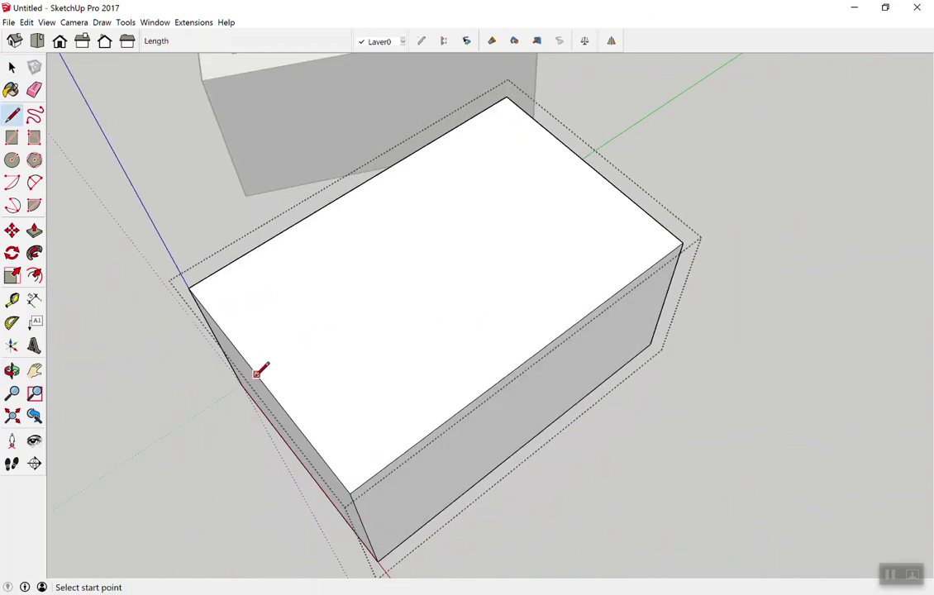
key(space)
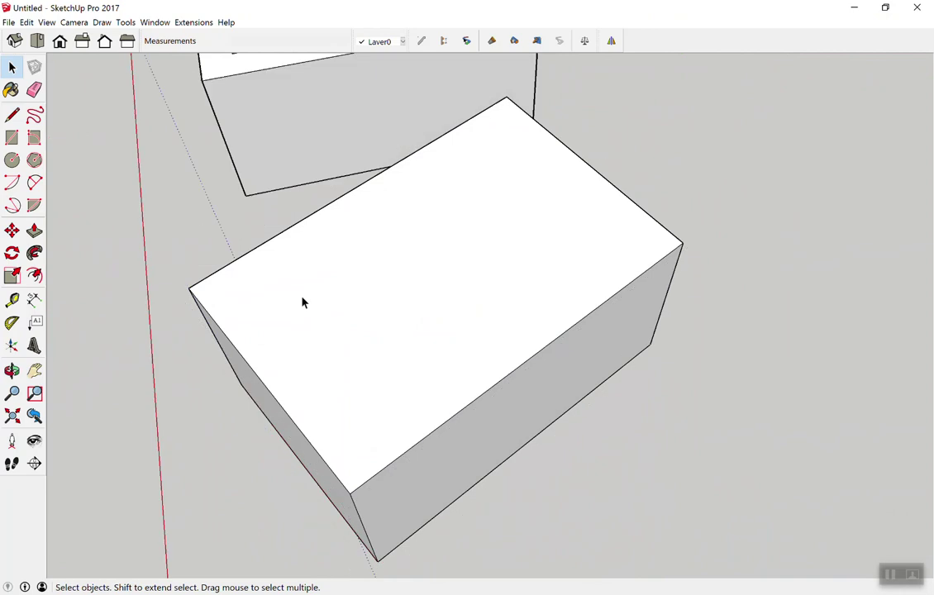
key(l)
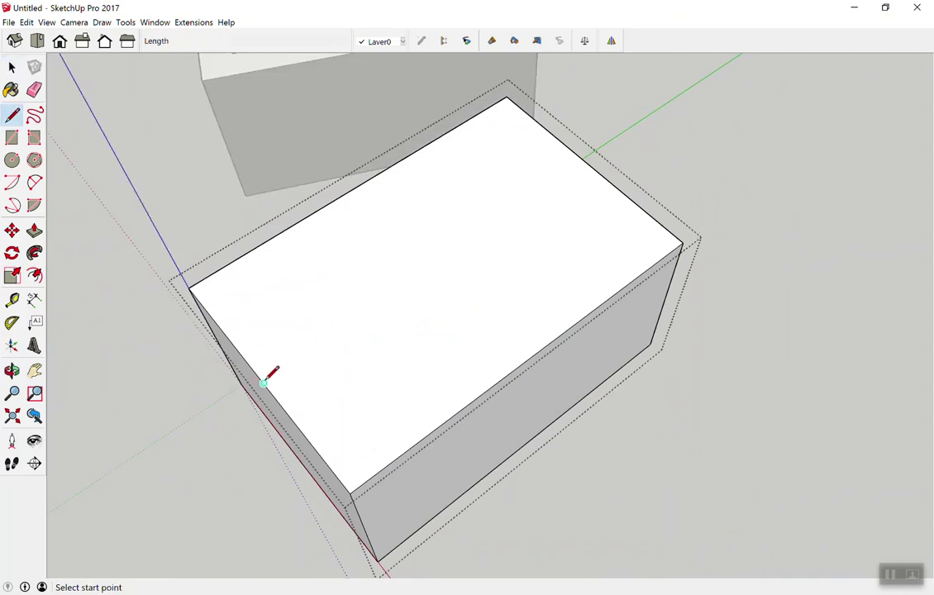
click(263, 383)
click(588, 166)
Step: Raise the new ridge line up the blue axis to form a gable roof
key(o)
drag(588, 220, 596, 185)
key(space)
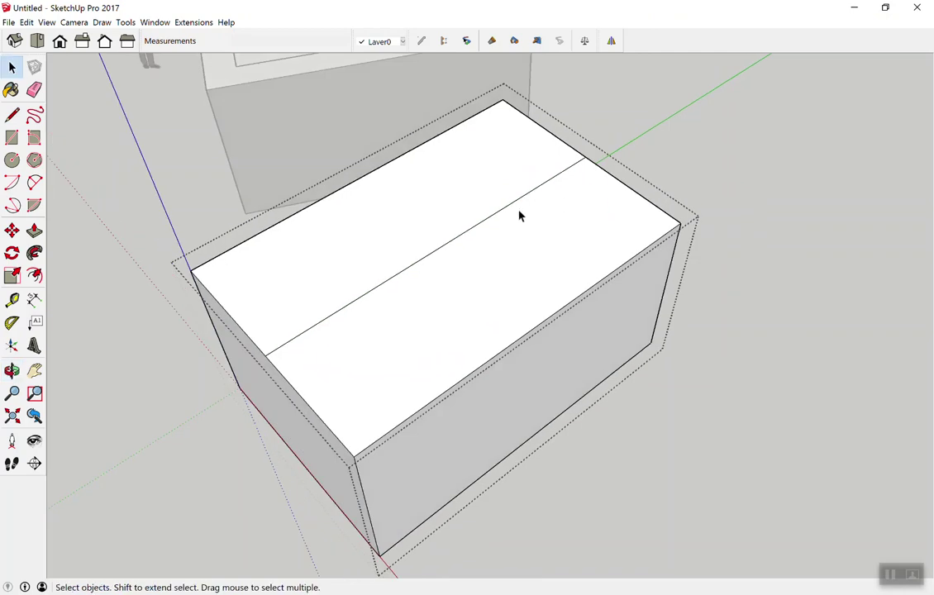
key(m)
click(485, 217)
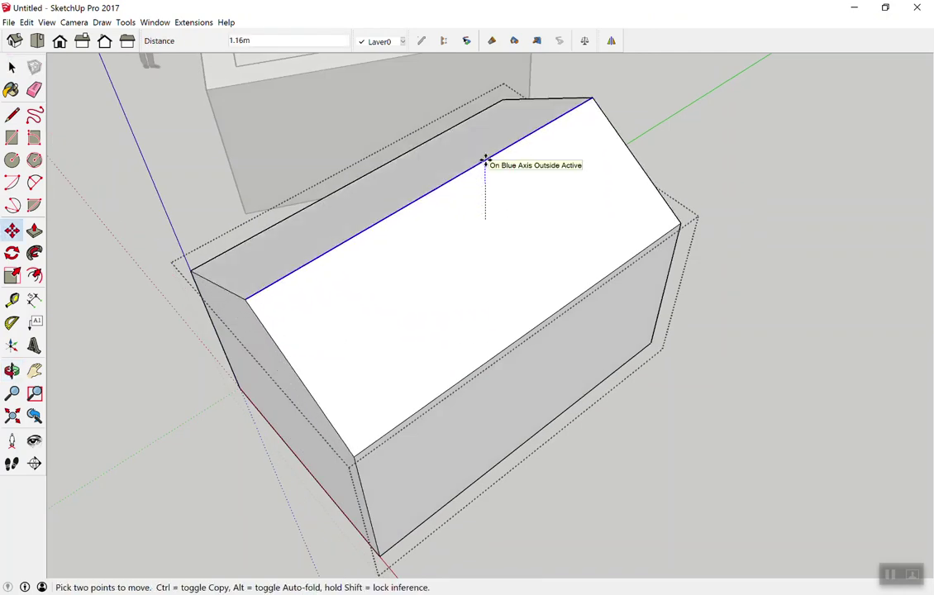
click(489, 129)
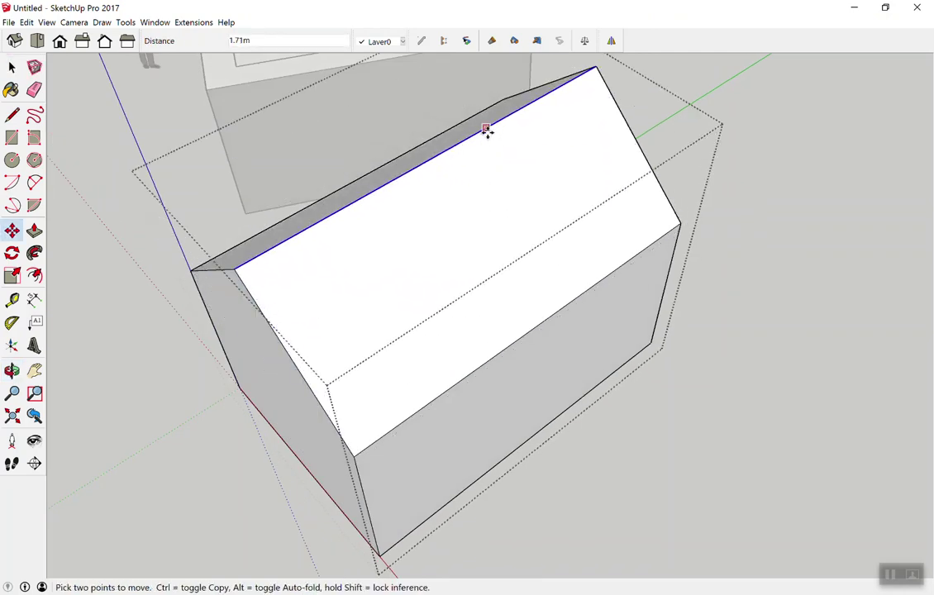
key(space)
mouse_move(744, 292)
middle_down()
mouse_move(770, 301)
mouse_move(636, 277)
mouse_move(600, 159)
mouse_move(771, 236)
mouse_move(666, 292)
mouse_move(657, 274)
middle_up()
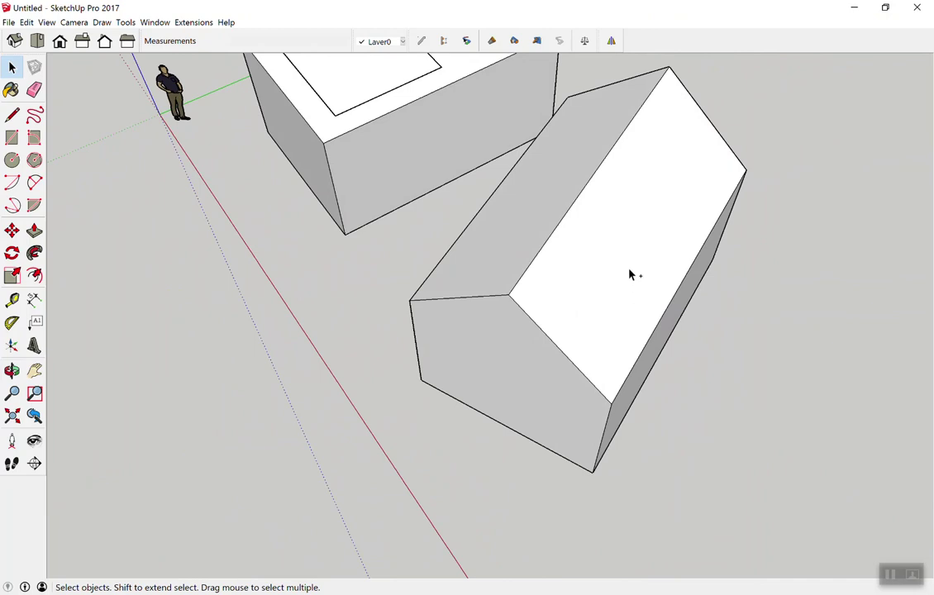
drag(524, 293, 647, 221)
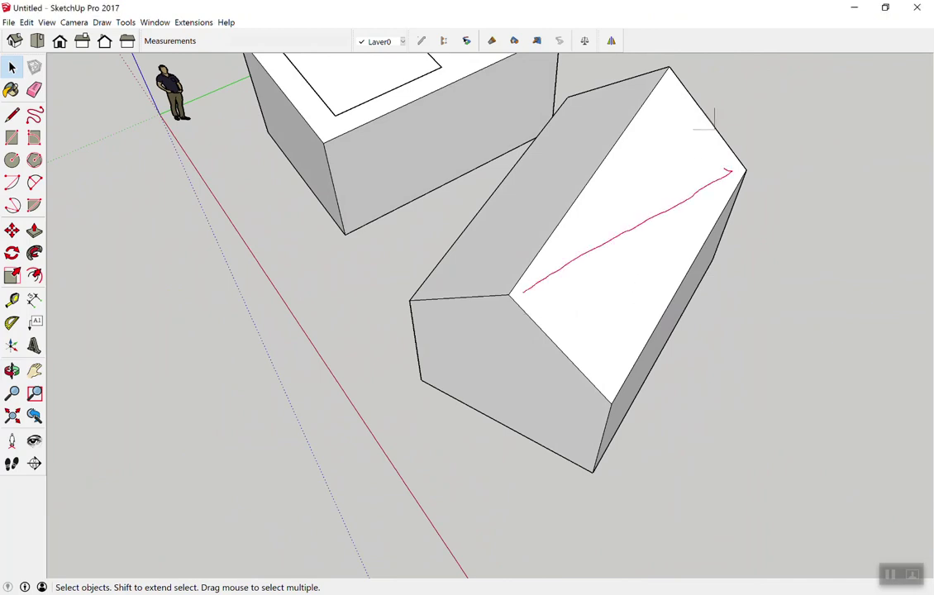
mouse_move(666, 75)
mouse_down()
mouse_move(605, 358)
mouse_move(623, 341)
mouse_up()
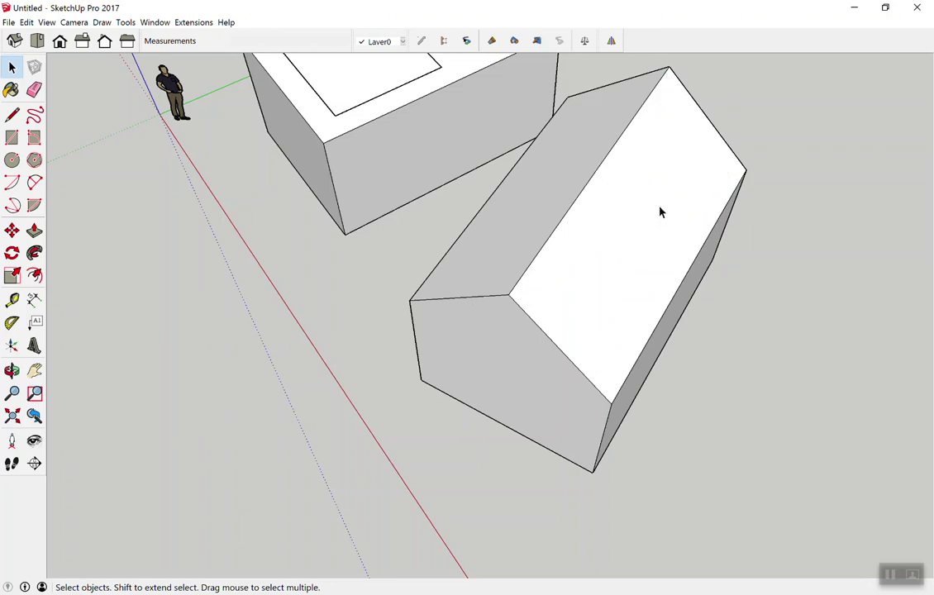
right_click(638, 183)
double_click(601, 249)
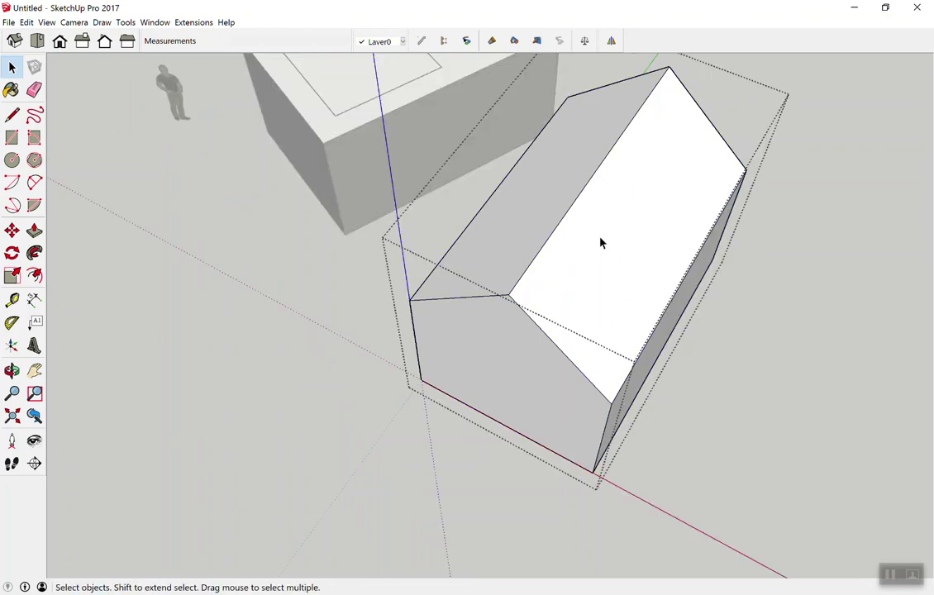
right_click(618, 210)
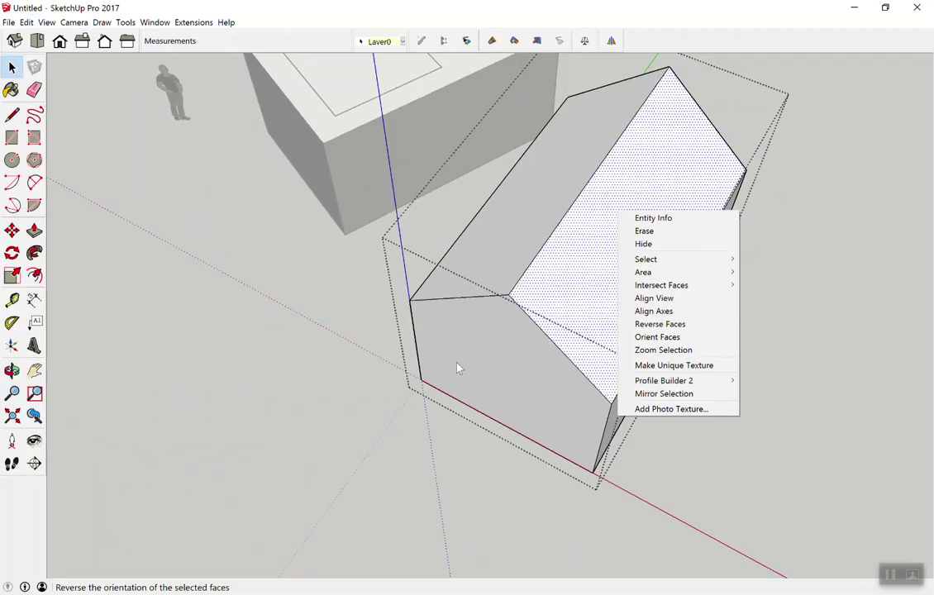
click(395, 399)
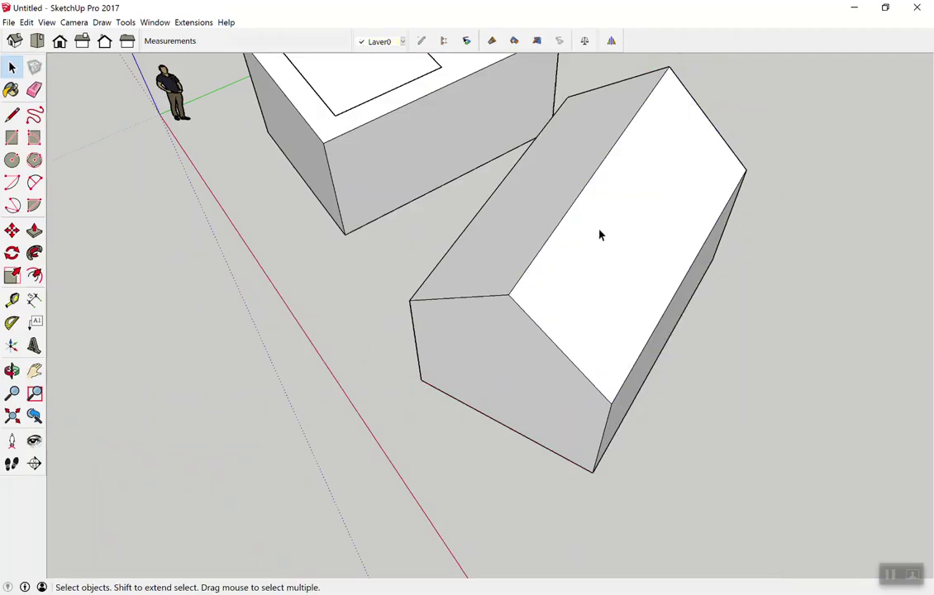
double_click(597, 238)
click(620, 213)
right_click(620, 213)
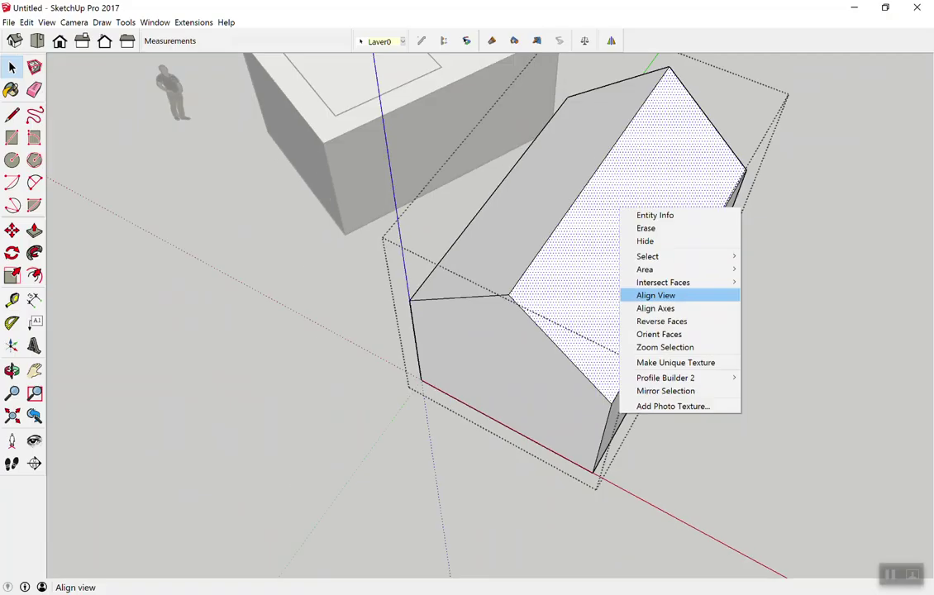
click(649, 298)
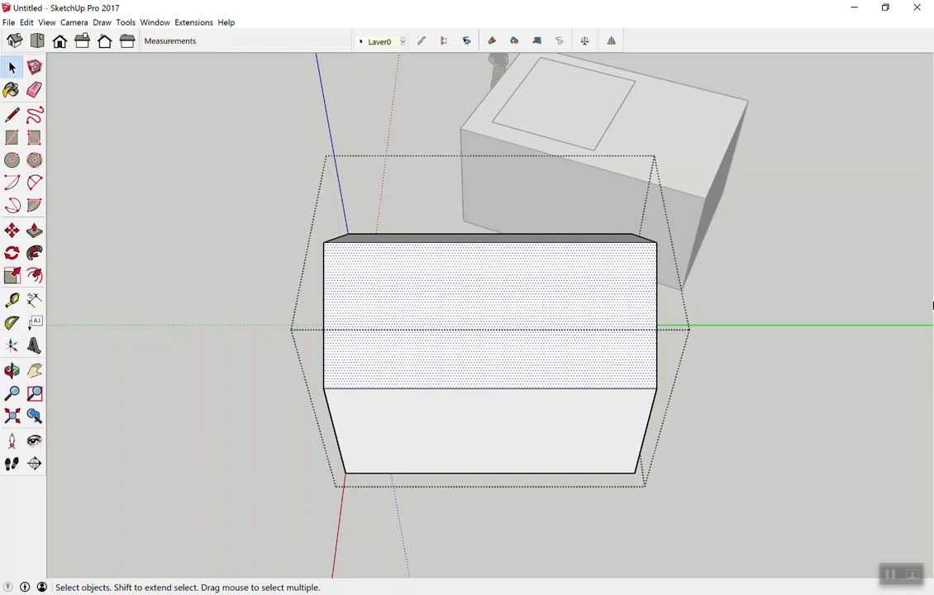
click(773, 247)
mouse_move(783, 248)
middle_down()
mouse_move(929, 190)
mouse_move(638, 272)
mouse_move(206, 285)
middle_up()
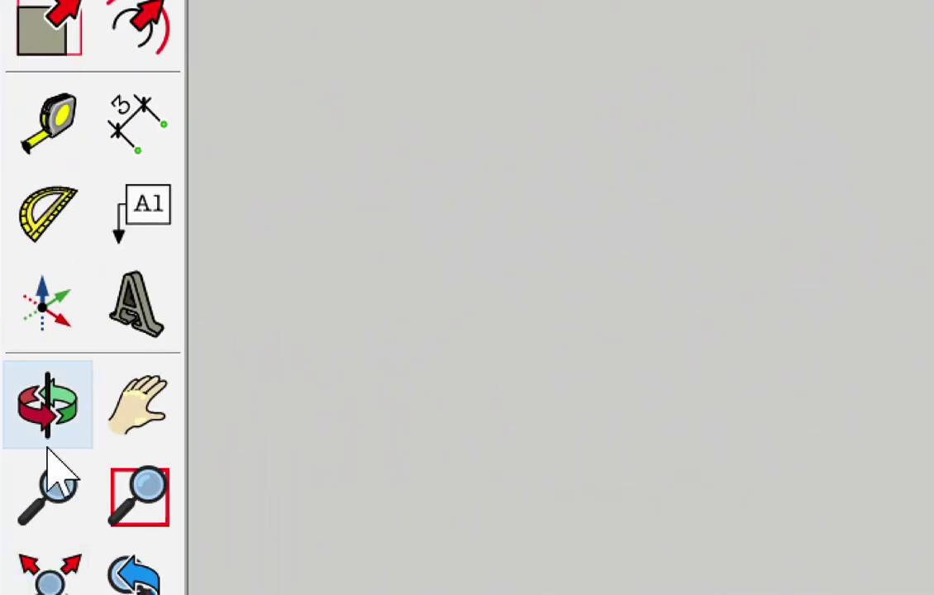
Step: Place the drawing axes origin at the gabled house's corner
click(46, 308)
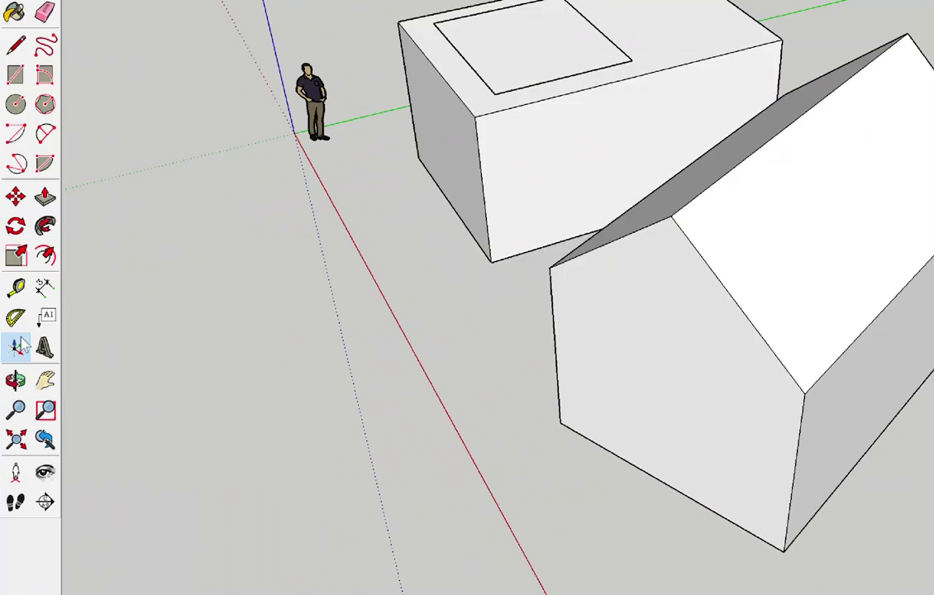
middle_drag(646, 323, 593, 397)
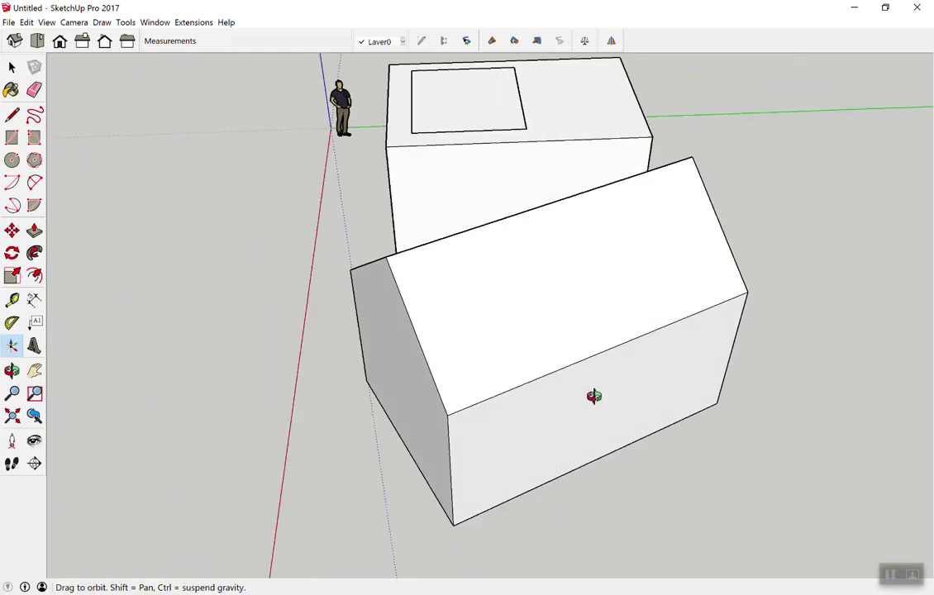
click(447, 415)
key(space)
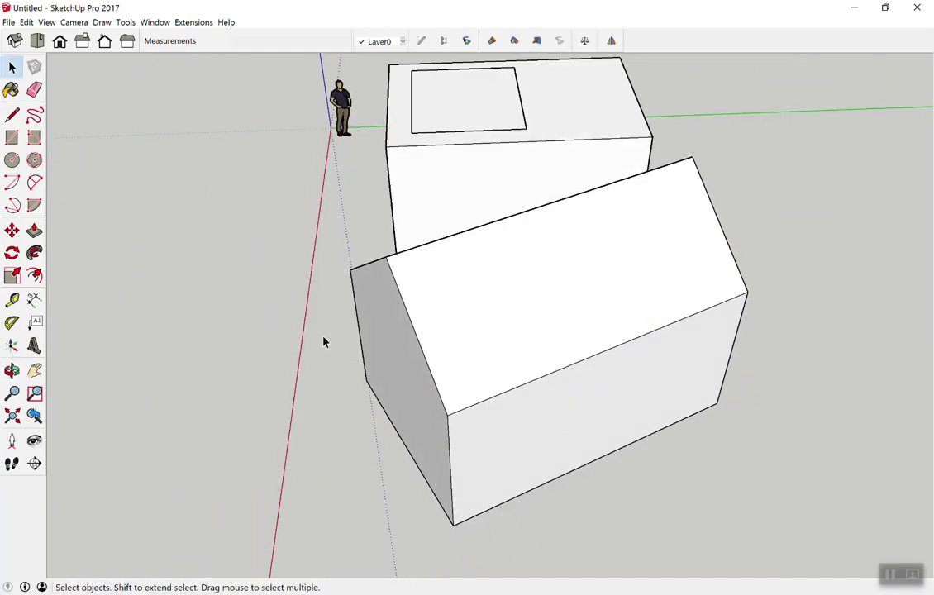
click(12, 345)
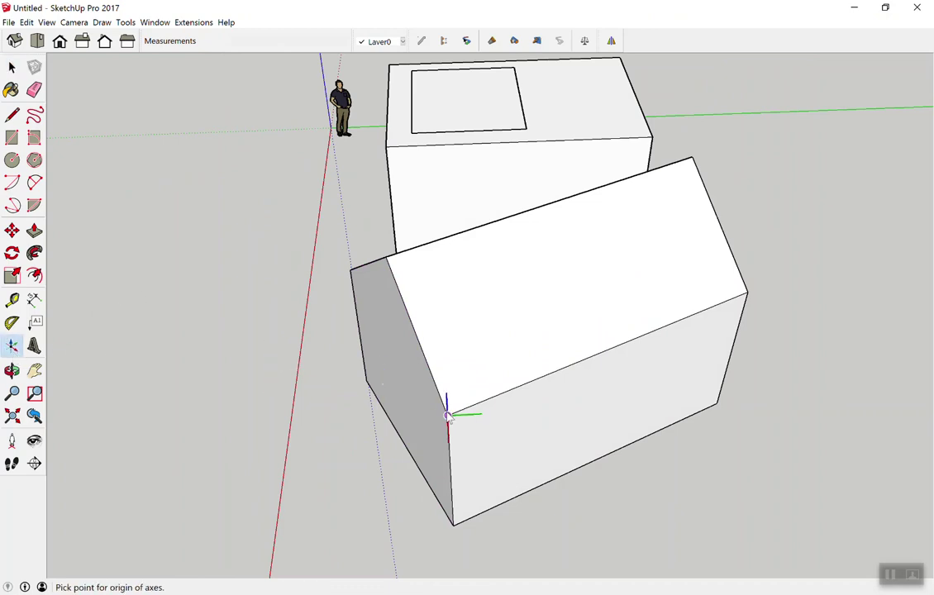
click(447, 416)
Step: Align the red and green axes with the house's edges
click(550, 372)
mouse_move(550, 373)
middle_down()
mouse_move(427, 317)
mouse_move(593, 208)
middle_up()
scroll(593, 208, up, 5)
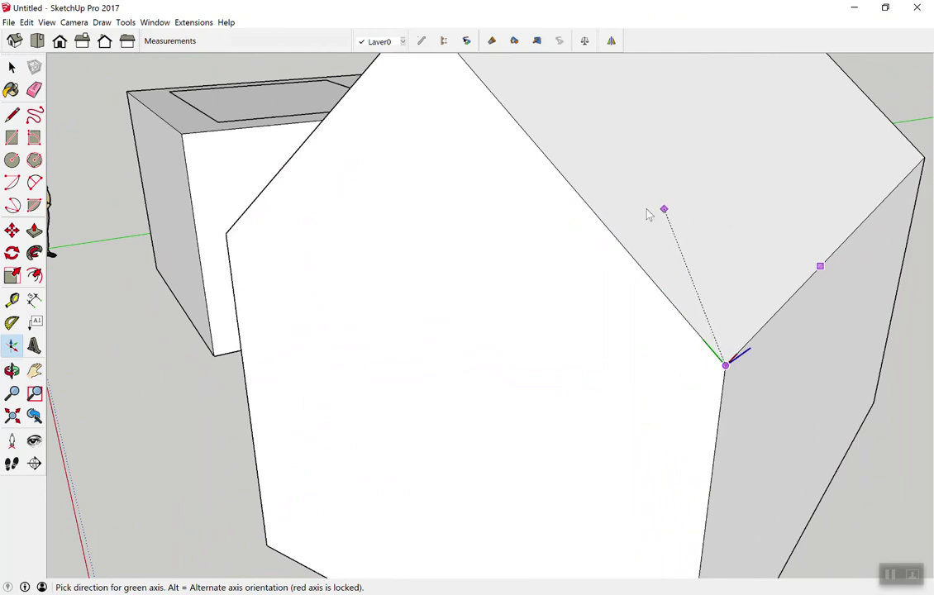
click(601, 219)
scroll(559, 233, down, 2)
scroll(687, 299, down, 3)
mouse_move(688, 298)
middle_down()
mouse_move(376, 234)
mouse_move(590, 267)
mouse_move(682, 148)
mouse_move(535, 294)
mouse_move(402, 131)
mouse_move(529, 110)
mouse_move(773, 212)
mouse_move(790, 156)
mouse_move(421, 129)
mouse_move(268, 261)
mouse_move(334, 272)
mouse_move(394, 246)
mouse_move(380, 207)
middle_up()
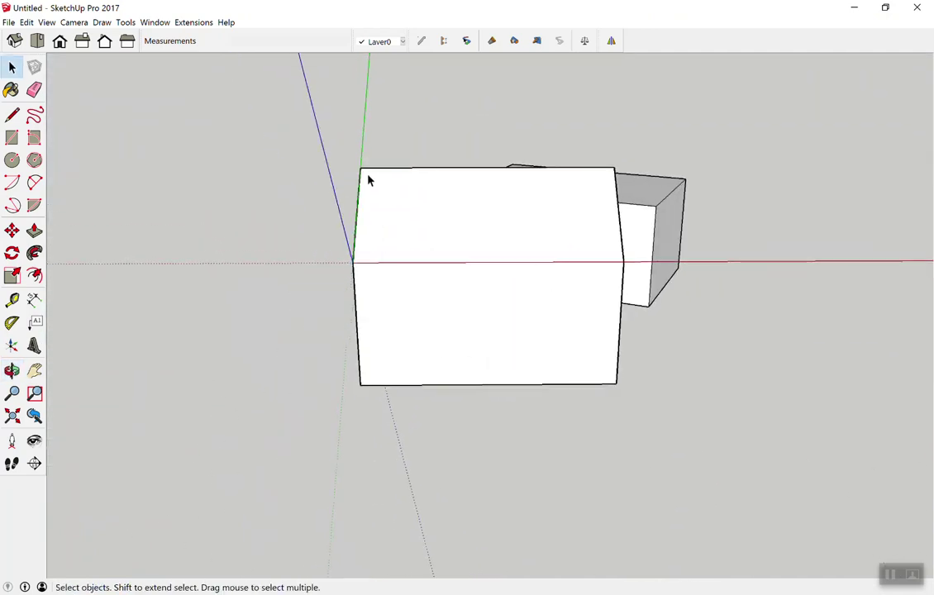
right_click(364, 127)
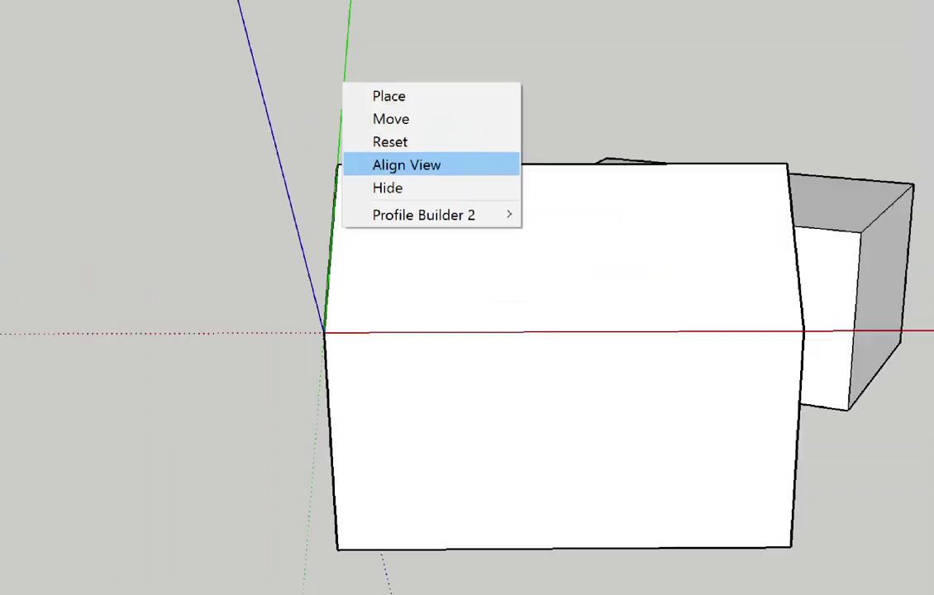
Step: Align the view with the relocated axes, then orbit to a high three-quarter view
click(392, 176)
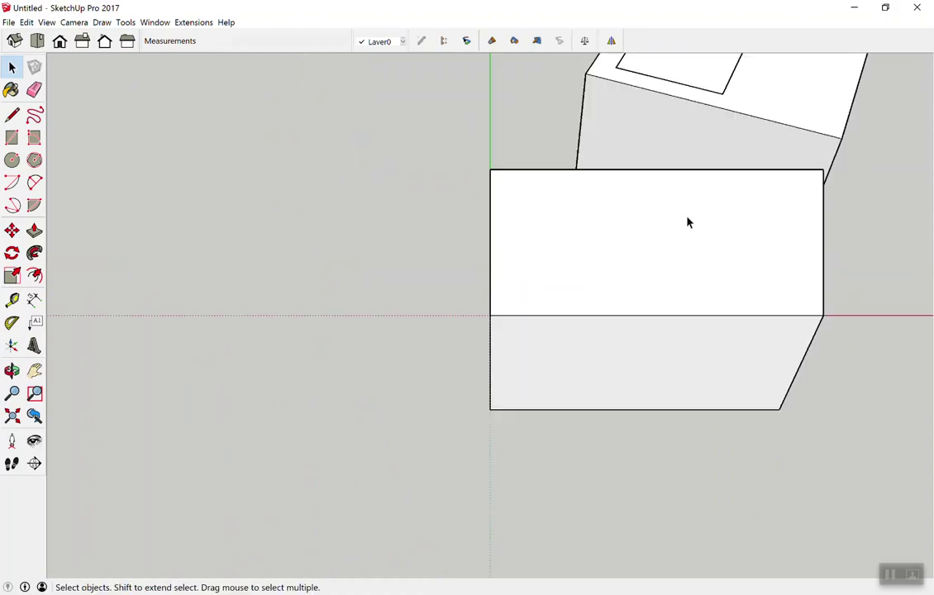
scroll(907, 233, up, 3)
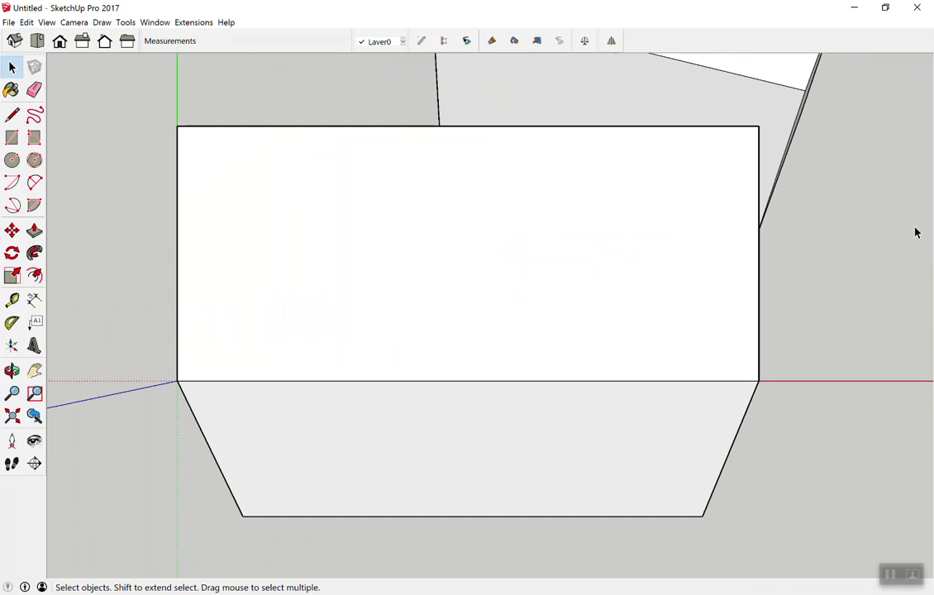
scroll(615, 131, down, 3)
scroll(594, 202, down, 3)
mouse_move(594, 203)
middle_down()
mouse_move(769, 69)
mouse_move(701, 134)
mouse_move(466, 94)
mouse_move(506, 219)
mouse_move(400, 238)
mouse_move(453, 223)
middle_up()
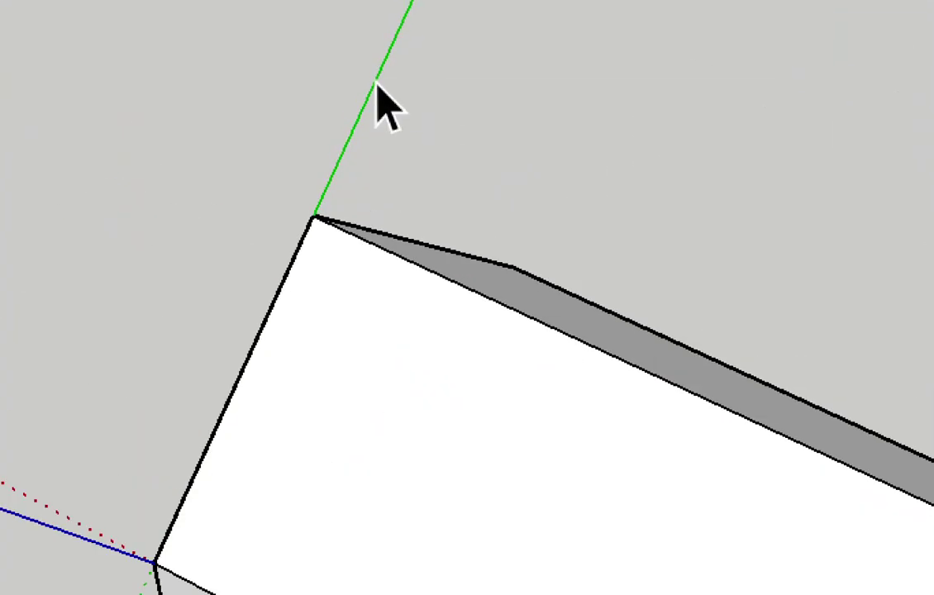
Step: Reset the drawing axes to the model origin with both buildings in view
right_click(370, 90)
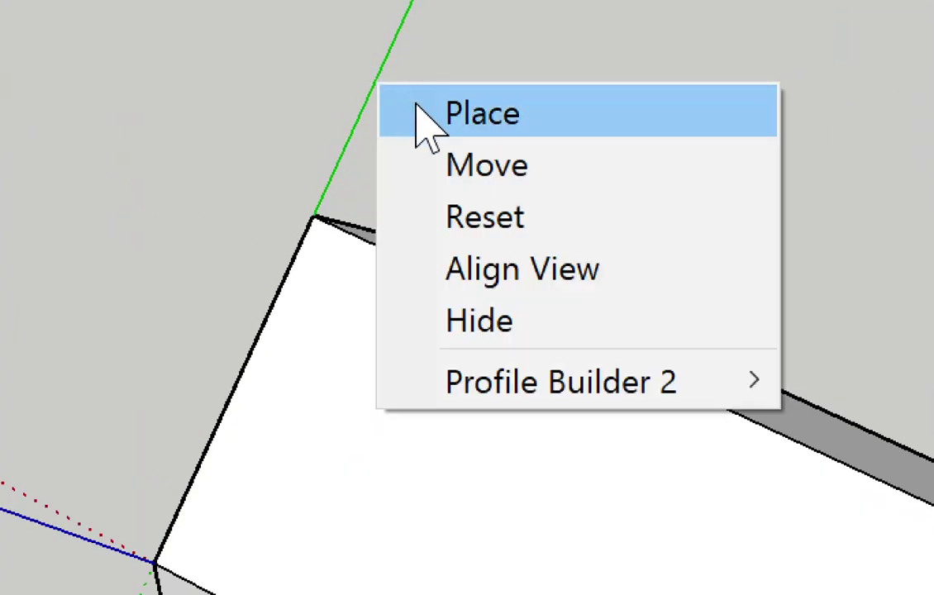
click(436, 218)
mouse_move(434, 125)
middle_down()
mouse_move(846, 117)
mouse_move(467, 200)
mouse_move(511, 212)
mouse_move(464, 355)
middle_up()
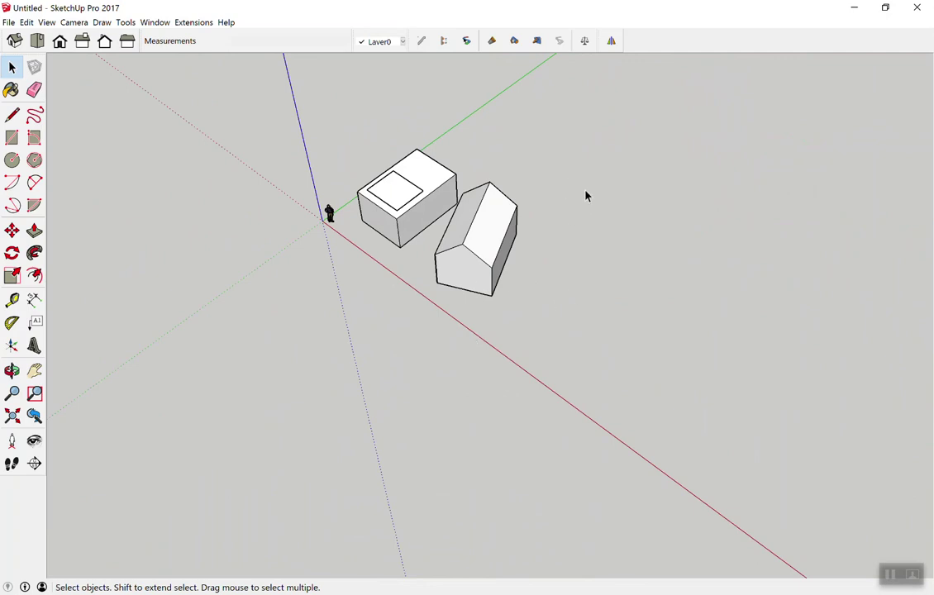
Step: Attempt a Tape Measure guide from the green axis, dismissing the invalid length warning
mouse_move(549, 204)
middle_down()
mouse_move(542, 211)
mouse_move(583, 159)
mouse_move(573, 162)
middle_up()
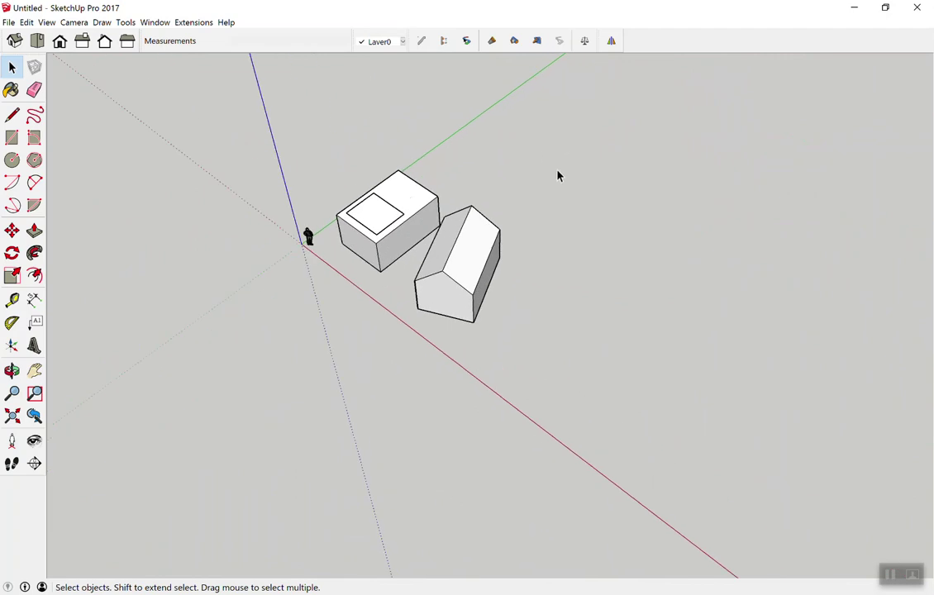
key(t)
click(480, 115)
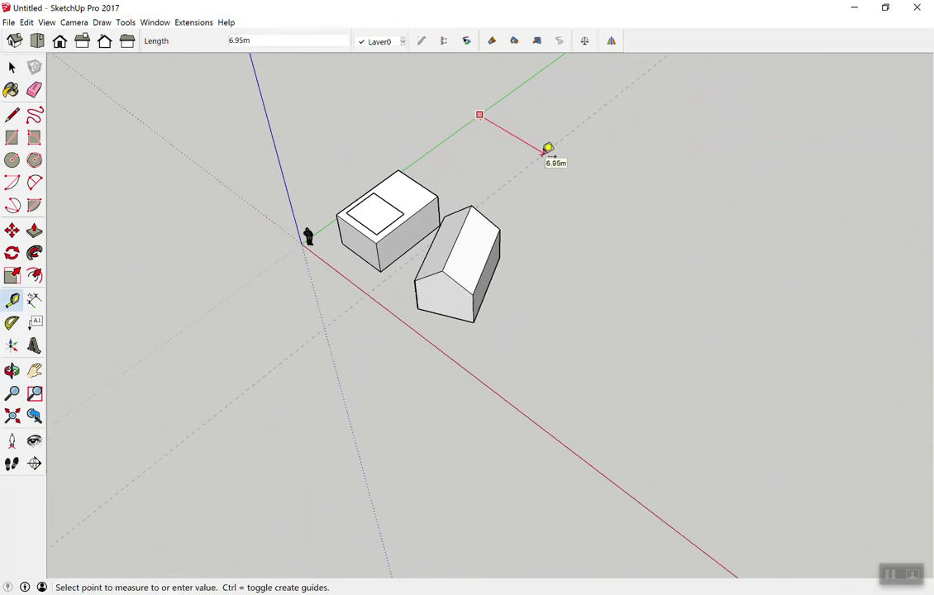
text(10\)
key(Return)
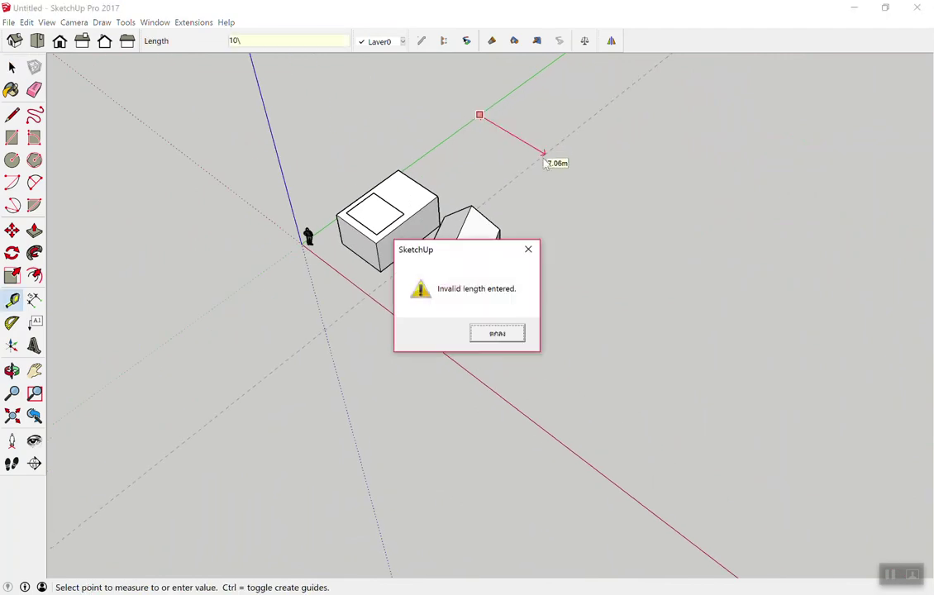
key(Return)
key(space)
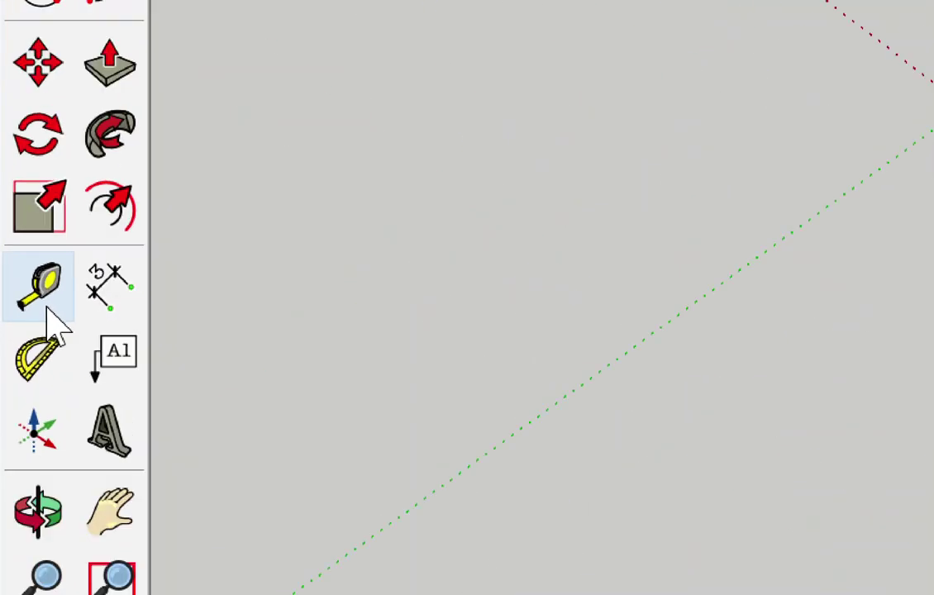
Step: Create a guide 10 m from the green axis and start a measurement from the red axis
key(t)
click(495, 102)
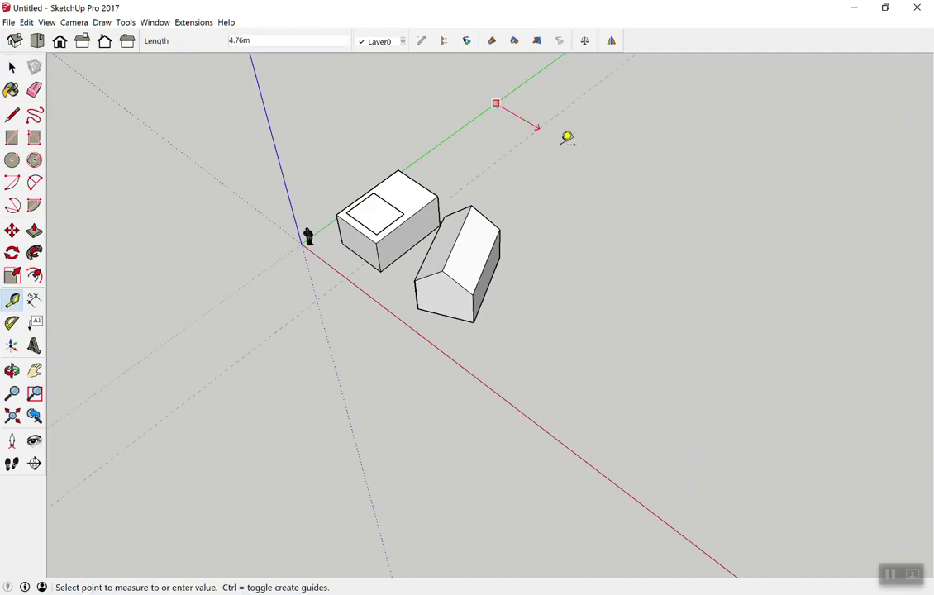
text(10)
key(Return)
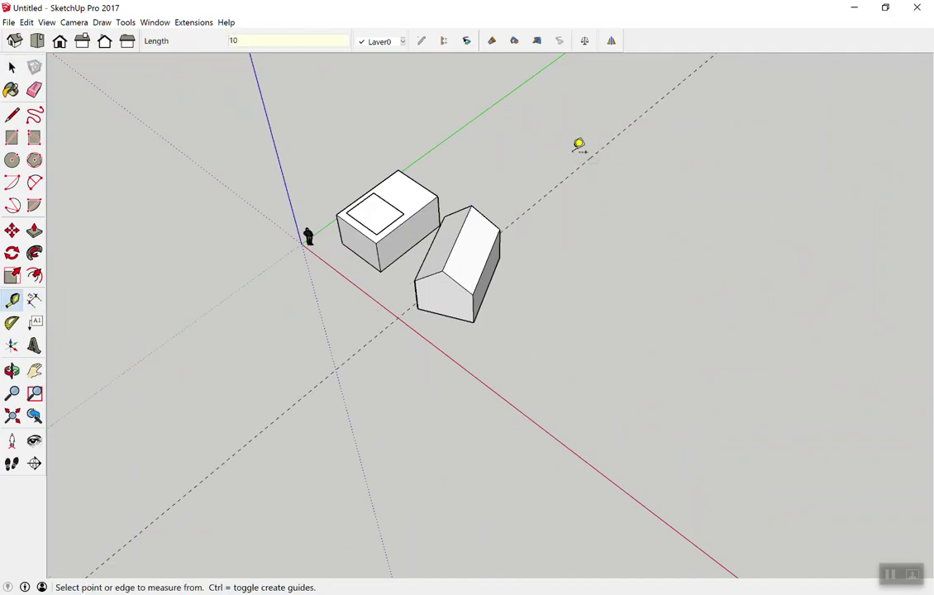
click(508, 400)
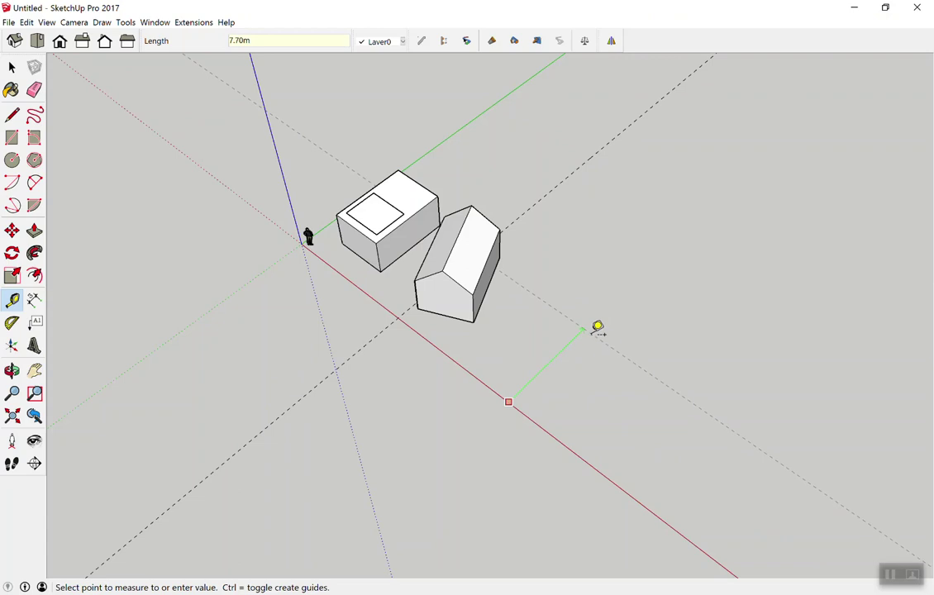
key(Escape)
mouse_move(591, 333)
middle_down()
mouse_move(496, 314)
mouse_move(646, 313)
mouse_move(163, 190)
mouse_move(80, 184)
mouse_move(339, 292)
mouse_move(359, 273)
middle_up()
Step: Draw a 10 m vertical line up the blue axis from the guide intersection
key(l)
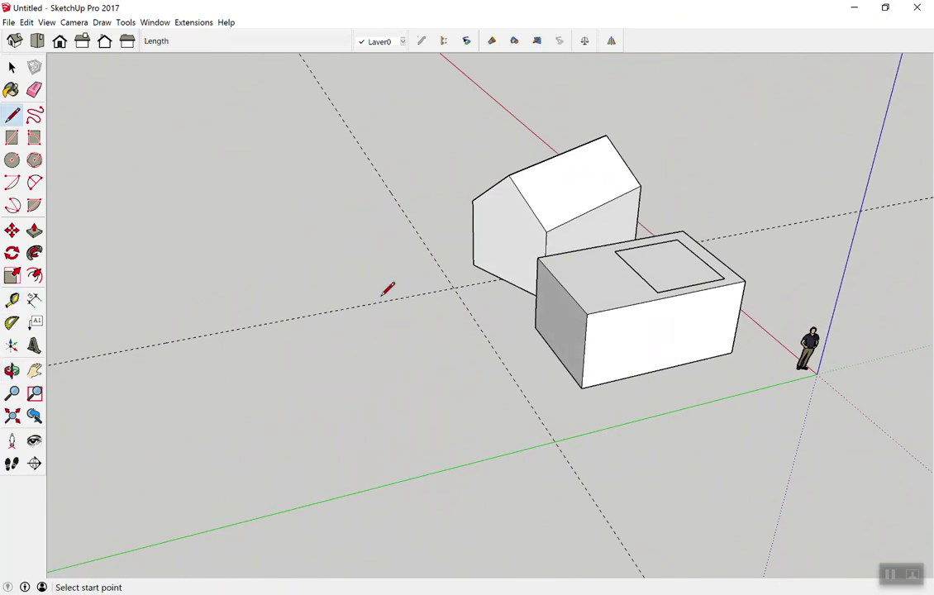
click(454, 287)
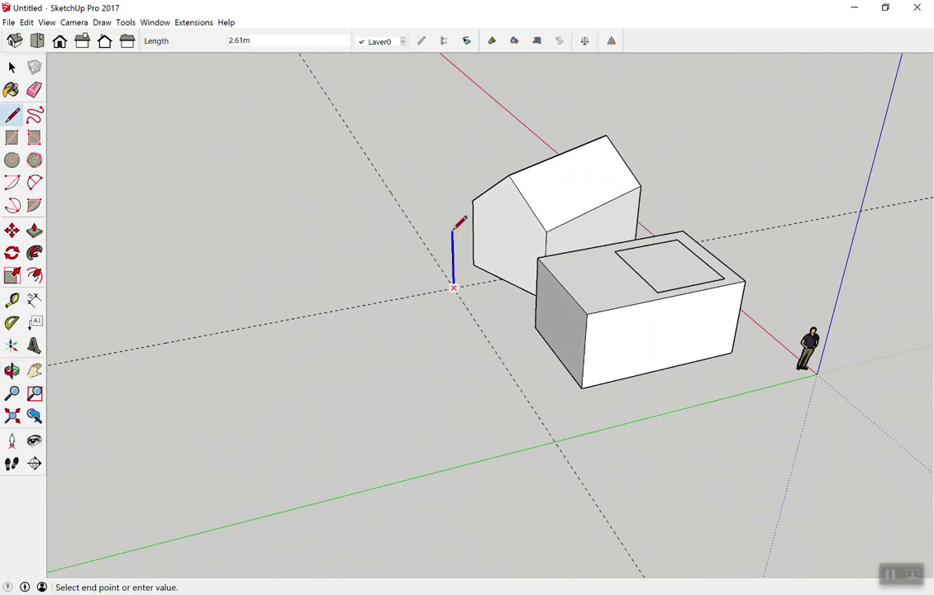
key(Return)
key(space)
scroll(461, 215, down, 3)
mouse_move(463, 310)
middle_down()
mouse_move(930, 292)
mouse_move(574, 266)
middle_up()
key(space)
scroll(603, 314, up, 3)
middle_drag(669, 378, 668, 372)
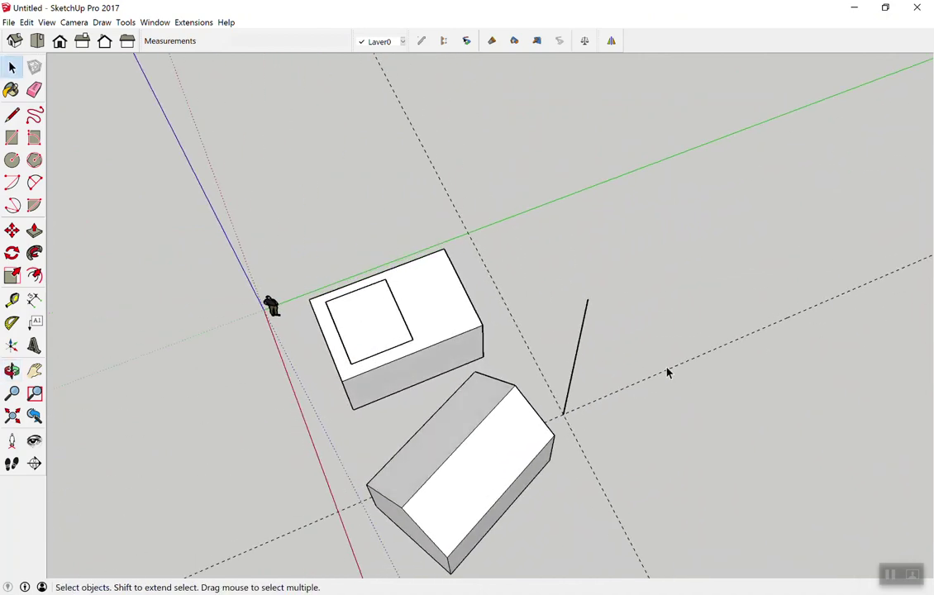
Step: Try attaching a text label to the line's top end, dismissing the empty labels
click(34, 321)
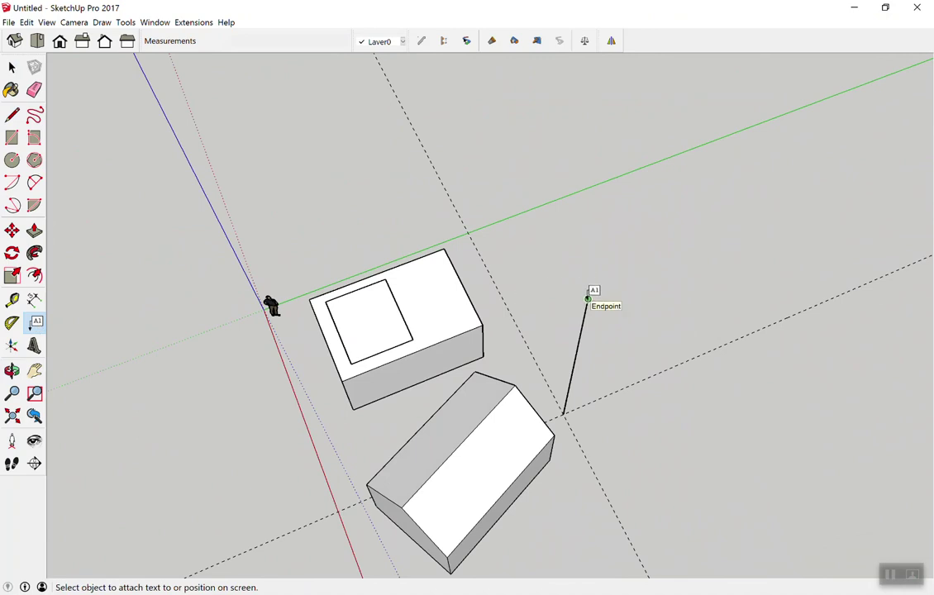
click(578, 286)
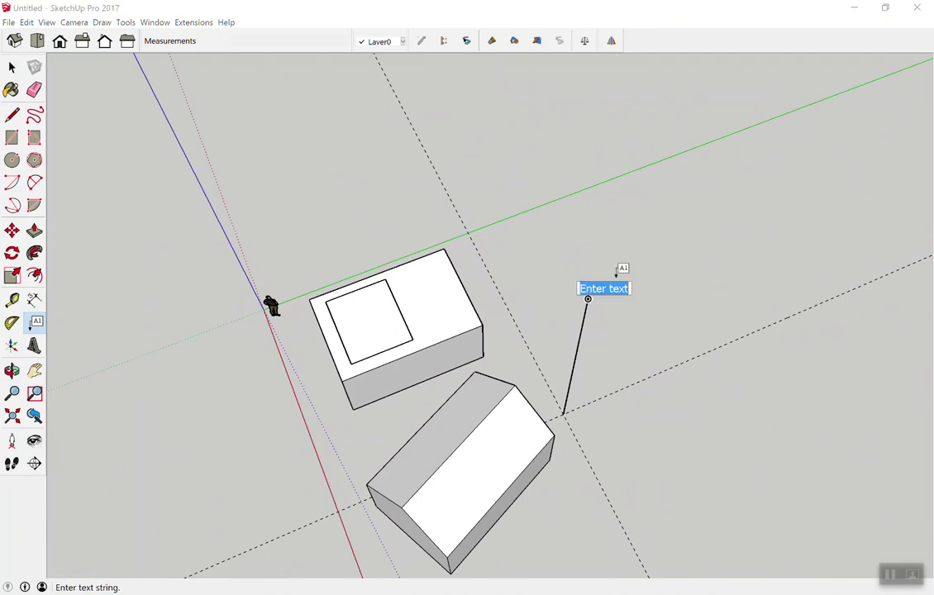
key(Return)
key(Return)
click(588, 298)
key(Return)
key(Return)
click(587, 298)
key(Escape)
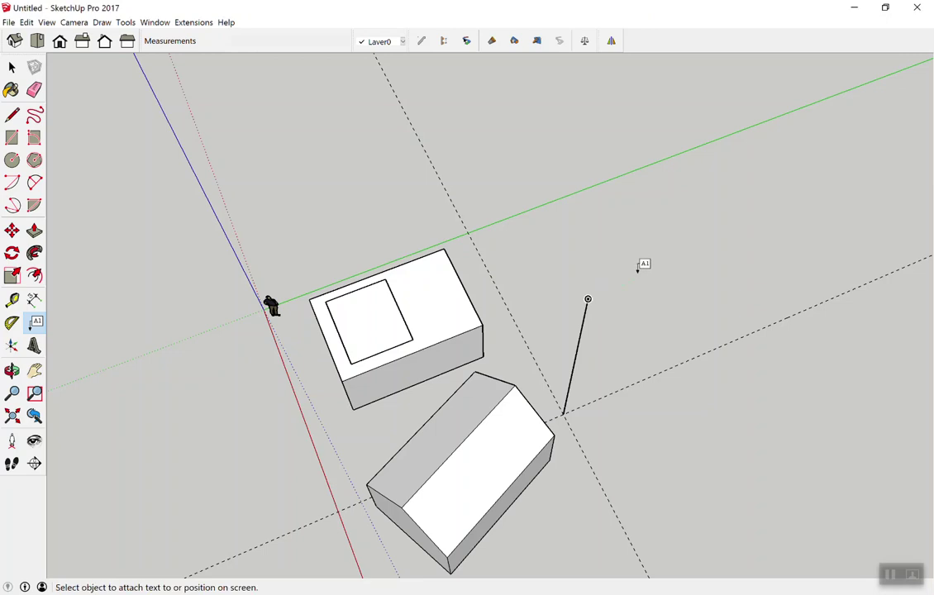
key(space)
click(33, 321)
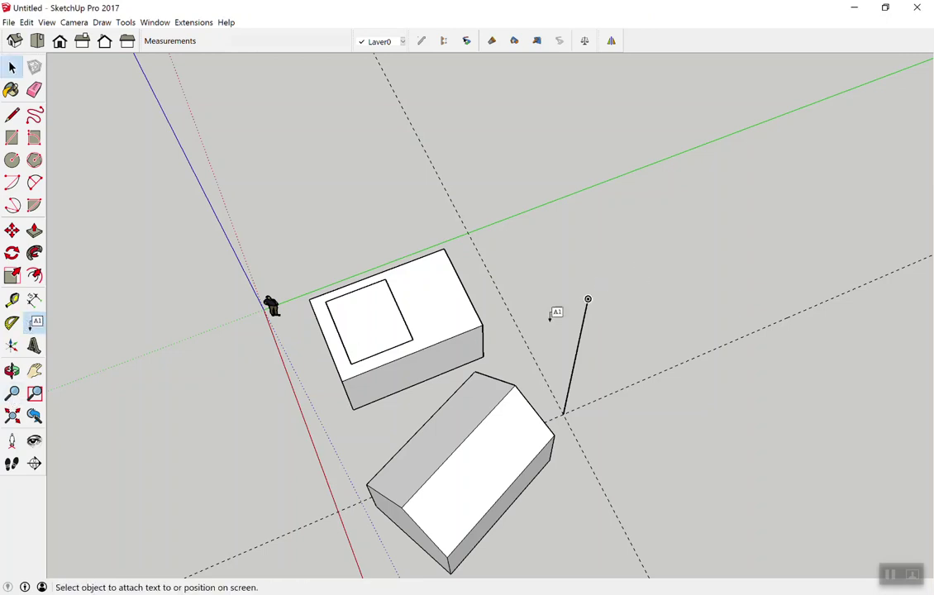
click(588, 298)
key(Escape)
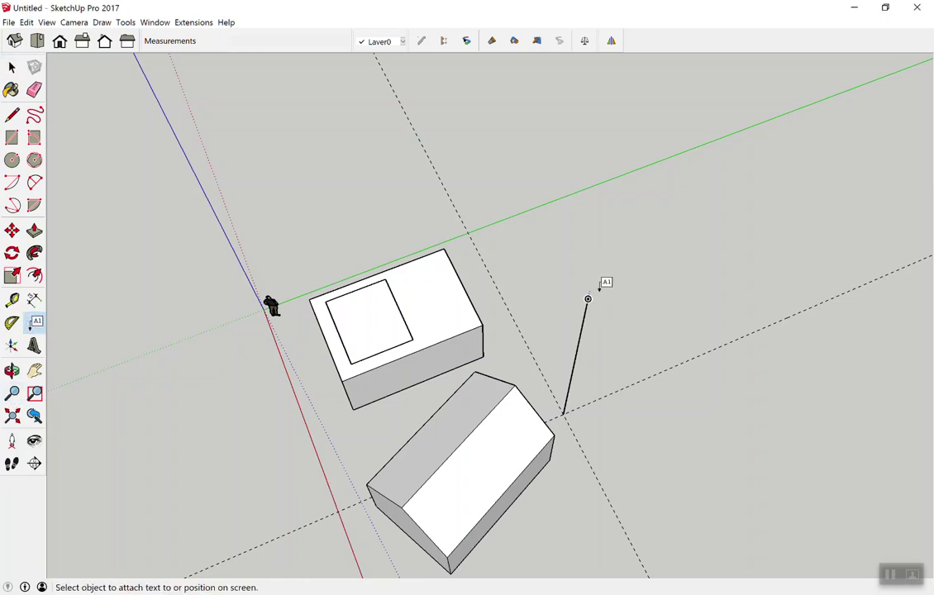
Step: Place the 10.00m, 10.00m, 10.00m coordinate label beside the line's top endpoint
mouse_move(626, 312)
middle_down()
mouse_move(535, 206)
mouse_move(562, 207)
middle_up()
click(555, 218)
key(Escape)
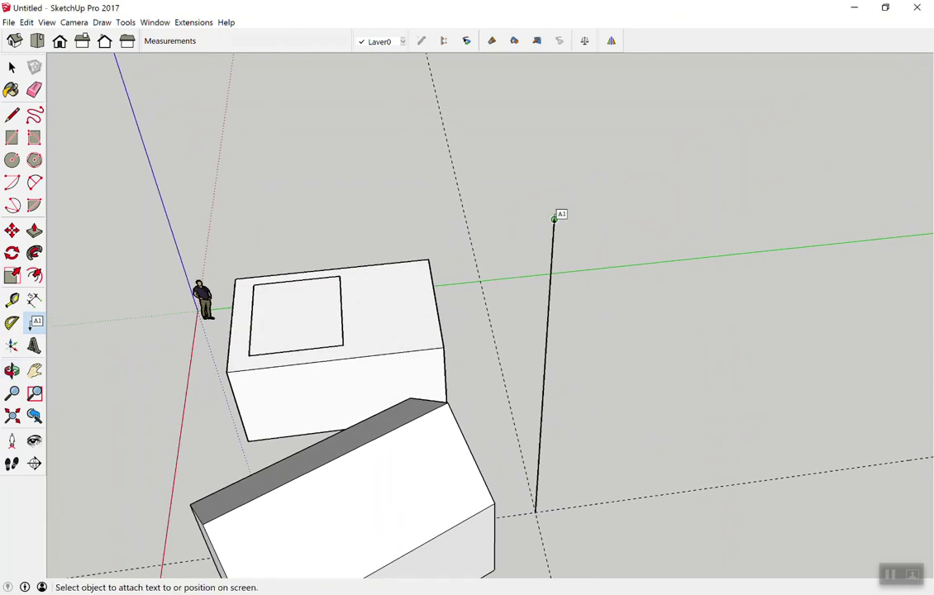
click(554, 219)
click(604, 290)
click(683, 327)
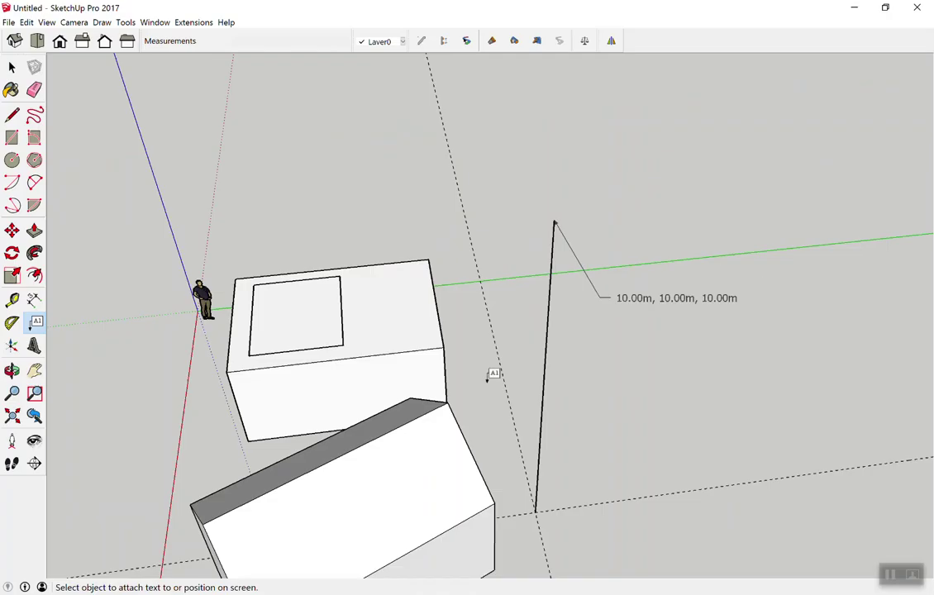
mouse_move(490, 376)
middle_down()
mouse_move(615, 434)
mouse_move(550, 351)
mouse_move(338, 392)
middle_up()
key(space)
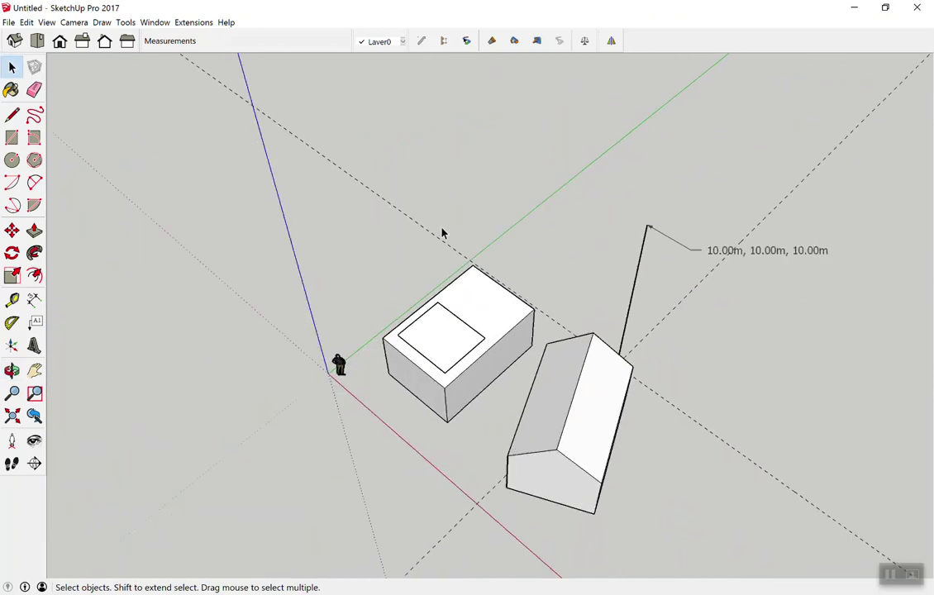
Step: Move the drawing axes origin to 10, 10, 10 through the axes Move dialog
right_click(326, 357)
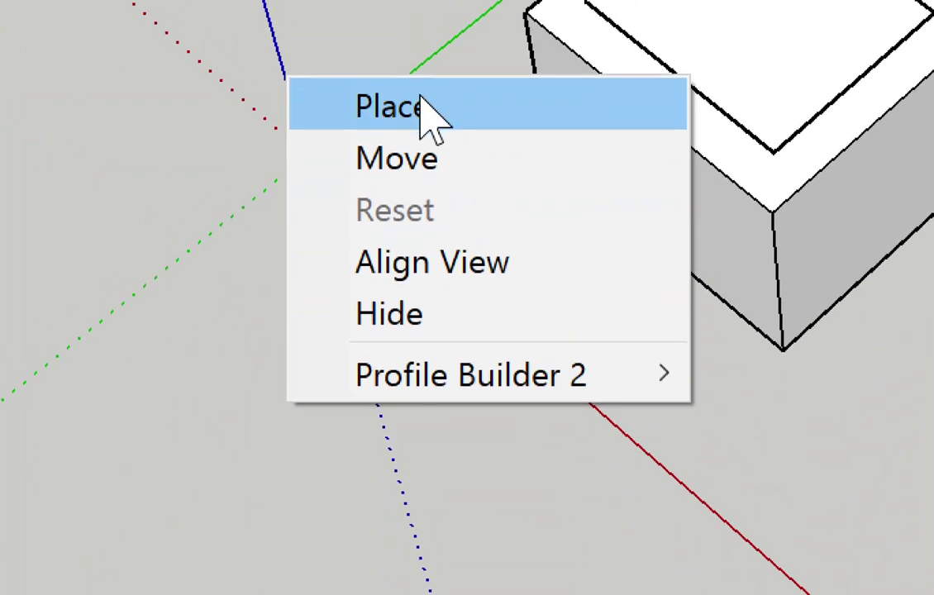
click(409, 157)
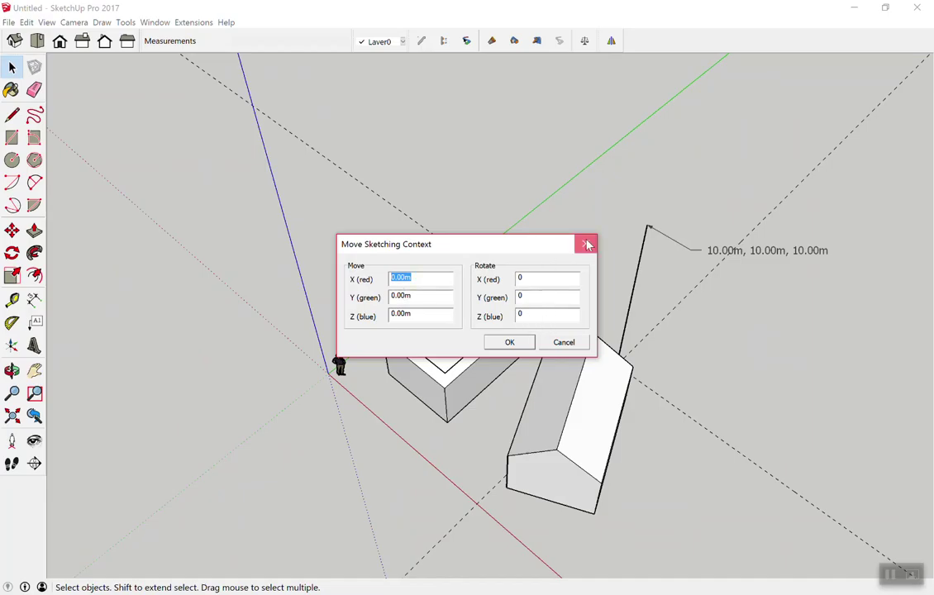
click(585, 243)
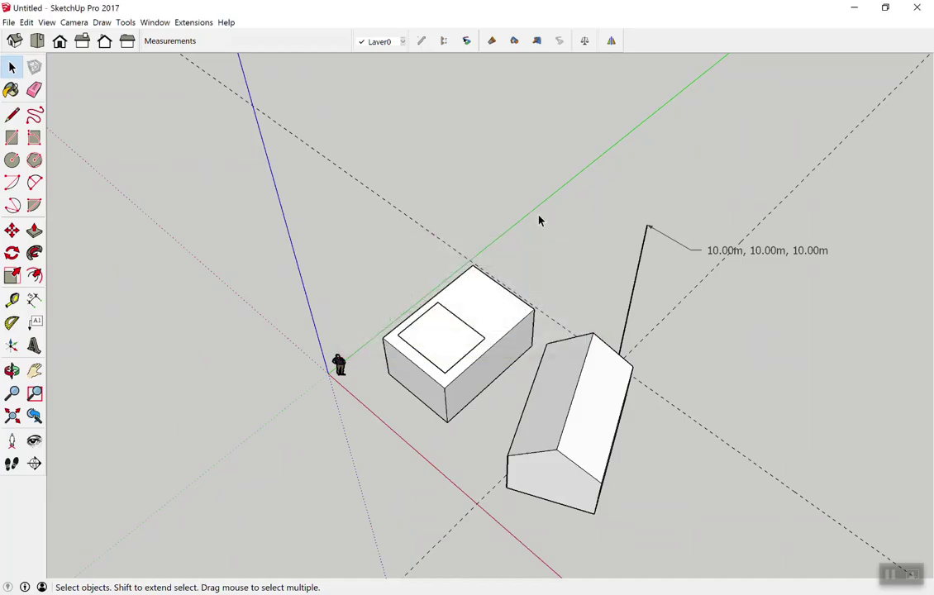
right_click(534, 215)
click(541, 229)
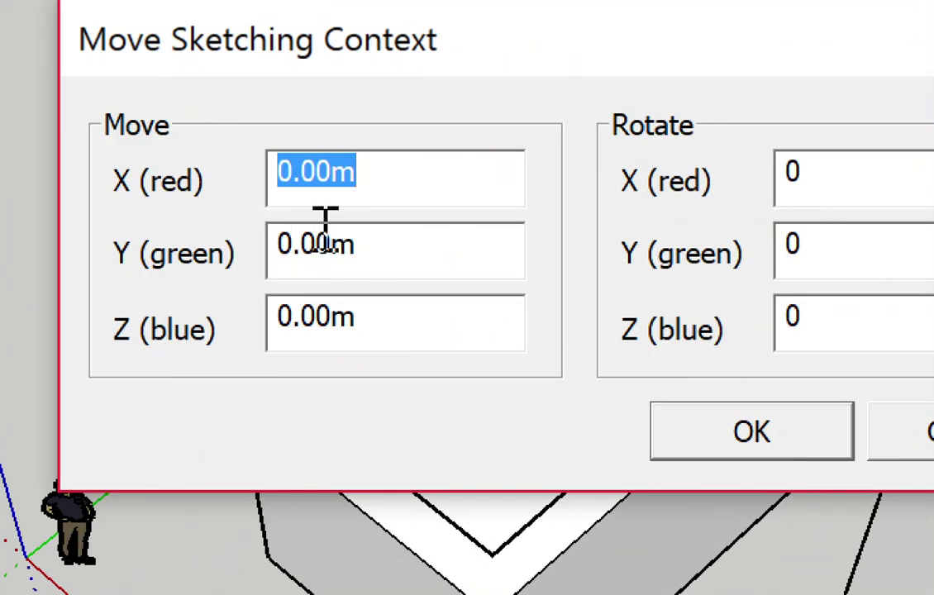
text(10)
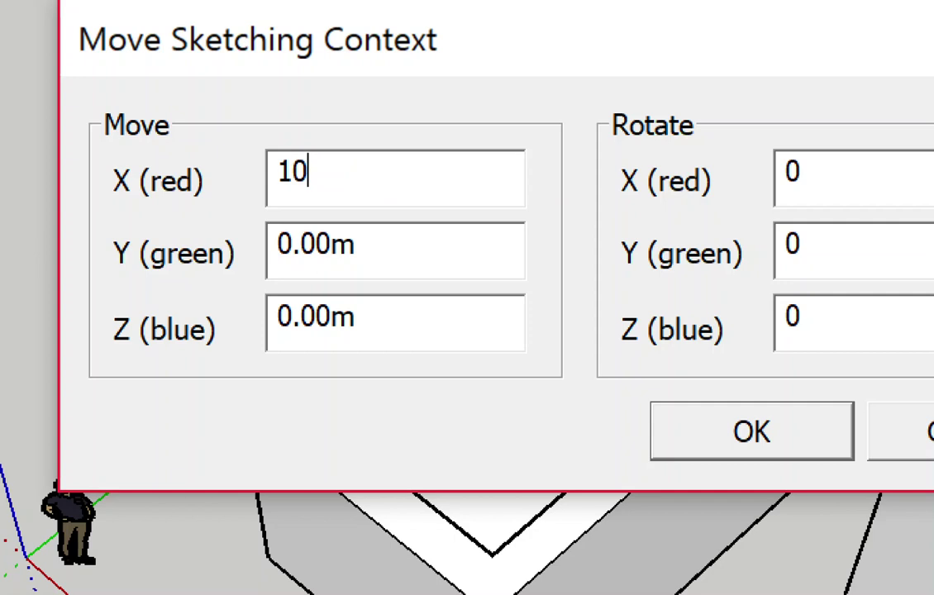
key(Tab)
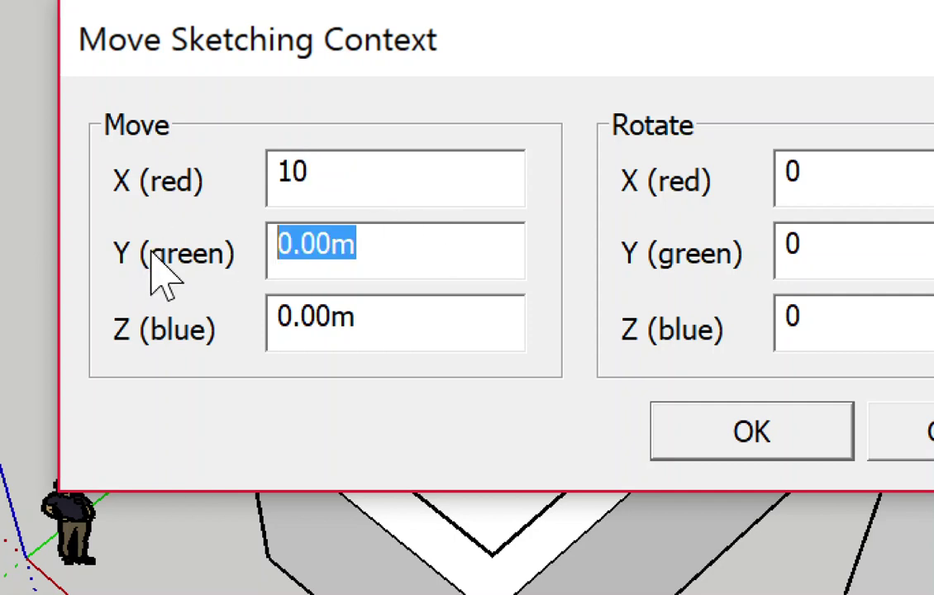
text(10)
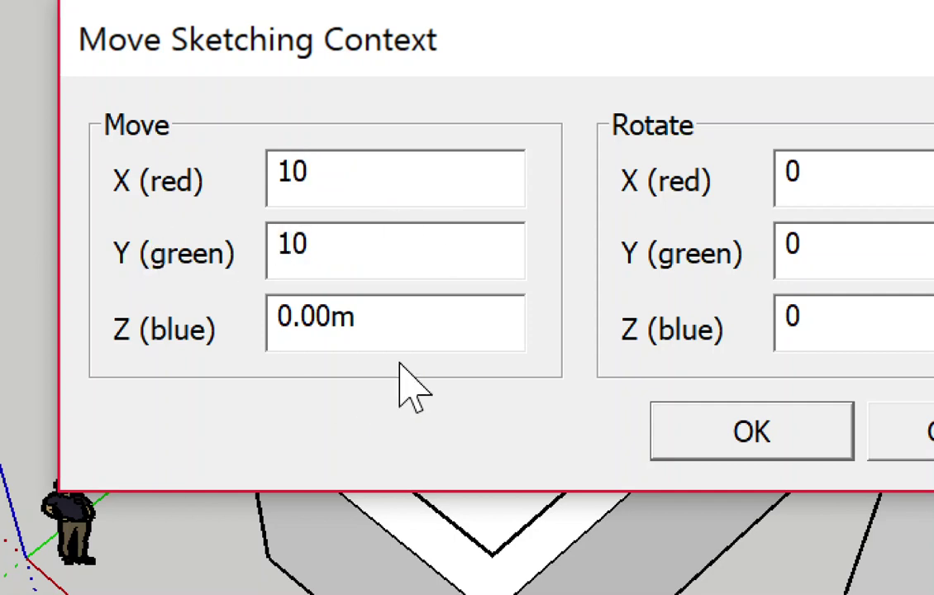
key(Tab)
text(10)
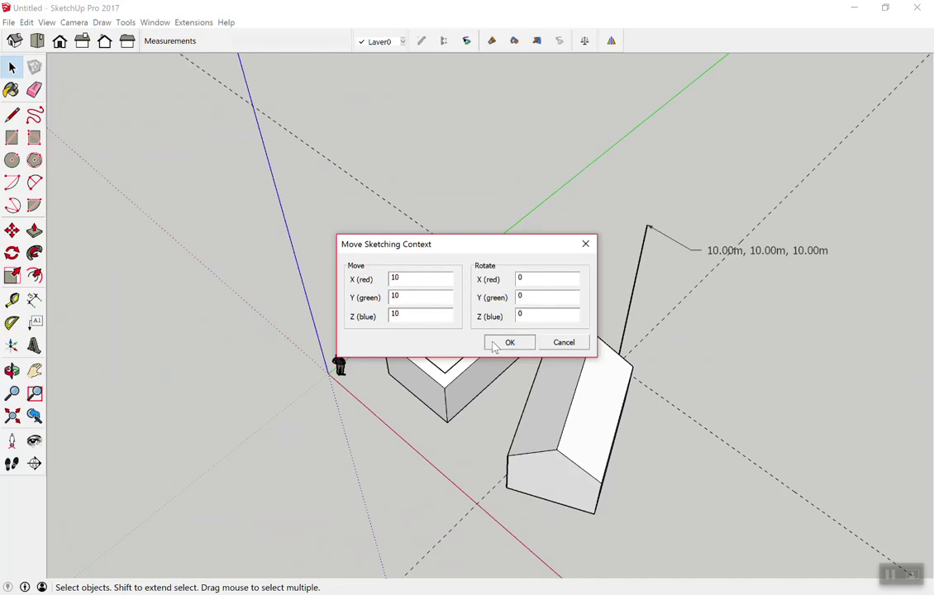
click(506, 340)
Step: Orbit and zoom in on the relocated axes origin atop the vertical line
mouse_move(561, 316)
middle_down()
mouse_move(337, 237)
mouse_move(669, 329)
middle_up()
scroll(593, 223, up, 2)
scroll(591, 254, up, 2)
middle_drag(592, 255, 526, 320)
scroll(598, 265, up, 2)
scroll(573, 251, down, 1)
mouse_move(574, 250)
middle_down()
mouse_move(359, 214)
mouse_move(183, 151)
middle_up()
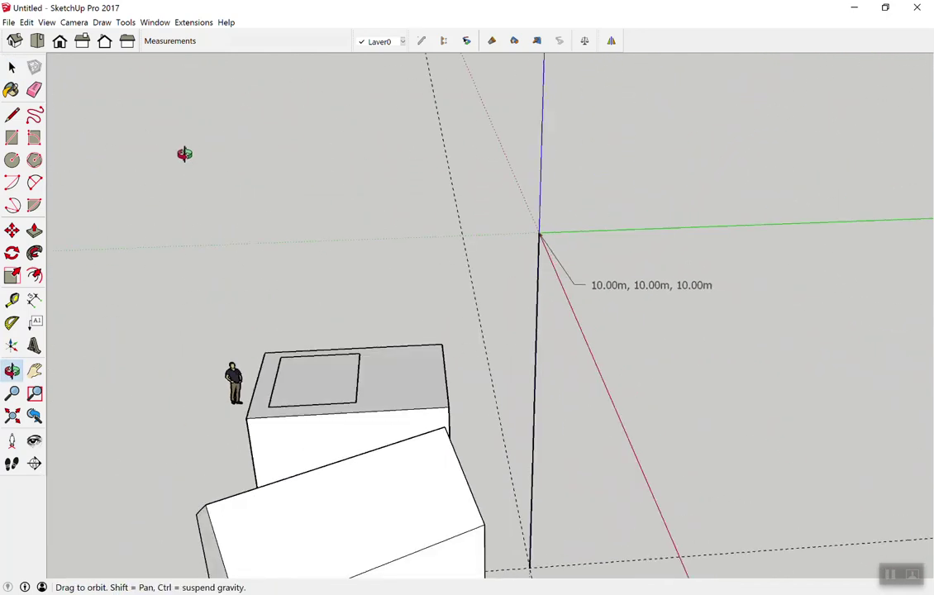
scroll(560, 251, up, 2)
mouse_move(560, 250)
middle_down()
mouse_move(704, 278)
mouse_move(667, 232)
mouse_move(299, 219)
mouse_move(437, 260)
mouse_move(478, 229)
middle_up()
scroll(739, 269, up, 2)
scroll(478, 229, up, 2)
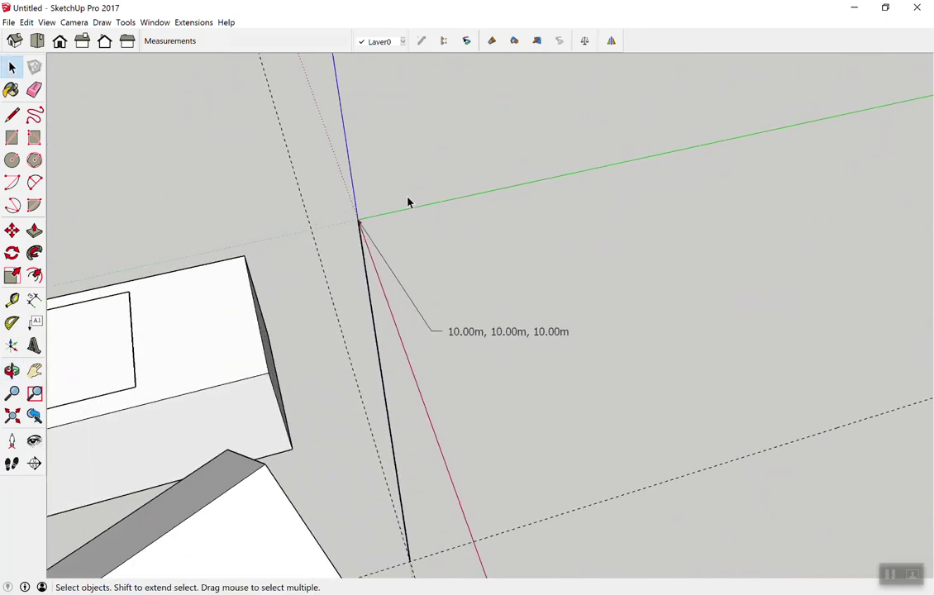
middle_drag(426, 183, 542, 243)
scroll(415, 264, up, 2)
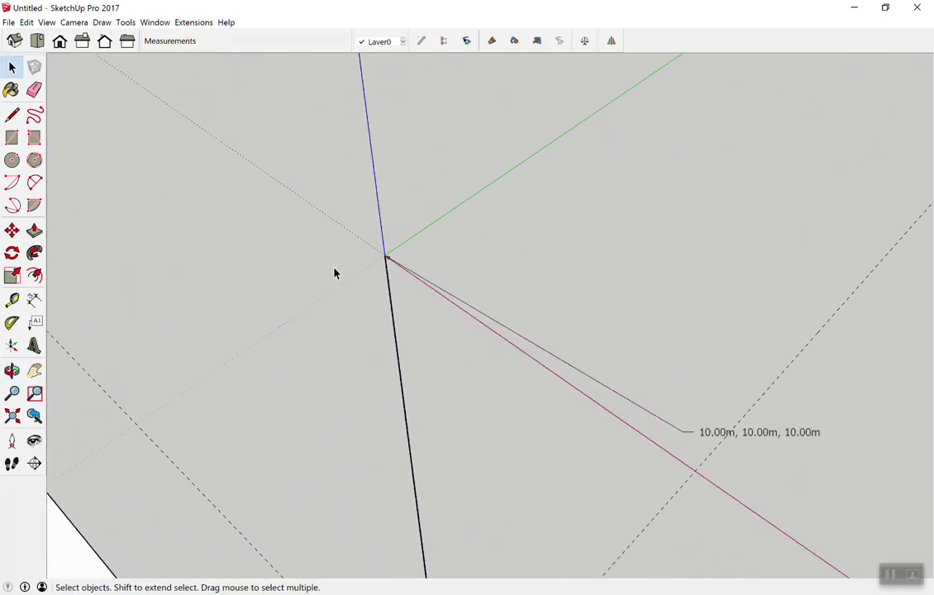
scroll(335, 272, up, 1)
Step: Draw a short edge that ends on the axis origin
key(l)
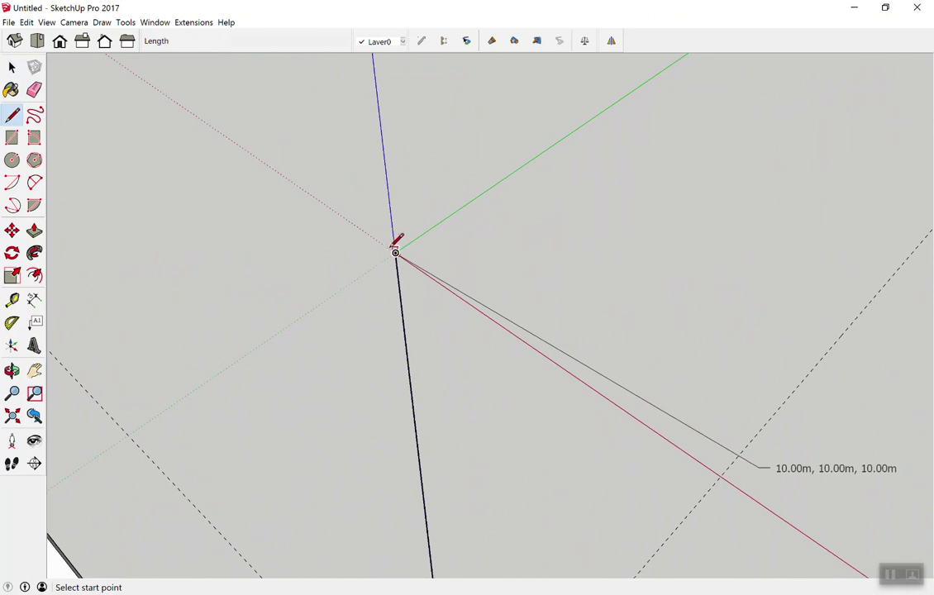
click(396, 252)
text(0.64m)
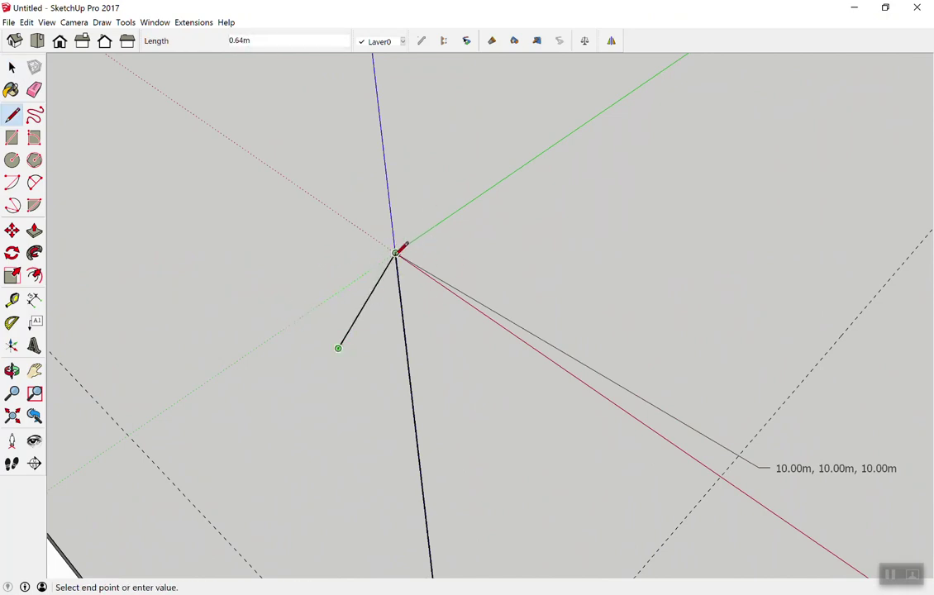
click(304, 246)
click(396, 252)
key(space)
scroll(387, 293, down, 2)
mouse_move(452, 326)
middle_down()
mouse_move(266, 217)
mouse_move(358, 267)
mouse_move(376, 245)
middle_up()
Step: Reset the drawing axes to their default origin and zoom out to the house models
right_click(398, 194)
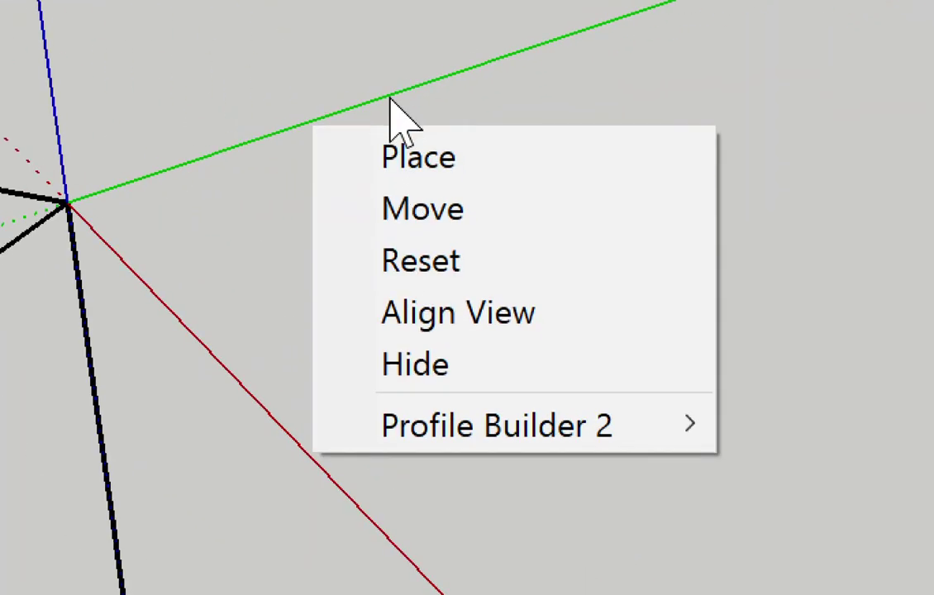
right_click(390, 98)
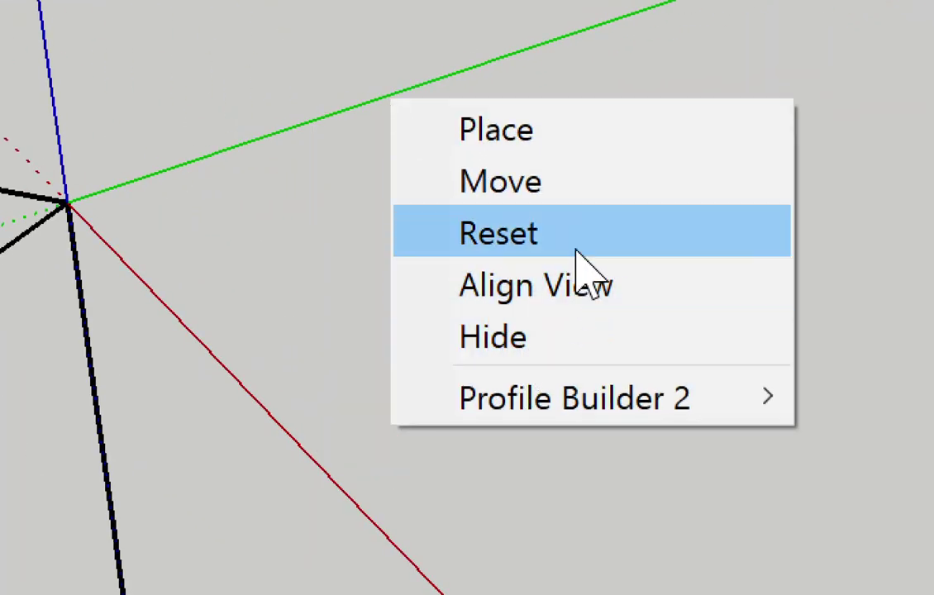
click(576, 244)
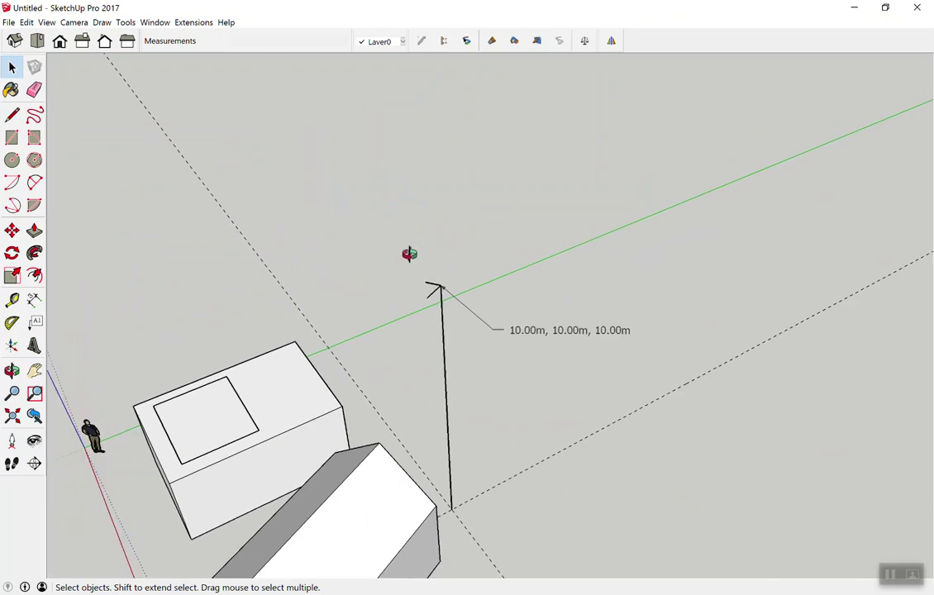
drag(410, 261, 666, 515)
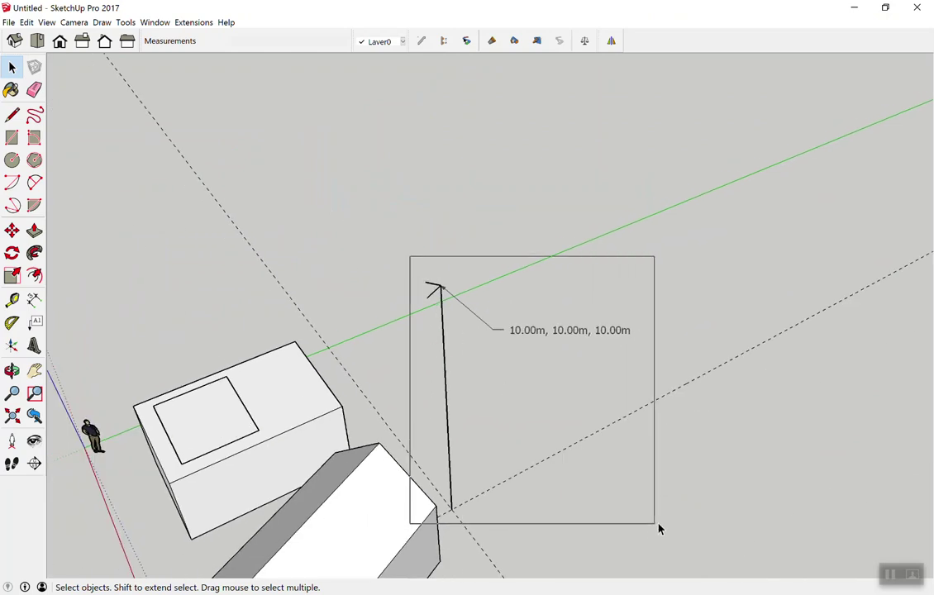
mouse_move(590, 470)
middle_down()
mouse_move(321, 307)
mouse_move(531, 391)
middle_up()
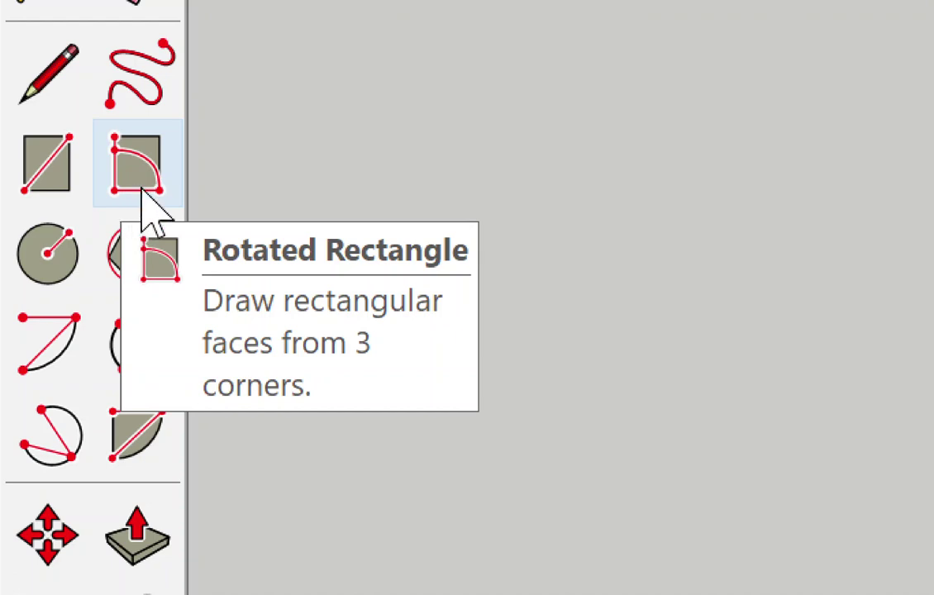
Step: Place two corners of a trial rotated rectangle beside the guides, then cancel it
click(153, 186)
mouse_move(563, 350)
middle_down()
mouse_move(552, 495)
mouse_move(389, 229)
middle_up()
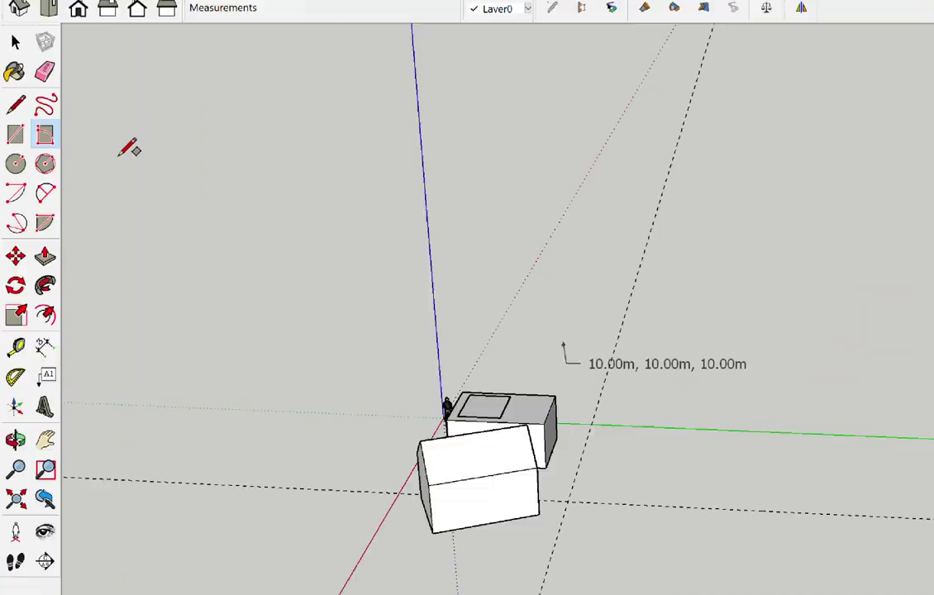
scroll(433, 350, down, 3)
scroll(436, 387, up, 5)
click(422, 352)
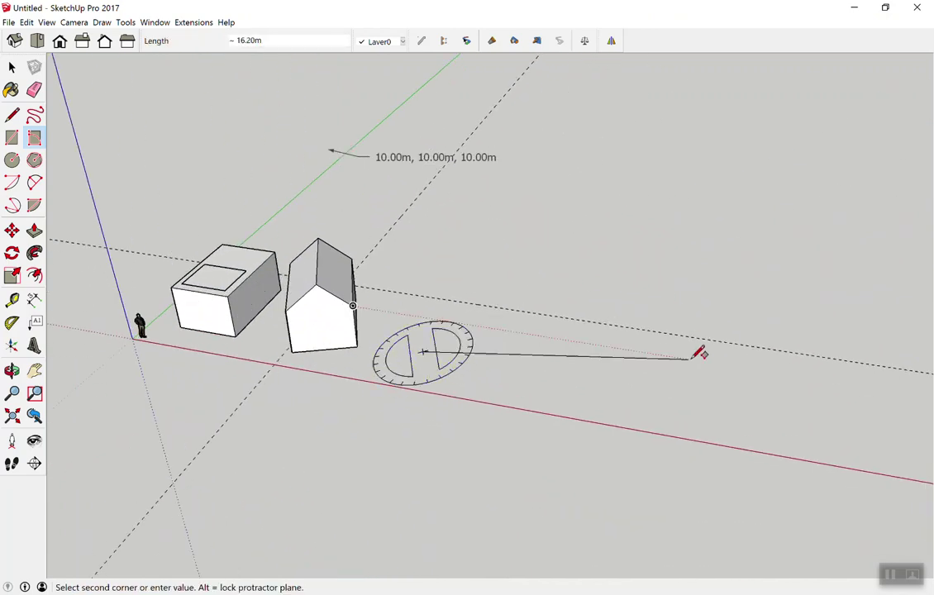
click(674, 394)
mouse_move(735, 256)
middle_down()
mouse_move(329, 412)
mouse_move(387, 351)
mouse_move(462, 349)
middle_up()
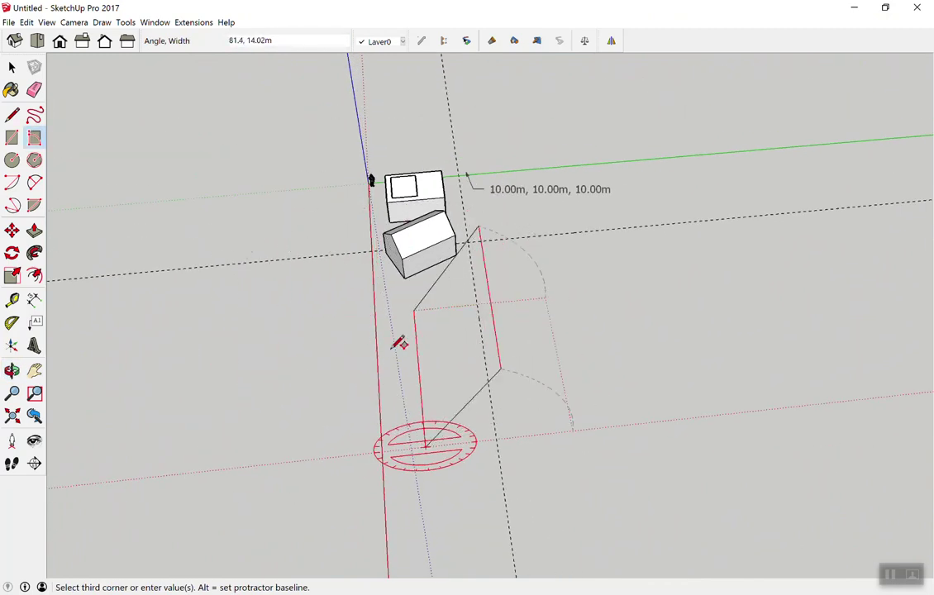
mouse_move(233, 384)
middle_down()
mouse_move(306, 309)
mouse_move(313, 349)
middle_up()
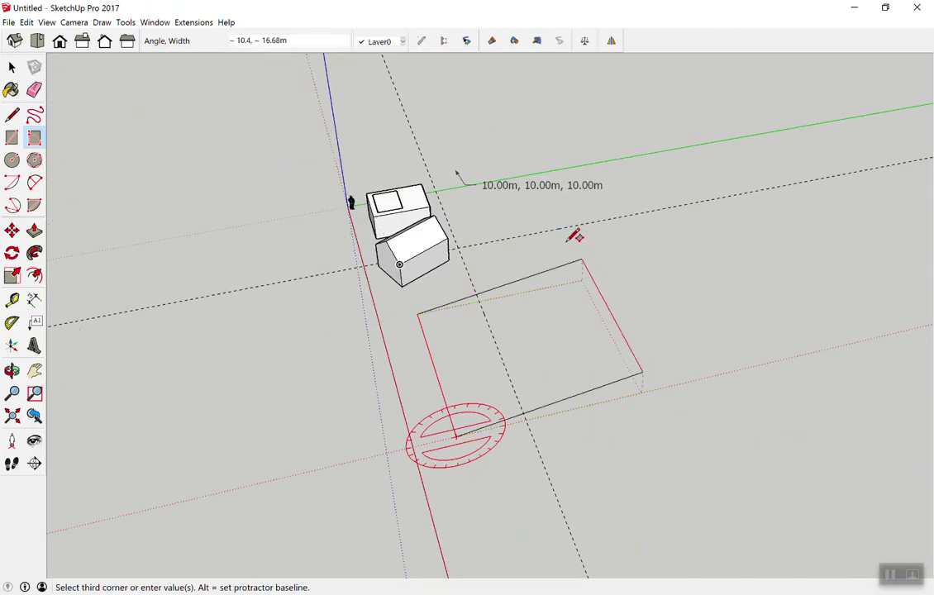
scroll(560, 250, down, 2)
key(space)
Step: Delete both house models and zoom in on the emptied scene
drag(450, 172, 808, 392)
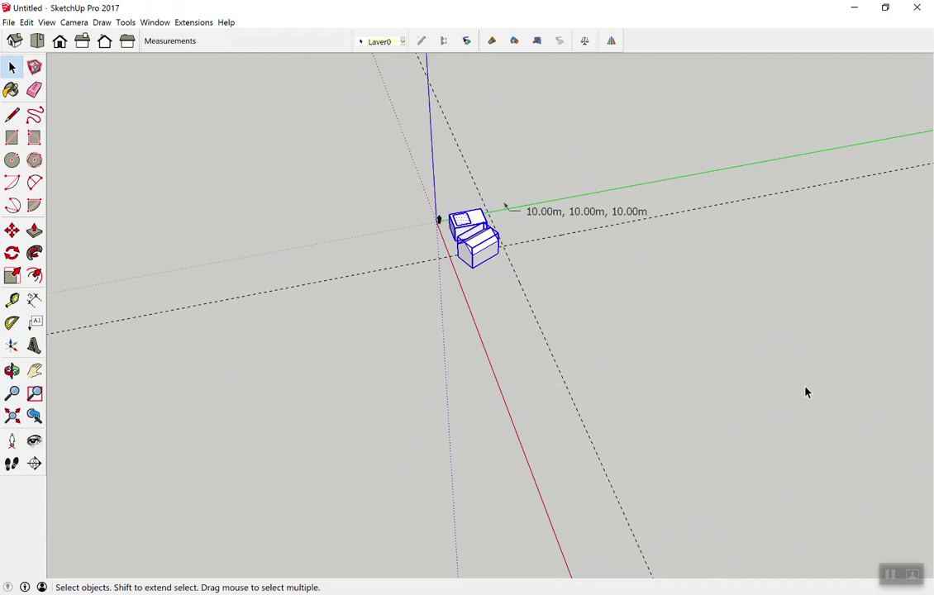
key(Delete)
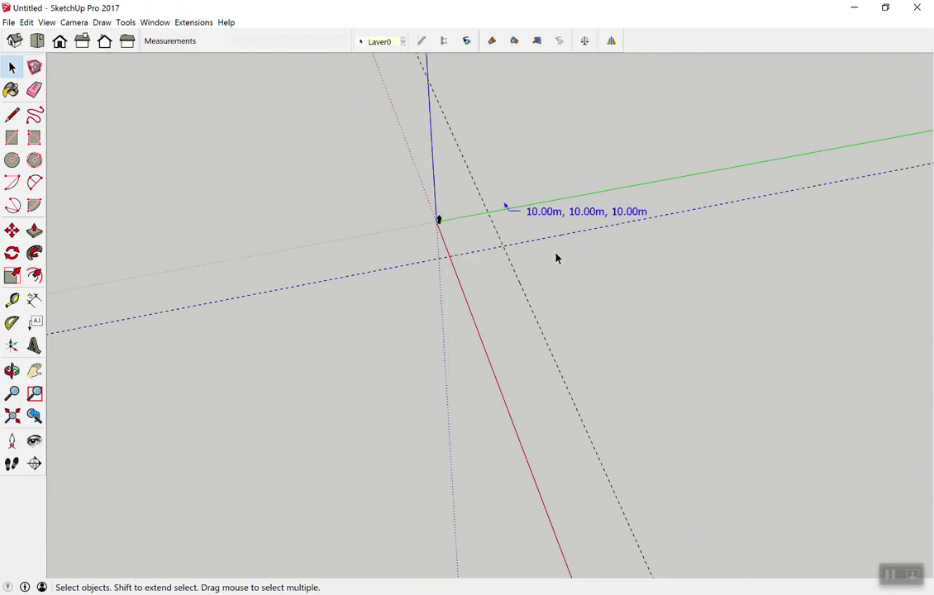
middle_drag(502, 285, 266, 295)
scroll(356, 288, up, 2)
scroll(415, 310, up, 2)
scroll(415, 310, up, 3)
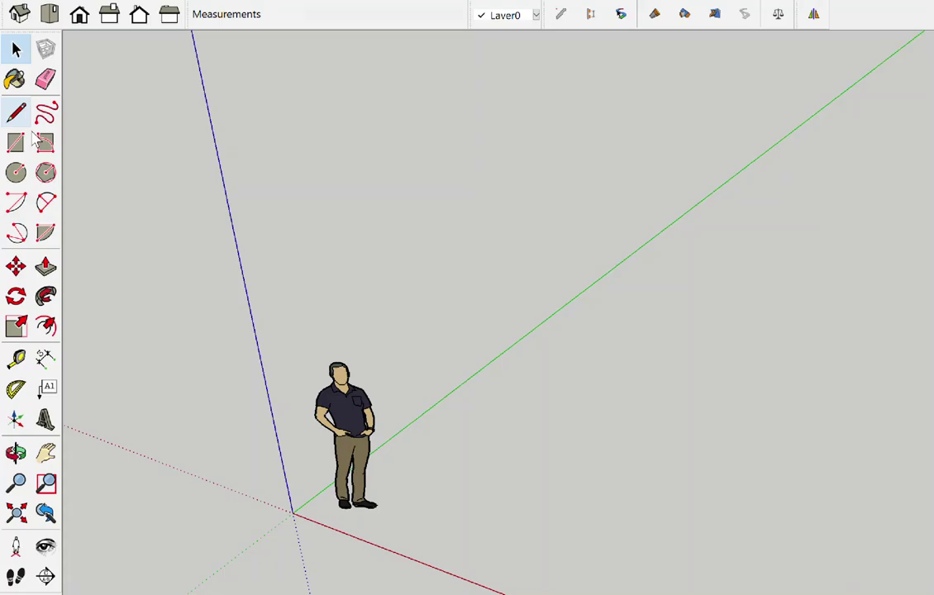
Step: Draw a 4 m by 5 m rotated rectangle tilted up 45 degrees beside the figure
click(47, 145)
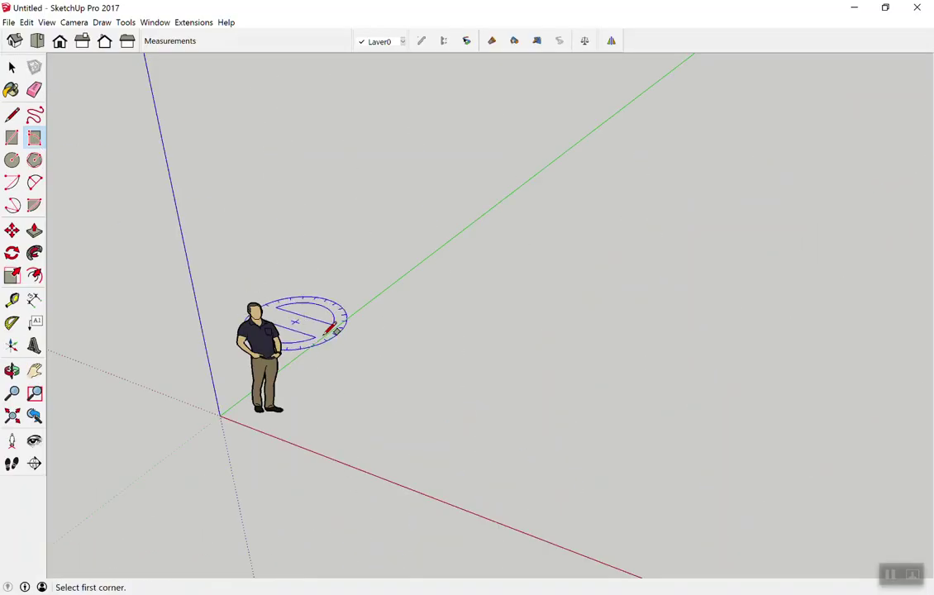
click(358, 394)
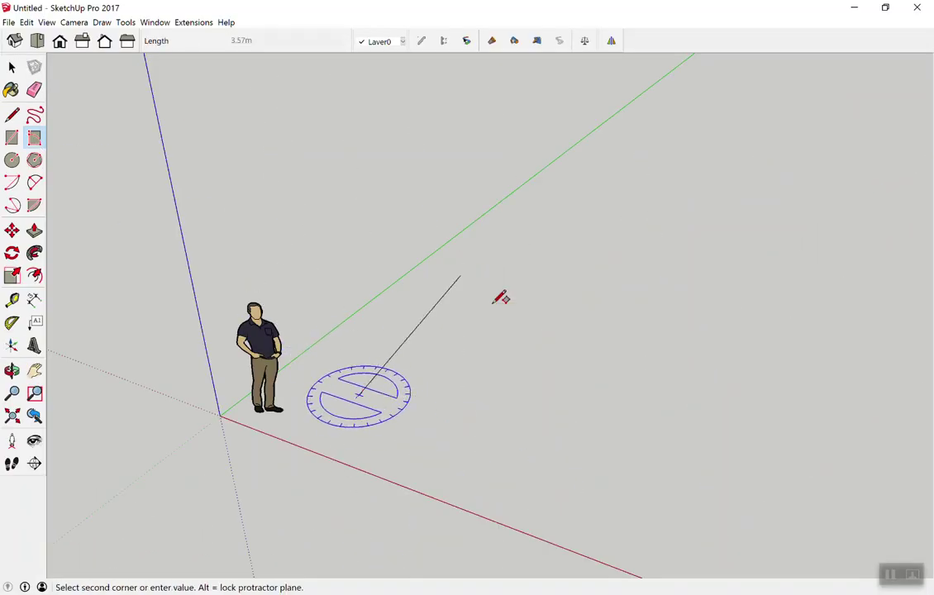
text(4)
click(578, 400)
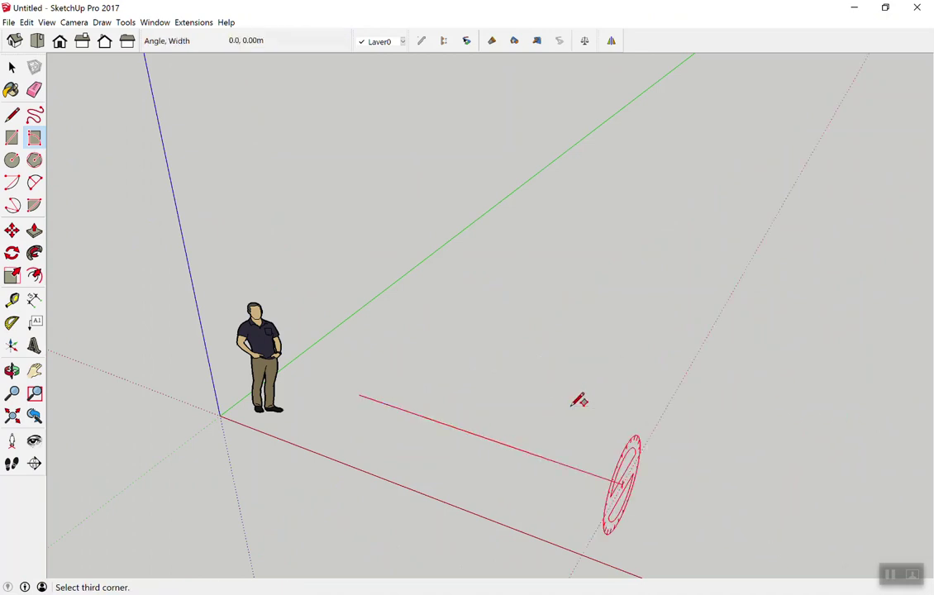
mouse_move(573, 371)
middle_down()
mouse_move(423, 431)
mouse_move(248, 391)
middle_up()
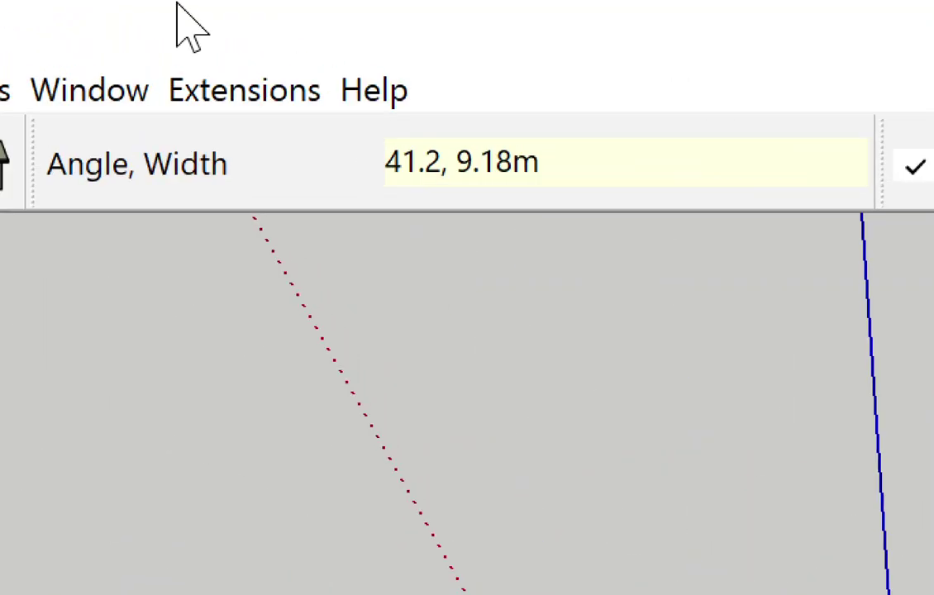
text(45,5)
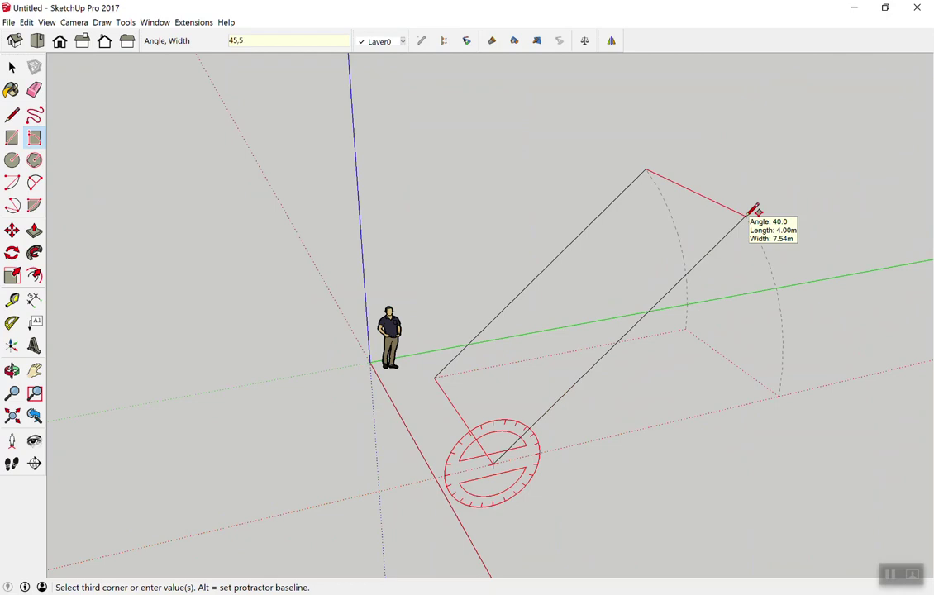
key(Return)
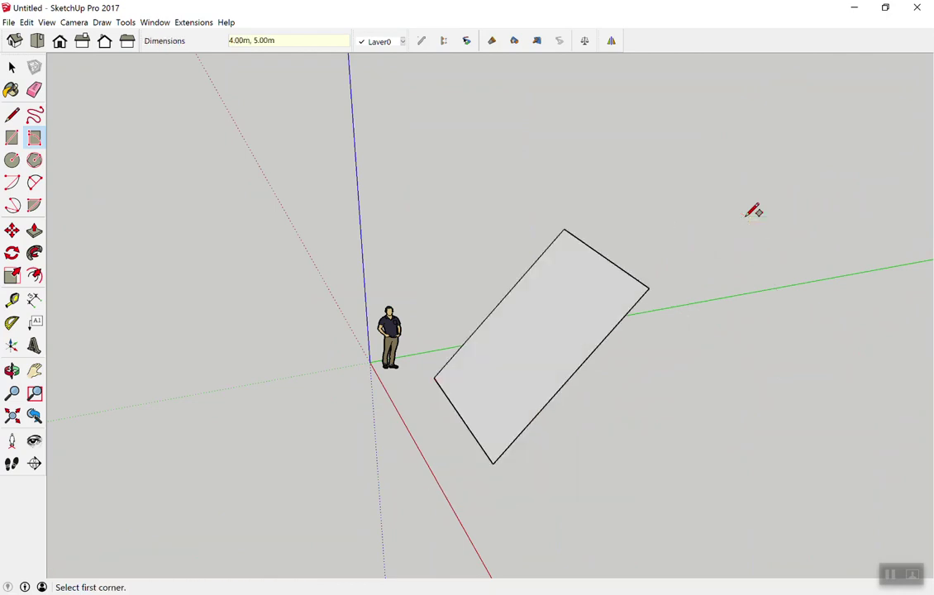
key(space)
mouse_move(747, 219)
middle_down()
mouse_move(626, 313)
mouse_move(927, 298)
mouse_move(587, 94)
mouse_move(861, 251)
mouse_move(538, 521)
middle_up()
Step: Delete the tilted square face
middle_drag(202, 169, 929, 306)
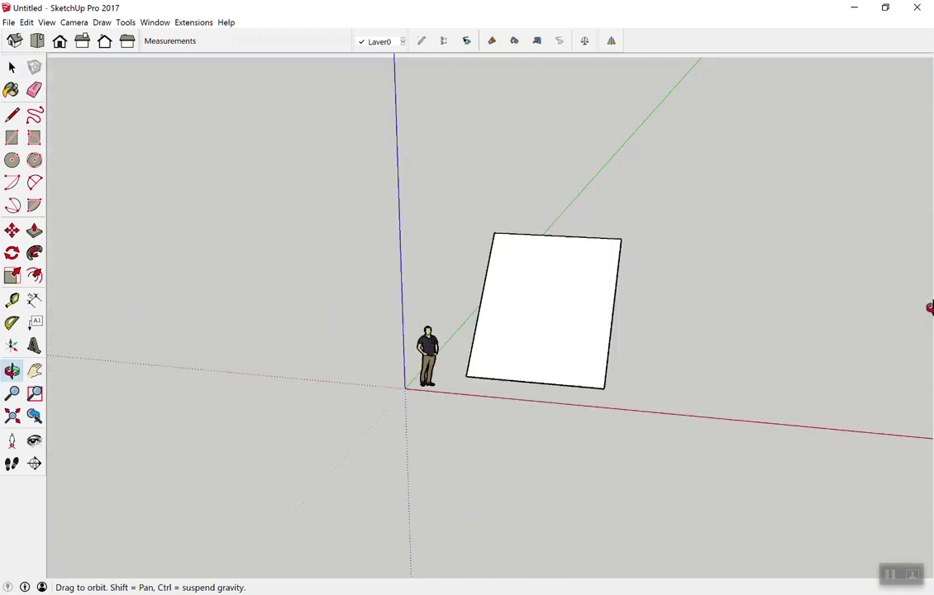
scroll(761, 388, down, 3)
scroll(696, 388, down, 2)
mouse_move(801, 431)
middle_down()
mouse_move(754, 386)
mouse_move(722, 313)
mouse_move(673, 398)
mouse_move(644, 327)
mouse_move(580, 353)
middle_up()
scroll(580, 354, up, 3)
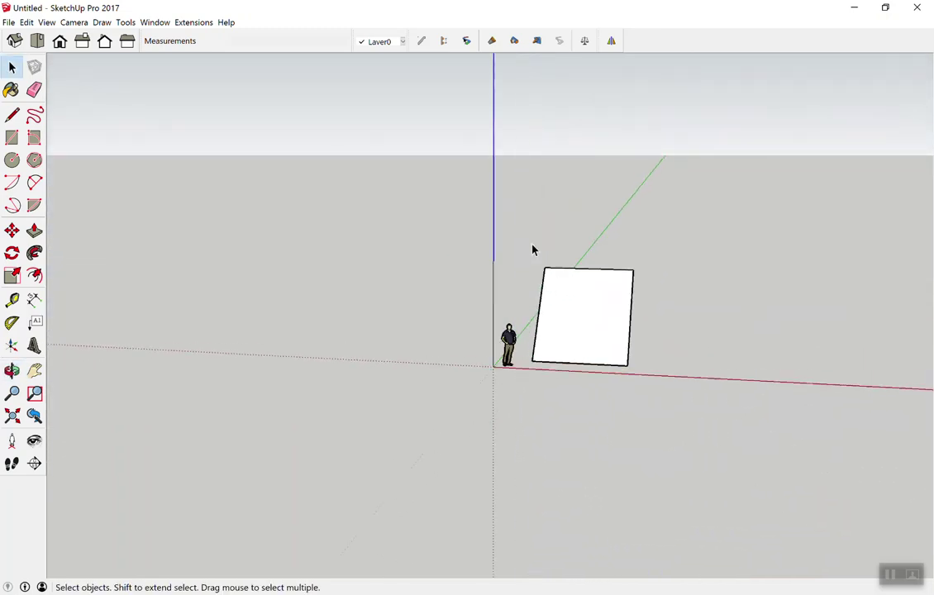
drag(532, 249, 681, 419)
key(Delete)
mouse_move(642, 417)
middle_down()
mouse_move(654, 334)
mouse_move(618, 456)
middle_up()
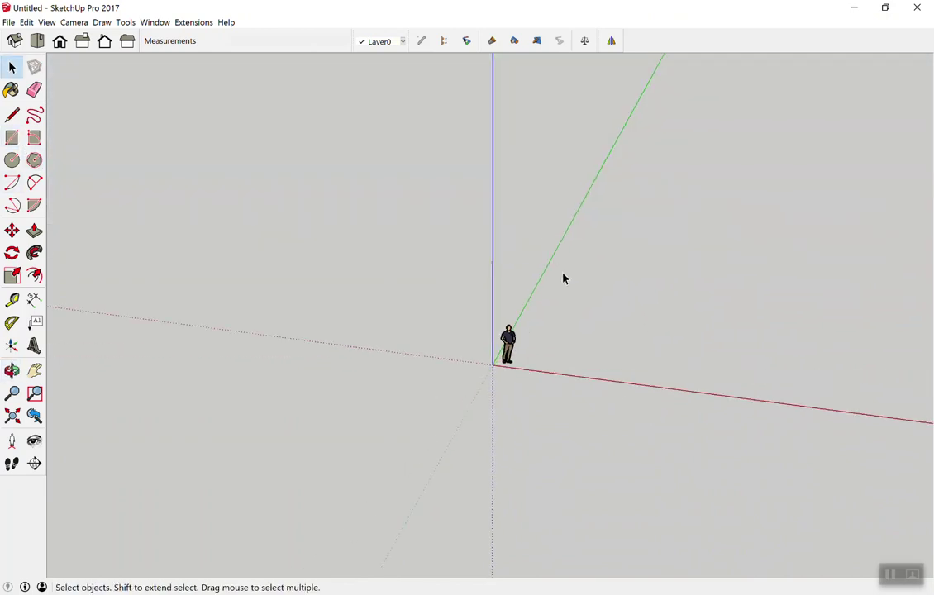
Step: Draw a rectangle lying flat on the ground near the origin
click(12, 137)
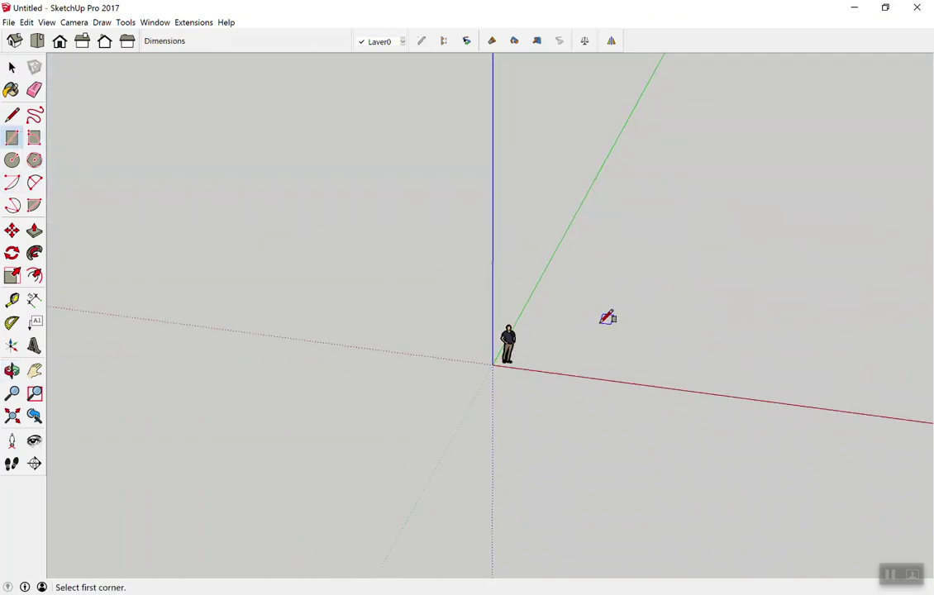
drag(600, 323, 800, 245)
middle_drag(721, 344, 848, 200)
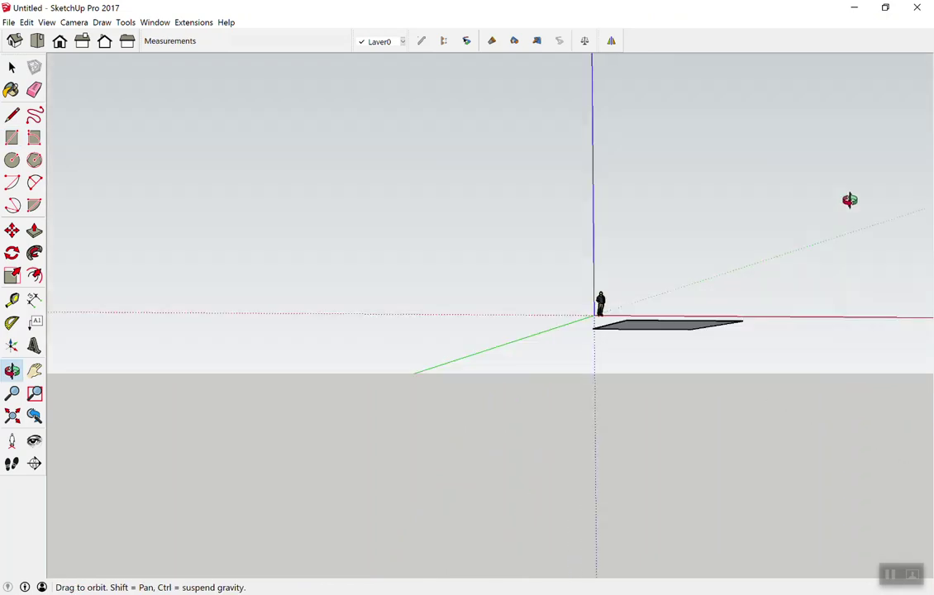
mouse_move(848, 201)
mouse_down()
mouse_move(778, 348)
mouse_move(831, 171)
mouse_move(828, 187)
mouse_up()
Step: Draw two upright rectangular panels around the ground rectangle
key(r)
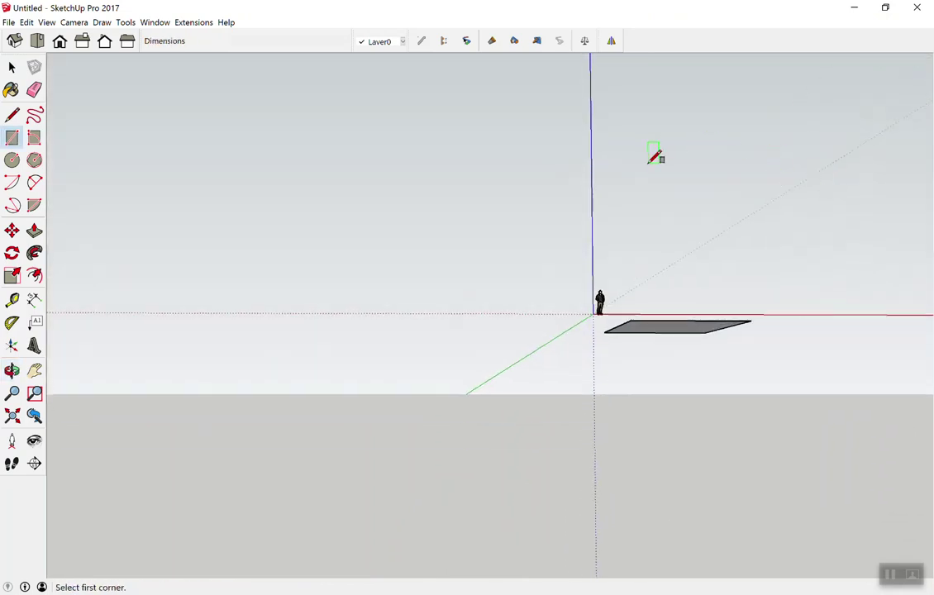
click(650, 163)
click(804, 263)
key(o)
mouse_move(813, 261)
mouse_down()
mouse_move(514, 379)
mouse_move(124, 262)
mouse_move(788, 358)
mouse_move(575, 321)
mouse_move(779, 267)
mouse_move(891, 313)
mouse_move(380, 335)
mouse_move(444, 308)
mouse_move(440, 319)
mouse_up()
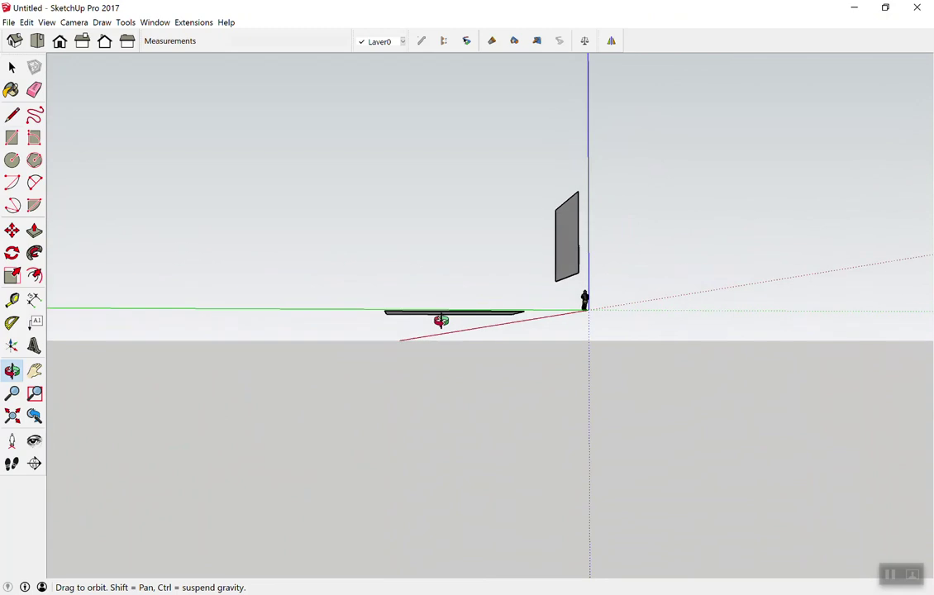
key(r)
click(317, 193)
click(453, 270)
mouse_move(590, 271)
middle_down()
mouse_move(149, 529)
mouse_move(413, 408)
mouse_move(204, 503)
mouse_move(219, 479)
mouse_move(630, 428)
mouse_move(819, 108)
mouse_move(802, 136)
mouse_move(808, 104)
mouse_move(778, 137)
middle_up()
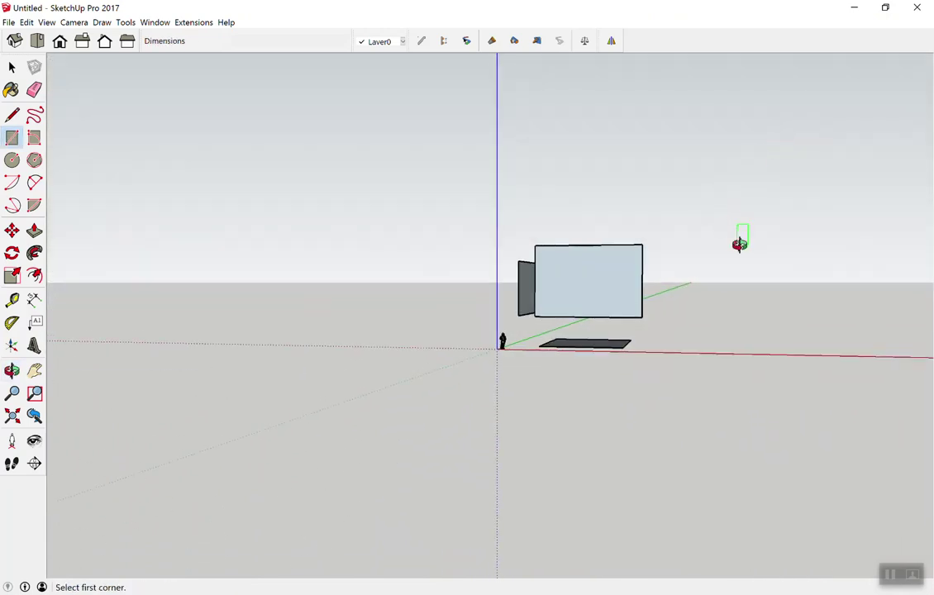
Step: Add a third upright rectangle panel, then cancel the unfinished one
middle_drag(739, 244, 727, 217)
click(704, 223)
click(827, 308)
mouse_move(792, 304)
middle_down()
mouse_move(519, 275)
mouse_move(181, 324)
mouse_move(317, 333)
mouse_move(444, 156)
mouse_move(556, 231)
middle_up()
click(685, 274)
mouse_move(746, 261)
middle_down()
mouse_move(699, 354)
mouse_move(929, 453)
mouse_move(682, 330)
mouse_move(898, 411)
middle_up()
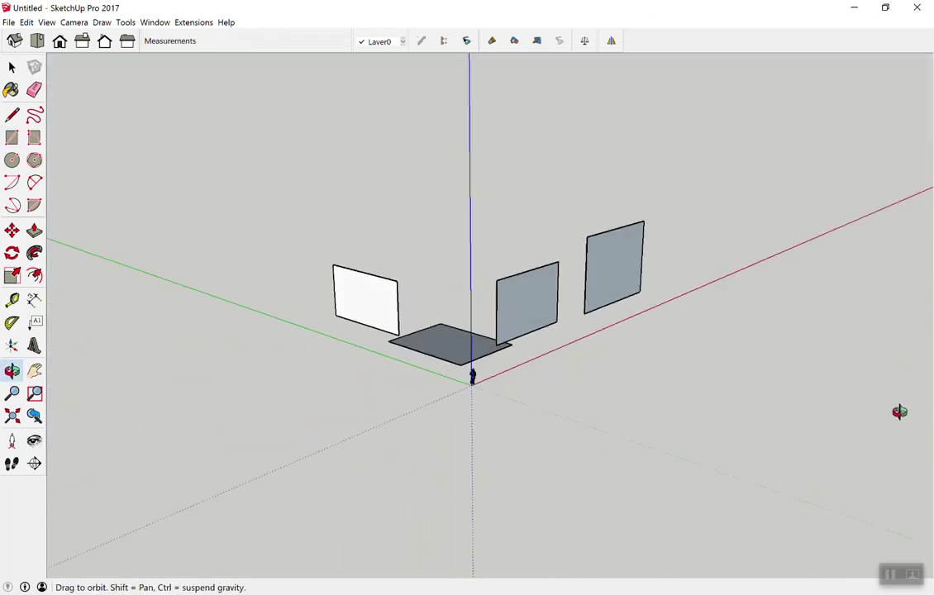
key(space)
mouse_move(500, 347)
middle_down()
mouse_move(321, 403)
mouse_move(350, 225)
mouse_move(271, 319)
mouse_move(252, 288)
mouse_move(167, 434)
mouse_move(136, 375)
middle_up()
Step: Draw one more rectangle on the left side of the scene
click(11, 137)
click(147, 219)
click(288, 314)
scroll(364, 318, down, 3)
key(space)
mouse_move(408, 306)
middle_down()
mouse_move(423, 246)
mouse_move(463, 413)
mouse_move(415, 373)
middle_up()
Step: Delete all the panel faces and leftover edges, leaving only the axes
drag(364, 455, 674, 171)
mouse_move(674, 171)
middle_down()
mouse_move(558, 344)
mouse_move(339, 205)
middle_up()
drag(338, 204, 670, 295)
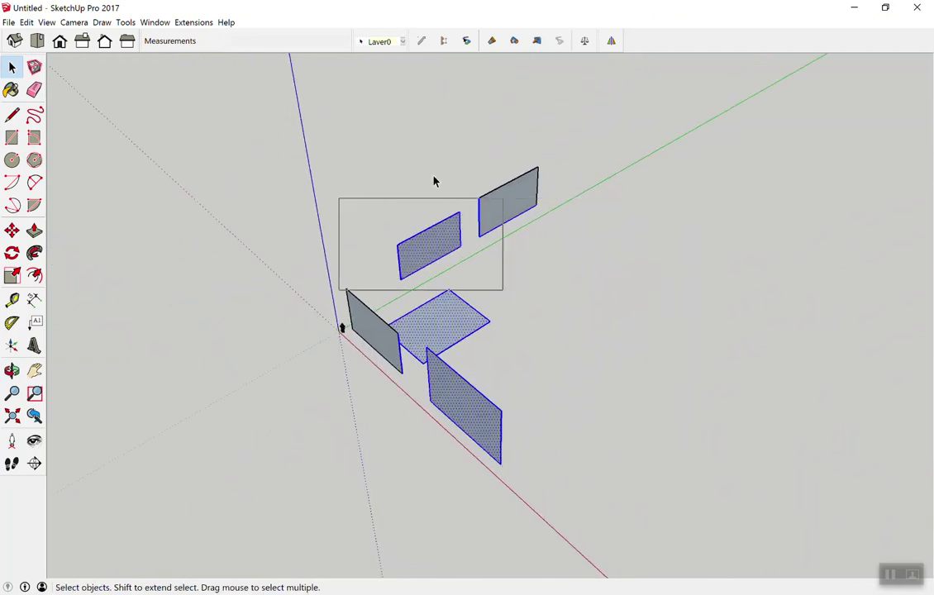
click(487, 206)
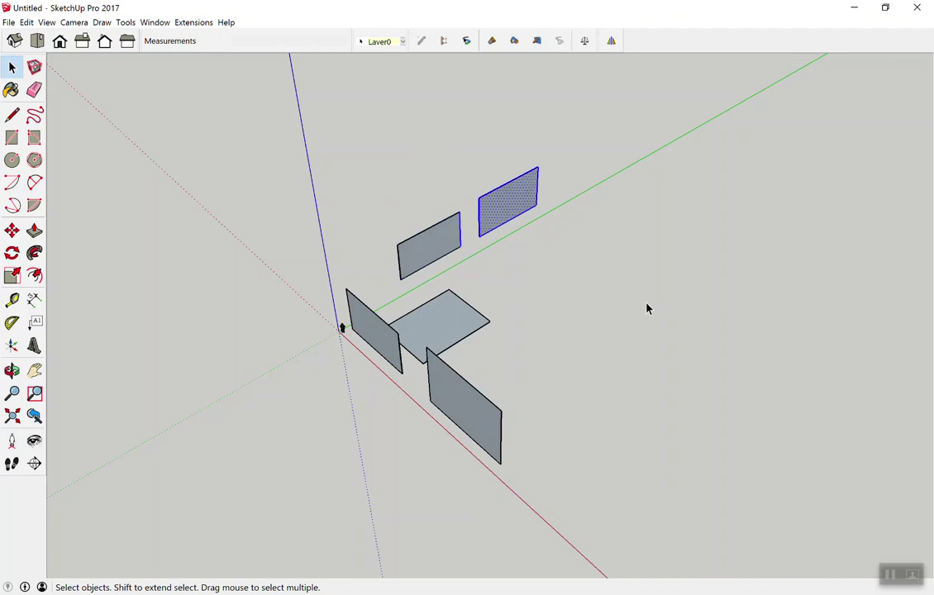
key(Delete)
drag(388, 188, 596, 493)
key(Delete)
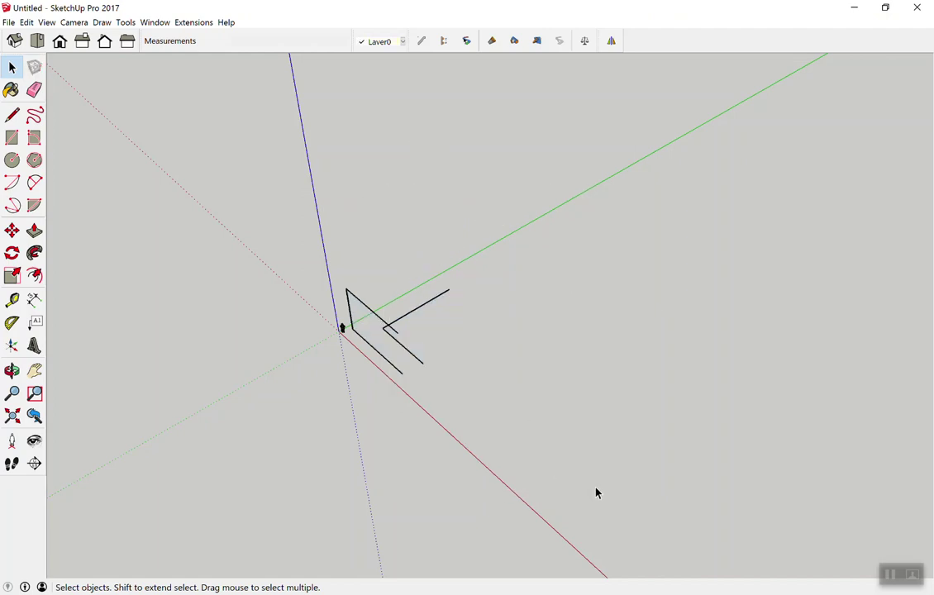
middle_drag(341, 264, 356, 264)
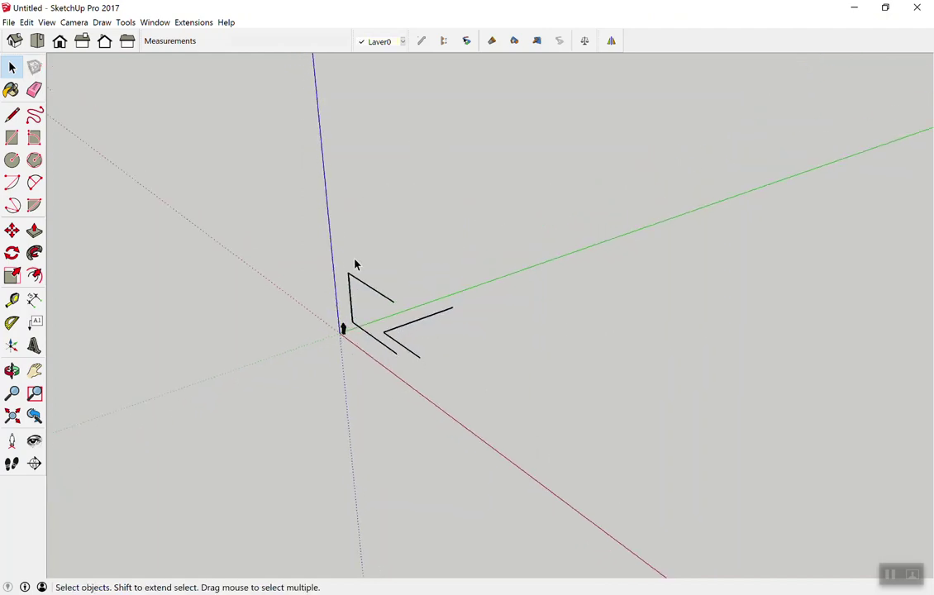
drag(347, 262, 532, 395)
key(Delete)
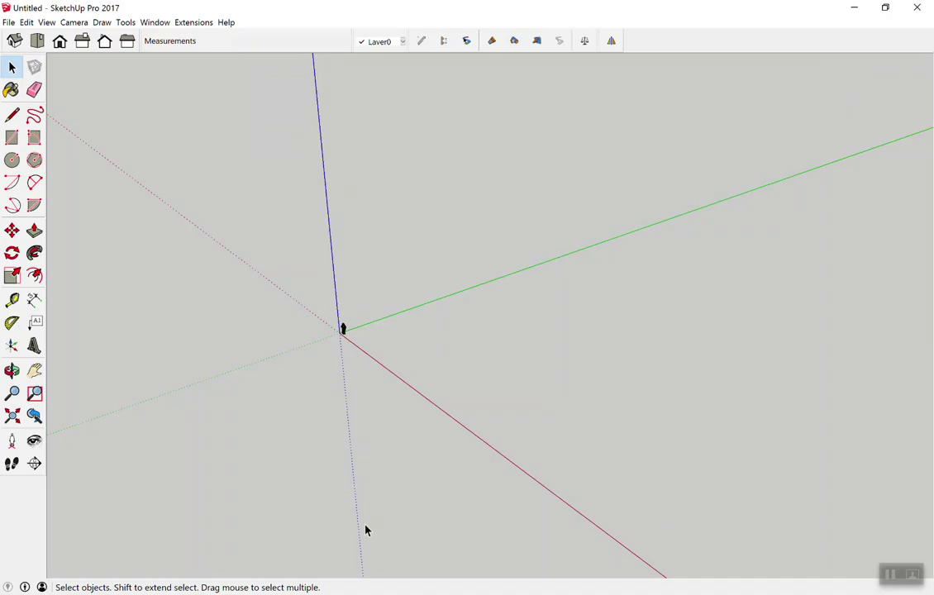
Step: Orbit and zoom around the empty model to frame the person figure at the origin
mouse_move(365, 528)
middle_down()
mouse_move(388, 337)
mouse_move(369, 343)
mouse_move(387, 346)
mouse_move(333, 371)
middle_up()
scroll(292, 358, up, 2)
scroll(285, 309, up, 3)
middle_drag(285, 308, 331, 263)
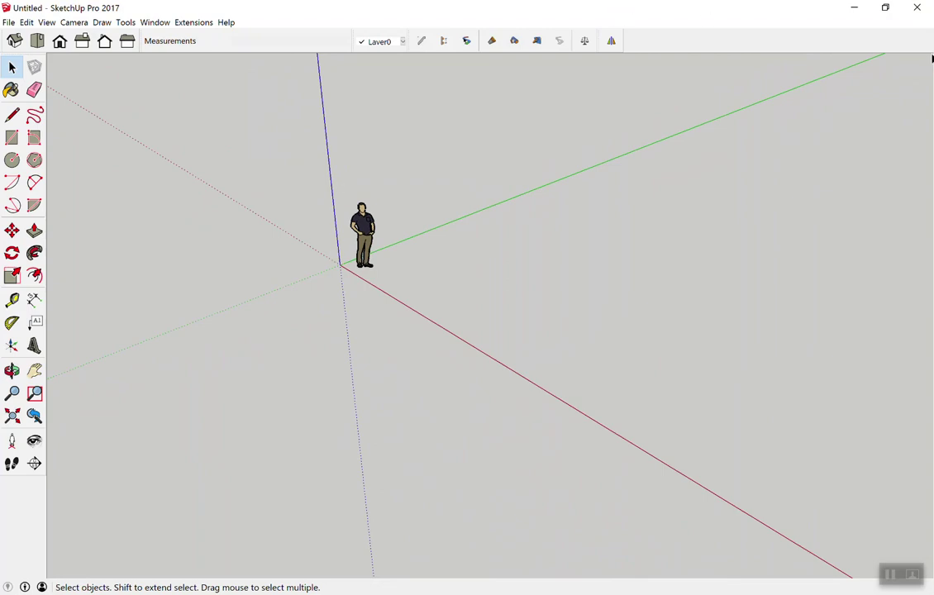
click(826, 594)
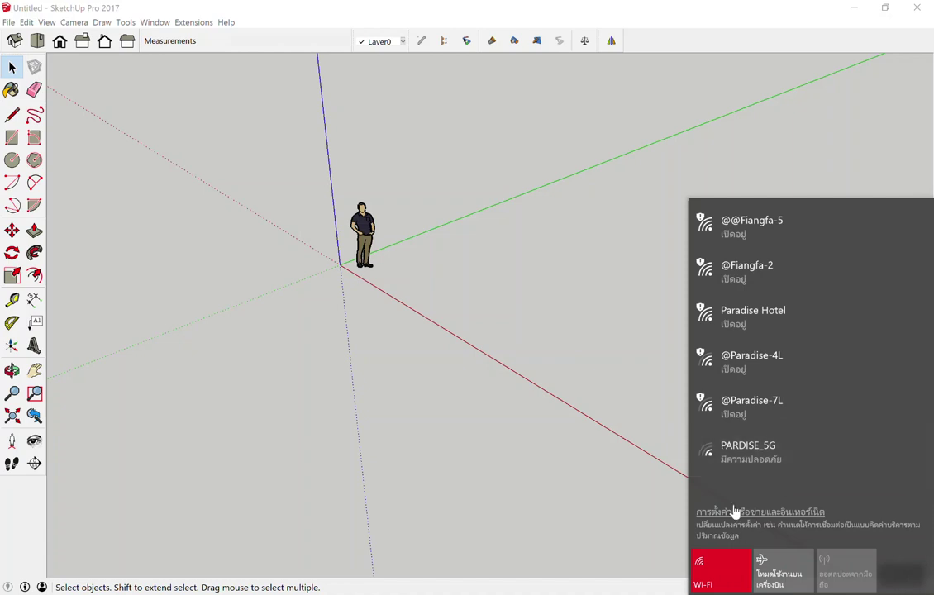
click(656, 468)
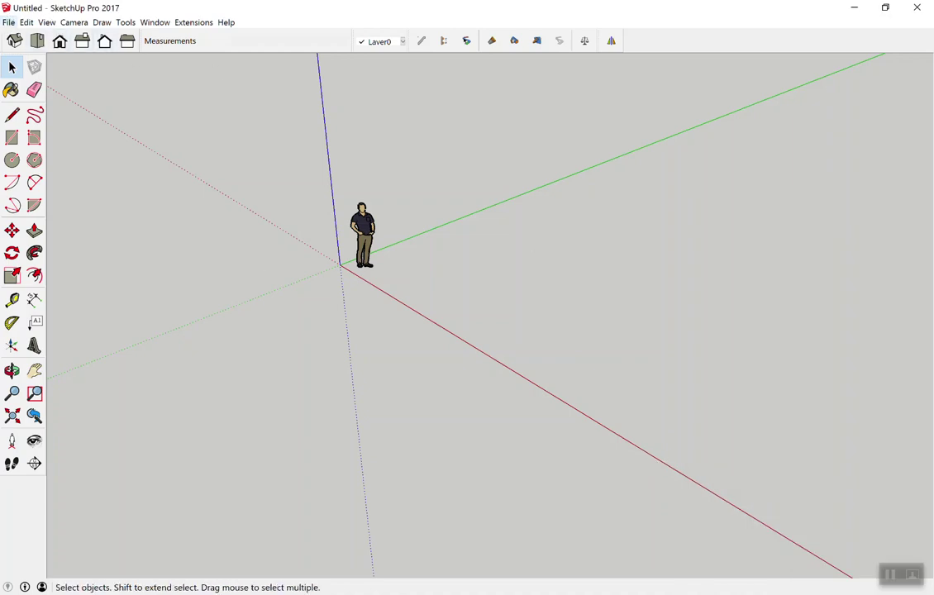
click(9, 23)
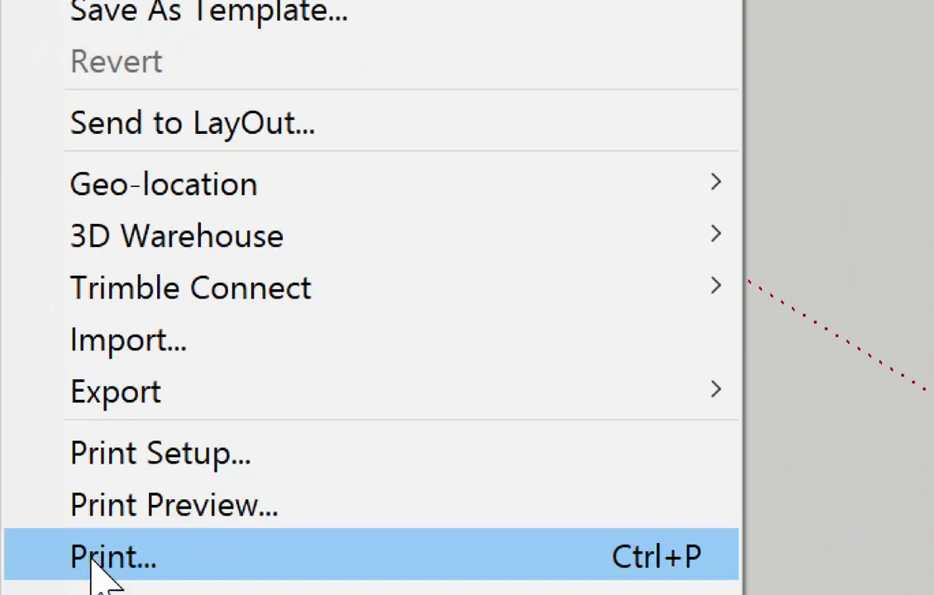
mouse_move(165, 115)
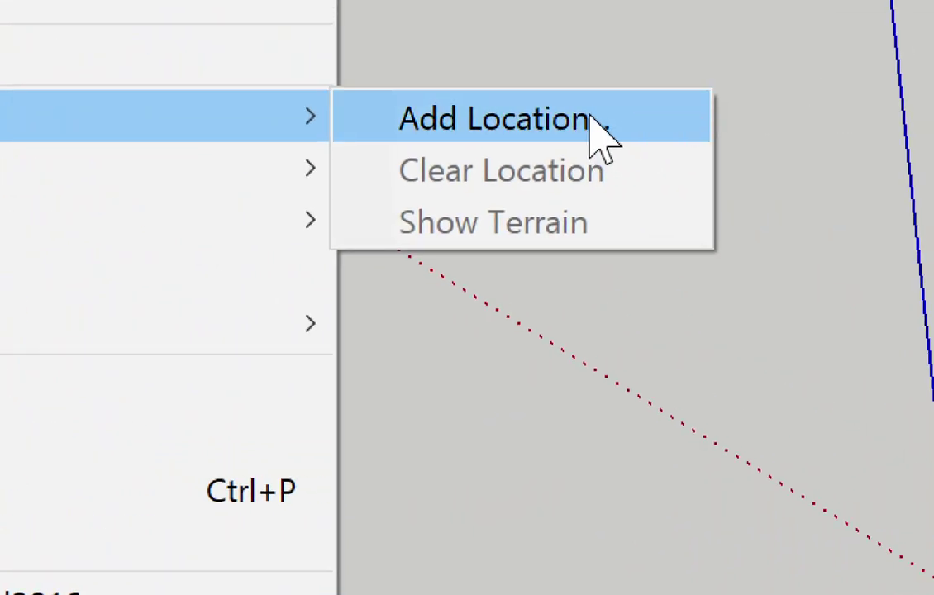
Step: Open Add Location, move its window into place and dismiss the covering network panel
click(596, 132)
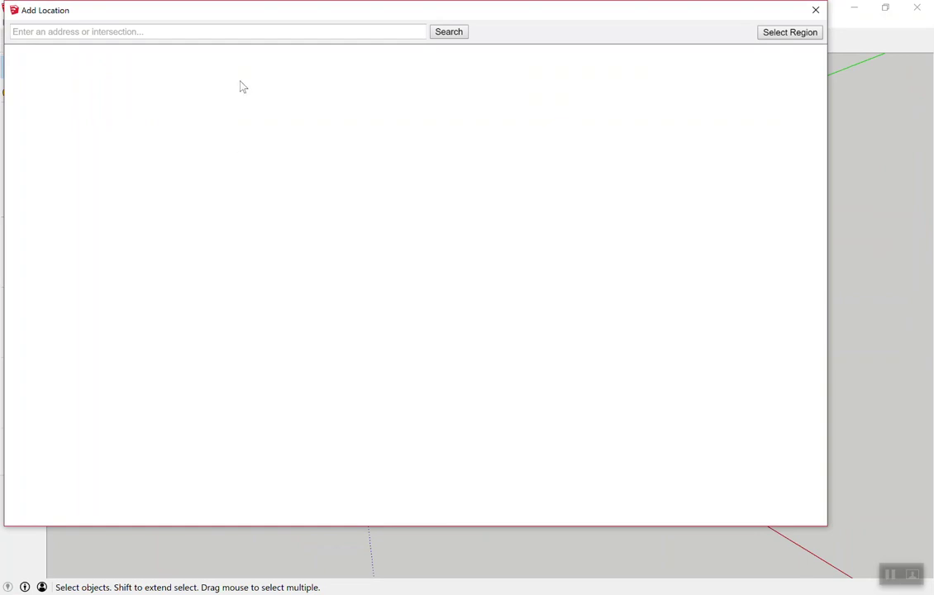
click(235, 33)
drag(481, 16, 563, 50)
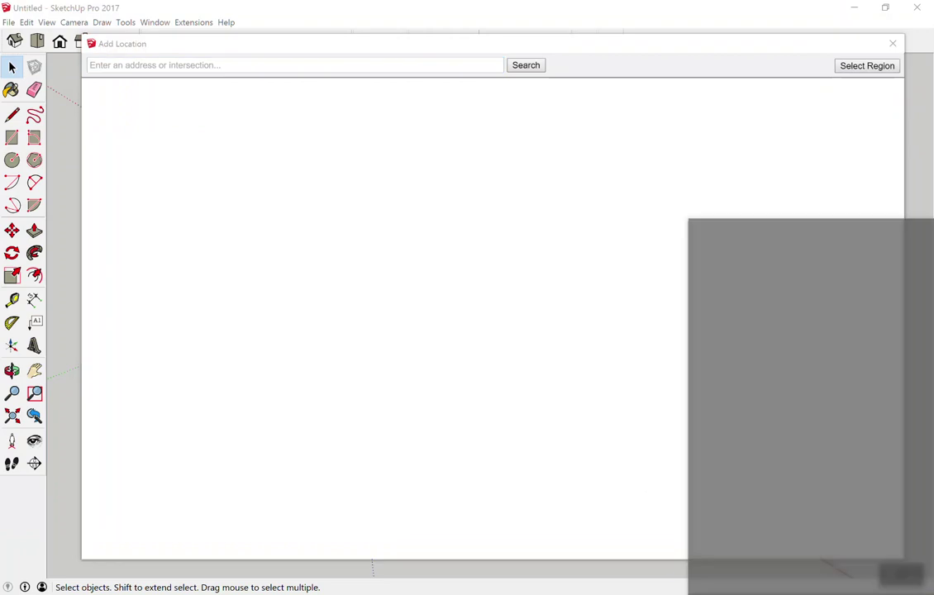
click(586, 206)
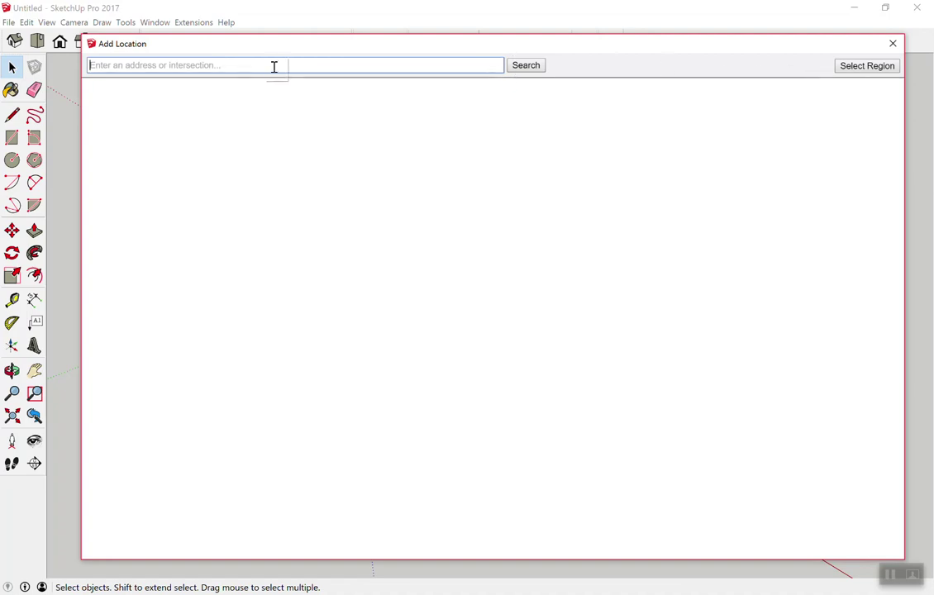
Step: Search the address field for Ko Yo, Songkhla, Thailand and close the people panel
text(gdkto)
key(BackSpace)
key(BackSpace)
key(BackSpace)
key(BackSpace)
text(l)
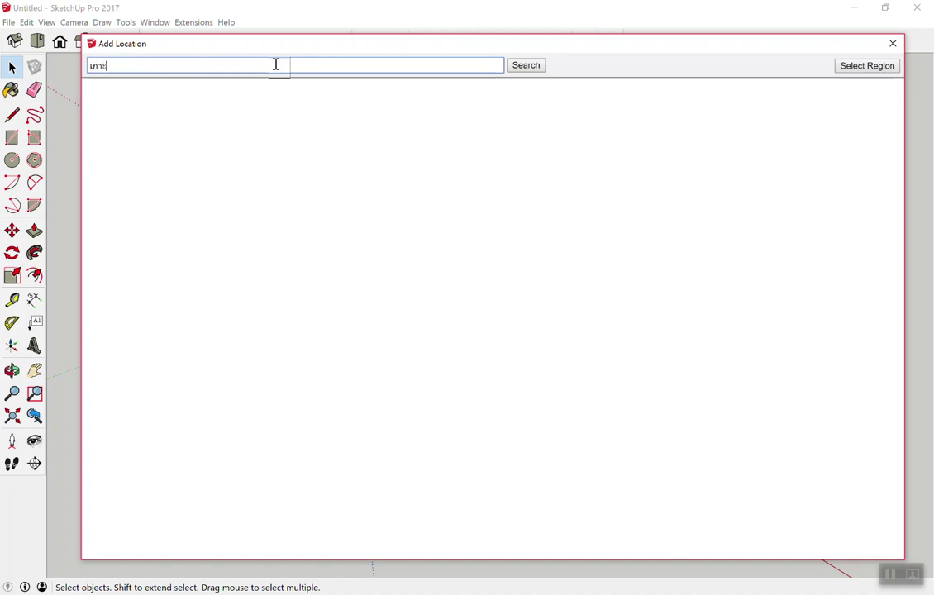
key(Return)
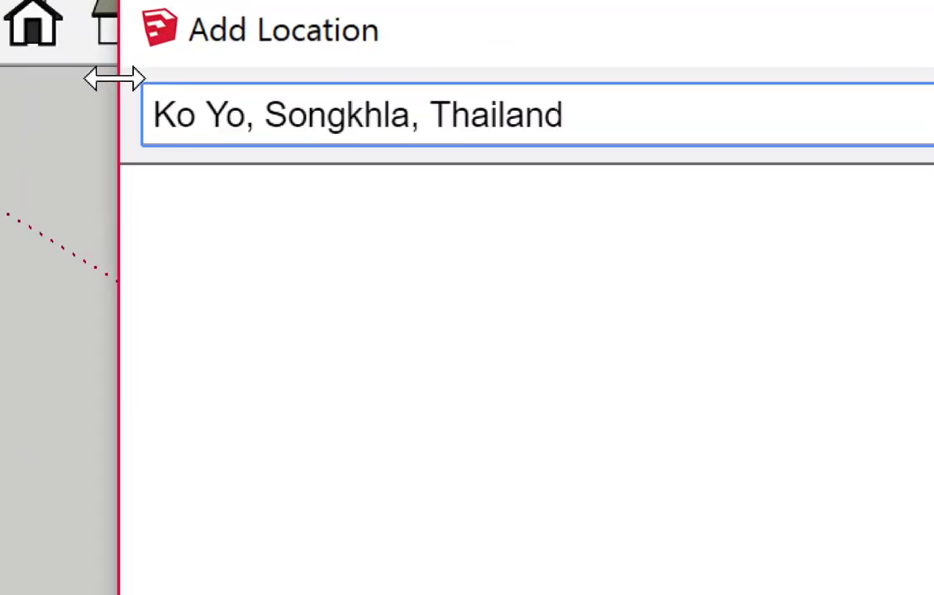
click(522, 67)
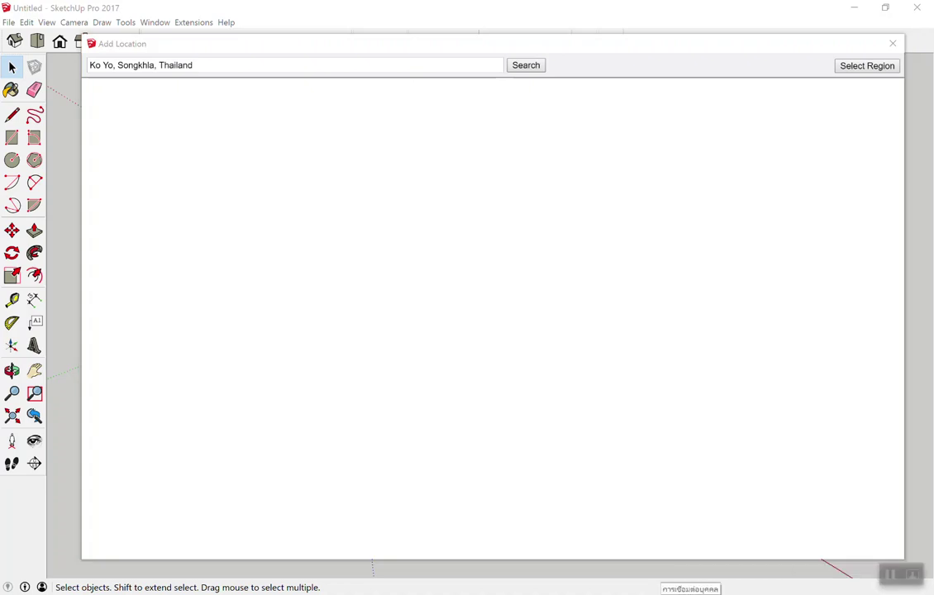
click(690, 591)
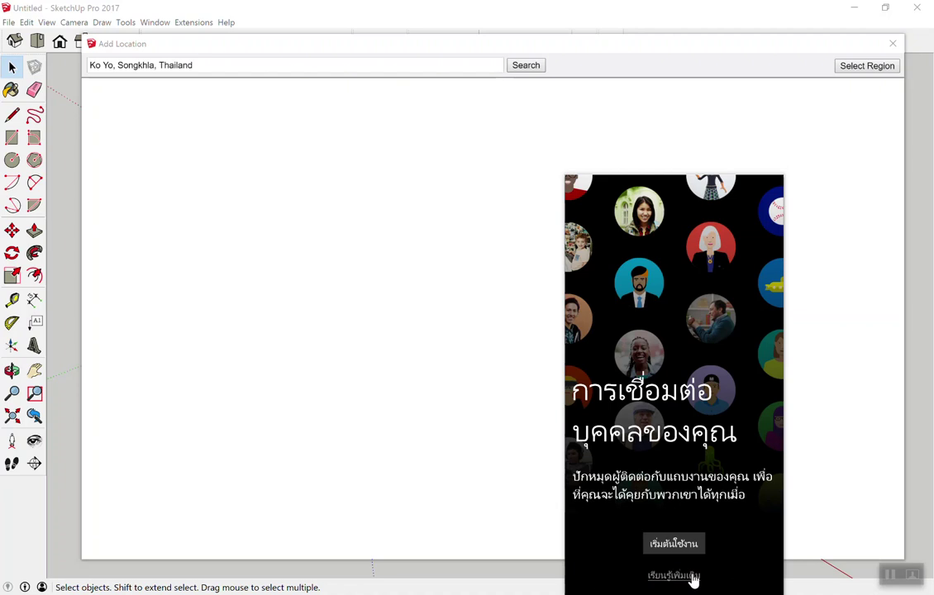
click(808, 562)
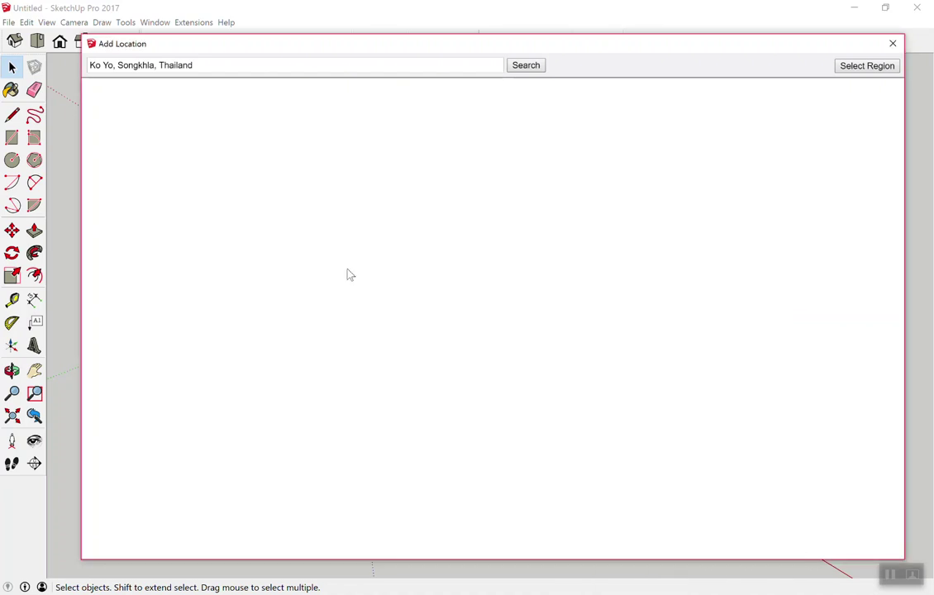
click(358, 66)
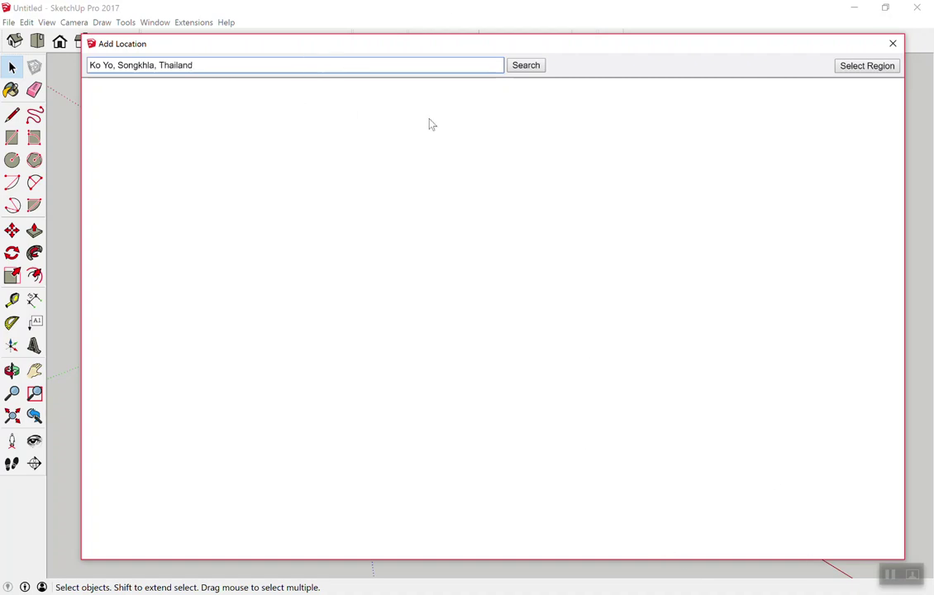
Step: Reopen Add Location from File and pan the map to Songkhla
click(892, 43)
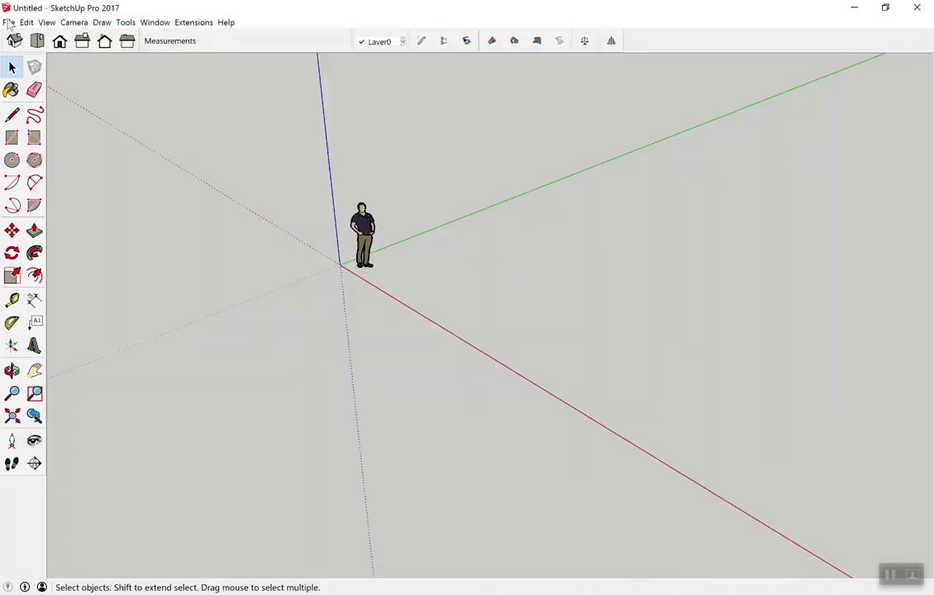
click(8, 23)
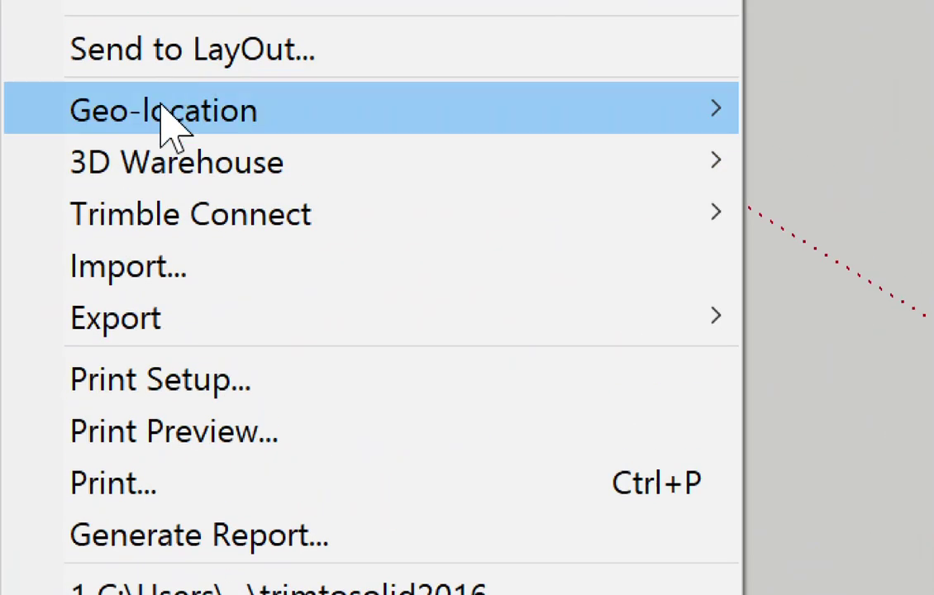
mouse_move(372, 109)
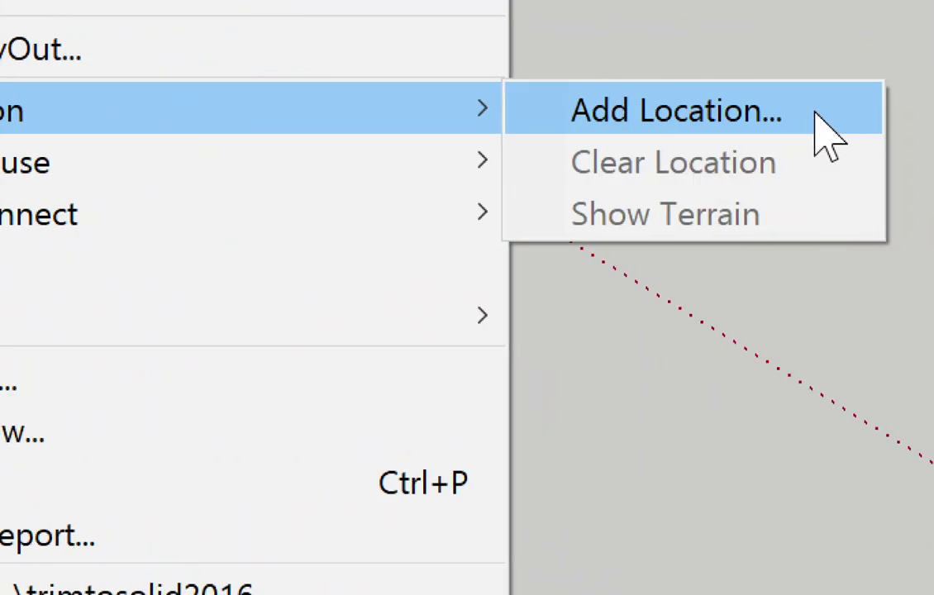
click(826, 136)
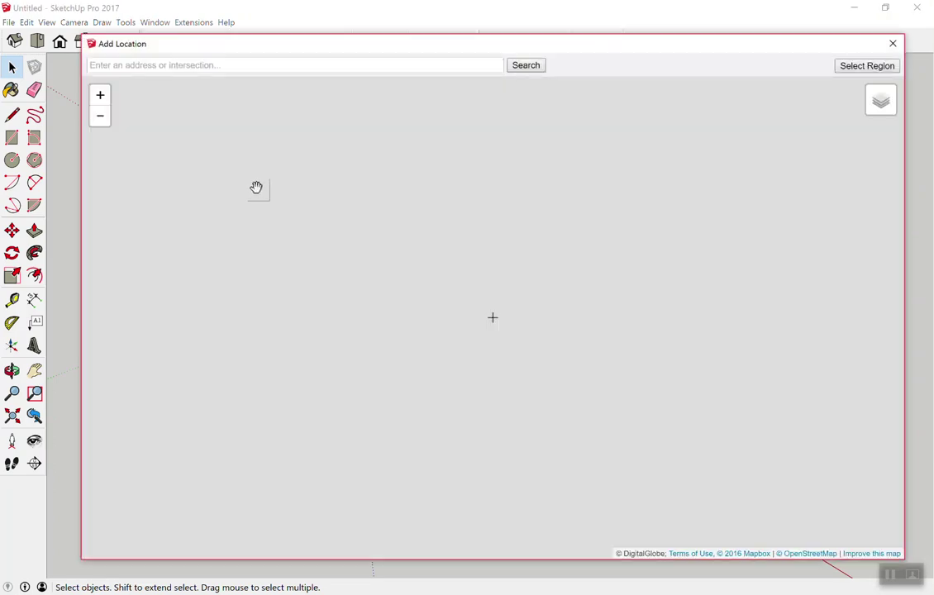
click(220, 70)
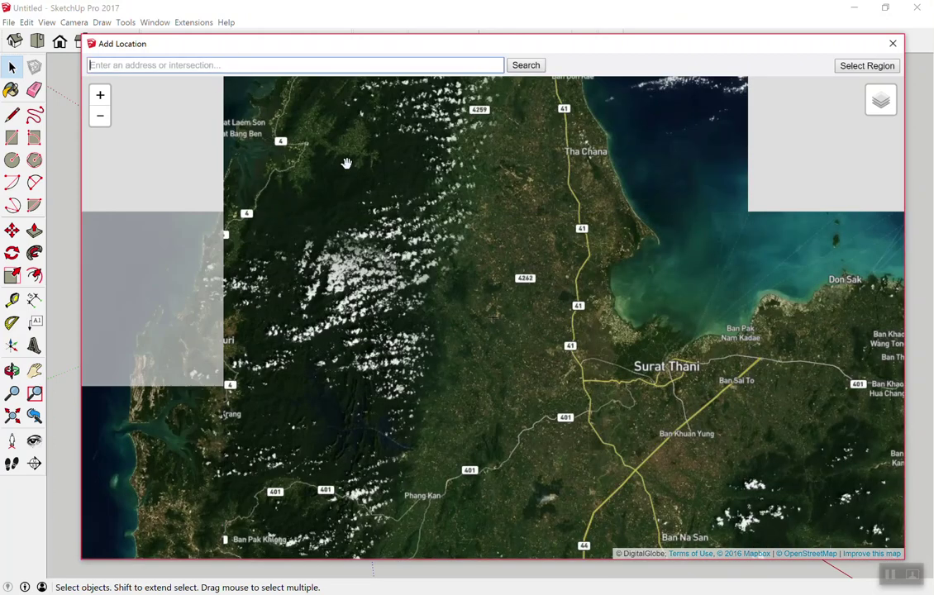
scroll(346, 163, down, 1)
mouse_move(468, 249)
mouse_down()
mouse_move(412, 216)
mouse_move(384, 181)
mouse_move(356, 56)
mouse_up()
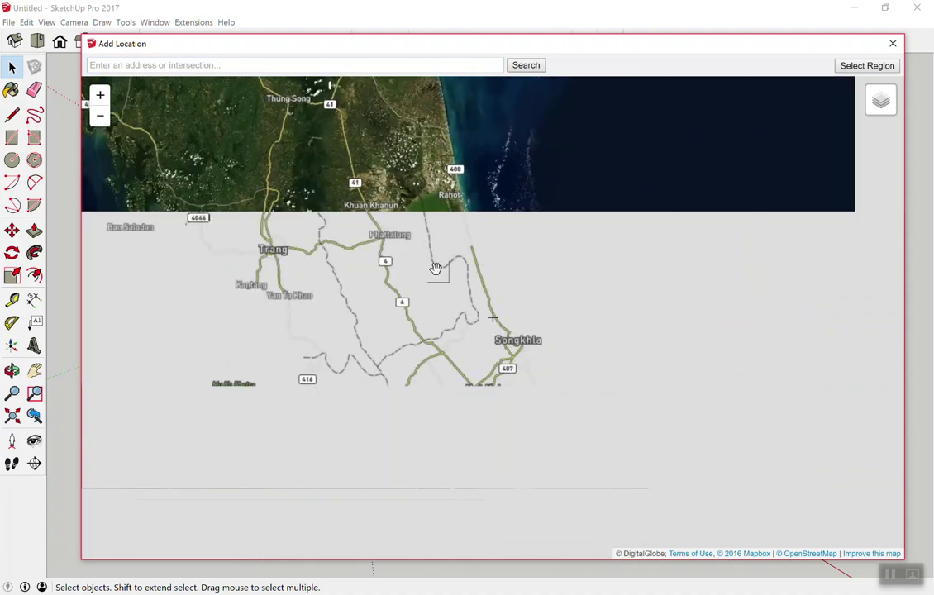
scroll(443, 281, up, 1)
drag(443, 282, 375, 180)
Step: Zoom in to frame Ko Yo Island, select the region and grab it into the model
scroll(452, 289, up, 1)
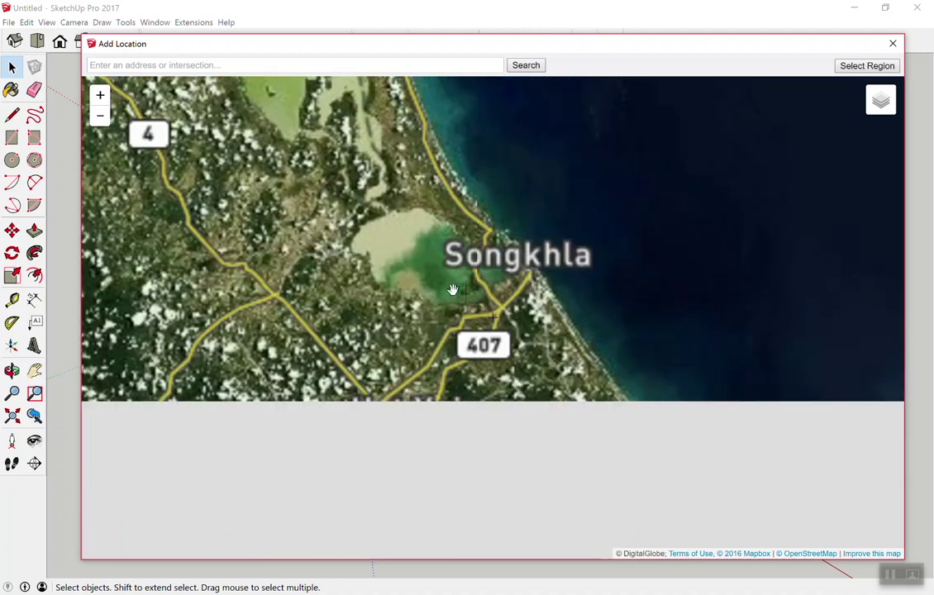
scroll(496, 303, up, 1)
scroll(519, 285, up, 1)
drag(519, 285, 452, 289)
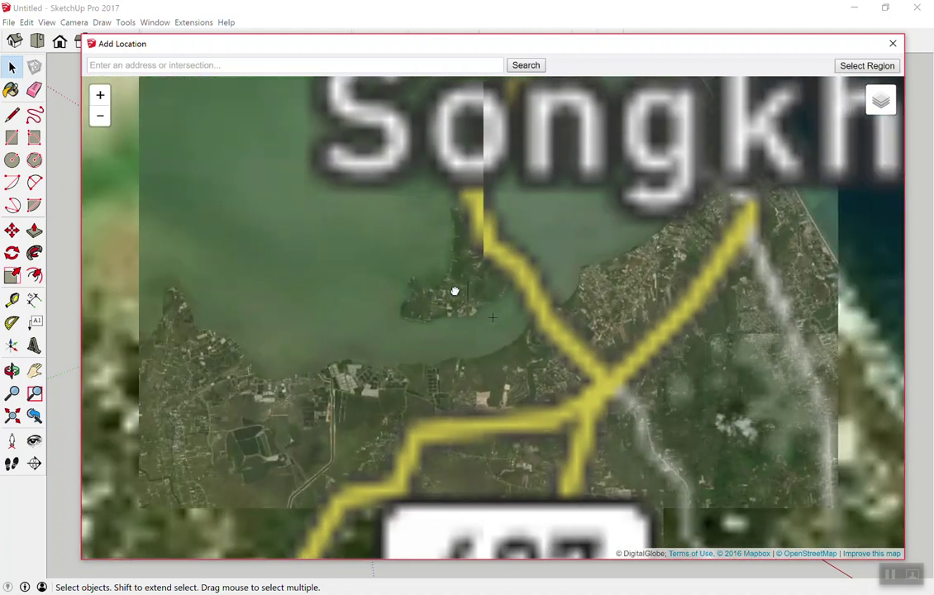
scroll(471, 263, up, 1)
mouse_move(443, 327)
mouse_down()
mouse_move(425, 415)
mouse_move(453, 465)
mouse_up()
drag(577, 303, 608, 331)
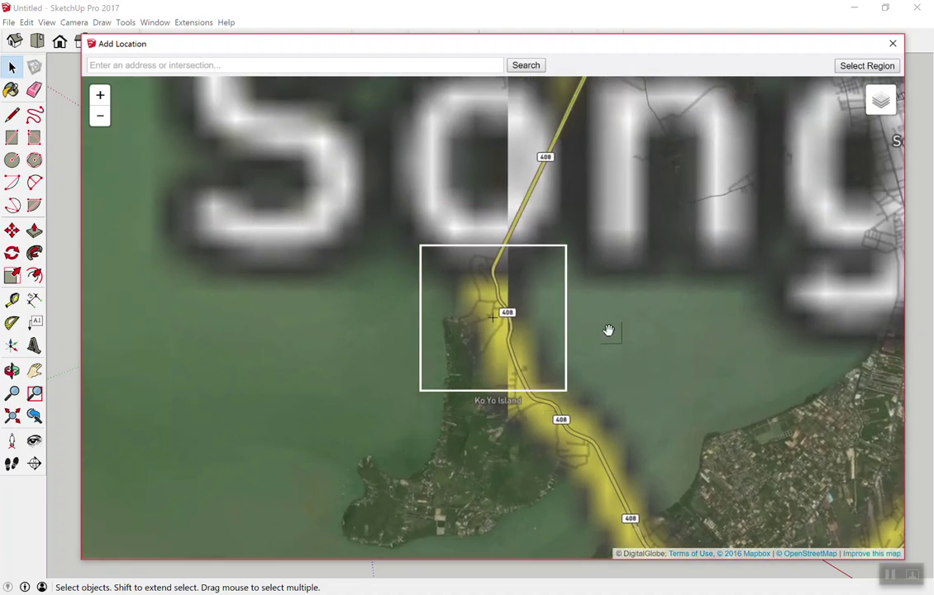
scroll(592, 340, up, 1)
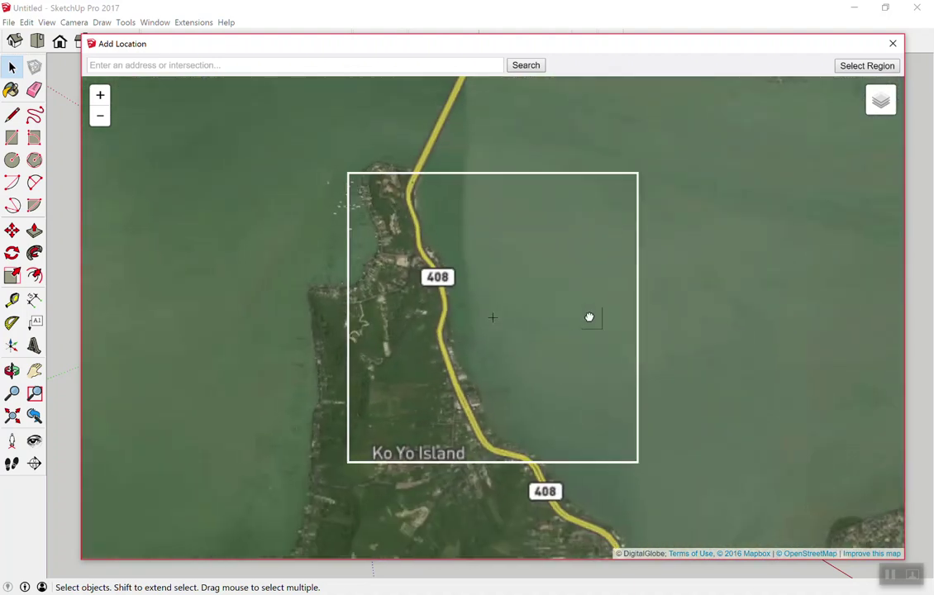
mouse_move(590, 317)
mouse_down()
mouse_move(665, 343)
mouse_move(659, 331)
mouse_up()
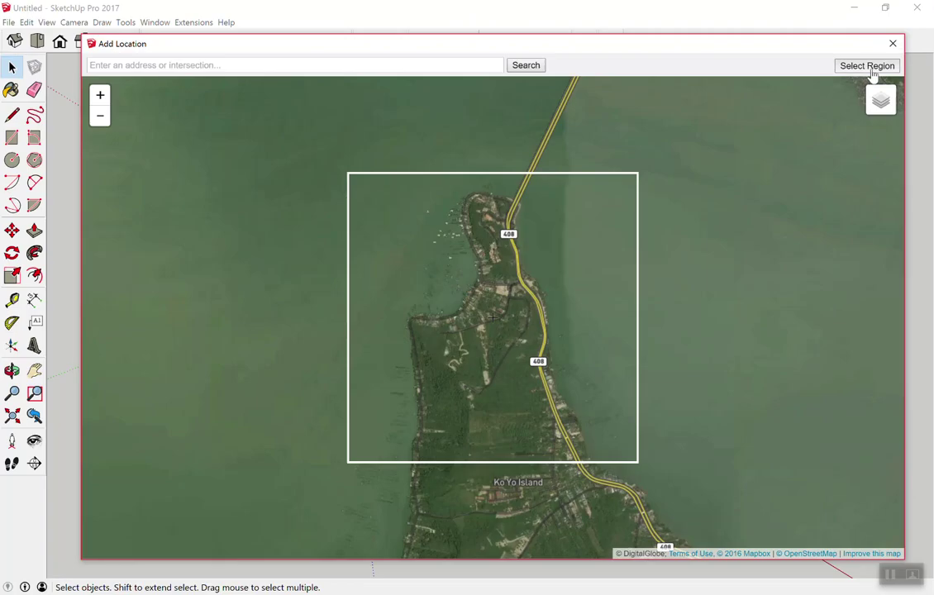
click(814, 99)
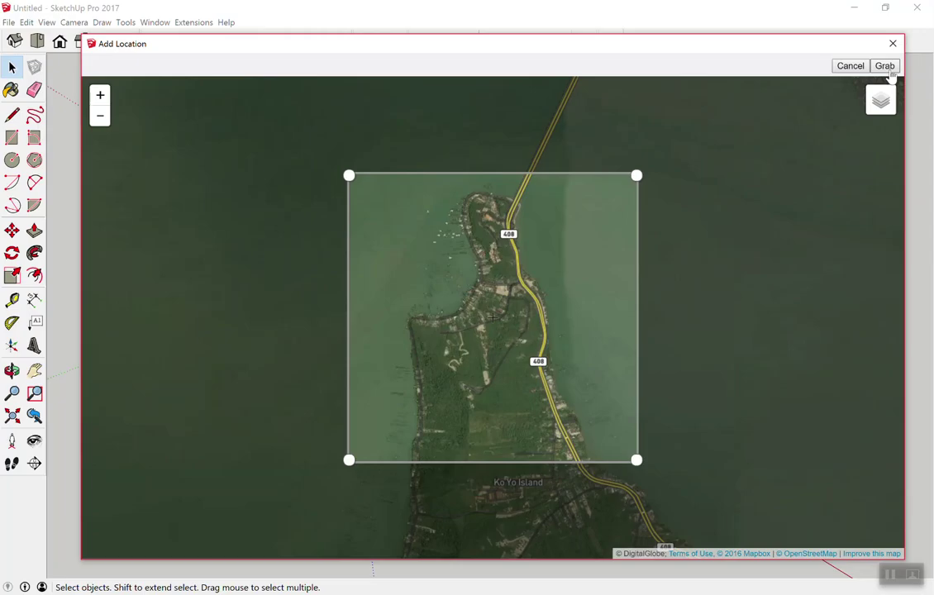
click(888, 68)
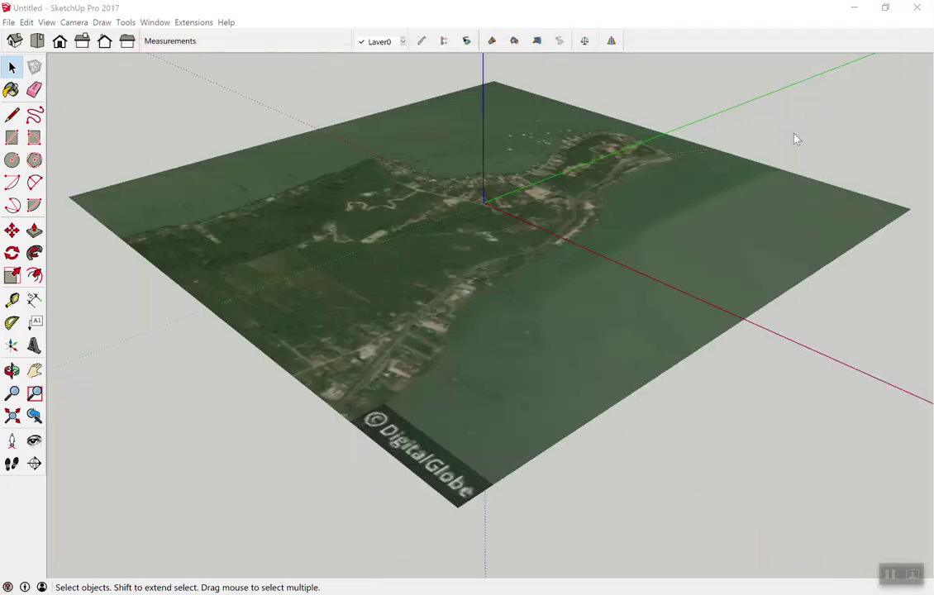
Step: View the flat Ko Yo Island imagery at an angle and bring up the geo-location options
scroll(705, 219, down, 3)
mouse_move(705, 219)
middle_down()
mouse_move(669, 357)
mouse_move(741, 145)
mouse_move(546, 359)
middle_up()
scroll(583, 261, up, 2)
scroll(583, 261, down, 2)
mouse_move(583, 262)
middle_down()
mouse_move(663, 47)
mouse_move(644, 58)
mouse_move(609, 245)
middle_up()
scroll(609, 246, up, 2)
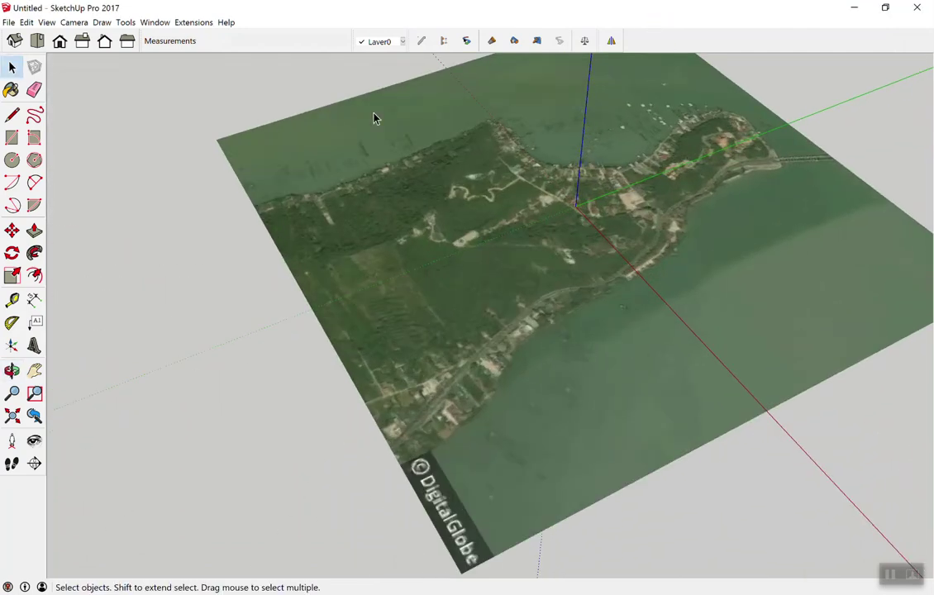
click(7, 20)
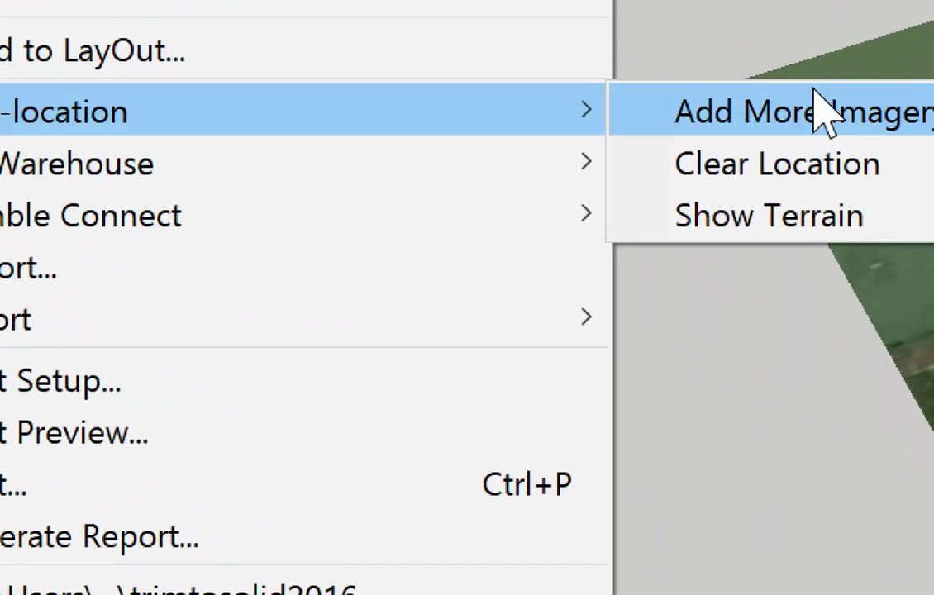
mouse_move(50, 147)
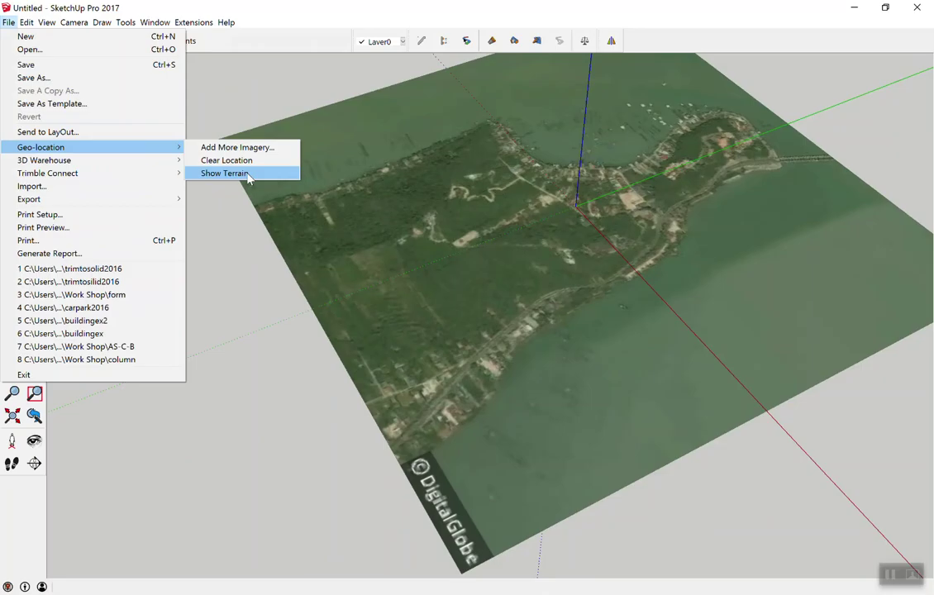
Step: Turn on Show Terrain and orbit to view the raised Ko Yo ground
click(248, 174)
mouse_move(584, 304)
middle_down()
mouse_move(650, 97)
mouse_move(640, 239)
mouse_move(761, 281)
mouse_move(729, 334)
mouse_move(464, 281)
mouse_move(685, 392)
mouse_move(447, 328)
mouse_move(618, 263)
mouse_move(640, 350)
mouse_move(620, 388)
mouse_move(531, 371)
mouse_move(498, 259)
mouse_move(495, 295)
middle_up()
scroll(620, 389, up, 2)
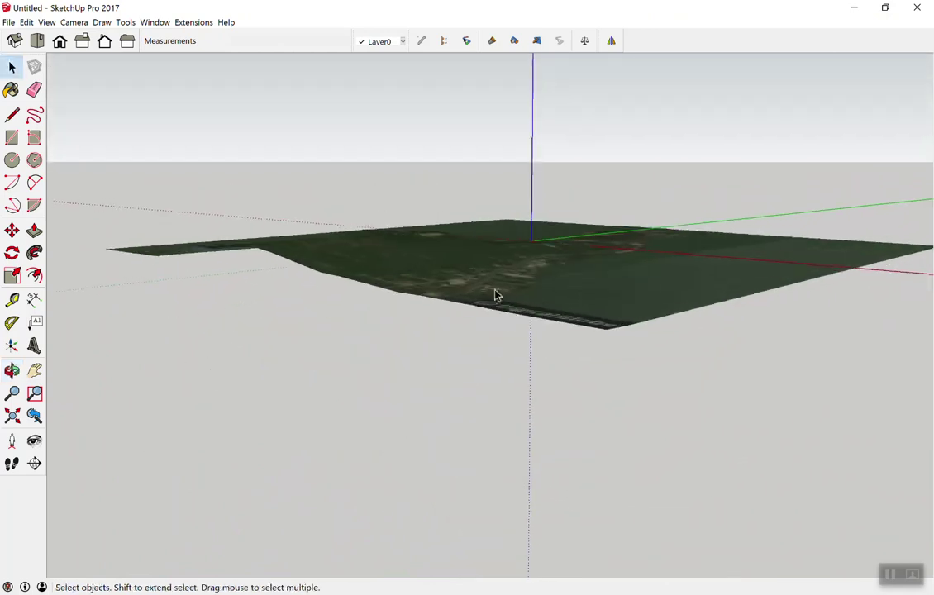
scroll(385, 272, down, 2)
mouse_move(386, 273)
middle_down()
mouse_move(519, 425)
mouse_move(405, 296)
mouse_move(475, 128)
mouse_move(500, 371)
middle_up()
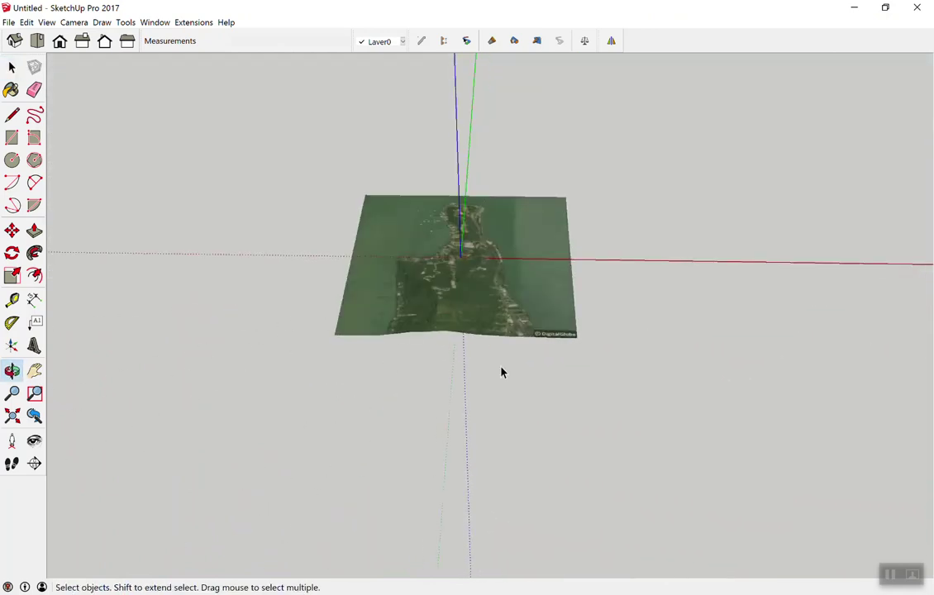
scroll(488, 363, up, 2)
scroll(436, 180, up, 2)
scroll(454, 157, up, 1)
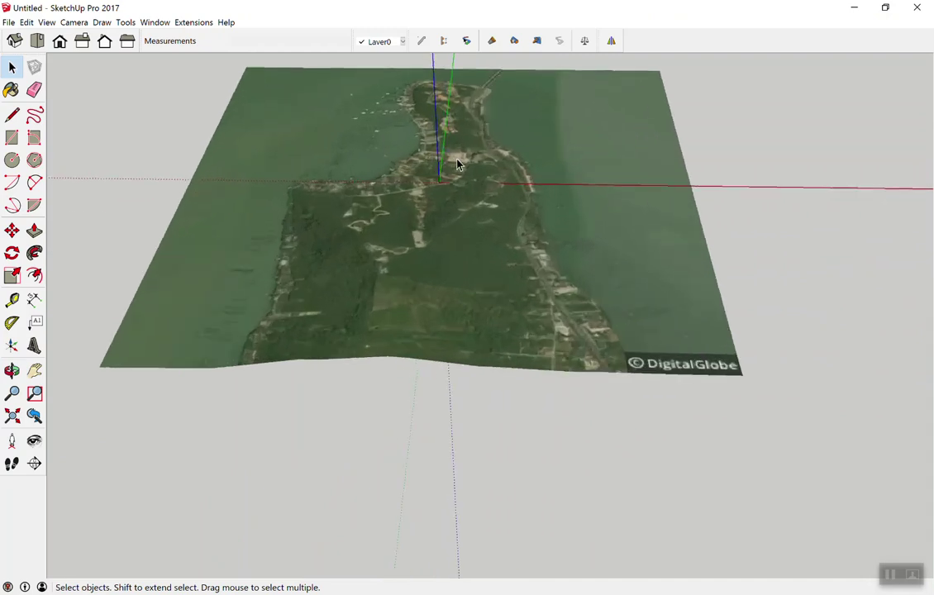
scroll(470, 195, down, 4)
mouse_move(500, 290)
middle_down()
mouse_move(486, 192)
mouse_move(434, 237)
mouse_move(467, 307)
middle_up()
scroll(463, 188, up, 2)
scroll(450, 194, up, 2)
scroll(435, 205, up, 2)
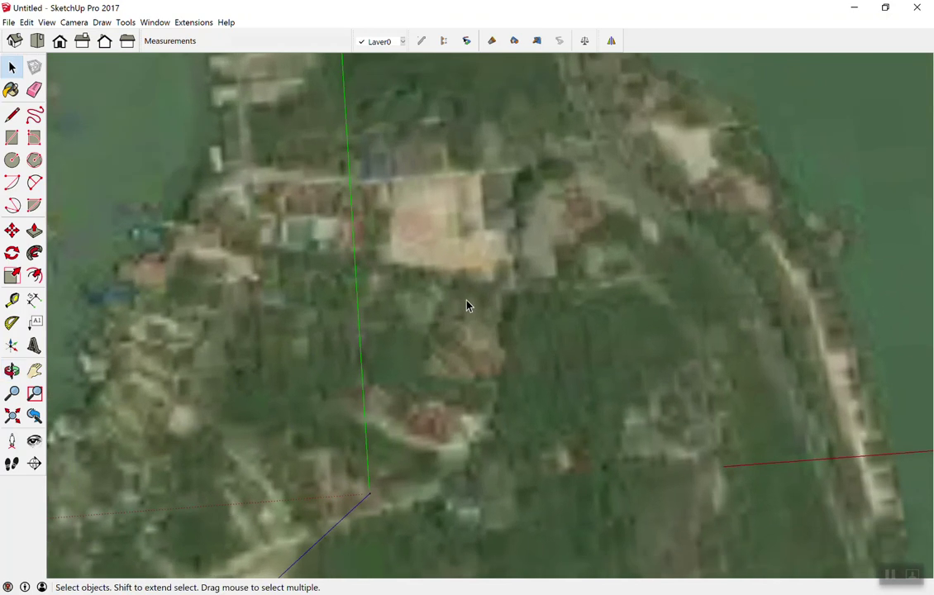
scroll(462, 298, down, 2)
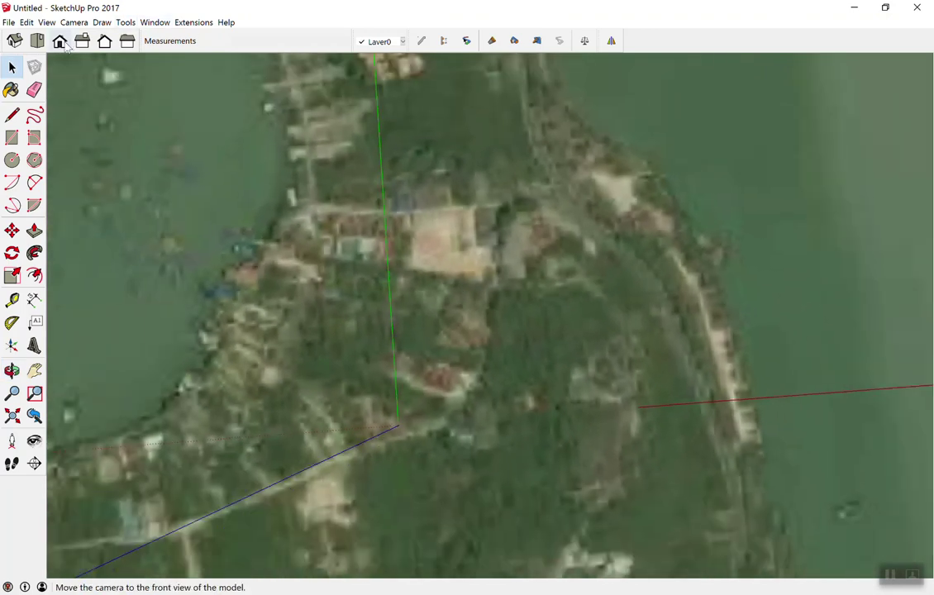
Step: Switch to Top view and zoom in until the island's buildings fill the view
click(62, 43)
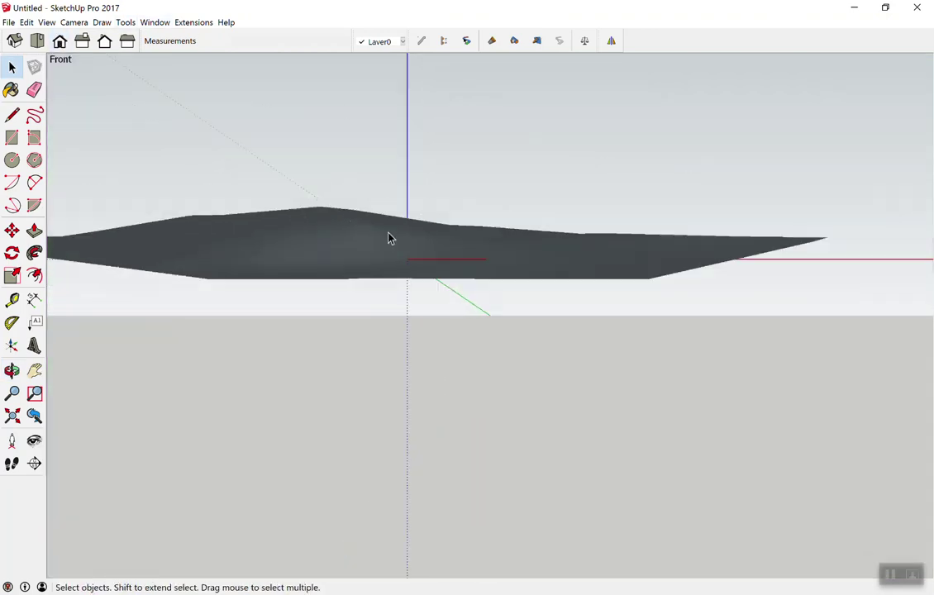
click(36, 43)
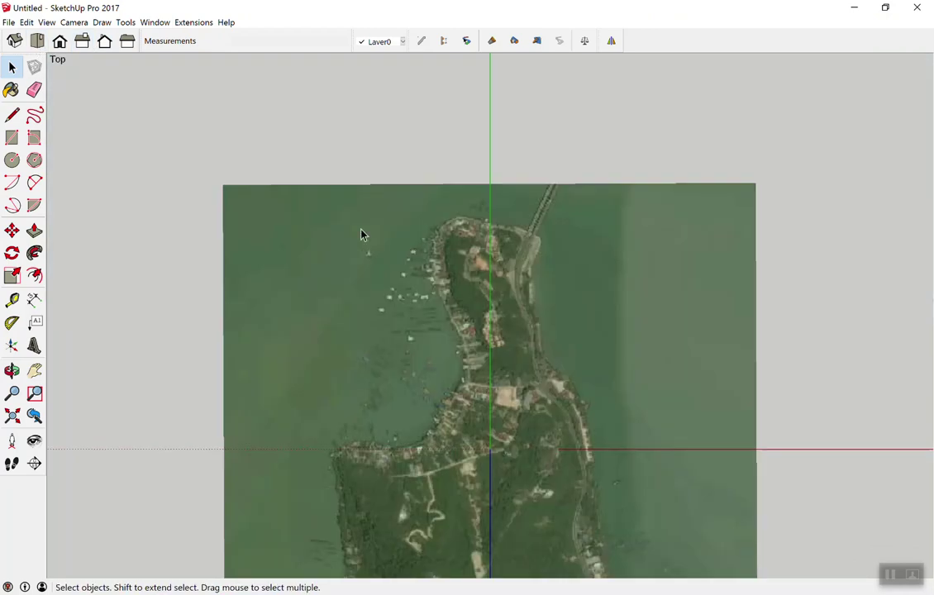
scroll(360, 235, up, 3)
scroll(452, 246, up, 2)
scroll(506, 448, up, 3)
scroll(507, 448, up, 3)
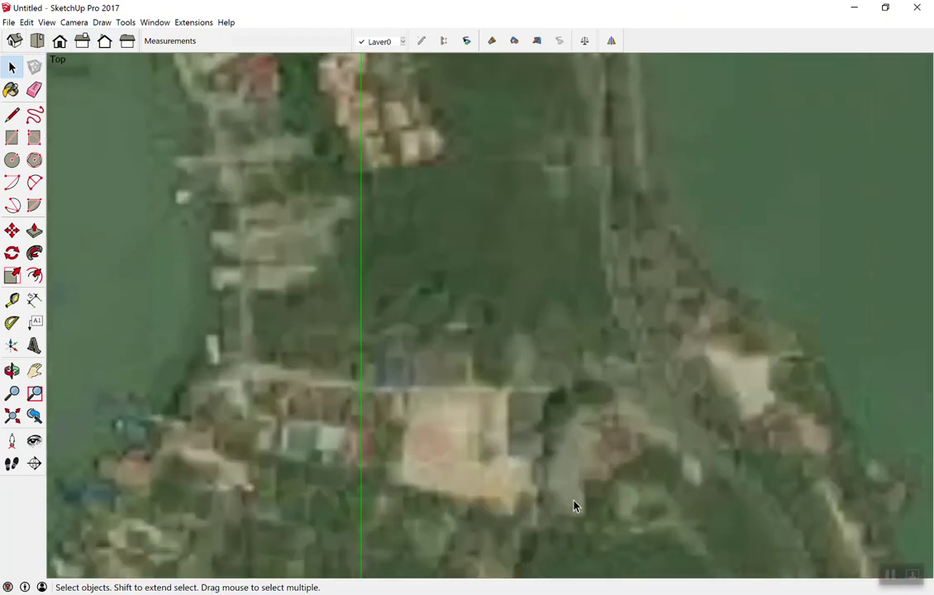
scroll(554, 467, up, 1)
scroll(523, 550, down, 1)
scroll(521, 525, up, 3)
scroll(521, 525, down, 1)
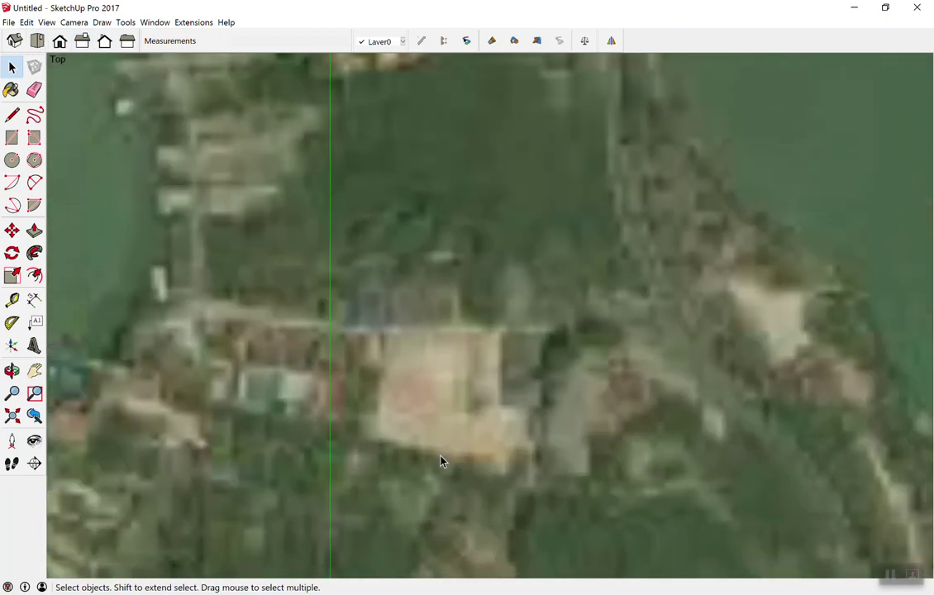
Step: Trace a line along the road and check its length (about 275.22 m) in Entity Info
key(l)
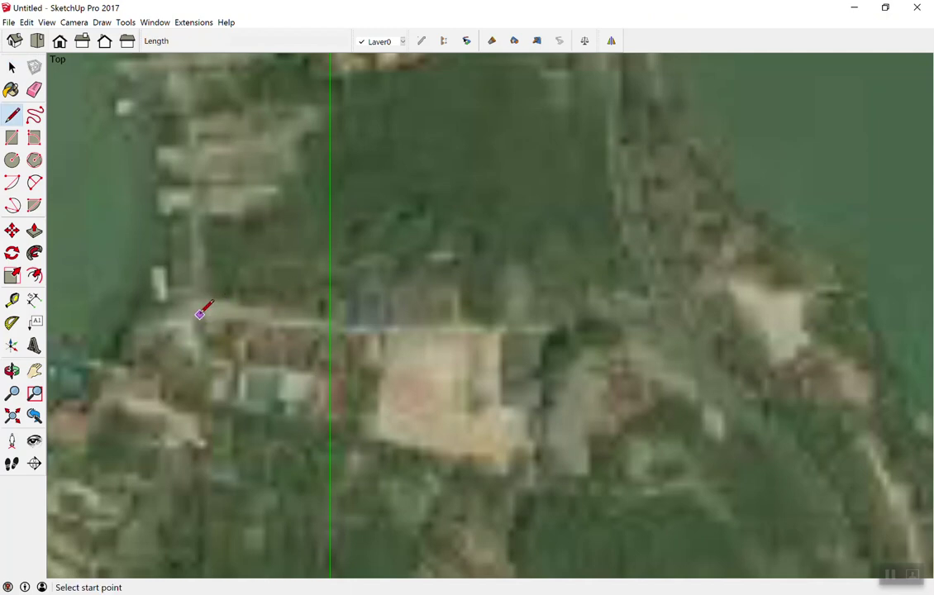
click(199, 314)
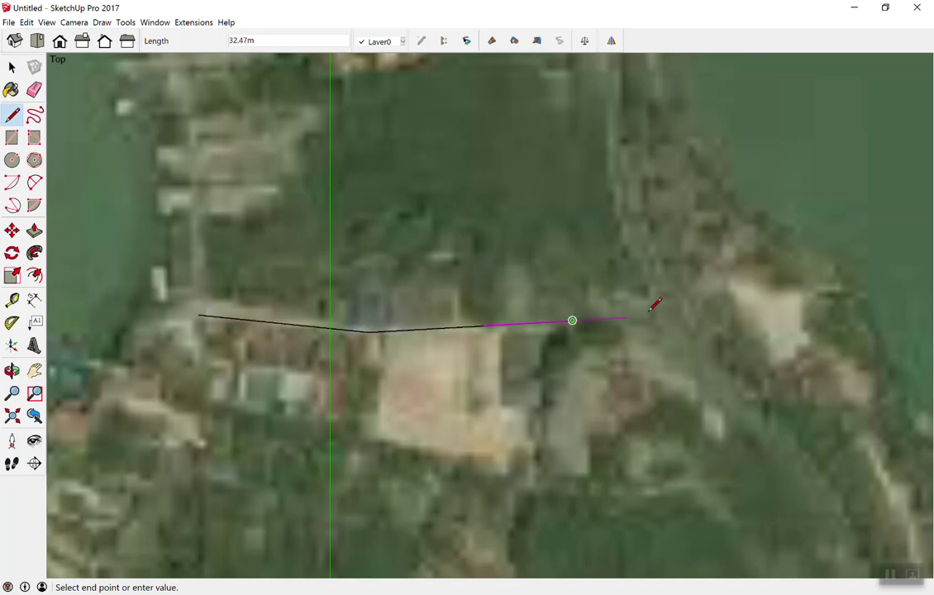
key(space)
click(459, 331)
right_click(459, 332)
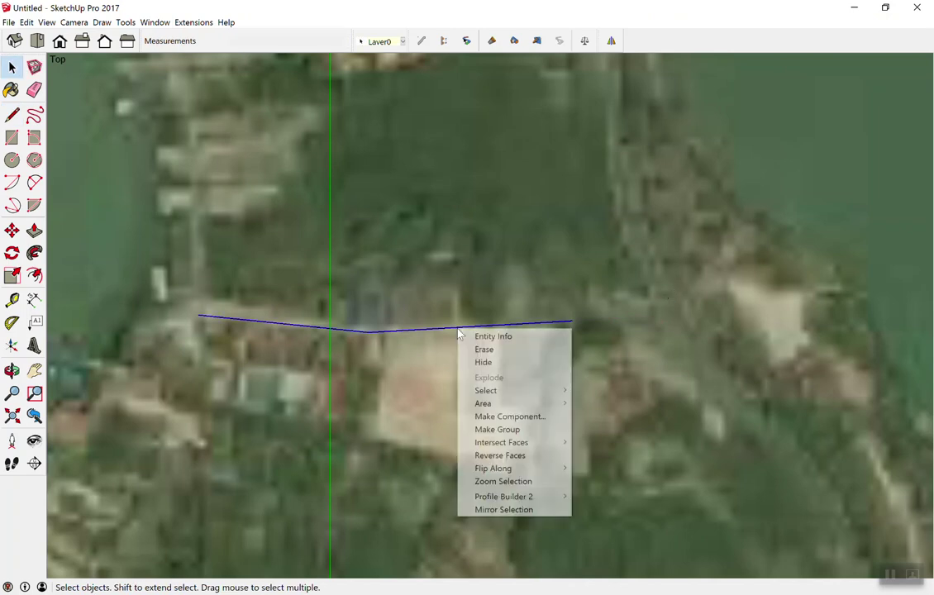
click(493, 337)
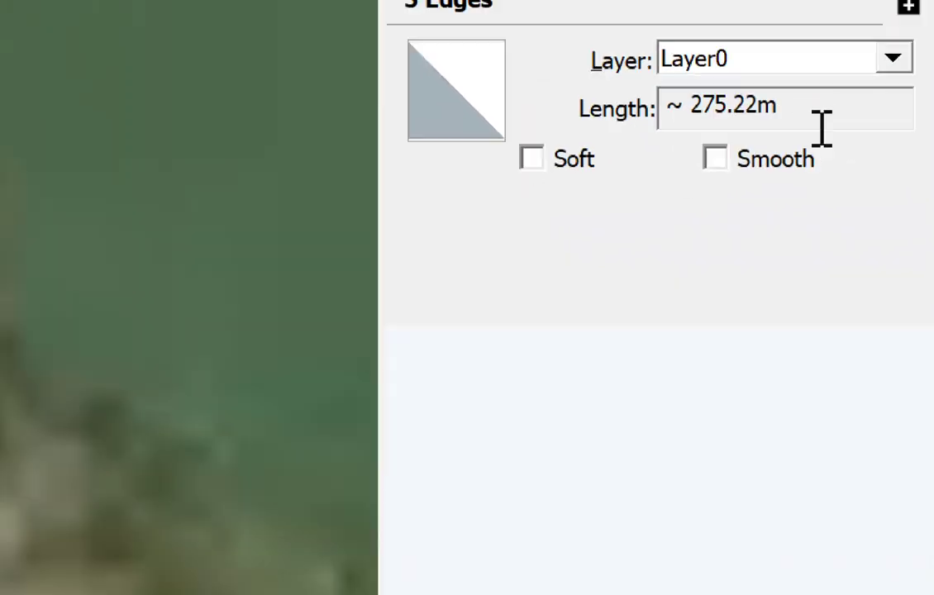
scroll(489, 267, down, 3)
scroll(504, 295, down, 2)
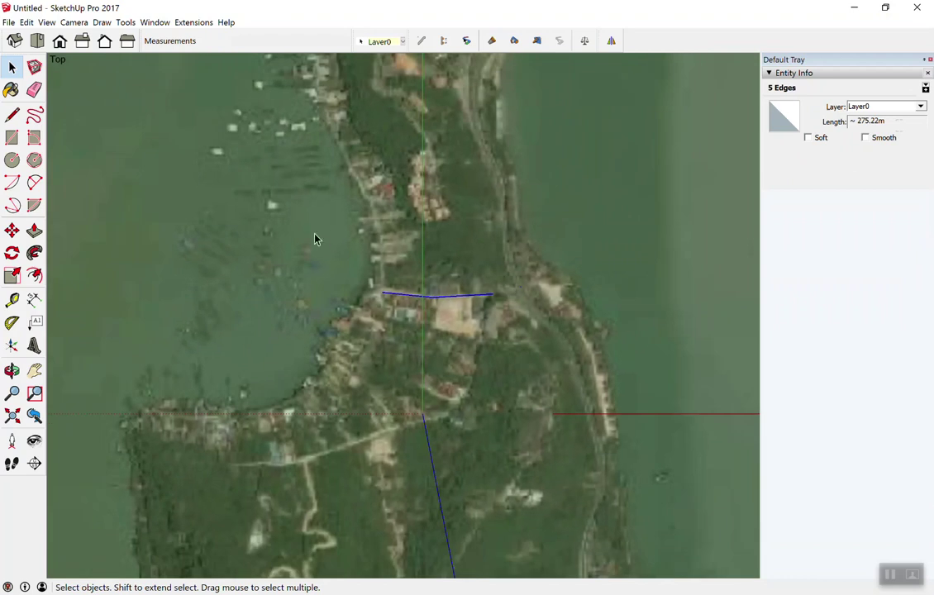
Step: Box-select the five traced road edges and delete them
click(314, 237)
scroll(315, 238, down, 2)
scroll(367, 277, down, 2)
click(106, 181)
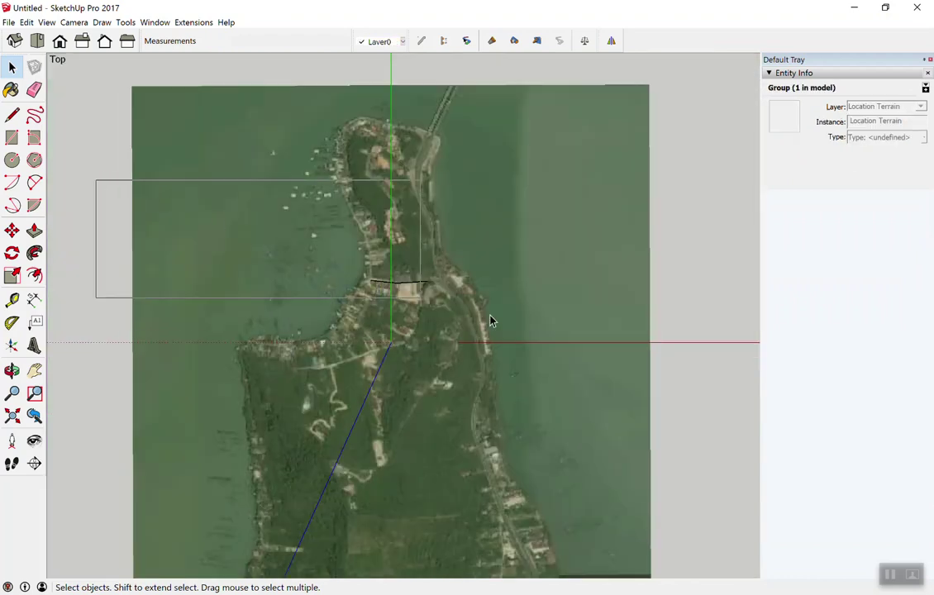
drag(489, 320, 555, 323)
key(Delete)
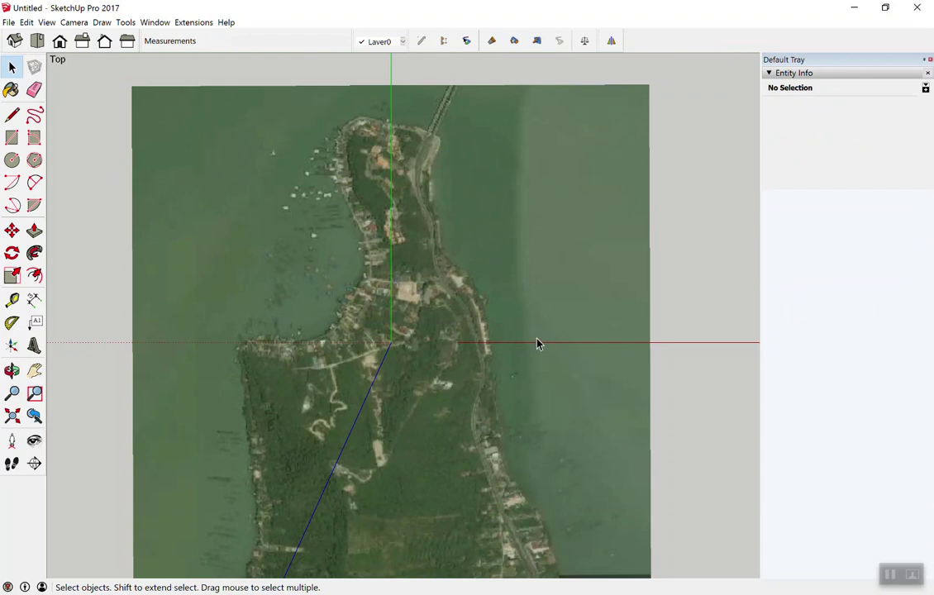
scroll(545, 347, down, 3)
middle_drag(552, 377, 433, 324)
scroll(404, 382, up, 2)
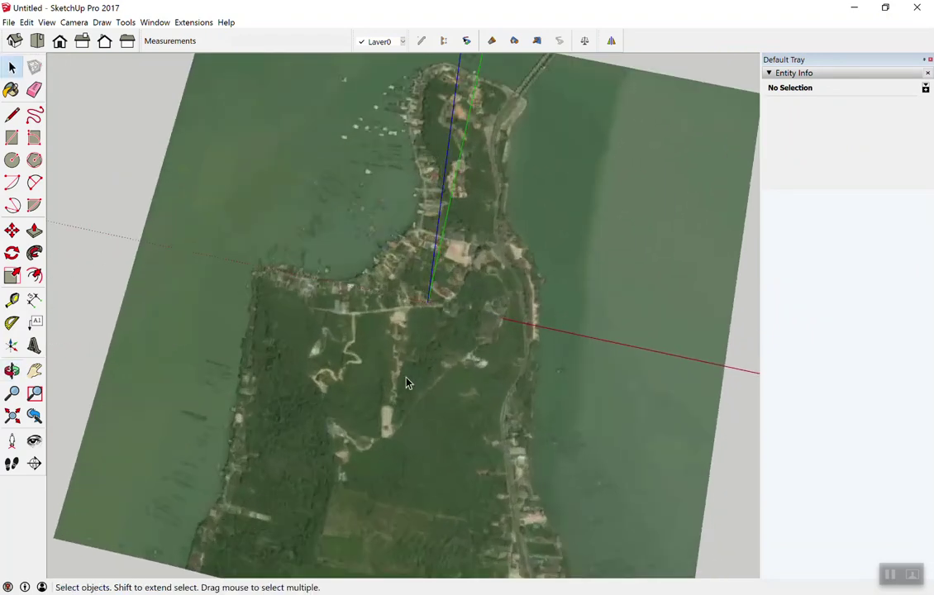
scroll(503, 332, down, 5)
mouse_move(502, 332)
middle_down()
mouse_move(599, 408)
mouse_move(373, 284)
middle_up()
key(space)
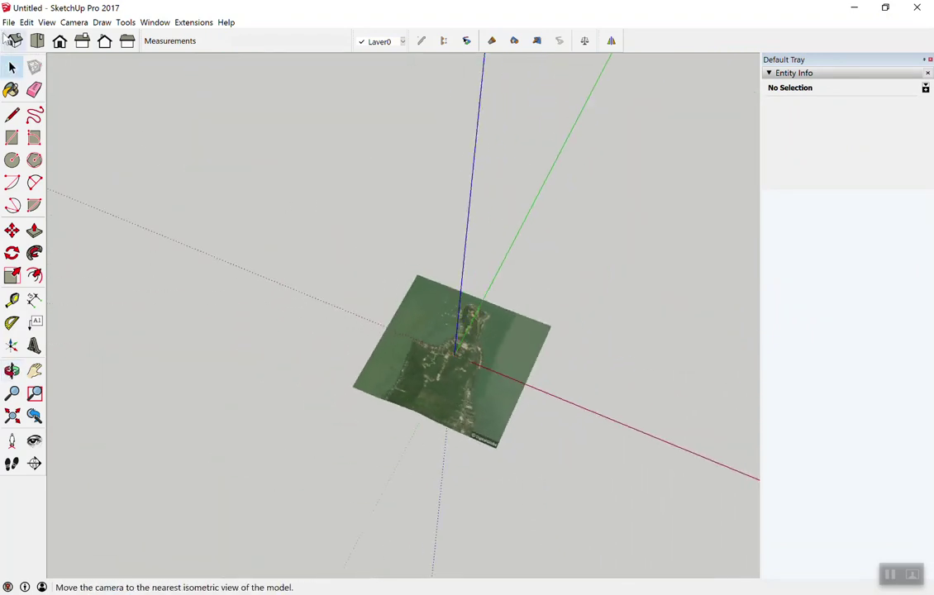
Step: Add More Imagery over Ko Yo Island, grab the selected region and accept the distance warning
click(8, 22)
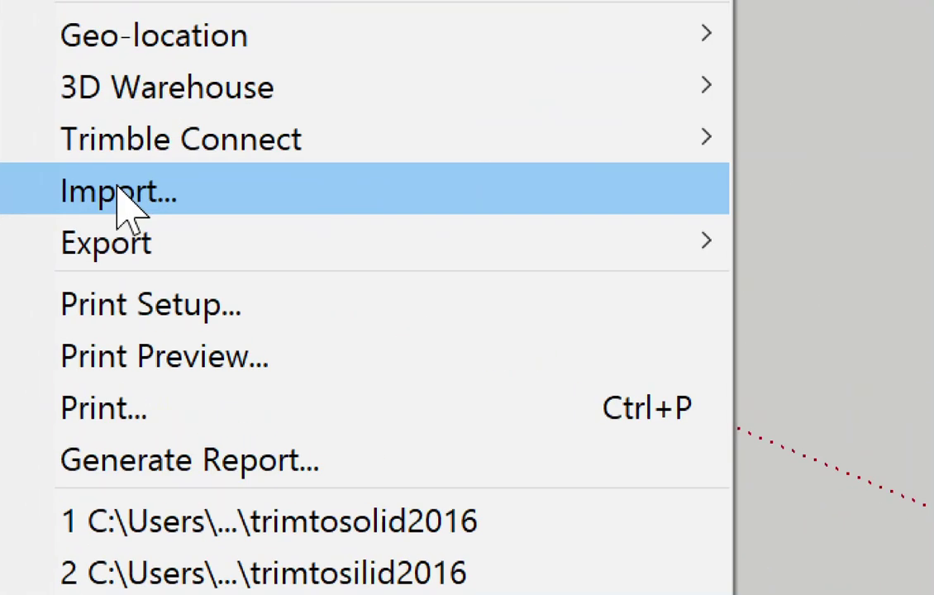
mouse_move(215, 106)
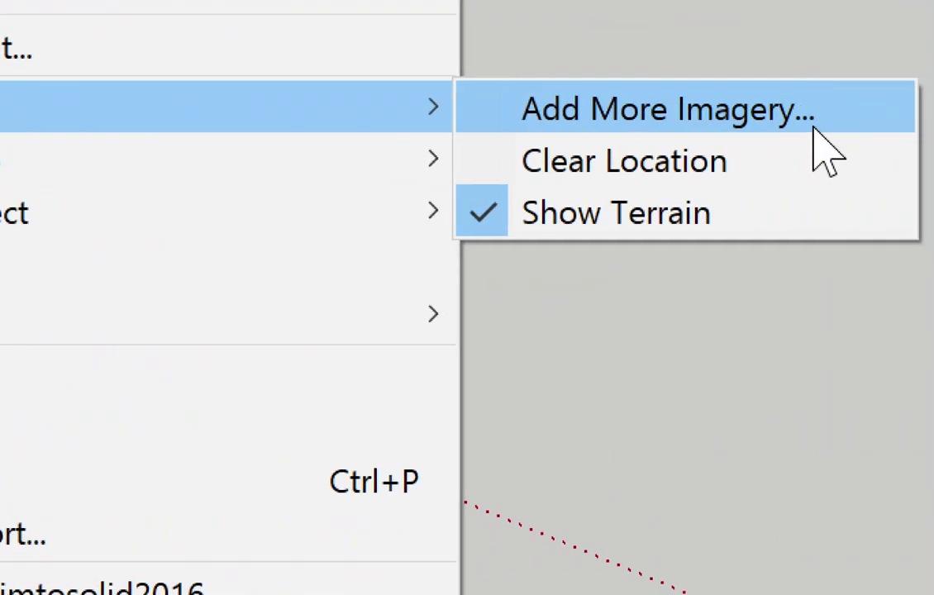
click(917, 95)
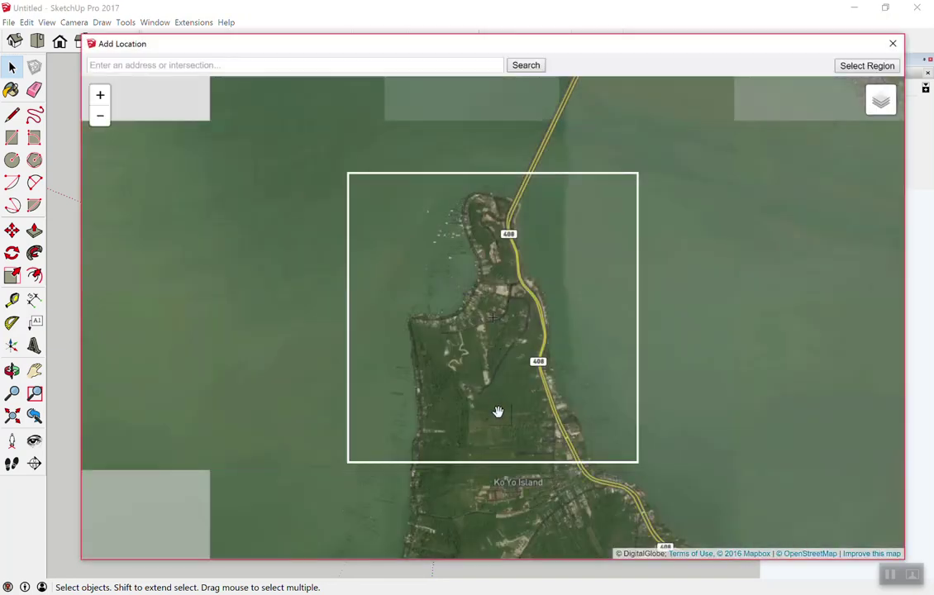
drag(508, 421, 495, 198)
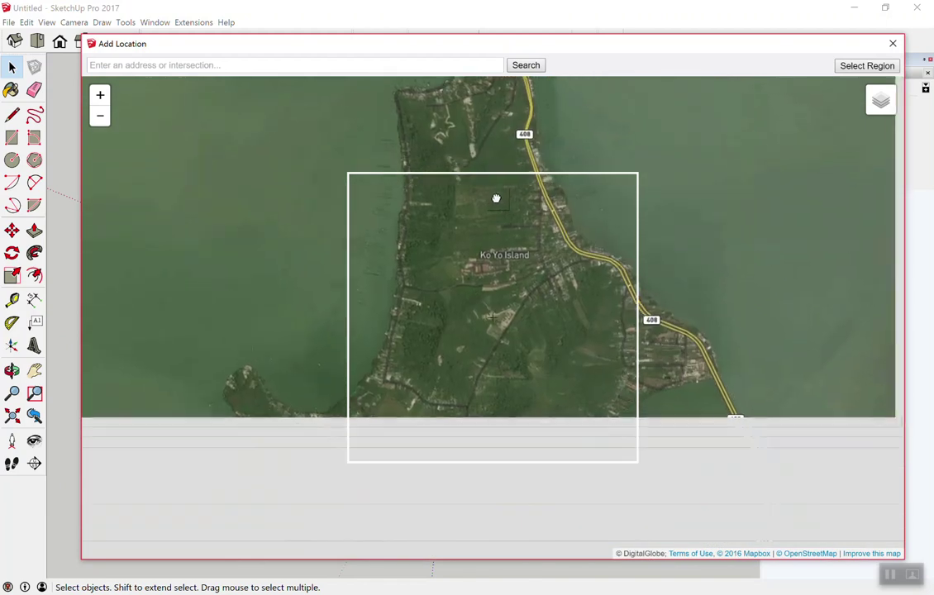
click(864, 66)
click(884, 67)
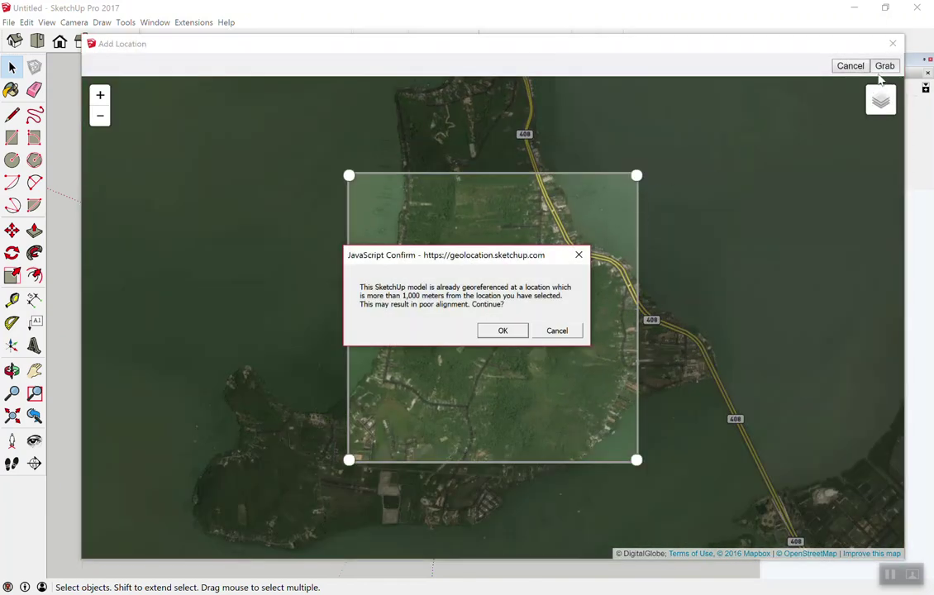
click(496, 330)
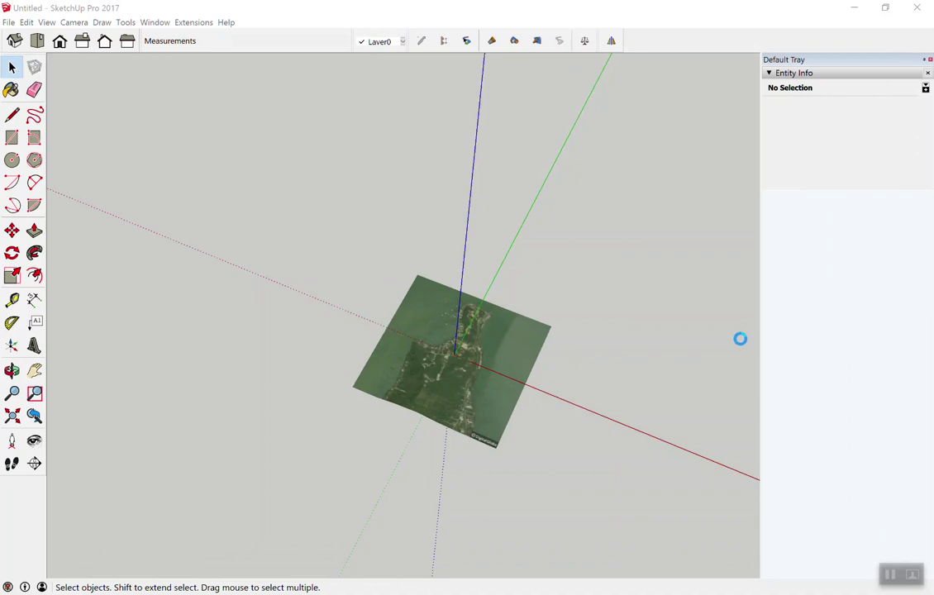
Step: Orbit and zoom to inspect the newly enlarged Ko Yo terrain patch
mouse_move(533, 339)
middle_down()
mouse_move(557, 427)
mouse_move(508, 349)
mouse_move(446, 123)
mouse_move(425, 200)
mouse_move(327, 260)
mouse_move(432, 192)
mouse_move(469, 209)
mouse_move(471, 246)
mouse_move(448, 242)
mouse_move(273, 308)
mouse_move(281, 328)
middle_up()
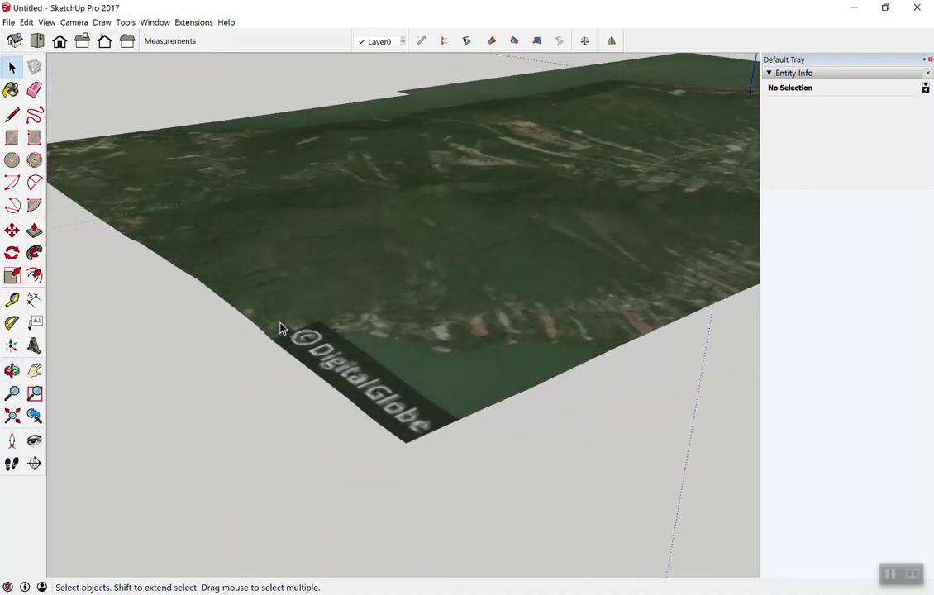
scroll(357, 341, down, 3)
mouse_move(357, 341)
middle_down()
mouse_move(417, 437)
mouse_move(475, 434)
mouse_move(477, 402)
middle_up()
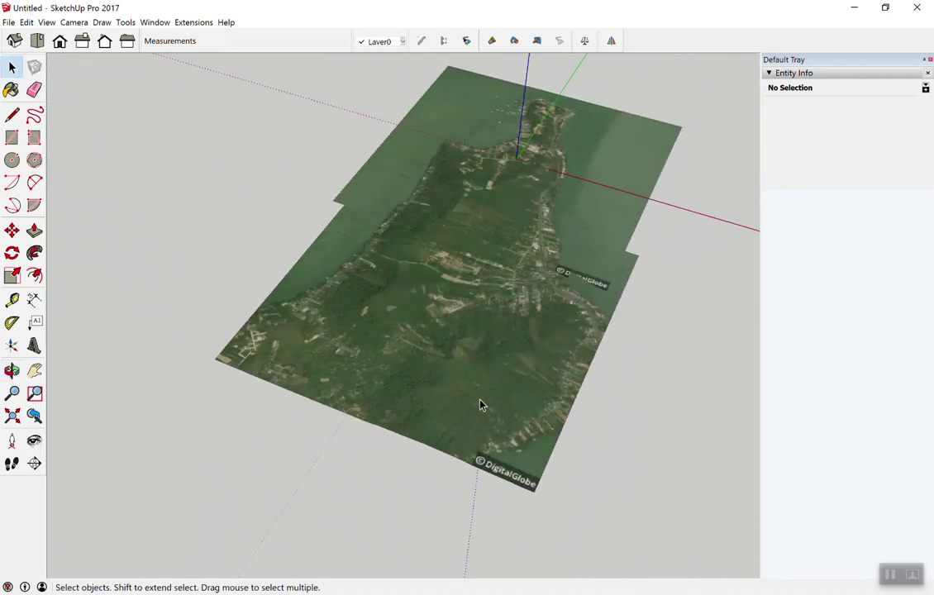
scroll(478, 403, up, 2)
scroll(468, 382, up, 2)
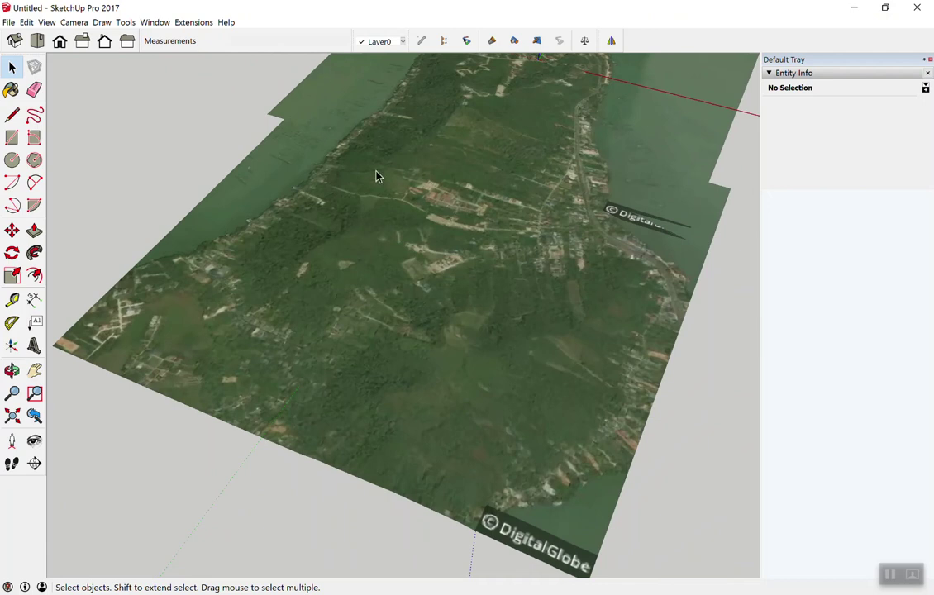
mouse_move(419, 275)
middle_down()
mouse_move(227, 221)
mouse_move(443, 242)
mouse_move(419, 274)
mouse_move(416, 309)
mouse_move(288, 358)
mouse_move(329, 334)
middle_up()
scroll(225, 239, down, 2)
scroll(224, 242, down, 3)
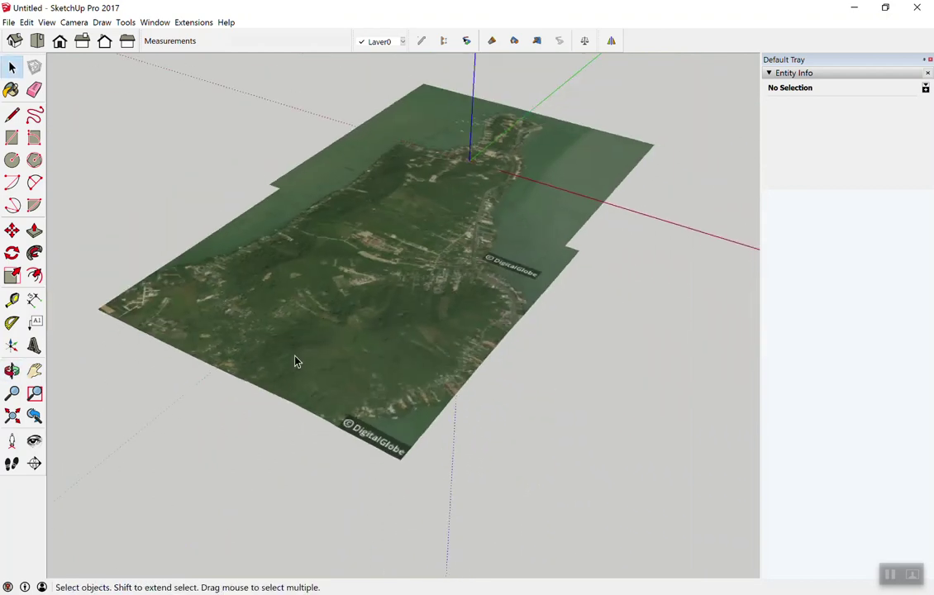
mouse_move(296, 362)
middle_down()
mouse_move(329, 311)
mouse_move(396, 273)
middle_up()
scroll(329, 311, down, 3)
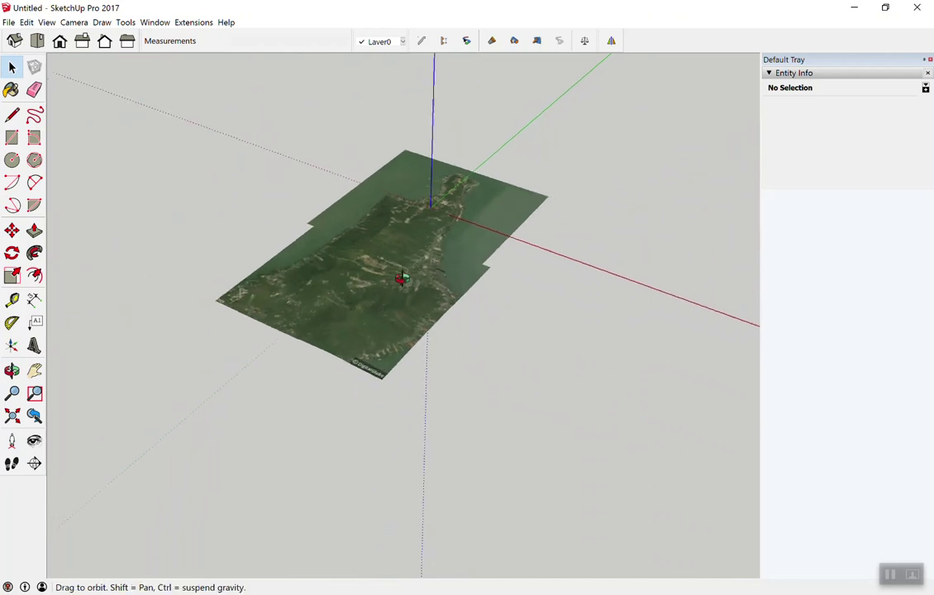
scroll(333, 329, up, 3)
mouse_move(333, 329)
middle_down()
mouse_move(466, 328)
mouse_move(395, 171)
middle_up()
scroll(416, 91, down, 3)
scroll(416, 92, up, 3)
Step: Settle on a close oblique view of the terrain and bring up the File menu
mouse_move(416, 92)
middle_down()
mouse_move(371, 210)
mouse_move(389, 295)
mouse_move(437, 308)
mouse_move(427, 285)
middle_up()
scroll(396, 280, down, 3)
scroll(411, 293, up, 3)
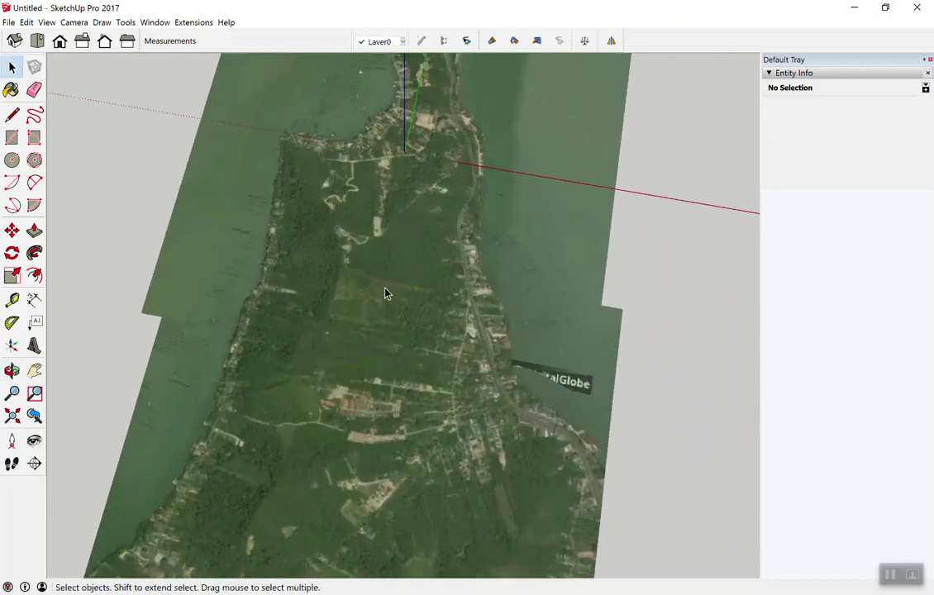
scroll(369, 302, down, 3)
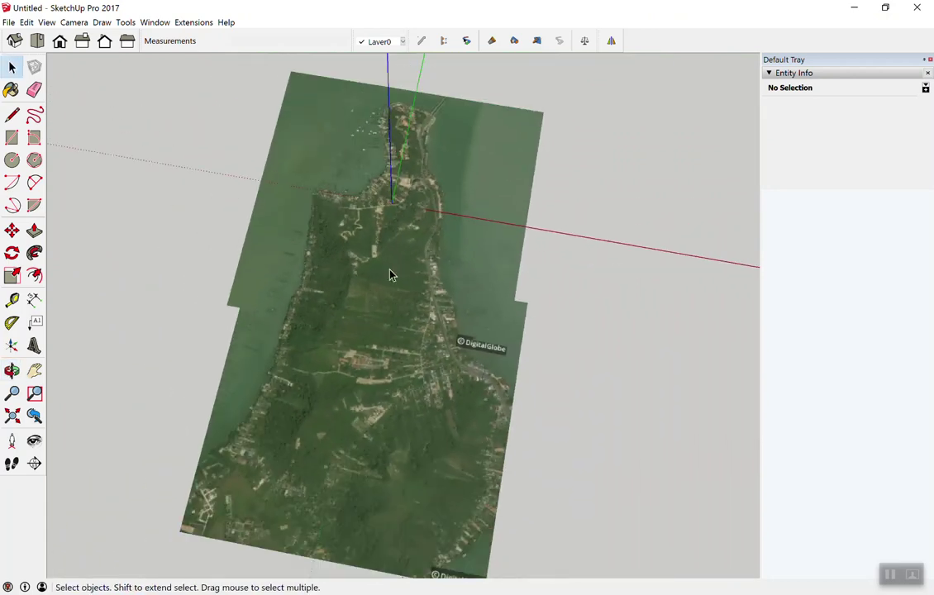
scroll(390, 271, up, 4)
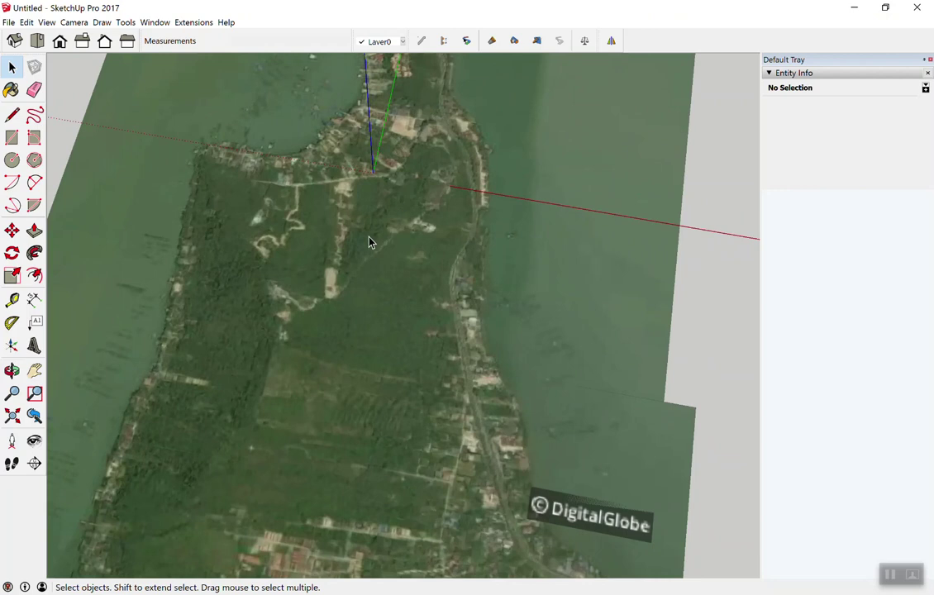
scroll(377, 231, down, 3)
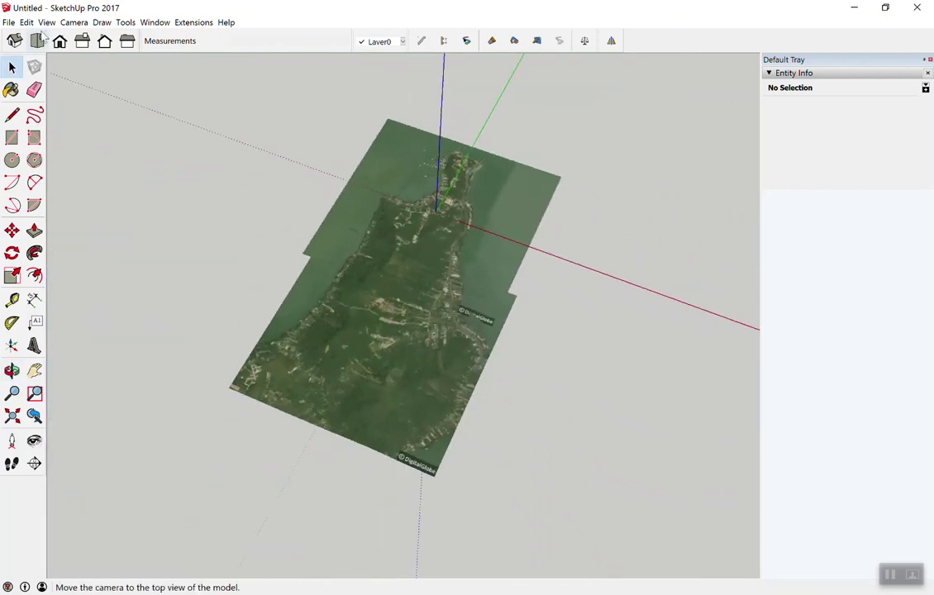
click(8, 22)
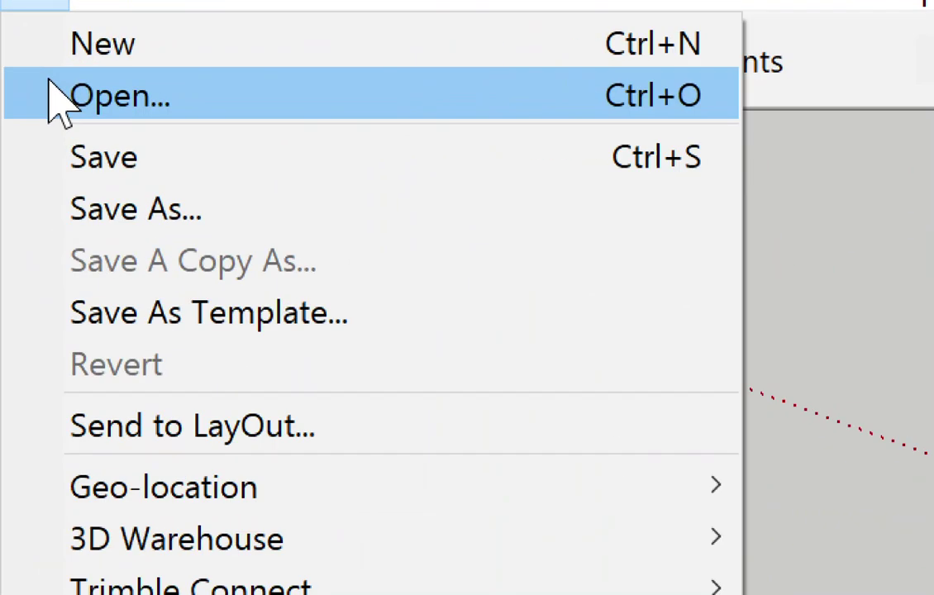
Step: Open AS-C-B from Desktop > SketchUp > Work Shop, discarding the untitled model
click(25, 82)
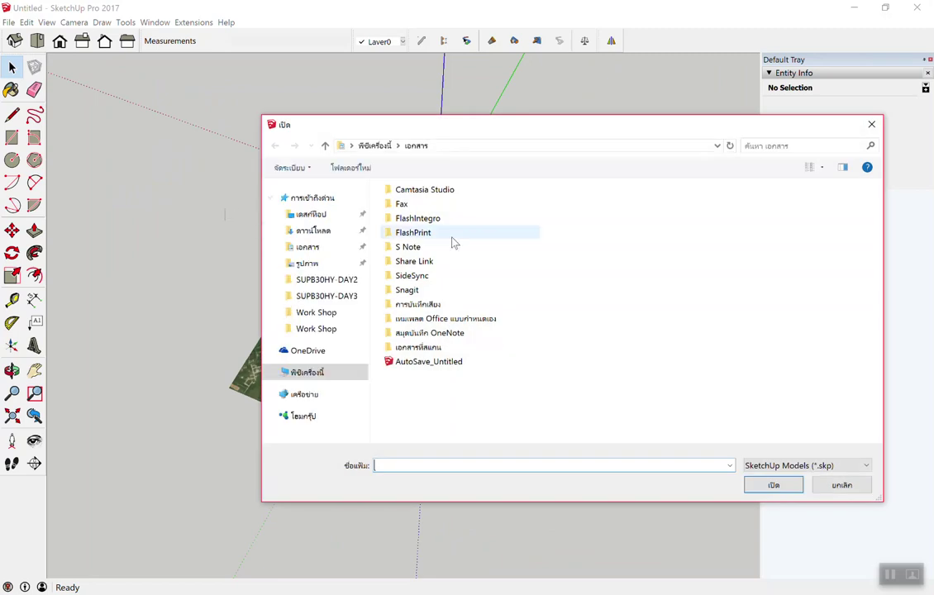
click(321, 214)
double_click(571, 309)
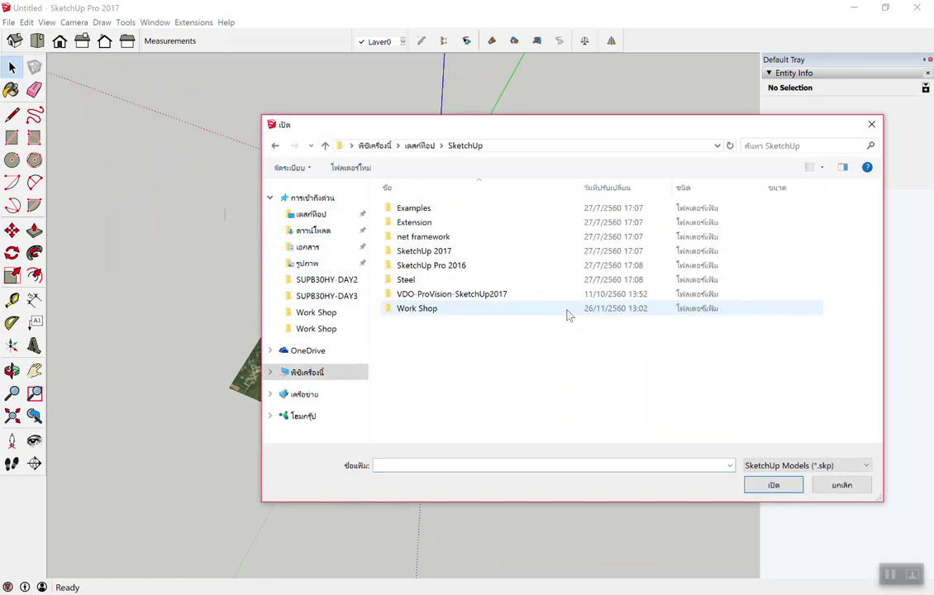
double_click(427, 308)
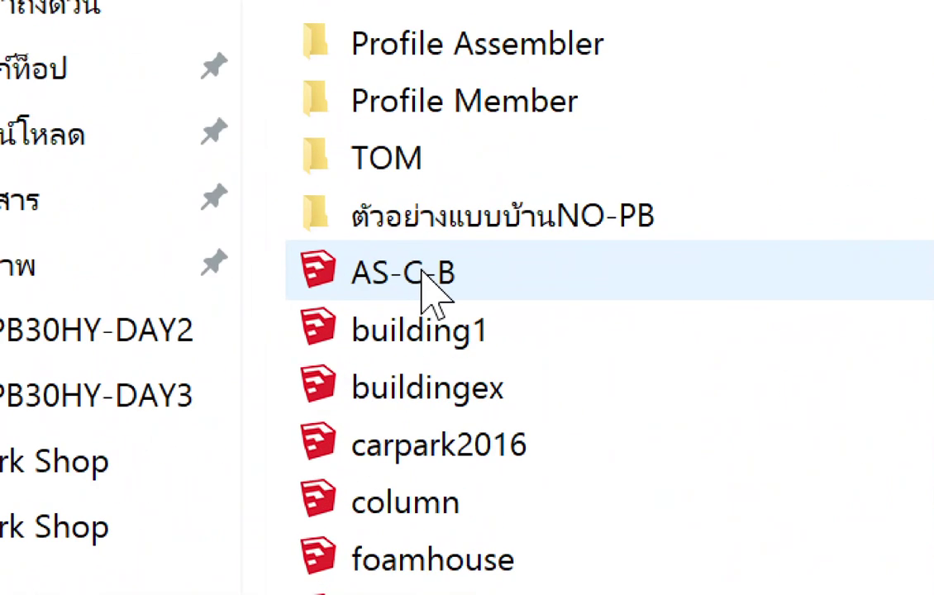
double_click(453, 281)
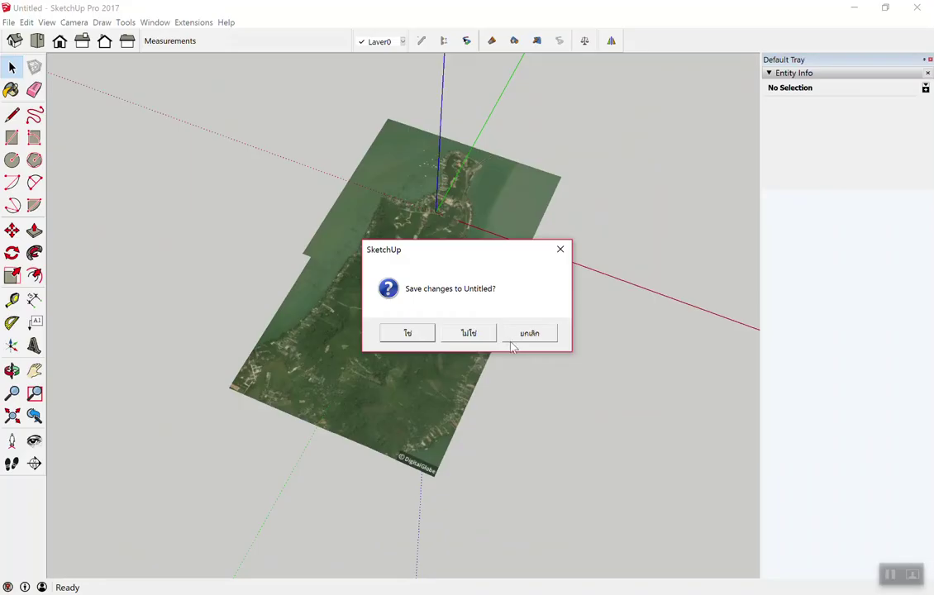
click(475, 333)
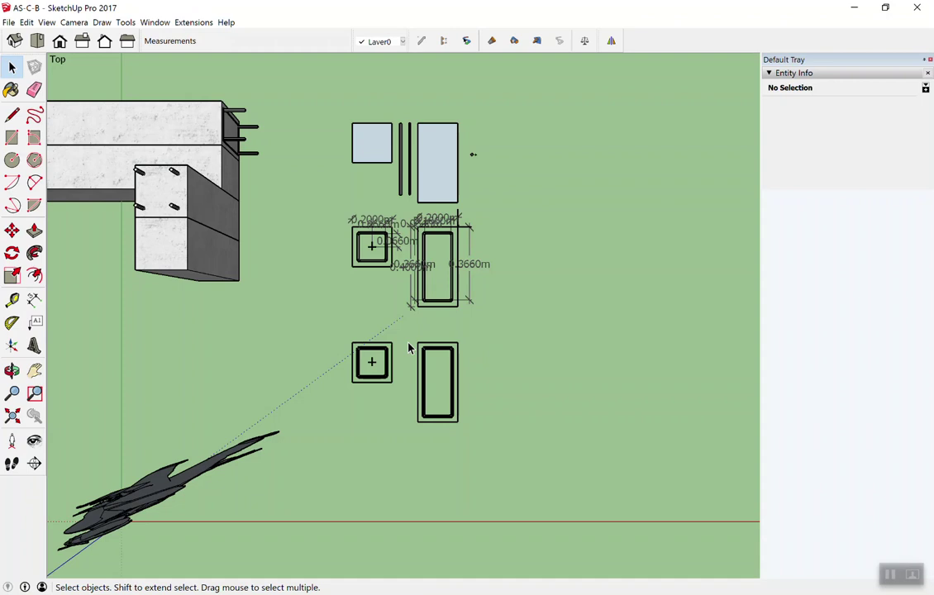
scroll(438, 371, up, 2)
scroll(405, 289, down, 3)
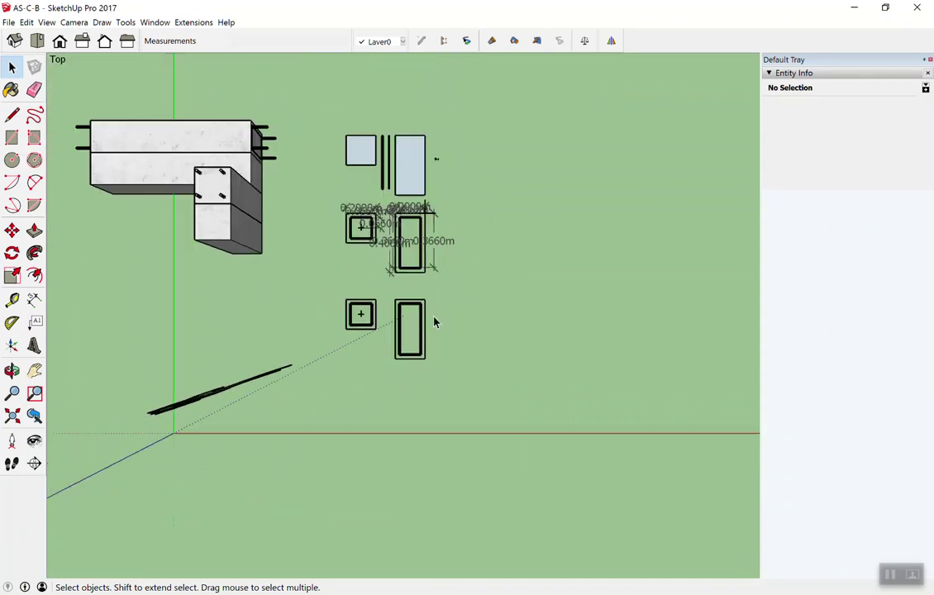
scroll(301, 243, up, 1)
scroll(308, 240, up, 1)
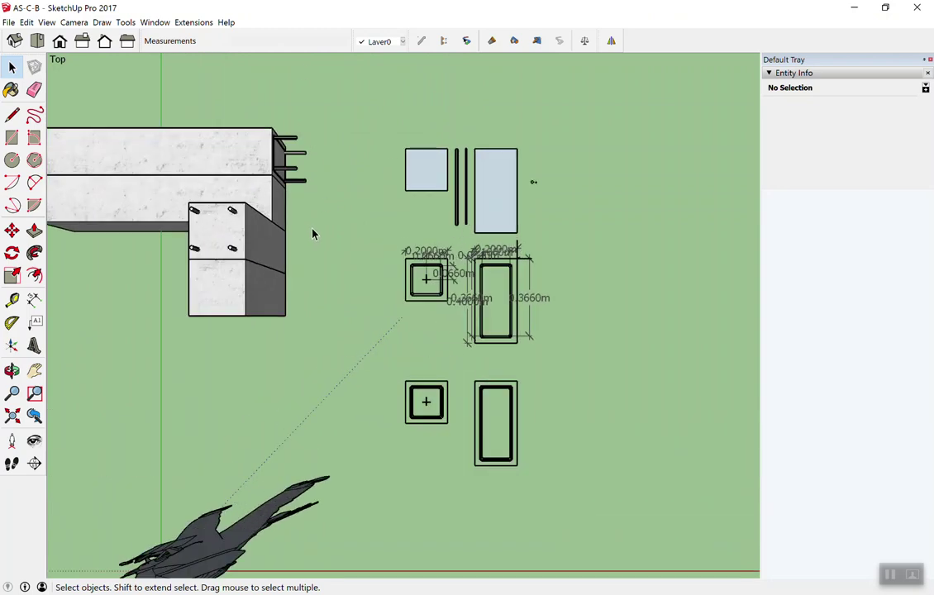
scroll(311, 234, up, 1)
scroll(307, 231, up, 1)
scroll(453, 171, down, 1)
scroll(529, 149, up, 1)
scroll(551, 162, down, 2)
scroll(486, 192, up, 1)
scroll(486, 191, up, 2)
scroll(549, 165, up, 1)
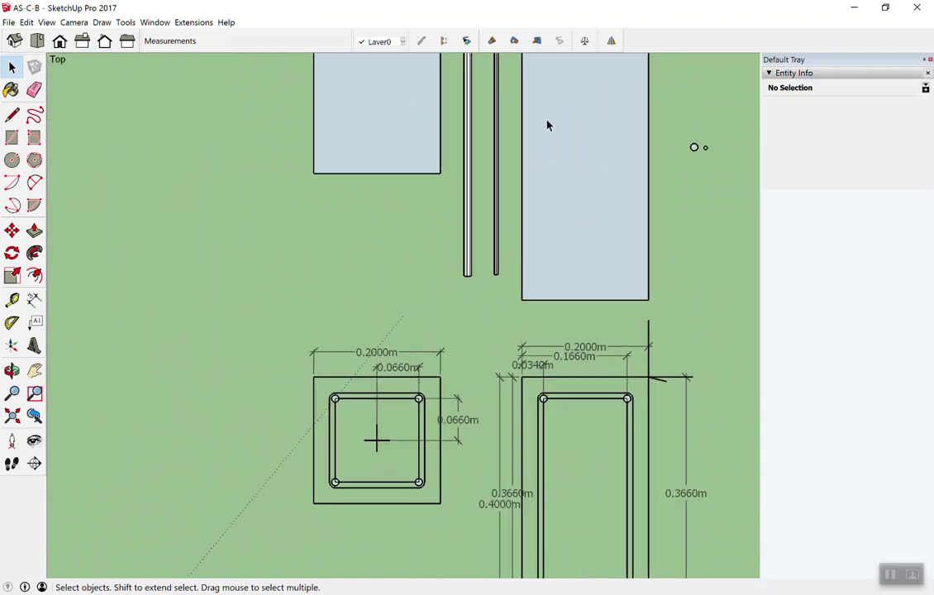
scroll(504, 207, up, 1)
scroll(425, 405, down, 1)
scroll(385, 517, up, 2)
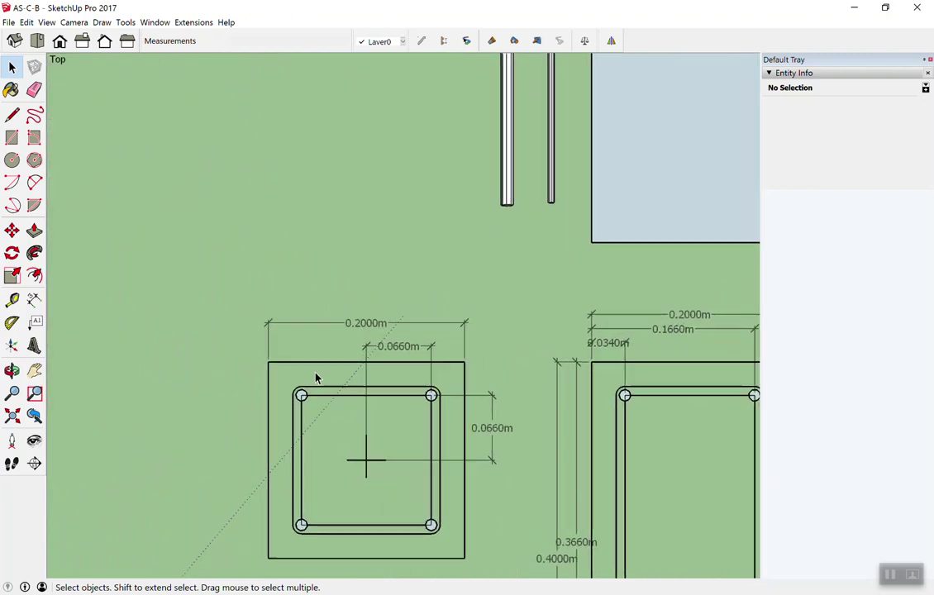
scroll(314, 377, up, 1)
mouse_move(379, 320)
middle_down()
mouse_move(359, 164)
mouse_move(367, 327)
middle_up()
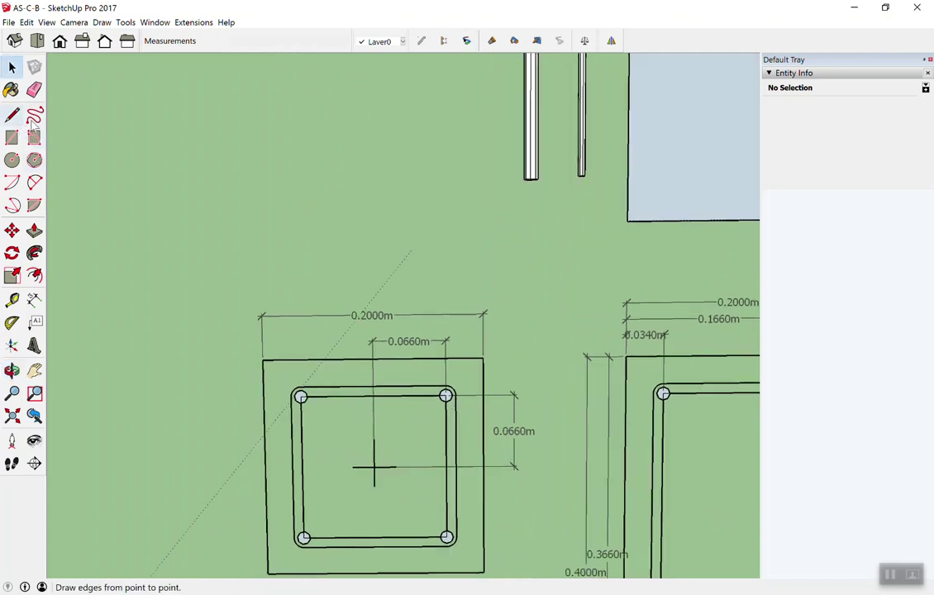
key(alt+f)
key(Down)
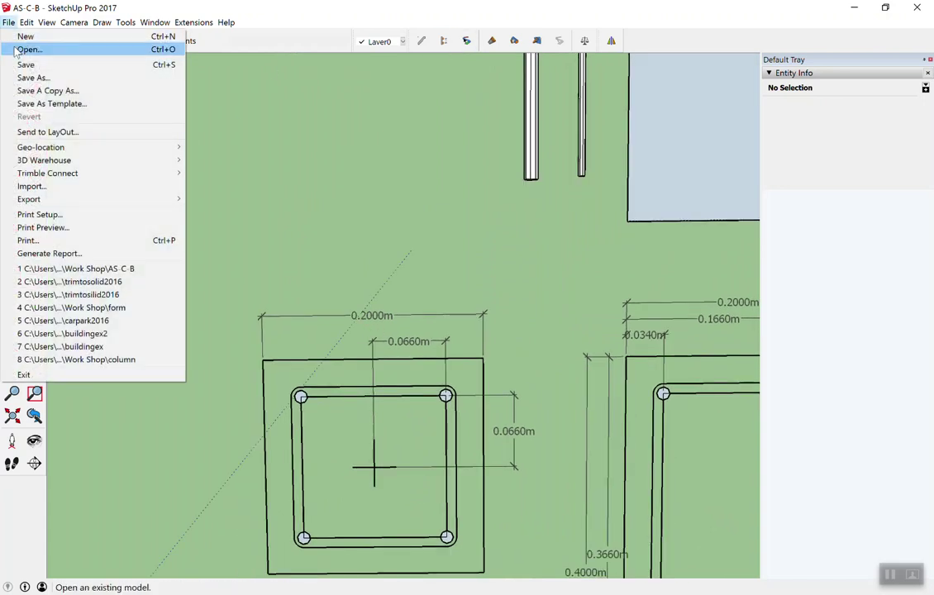
key(Return)
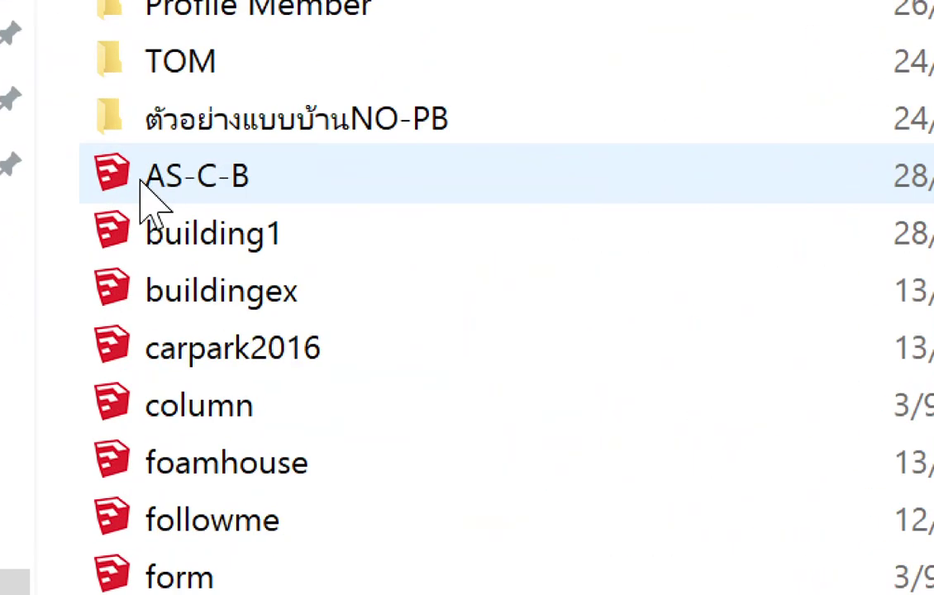
mouse_move(196, 175)
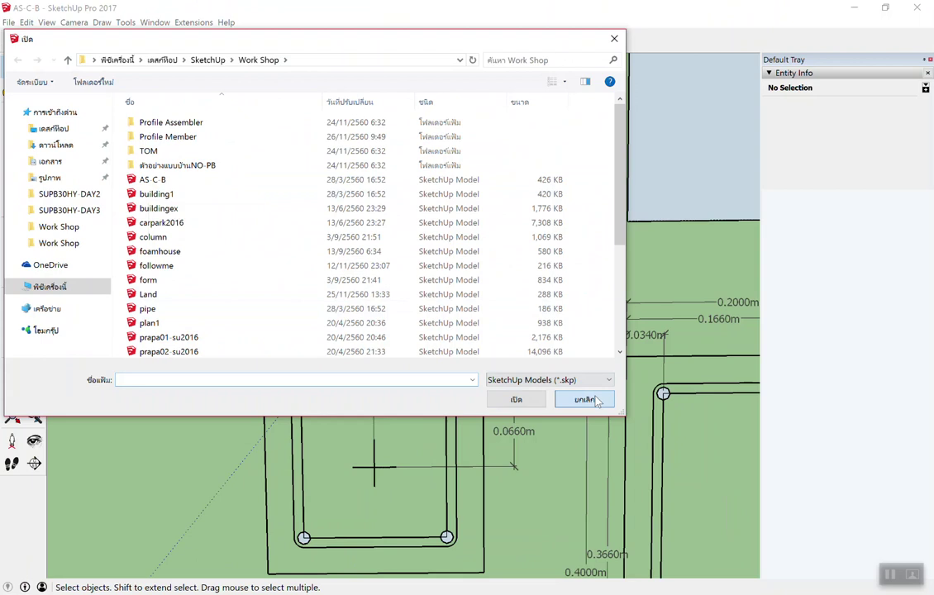
click(599, 340)
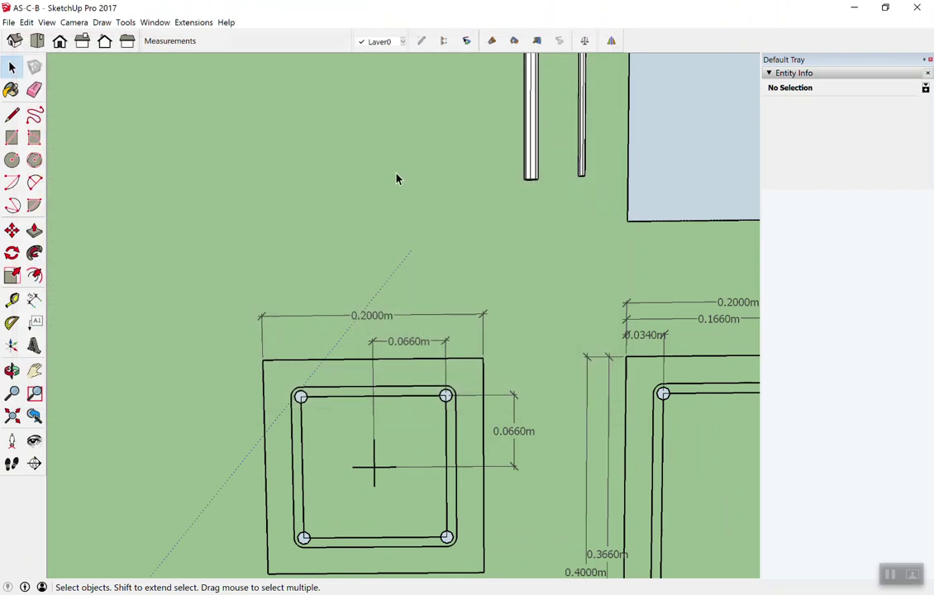
click(37, 41)
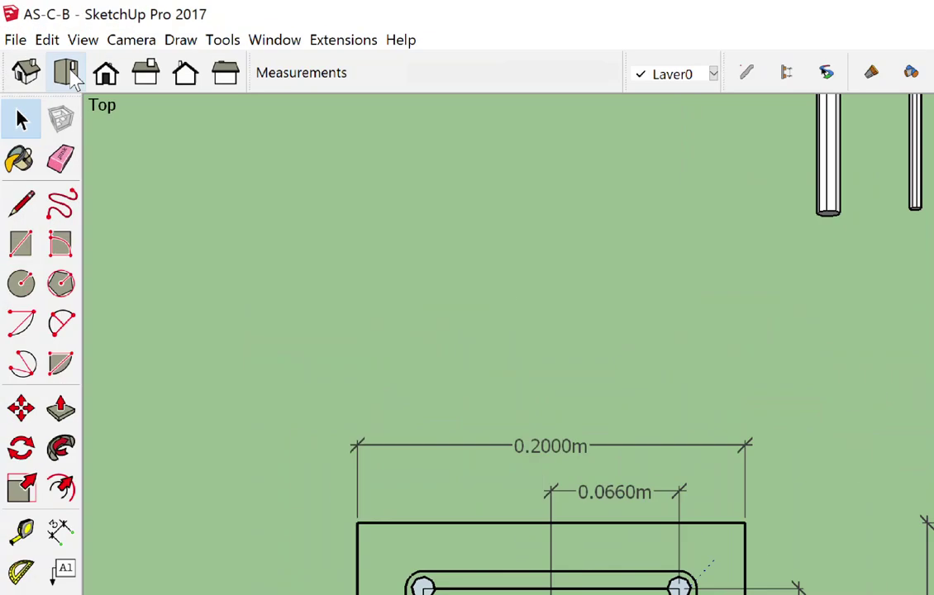
scroll(620, 109, down, 2)
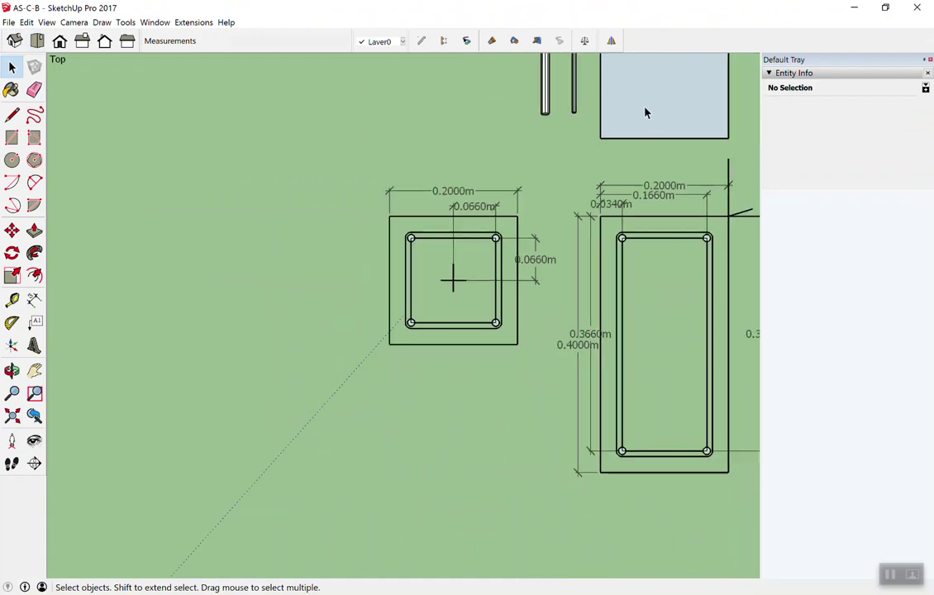
scroll(403, 186, down, 3)
scroll(602, 84, up, 3)
scroll(435, 147, up, 2)
scroll(591, 115, up, 2)
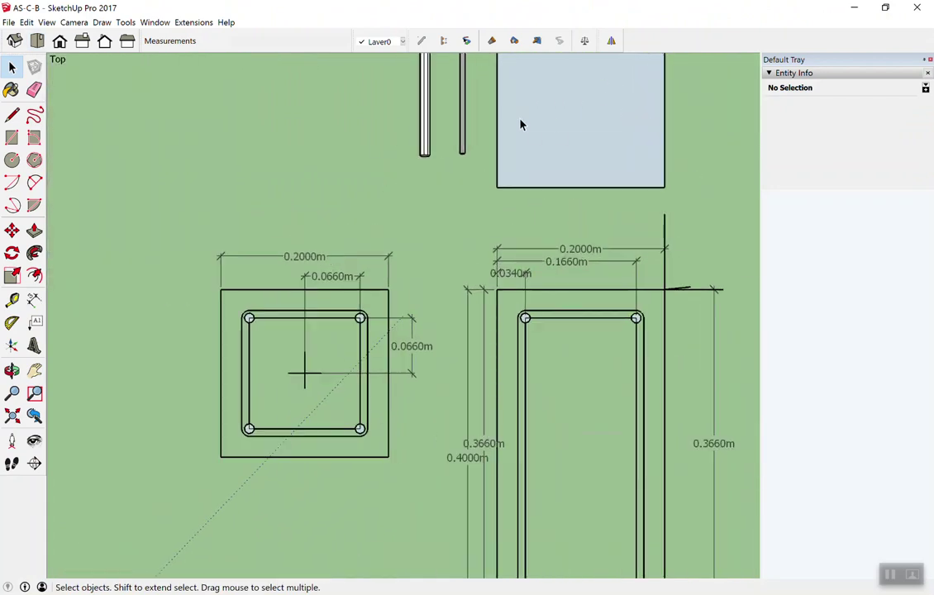
scroll(248, 219, up, 1)
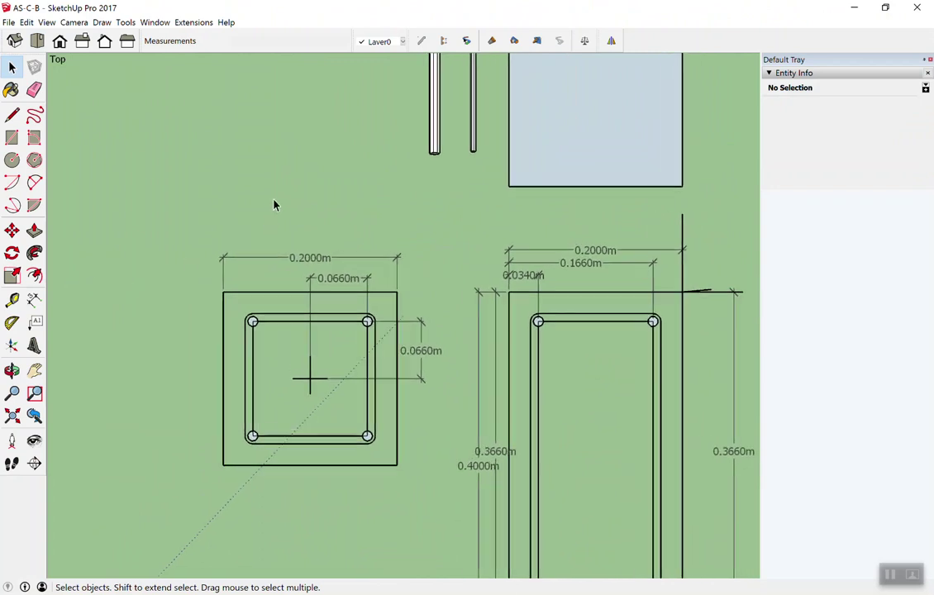
scroll(285, 194, up, 1)
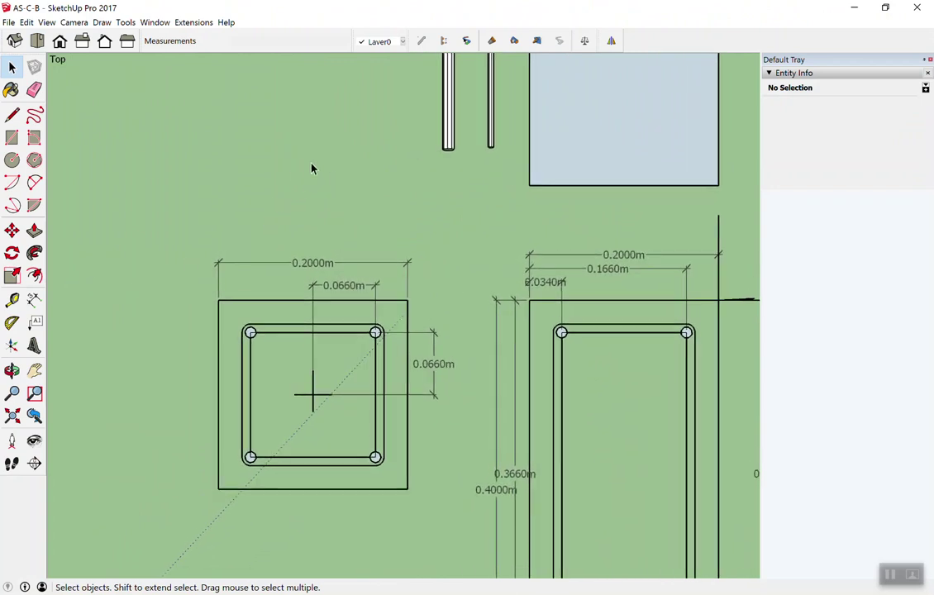
scroll(590, 122, down, 2)
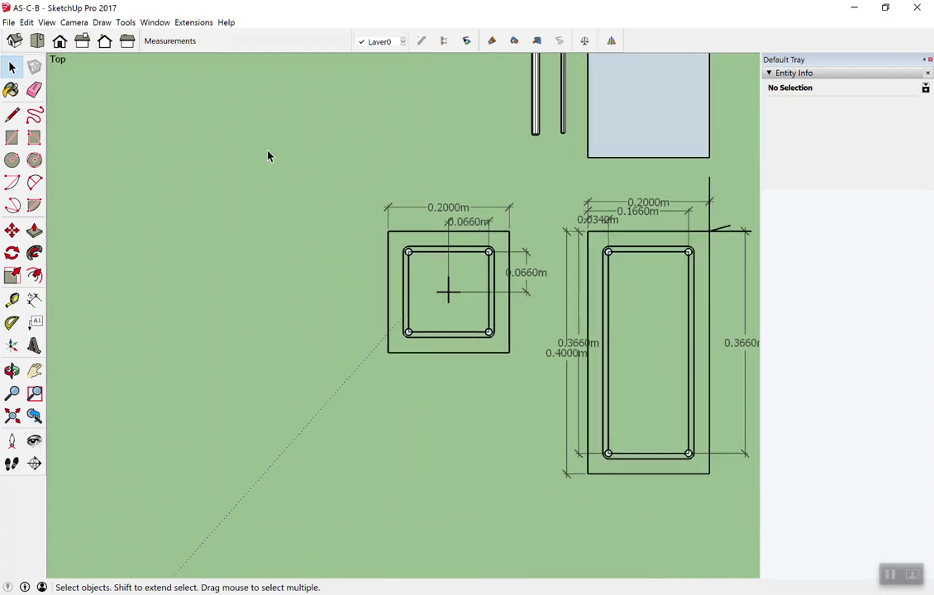
scroll(261, 154, up, 2)
scroll(257, 186, up, 1)
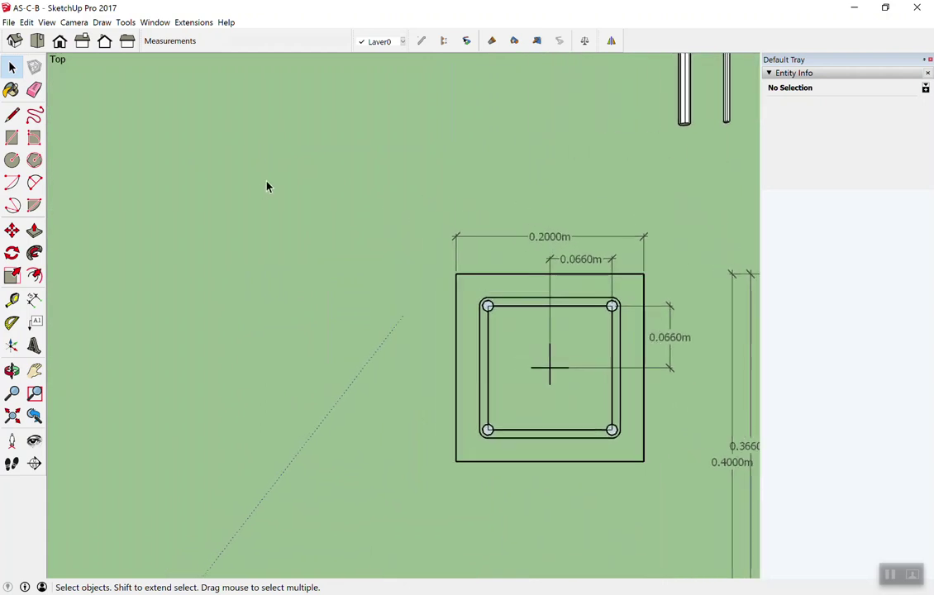
scroll(241, 177, up, 1)
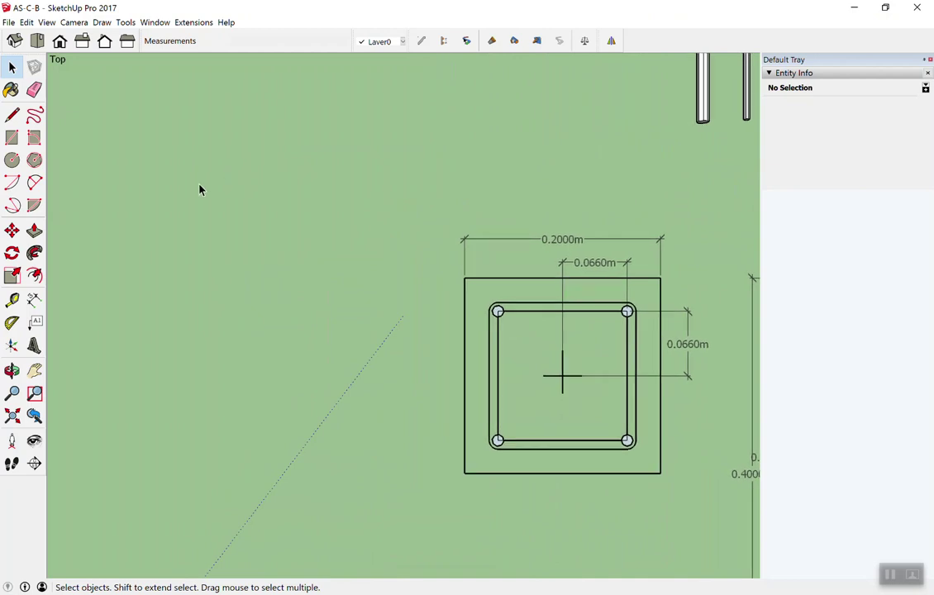
scroll(700, 94, down, 2)
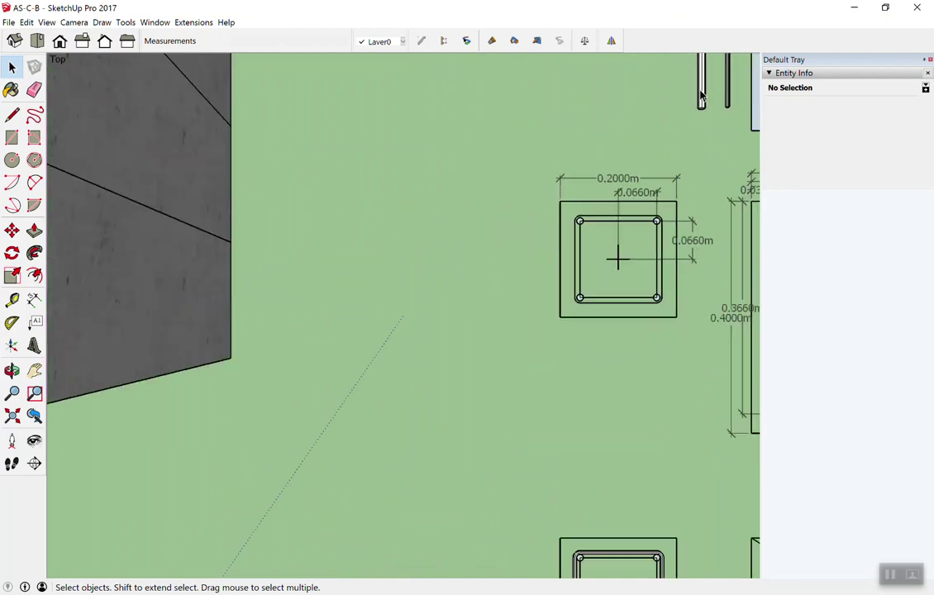
scroll(701, 94, down, 3)
scroll(701, 95, up, 2)
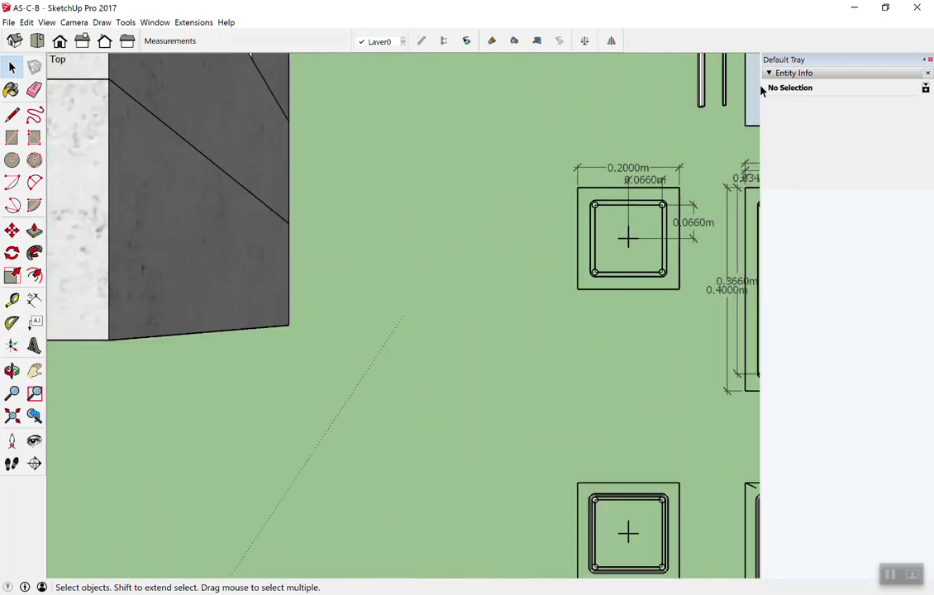
scroll(100, 192, down, 1)
scroll(119, 194, down, 2)
scroll(123, 193, down, 2)
scroll(376, 165, up, 2)
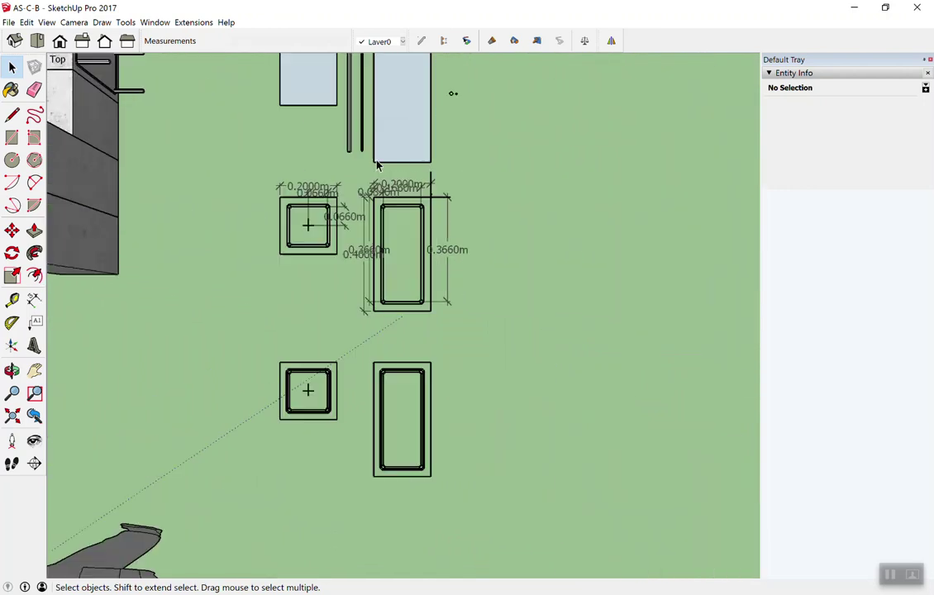
scroll(495, 153, up, 3)
scroll(502, 157, up, 2)
scroll(467, 153, up, 1)
scroll(454, 153, up, 1)
scroll(305, 142, down, 2)
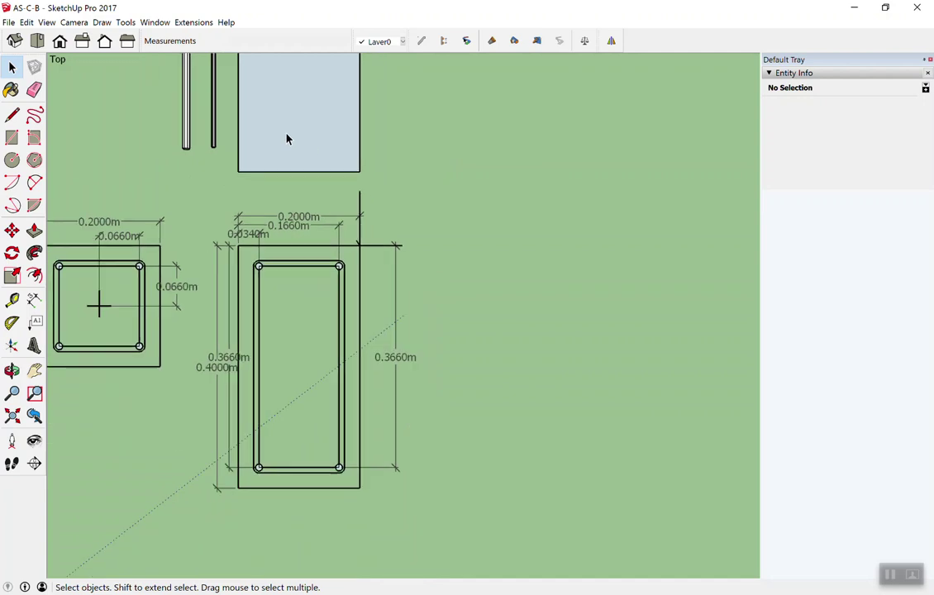
scroll(287, 138, down, 2)
scroll(294, 125, down, 1)
scroll(292, 126, down, 1)
scroll(286, 116, down, 1)
scroll(287, 107, up, 1)
scroll(285, 97, up, 2)
scroll(282, 89, up, 2)
scroll(306, 92, up, 1)
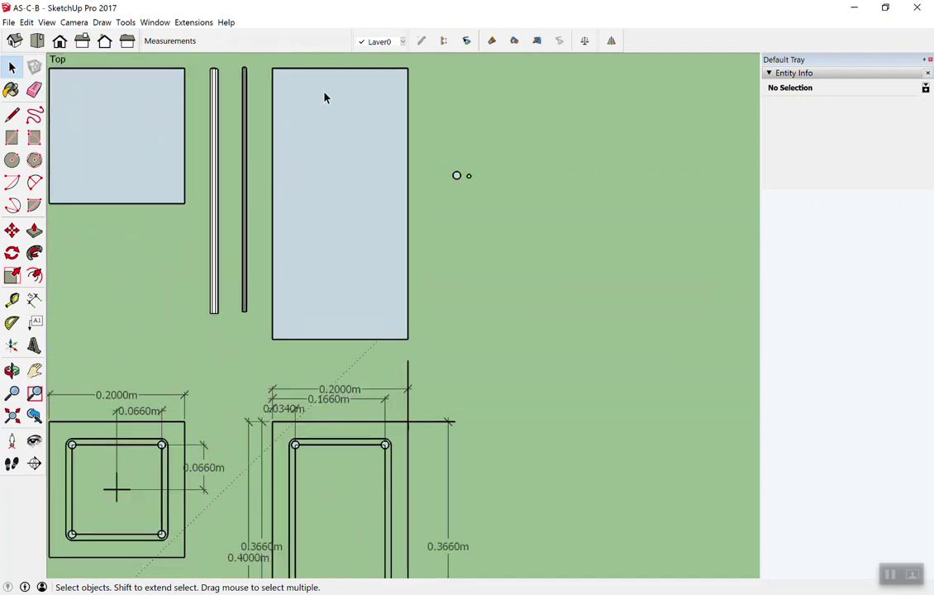
scroll(331, 116, down, 2)
scroll(273, 99, up, 2)
scroll(240, 91, up, 2)
scroll(240, 94, up, 2)
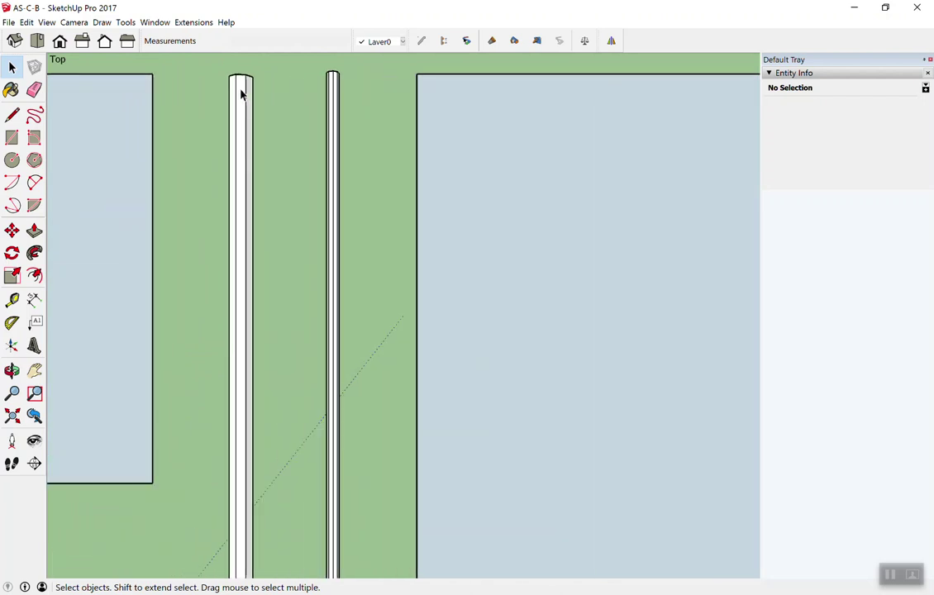
scroll(241, 94, up, 2)
Step: Orbit around the bars and panels, then switch to the straight-down Top view
middle_drag(391, 371, 333, 225)
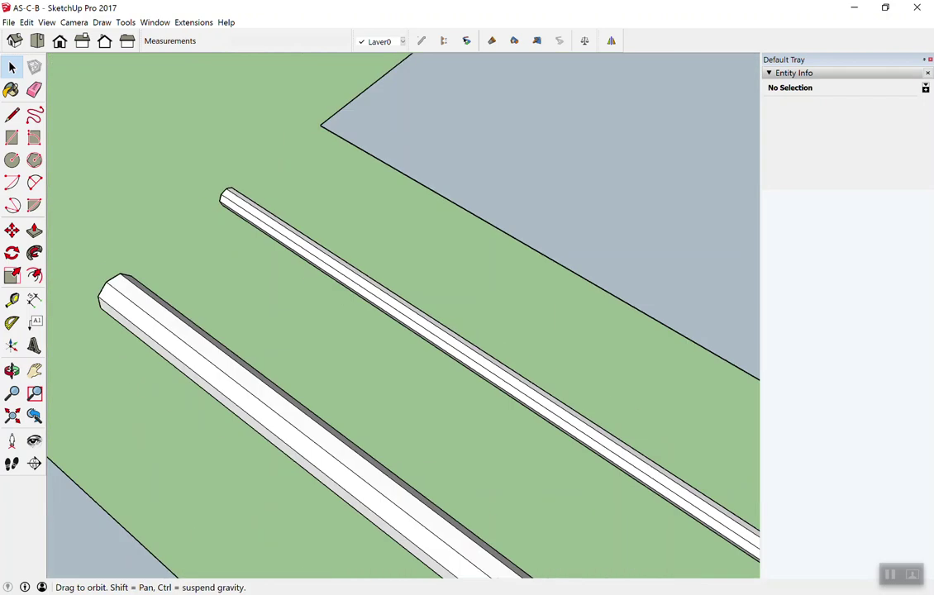
scroll(281, 246, down, 3)
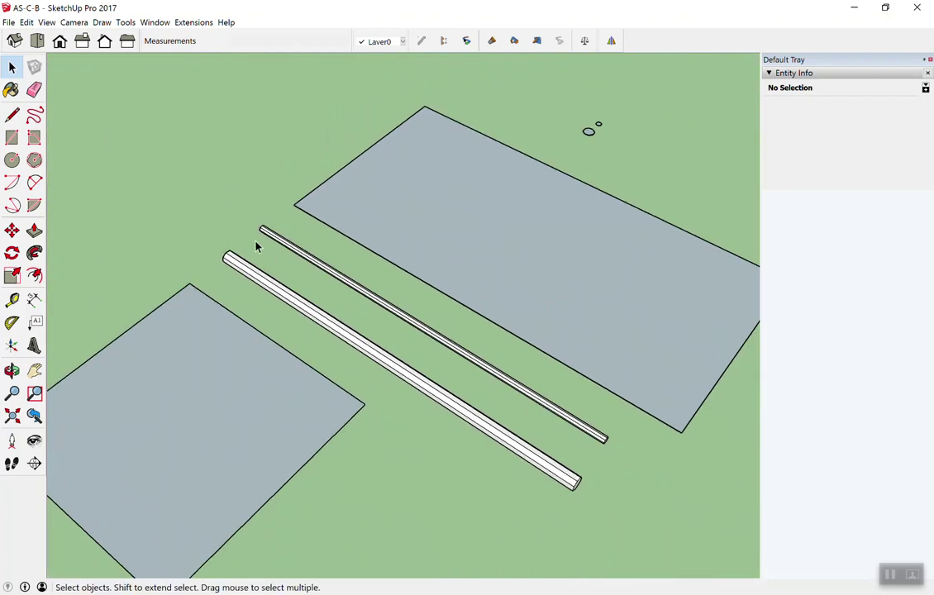
scroll(308, 319, down, 2)
scroll(438, 265, down, 2)
mouse_move(438, 266)
middle_down()
mouse_move(813, 349)
mouse_move(527, 369)
middle_up()
scroll(346, 367, down, 2)
scroll(342, 360, down, 3)
mouse_move(341, 360)
middle_down()
mouse_move(157, 282)
mouse_move(245, 416)
middle_up()
scroll(434, 202, up, 2)
scroll(419, 209, up, 2)
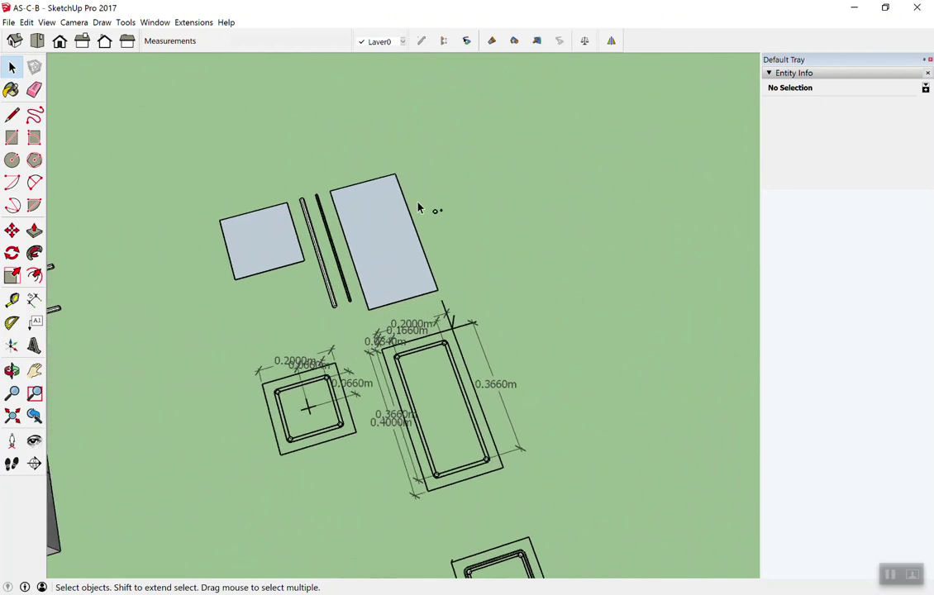
scroll(419, 208, up, 1)
scroll(394, 233, up, 3)
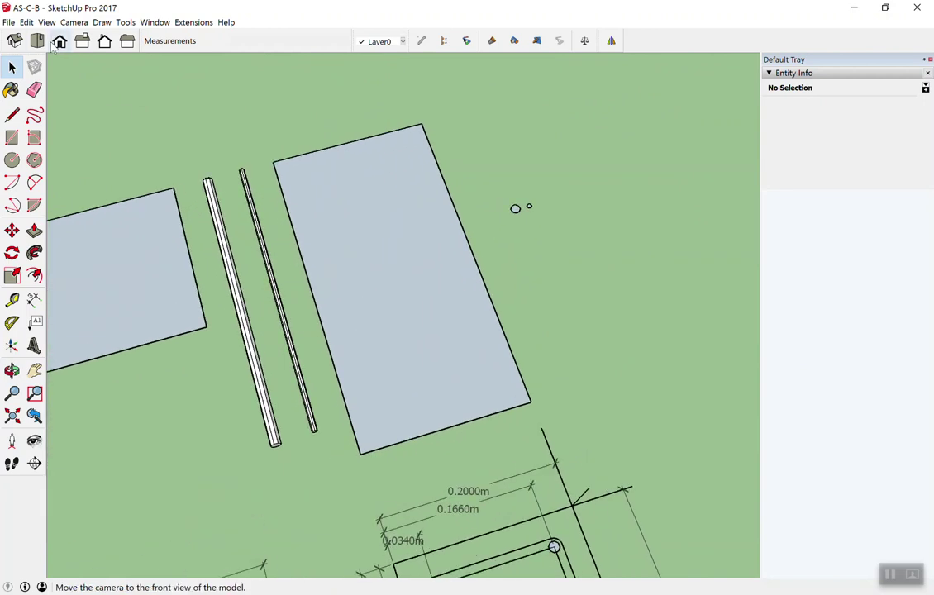
click(37, 41)
scroll(437, 206, up, 2)
Step: Pan and zoom in Top view to centre the tall rectangle and column sections
scroll(447, 207, down, 2)
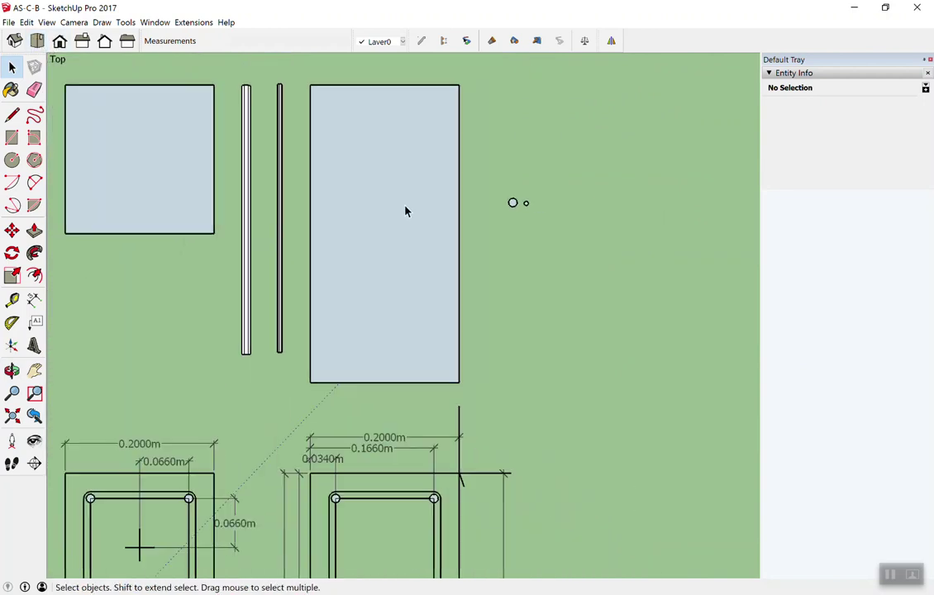
scroll(408, 216, down, 2)
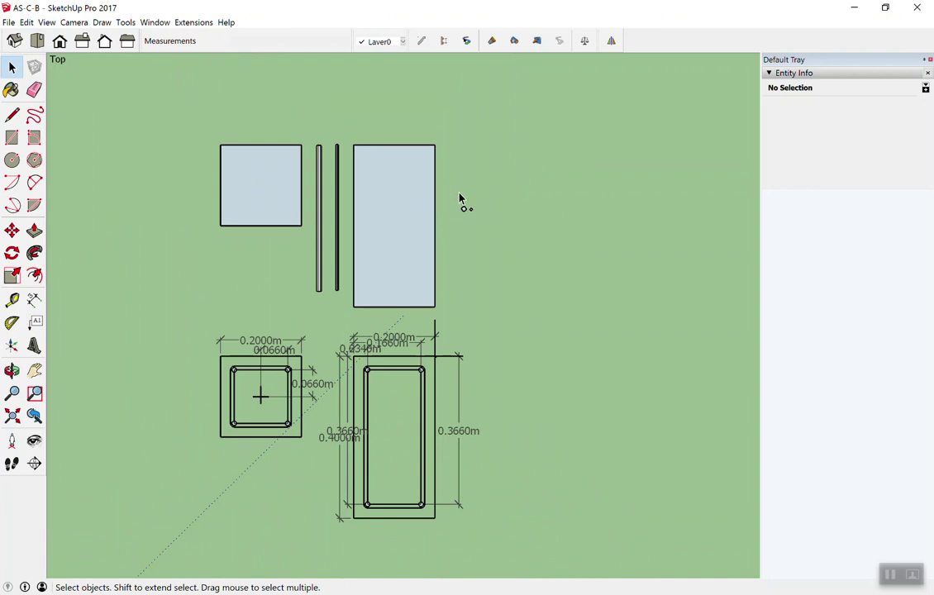
middle_drag(372, 211, 192, 97)
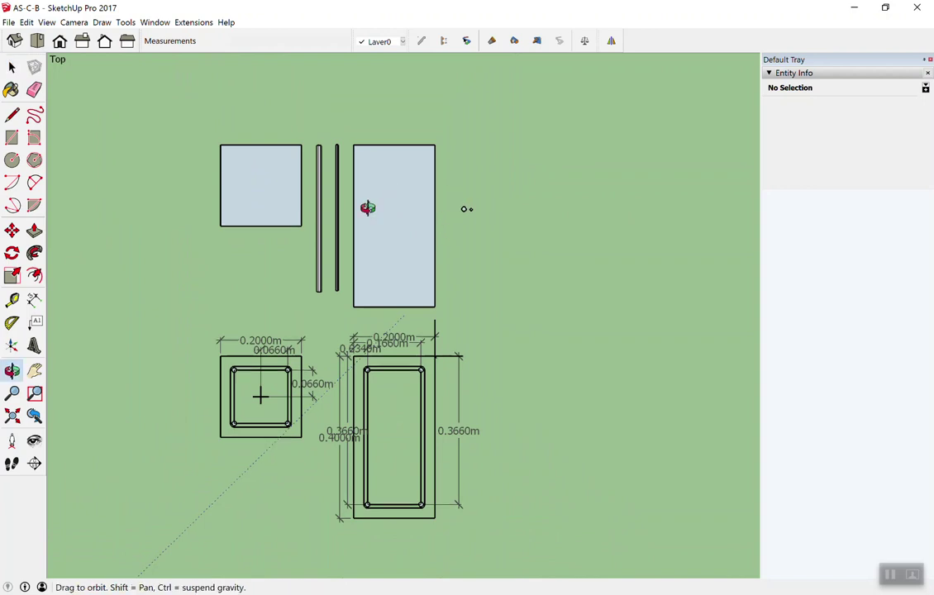
click(37, 41)
mouse_move(281, 125)
shift+middle_down()
mouse_move(595, 156)
mouse_move(340, 184)
mouse_move(520, 181)
shift+middle_up()
mouse_move(356, 179)
shift+middle_down()
mouse_move(652, 156)
mouse_move(742, 194)
mouse_move(604, 254)
mouse_move(623, 252)
shift+middle_up()
scroll(645, 170, up, 3)
scroll(646, 170, up, 1)
scroll(396, 266, down, 3)
mouse_move(395, 266)
shift+middle_down()
mouse_move(715, 213)
mouse_move(383, 198)
mouse_move(554, 219)
shift+middle_up()
scroll(519, 322, down, 2)
scroll(520, 322, down, 2)
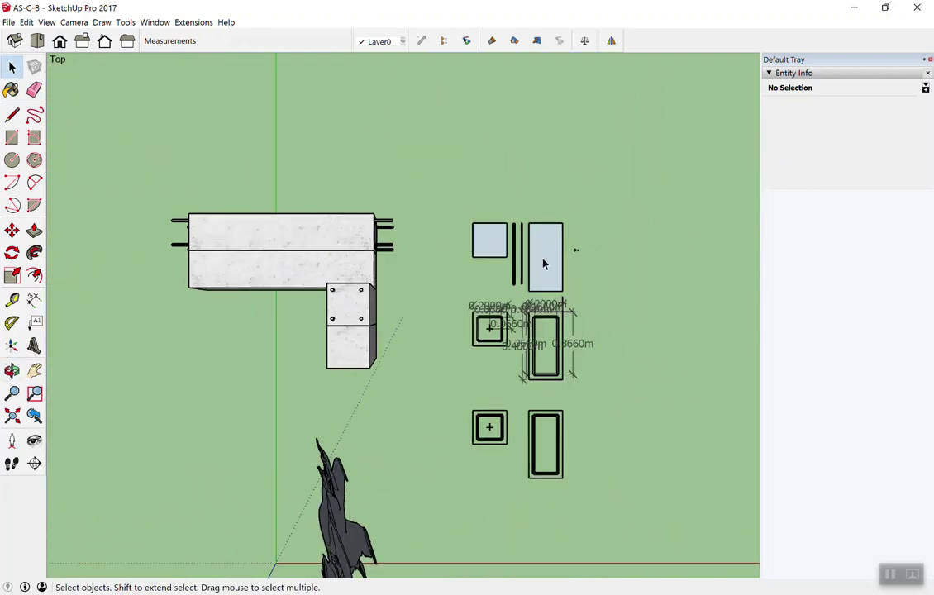
scroll(324, 271, up, 2)
scroll(309, 289, up, 2)
mouse_move(308, 289)
shift+middle_down()
mouse_move(668, 227)
mouse_move(67, 271)
shift+middle_up()
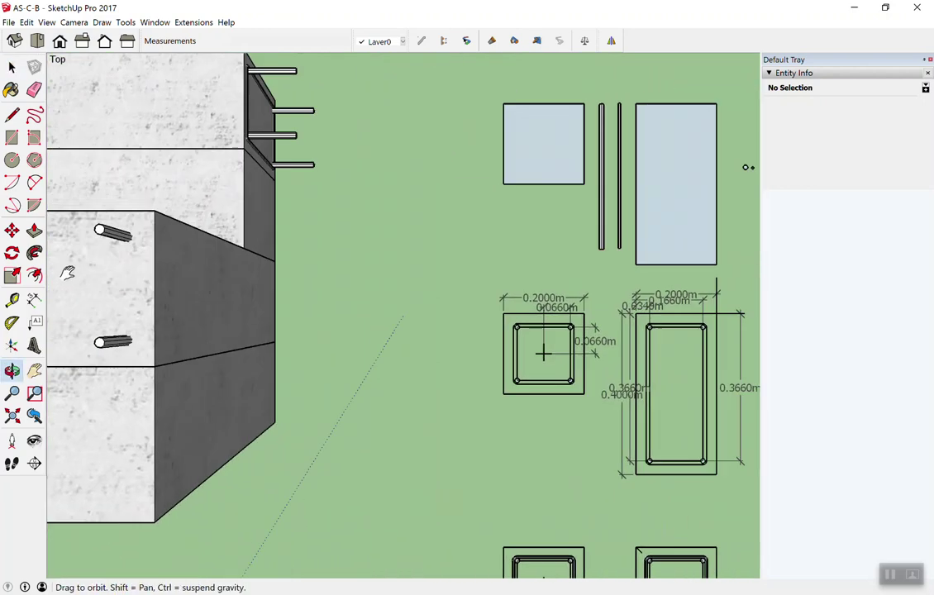
scroll(662, 167, up, 2)
mouse_move(663, 167)
shift+middle_down()
mouse_move(506, 306)
mouse_move(723, 246)
mouse_move(506, 172)
shift+middle_up()
shift+middle_drag(500, 257, 490, 41)
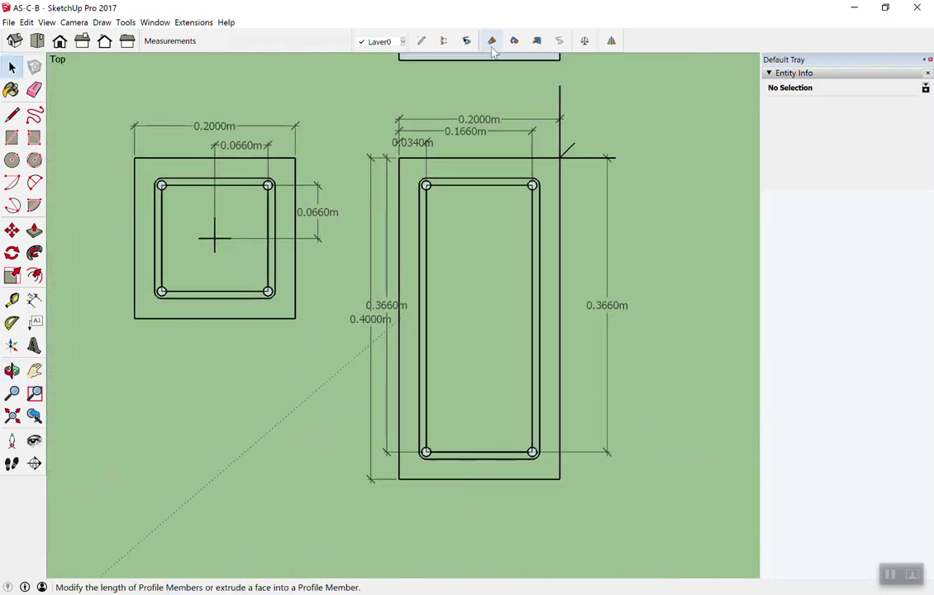
mouse_move(443, 195)
shift+middle_down()
mouse_move(431, 382)
mouse_move(467, 235)
mouse_move(476, 96)
mouse_move(452, 263)
mouse_move(421, 304)
mouse_move(417, 69)
mouse_move(431, 340)
mouse_move(454, 266)
mouse_move(380, 304)
shift+middle_up()
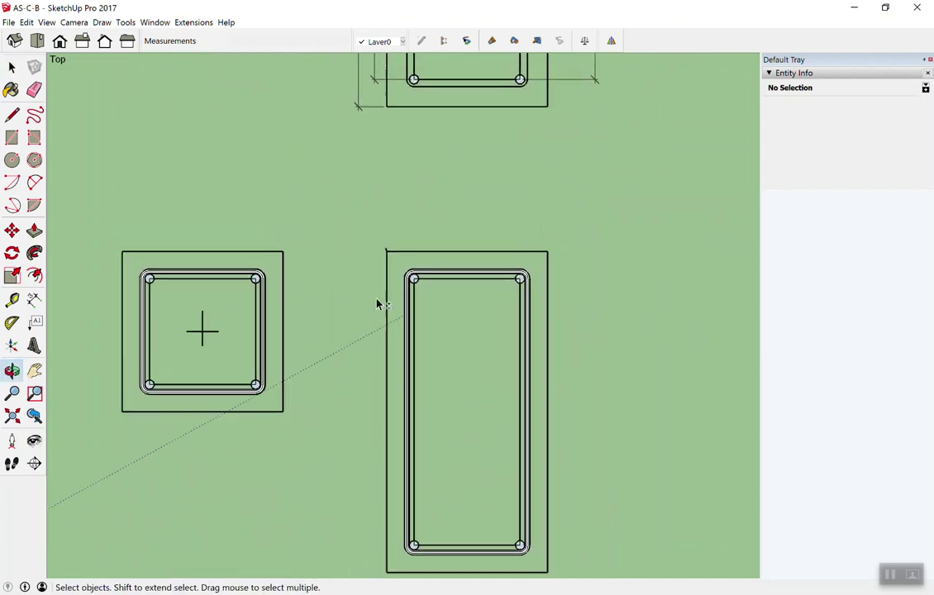
Step: Pan down to the empty area by the dimensioned square and rectangle sections
scroll(427, 275, down, 1)
scroll(435, 207, down, 1)
scroll(435, 207, up, 2)
mouse_move(435, 207)
shift+middle_down()
mouse_move(445, 371)
mouse_move(489, 306)
shift+middle_up()
scroll(377, 139, down, 2)
scroll(373, 133, down, 2)
scroll(372, 133, down, 1)
shift+middle_drag(525, 96, 531, 294)
scroll(460, 244, up, 1)
scroll(406, 208, up, 2)
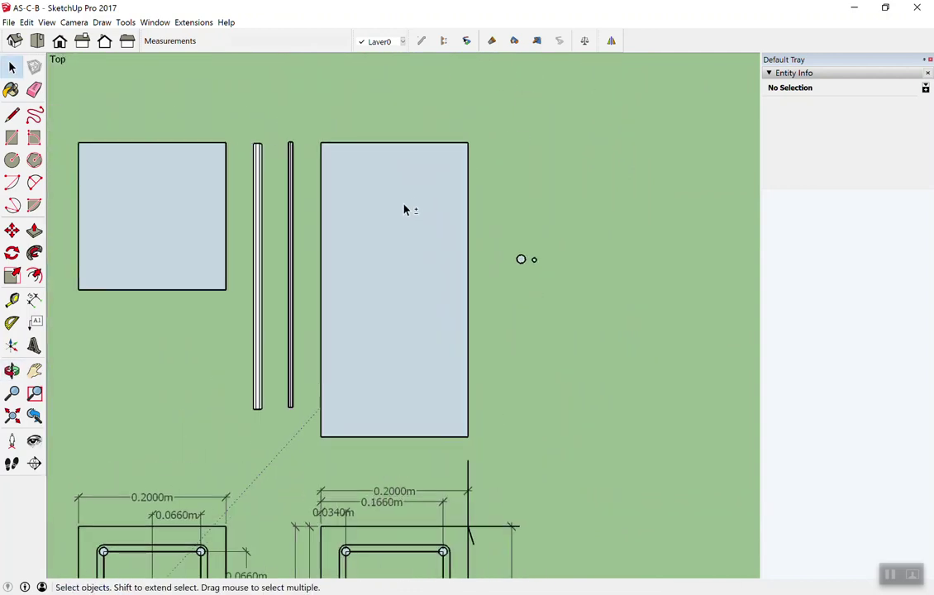
scroll(402, 209, up, 2)
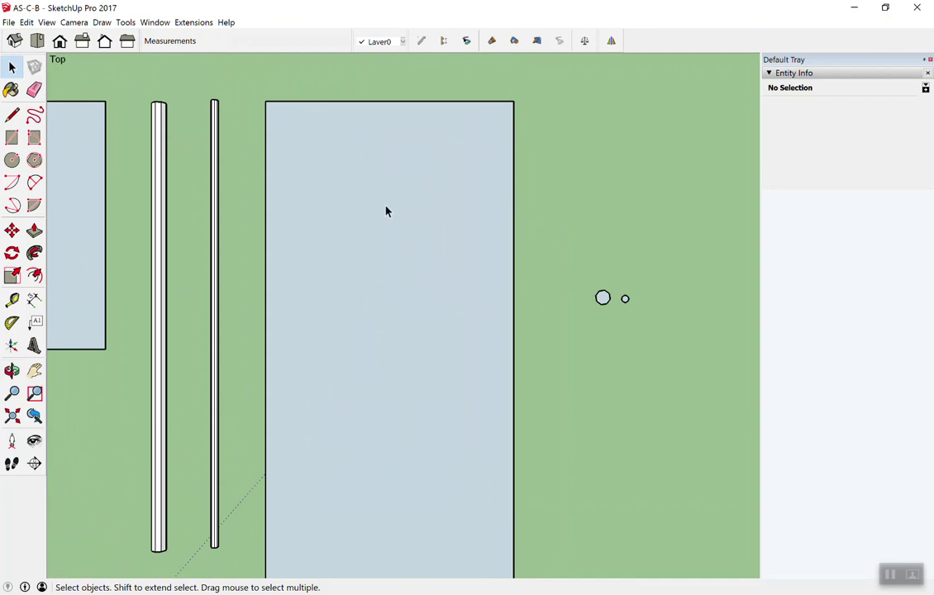
scroll(364, 190, down, 1)
scroll(299, 208, down, 2)
scroll(299, 208, up, 2)
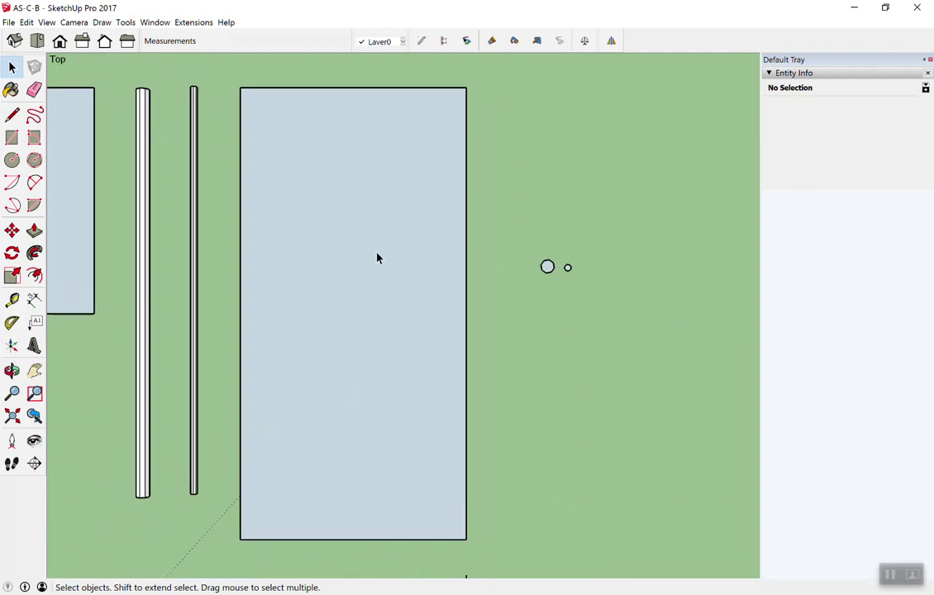
scroll(409, 257, up, 2)
scroll(281, 223, down, 2)
scroll(289, 199, down, 1)
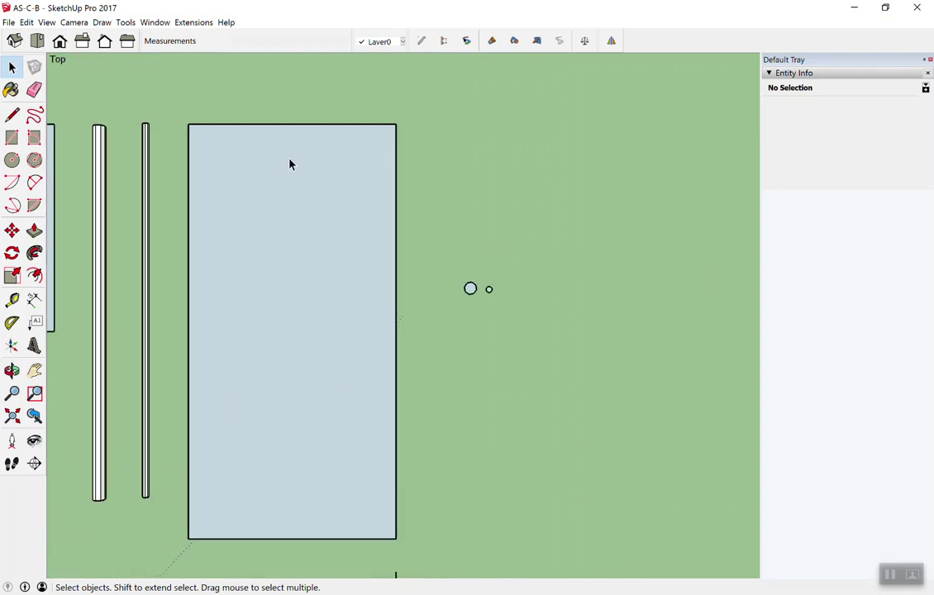
scroll(440, 129, up, 3)
scroll(295, 177, up, 1)
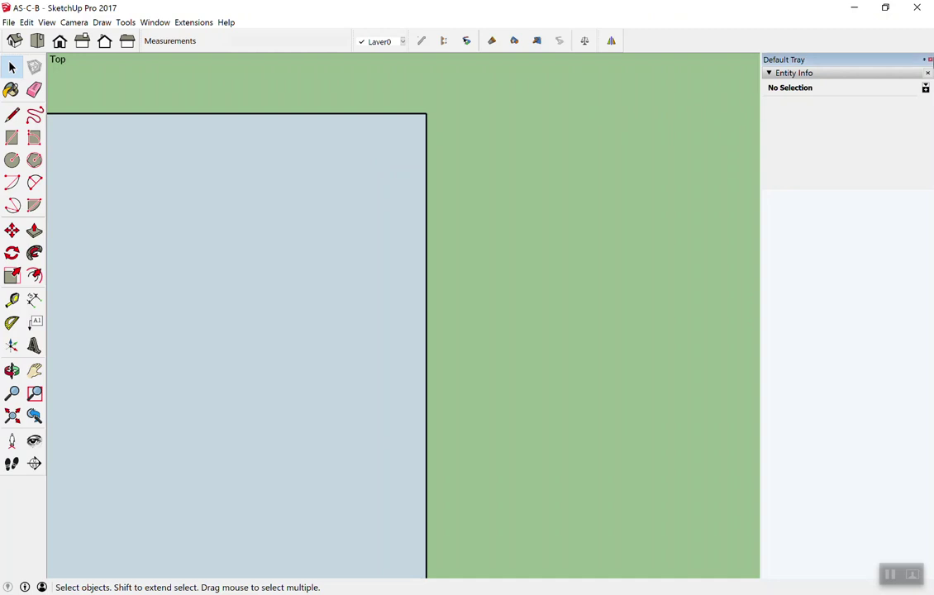
Step: Close the Default Tray to widen the drawing area and start an 8-sided circle
click(928, 59)
scroll(266, 271, down, 2)
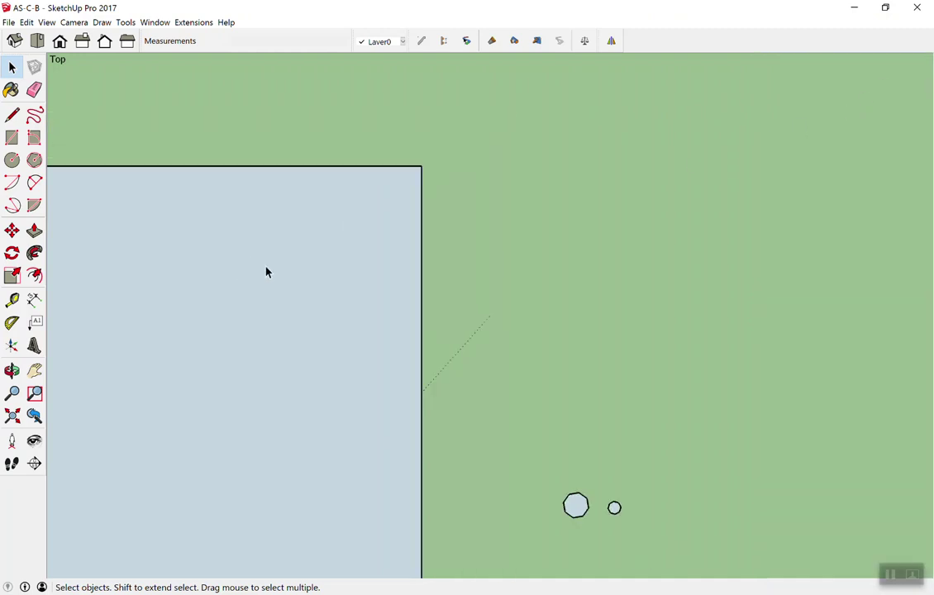
scroll(119, 259, down, 1)
scroll(237, 240, up, 2)
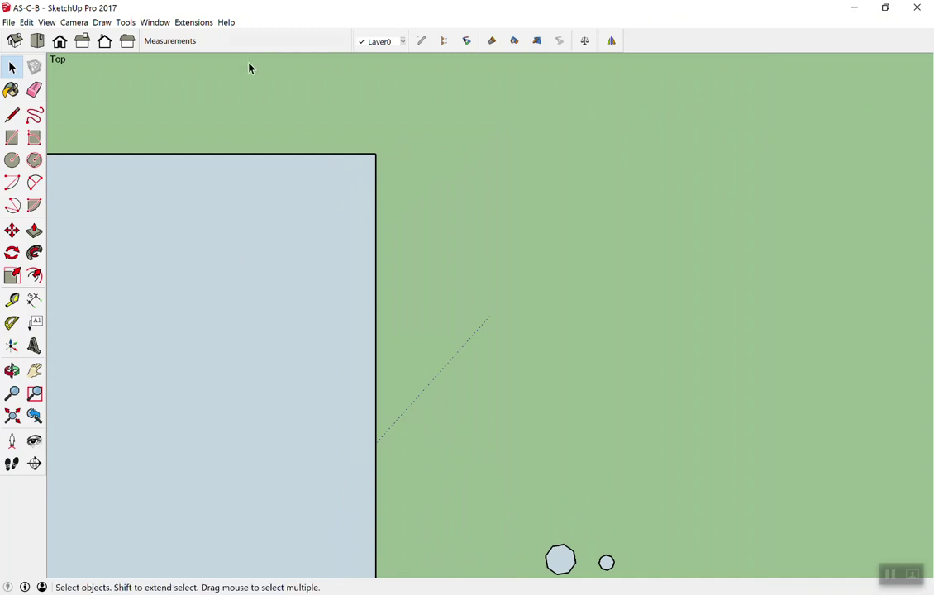
key(c)
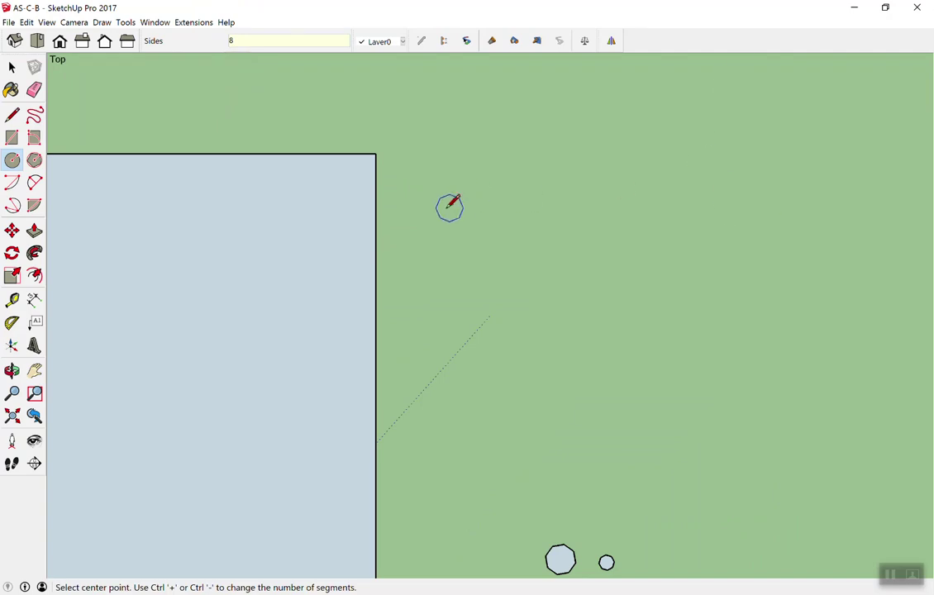
Step: Draw an 8-sided circle with a 6 mm radius to the right of the blue panel
click(449, 166)
key(Right)
key(space)
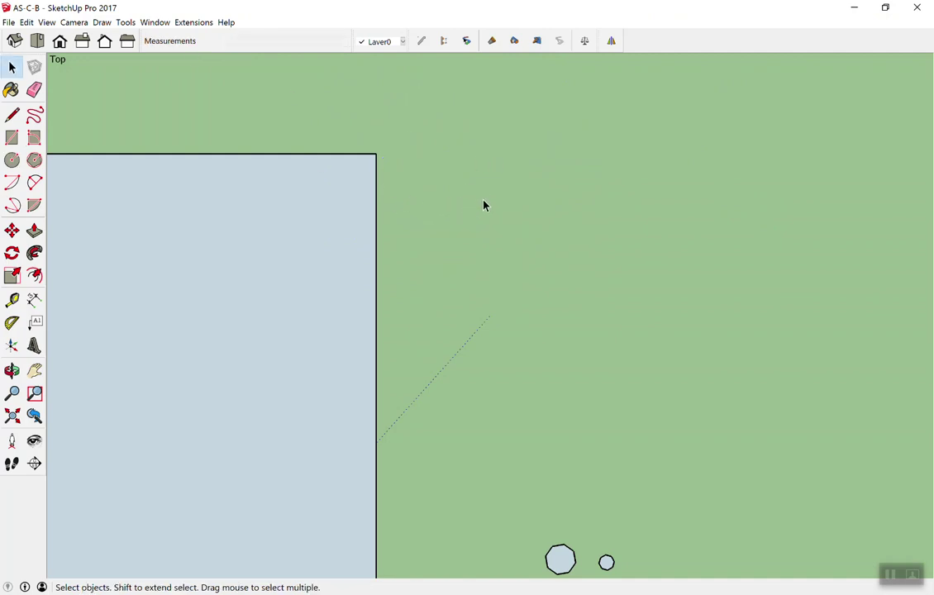
key(c)
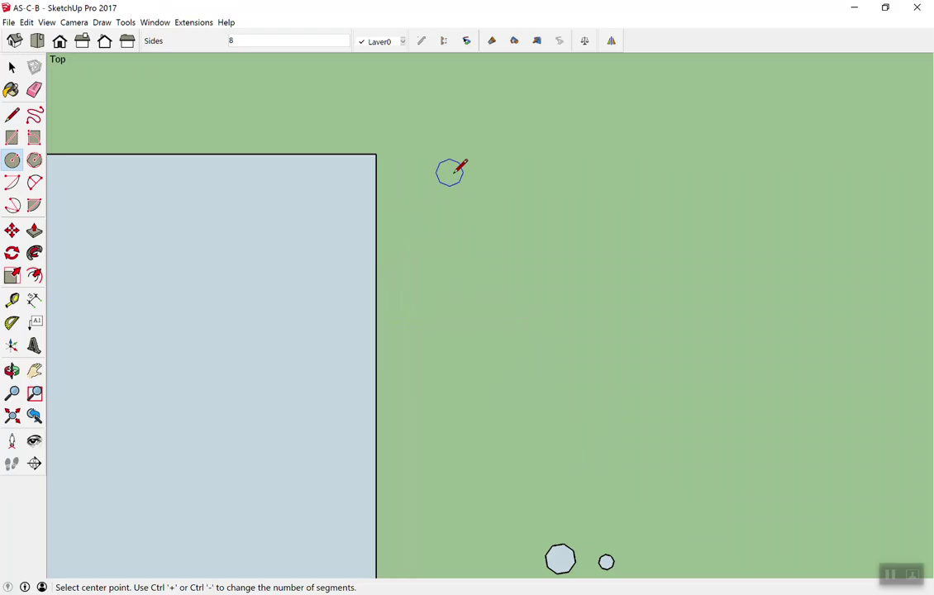
click(483, 184)
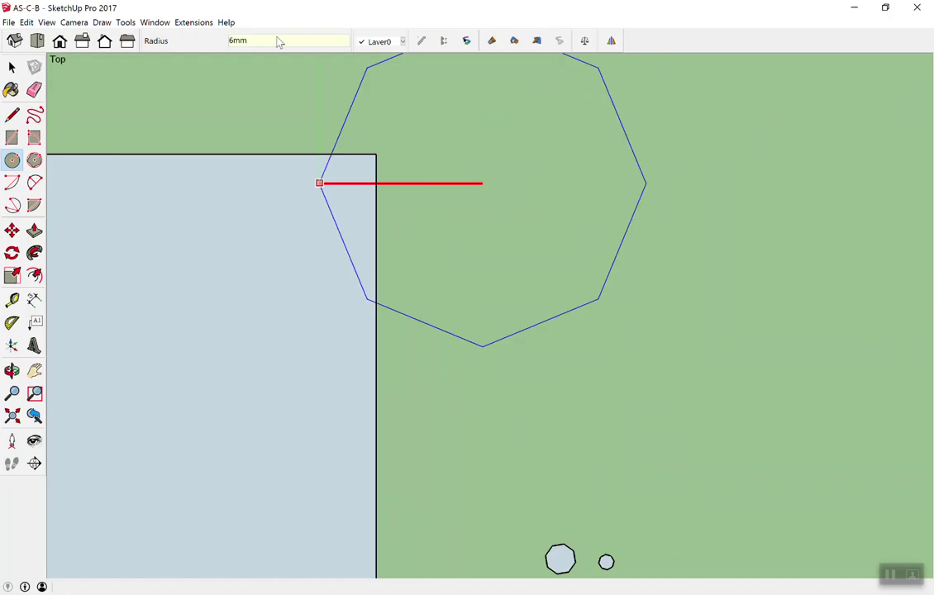
key(Return)
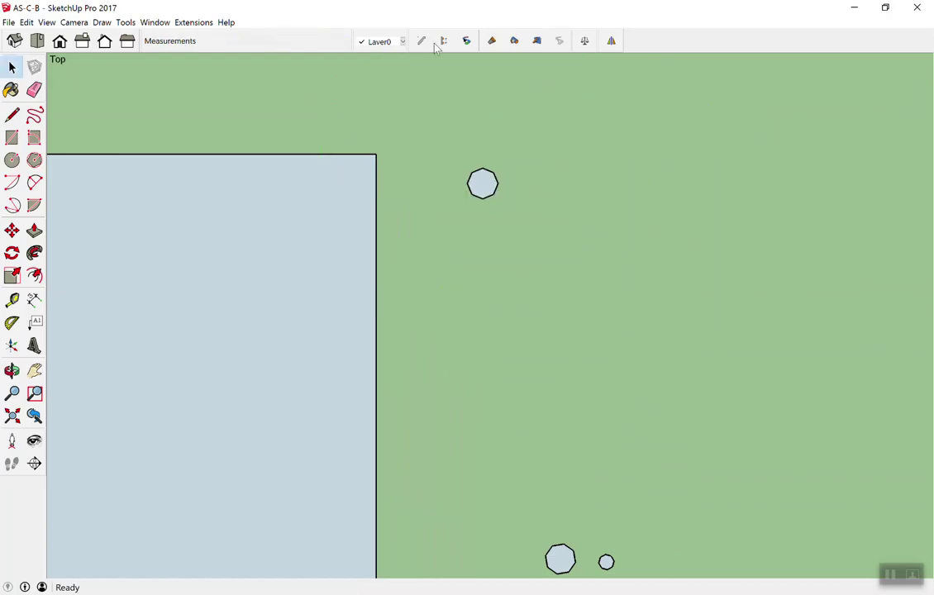
scroll(481, 183, up, 1)
scroll(481, 184, up, 2)
scroll(481, 183, down, 2)
scroll(481, 184, down, 2)
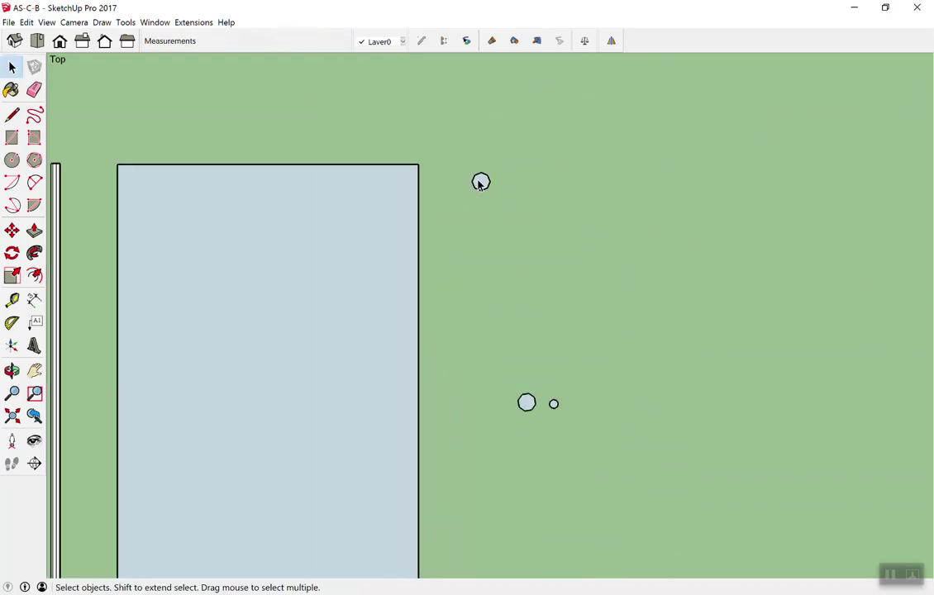
scroll(481, 184, up, 1)
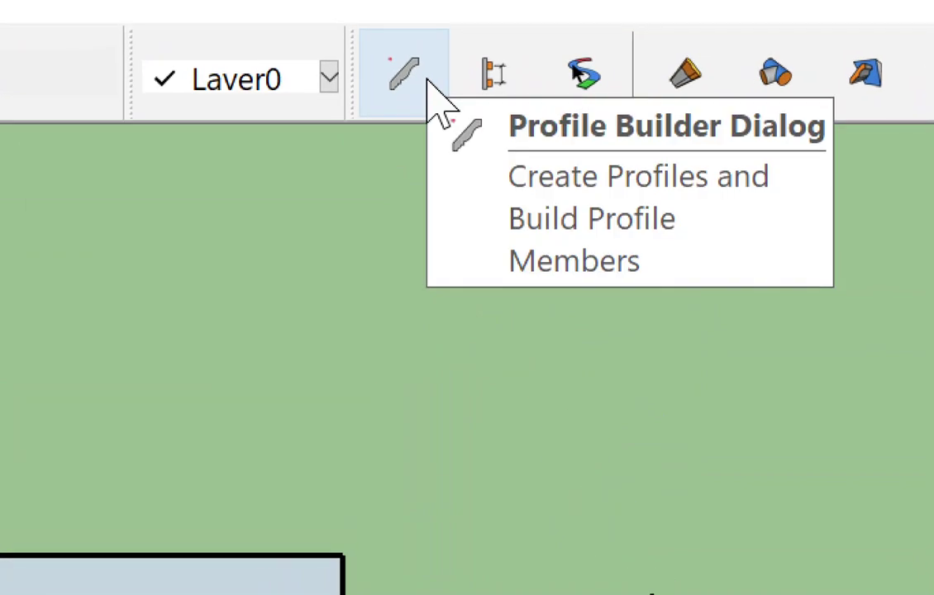
Step: In Profile Builder 2, add the 0.0120 m octagon as a new profile named DB12
click(428, 83)
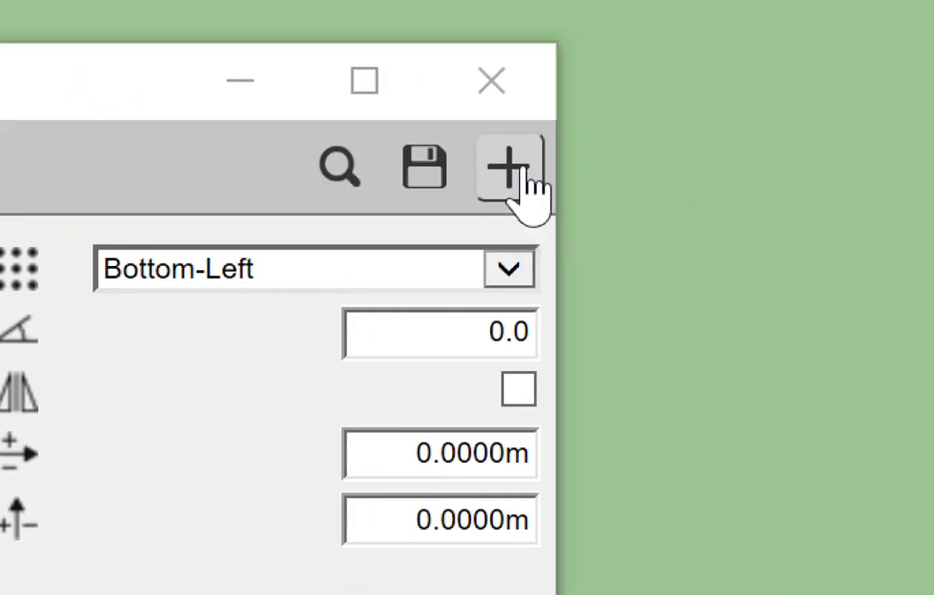
click(513, 169)
text(DB12)
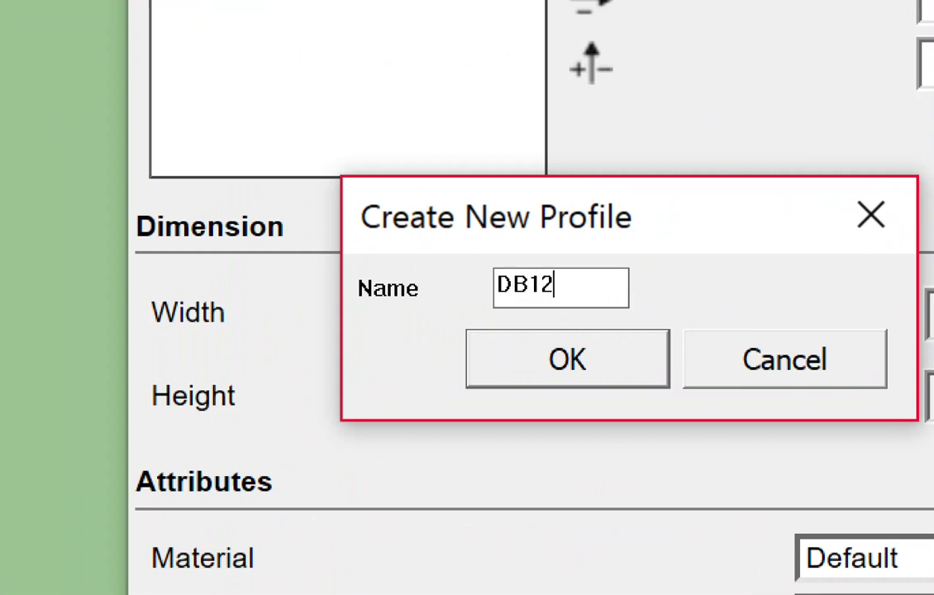
click(529, 359)
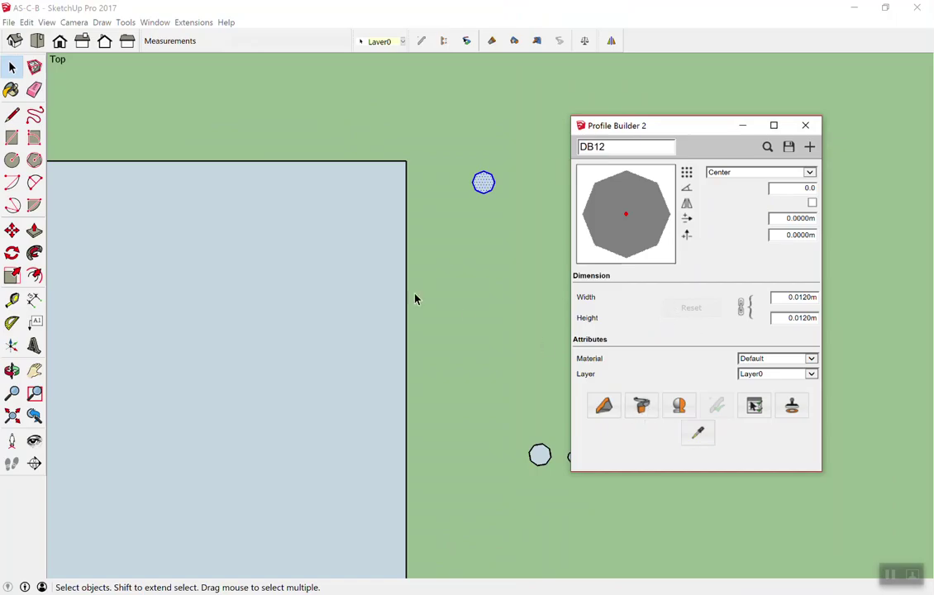
scroll(247, 248, down, 2)
scroll(211, 283, up, 1)
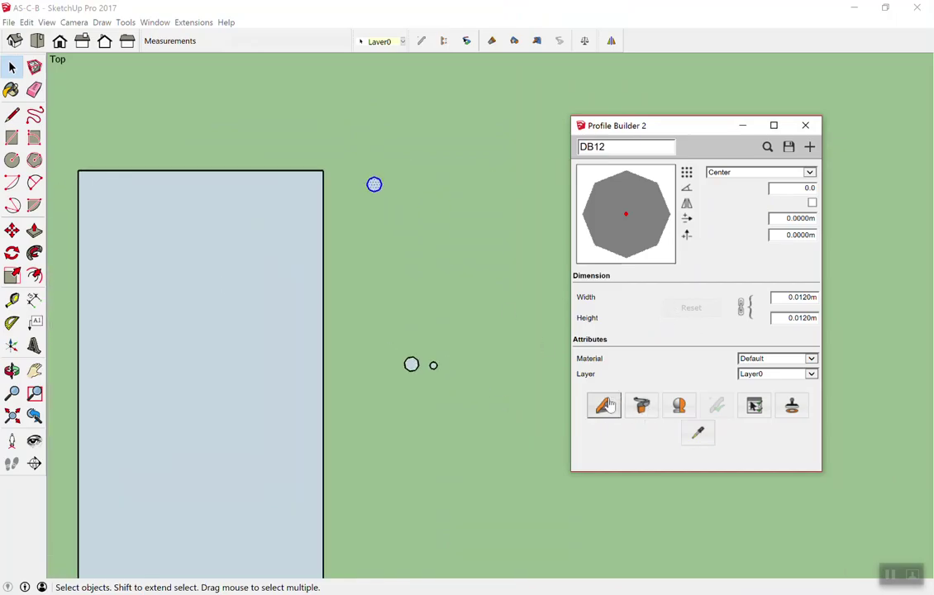
Step: Draw a straight 1 m bar using the DB12 profile
click(608, 405)
scroll(141, 264, down, 3)
click(295, 230)
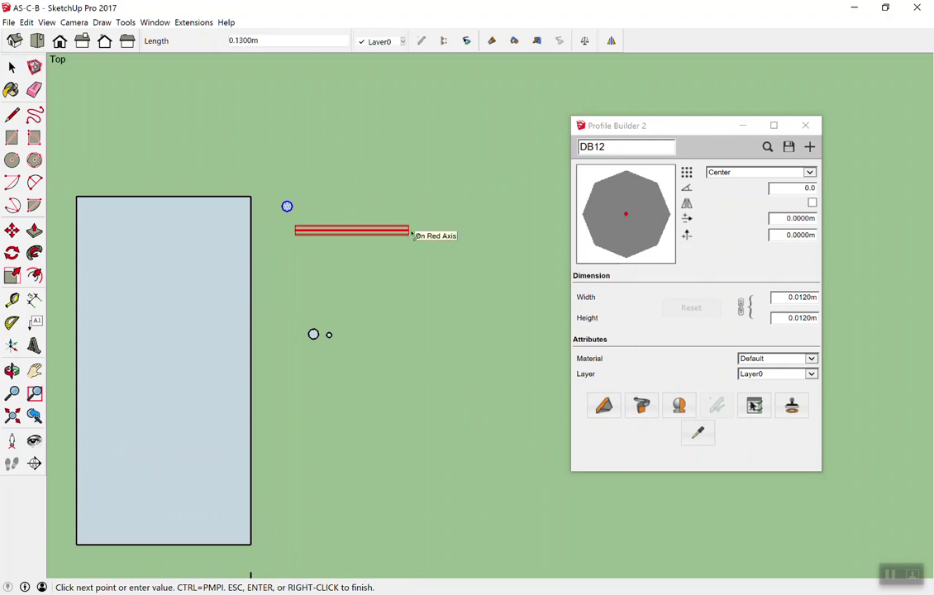
text(1)
key(Return)
key(space)
Step: Move the Profile Builder window up and right and view the bar from the top
scroll(259, 300, down, 2)
scroll(264, 284, up, 2)
mouse_move(265, 283)
middle_down()
mouse_move(416, 123)
mouse_move(263, 305)
mouse_move(295, 183)
mouse_move(172, 353)
mouse_move(288, 247)
mouse_move(292, 267)
mouse_move(252, 319)
mouse_move(355, 308)
mouse_move(329, 96)
mouse_move(302, 288)
mouse_move(356, 202)
middle_up()
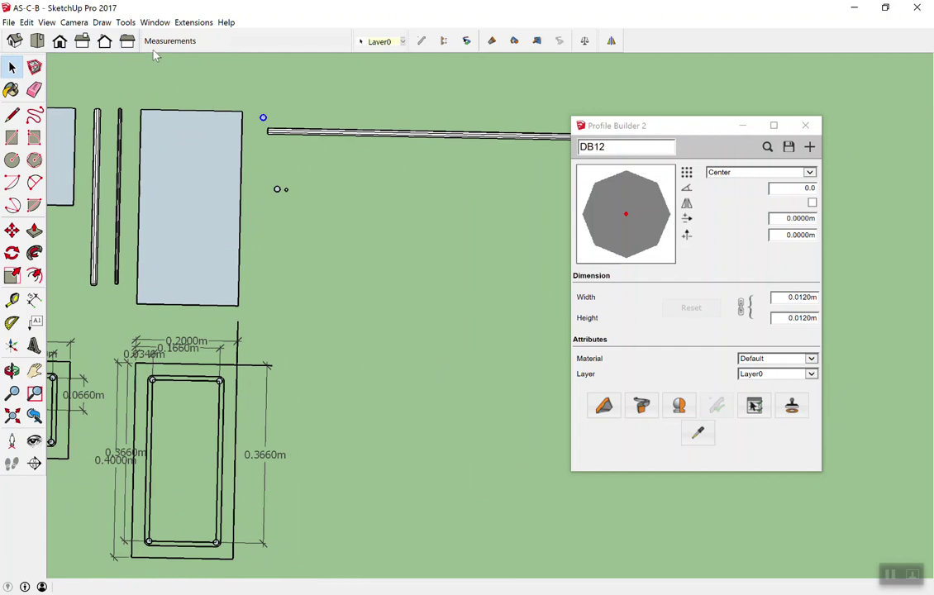
drag(682, 126, 764, 88)
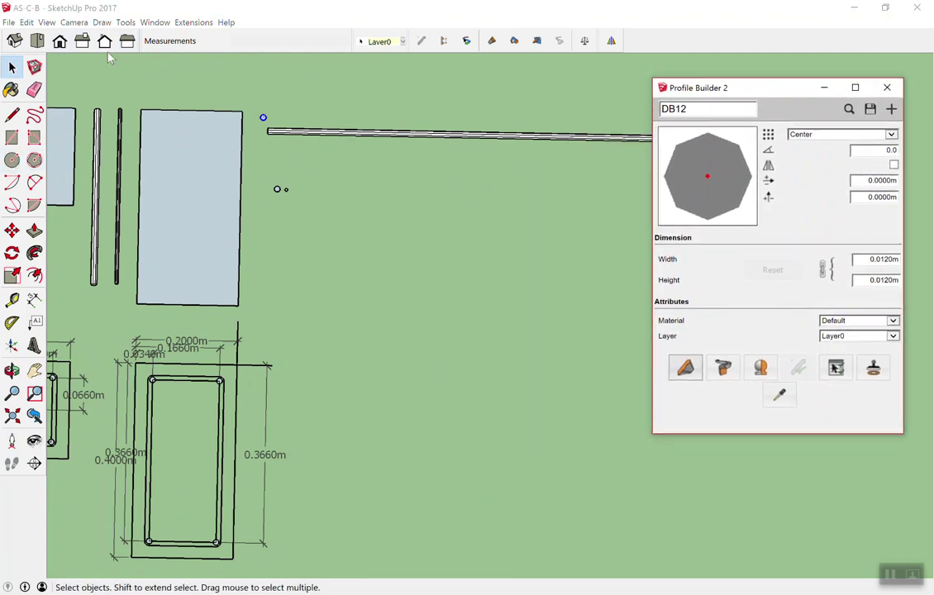
click(36, 40)
Step: Draw the L path with Line: a vertical leg, a horizontal leg, and a short hook with return
scroll(409, 172, up, 1)
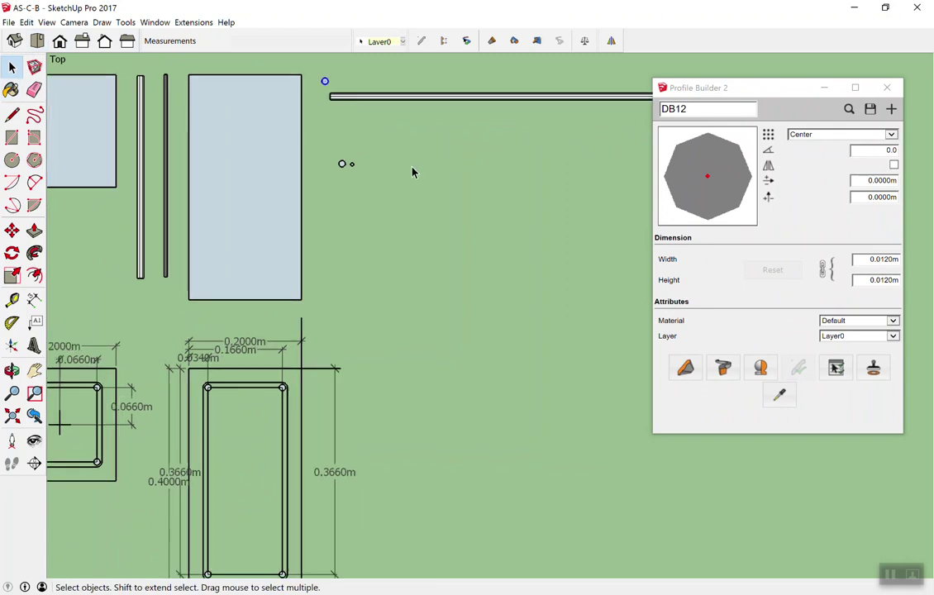
key(l)
click(401, 116)
click(400, 290)
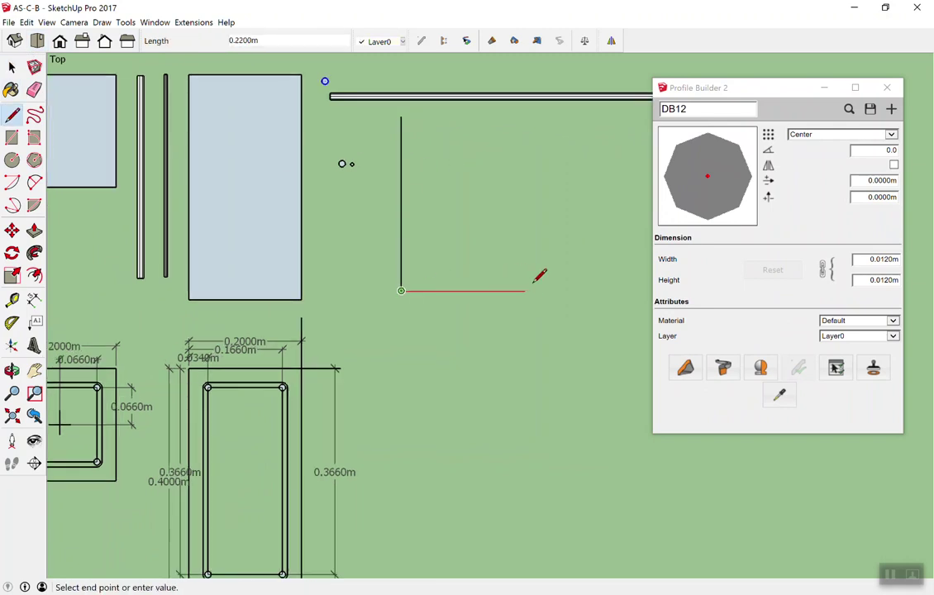
click(519, 290)
click(518, 279)
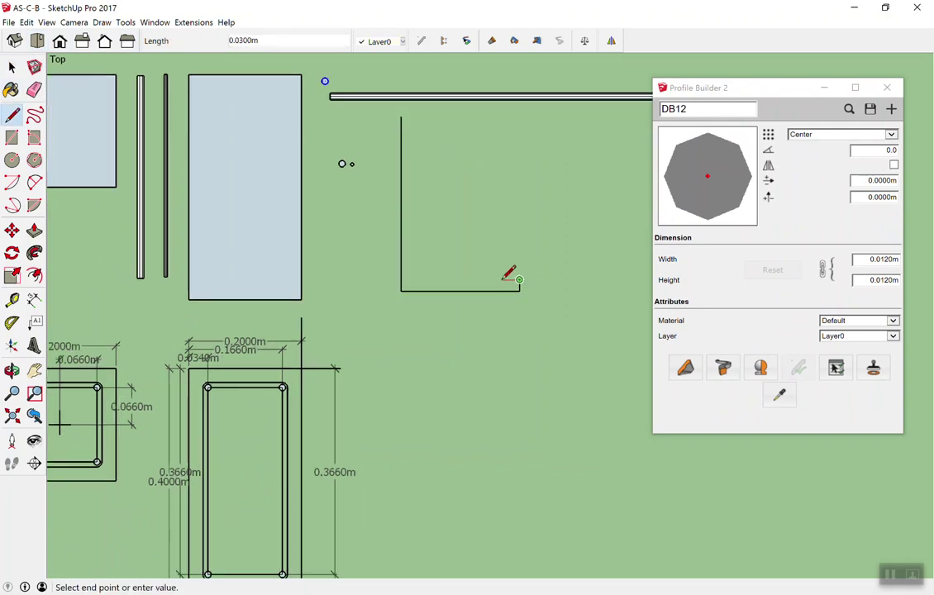
click(503, 279)
key(space)
Step: Round the bottom corner of the L with a 2-Point Arc
scroll(442, 289, up, 3)
scroll(372, 274, up, 3)
scroll(332, 276, up, 2)
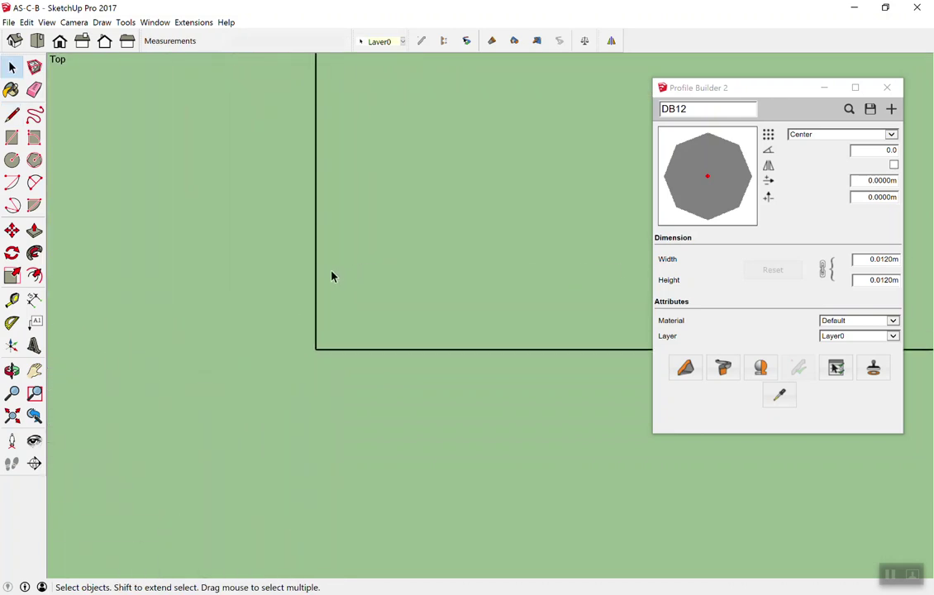
key(shift+p)
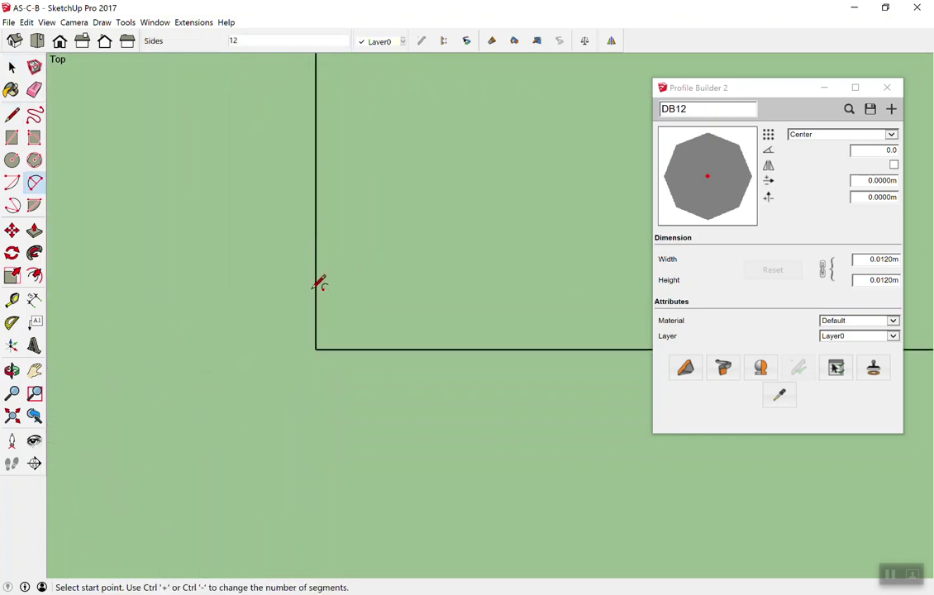
click(316, 306)
click(357, 349)
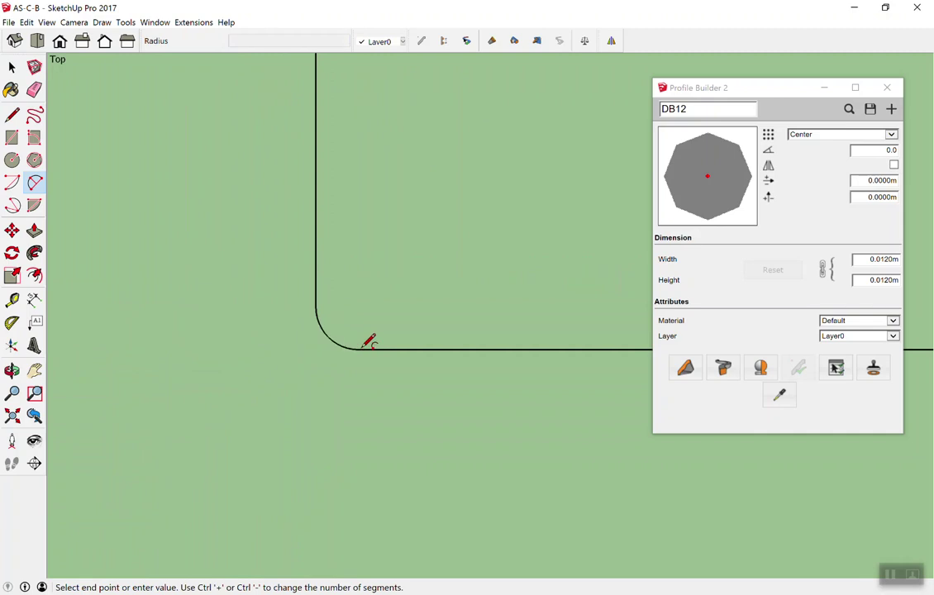
Step: Round the hook's upper and lower corners with 2-Point Arcs
scroll(195, 254, down, 2)
scroll(199, 251, down, 3)
scroll(475, 239, up, 3)
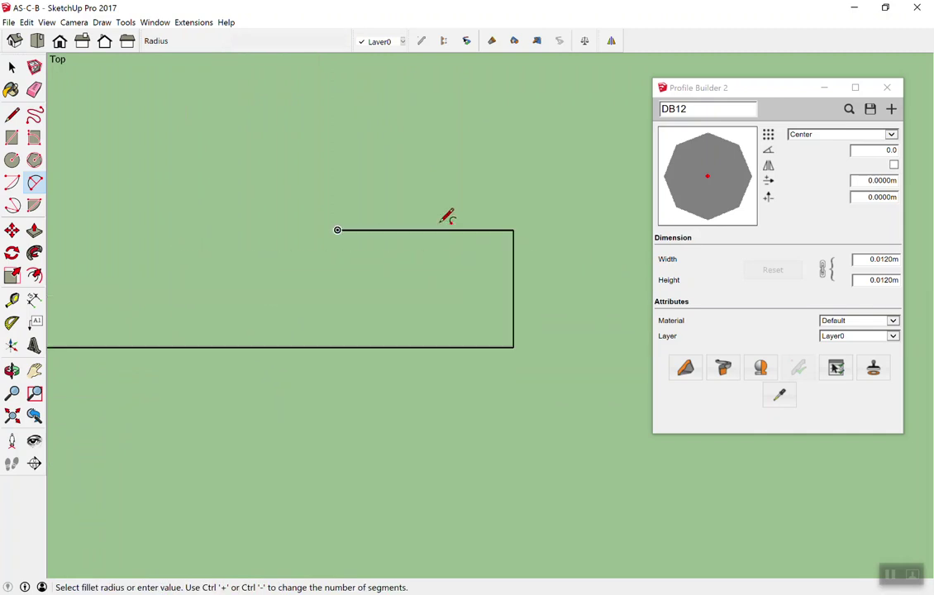
click(466, 230)
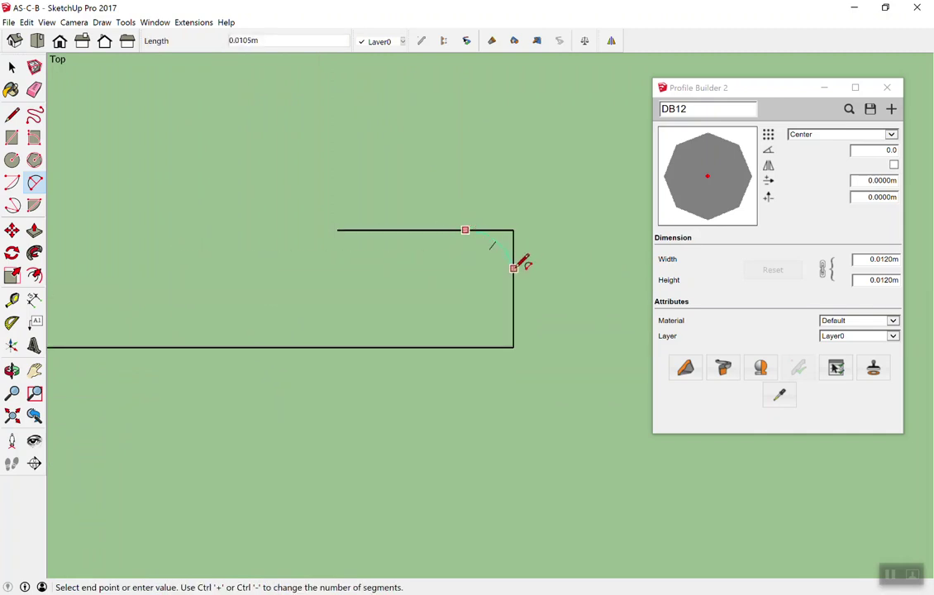
click(513, 277)
click(520, 296)
click(513, 303)
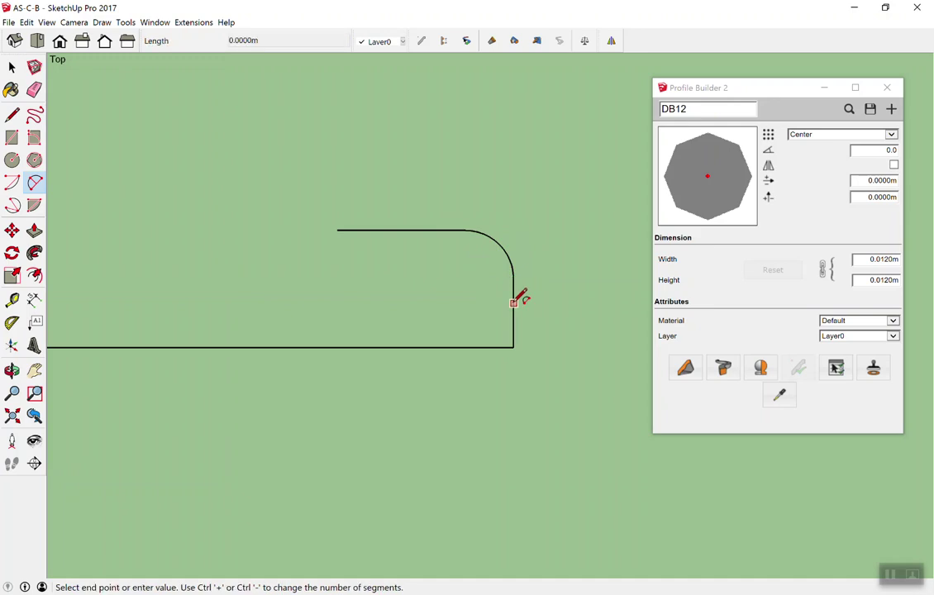
click(468, 347)
click(464, 343)
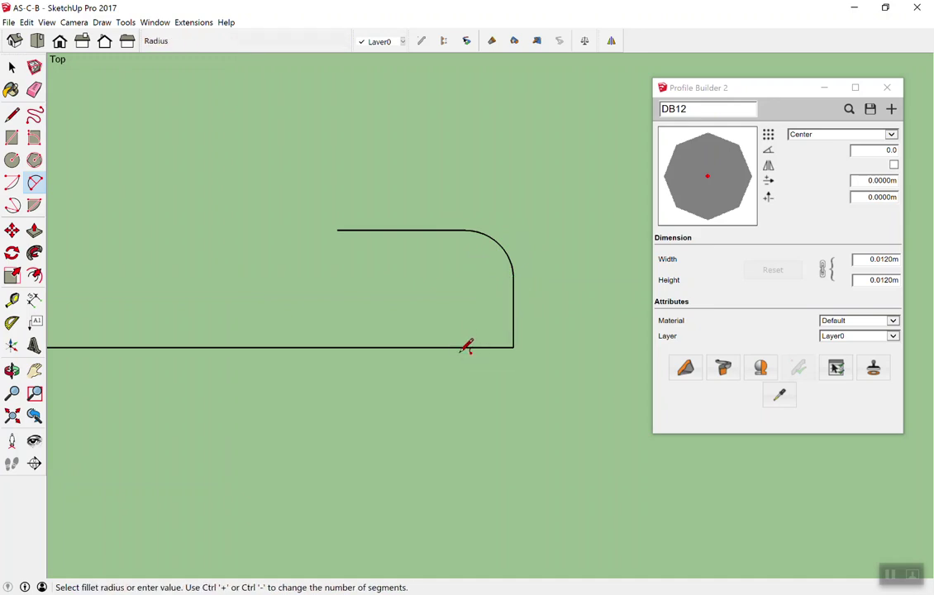
click(515, 302)
click(516, 285)
key(space)
scroll(522, 312, down, 1)
scroll(523, 312, up, 1)
Step: Erase the leftover corner lines and face, then return to the Select tool
key(e)
drag(508, 329, 501, 347)
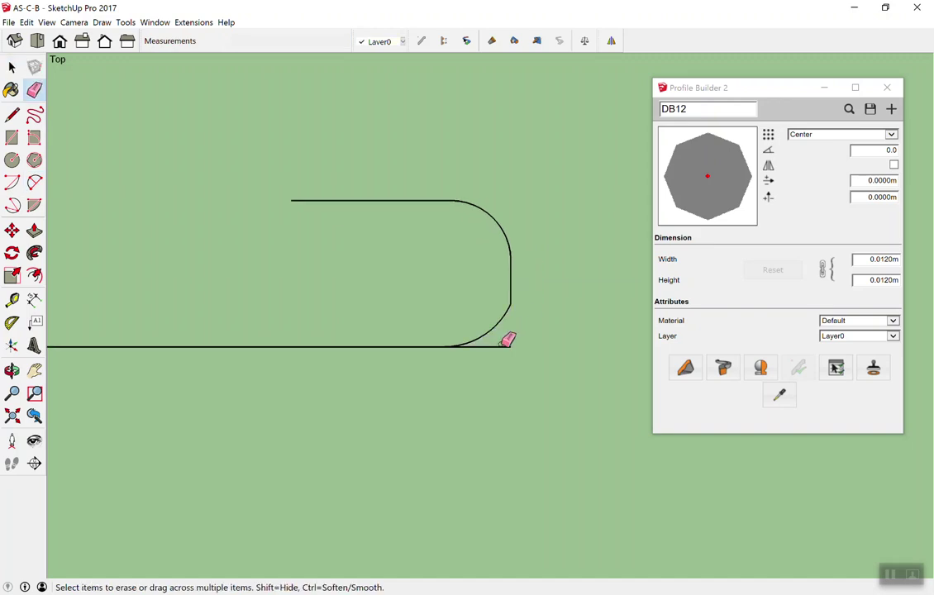
scroll(506, 297, down, 2)
scroll(516, 244, down, 3)
scroll(513, 215, down, 1)
key(alt+space)
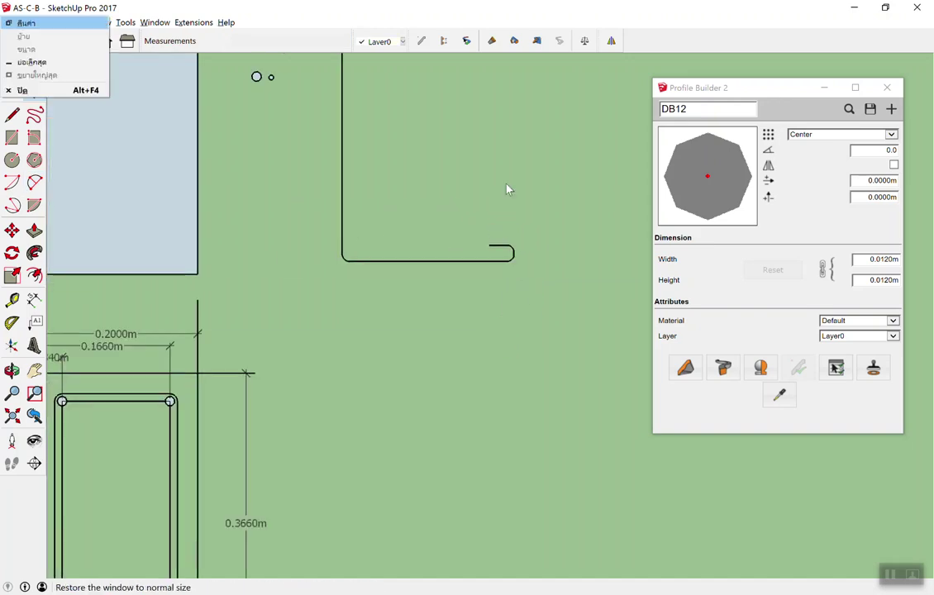
key(Escape)
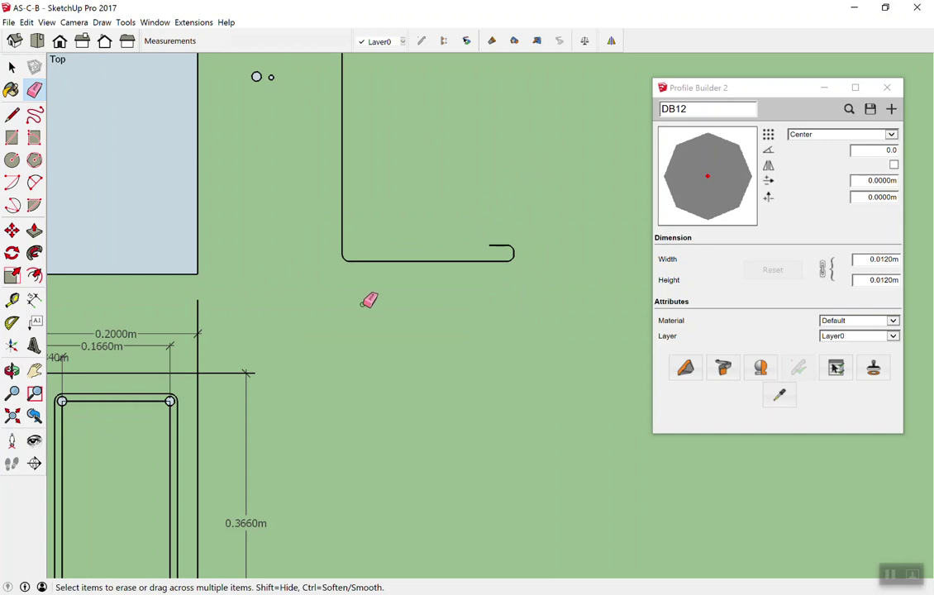
key(space)
Step: Select the hooked path and sweep the DB12 profile along it with Build along path
drag(301, 324, 302, 322)
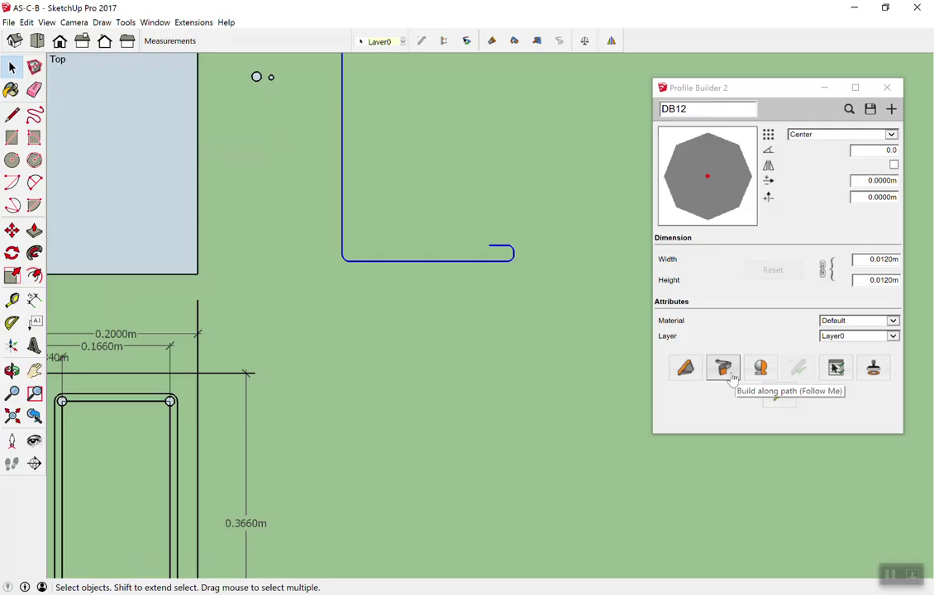
click(723, 376)
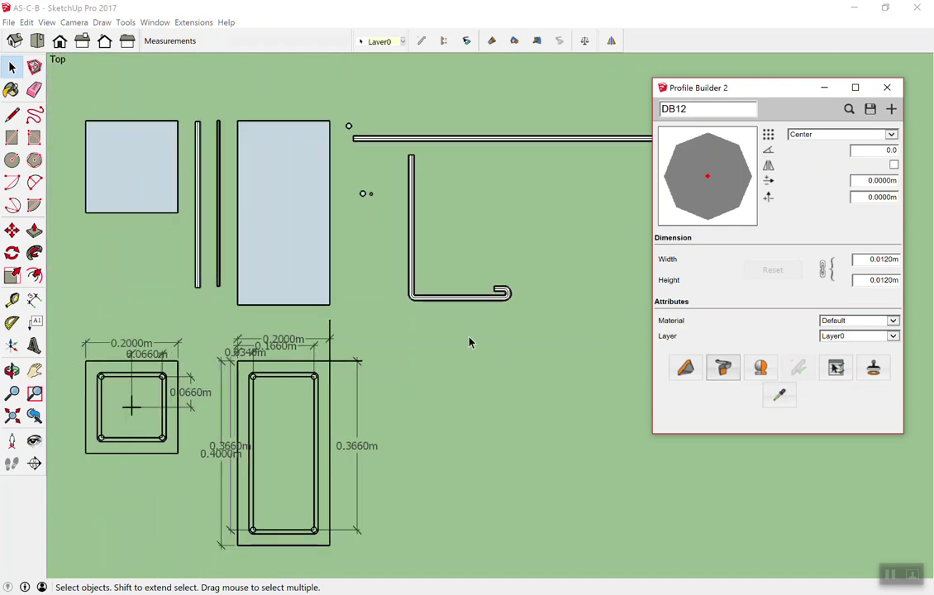
scroll(418, 192, up, 2)
scroll(396, 213, up, 2)
scroll(381, 210, up, 1)
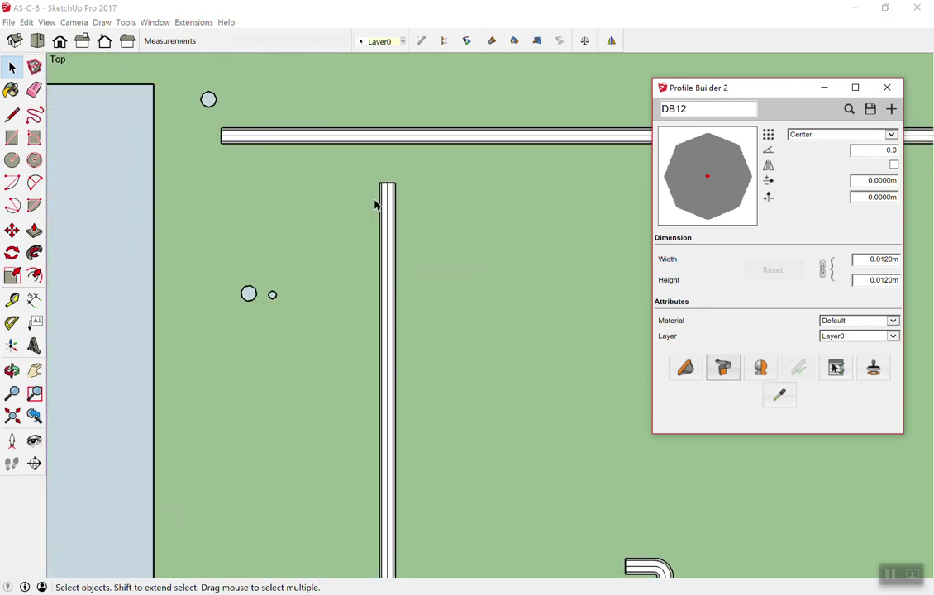
scroll(248, 182, down, 1)
scroll(293, 199, down, 2)
Step: Open PB Quantifier and select the stirrup to report one DB12 member 0.559 m long
click(334, 257)
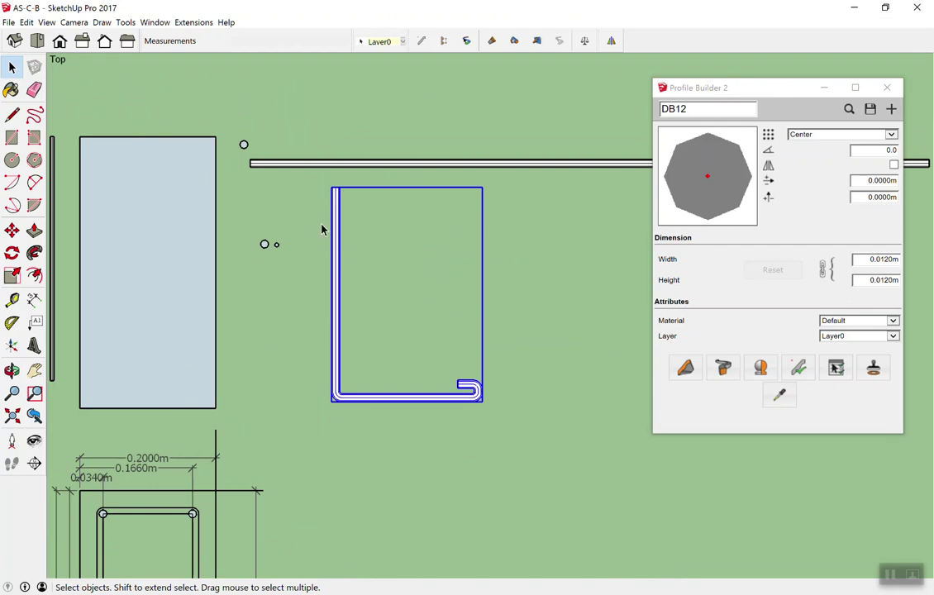
scroll(322, 230, up, 2)
scroll(327, 236, down, 2)
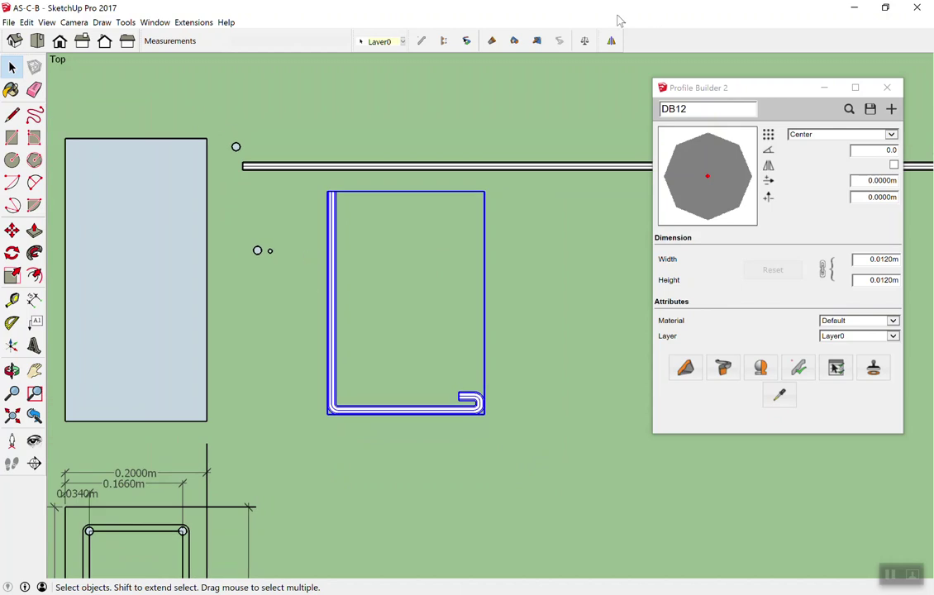
click(514, 41)
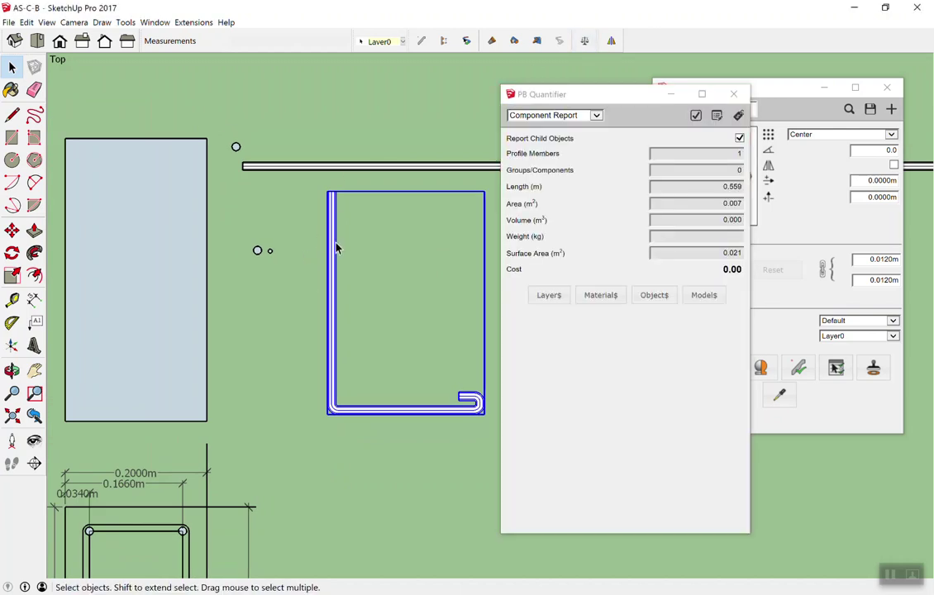
click(437, 229)
click(332, 228)
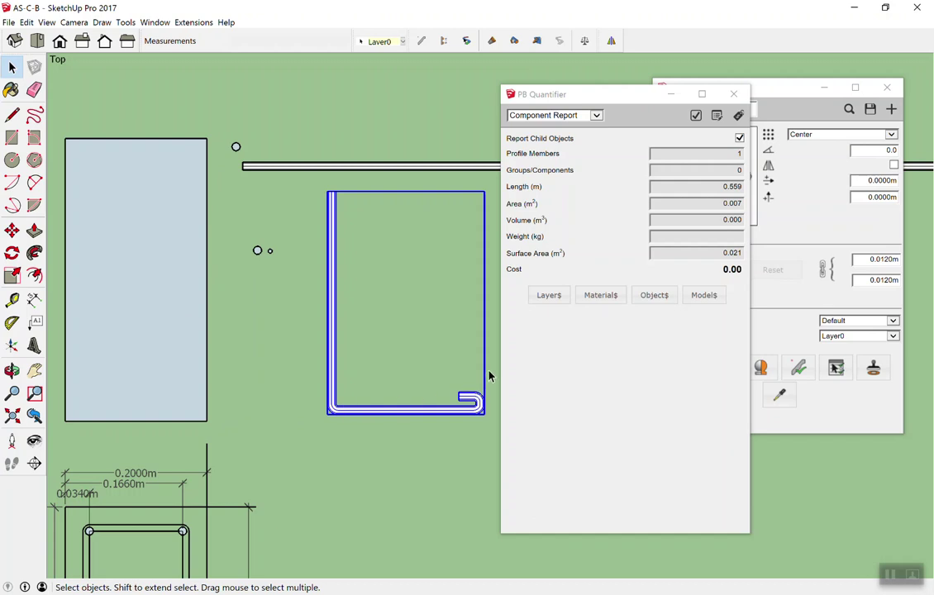
Step: Close the PB Quantifier report and delete the short stray vertical line from the column section
click(733, 94)
scroll(529, 212, down, 2)
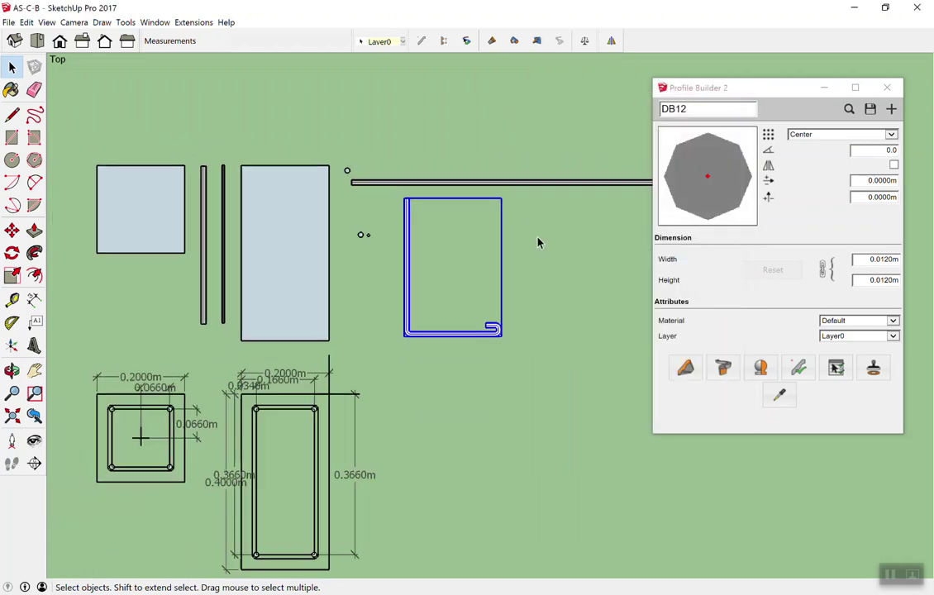
scroll(508, 224, down, 2)
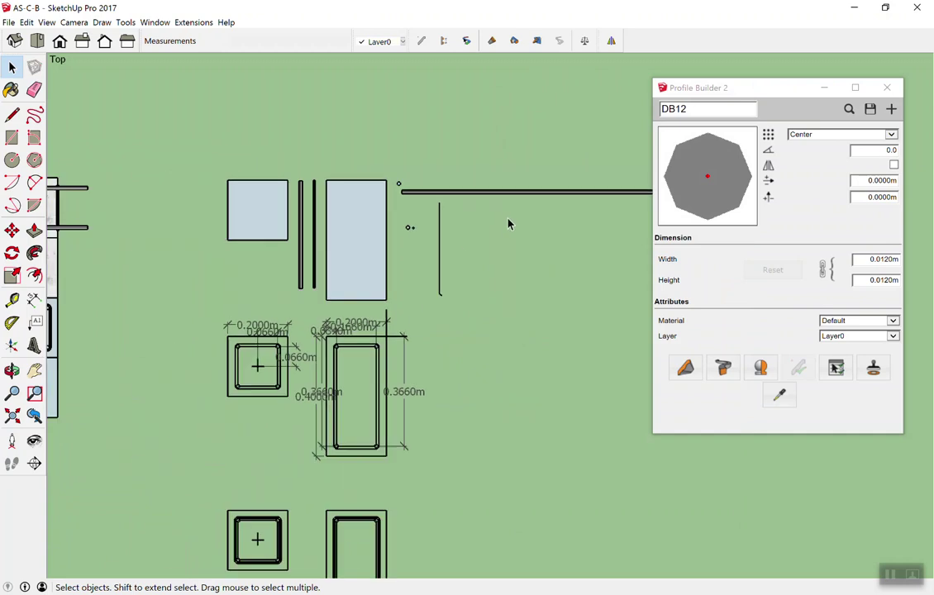
scroll(467, 246, up, 2)
scroll(460, 333, up, 2)
click(461, 329)
key(Delete)
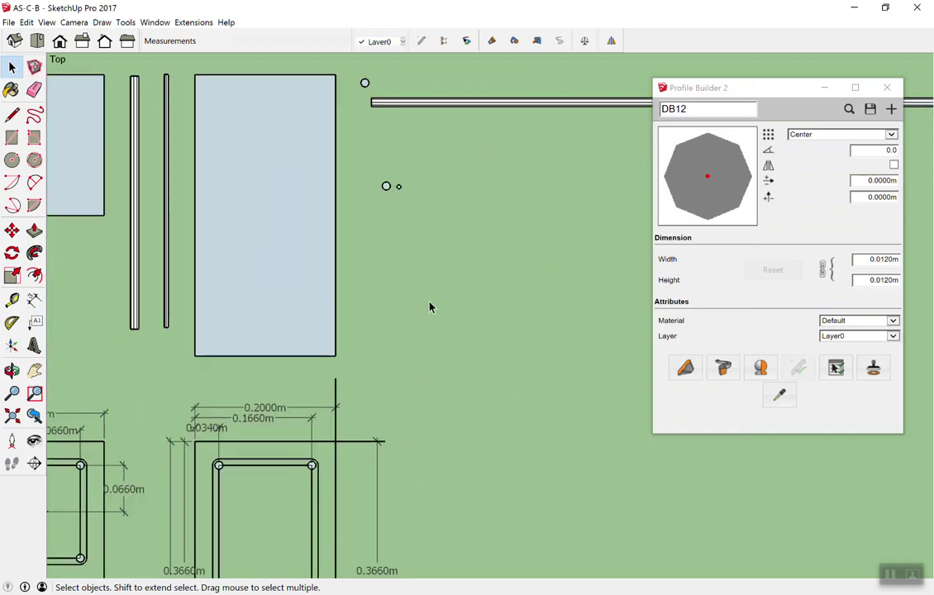
scroll(146, 73, up, 1)
scroll(181, 100, up, 2)
scroll(181, 93, up, 2)
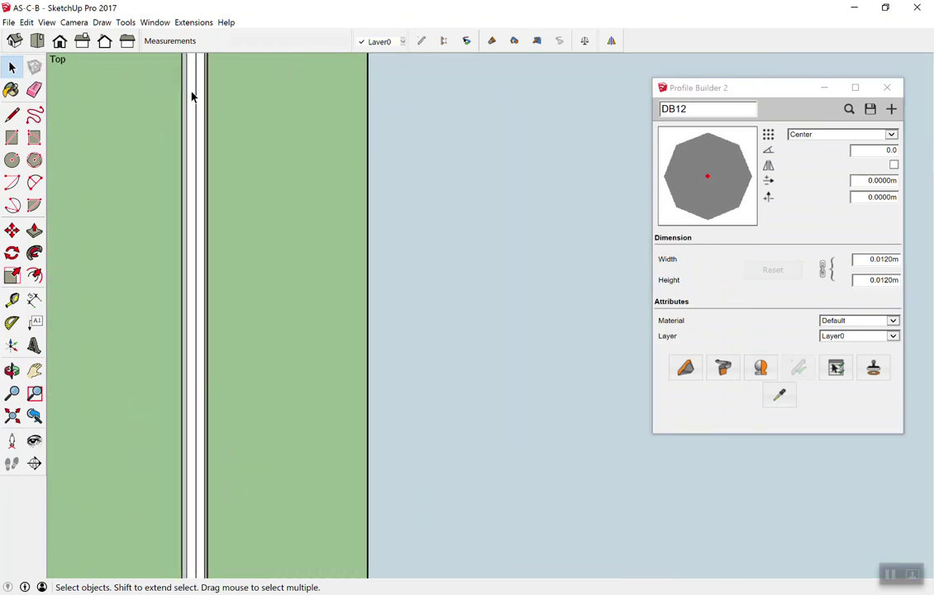
scroll(207, 104, down, 1)
scroll(369, 138, down, 2)
scroll(423, 102, down, 2)
scroll(354, 274, down, 2)
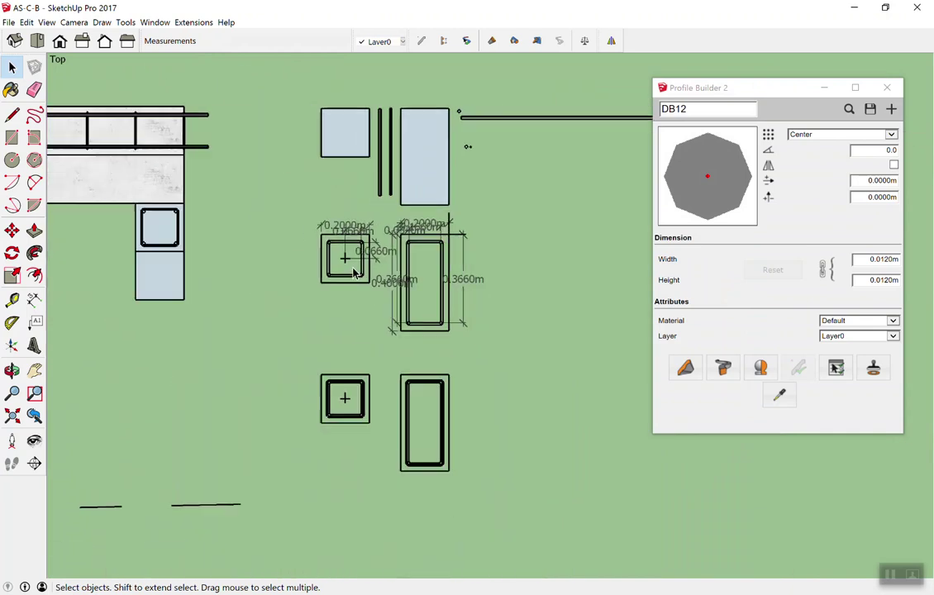
scroll(352, 265, up, 2)
scroll(331, 227, up, 2)
scroll(243, 169, up, 3)
scroll(273, 169, up, 2)
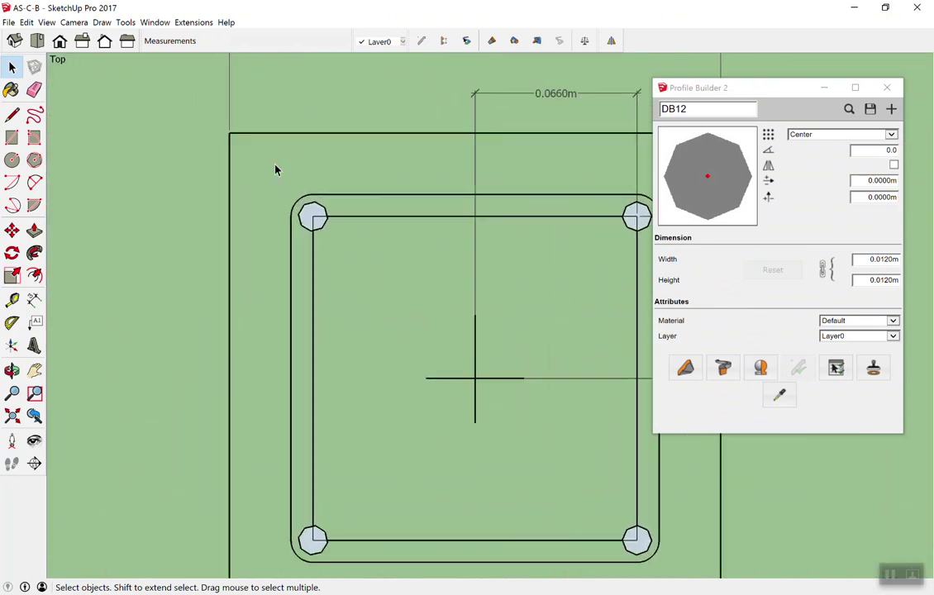
scroll(276, 169, down, 2)
scroll(263, 198, up, 1)
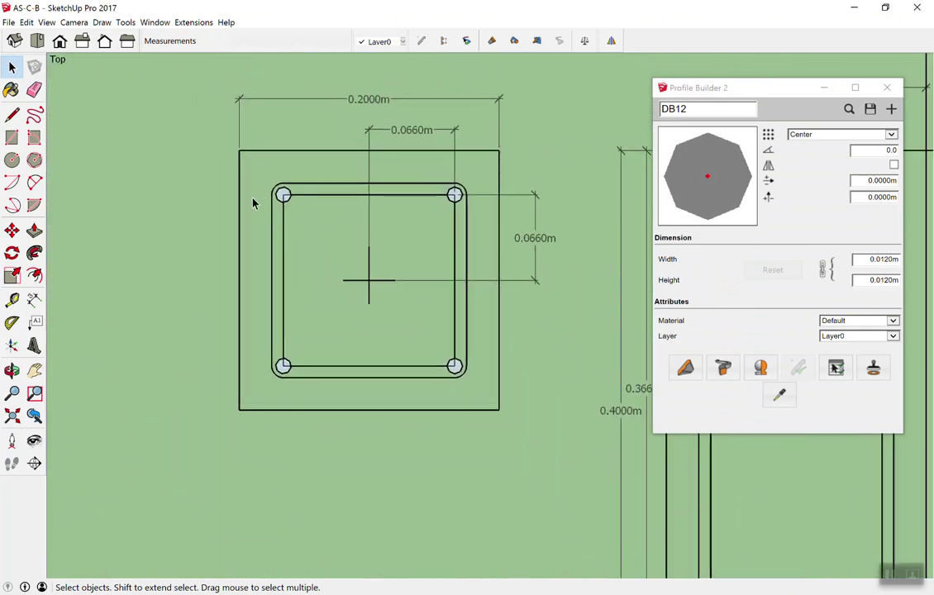
Step: Close Profile Builder and place a copy of the In Model ปลอกเสา stirrup above the square section
click(886, 87)
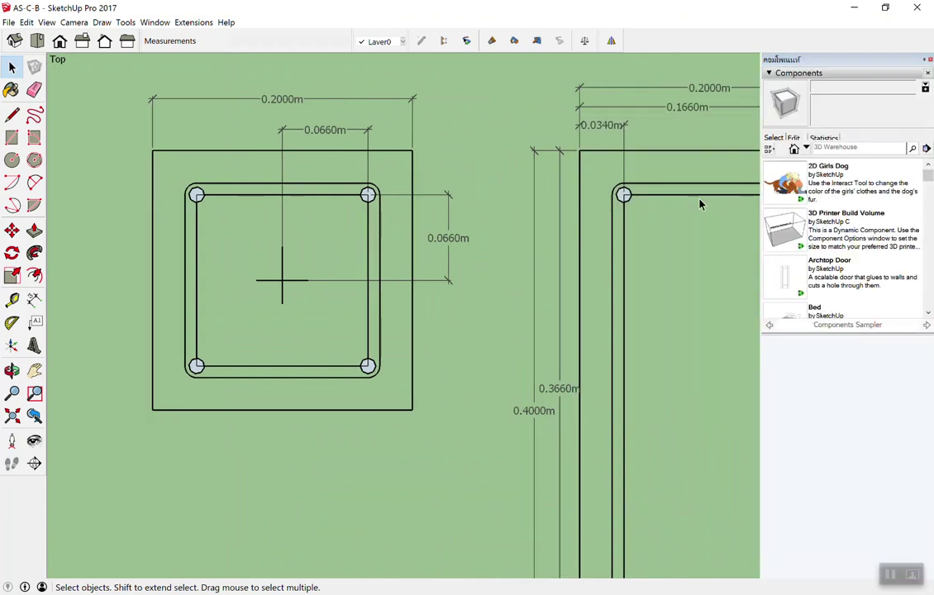
click(794, 151)
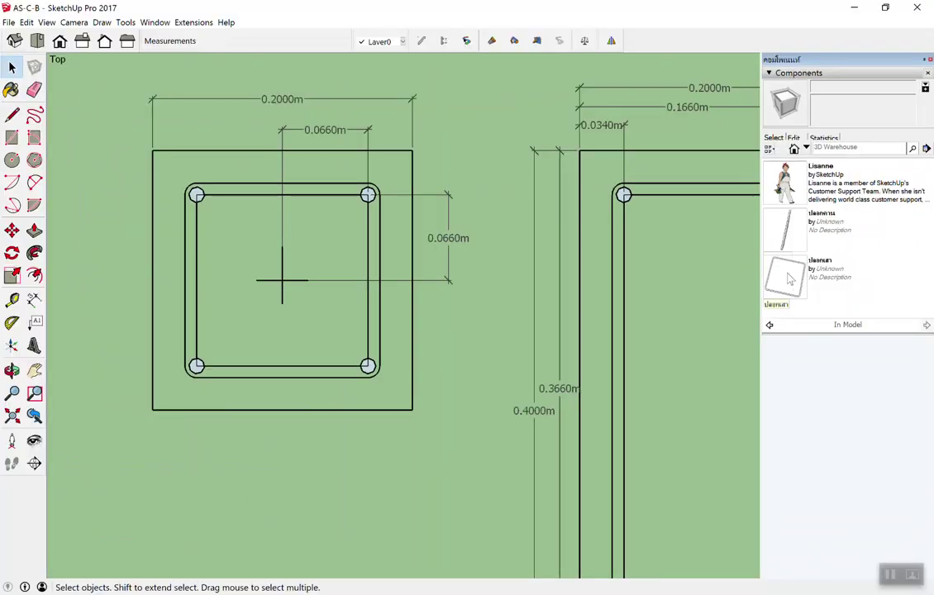
click(784, 276)
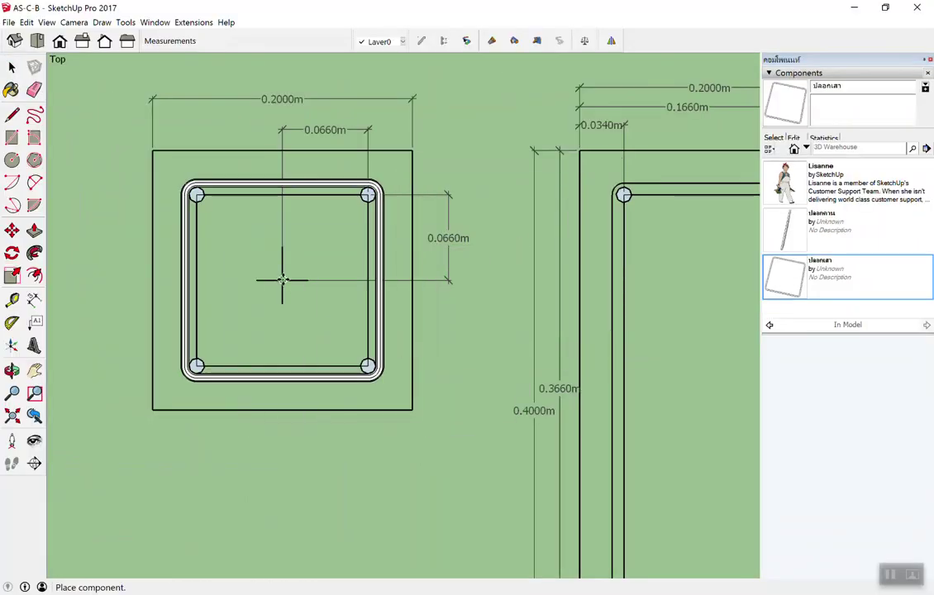
scroll(282, 280, down, 3)
scroll(323, 322, down, 3)
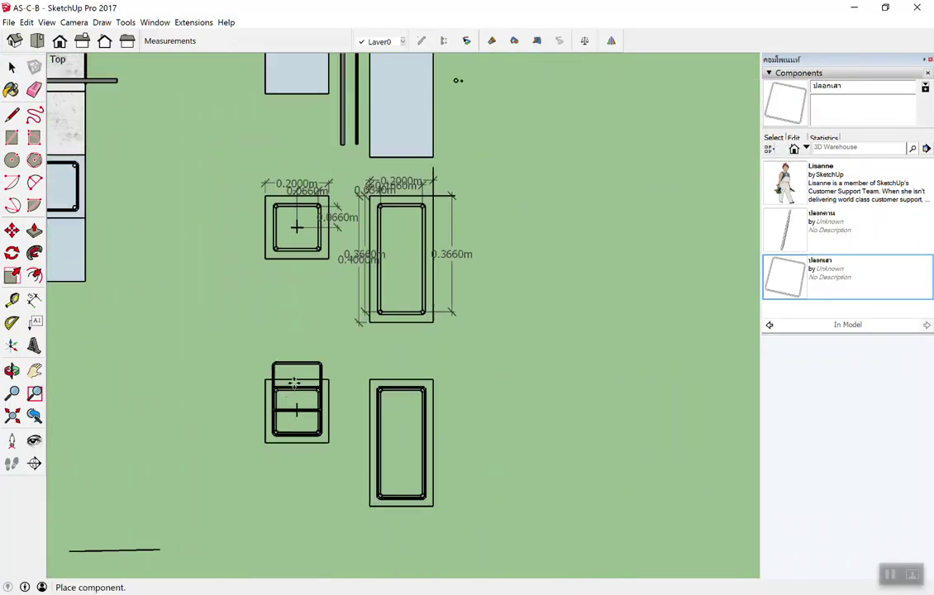
scroll(296, 397, up, 3)
scroll(293, 440, up, 2)
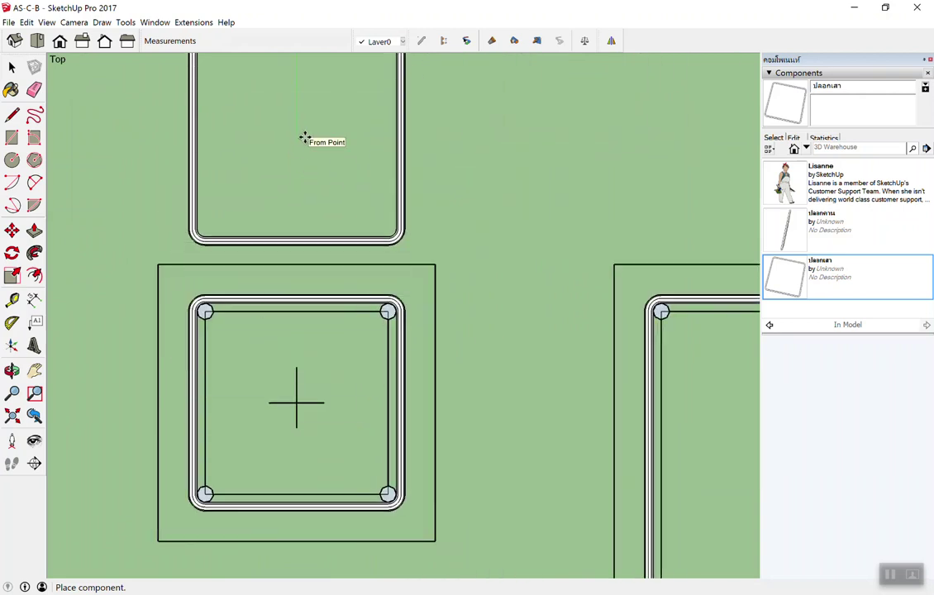
click(304, 138)
scroll(303, 146, down, 2)
Step: Delete the extra ปลอกเสา stirrup copy placed above the square section
key(space)
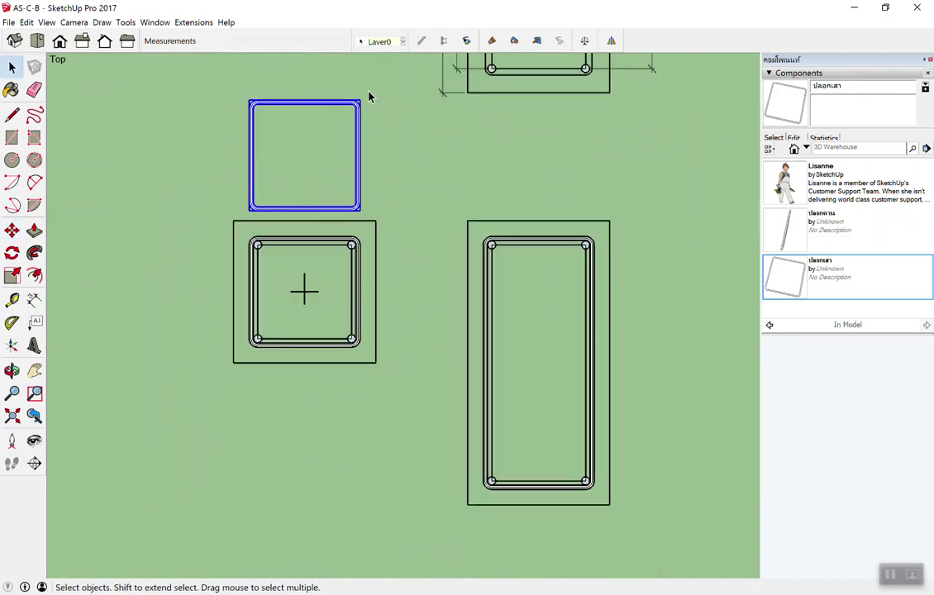
key(Delete)
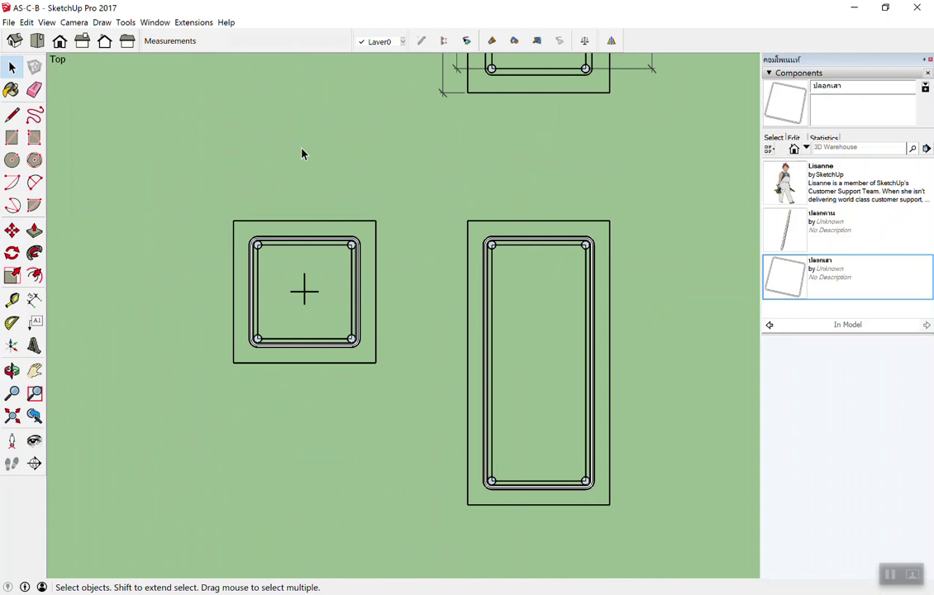
scroll(291, 475, down, 2)
scroll(311, 212, up, 1)
scroll(362, 419, down, 1)
scroll(318, 183, up, 1)
scroll(309, 275, down, 2)
scroll(307, 147, up, 2)
scroll(289, 132, up, 2)
scroll(248, 144, up, 3)
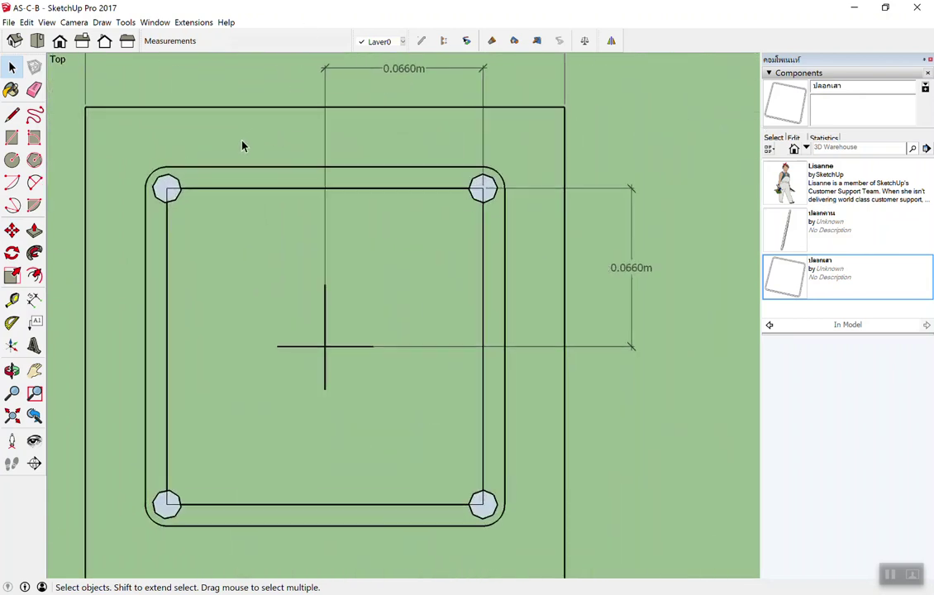
scroll(243, 124, down, 2)
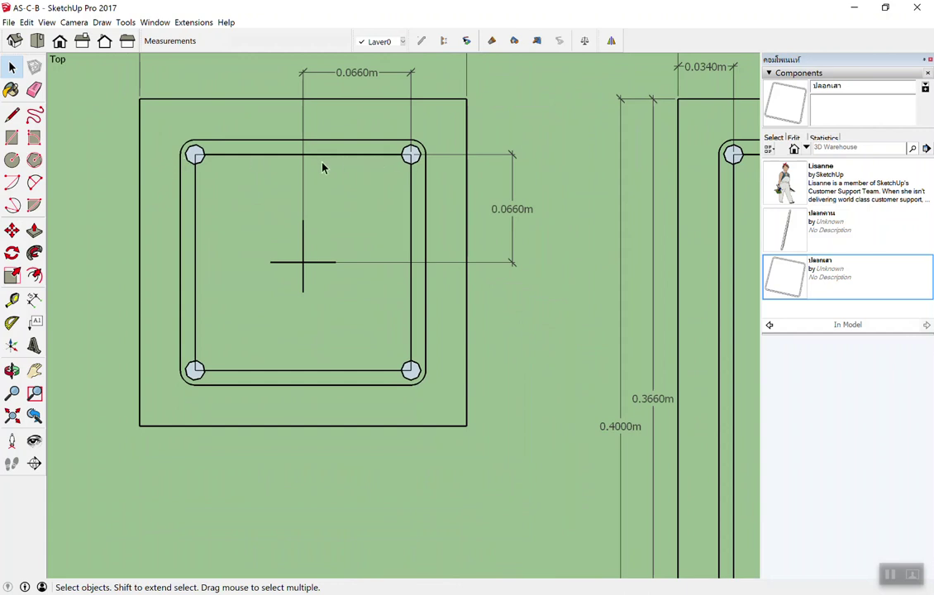
Step: Select the outer rounded rectangle path of the square column section
scroll(247, 157, up, 1)
scroll(249, 143, up, 1)
click(251, 141)
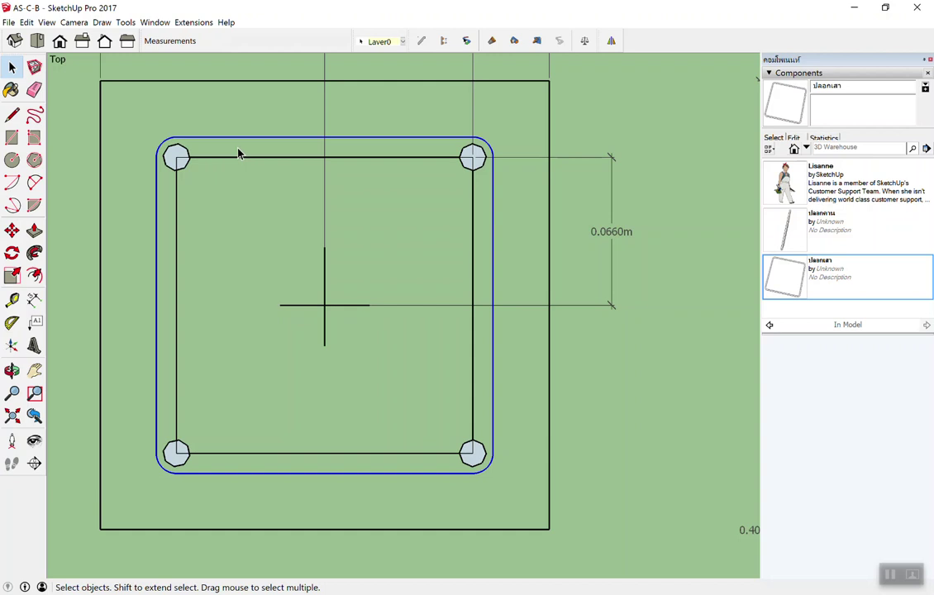
Step: Reselect the rounded rectangle path and open Profile Builder 2
click(370, 151)
click(379, 144)
click(421, 41)
scroll(423, 219, down, 2)
scroll(447, 412, down, 3)
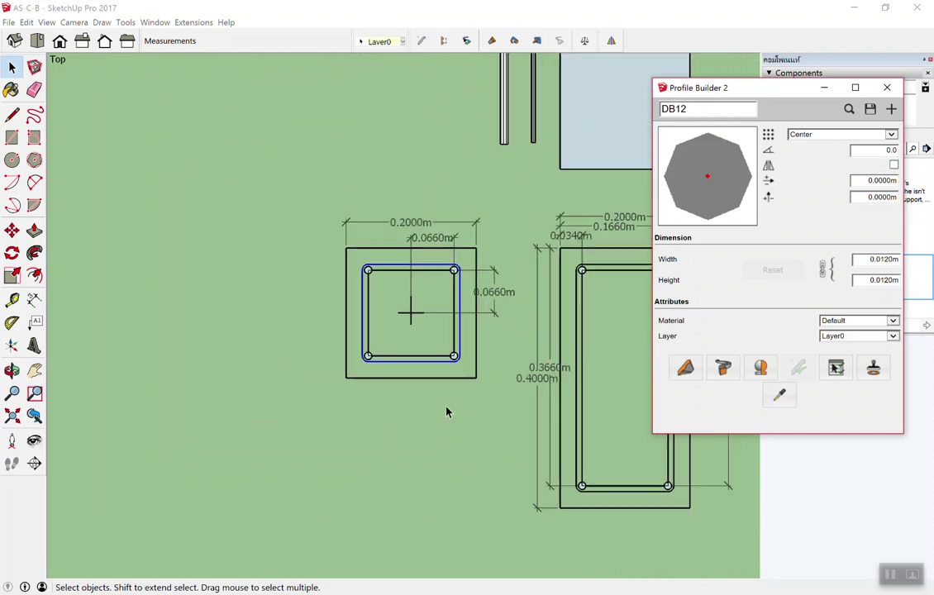
scroll(447, 411, down, 2)
scroll(463, 248, up, 4)
scroll(496, 273, up, 3)
scroll(554, 407, up, 2)
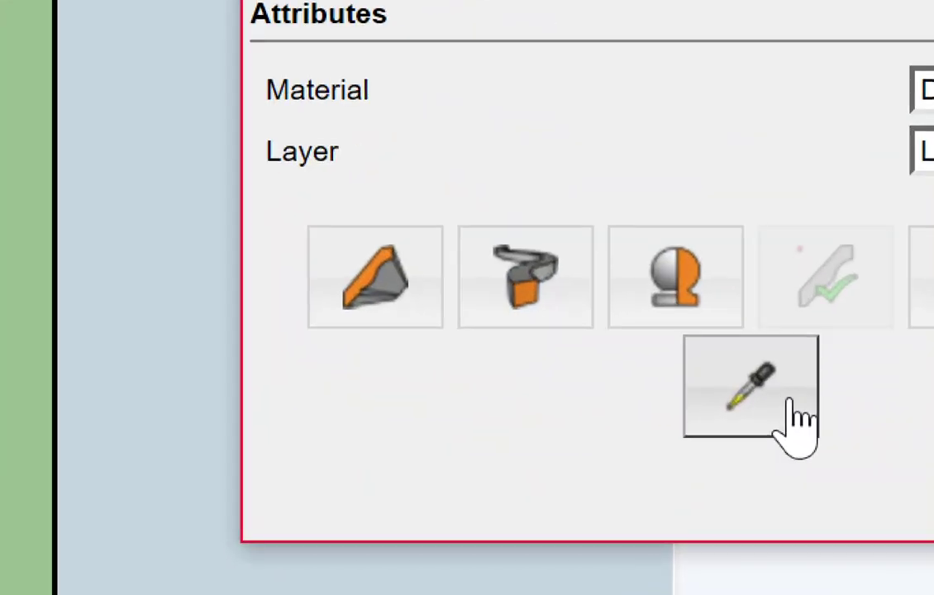
Step: Copy the RB6mm profile (0.0060 m, layer RB6mm) from an existing member with the eyedropper
click(789, 401)
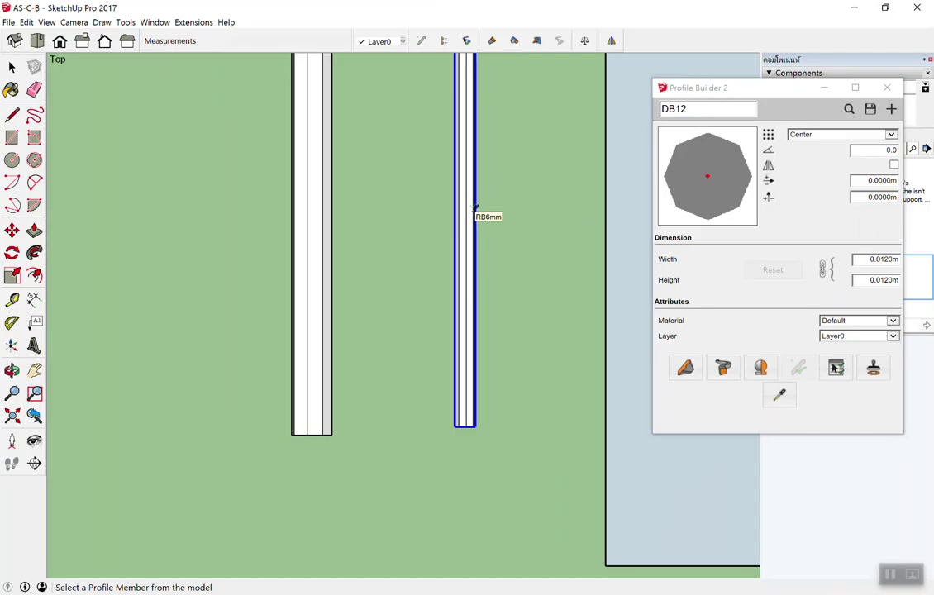
click(474, 210)
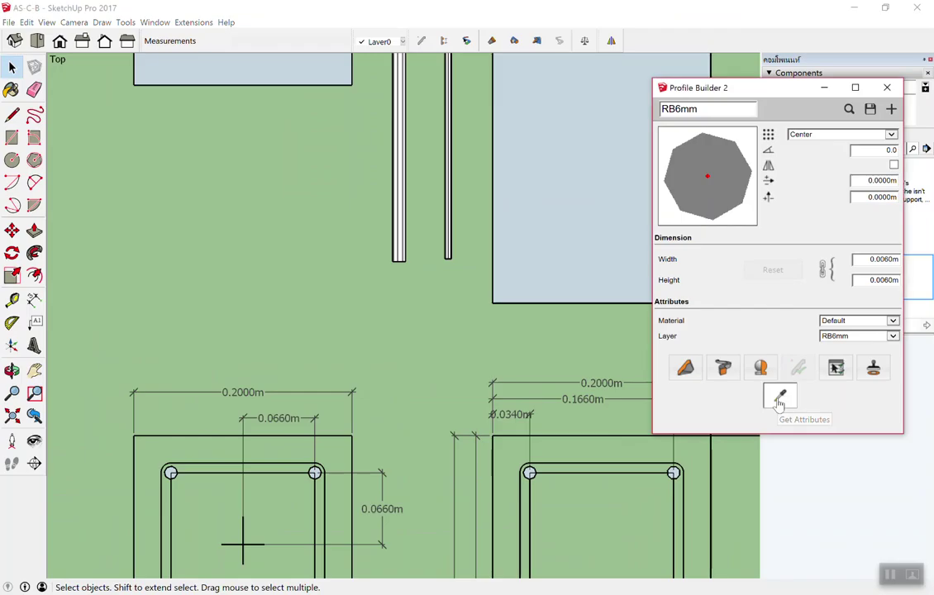
click(781, 392)
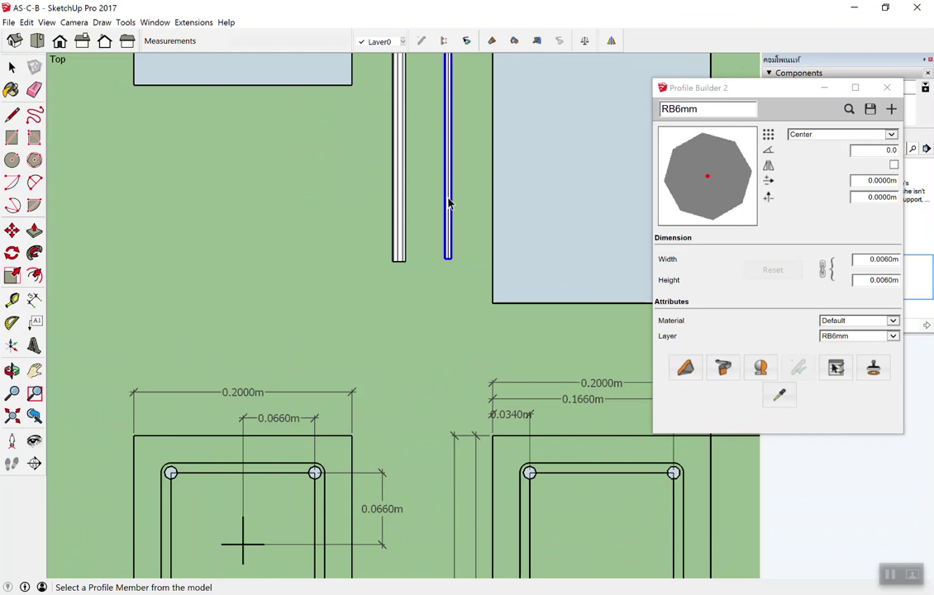
Step: Build an RB6mm stirrup along the rounded rectangle path using the picked attributes
click(446, 202)
scroll(333, 378, down, 3)
scroll(333, 377, up, 3)
scroll(326, 401, up, 2)
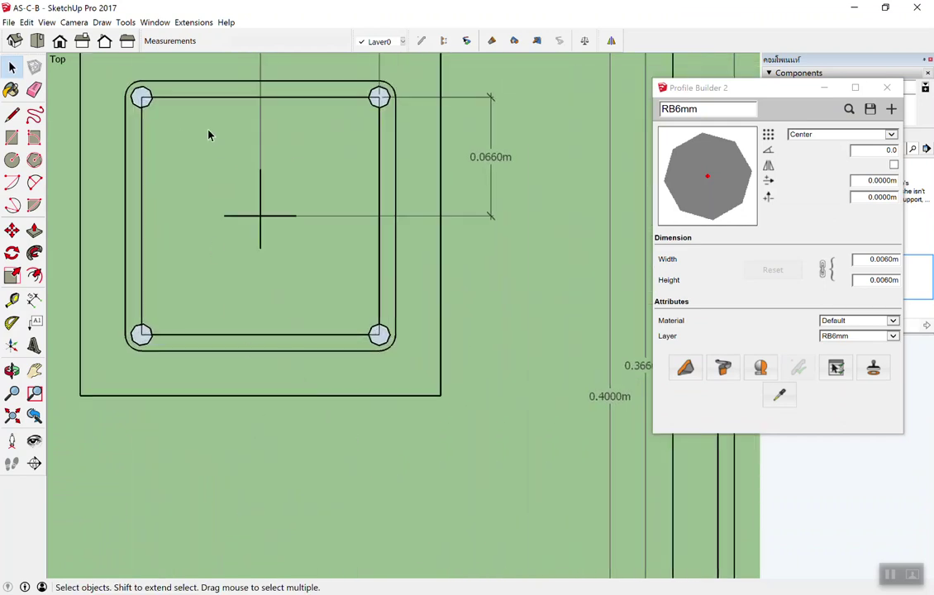
click(214, 84)
scroll(230, 146, down, 2)
scroll(276, 110, up, 2)
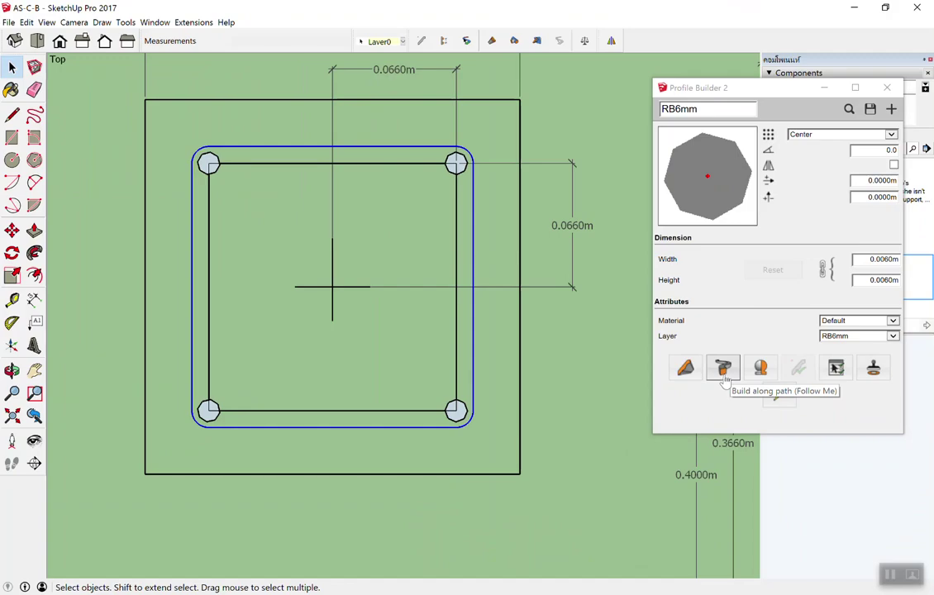
click(722, 371)
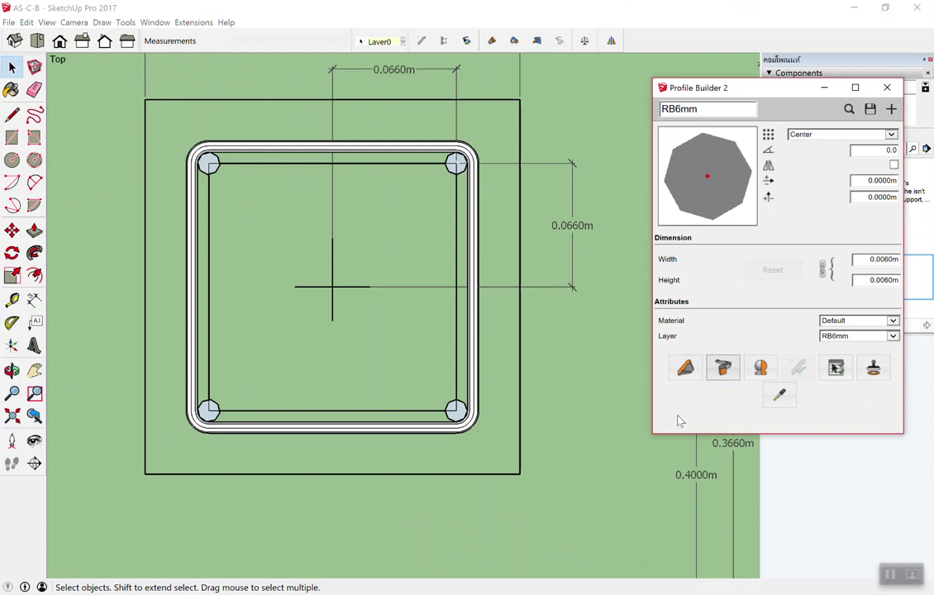
Step: Select the new stirrup to check it sits on layer RB6mm
scroll(678, 420, down, 2)
click(466, 224)
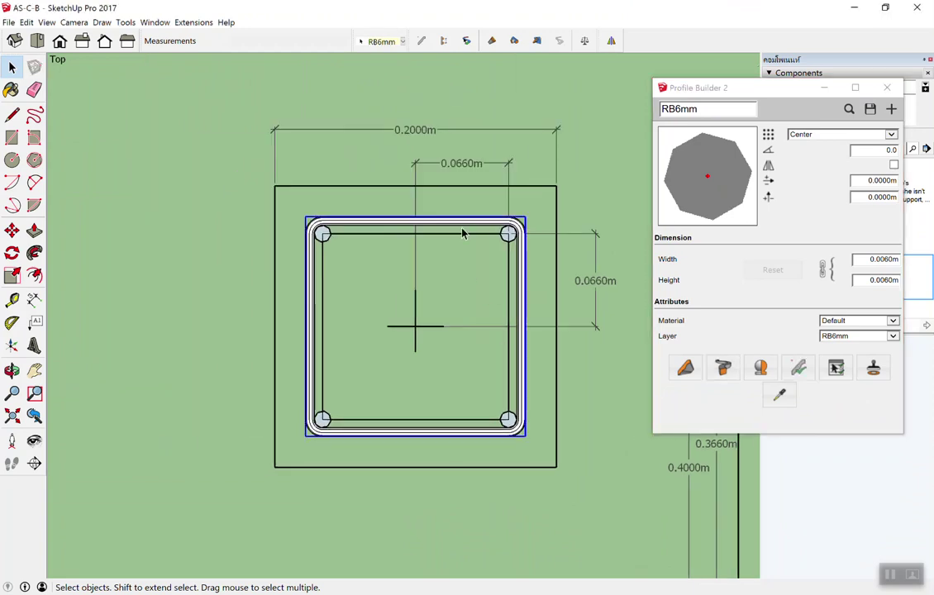
click(569, 188)
scroll(367, 271, down, 4)
scroll(319, 330, up, 3)
click(361, 308)
click(310, 279)
Step: Pick up the RB6mm profile from the existing bar with Profile Builder's eyedropper
scroll(285, 314, down, 2)
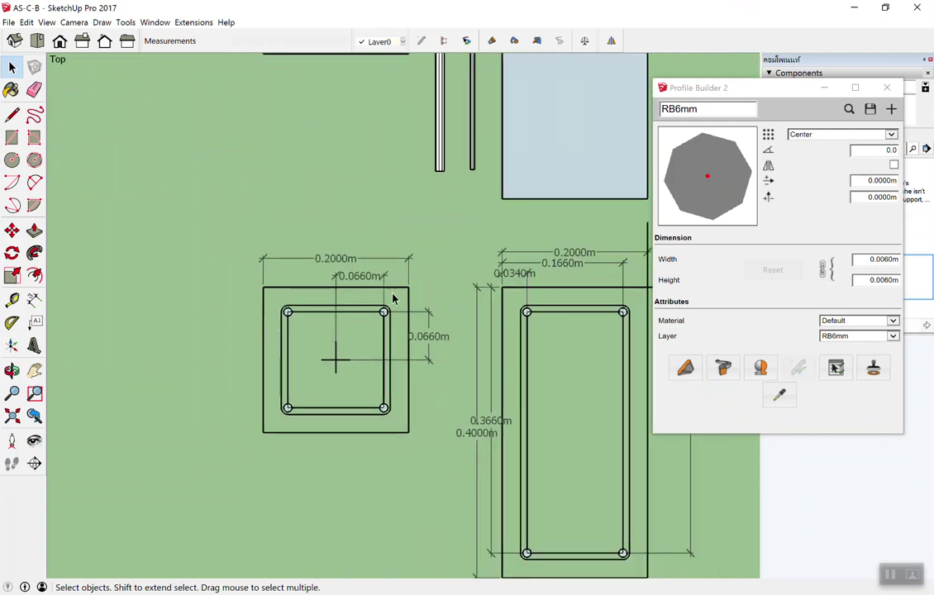
click(778, 395)
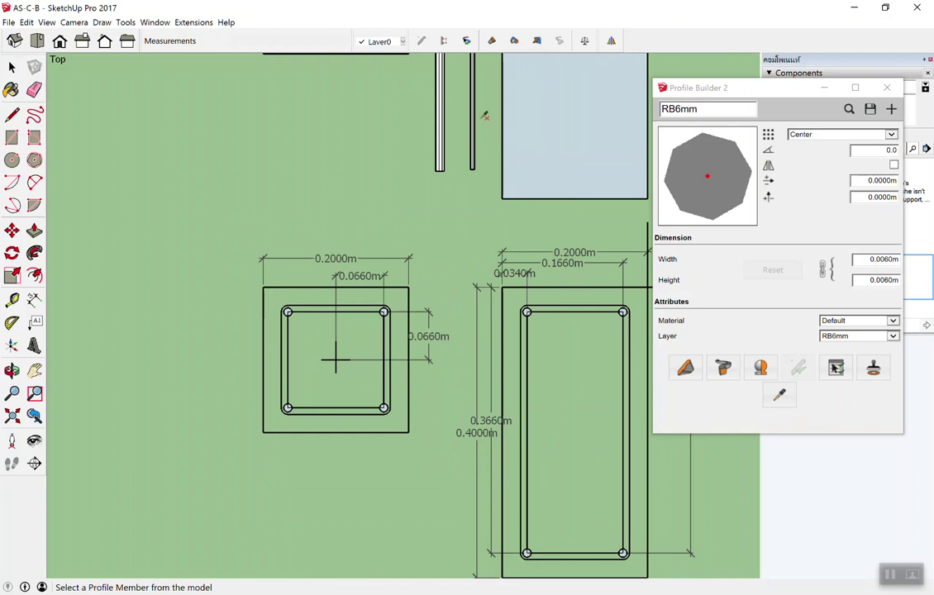
scroll(485, 114, up, 3)
scroll(483, 106, up, 2)
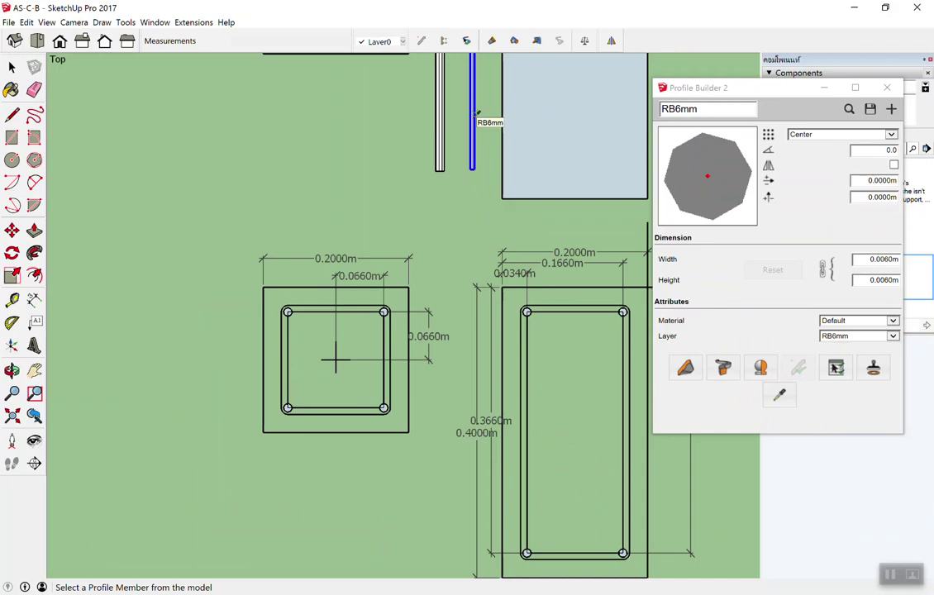
click(473, 122)
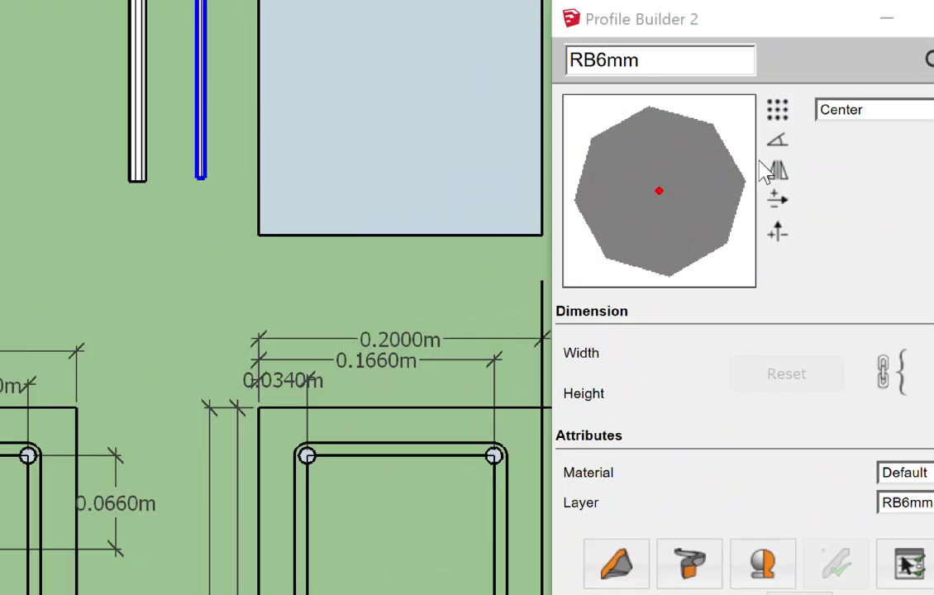
Step: Build the RB6mm profile along the square path and inspect the new stirrup frame
scroll(394, 353, down, 1)
scroll(364, 372, up, 2)
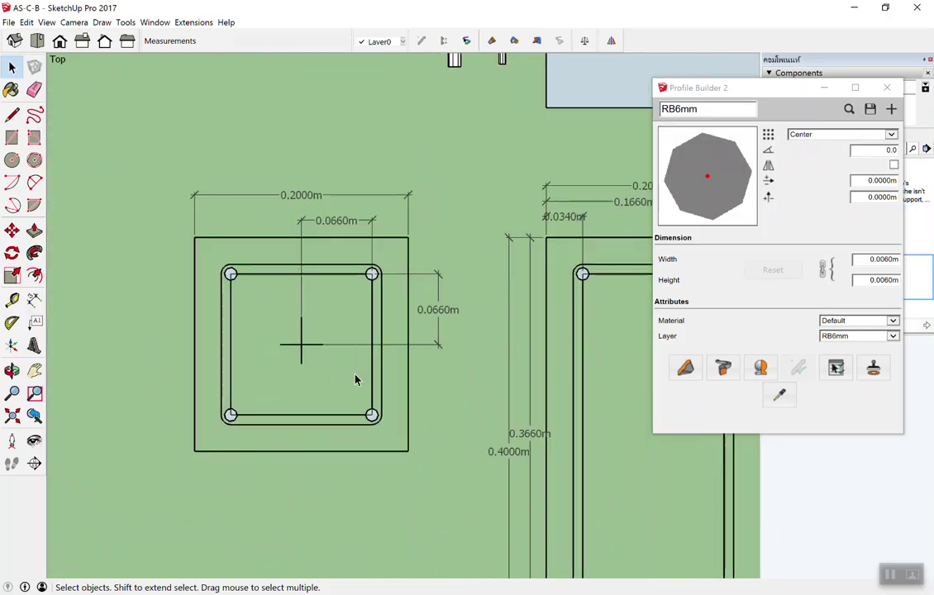
scroll(354, 380, up, 2)
scroll(256, 294, up, 1)
scroll(238, 293, down, 2)
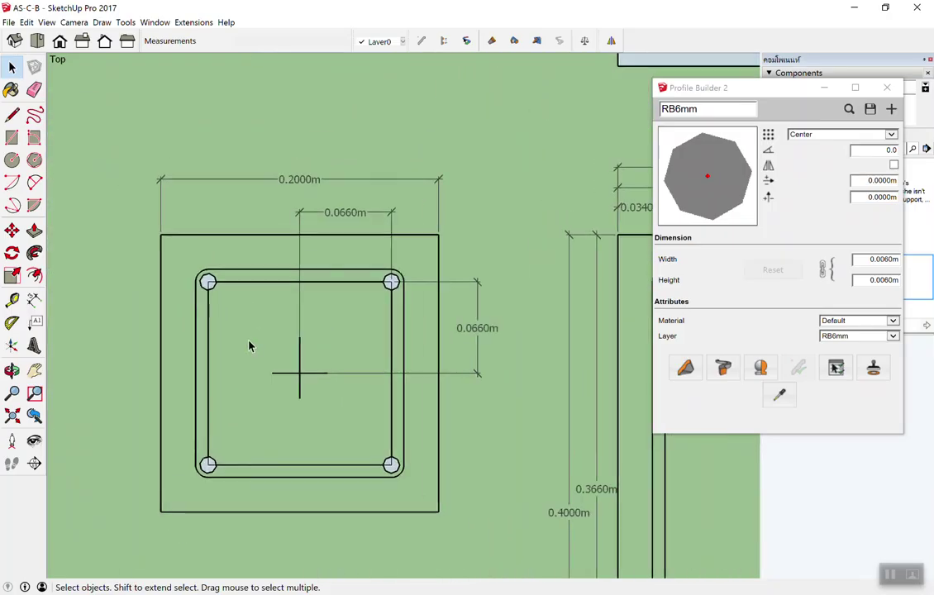
scroll(250, 345, up, 2)
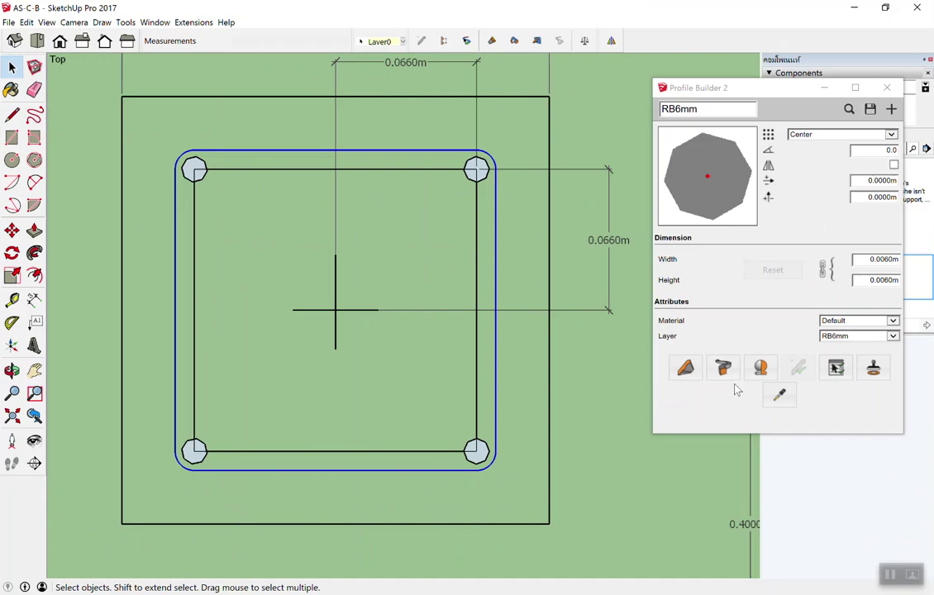
click(729, 375)
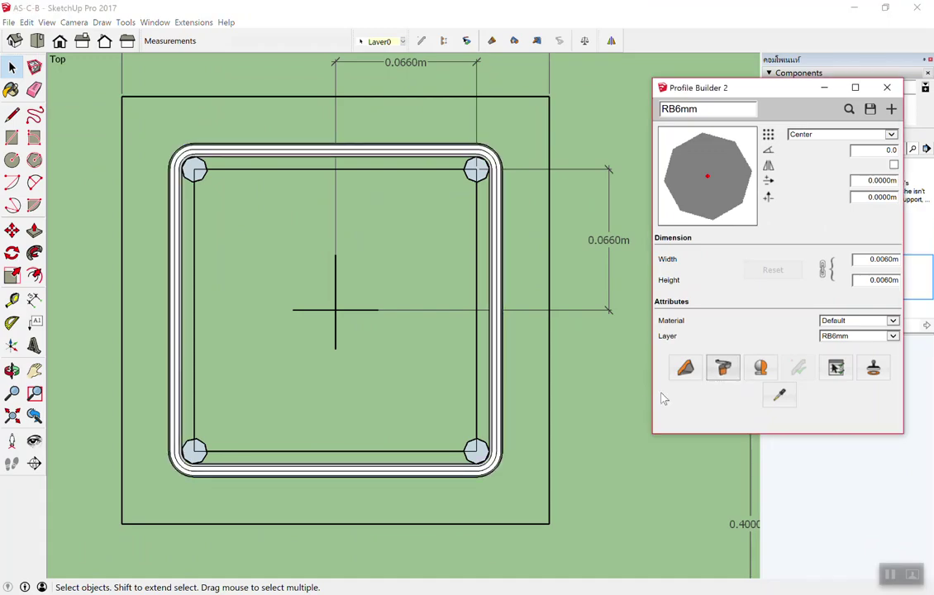
click(323, 157)
click(285, 125)
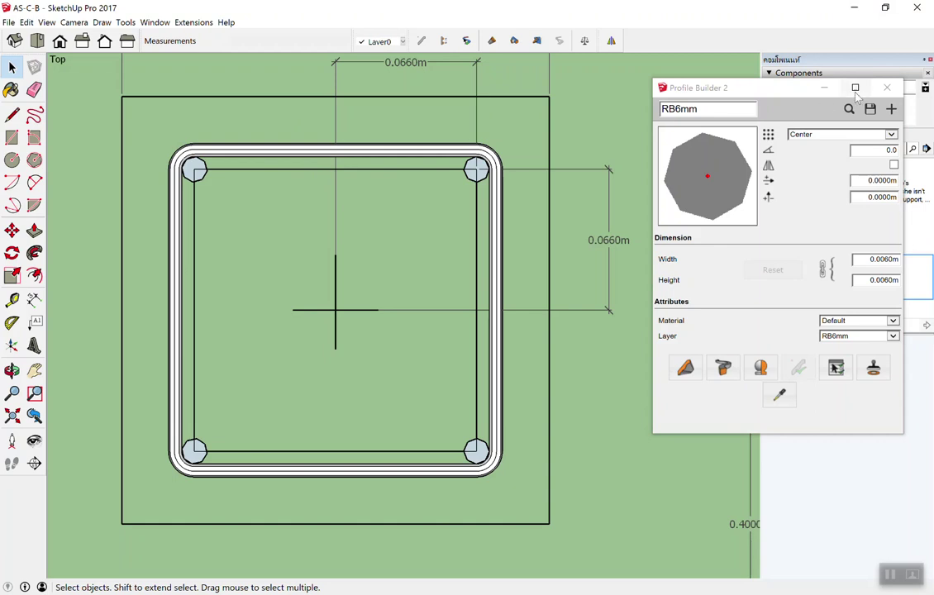
Step: Close Profile Builder 2 and open the context menu of the new RB6mm stirrup group
click(887, 87)
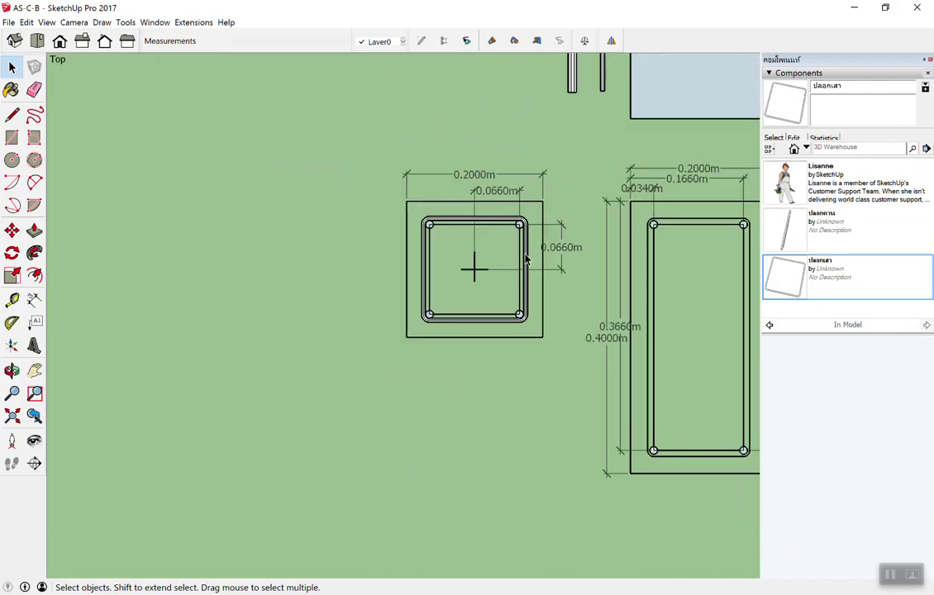
scroll(525, 258, down, 3)
scroll(498, 385, up, 4)
scroll(476, 344, up, 1)
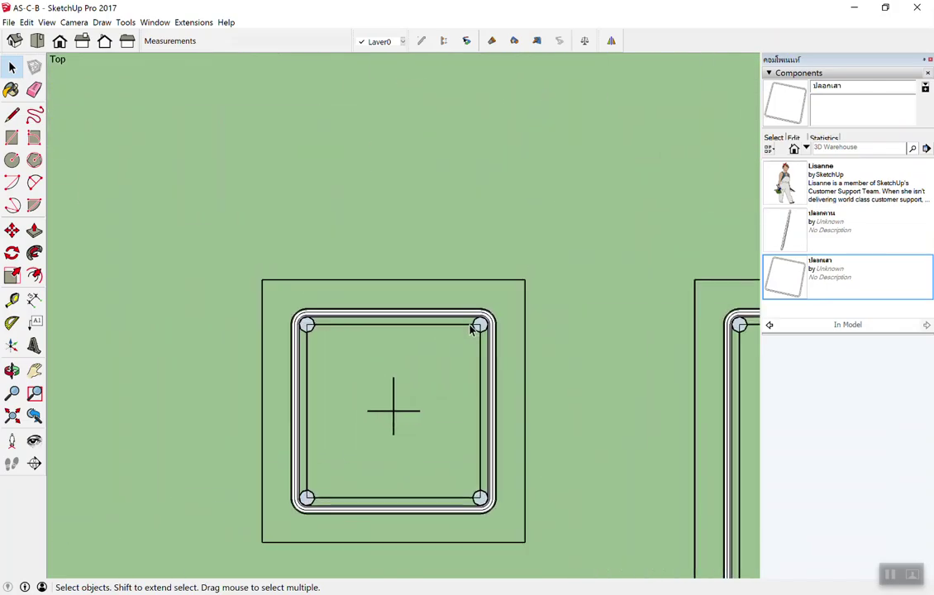
scroll(462, 350, down, 3)
scroll(431, 92, up, 1)
scroll(417, 165, up, 2)
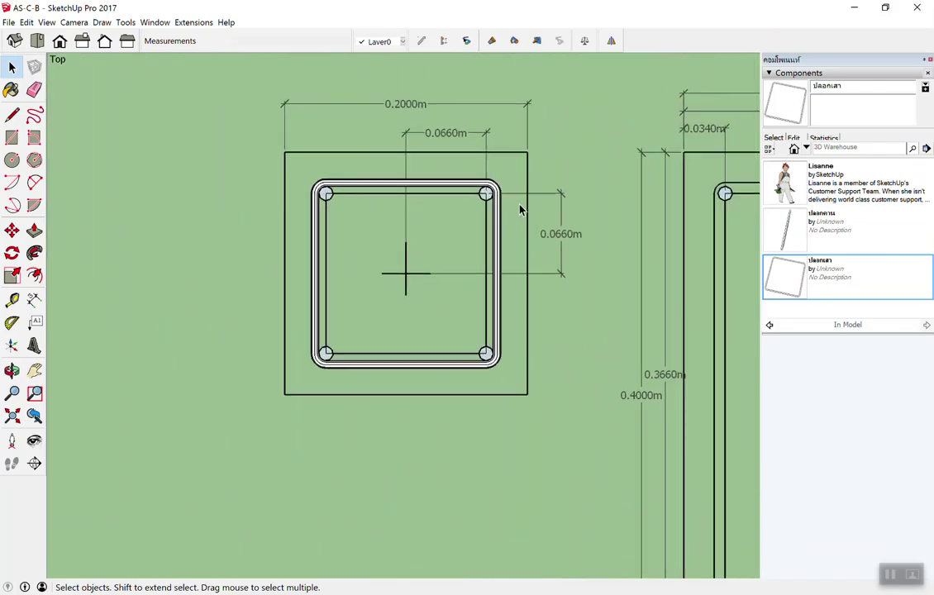
scroll(415, 173, up, 3)
right_click(370, 165)
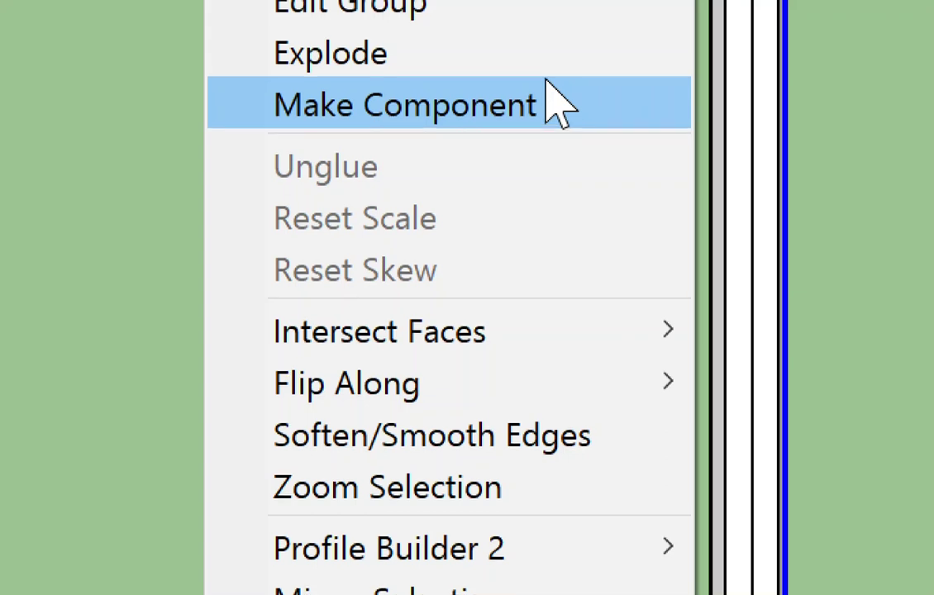
Step: Make the stirrup group a component with definition RB6mm and select it in the In Model list
click(558, 103)
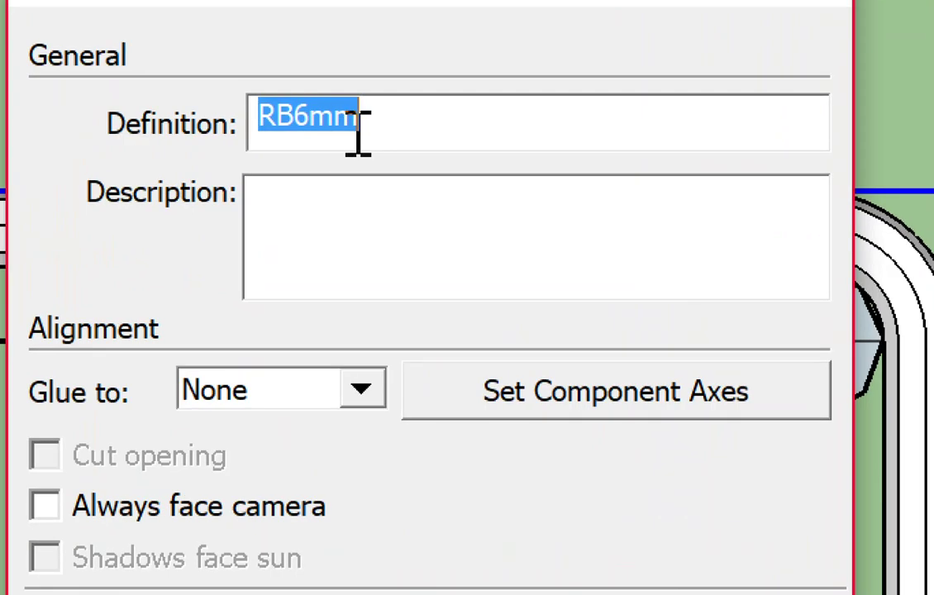
drag(361, 131, 294, 135)
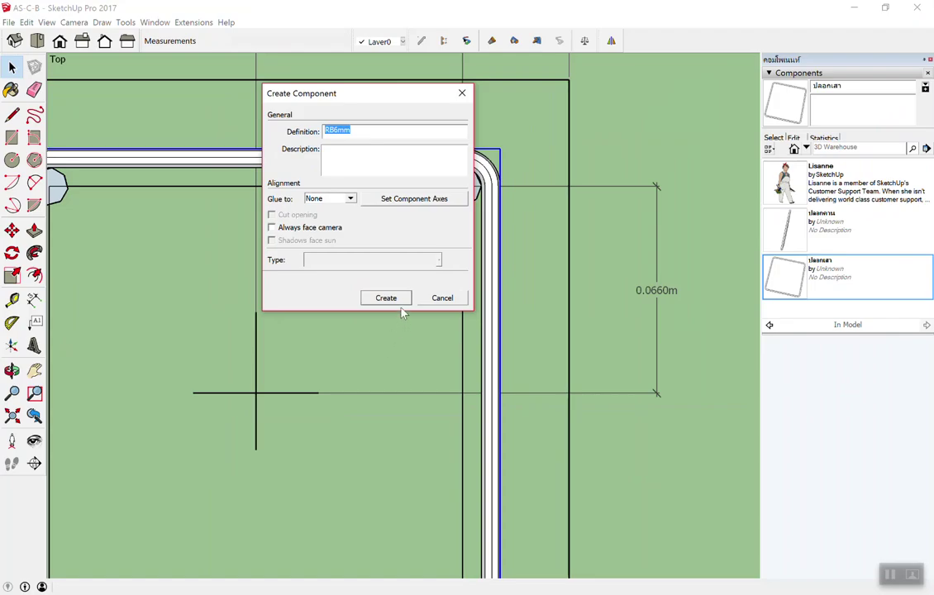
click(395, 302)
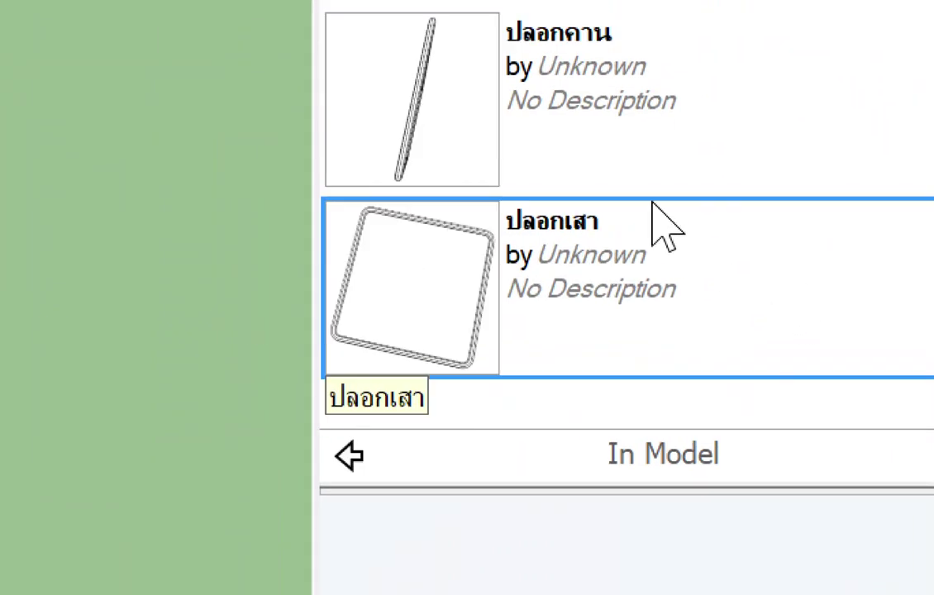
scroll(656, 219, up, 3)
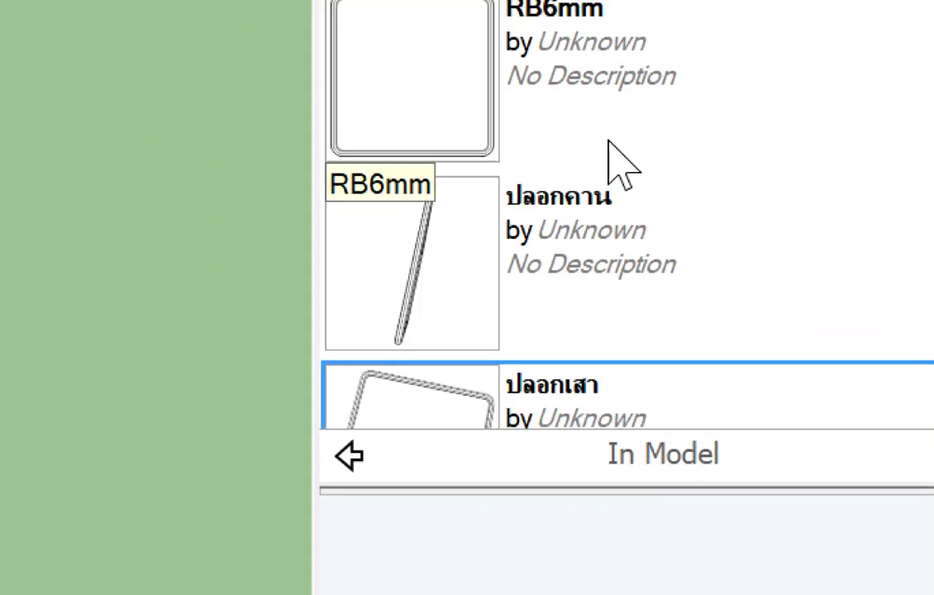
scroll(615, 163, up, 1)
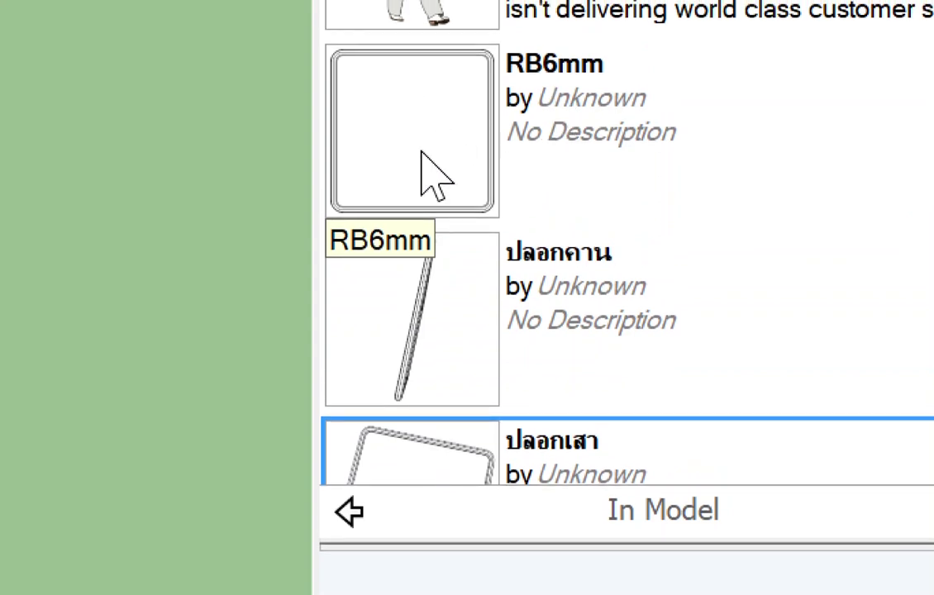
click(433, 132)
Step: Replace the RB6mm component's name in the Components panel with ปลอกเสา2
scroll(532, 93, up, 2)
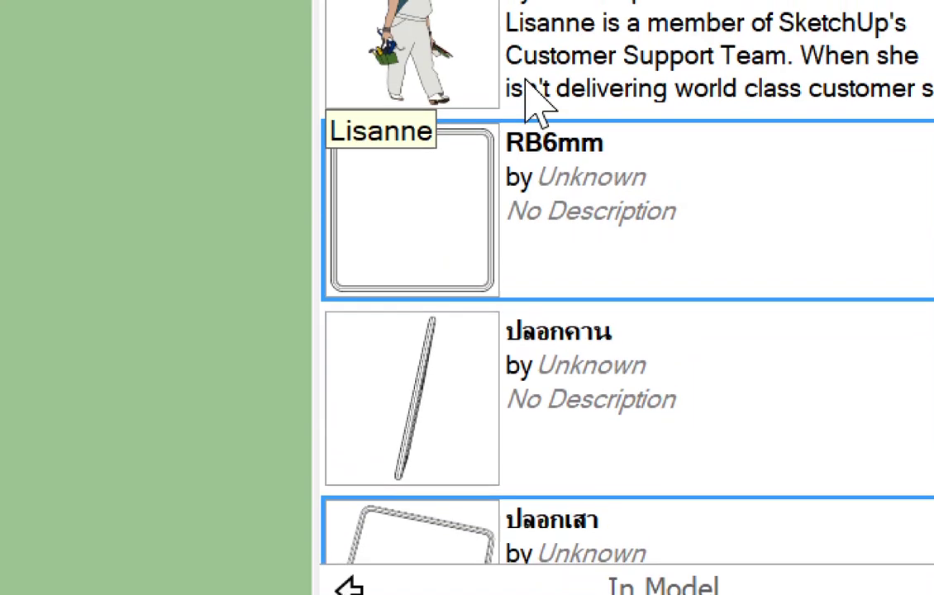
scroll(529, 148, up, 1)
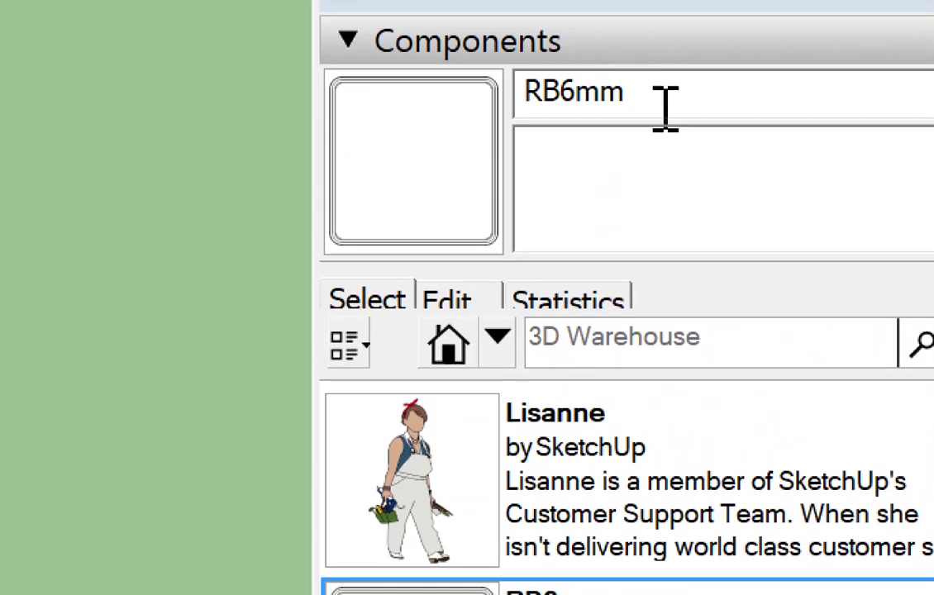
drag(661, 108, 483, 108)
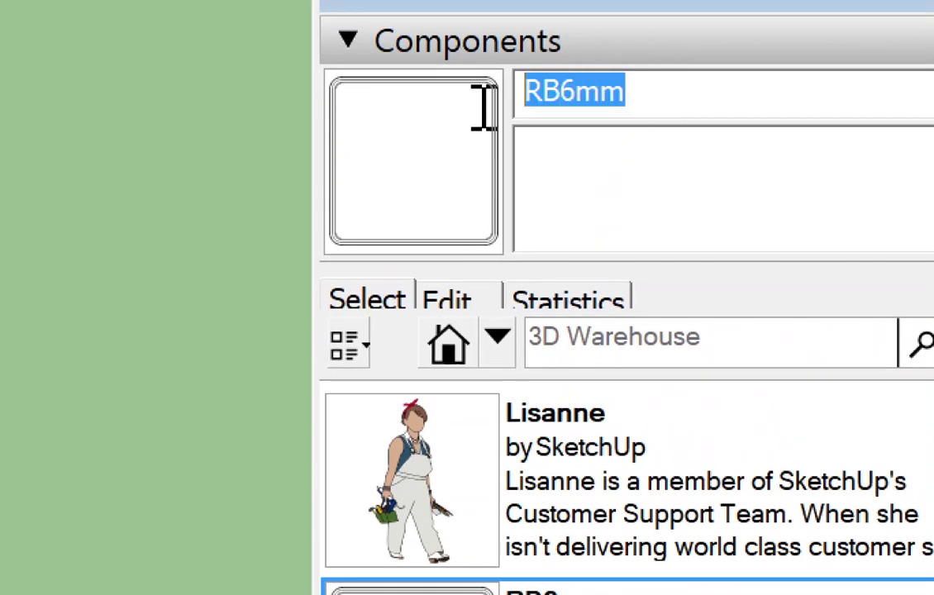
text(x)
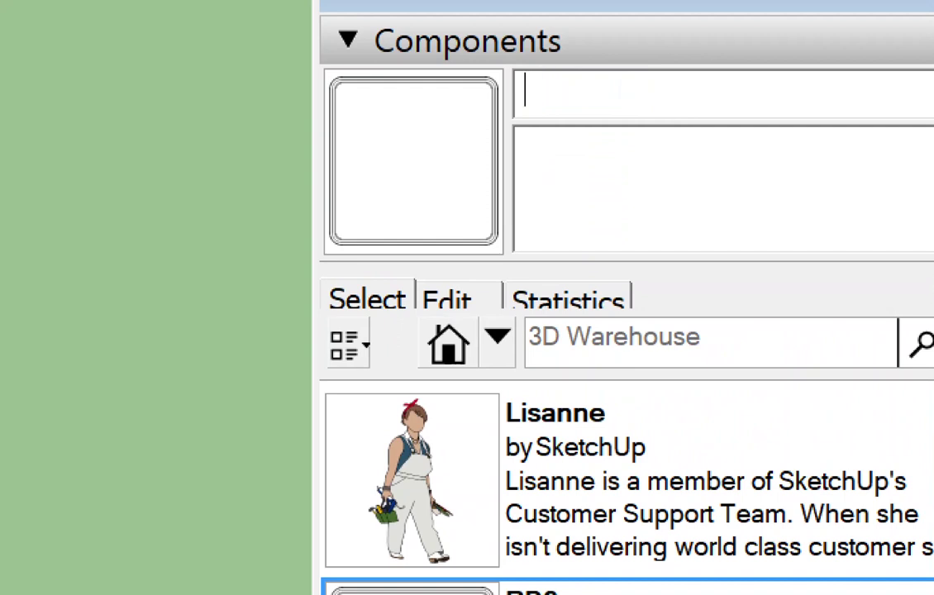
text(ปลอก)
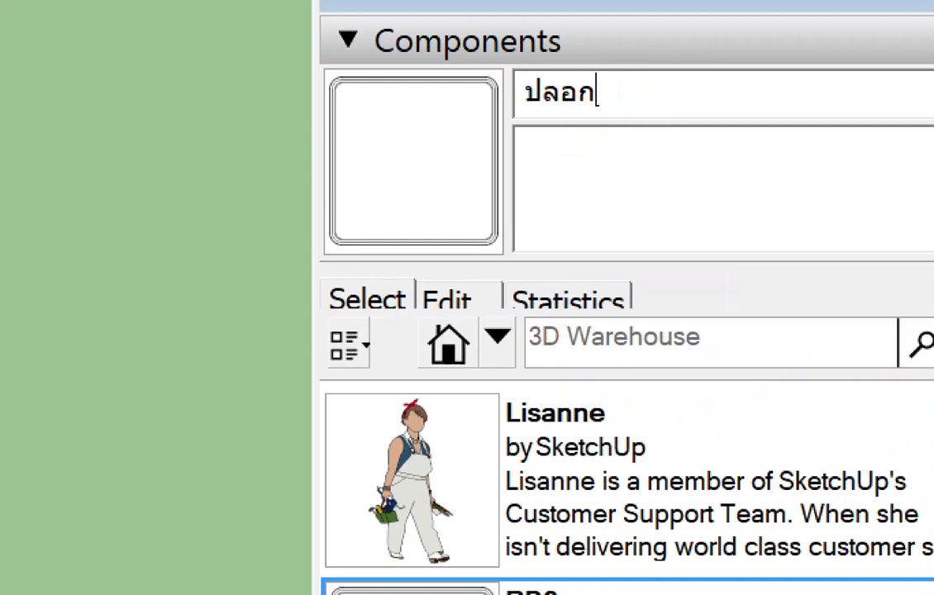
text(2)
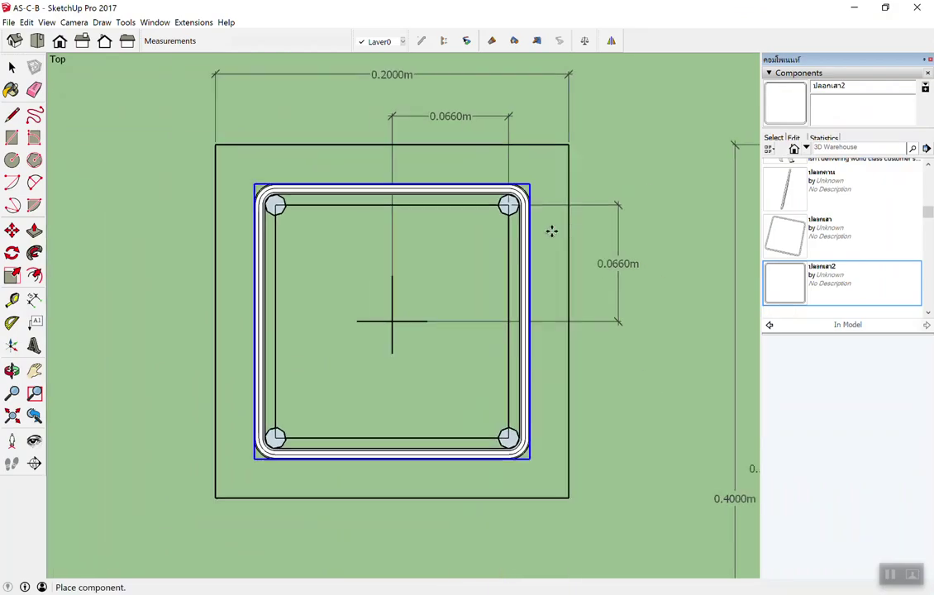
Step: Orbit and zoom to the ปลอกเสา2 stirrup inside the 0.2000m square outline, showing its 0.0660m corner dimensions
scroll(581, 282, down, 5)
mouse_move(381, 265)
middle_down()
mouse_move(266, 144)
mouse_move(444, 200)
mouse_move(160, 334)
mouse_move(355, 88)
mouse_move(476, 295)
mouse_move(688, 171)
mouse_move(648, 211)
mouse_move(200, 213)
mouse_move(304, 42)
mouse_move(534, 295)
mouse_move(571, 278)
mouse_move(395, 200)
middle_up()
scroll(266, 145, down, 2)
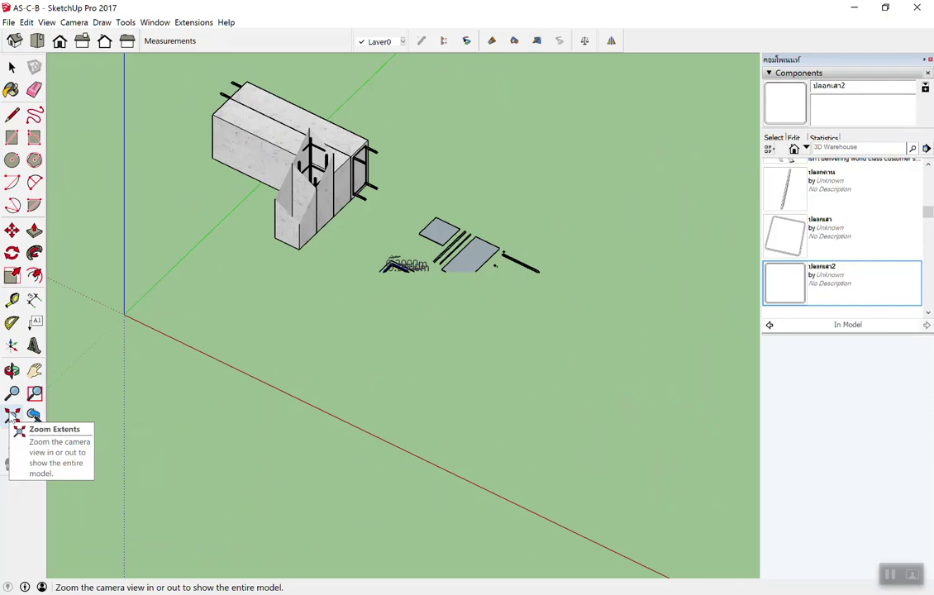
click(11, 415)
scroll(498, 178, down, 3)
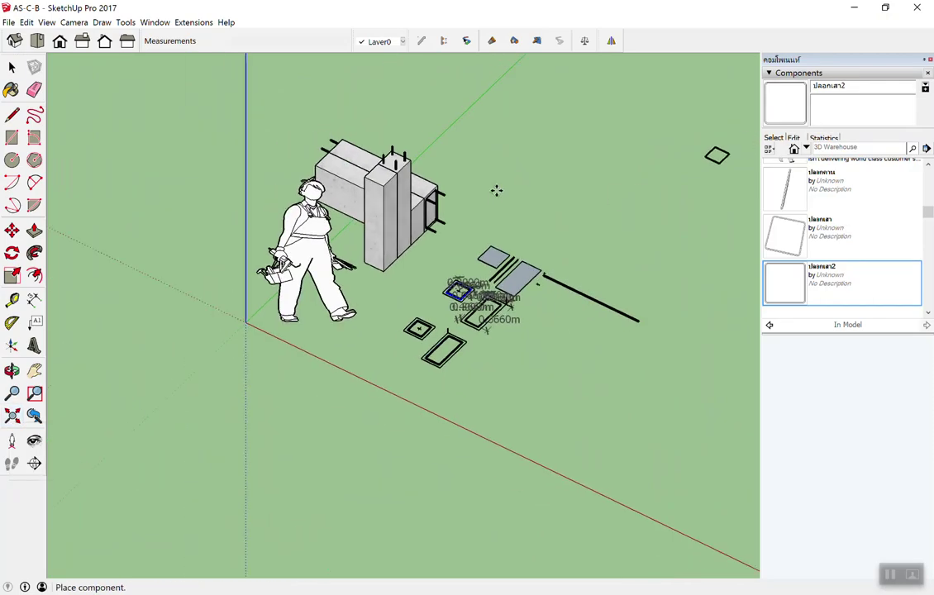
mouse_move(413, 304)
middle_down()
mouse_move(308, 338)
mouse_move(108, 234)
mouse_move(700, 310)
mouse_move(595, 307)
middle_up()
scroll(595, 308, up, 3)
scroll(546, 273, down, 3)
scroll(535, 258, down, 2)
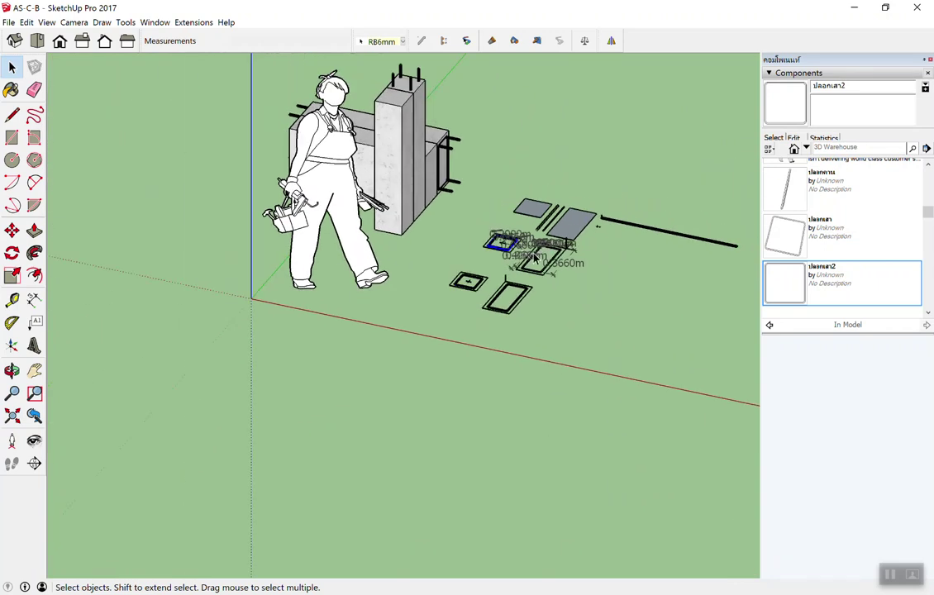
scroll(499, 241, up, 1)
scroll(500, 243, up, 2)
scroll(503, 244, up, 2)
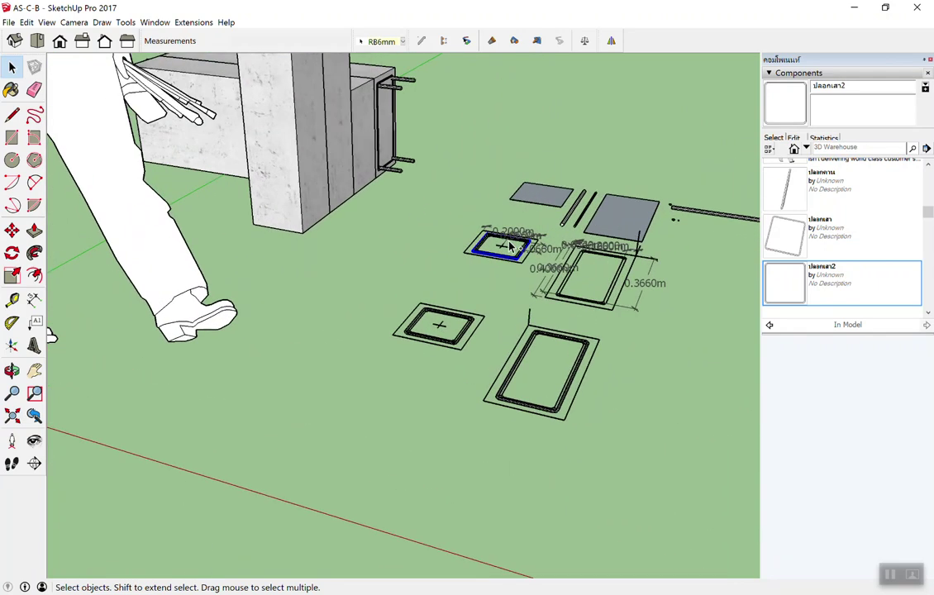
scroll(508, 246, up, 3)
scroll(260, 308, down, 2)
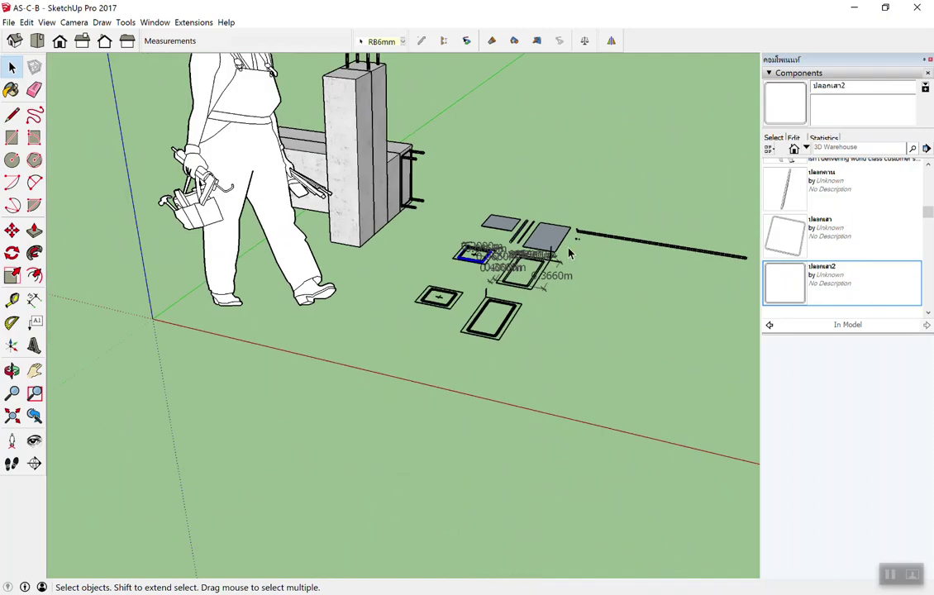
scroll(341, 278, up, 2)
scroll(314, 280, down, 1)
scroll(239, 281, down, 2)
scroll(212, 281, up, 3)
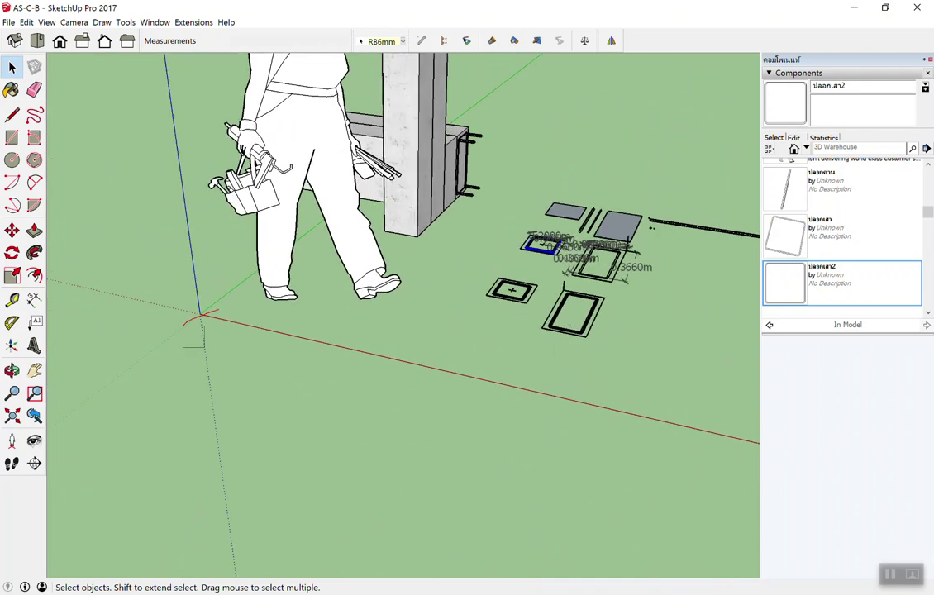
scroll(400, 188, up, 2)
scroll(529, 248, up, 2)
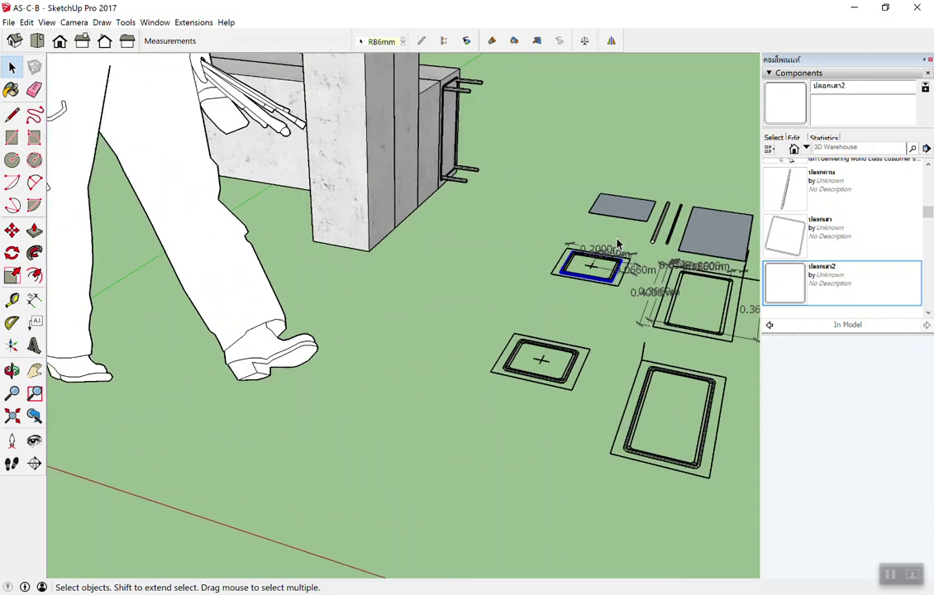
scroll(521, 265, up, 2)
scroll(509, 273, up, 2)
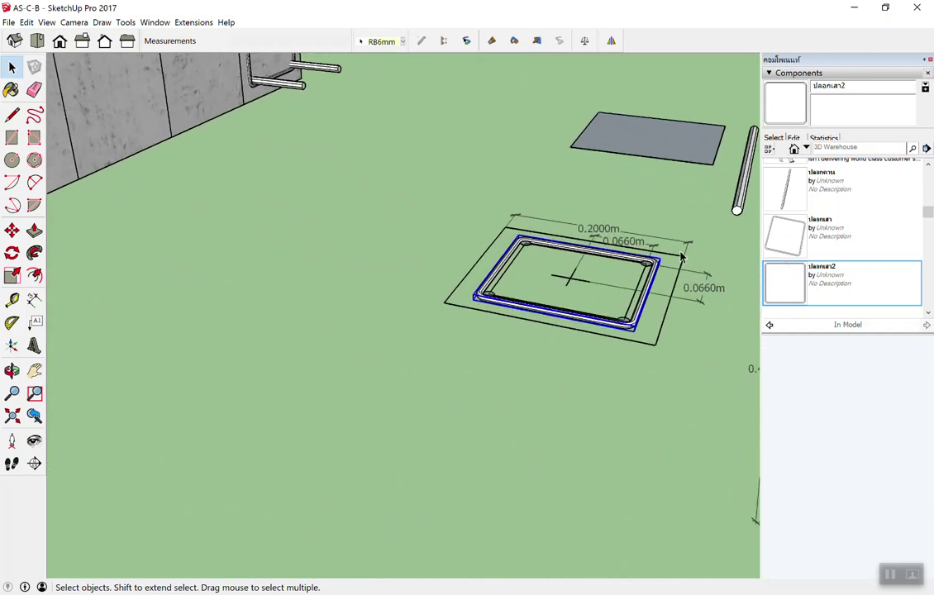
scroll(518, 248, up, 3)
right_click(521, 248)
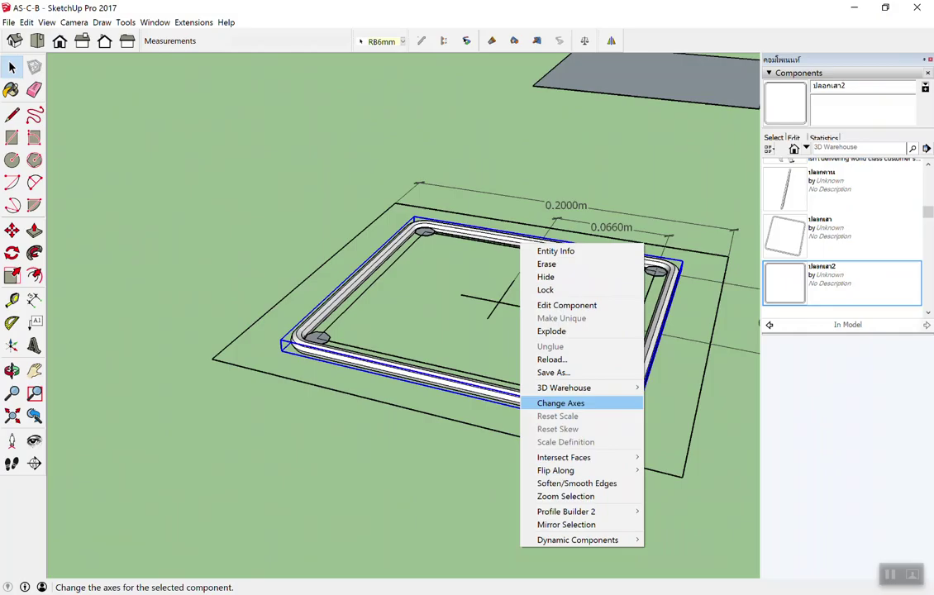
click(560, 402)
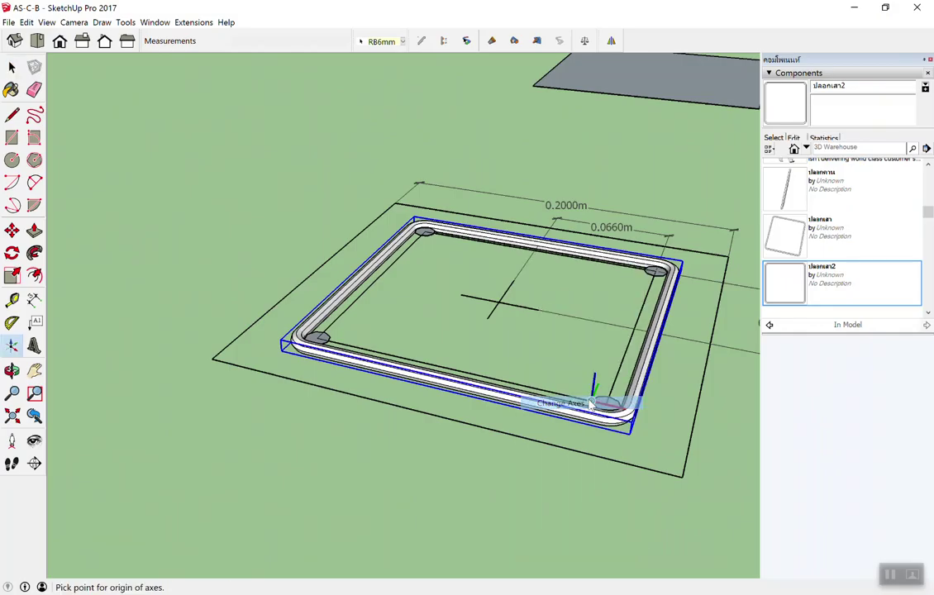
mouse_move(579, 317)
middle_down()
mouse_move(410, 333)
mouse_move(184, 234)
mouse_move(671, 237)
middle_up()
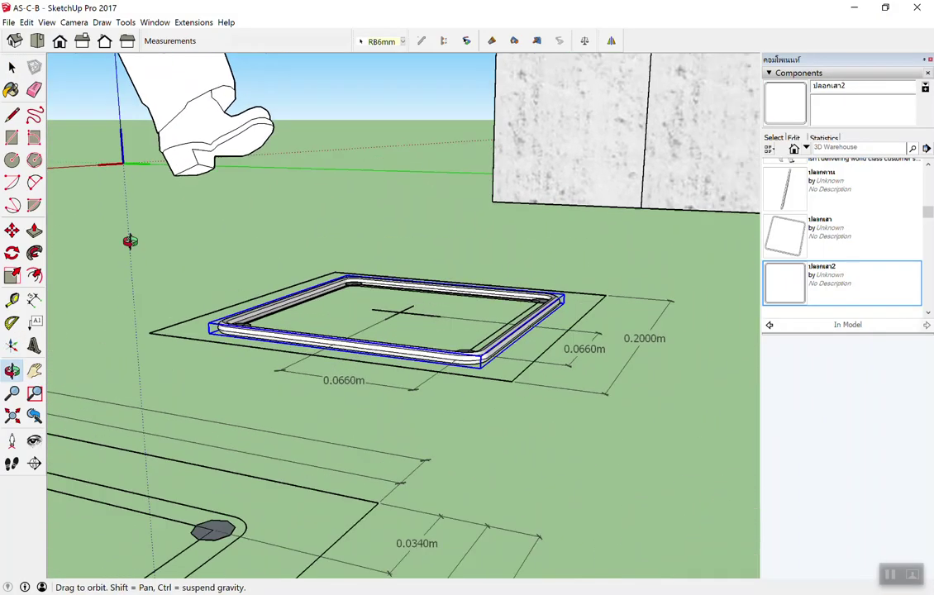
click(667, 227)
scroll(616, 214, up, 2)
scroll(614, 216, up, 3)
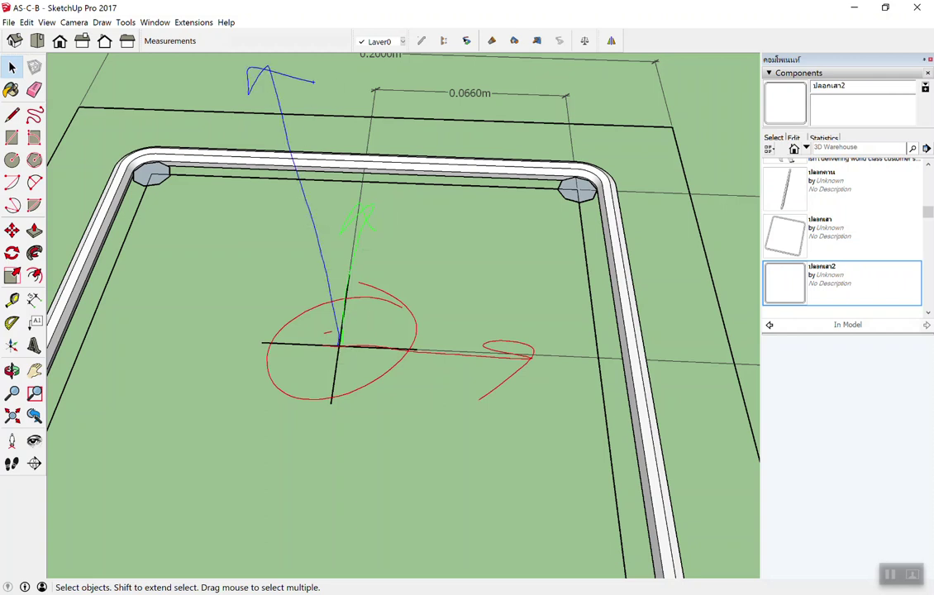
scroll(606, 217, down, 3)
middle_drag(612, 244, 563, 282)
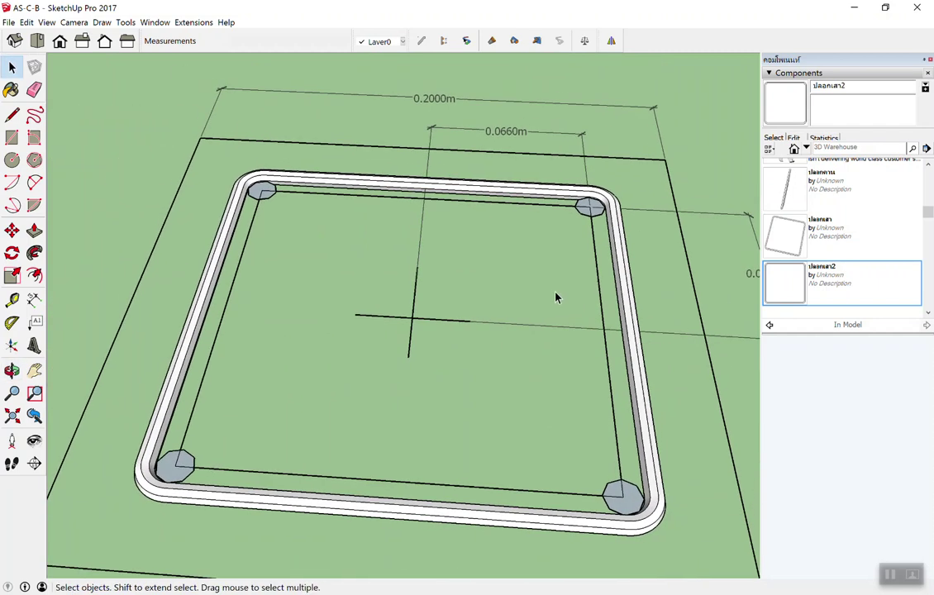
scroll(632, 333, down, 2)
scroll(647, 349, down, 3)
scroll(633, 330, up, 3)
mouse_move(633, 329)
middle_down()
mouse_move(605, 245)
mouse_move(433, 63)
mouse_move(490, 234)
mouse_move(612, 266)
mouse_move(598, 292)
mouse_move(512, 265)
middle_up()
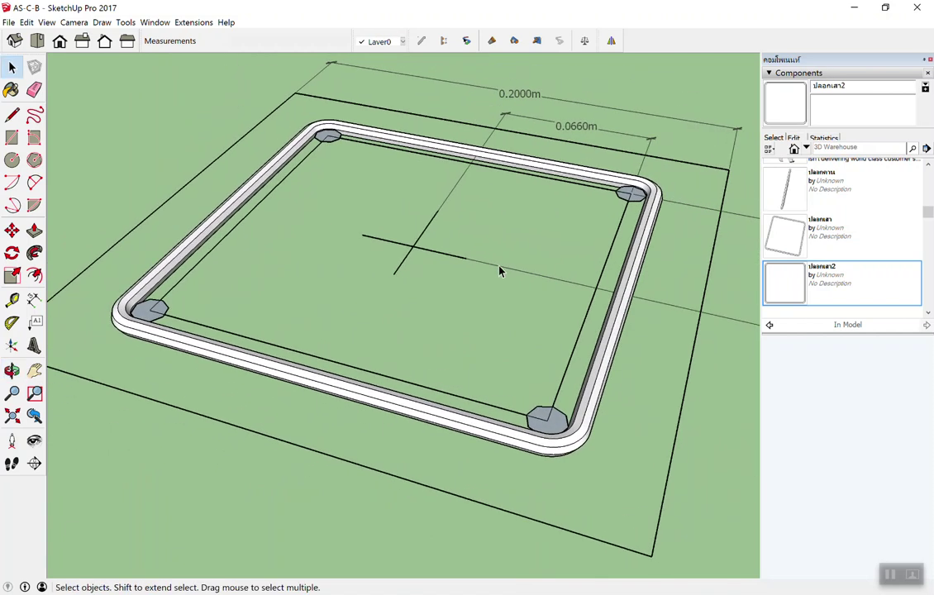
Step: Move the stirrup component's axes origin to the centre crosshair, with red and green along the guide lines
right_click(487, 154)
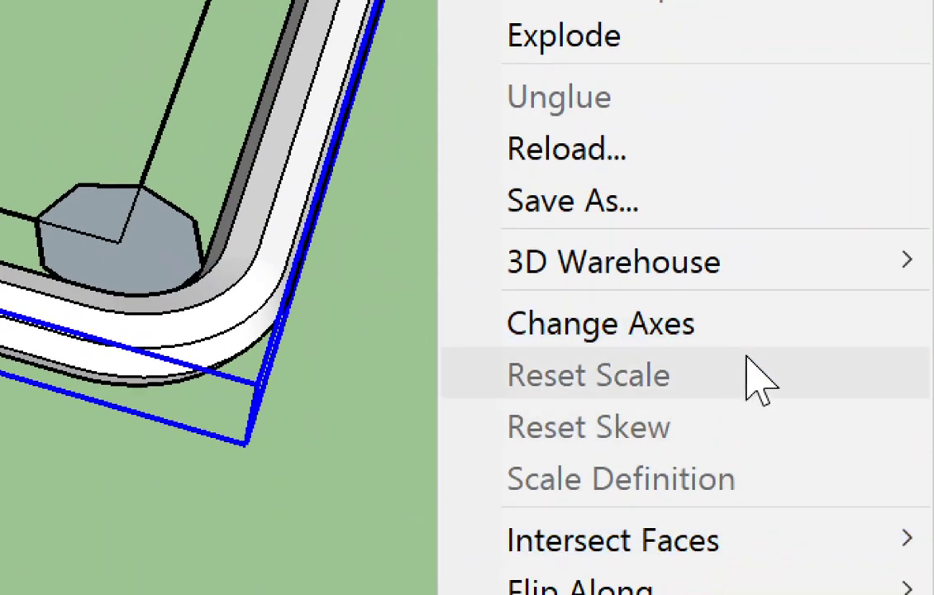
click(738, 322)
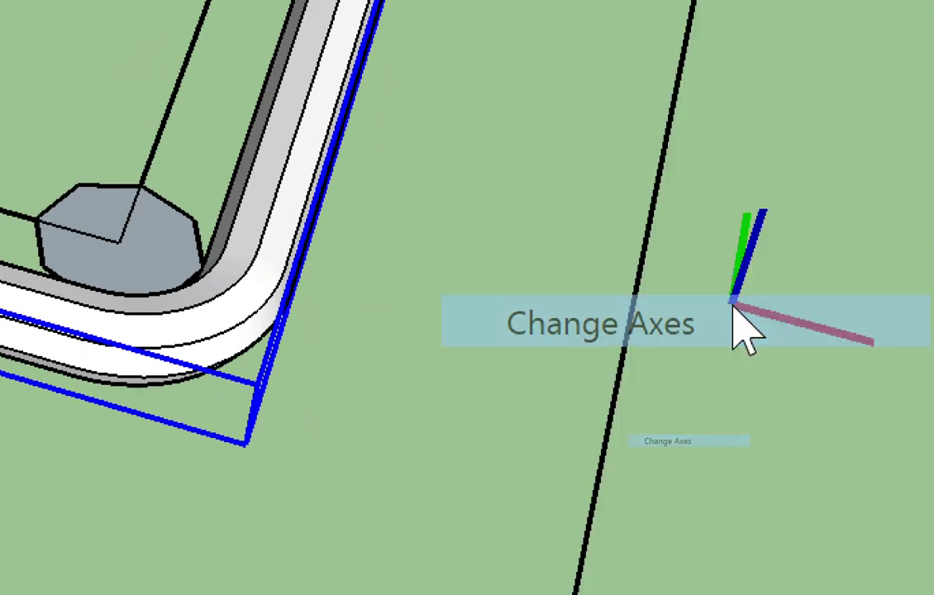
scroll(407, 240, up, 3)
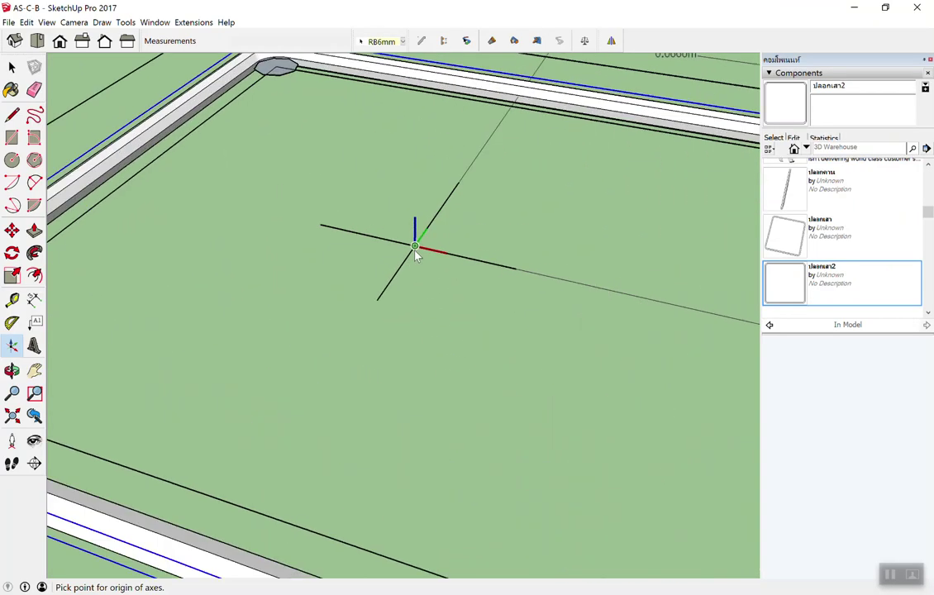
scroll(413, 245, up, 2)
click(415, 246)
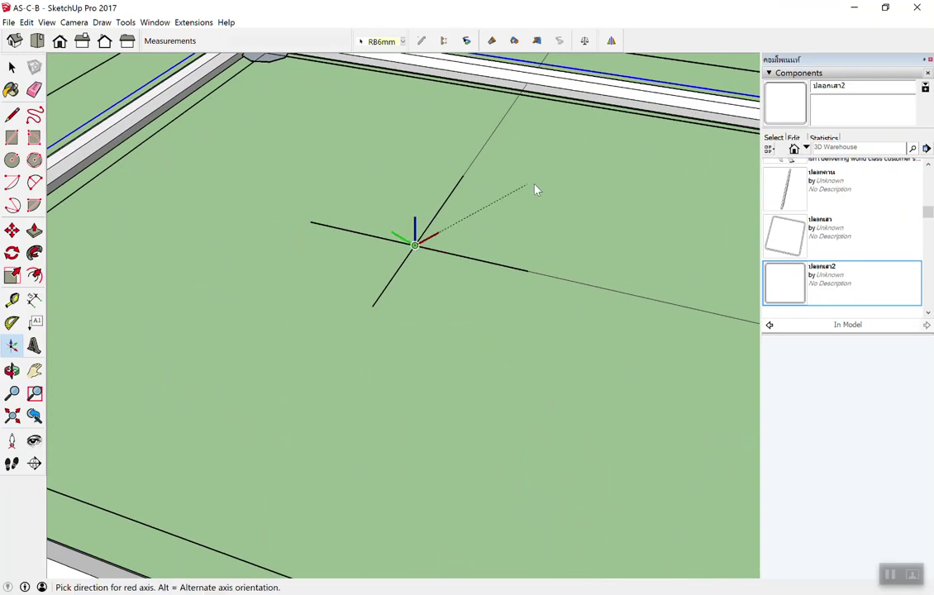
click(536, 273)
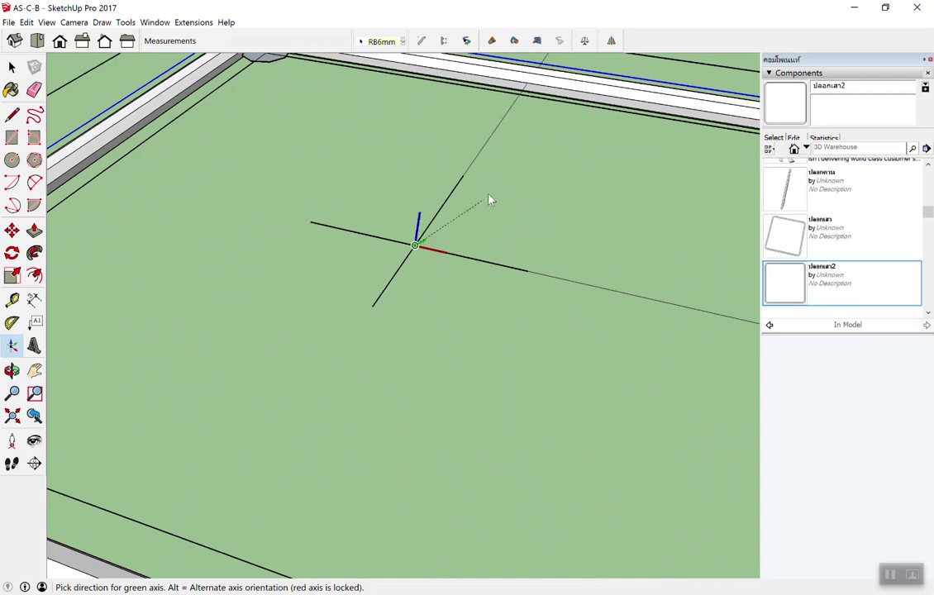
click(453, 192)
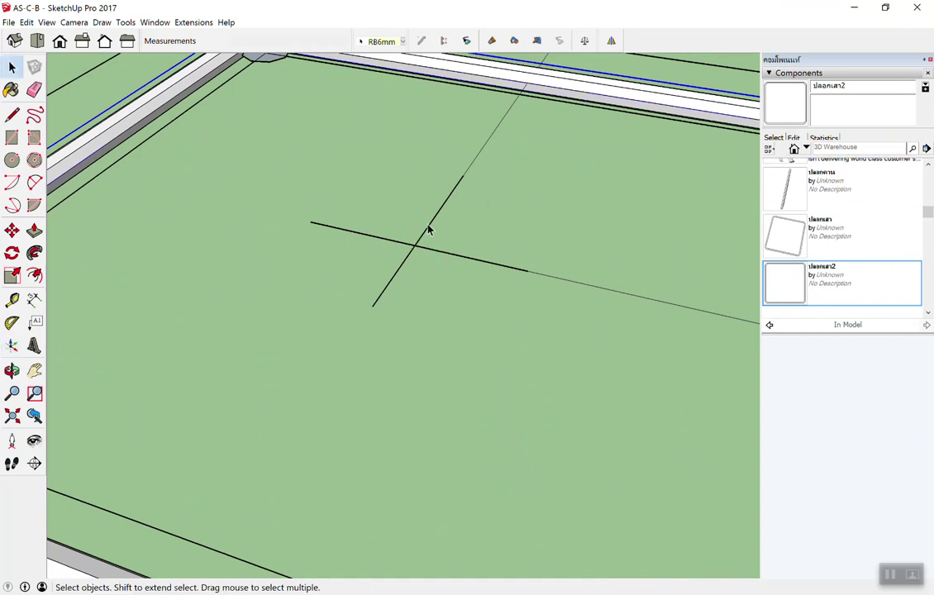
scroll(409, 244, down, 2)
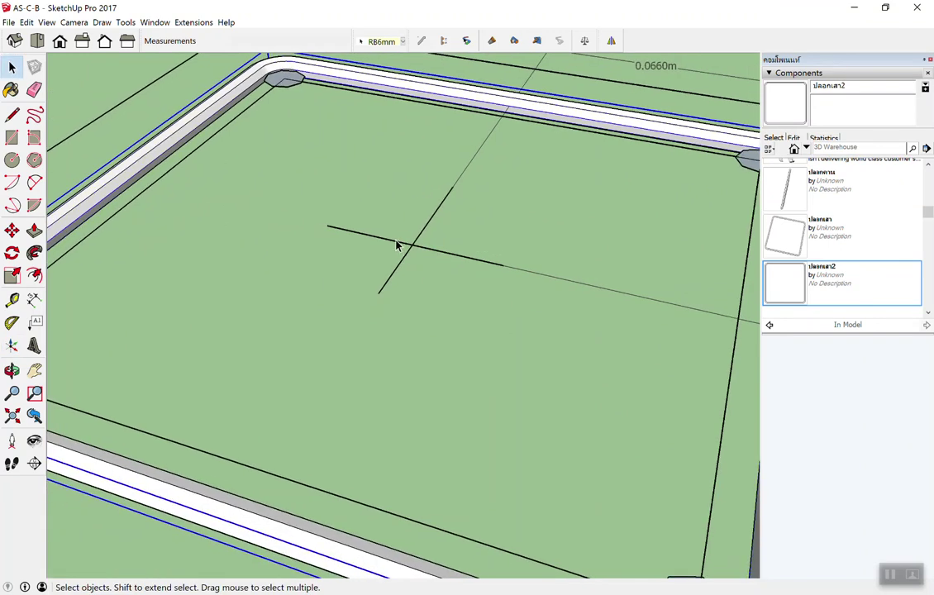
scroll(396, 243, down, 3)
Step: Begin another Change Axes on the stirrup frame, then cancel it after orbiting the view
right_click(452, 146)
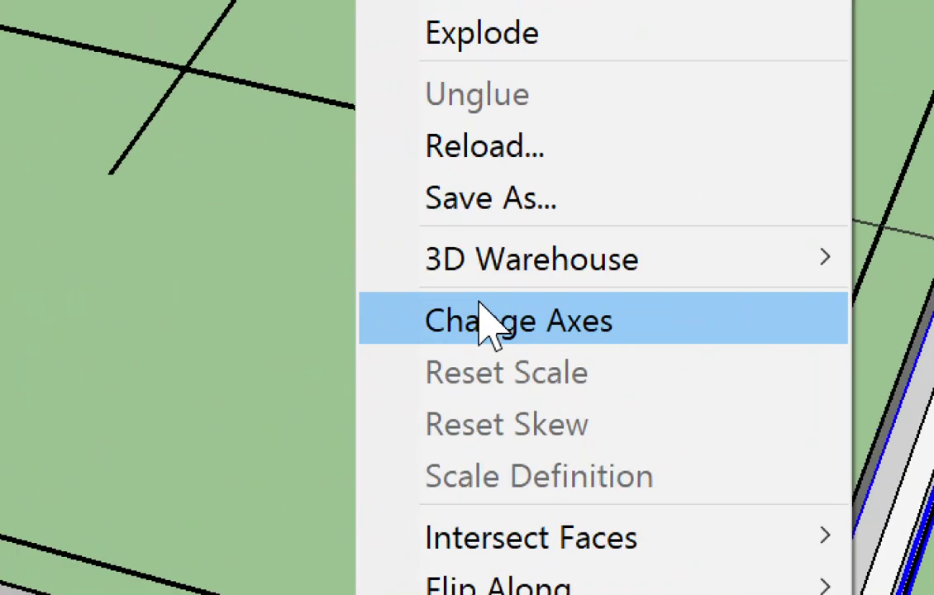
click(487, 322)
mouse_move(448, 444)
middle_down()
mouse_move(310, 328)
mouse_move(376, 293)
middle_up()
key(Escape)
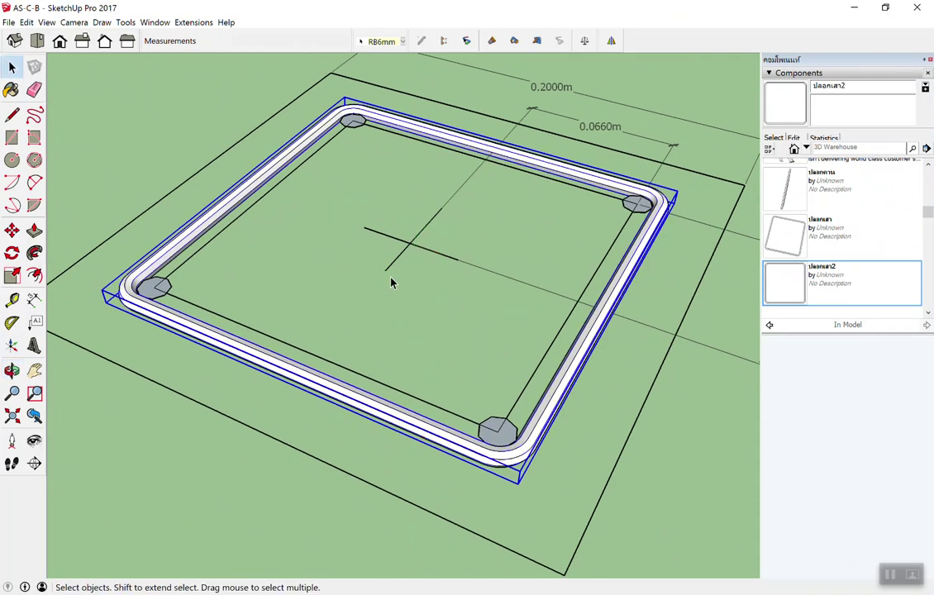
Step: Redo the axes: origin at the centre crosshair, red and green axes aligned with the guide lines
right_click(463, 129)
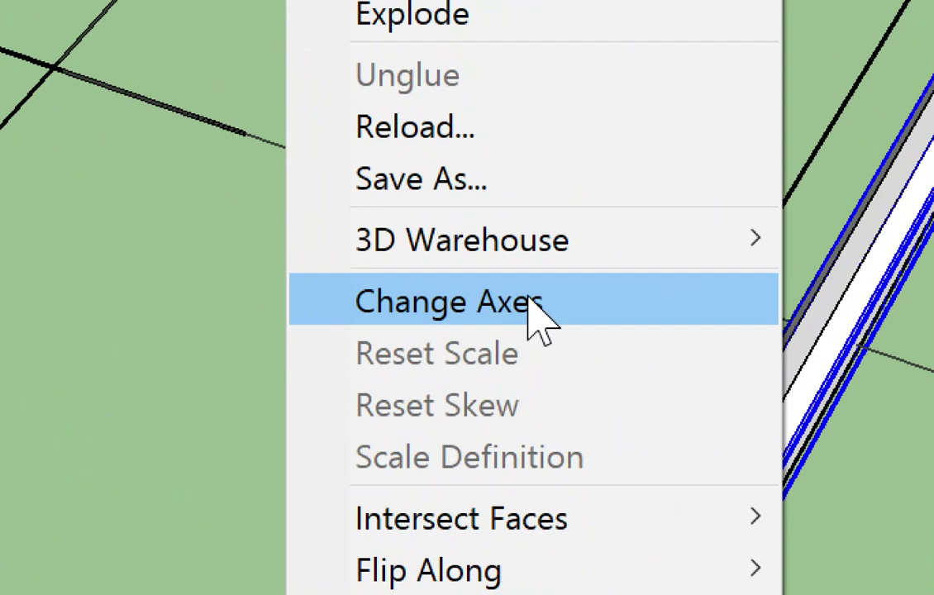
click(528, 302)
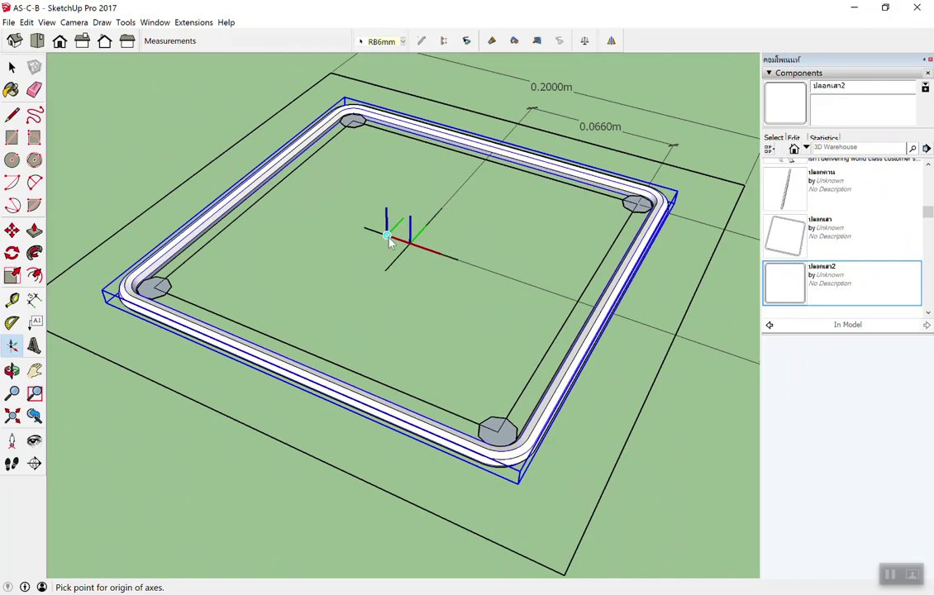
click(409, 250)
scroll(410, 257, up, 1)
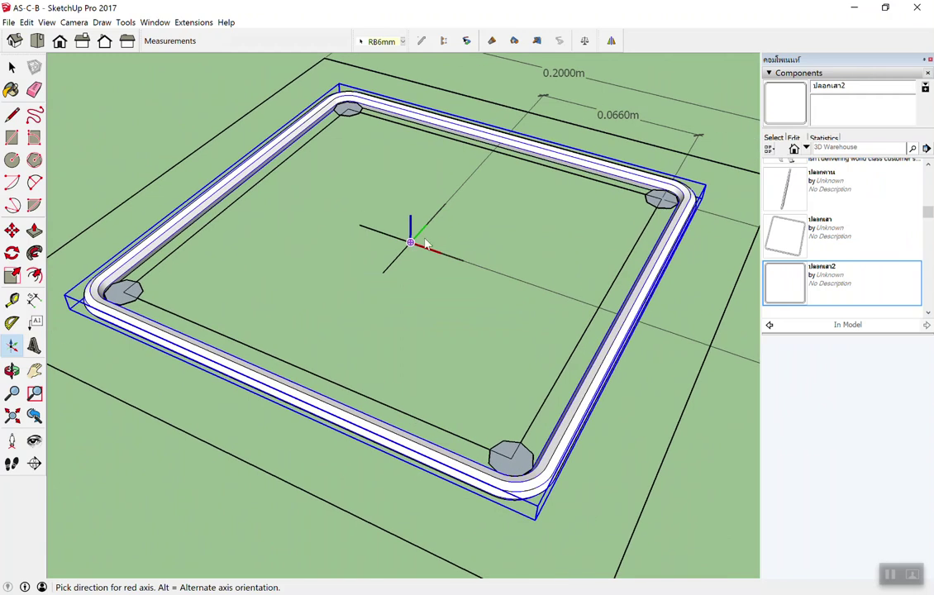
click(452, 256)
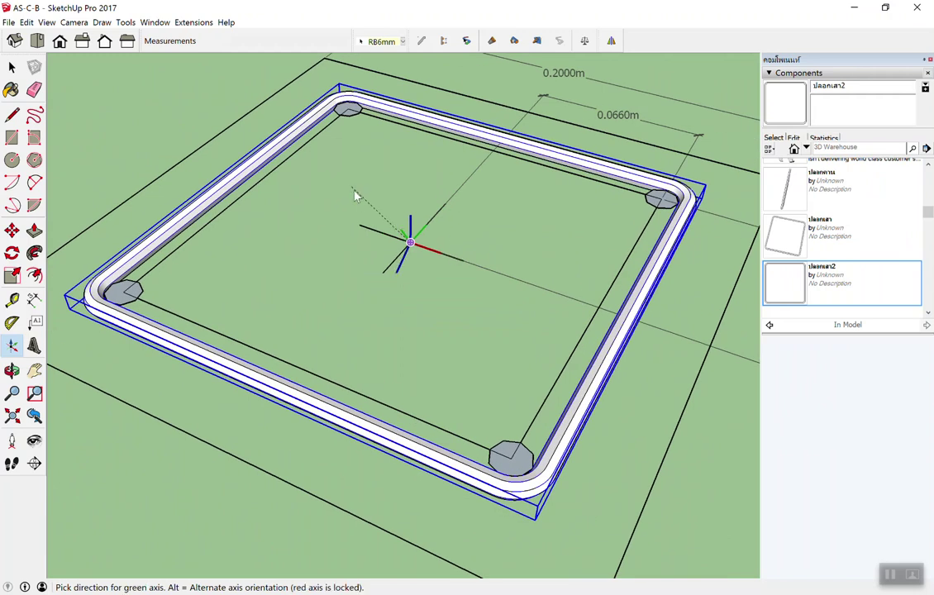
click(444, 207)
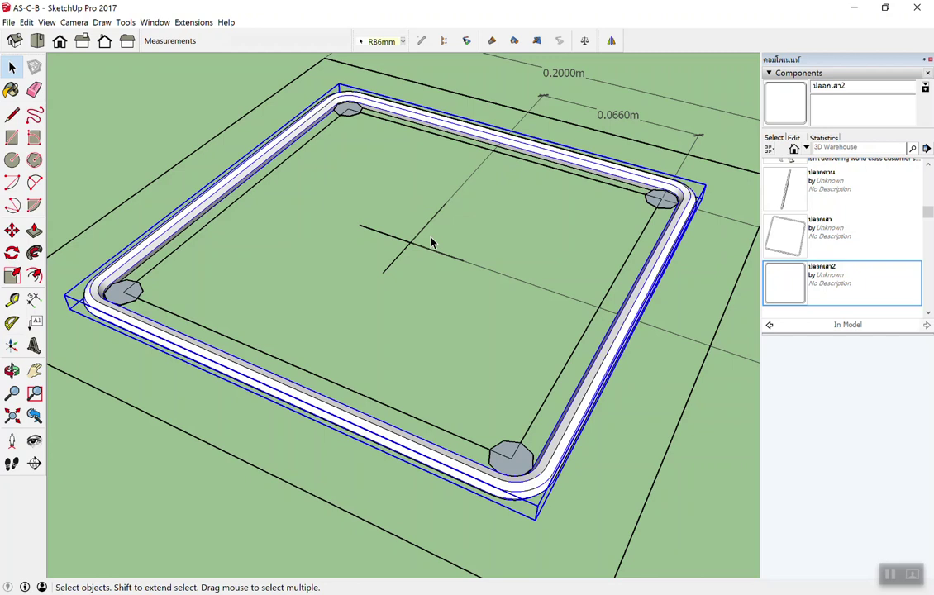
scroll(430, 239, down, 1)
scroll(354, 227, down, 1)
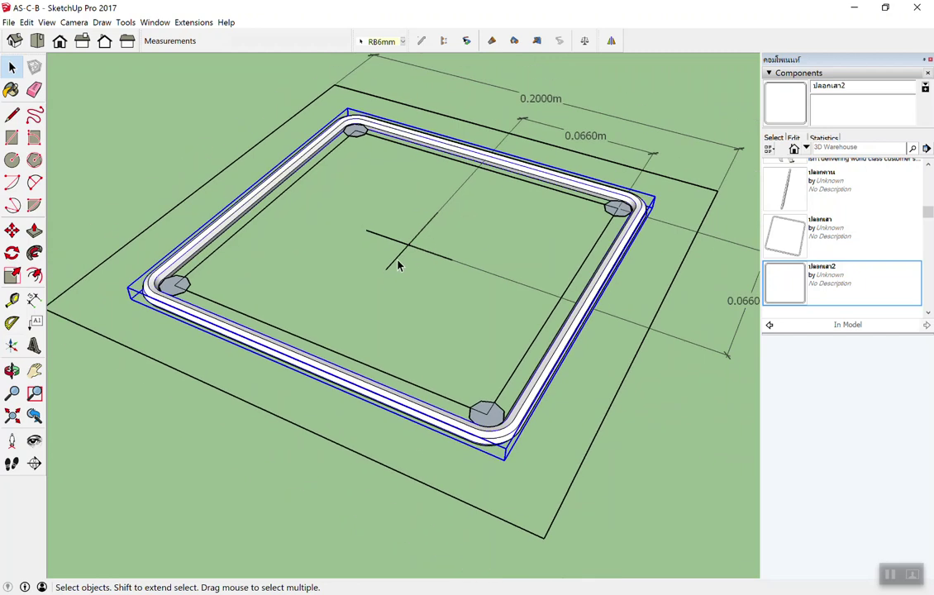
scroll(354, 227, down, 1)
Step: Place two test copies of the ปลอกเสา2 stirrup in the model, then delete both
scroll(355, 227, down, 1)
click(578, 328)
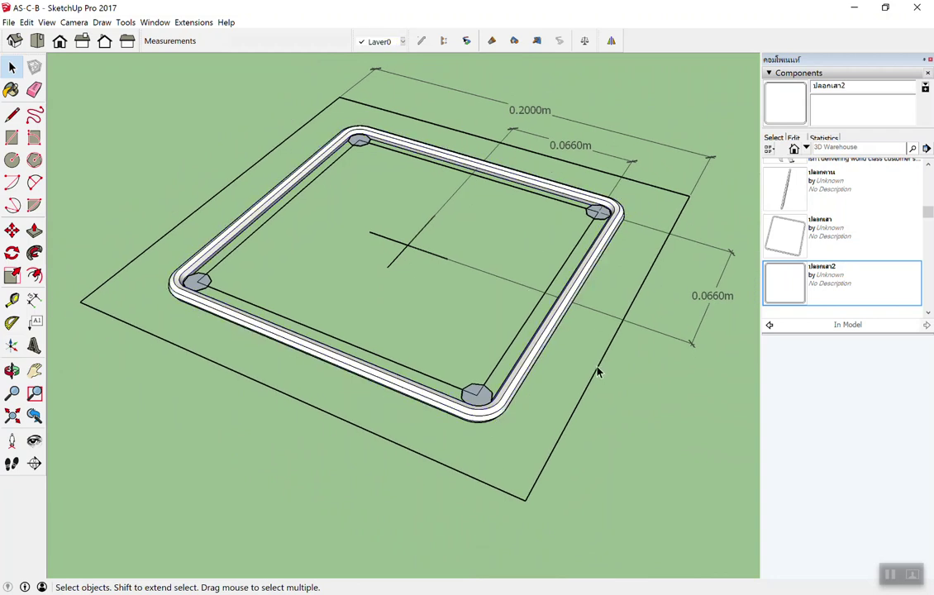
click(783, 281)
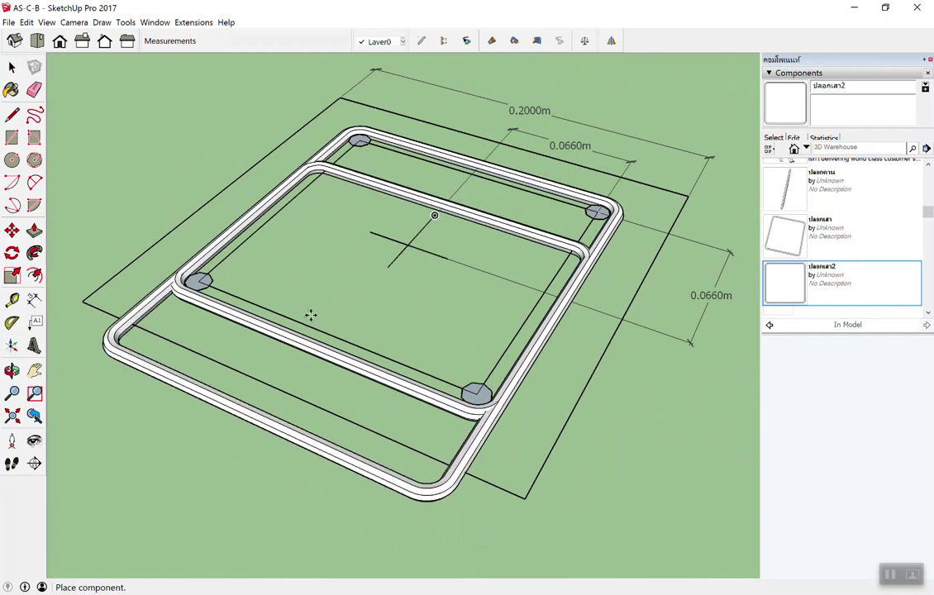
mouse_move(203, 386)
middle_down()
mouse_move(266, 326)
mouse_move(181, 414)
middle_up()
click(360, 500)
mouse_move(360, 500)
middle_down()
mouse_move(264, 441)
mouse_move(293, 172)
middle_up()
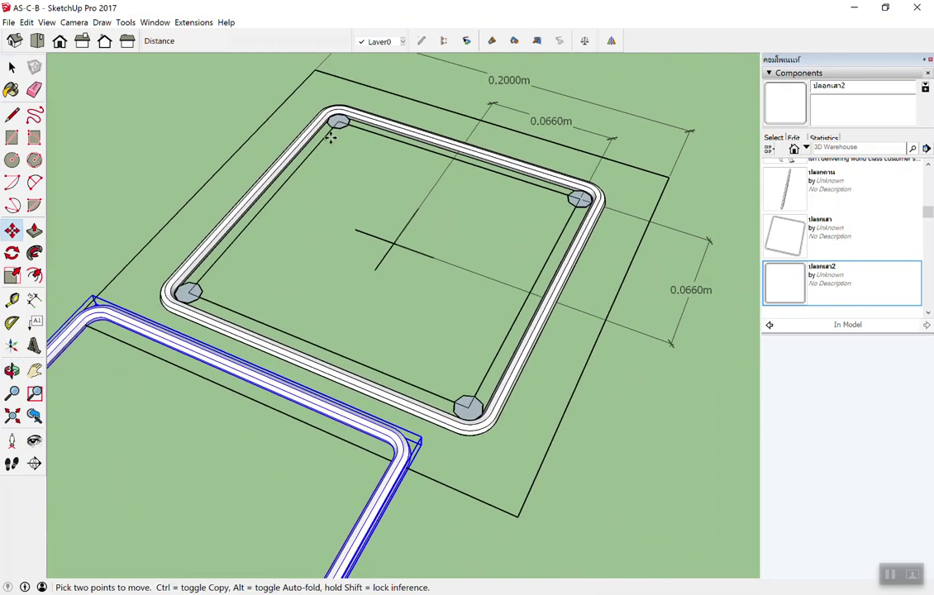
scroll(293, 172, down, 3)
scroll(339, 116, down, 3)
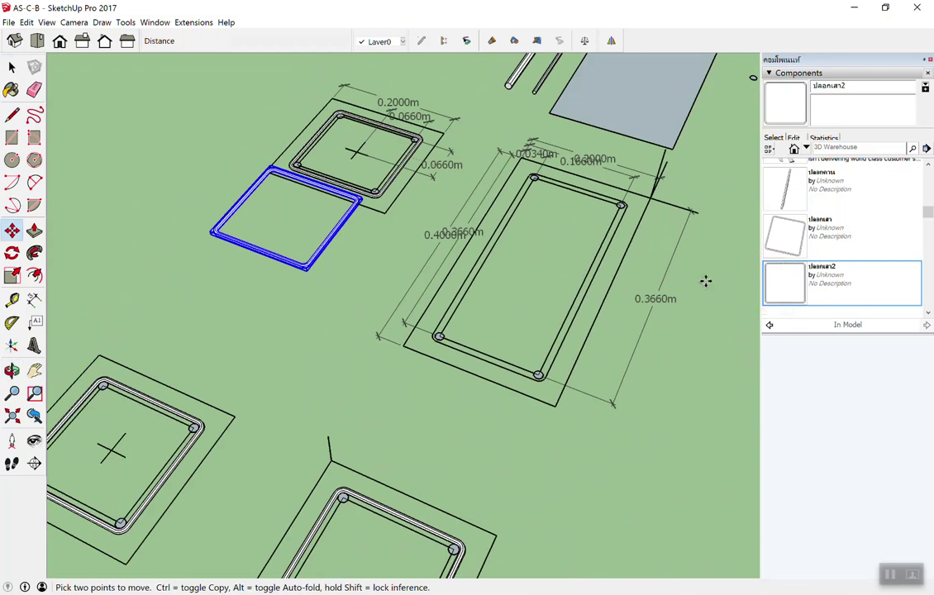
click(802, 275)
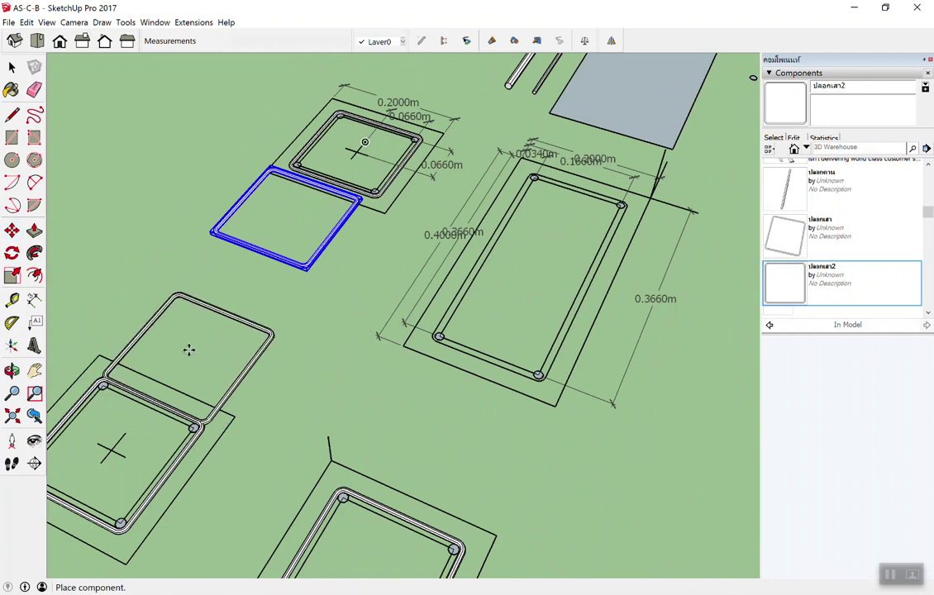
click(199, 319)
key(space)
click(275, 241)
click(199, 319)
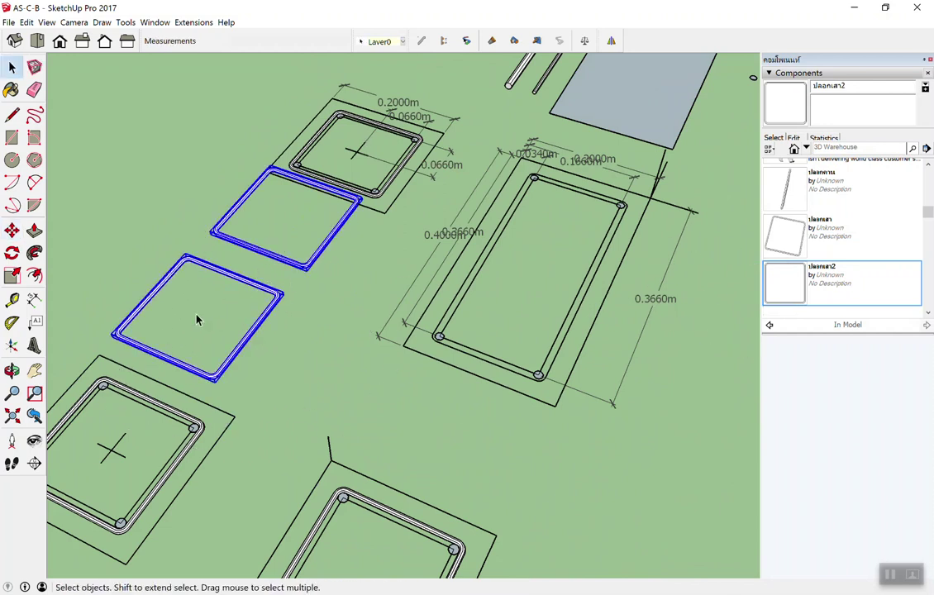
key(Delete)
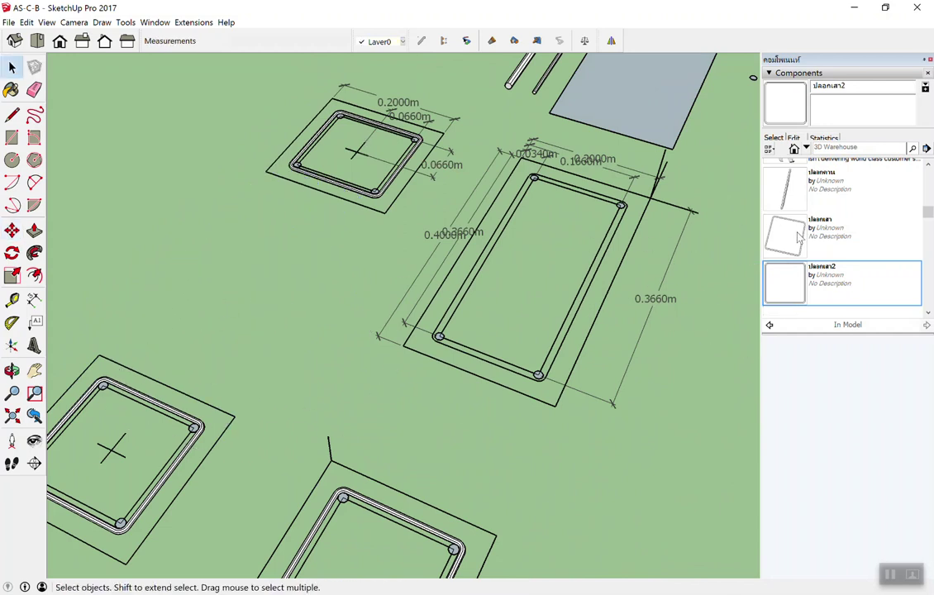
Step: Place a ปลอกเสา stirrup copy on the ground and select it
click(798, 238)
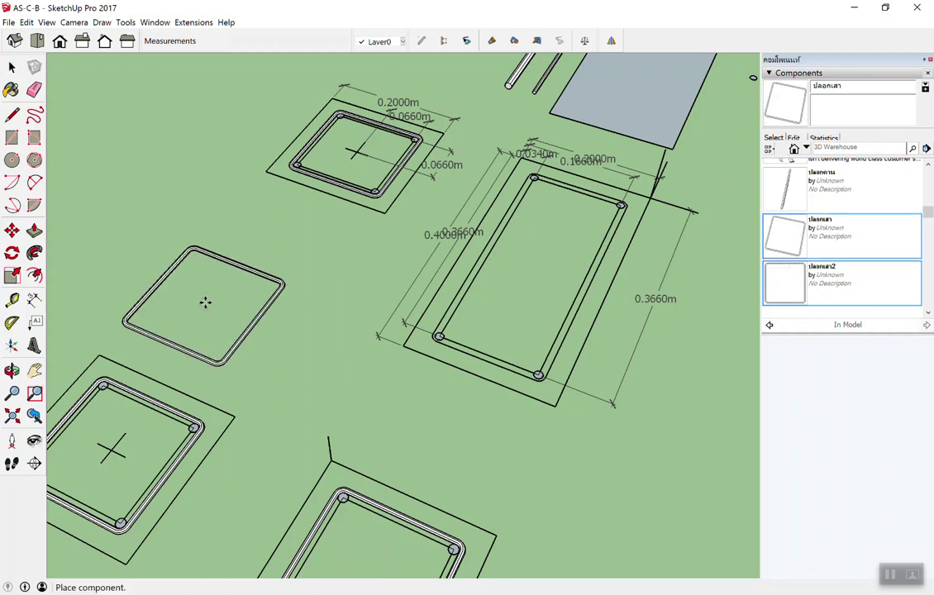
click(204, 278)
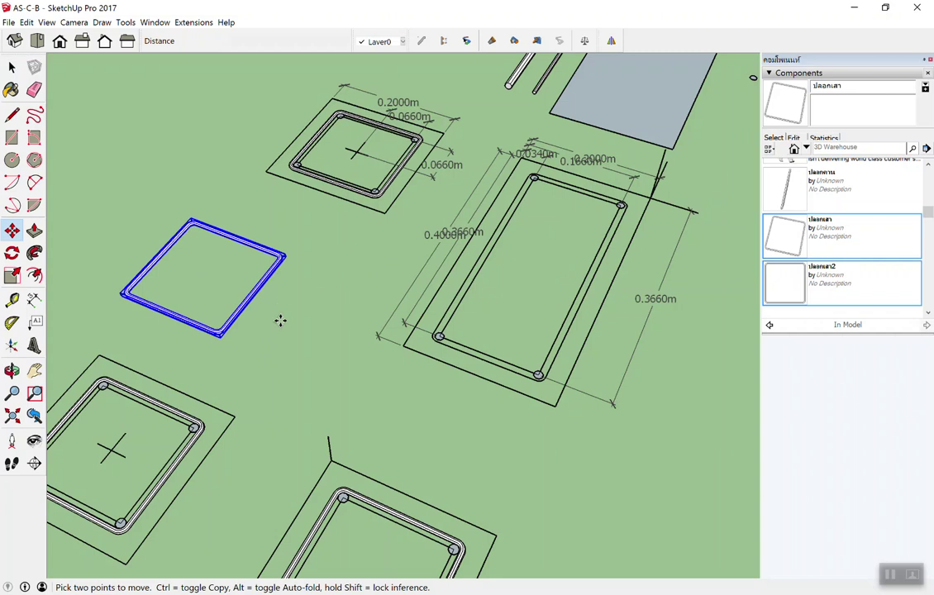
scroll(454, 139, down, 2)
scroll(358, 129, down, 2)
scroll(359, 130, down, 1)
scroll(345, 138, up, 4)
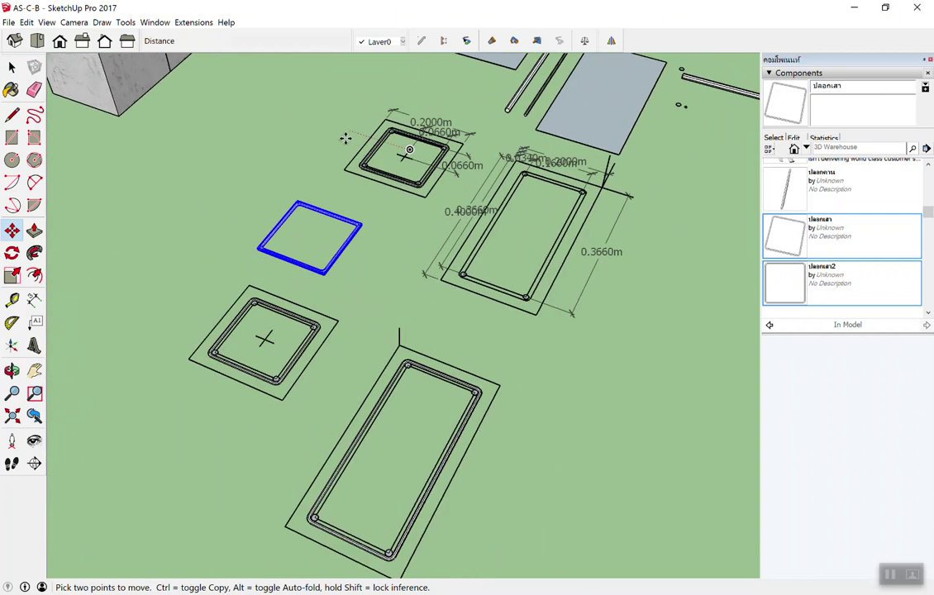
key(space)
drag(313, 187, 211, 281)
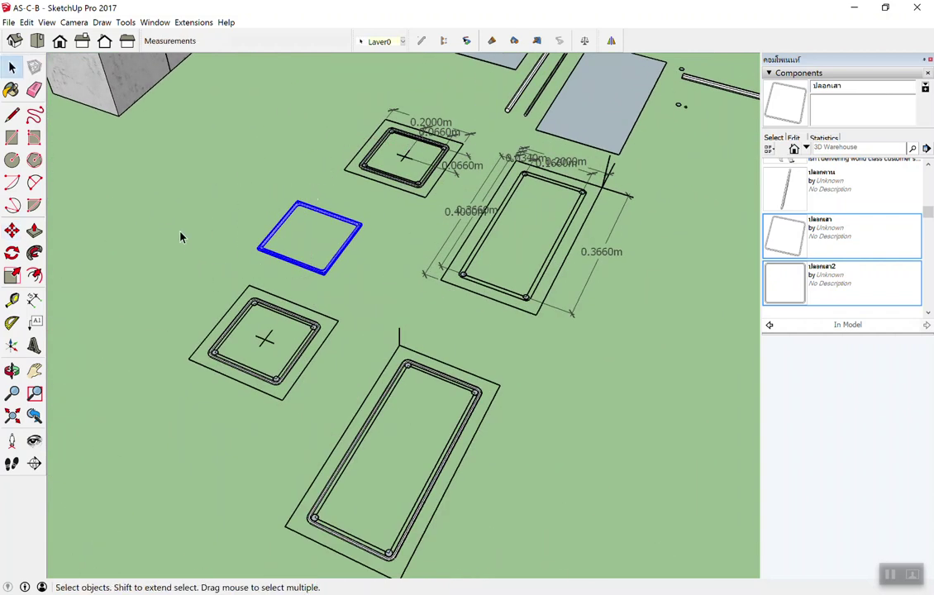
Step: Delete the placed stirrup copy and zoom in on the rebar from Top view
key(Delete)
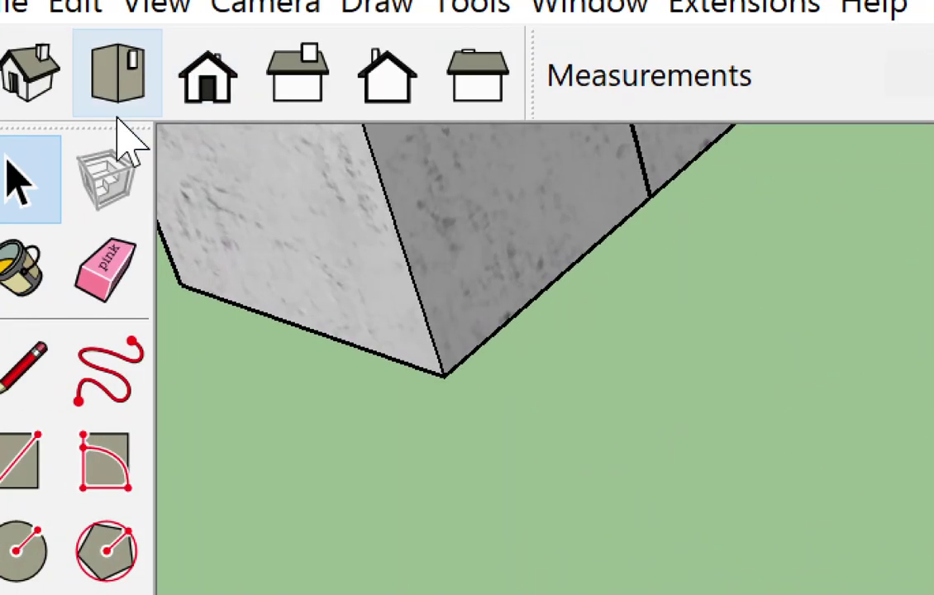
click(79, 89)
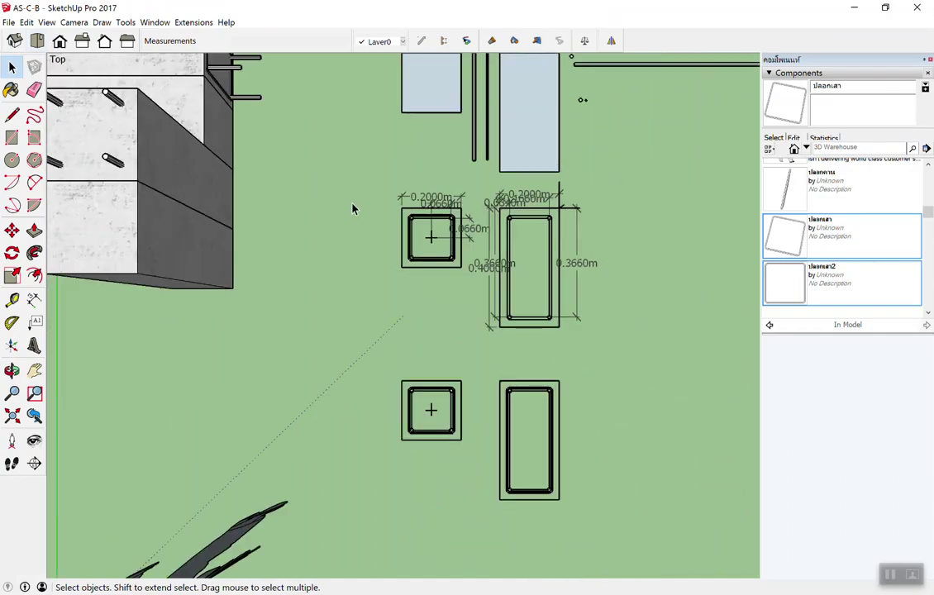
scroll(351, 209, down, 2)
scroll(442, 141, up, 1)
scroll(409, 188, up, 3)
scroll(411, 194, up, 2)
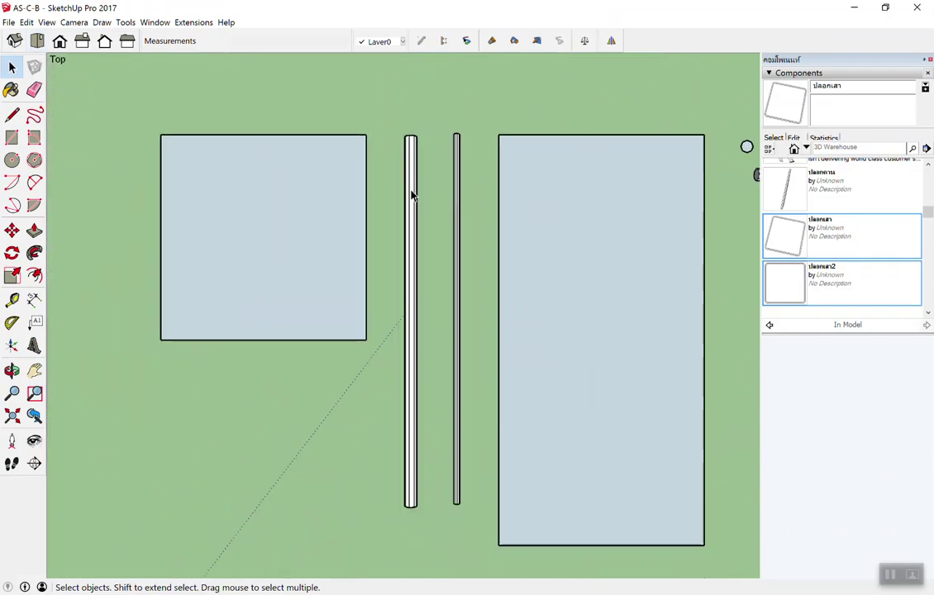
scroll(411, 194, up, 2)
scroll(411, 191, up, 2)
scroll(411, 191, down, 1)
scroll(388, 186, down, 2)
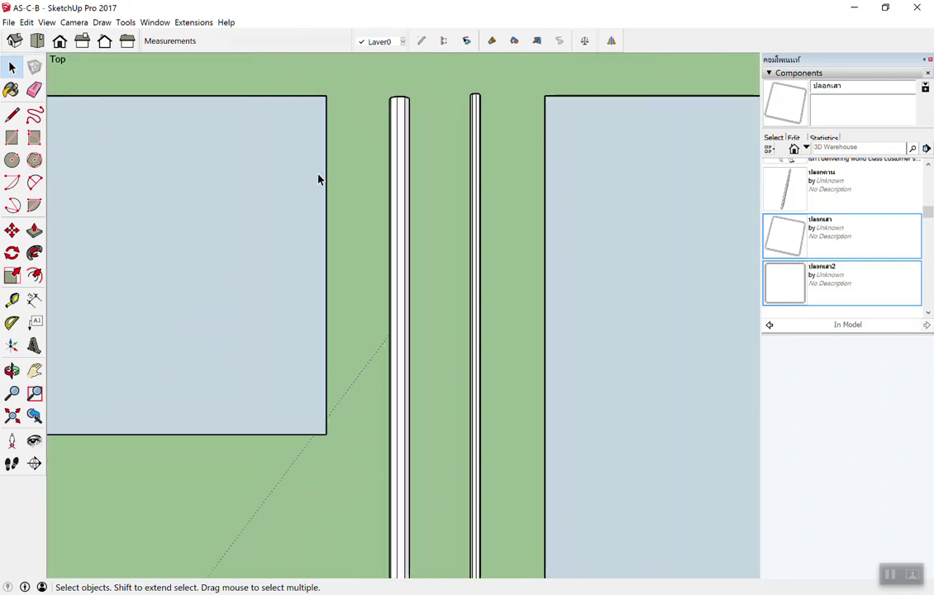
scroll(546, 152, down, 3)
scroll(559, 172, up, 2)
scroll(539, 177, up, 2)
scroll(539, 178, up, 1)
scroll(539, 176, down, 1)
scroll(553, 174, down, 2)
scroll(570, 171, down, 1)
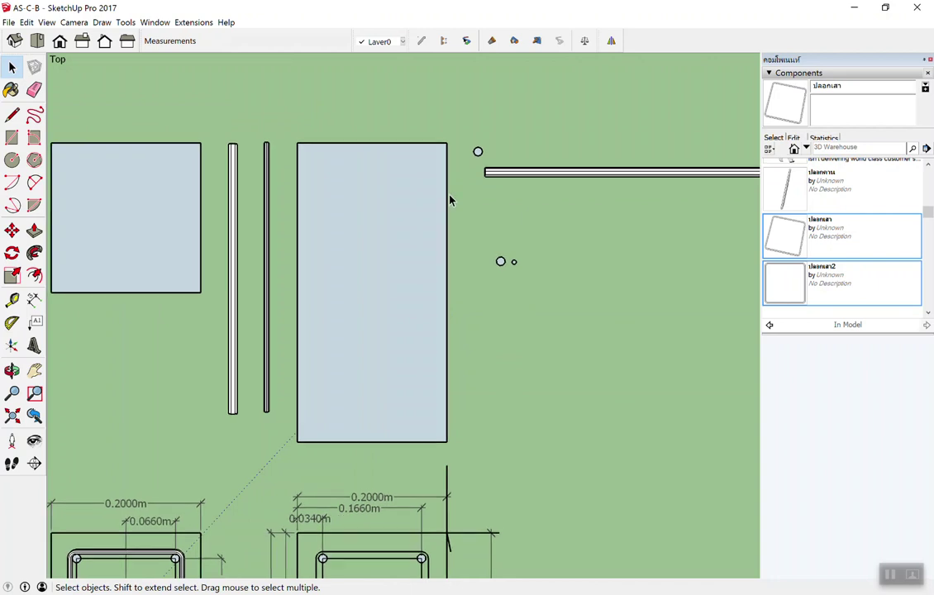
scroll(450, 200, down, 3)
scroll(473, 188, down, 2)
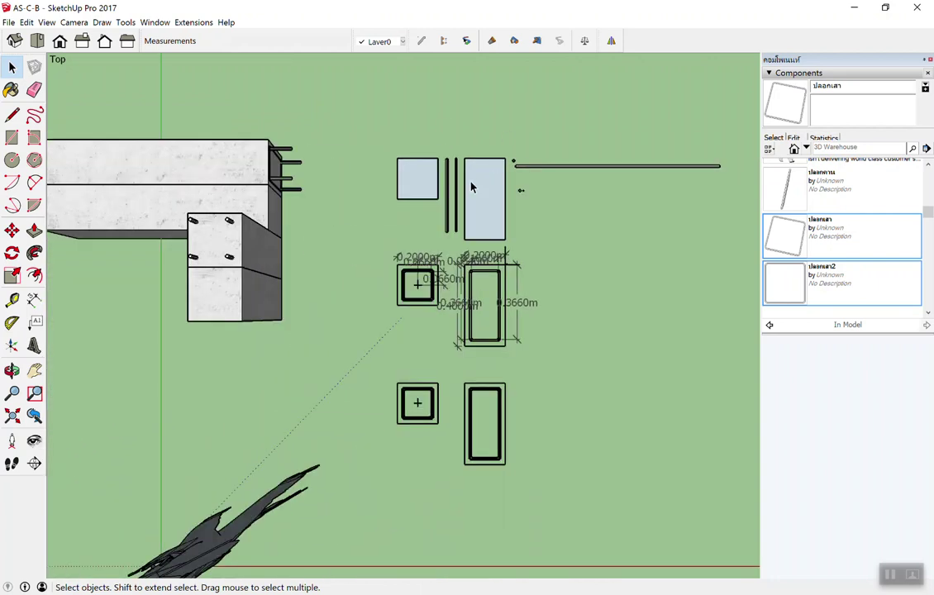
scroll(475, 183, up, 3)
scroll(546, 166, down, 2)
scroll(422, 198, up, 1)
scroll(388, 281, up, 2)
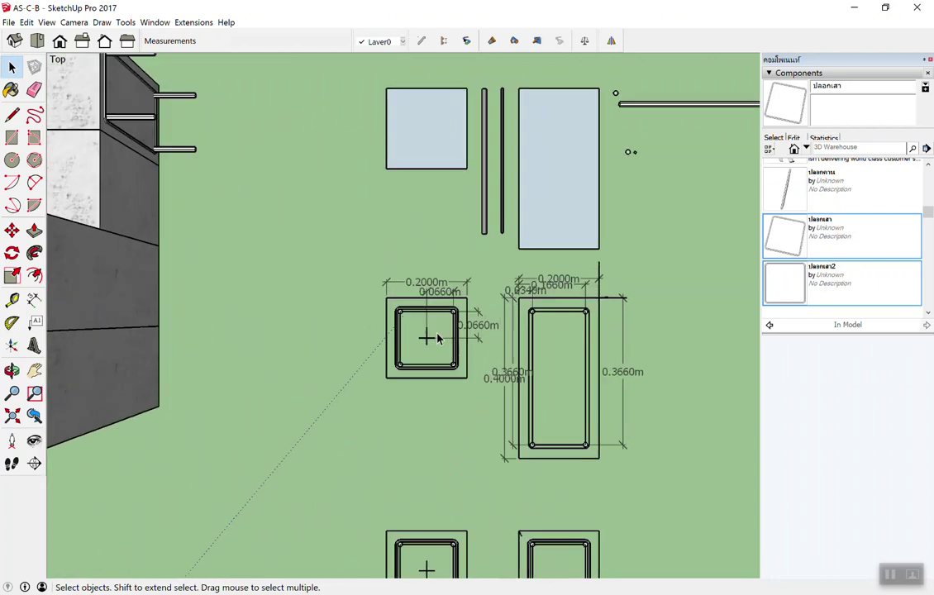
scroll(436, 334, up, 1)
scroll(442, 323, up, 2)
scroll(447, 312, up, 2)
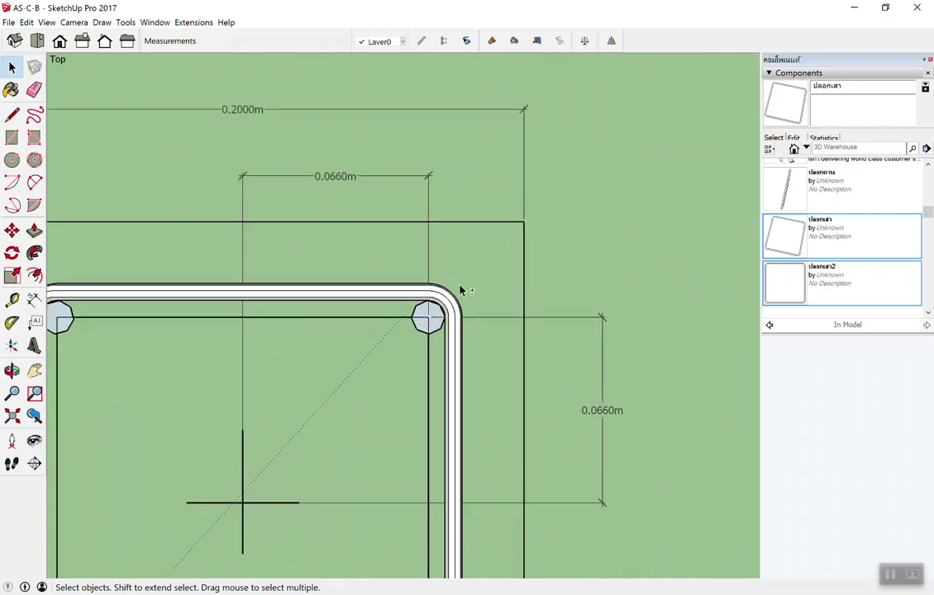
Step: Pan and zoom to frame the whole 0.2000m square column section and concrete column blocks
shift+middle_drag(535, 334, 500, 375)
scroll(475, 380, up, 3)
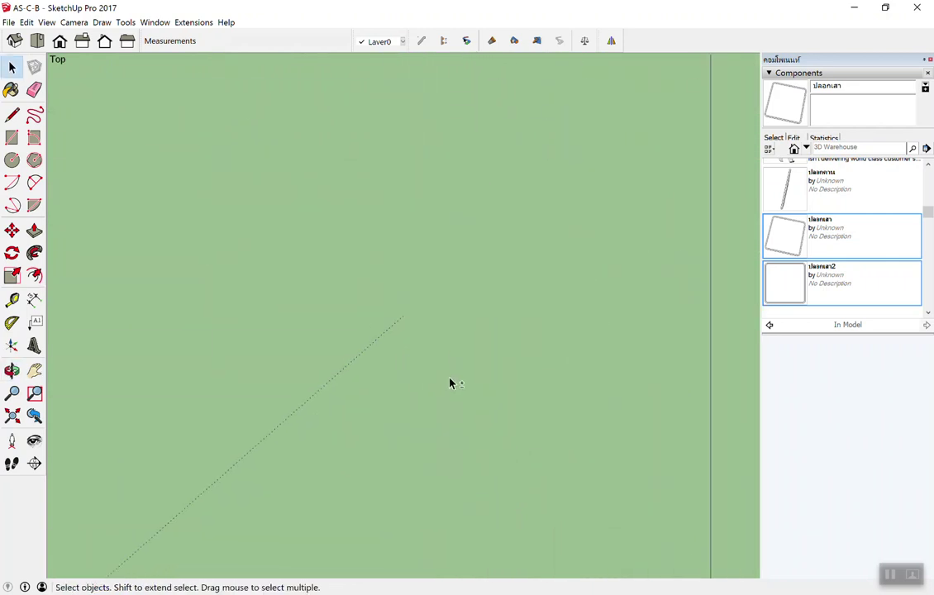
scroll(434, 430, down, 3)
shift+middle_drag(442, 400, 576, 110)
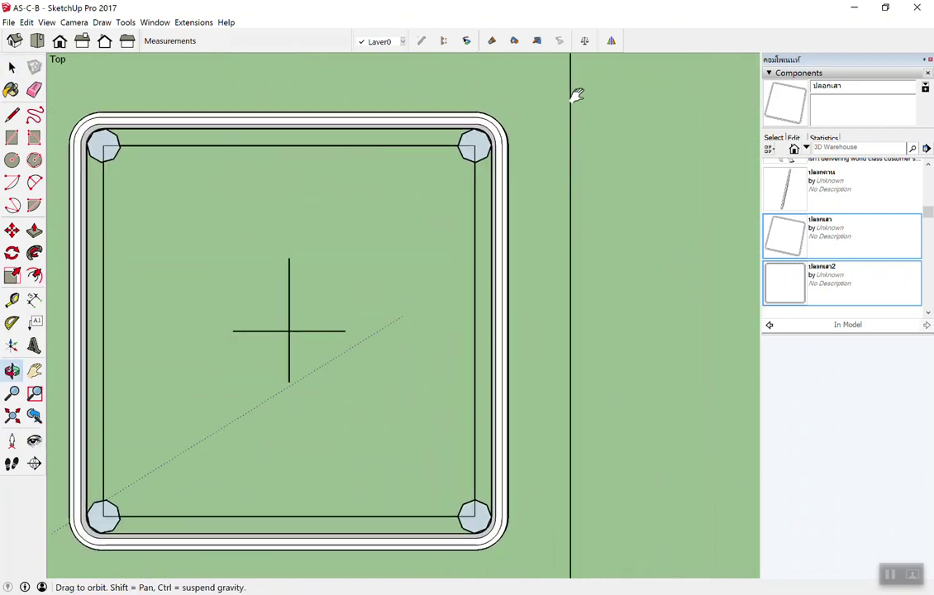
scroll(570, 111, down, 1)
scroll(479, 157, down, 3)
scroll(471, 165, down, 1)
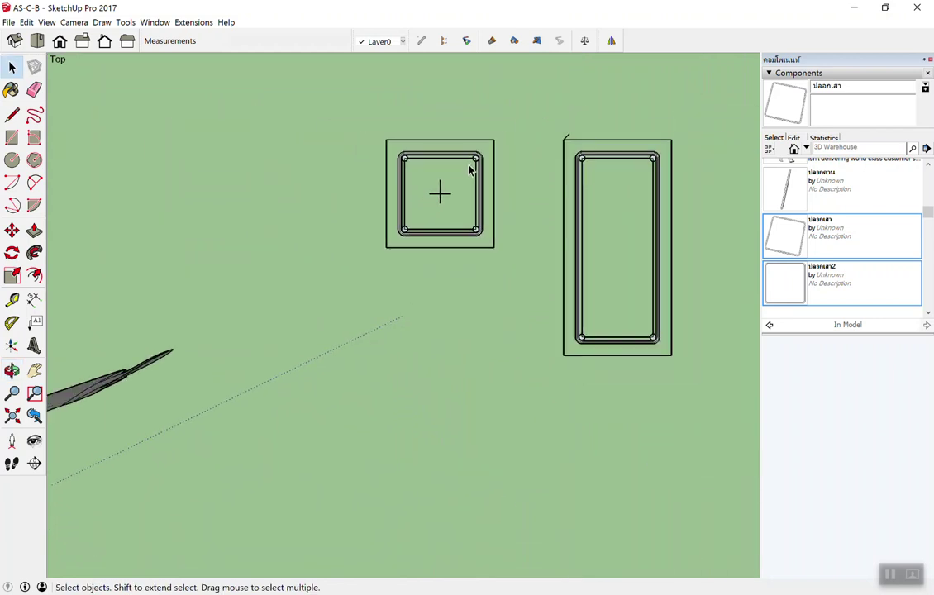
scroll(504, 124, down, 1)
shift+middle_drag(513, 111, 498, 271)
shift+middle_drag(319, 261, 467, 254)
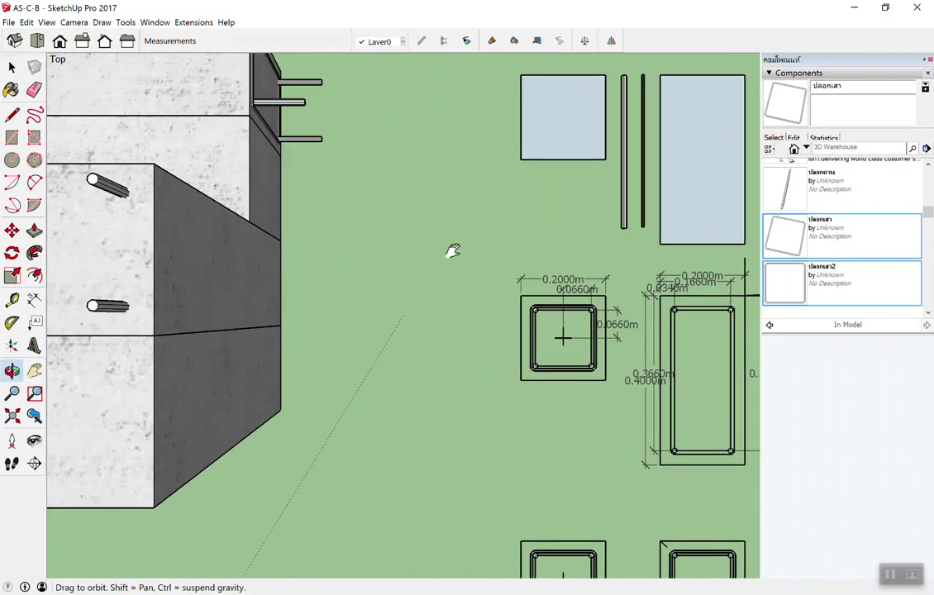
scroll(182, 407, up, 1)
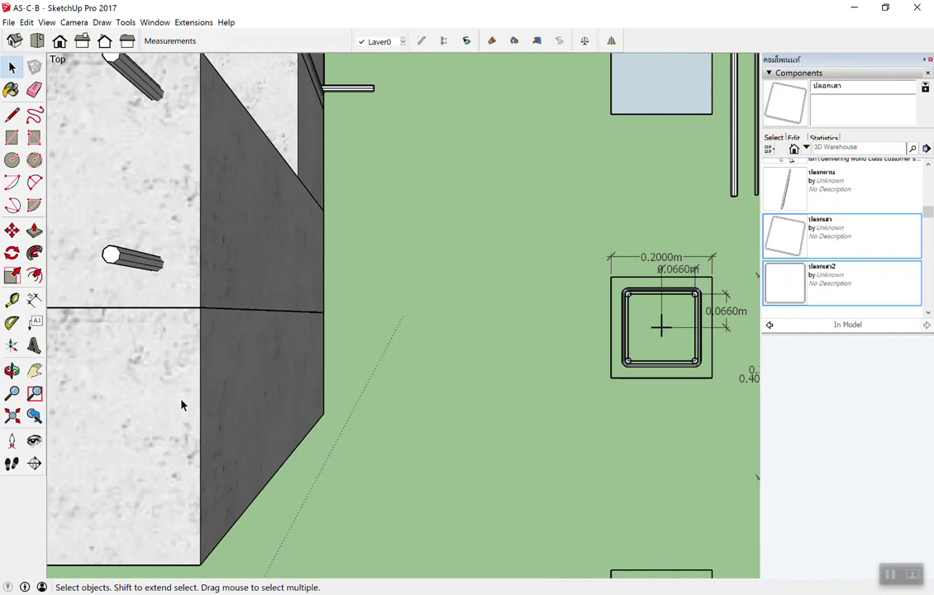
click(213, 328)
click(253, 305)
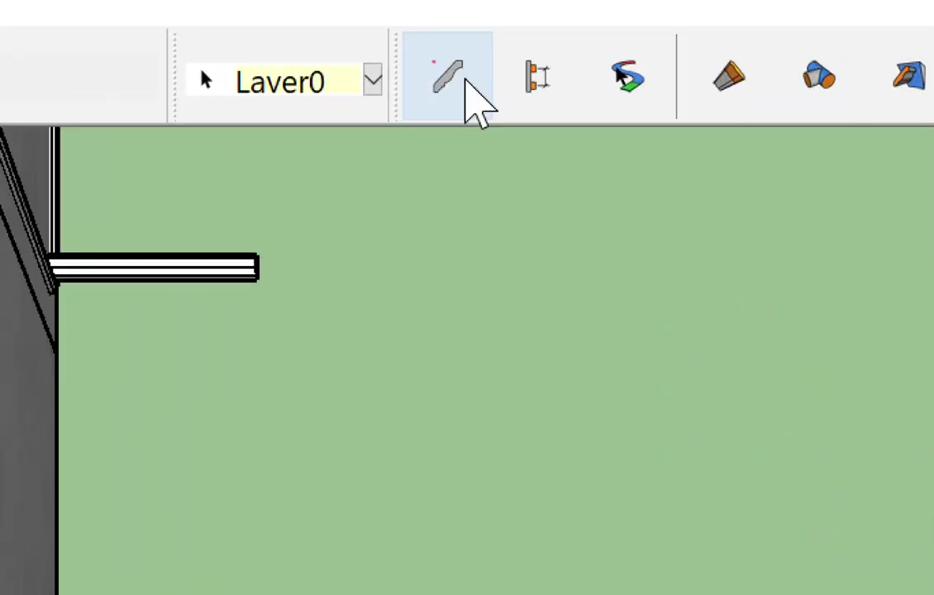
click(421, 41)
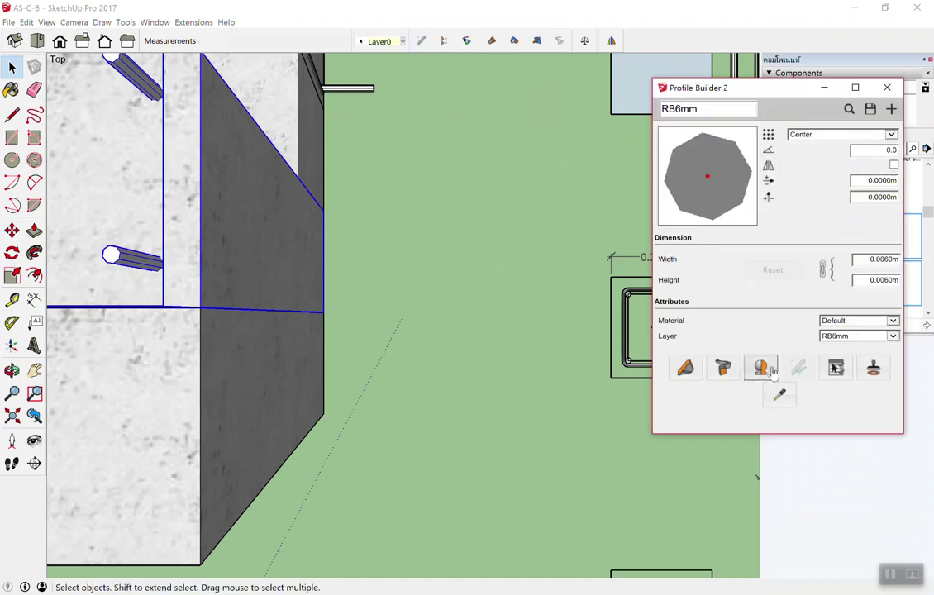
click(273, 354)
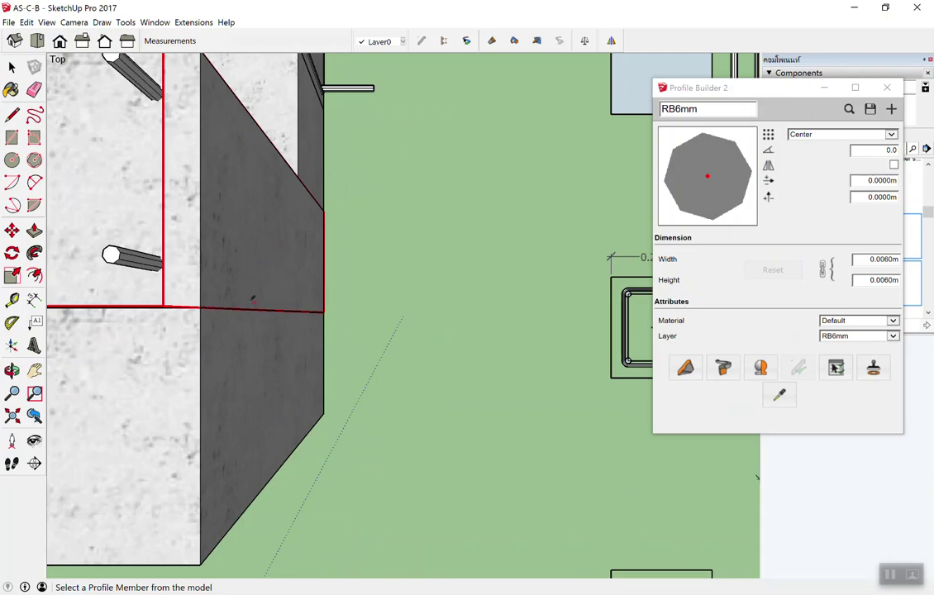
click(224, 330)
scroll(250, 281, down, 3)
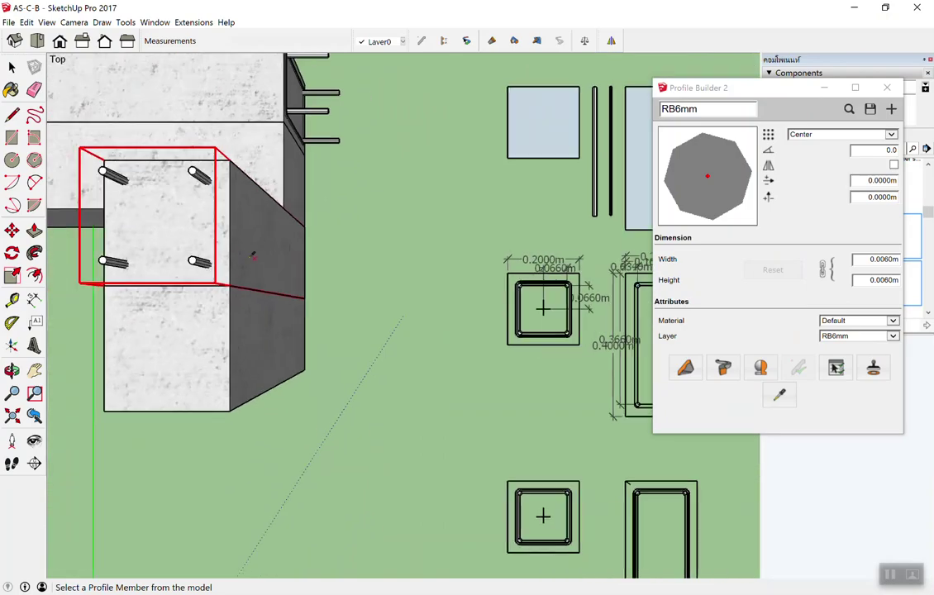
key(space)
click(886, 87)
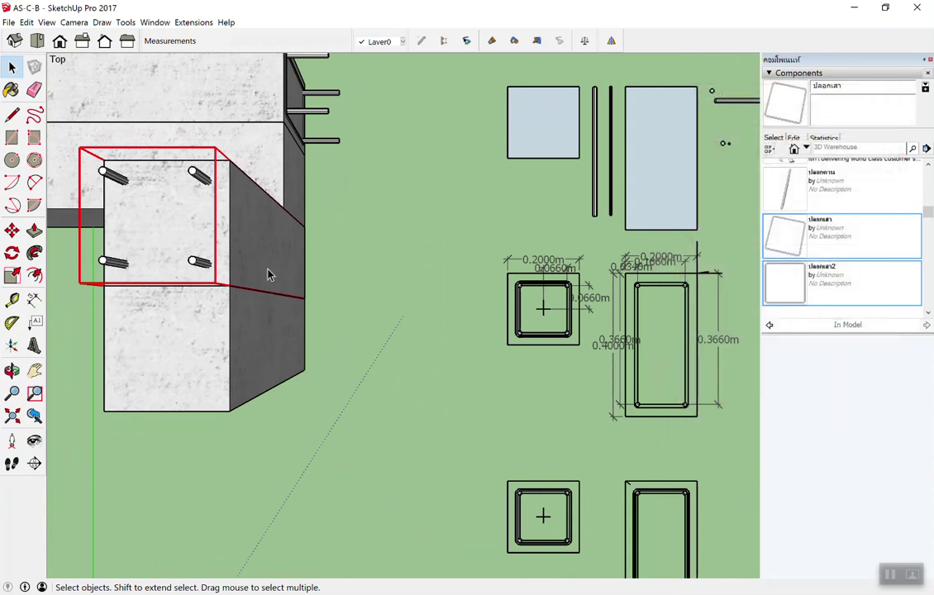
scroll(83, 265, down, 2)
scroll(670, 115, up, 1)
scroll(493, 186, down, 2)
scroll(493, 189, up, 1)
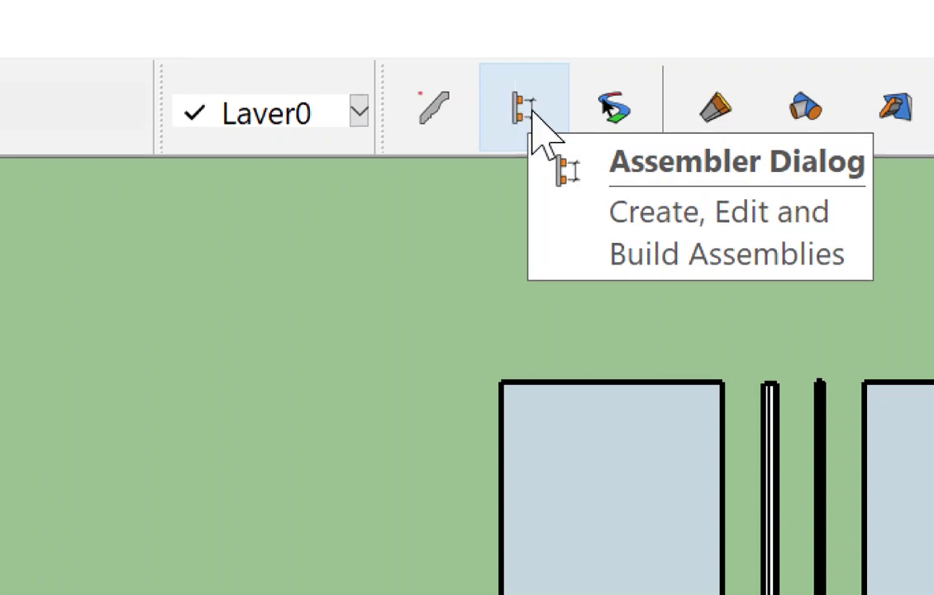
Step: Open PB Assembler and name the new assembly 'เสา C1'
click(533, 114)
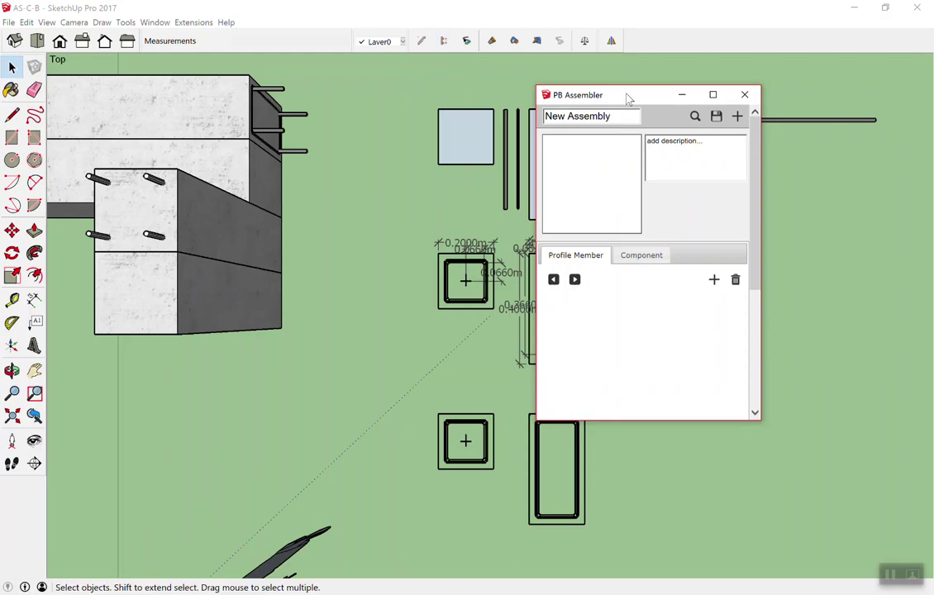
mouse_move(627, 96)
mouse_down()
mouse_move(683, 95)
mouse_move(601, 117)
mouse_up()
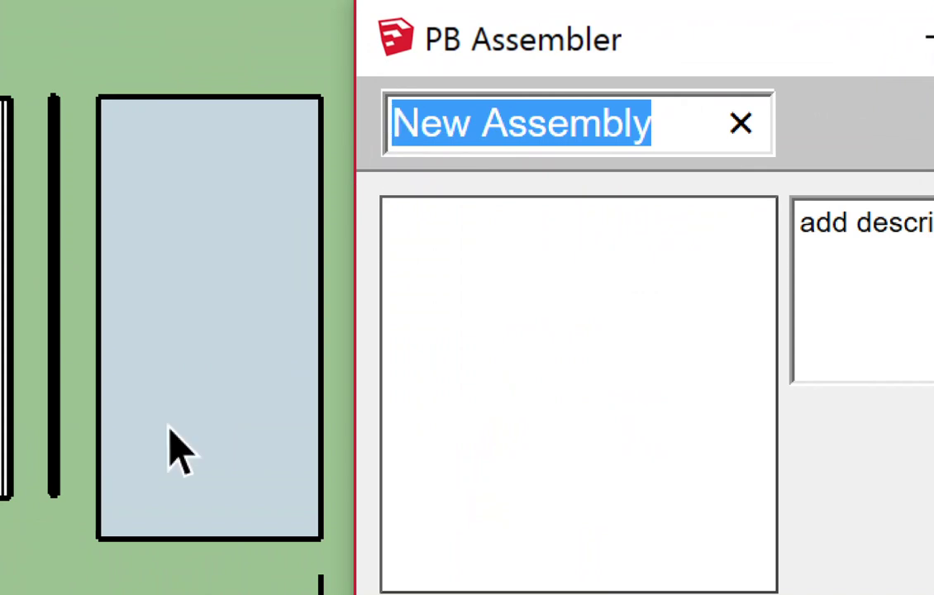
text(C)
key(BackSpace)
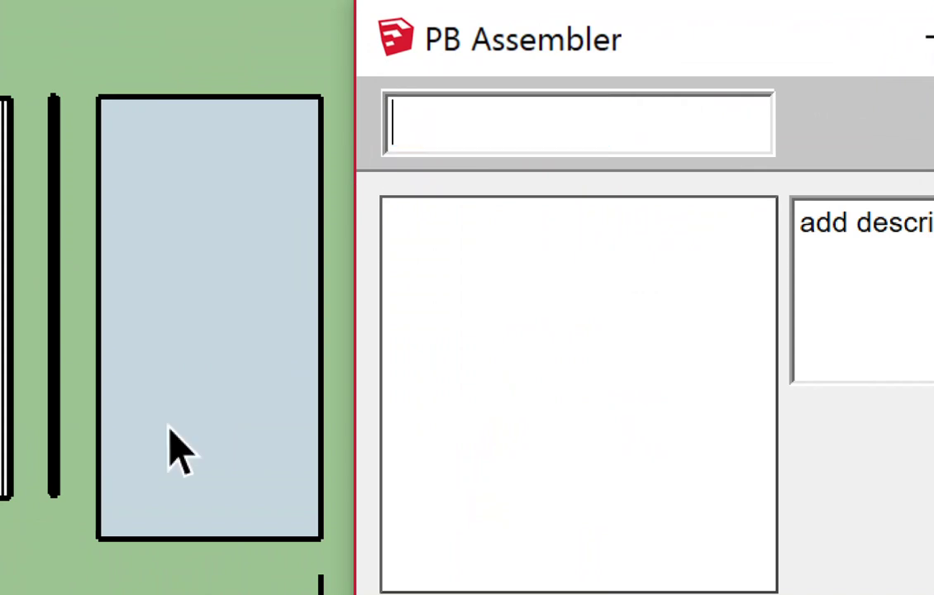
text(gl)
key(BackSpace)
key(BackSpace)
text(เสา C)
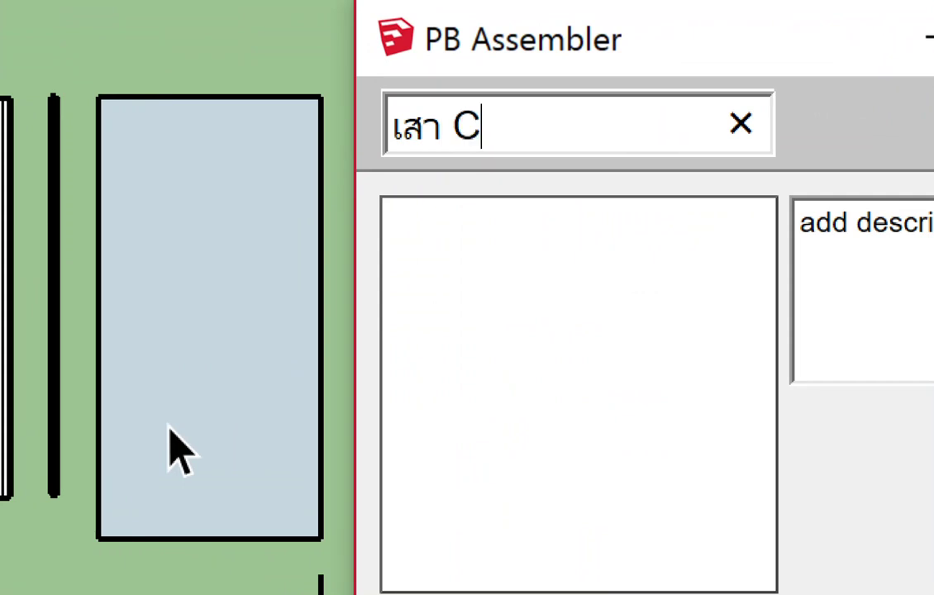
text(1)
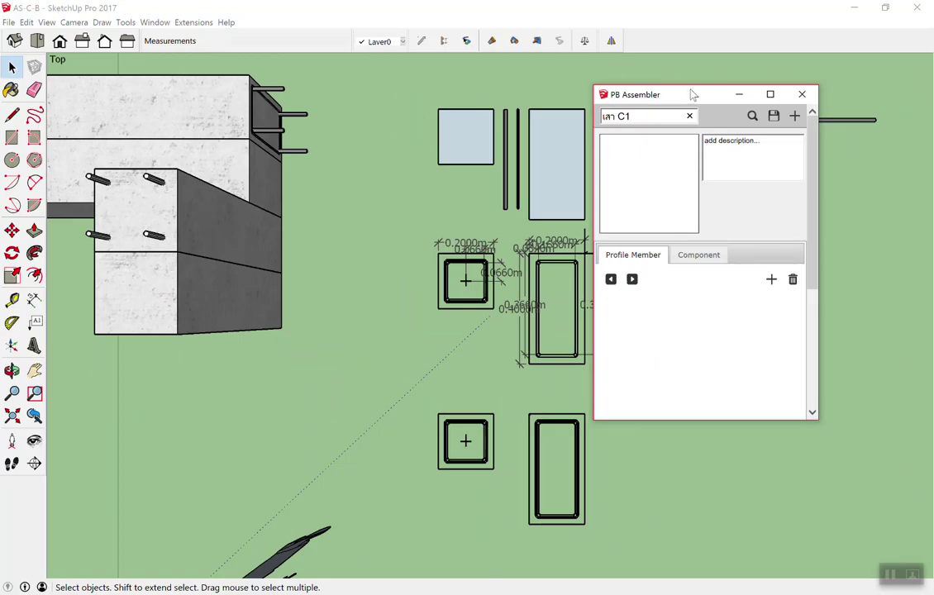
mouse_move(692, 93)
mouse_down()
mouse_move(530, 89)
mouse_move(752, 77)
mouse_up()
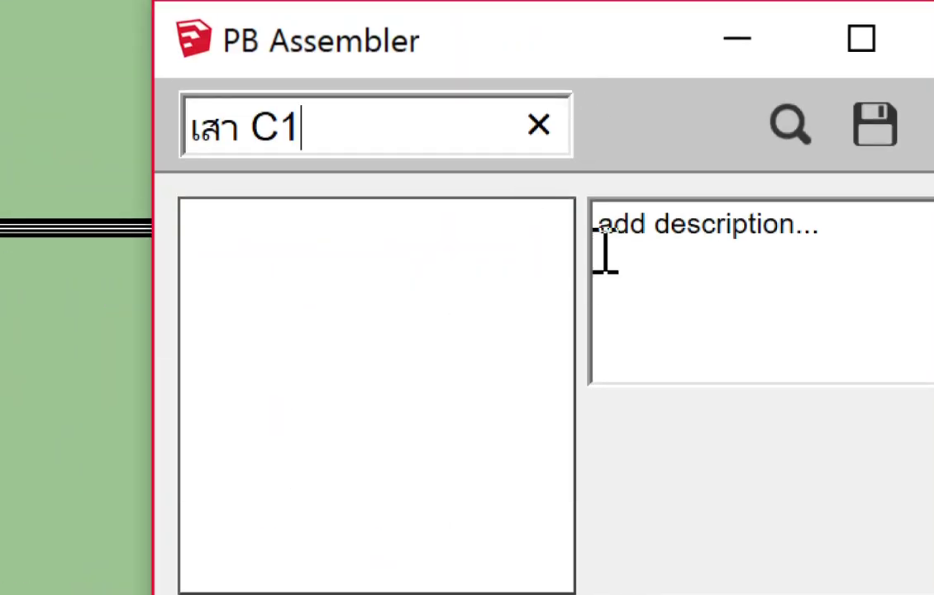
Step: Replace the placeholder description with 'เสา คสล. พร้อมเหล็ก'
click(681, 225)
drag(881, 231, 552, 327)
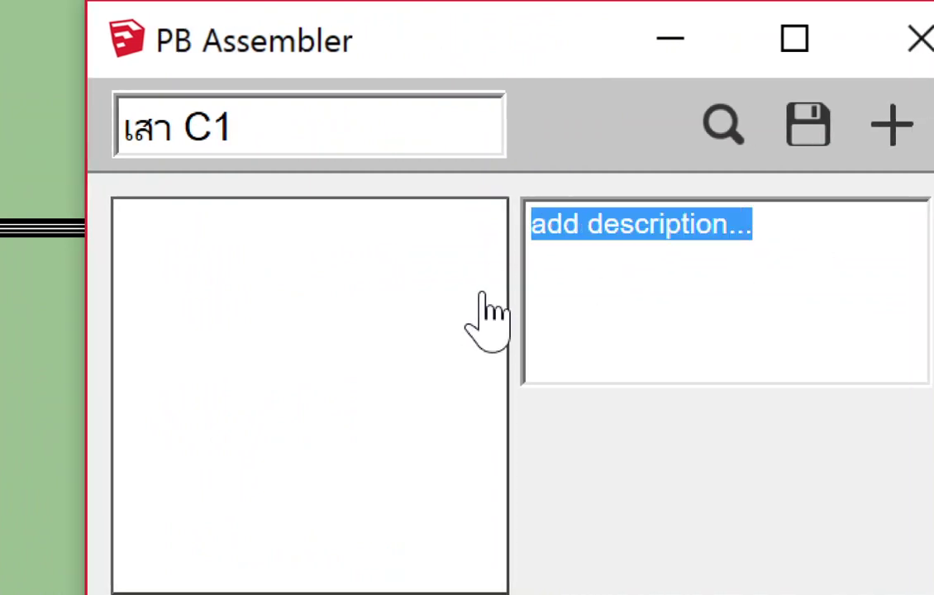
text(glk)
key(BackSpace)
key(BackSpace)
key(BackSpace)
text(เสา คสล. พร้อมเหล็ก)
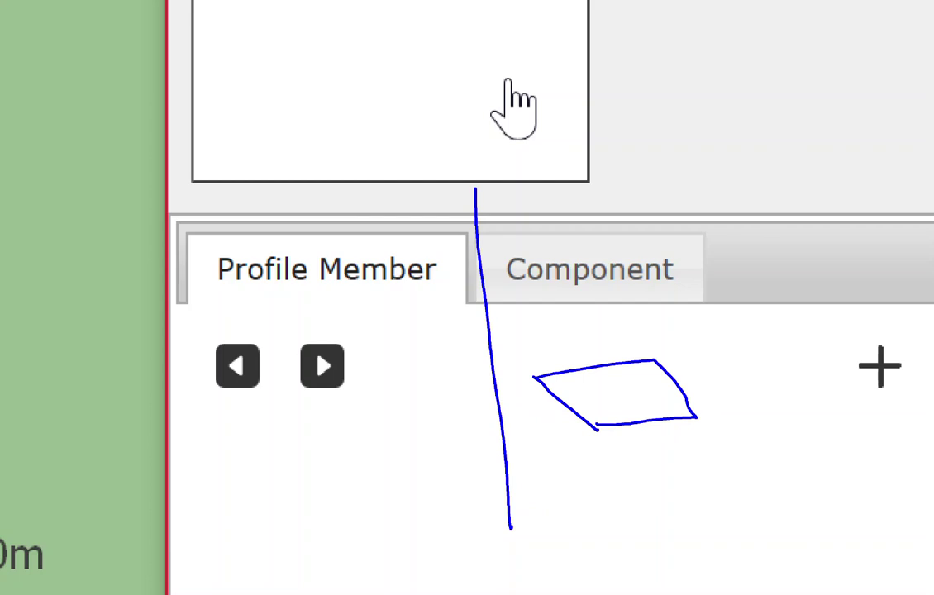
mouse_move(546, 444)
mouse_down()
mouse_move(557, 457)
mouse_move(663, 488)
mouse_move(711, 478)
mouse_move(594, 450)
mouse_move(716, 487)
mouse_up()
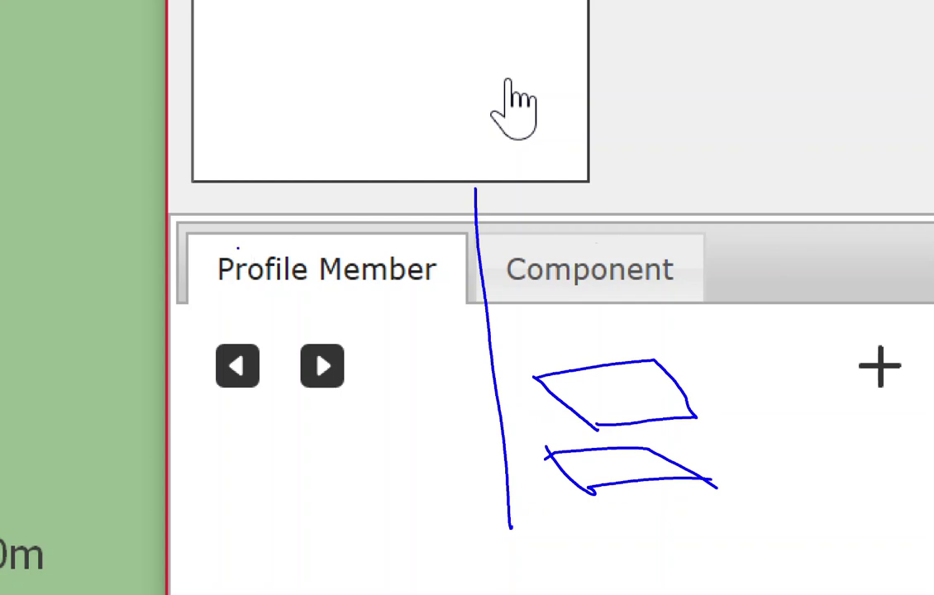
mouse_move(192, 423)
mouse_down()
mouse_move(242, 465)
mouse_move(276, 410)
mouse_move(210, 541)
mouse_move(250, 584)
mouse_move(240, 459)
mouse_up()
drag(248, 579, 293, 521)
drag(285, 405, 281, 555)
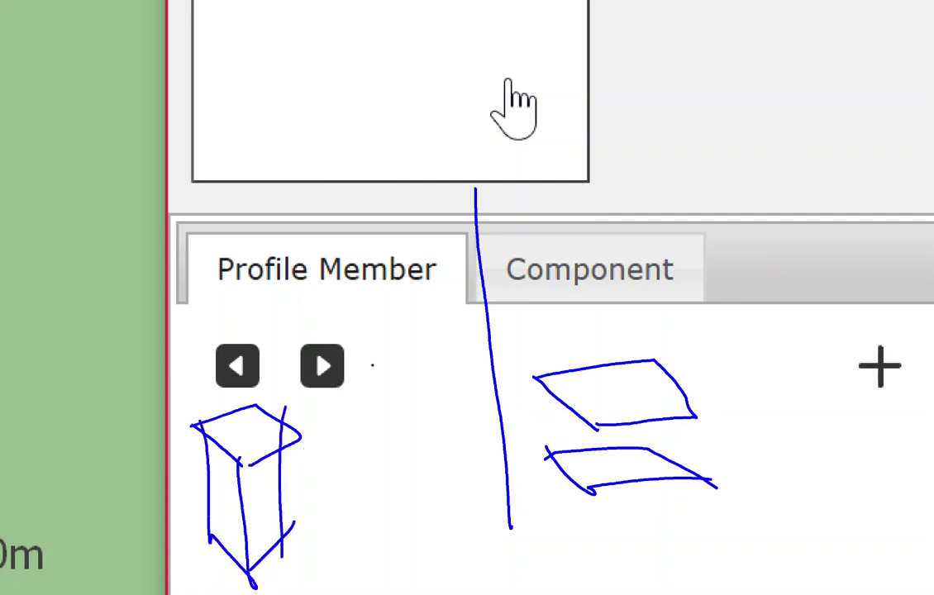
mouse_move(370, 367)
mouse_down()
mouse_move(381, 560)
mouse_move(366, 347)
mouse_up()
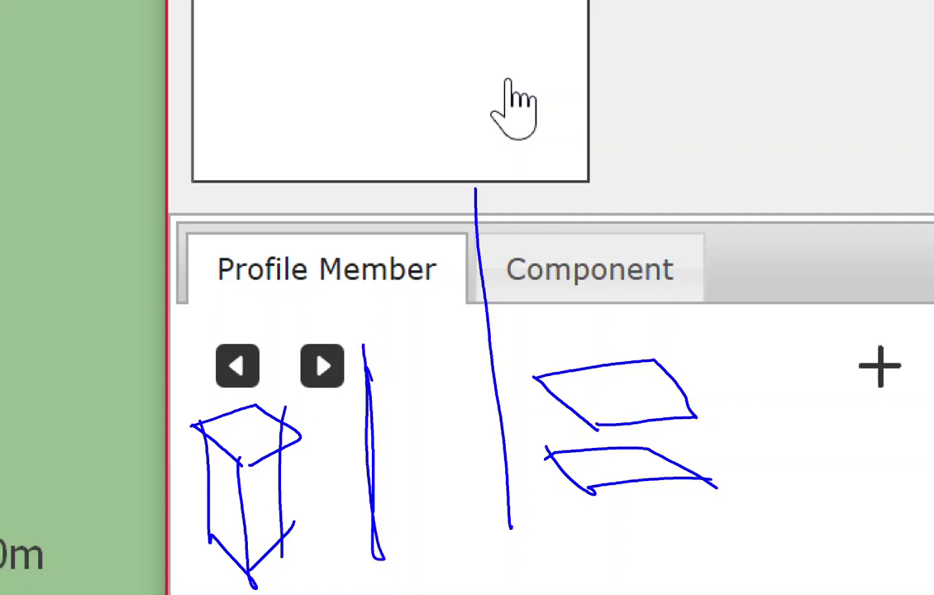
mouse_move(395, 355)
mouse_down()
mouse_move(407, 541)
mouse_move(400, 357)
mouse_move(425, 533)
mouse_move(418, 331)
mouse_move(446, 537)
mouse_move(446, 347)
mouse_up()
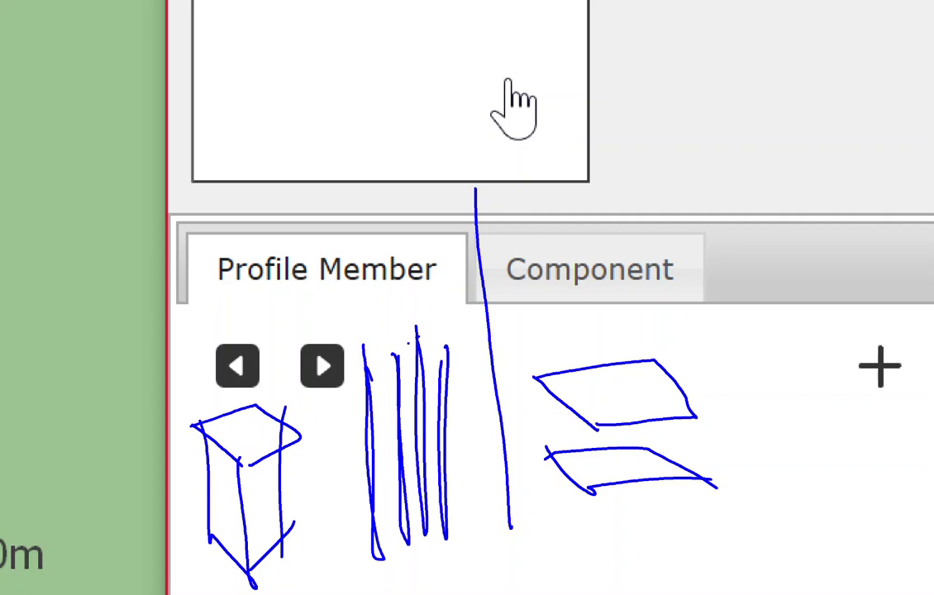
drag(701, 86, 778, 136)
mouse_move(701, 86)
mouse_down()
mouse_move(837, 92)
mouse_move(797, 134)
mouse_move(743, 246)
mouse_move(798, 280)
mouse_up()
drag(789, 134, 796, 248)
drag(783, 272, 845, 222)
drag(840, 87, 843, 227)
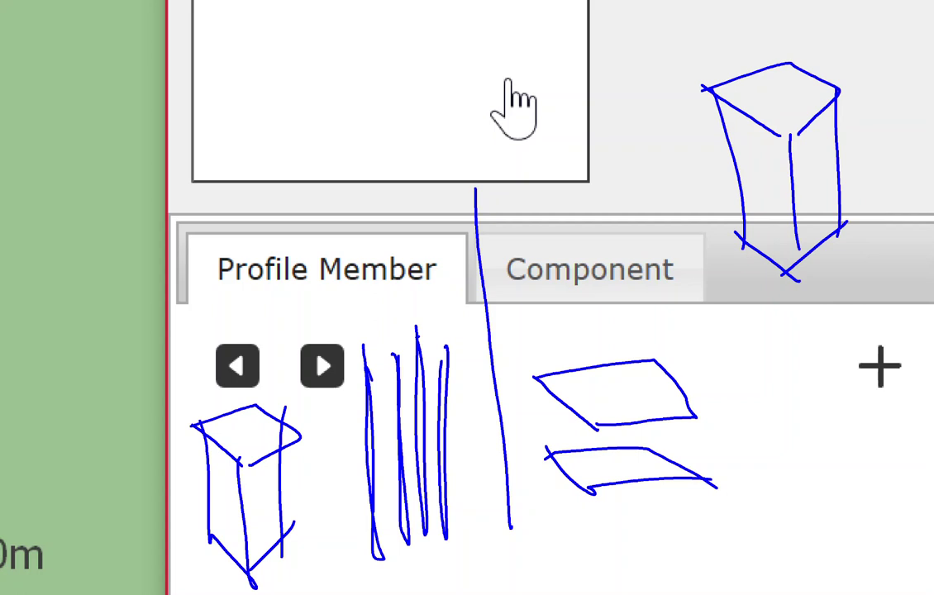
drag(60, 416, 121, 434)
drag(363, 394, 430, 366)
drag(85, 405, 128, 446)
drag(104, 481, 97, 512)
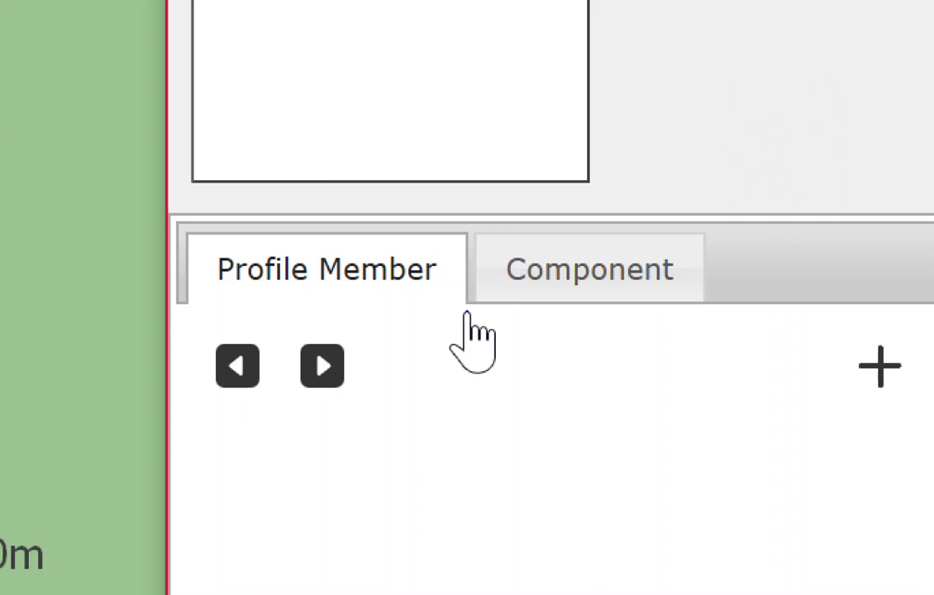
drag(369, 377, 371, 551)
mouse_move(209, 378)
mouse_down()
mouse_move(252, 431)
mouse_move(322, 404)
mouse_move(252, 442)
mouse_up()
drag(198, 377, 219, 545)
drag(256, 421, 256, 529)
mouse_move(200, 519)
mouse_down()
mouse_move(251, 583)
mouse_move(312, 495)
mouse_up()
drag(307, 397, 304, 529)
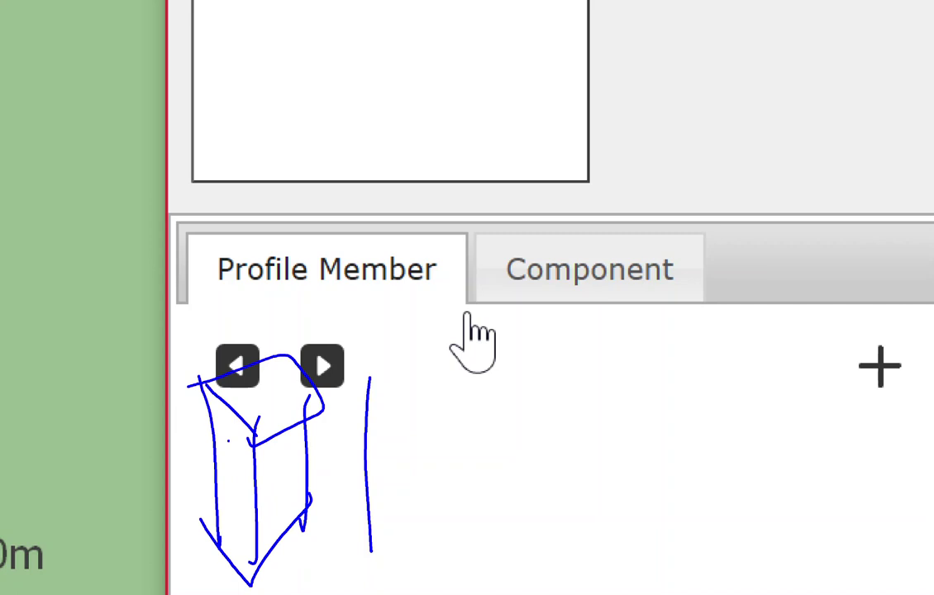
drag(459, 137, 469, 566)
mouse_move(537, 401)
mouse_down()
mouse_move(608, 467)
mouse_move(687, 406)
mouse_move(607, 471)
mouse_move(647, 560)
mouse_up()
drag(607, 452, 607, 545)
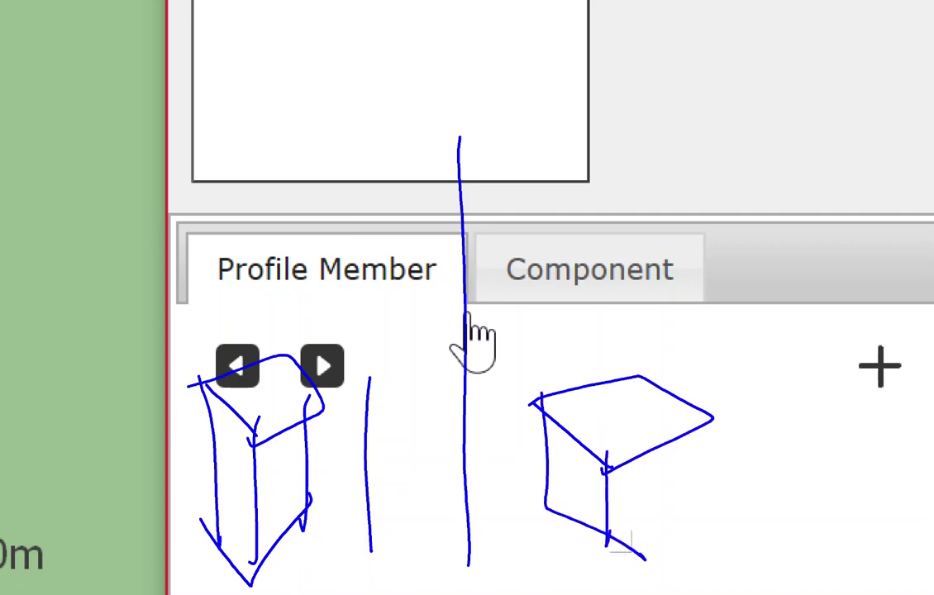
mouse_move(754, 146)
mouse_down()
mouse_move(636, 294)
mouse_move(509, 285)
mouse_up()
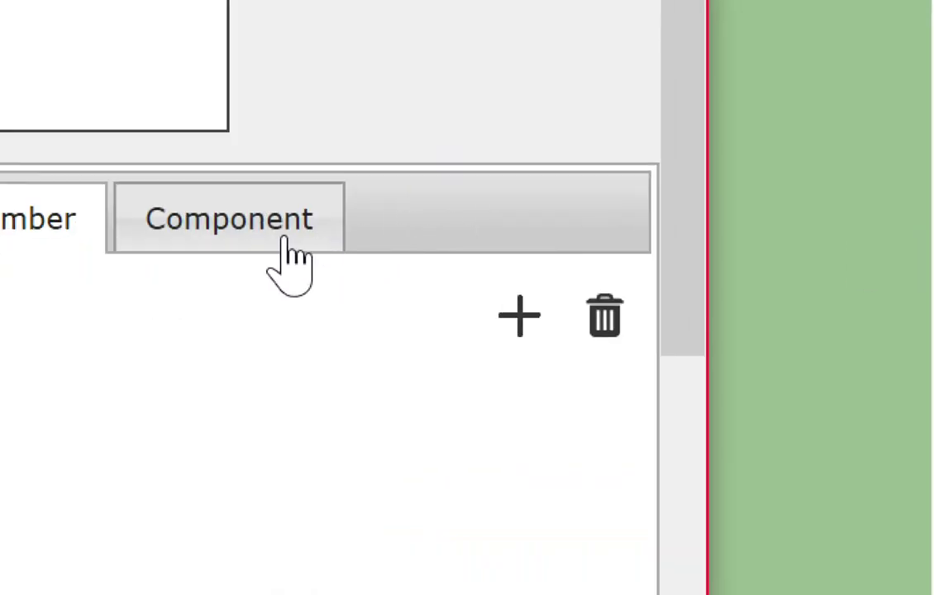
Step: Add a component entry to the assembly and rename it from Component#1 to 'เหล็กปลอก'
click(768, 237)
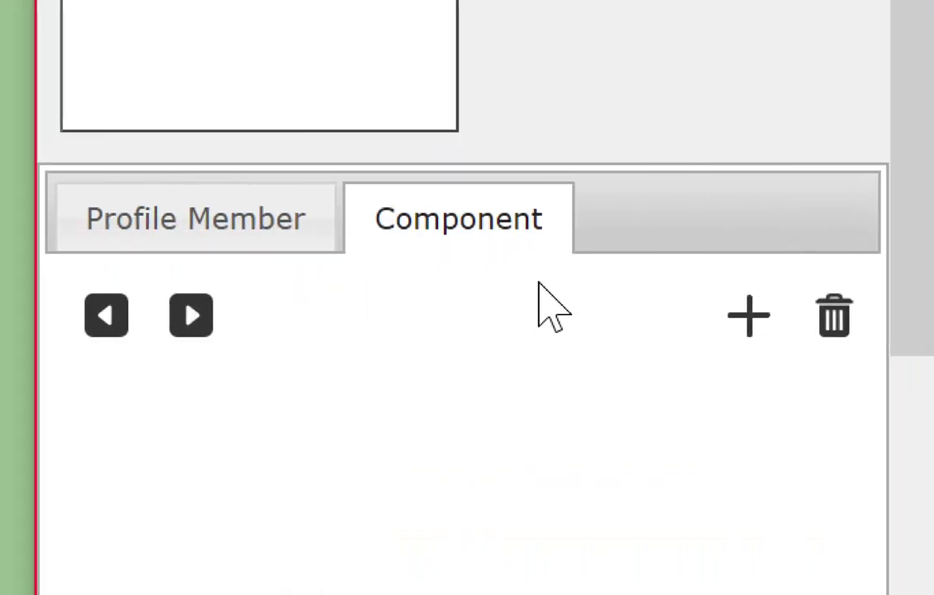
click(754, 334)
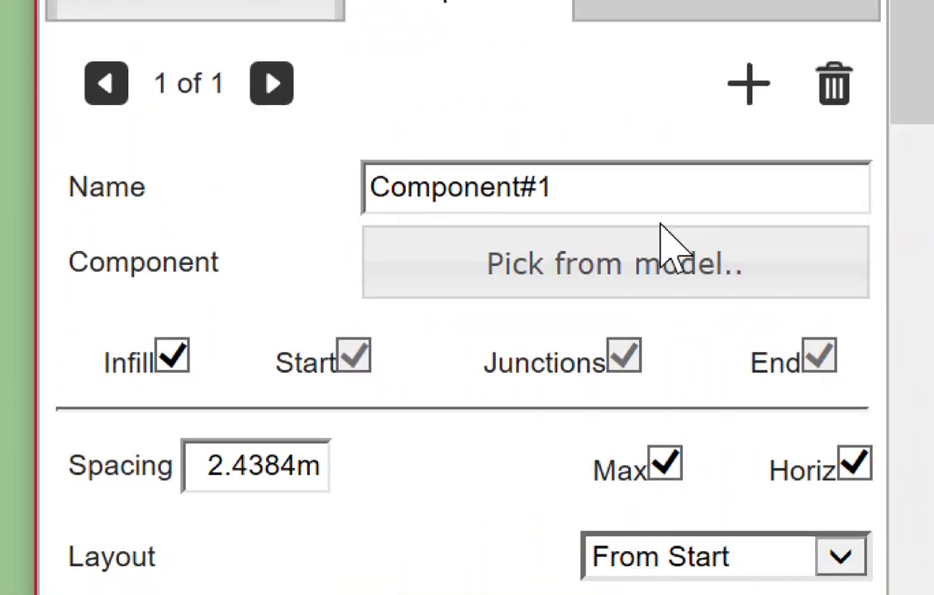
click(667, 189)
drag(667, 189, 376, 195)
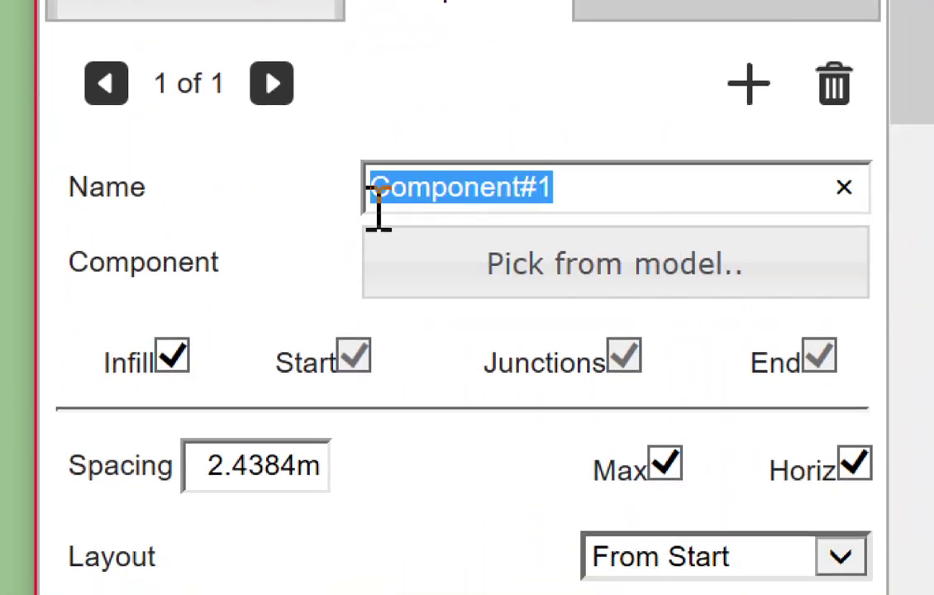
text(ปลอก)
key(Left)
key(Left)
key(Left)
key(Left)
text(เห,ัก)
key(BackSpace)
key(BackSpace)
key(BackSpace)
text(ล็ก)
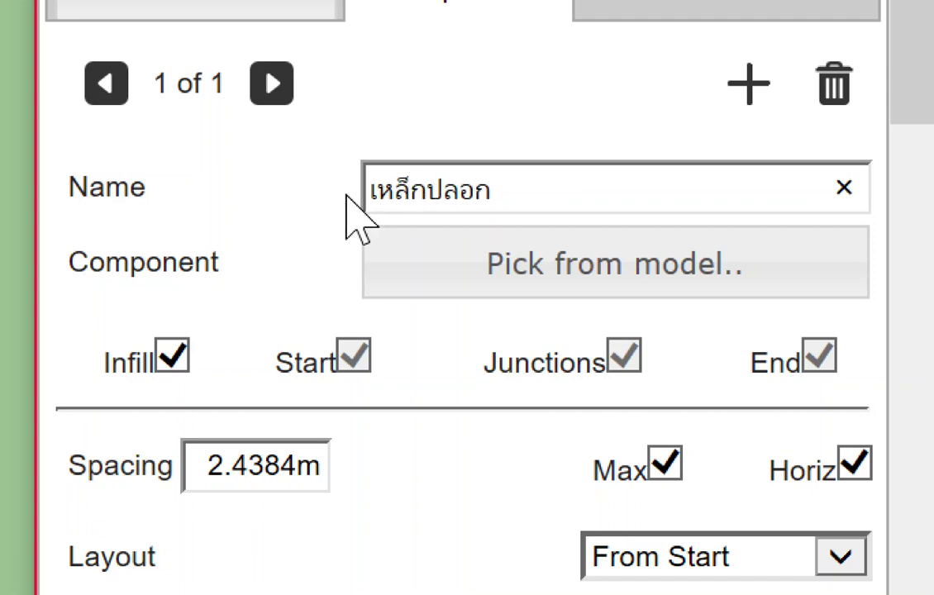
Step: Pick the ปลอกเสา stirrup from the model as the เหล็กปลอก entry's component
click(437, 266)
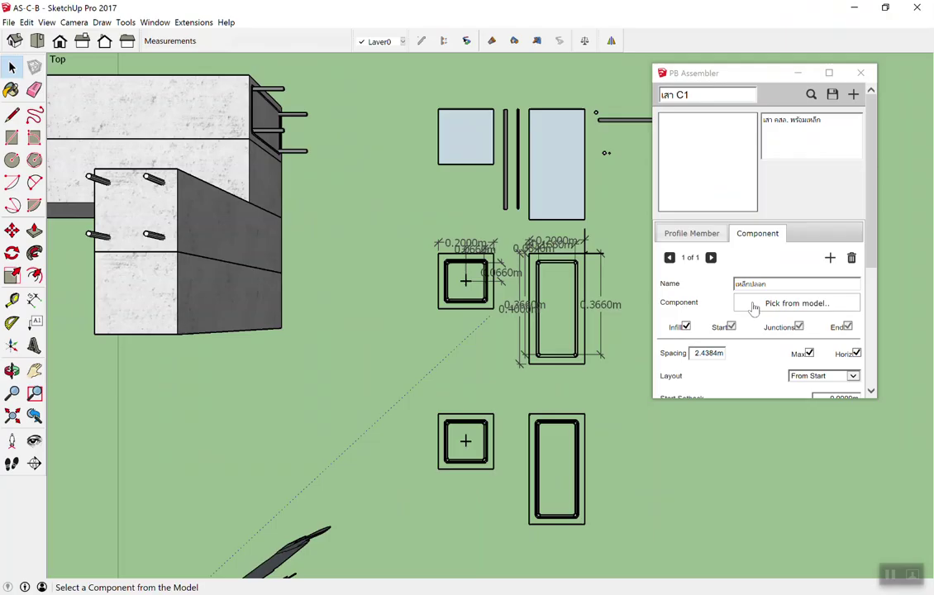
scroll(483, 429, up, 2)
scroll(475, 157, up, 1)
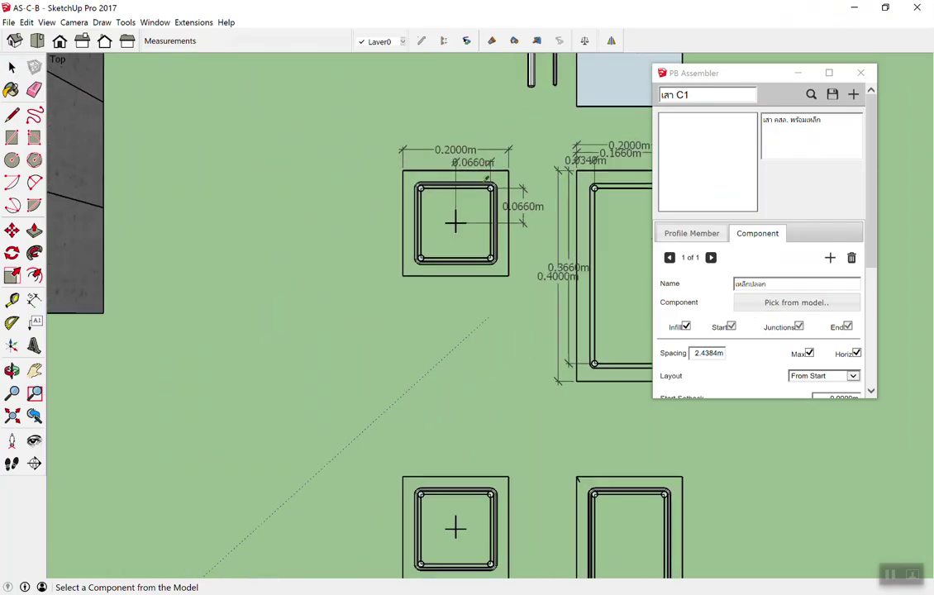
scroll(481, 136, up, 3)
scroll(492, 178, up, 2)
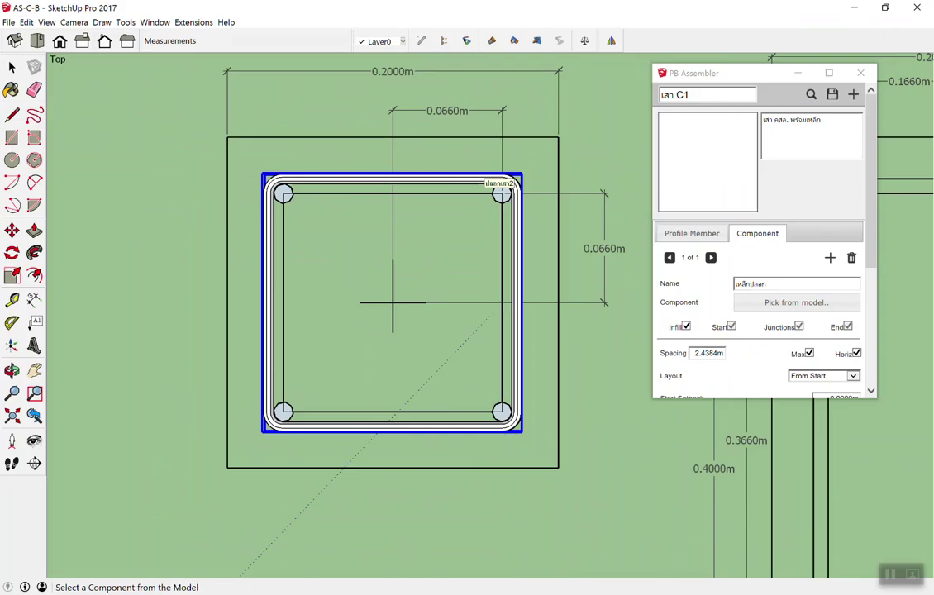
scroll(480, 190, down, 2)
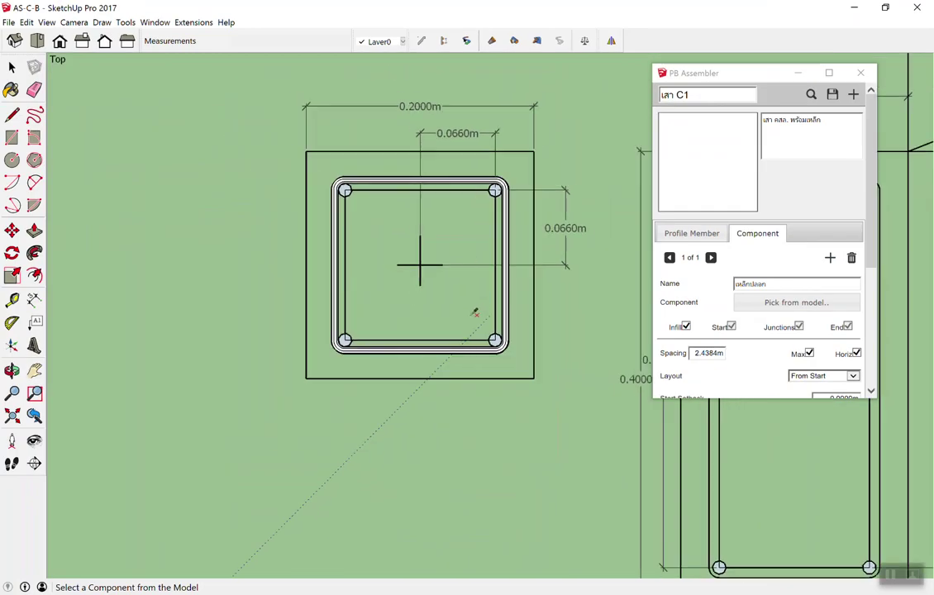
middle_drag(475, 312, 424, 124)
scroll(424, 124, up, 3)
scroll(424, 124, up, 2)
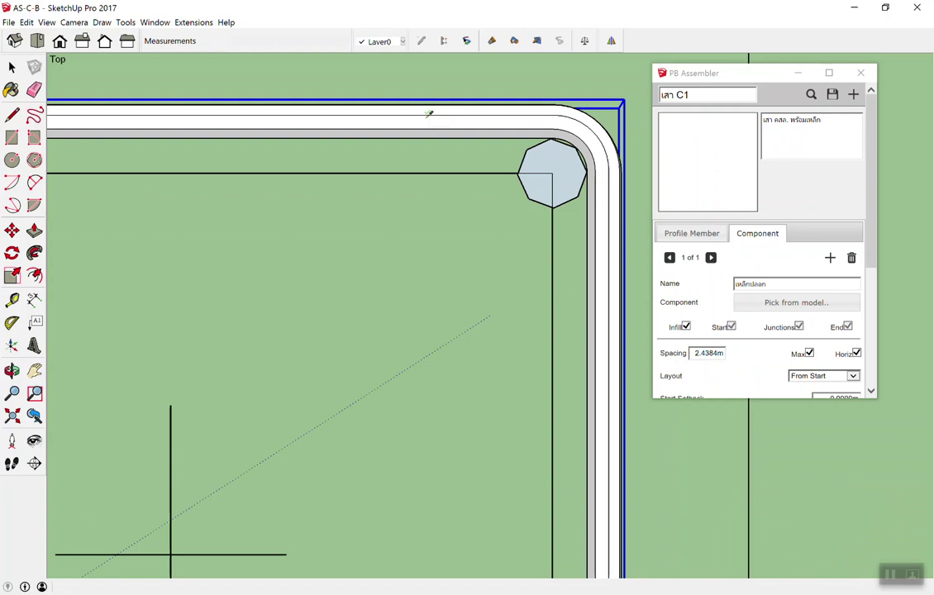
key(space)
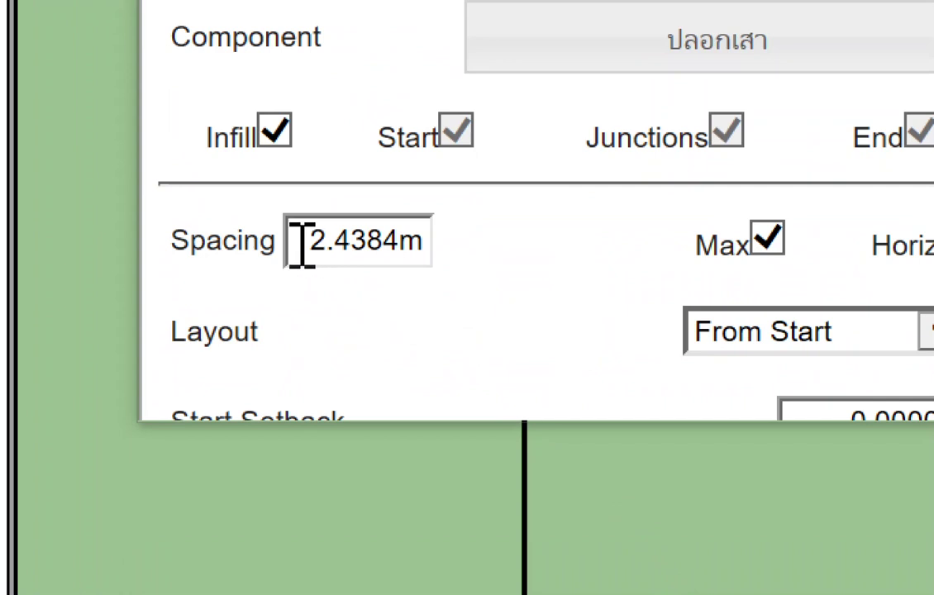
Step: Change the เหล็กปลอก component spacing from 2.4384m to .2
drag(298, 244, 514, 233)
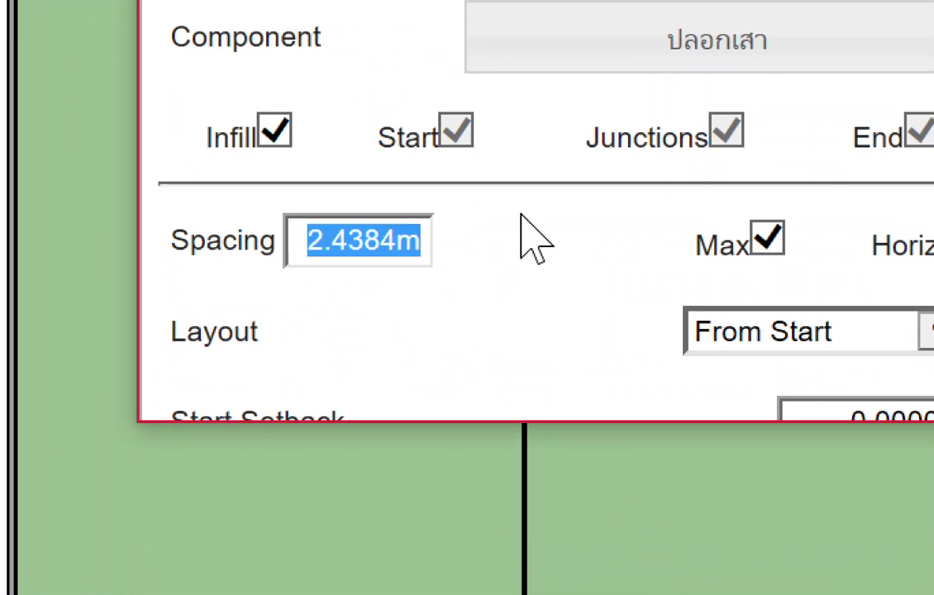
text(ๅ)
key(BackSpace)
text(ใ/)
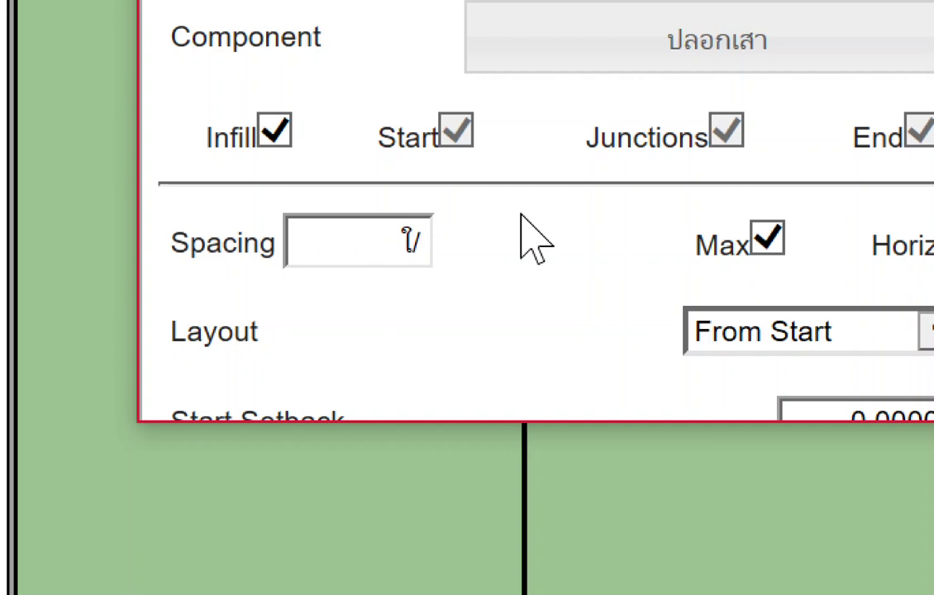
key(BackSpace)
text(2)
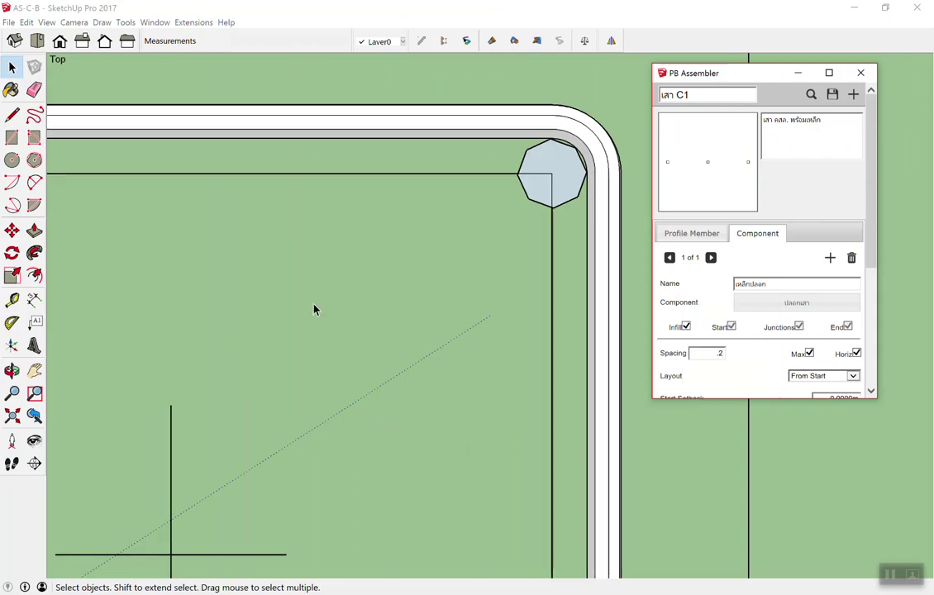
Step: Orbit into a tilted perspective view of the square stirrup
scroll(541, 176, down, 3)
scroll(541, 176, down, 3)
mouse_move(541, 176)
middle_down()
mouse_move(577, 278)
mouse_move(285, 114)
middle_up()
scroll(227, 225, down, 3)
scroll(373, 110, down, 2)
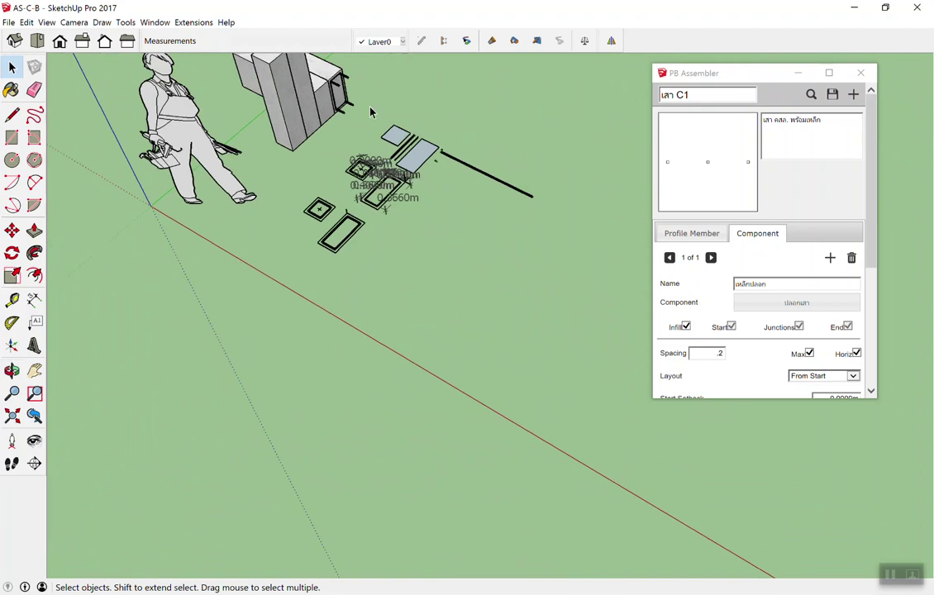
scroll(484, 141, up, 2)
scroll(538, 146, up, 2)
scroll(539, 131, up, 1)
scroll(547, 130, up, 2)
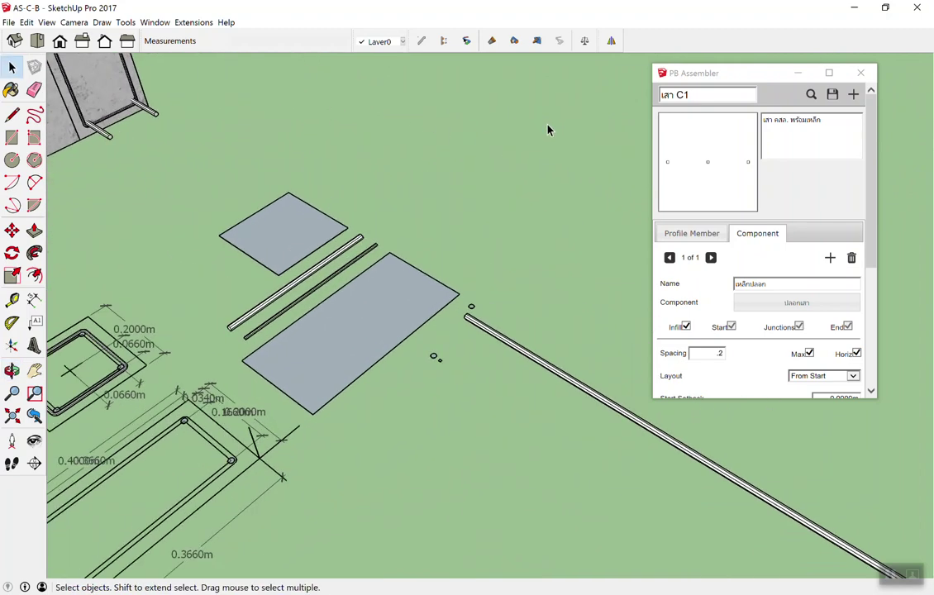
scroll(548, 130, up, 1)
scroll(713, 281, down, 1)
scroll(713, 281, down, 3)
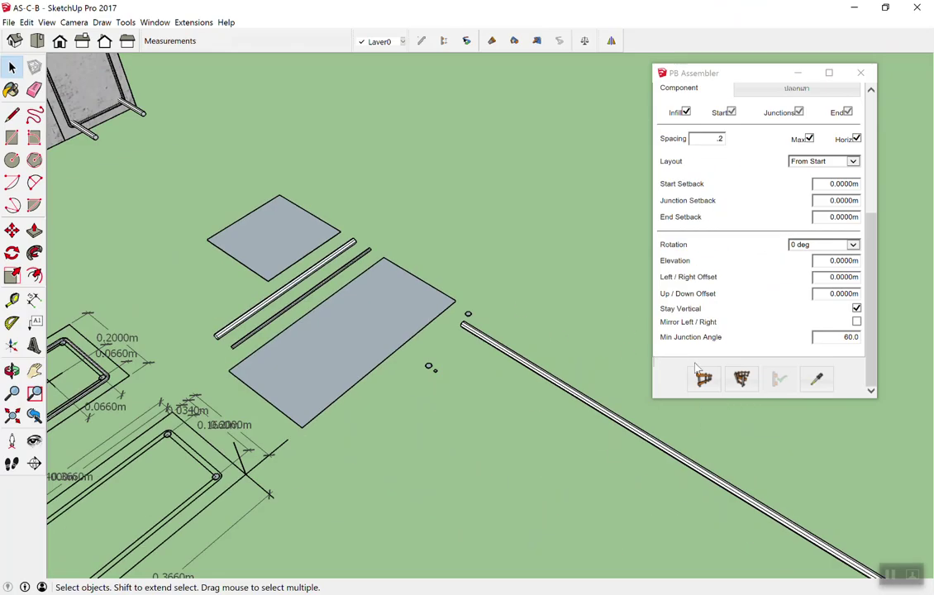
Step: Draw a 1 m line from the square stirrup straight up the blue axis
click(703, 378)
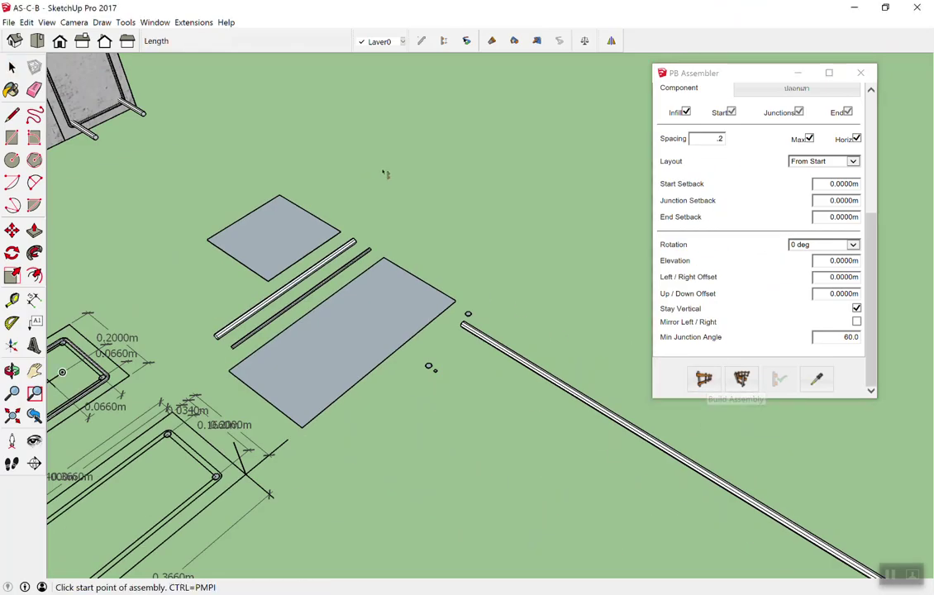
scroll(417, 238, down, 2)
scroll(417, 238, down, 2)
scroll(383, 221, up, 3)
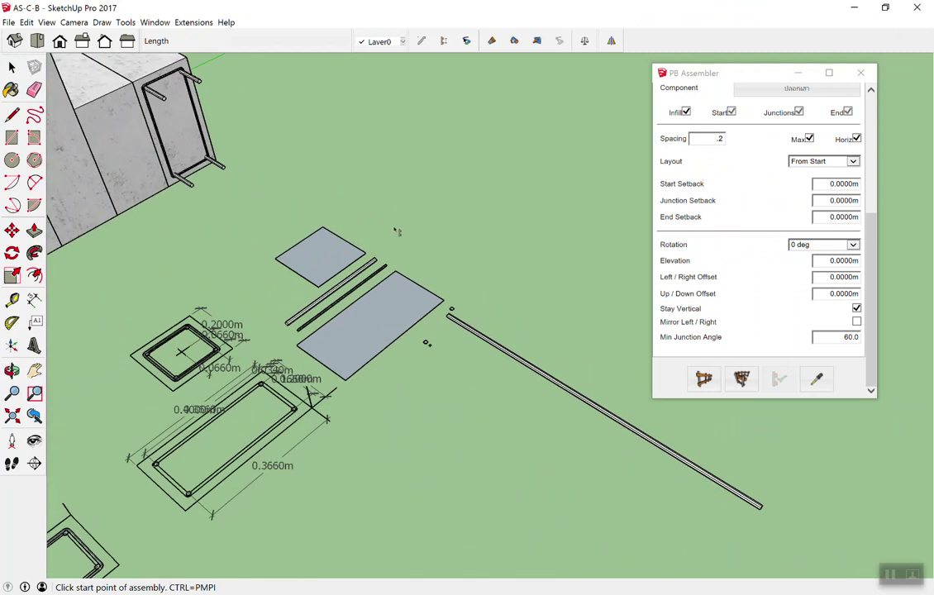
click(396, 220)
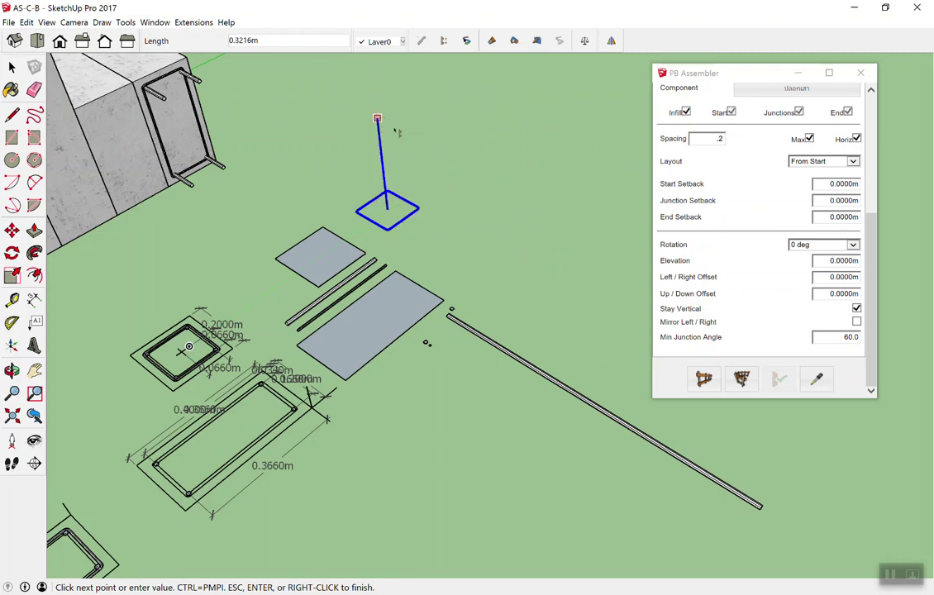
text(1)
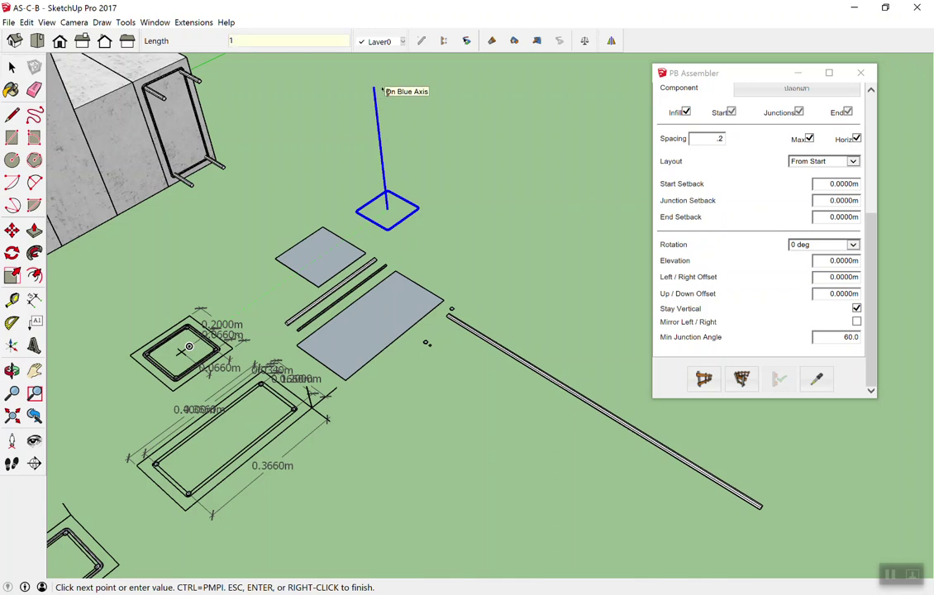
key(Return)
key(space)
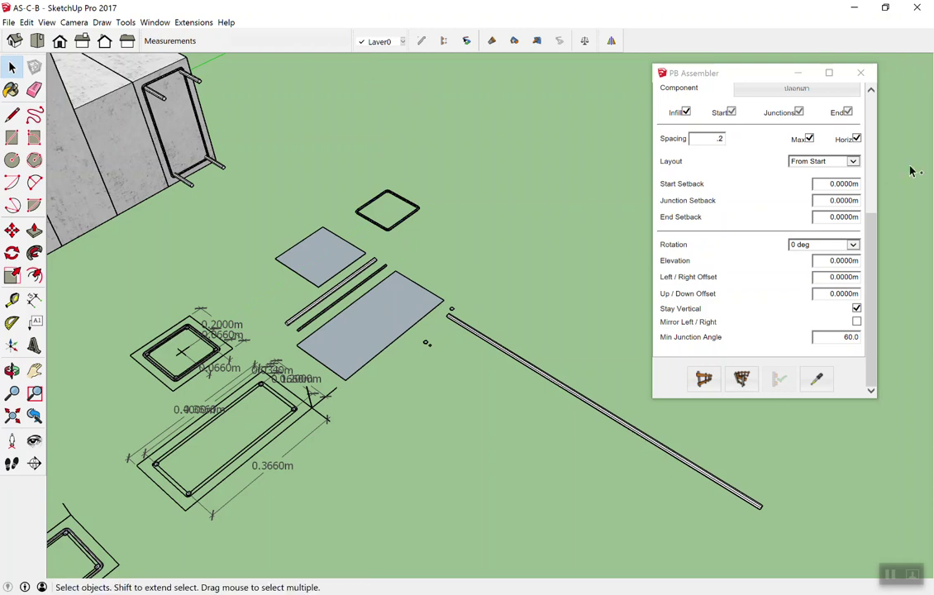
Step: Scroll the PB Assembler panel to show the stirrup component settings
scroll(826, 190, up, 1)
scroll(859, 248, up, 3)
scroll(834, 305, down, 2)
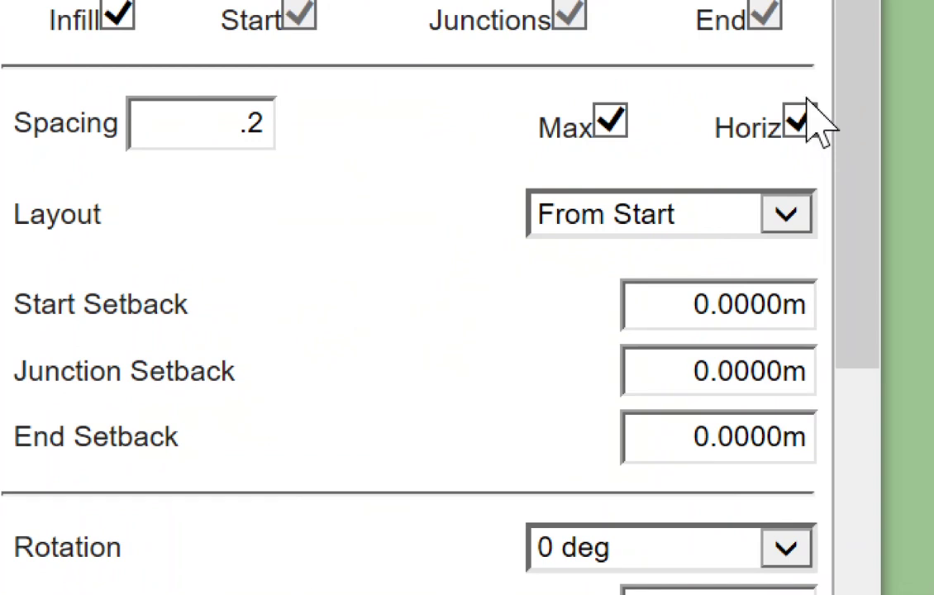
Step: Untick Horiz for the stirrup component and apply the assembly to the selected square
click(807, 118)
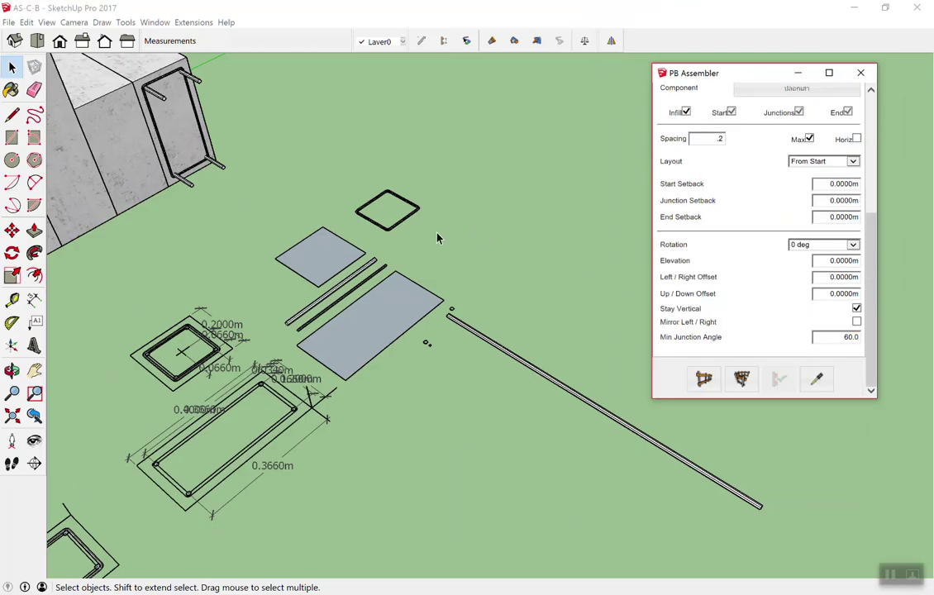
scroll(402, 241, up, 1)
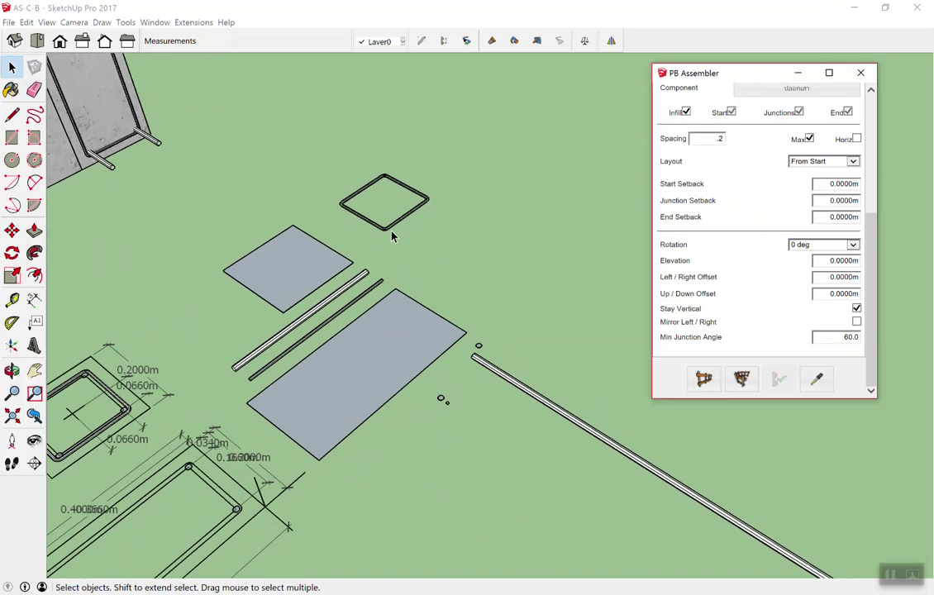
click(411, 213)
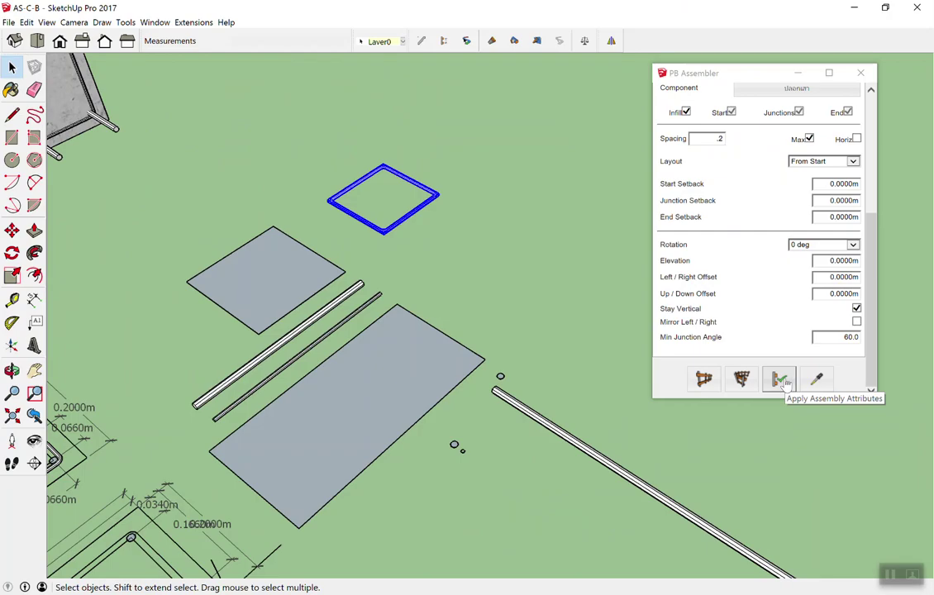
click(779, 380)
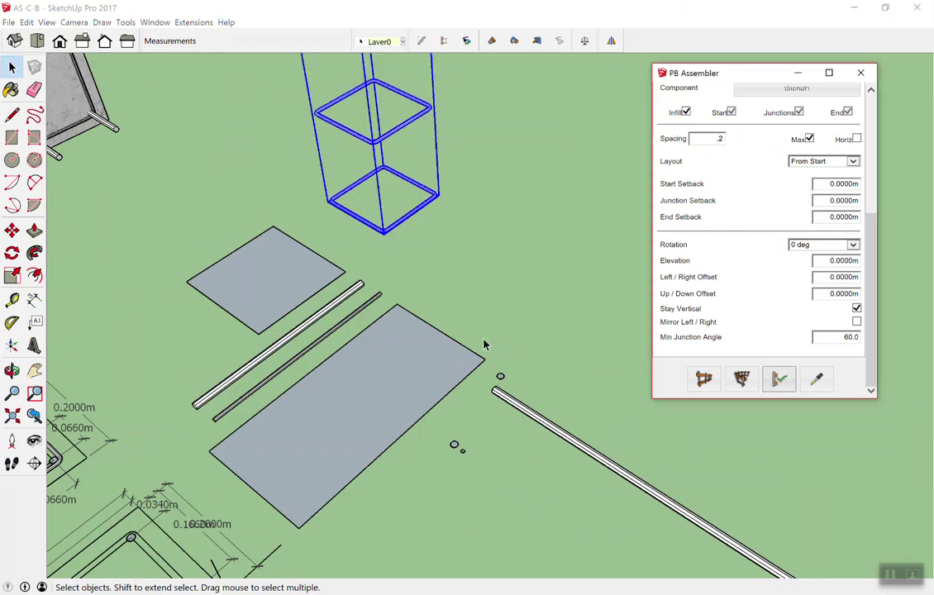
scroll(487, 347, down, 3)
scroll(496, 364, down, 2)
scroll(508, 281, down, 2)
Step: Inspect the resulting trial stirrup column, then select and delete it
click(543, 175)
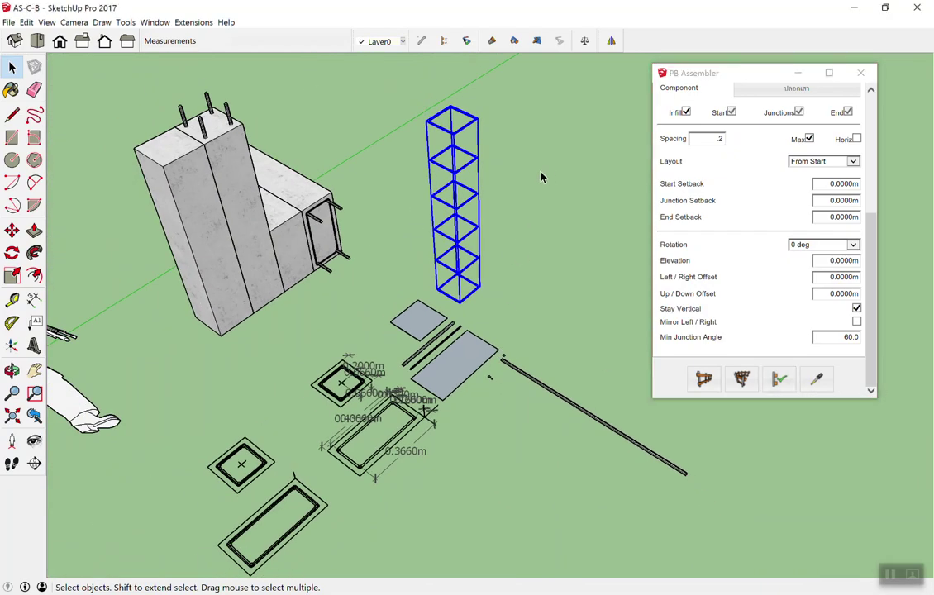
scroll(512, 199, up, 3)
mouse_move(453, 304)
middle_down()
mouse_move(475, 347)
mouse_move(388, 341)
mouse_move(481, 180)
middle_up()
click(430, 231)
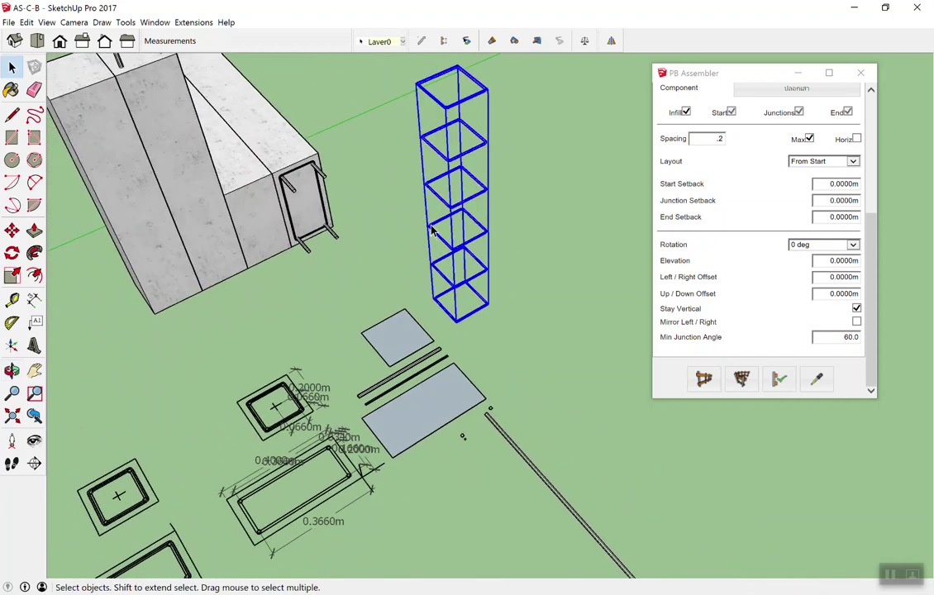
key(Delete)
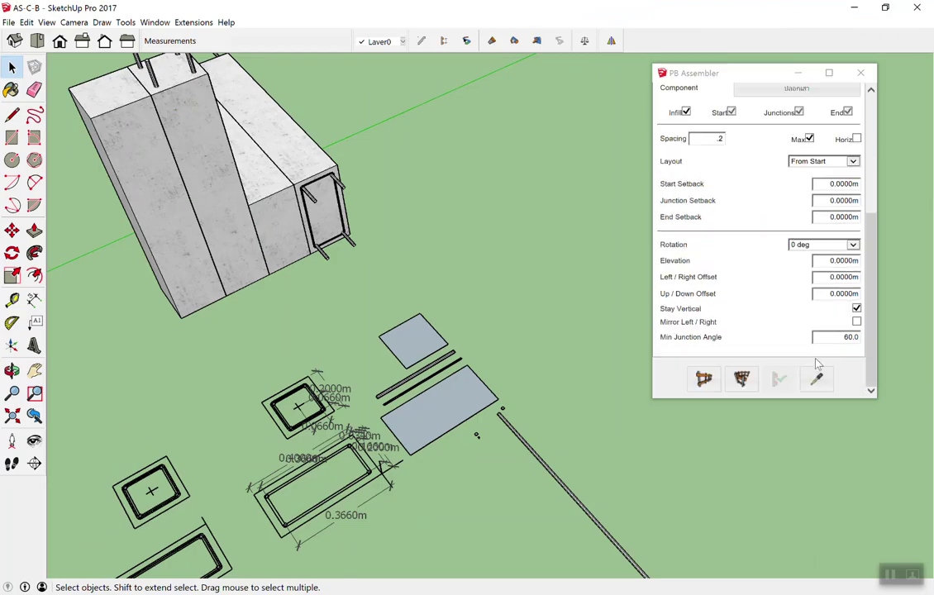
Step: Build the assembly between start and end points, creating six stirrups at .2 spacing over 1 m
scroll(731, 314, down, 3)
click(708, 390)
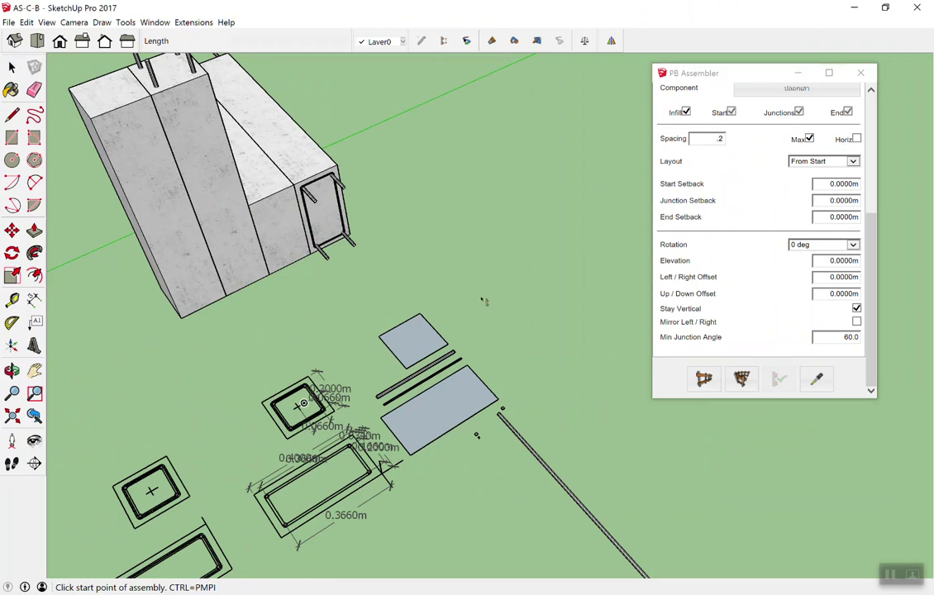
click(483, 301)
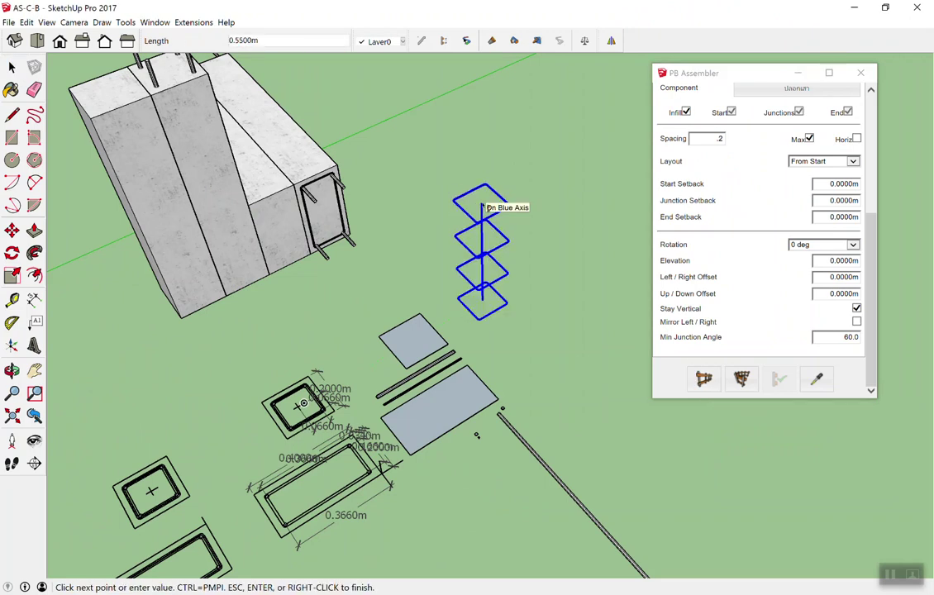
click(546, 180)
key(Return)
mouse_move(547, 181)
middle_down()
mouse_move(560, 182)
mouse_move(498, 163)
middle_up()
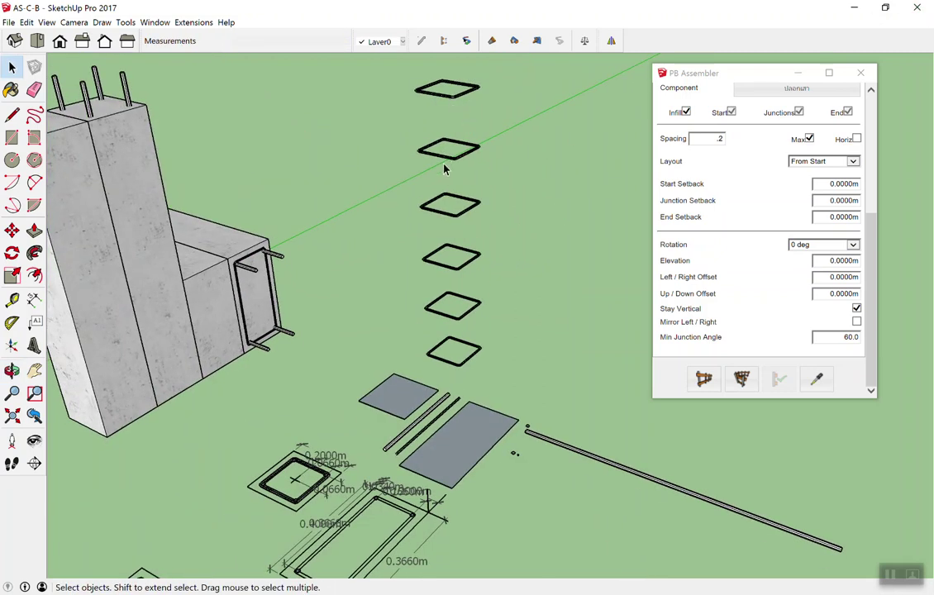
mouse_move(487, 344)
middle_down()
mouse_move(538, 366)
mouse_move(298, 165)
mouse_move(526, 307)
middle_up()
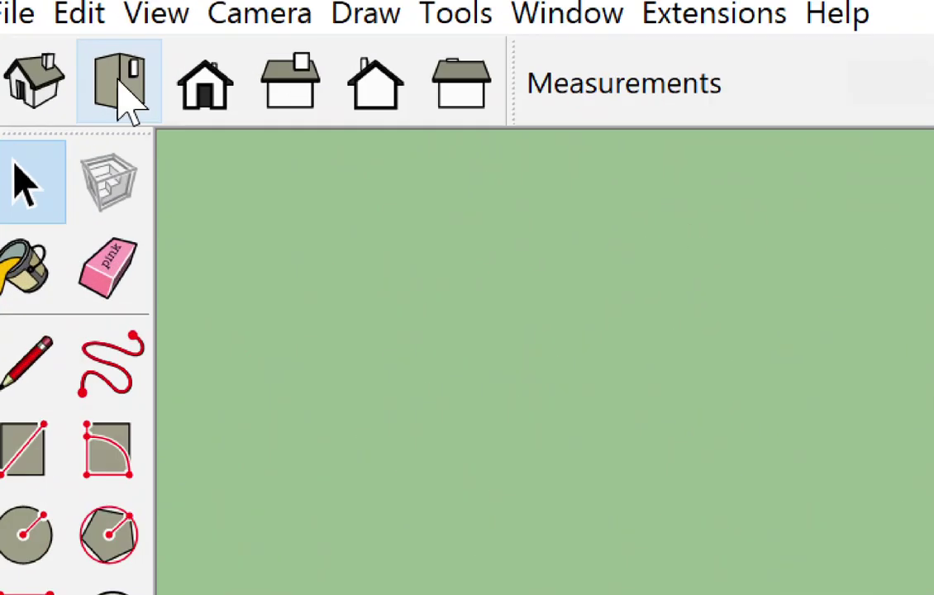
Step: Switch to Top view and zoom in on the stirrup stack's overlapping squares
click(37, 41)
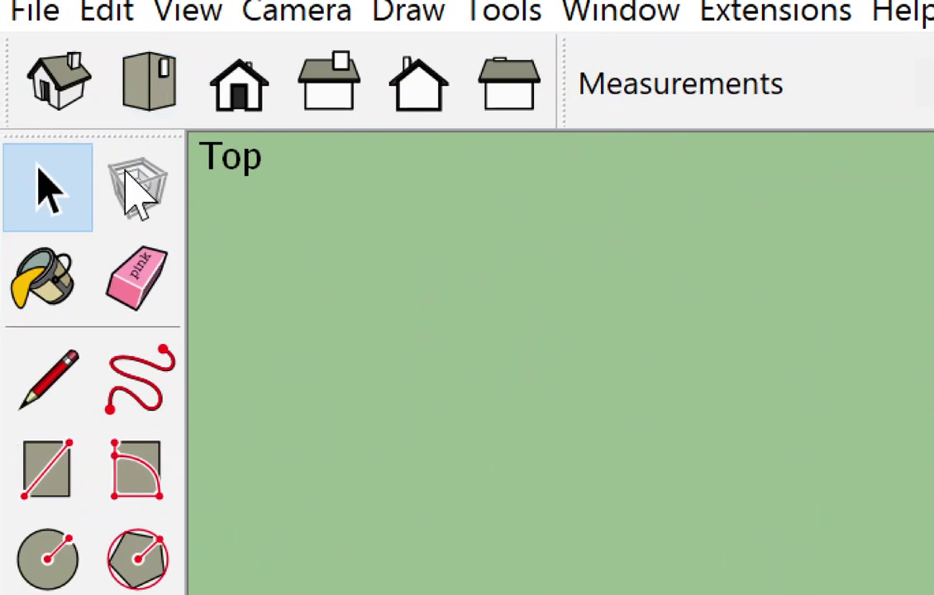
scroll(496, 126, up, 1)
scroll(463, 132, up, 2)
scroll(440, 148, up, 2)
scroll(434, 191, up, 1)
scroll(432, 186, down, 3)
scroll(426, 165, up, 3)
scroll(422, 149, down, 3)
scroll(413, 116, up, 2)
scroll(417, 132, up, 2)
scroll(429, 152, up, 2)
scroll(435, 168, up, 1)
scroll(432, 178, down, 2)
scroll(422, 199, down, 1)
scroll(333, 236, up, 2)
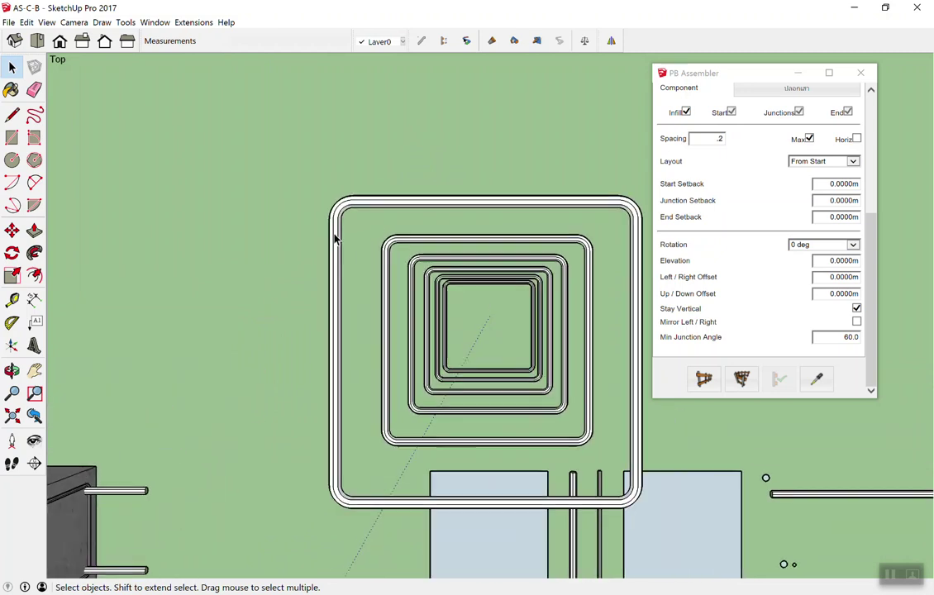
scroll(329, 250, down, 2)
scroll(409, 271, down, 1)
scroll(408, 271, up, 2)
scroll(304, 238, down, 1)
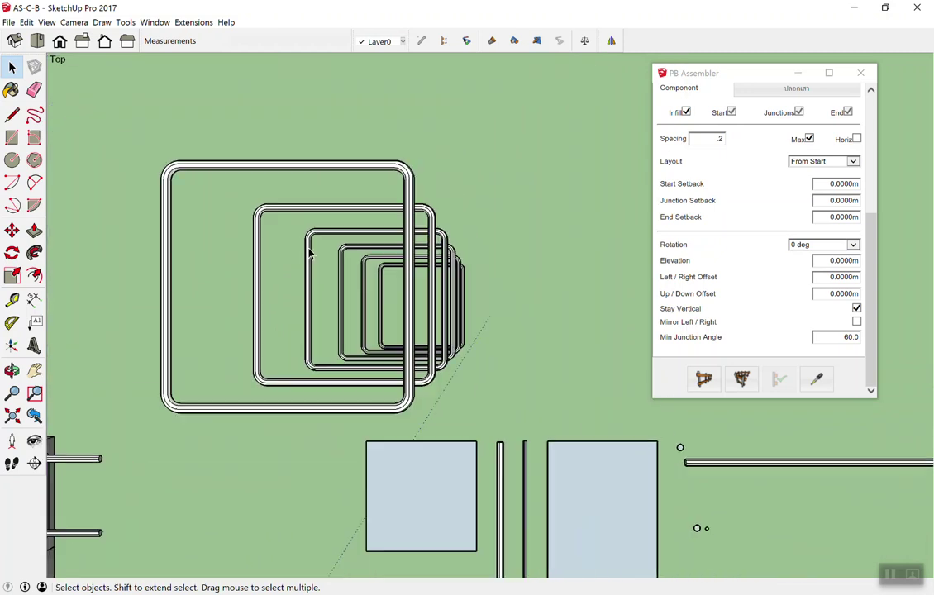
scroll(308, 252, down, 2)
scroll(219, 281, up, 1)
scroll(327, 256, down, 2)
scroll(438, 330, up, 1)
scroll(794, 206, up, 2)
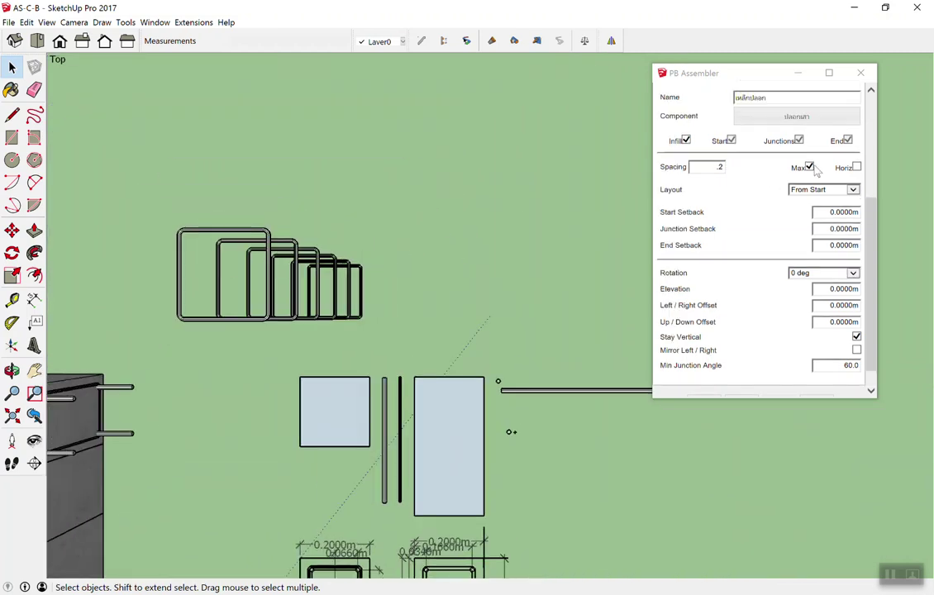
scroll(813, 180, up, 4)
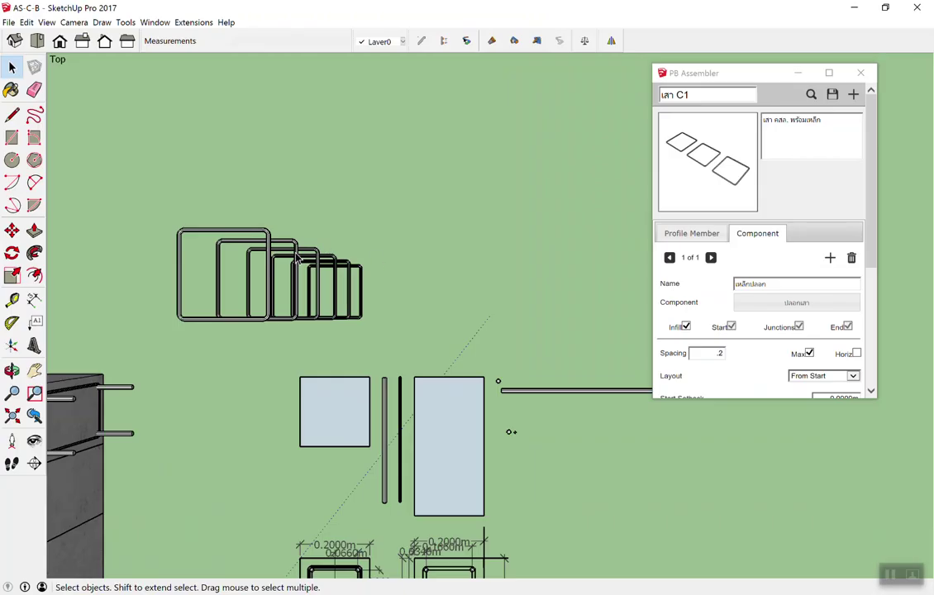
Step: Scroll the PB Assembler panel back to the top, showing the เสา C1 assembly
scroll(372, 260, down, 2)
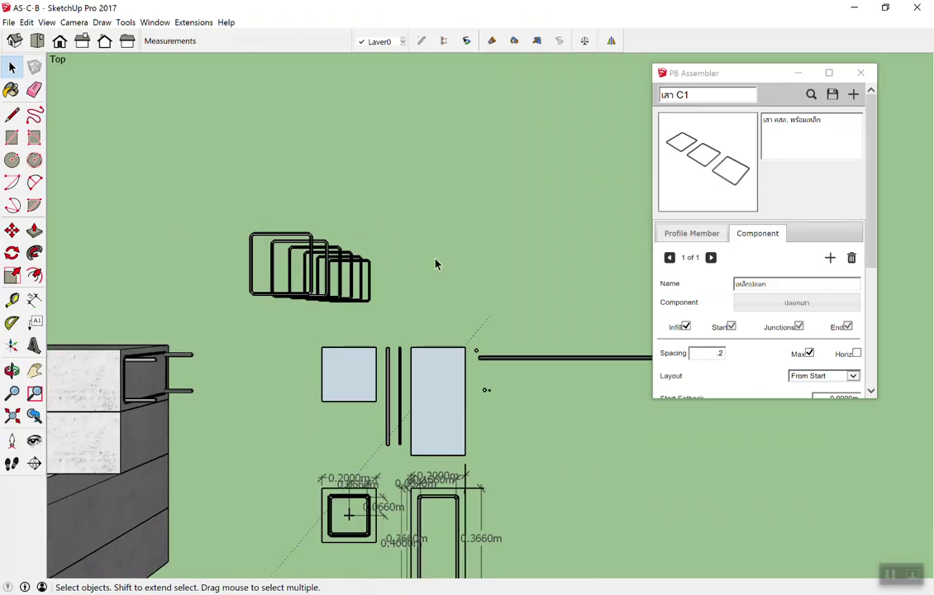
scroll(273, 306, up, 2)
scroll(492, 194, up, 1)
scroll(562, 157, up, 1)
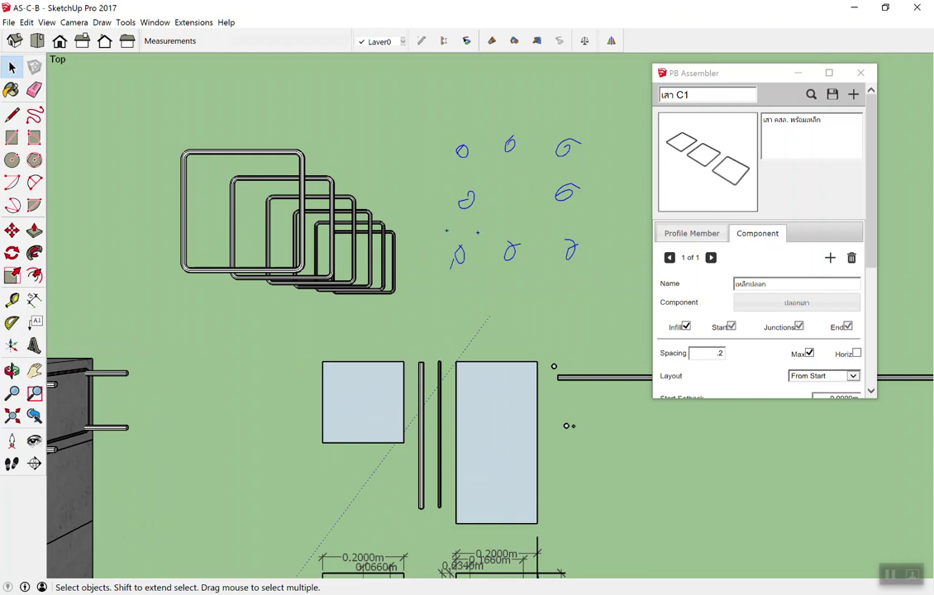
drag(458, 267, 453, 157)
drag(579, 157, 500, 266)
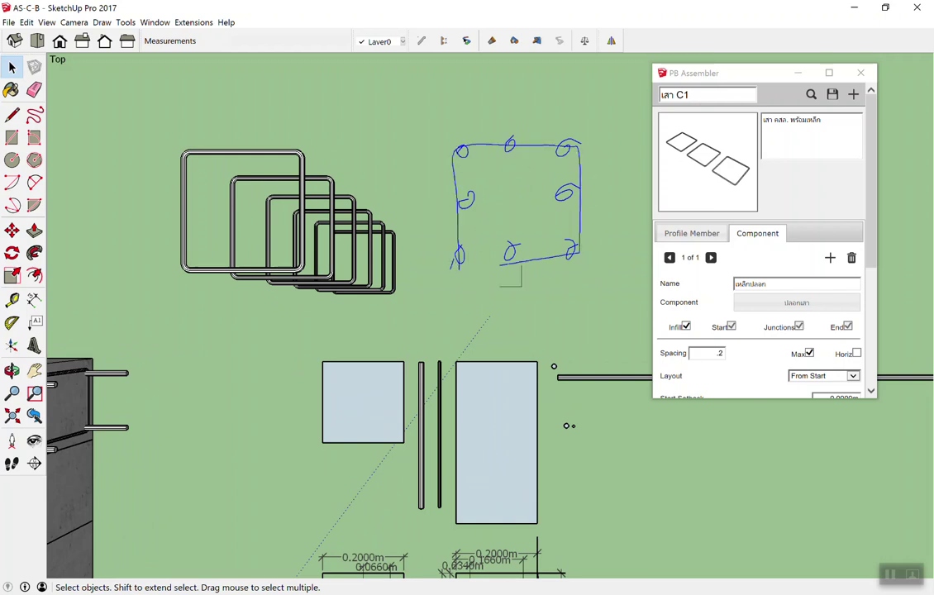
drag(439, 214, 512, 141)
drag(514, 265, 446, 208)
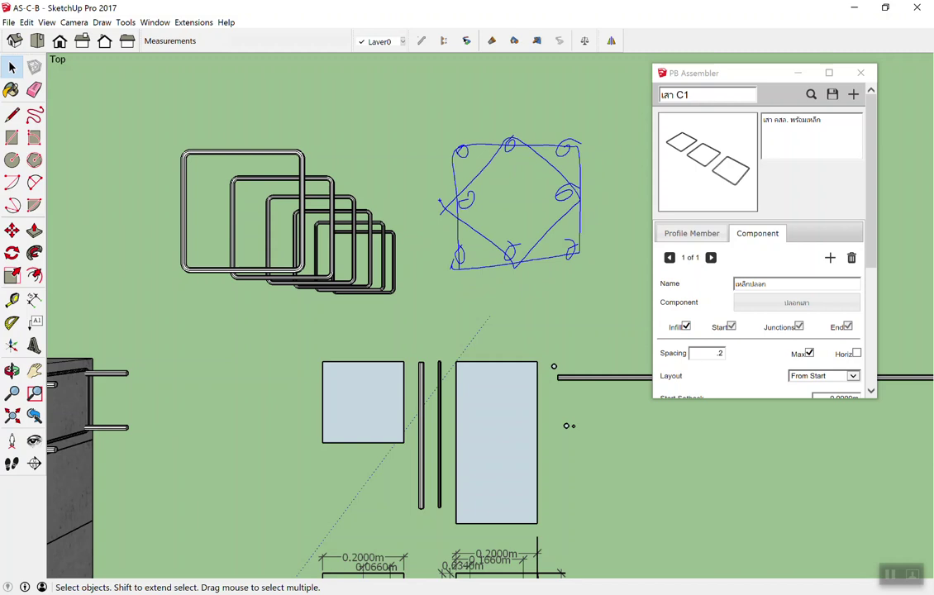
key(Escape)
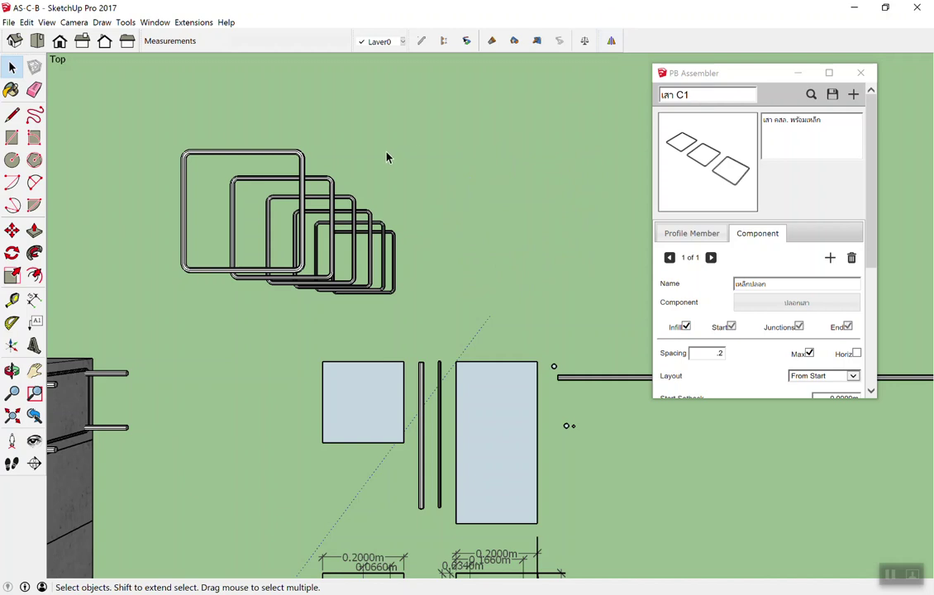
scroll(386, 157, up, 2)
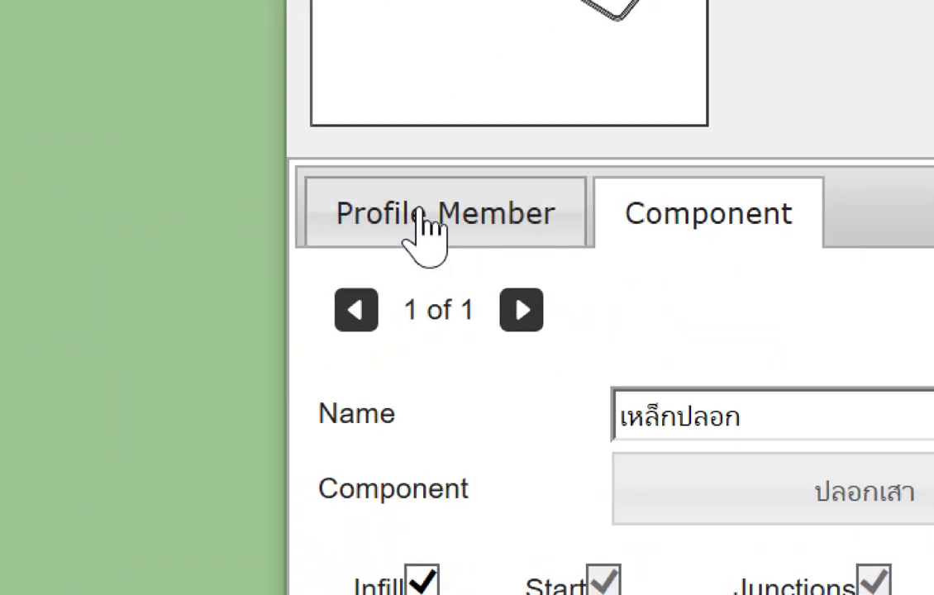
Step: Add a new profile member and rename Profile#1 to แกน1
click(425, 223)
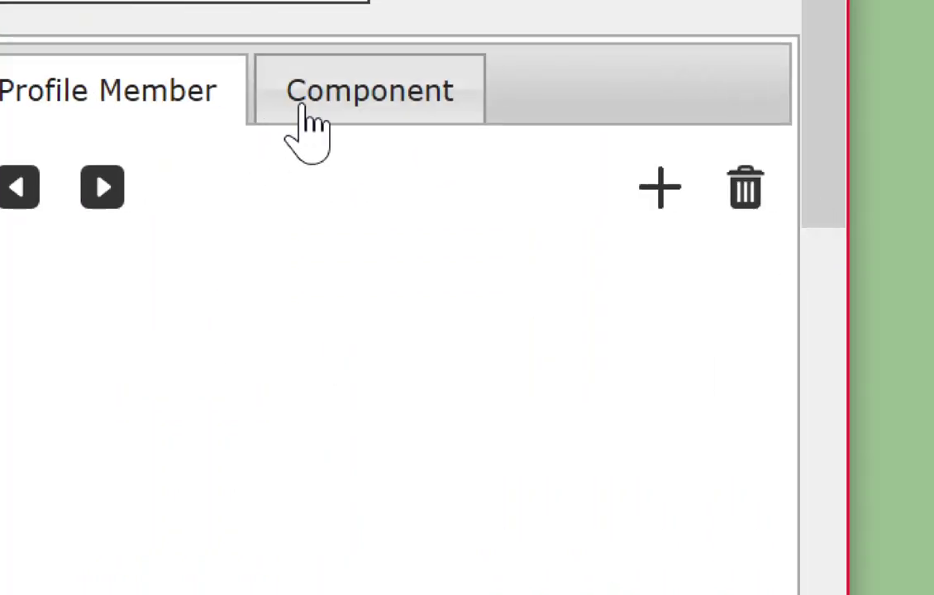
click(642, 191)
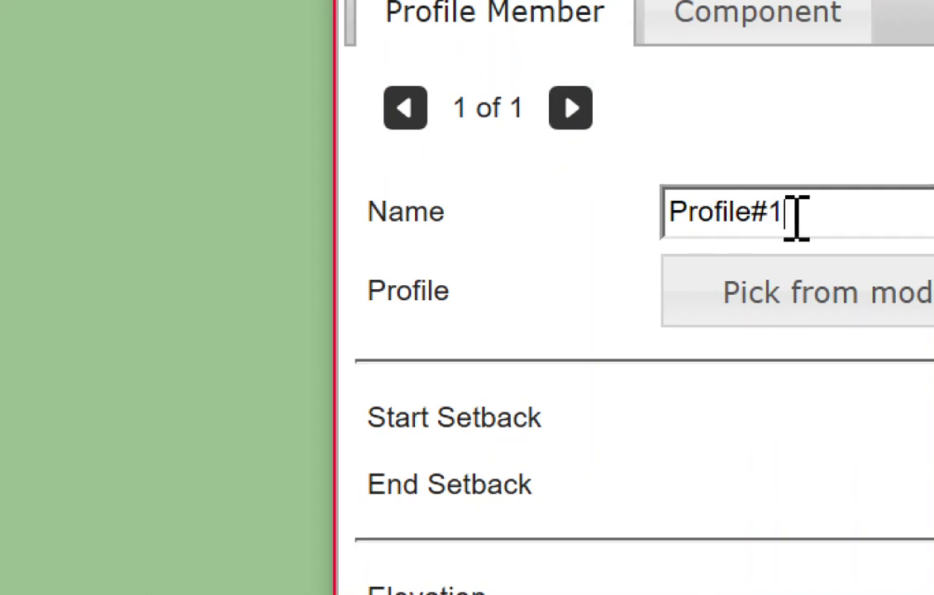
drag(796, 217, 519, 234)
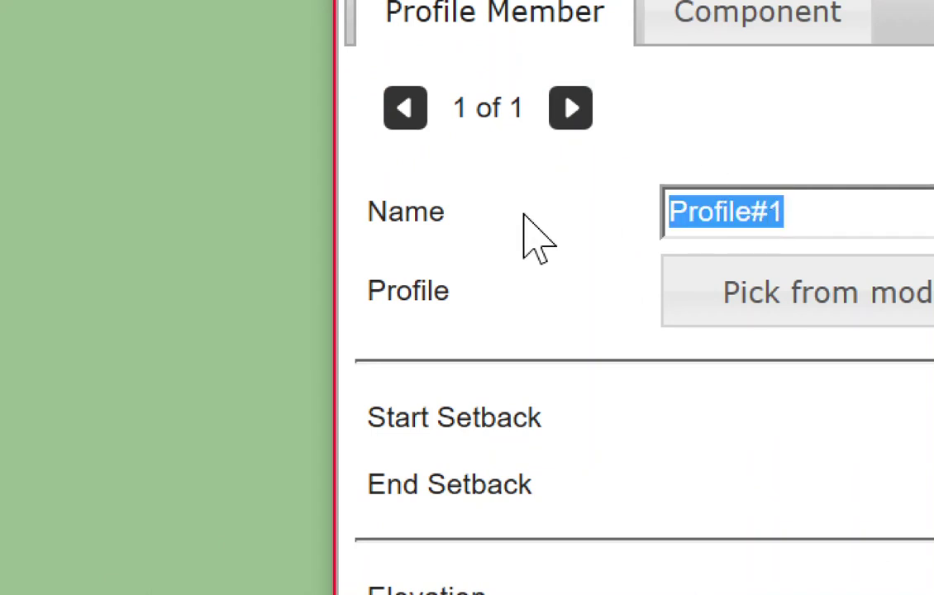
text(cdo)
key(BackSpace)
key(BackSpace)
key(BackSpace)
text(แกน1)
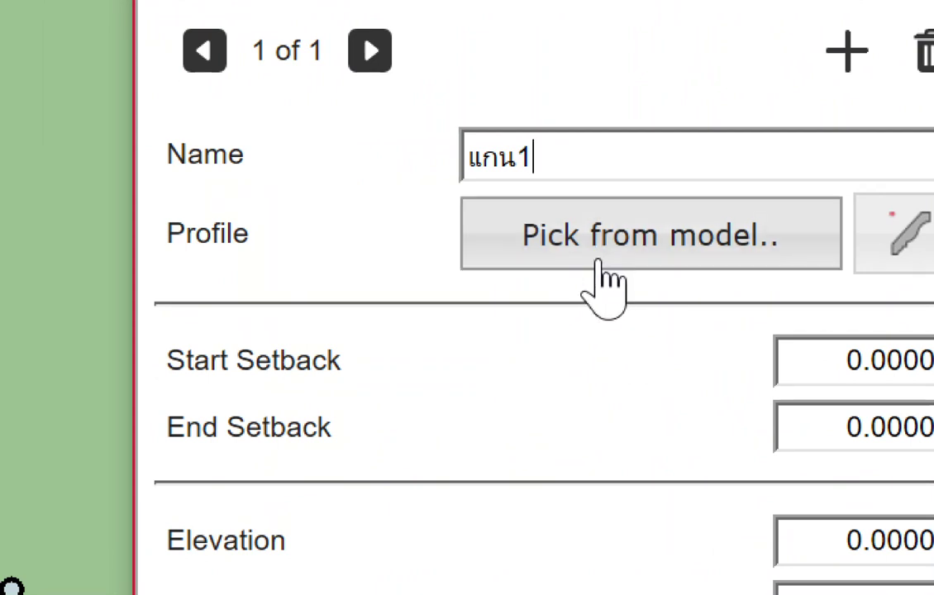
Step: Pick the DB12 rod from the model as the แกน1 member's profile
click(590, 266)
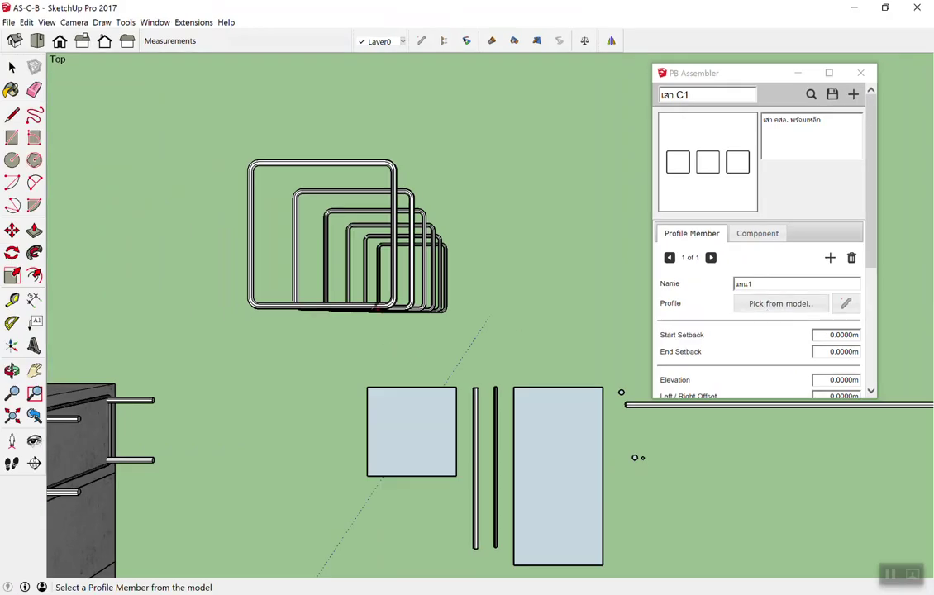
scroll(538, 396, down, 1)
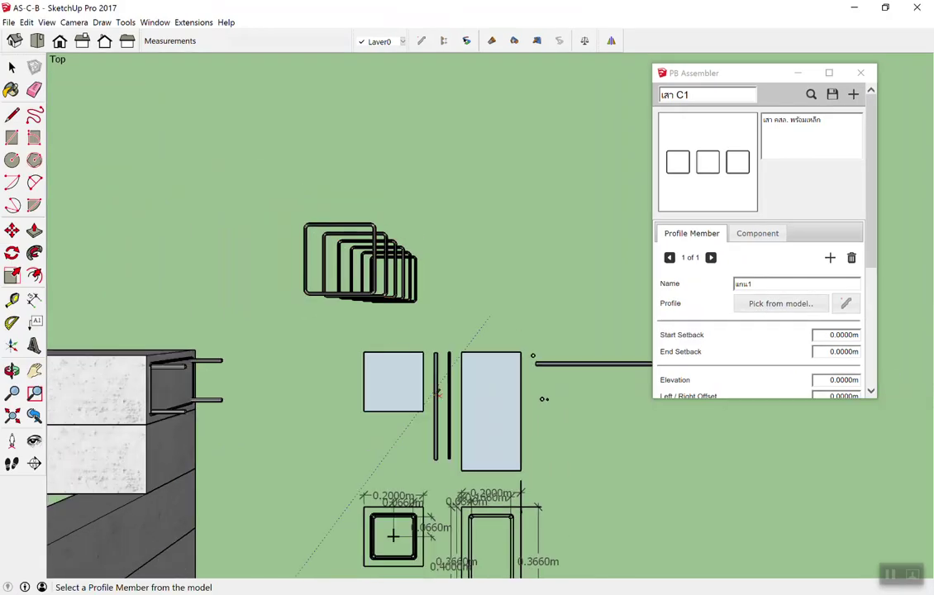
scroll(552, 365, up, 2)
scroll(479, 371, up, 3)
scroll(248, 221, up, 3)
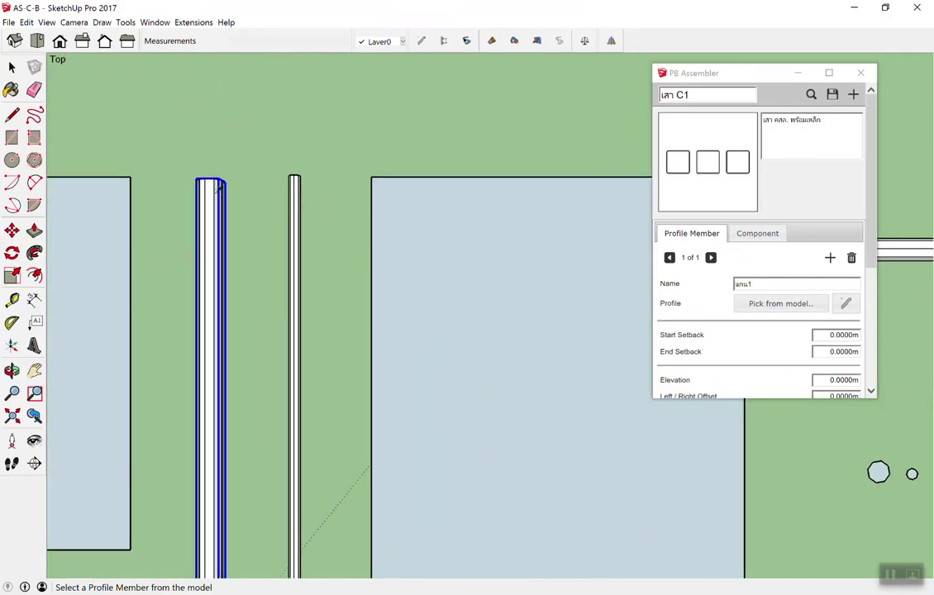
scroll(128, 231, down, 2)
scroll(216, 293, down, 3)
scroll(496, 260, up, 2)
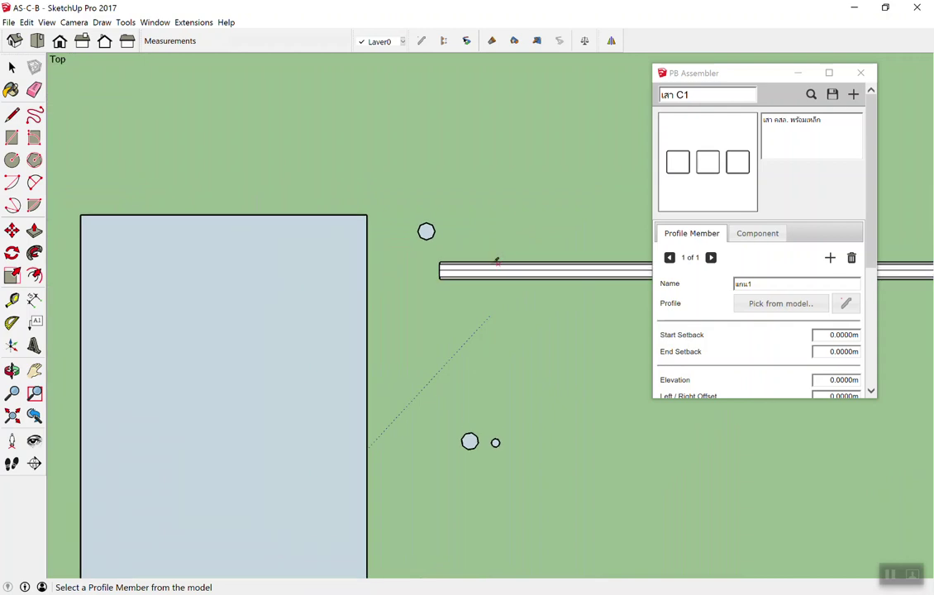
scroll(488, 265, up, 2)
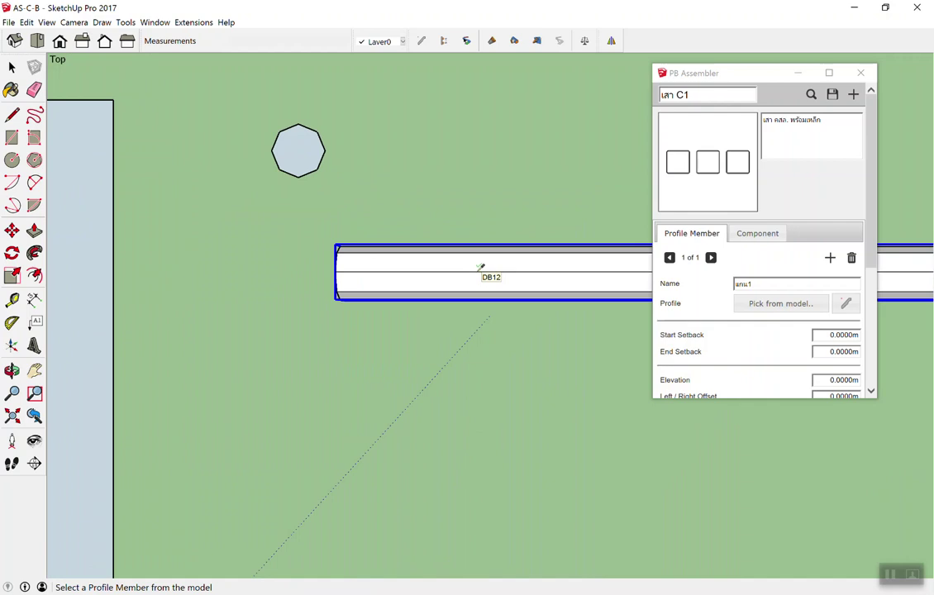
click(382, 270)
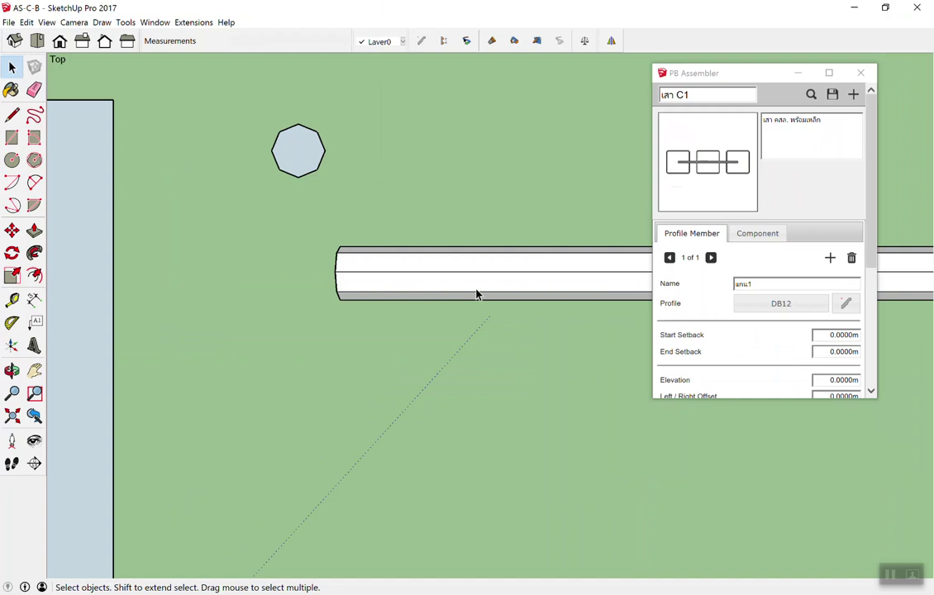
scroll(708, 327, down, 3)
scroll(674, 319, down, 1)
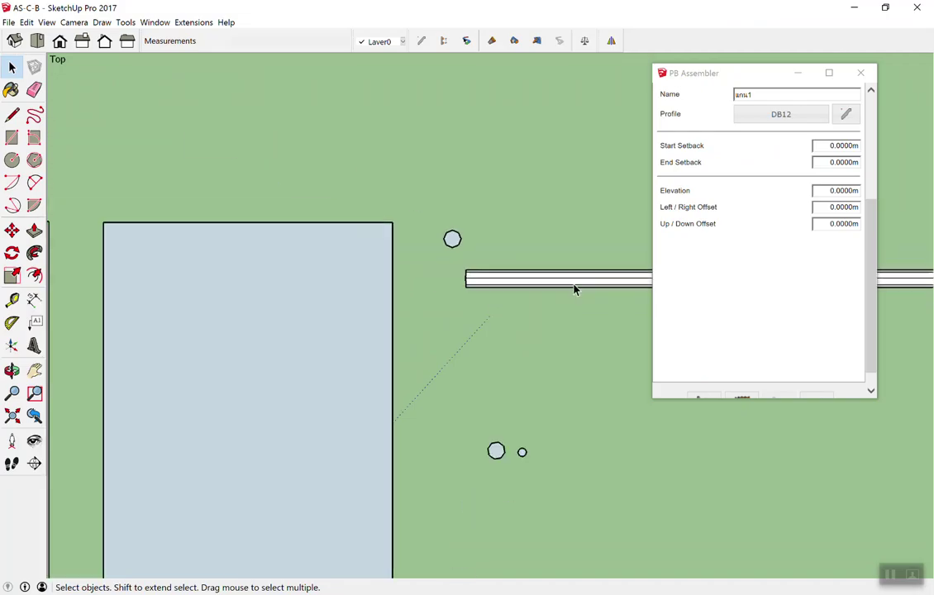
shift+middle_drag(147, 337, 580, 310)
Step: Return to Top view, then tilt the view to see the stacked stirrups
scroll(120, 344, down, 3)
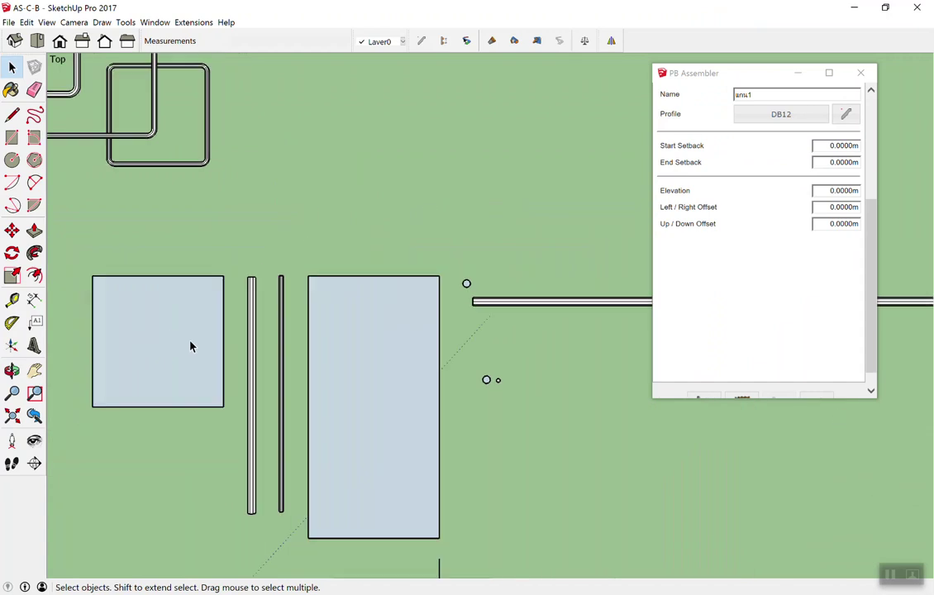
scroll(298, 339, down, 3)
middle_drag(370, 337, 613, 298)
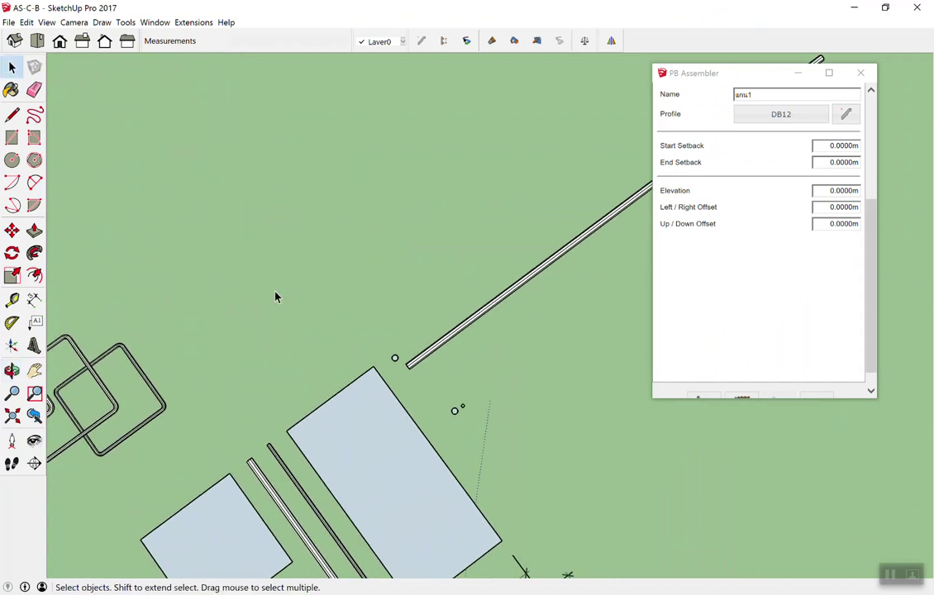
click(37, 40)
mouse_move(267, 356)
middle_down()
mouse_move(653, 307)
mouse_move(663, 490)
mouse_move(635, 552)
mouse_move(663, 500)
mouse_move(667, 509)
mouse_move(650, 427)
mouse_move(686, 492)
middle_up()
scroll(721, 498, up, 3)
scroll(708, 493, down, 3)
scroll(659, 459, down, 1)
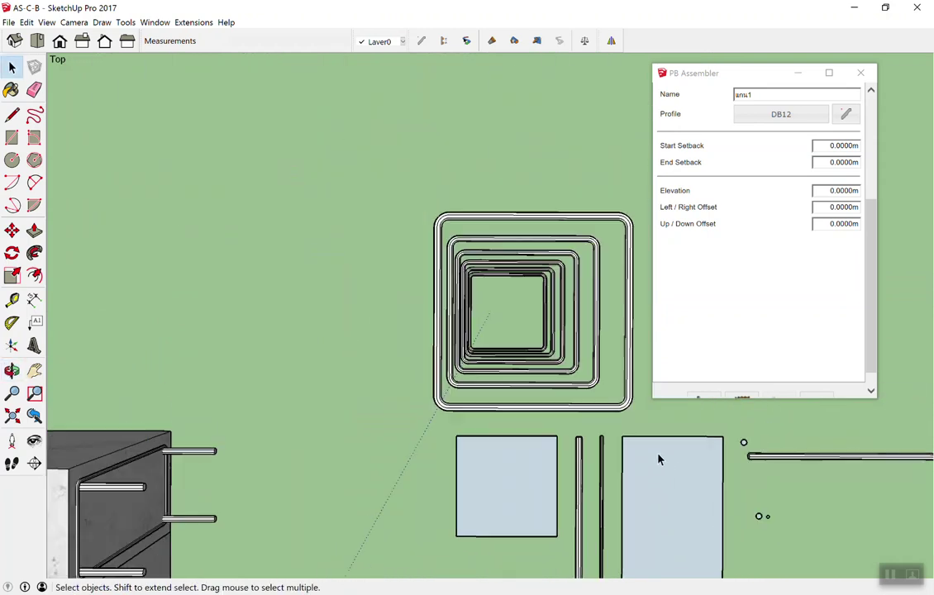
scroll(684, 476, up, 1)
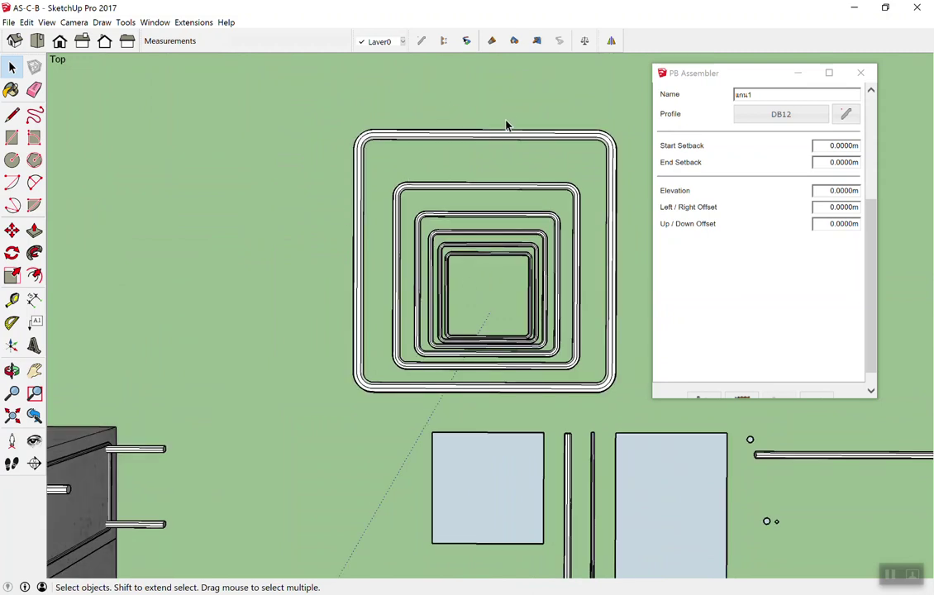
Step: Select the nested stirrup stack as the target for the เสา C1 assembly
click(453, 186)
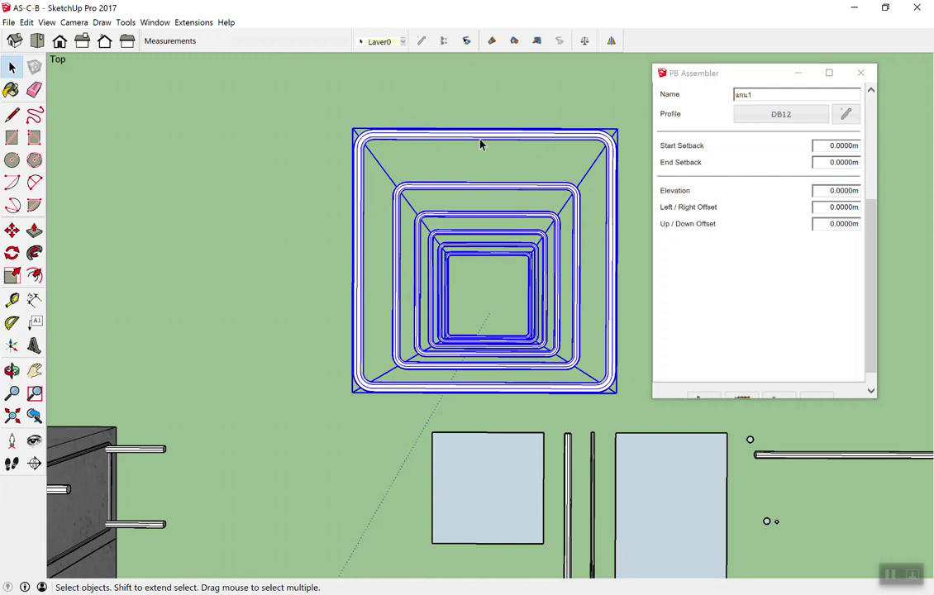
click(507, 124)
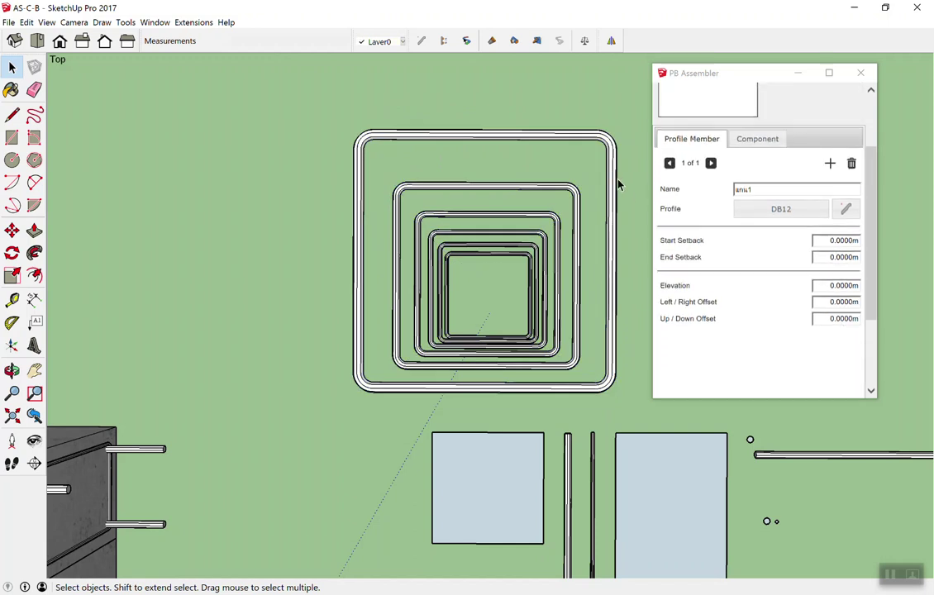
scroll(765, 219, down, 2)
scroll(765, 219, down, 2)
click(508, 306)
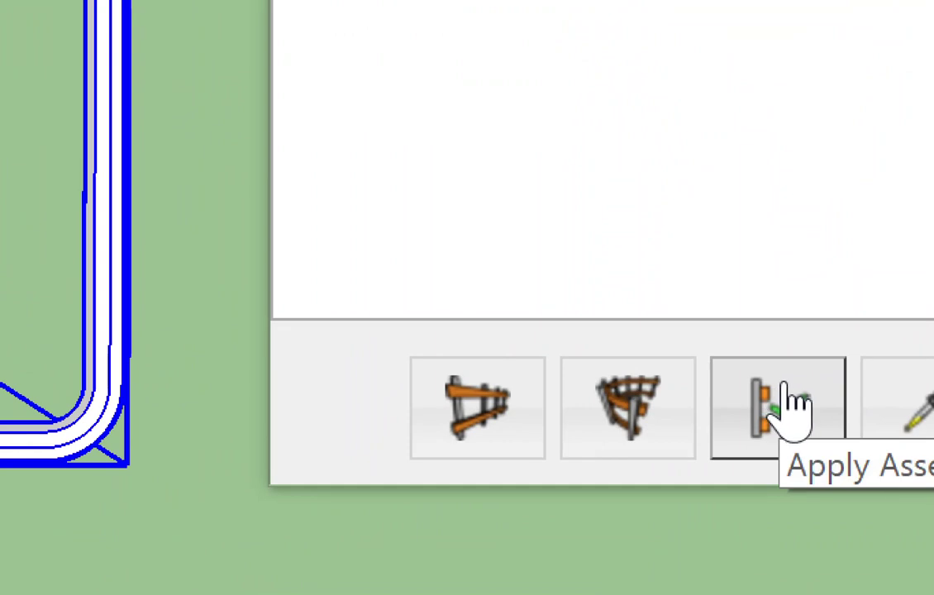
Step: Apply the เสา C1 assembly to the stirrup stack, adding a DB12 bar through its centre
click(789, 405)
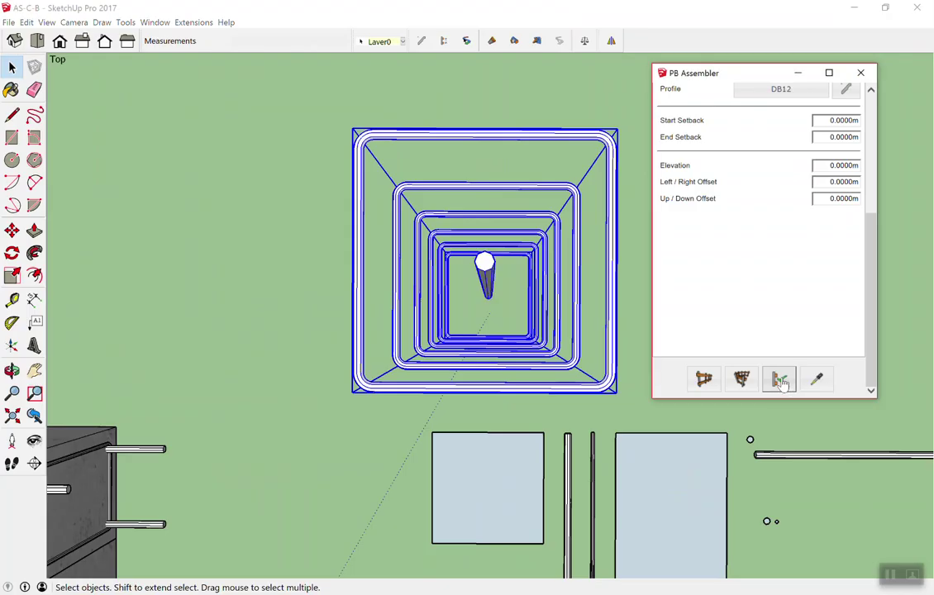
click(244, 277)
scroll(475, 159, up, 1)
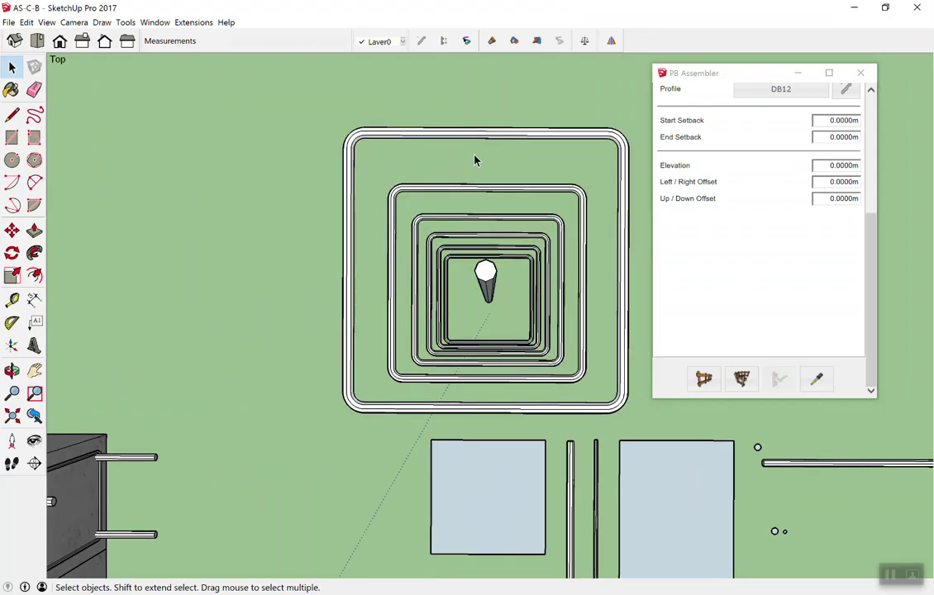
scroll(477, 165, up, 2)
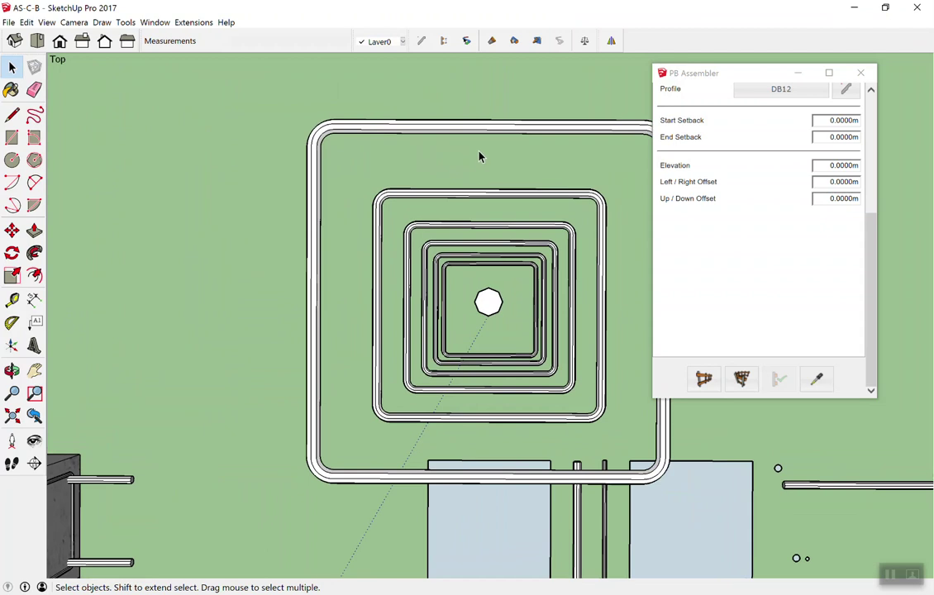
scroll(421, 182, down, 3)
mouse_move(405, 182)
middle_down()
mouse_move(438, 294)
mouse_move(317, 292)
mouse_move(478, 523)
mouse_move(453, 427)
middle_up()
Step: Orbit and zoom around the model to inspect the new bar inside the stirrups
scroll(550, 303, up, 2)
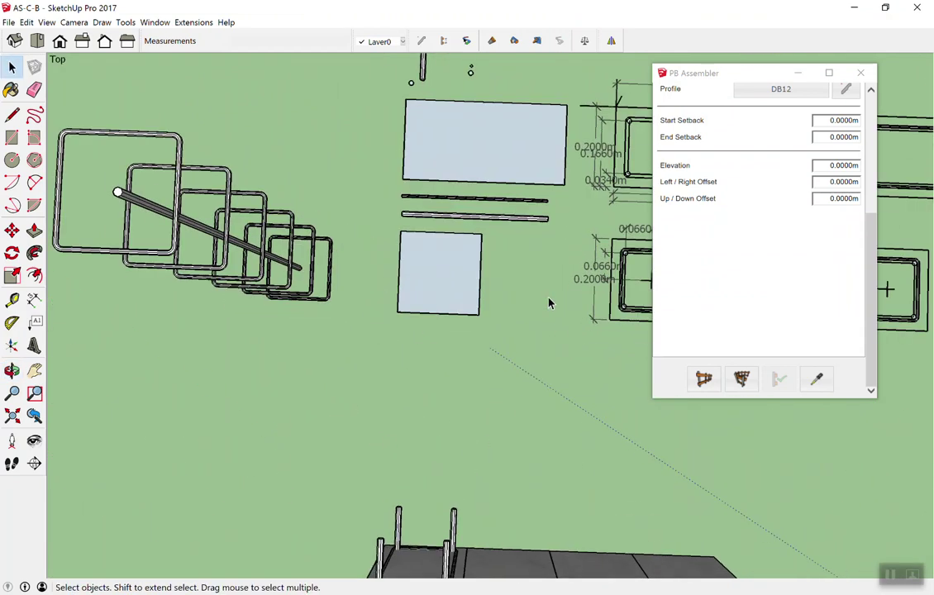
middle_drag(550, 302, 589, 300)
scroll(579, 301, up, 2)
scroll(558, 308, up, 2)
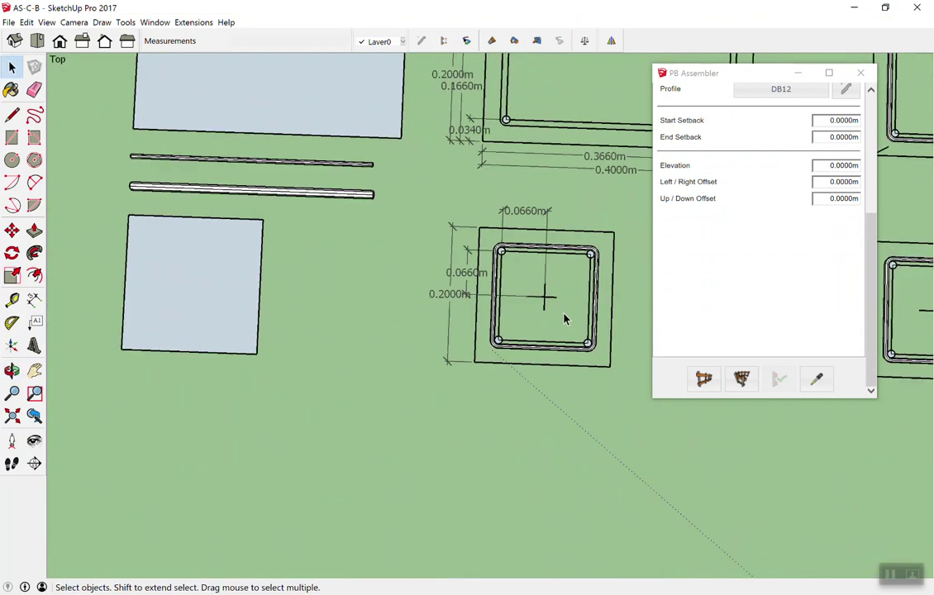
scroll(555, 304, up, 3)
scroll(512, 199, down, 2)
scroll(529, 298, down, 3)
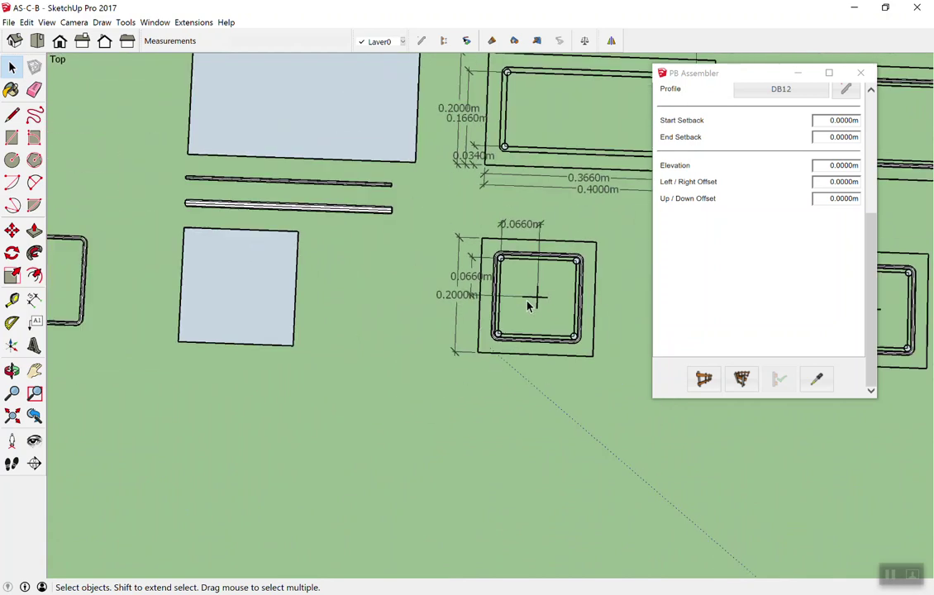
scroll(467, 409, down, 2)
middle_drag(467, 409, 139, 489)
mouse_move(355, 376)
middle_down()
mouse_move(655, 266)
mouse_move(450, 334)
mouse_move(473, 302)
middle_up()
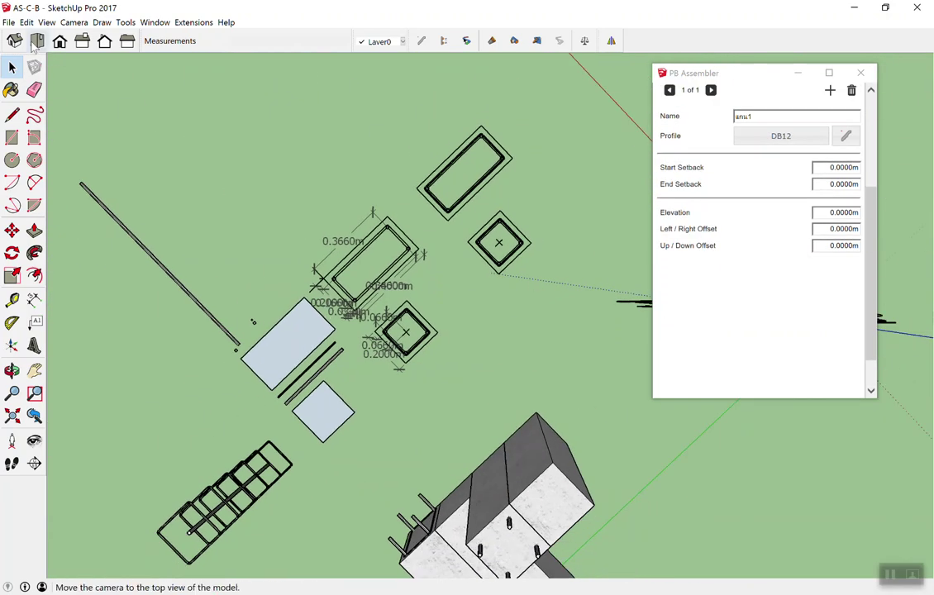
Step: Switch to the top view and zoom onto the stirrup stack with its centred DB12 bar
click(37, 40)
scroll(334, 239, down, 2)
scroll(415, 293, down, 3)
scroll(387, 161, up, 2)
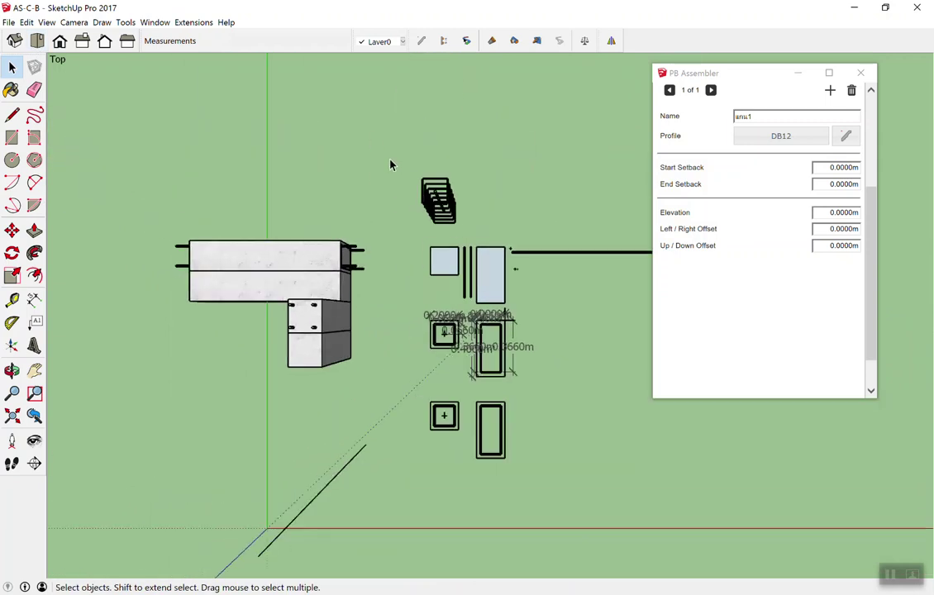
scroll(425, 166, up, 2)
scroll(432, 185, up, 1)
scroll(495, 293, up, 1)
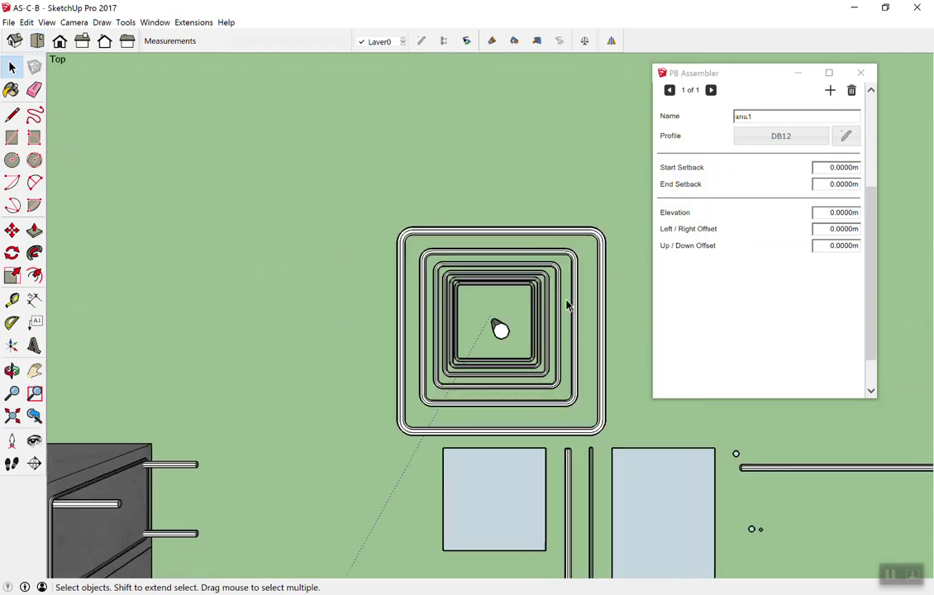
scroll(567, 302, up, 1)
scroll(580, 371, down, 1)
scroll(487, 478, up, 2)
scroll(520, 465, down, 2)
scroll(595, 443, up, 1)
scroll(647, 431, down, 1)
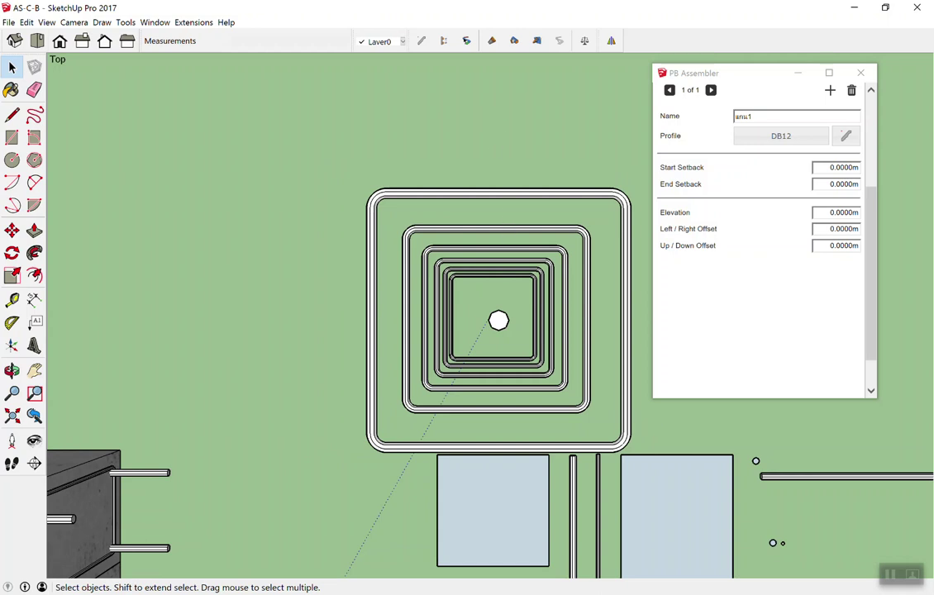
Step: Orbit and zoom to inspect the new DB12 bar running down the column
drag(498, 136, 498, 261)
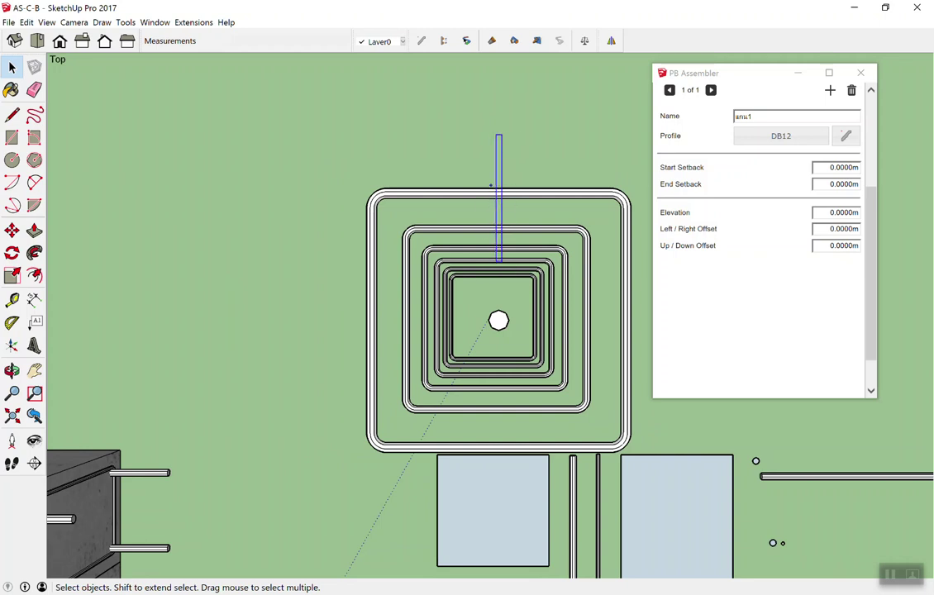
middle_drag(538, 187, 687, 463)
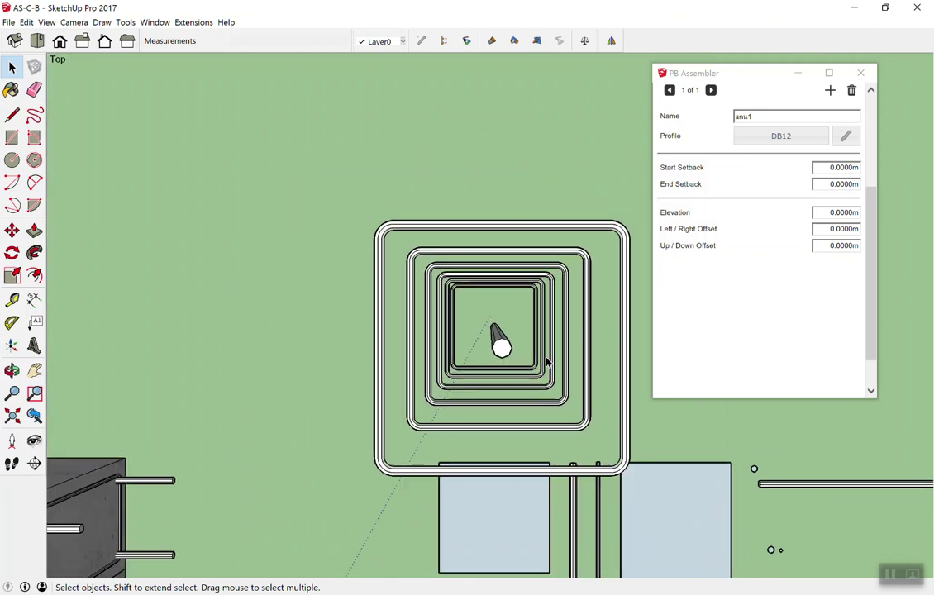
middle_drag(609, 473, 545, 494)
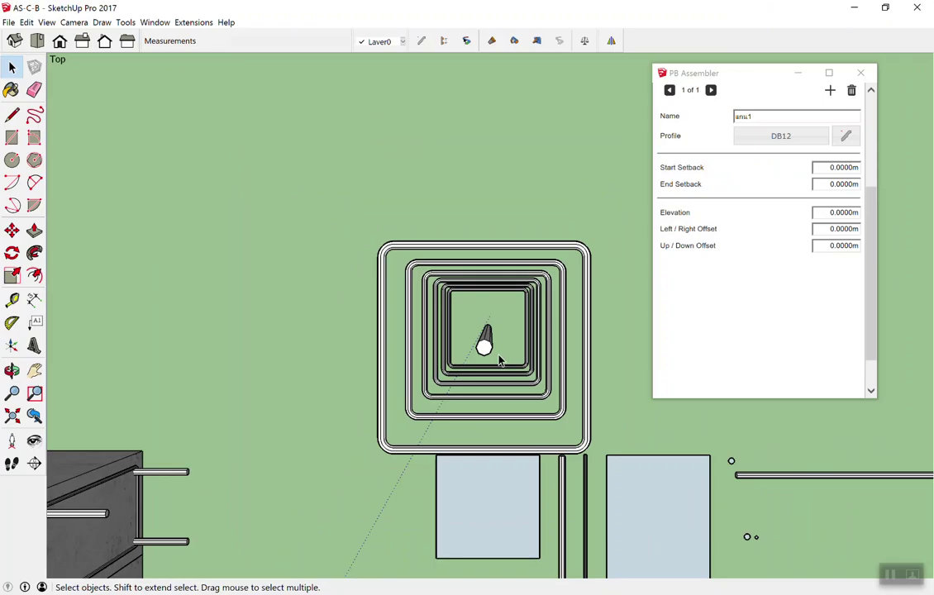
scroll(518, 382, down, 5)
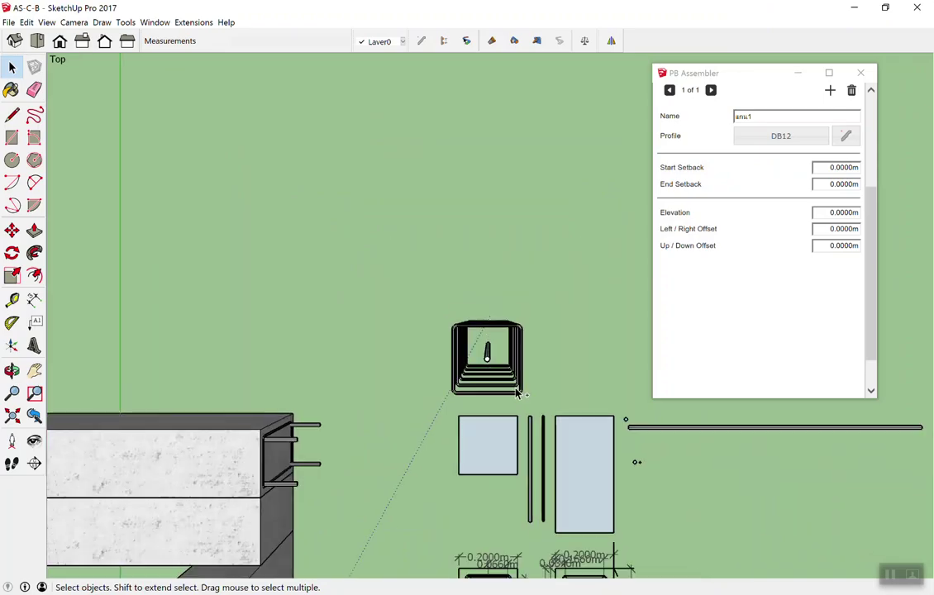
scroll(518, 382, up, 2)
scroll(486, 385, up, 2)
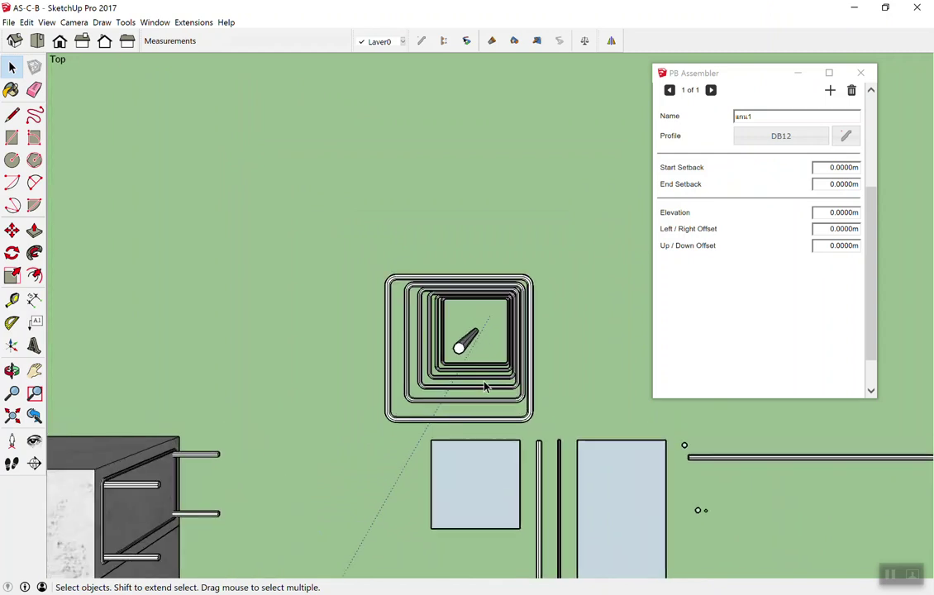
scroll(452, 386, up, 1)
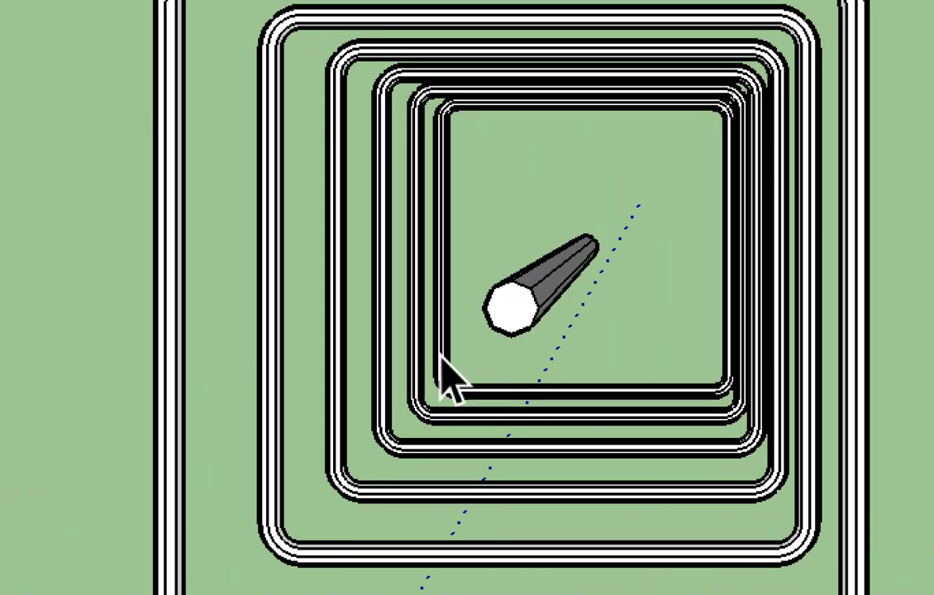
scroll(426, 307, down, 2)
scroll(423, 306, up, 2)
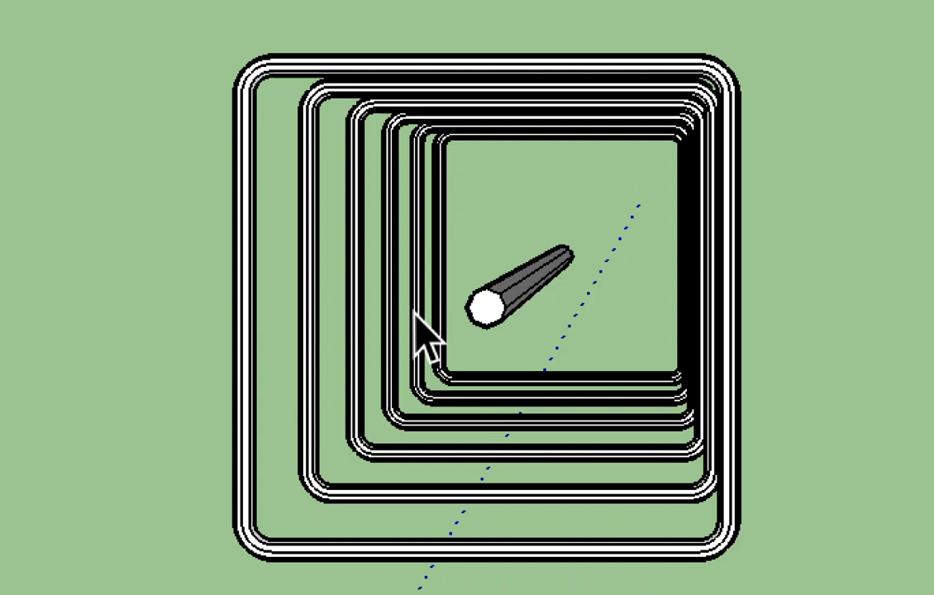
middle_drag(326, 363, 200, 355)
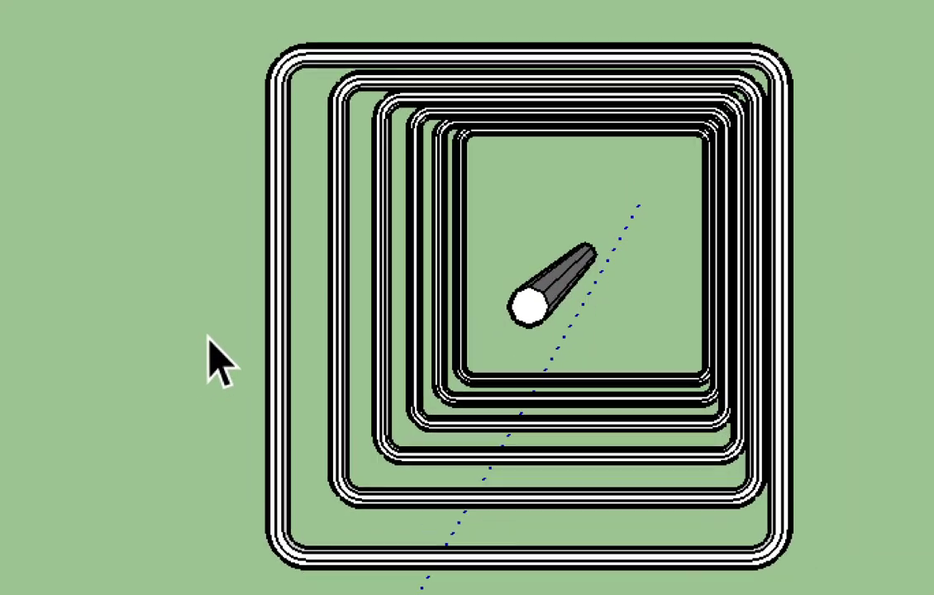
scroll(208, 344, down, 1)
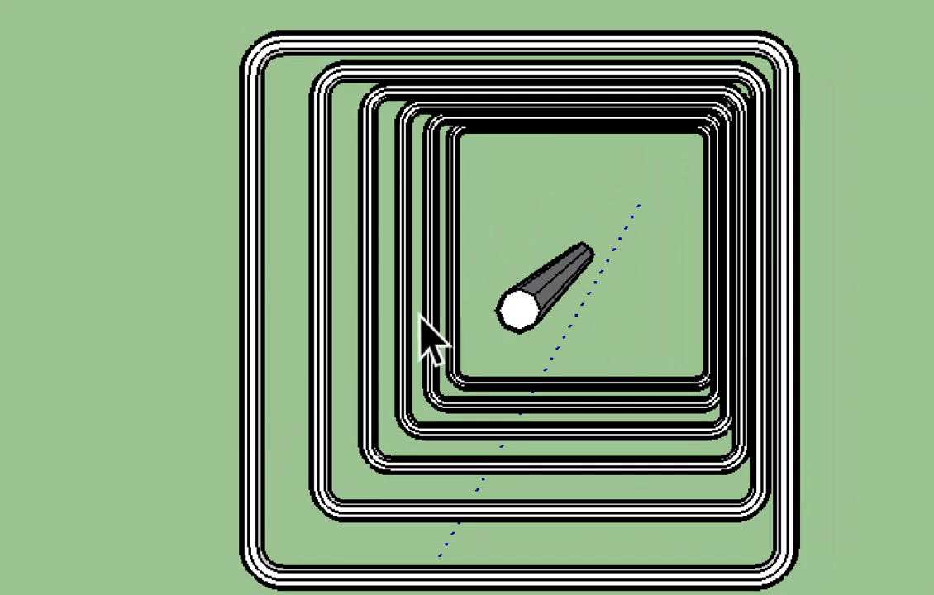
scroll(406, 355, down, 3)
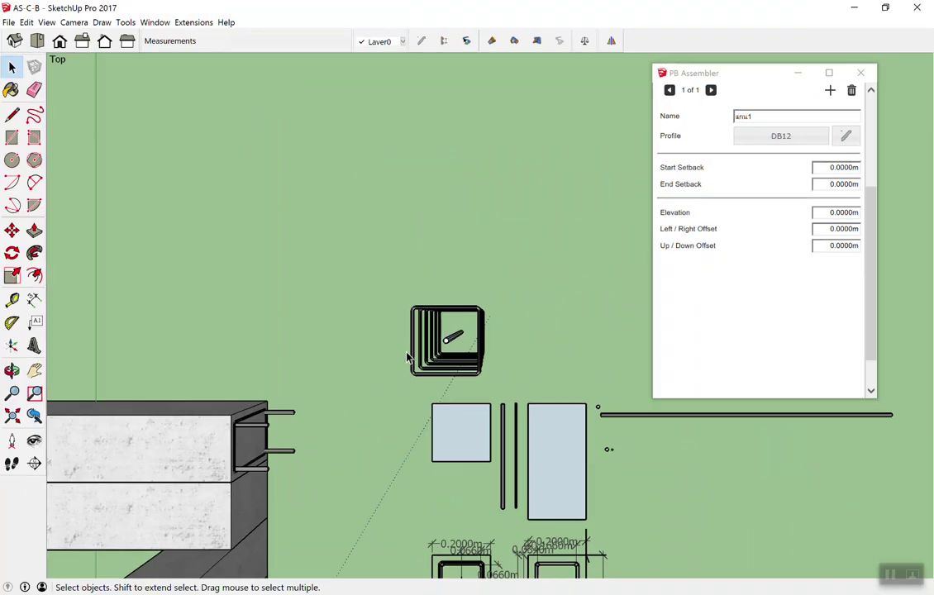
scroll(397, 368, up, 2)
scroll(388, 372, up, 2)
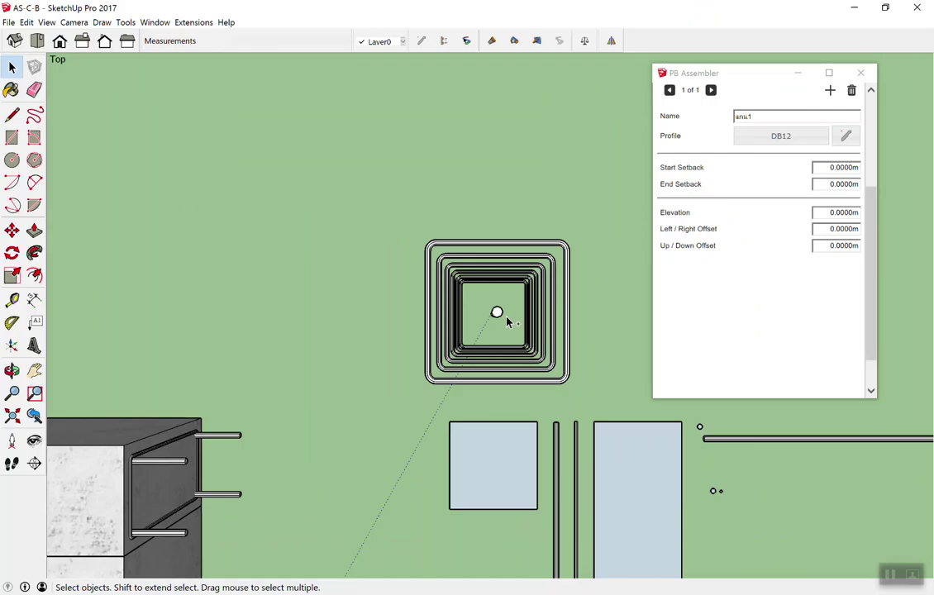
Step: Scroll the PB Assembler panel to the Elevation, Left/Right and Up/Down Offset fields, all 0.0000m
scroll(750, 225, up, 3)
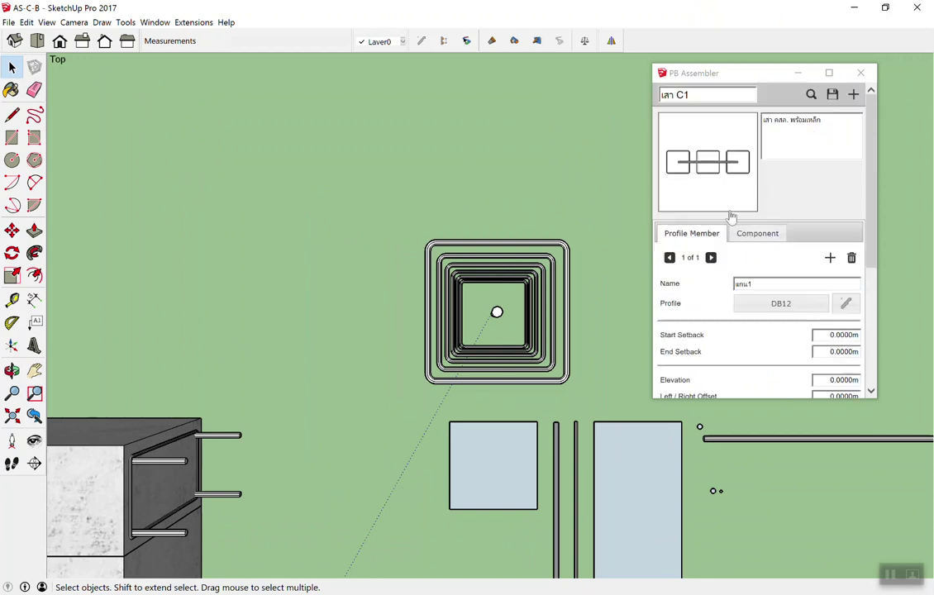
scroll(683, 404, down, 5)
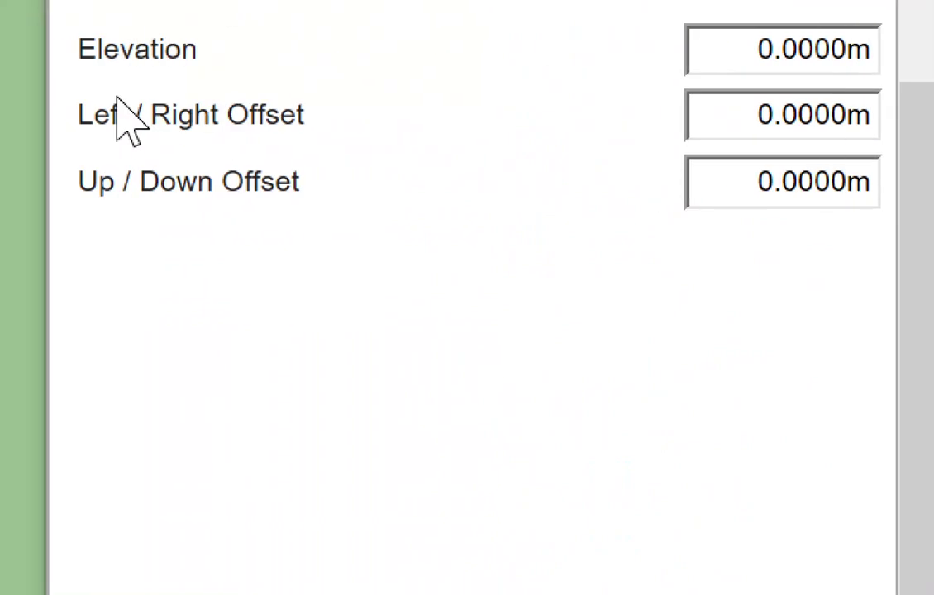
scroll(248, 91, up, 1)
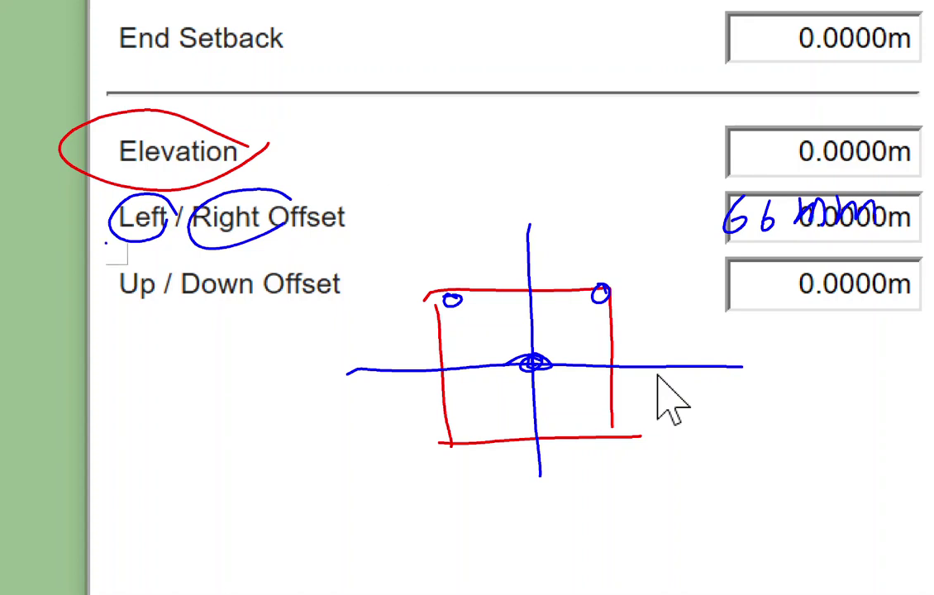
Step: Sketch that rightward is negative, marking a −66 mm sideways shift for the top-right bar
drag(363, 209, 401, 206)
drag(612, 290, 603, 286)
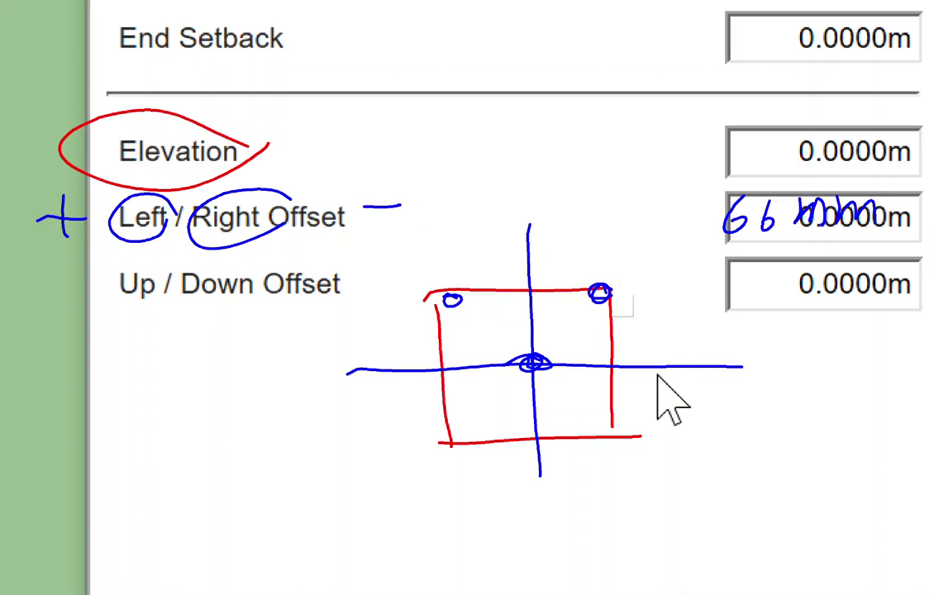
drag(666, 208, 709, 207)
Step: Annotate the Up/Down Offset as positive upward, noting +66 for the top-left corner bar
drag(157, 273, 153, 266)
drag(244, 277, 240, 271)
mouse_move(400, 372)
mouse_down()
mouse_move(399, 312)
mouse_move(415, 322)
mouse_up()
mouse_move(49, 285)
mouse_down()
mouse_move(91, 284)
mouse_move(78, 301)
mouse_up()
drag(248, 285, 346, 275)
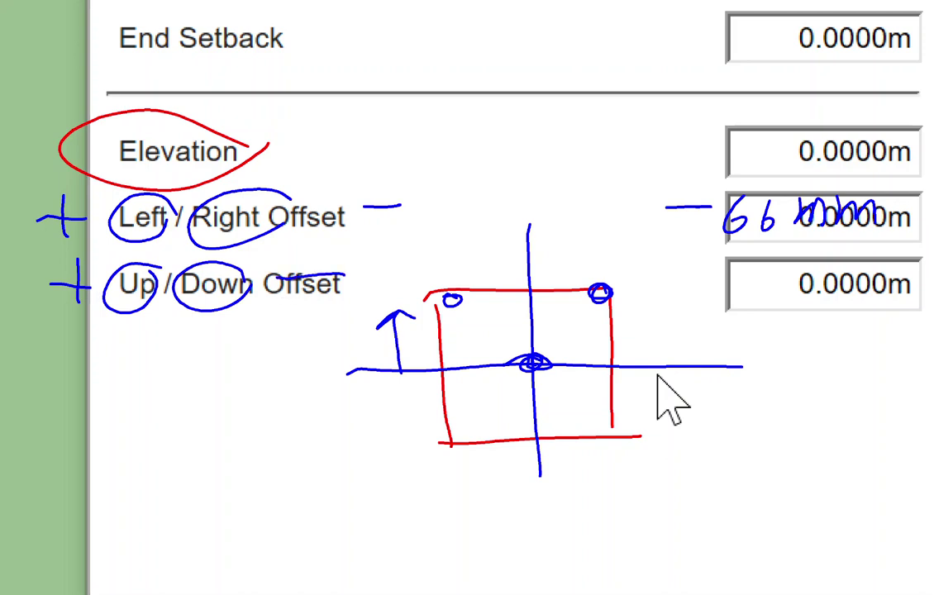
drag(463, 290, 453, 302)
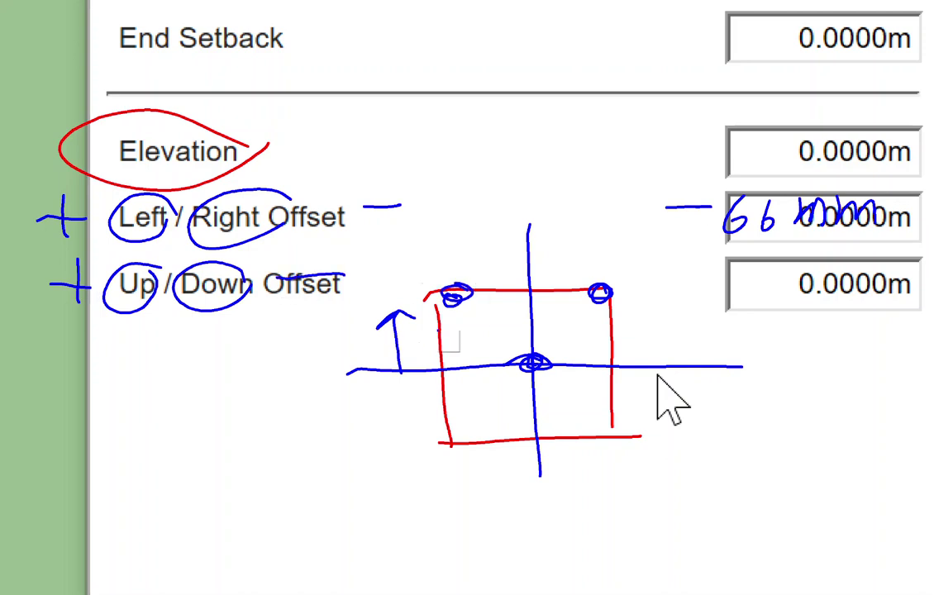
mouse_move(741, 284)
mouse_down()
mouse_move(772, 281)
mouse_move(754, 296)
mouse_up()
mouse_move(806, 262)
mouse_down()
mouse_move(796, 287)
mouse_move(883, 276)
mouse_up()
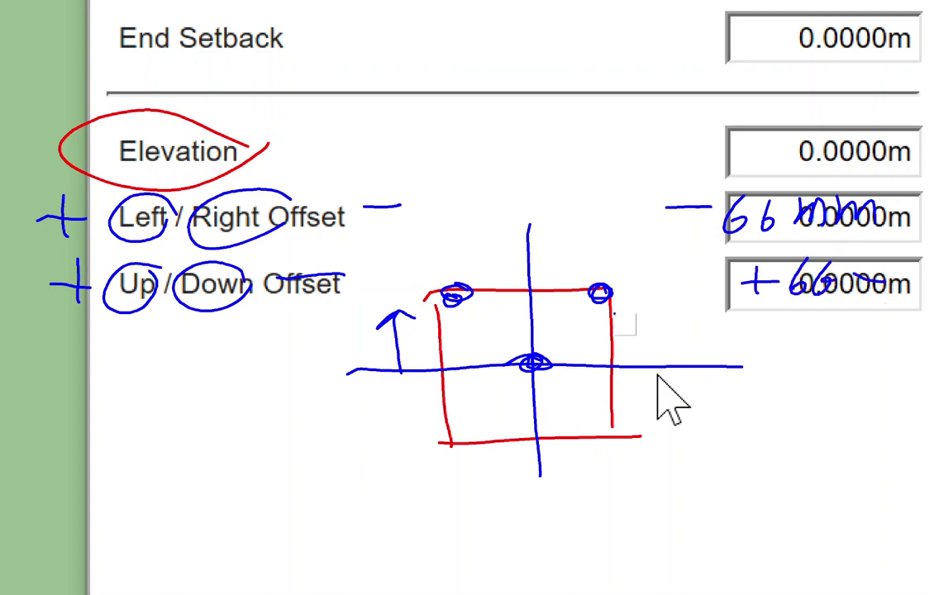
Step: Mark the bottom-left corner with a minus sign, then clear all hand-drawn notes
drag(446, 424, 450, 428)
mouse_move(403, 372)
mouse_down()
mouse_move(405, 439)
mouse_move(413, 427)
mouse_up()
drag(717, 290, 750, 282)
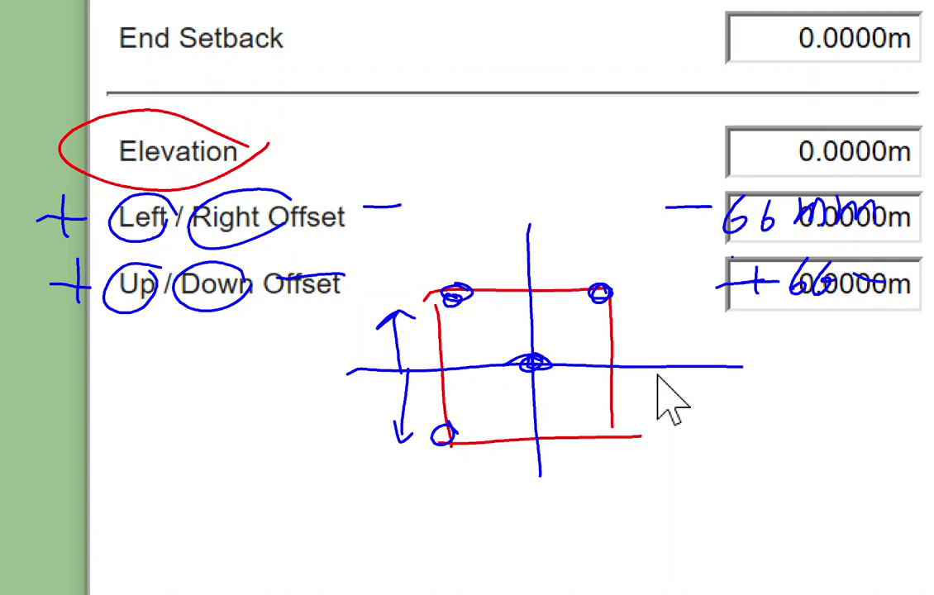
key(Escape)
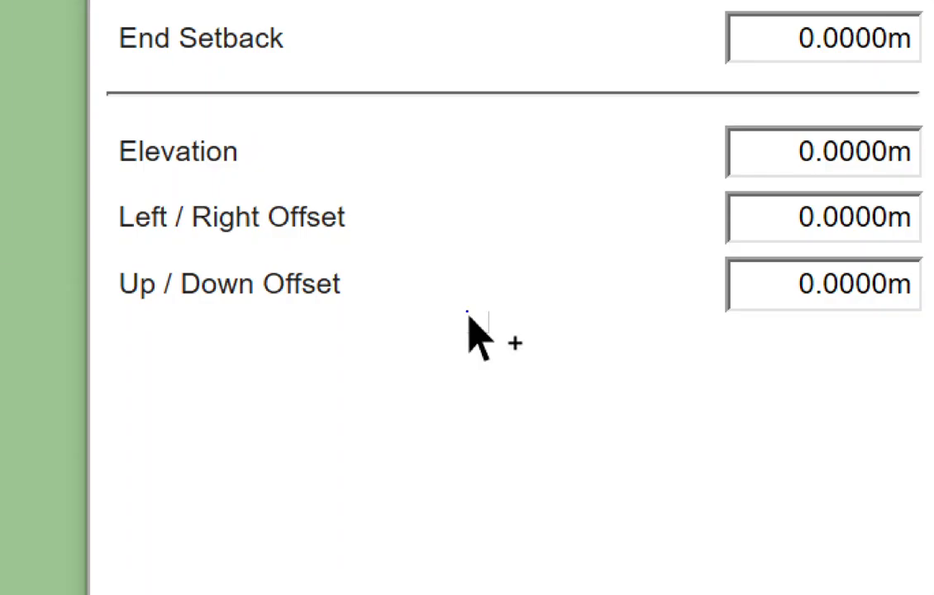
mouse_move(117, 190)
mouse_down()
mouse_move(115, 277)
mouse_move(169, 314)
mouse_move(104, 182)
mouse_up()
mouse_move(119, 360)
mouse_down()
mouse_move(147, 357)
mouse_move(137, 409)
mouse_up()
mouse_move(184, 182)
mouse_down()
mouse_move(185, 240)
mouse_move(260, 272)
mouse_move(190, 194)
mouse_up()
drag(279, 174, 332, 175)
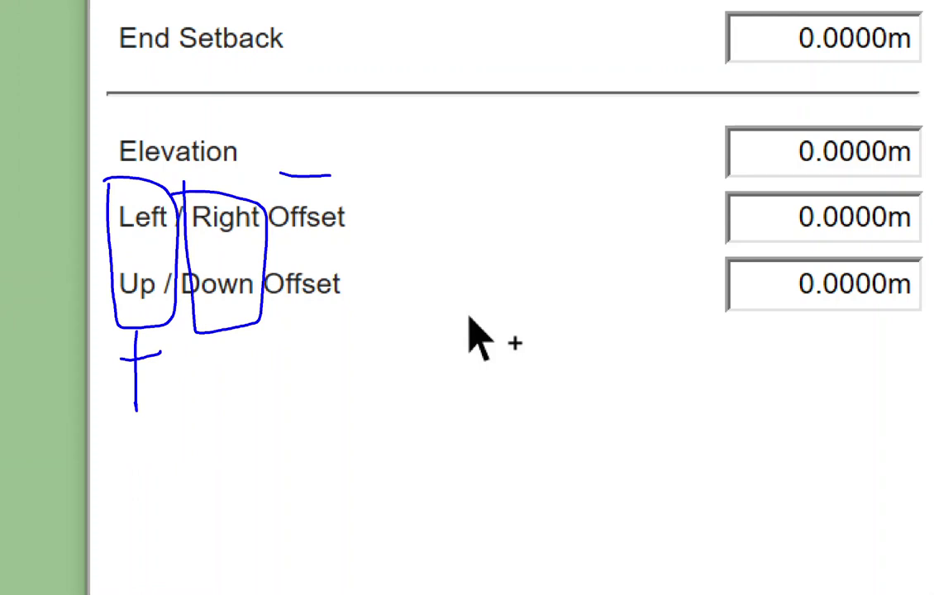
mouse_move(414, 196)
mouse_down()
mouse_move(640, 437)
mouse_move(676, 184)
mouse_move(440, 202)
mouse_up()
drag(545, 299, 542, 300)
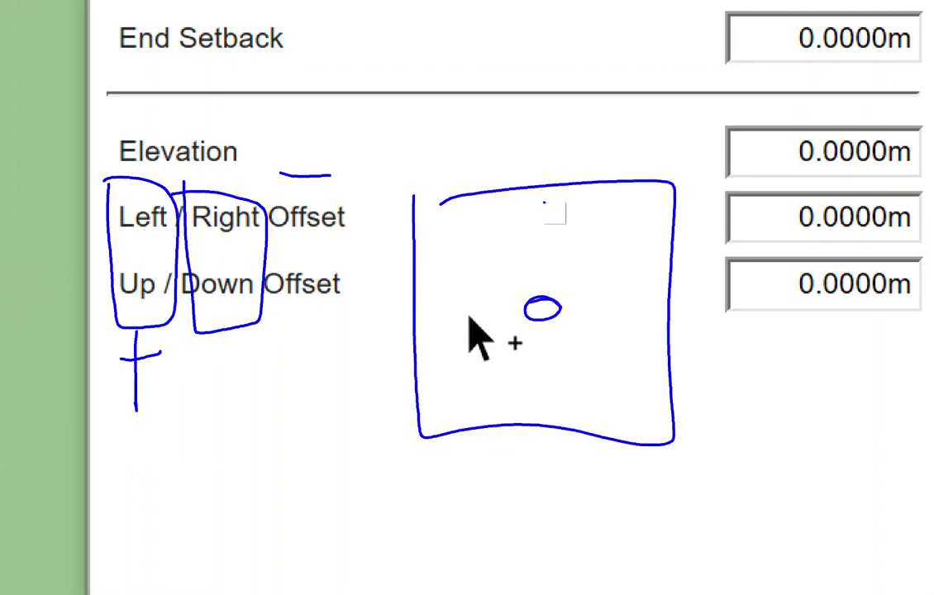
drag(550, 120, 534, 475)
drag(331, 315, 698, 311)
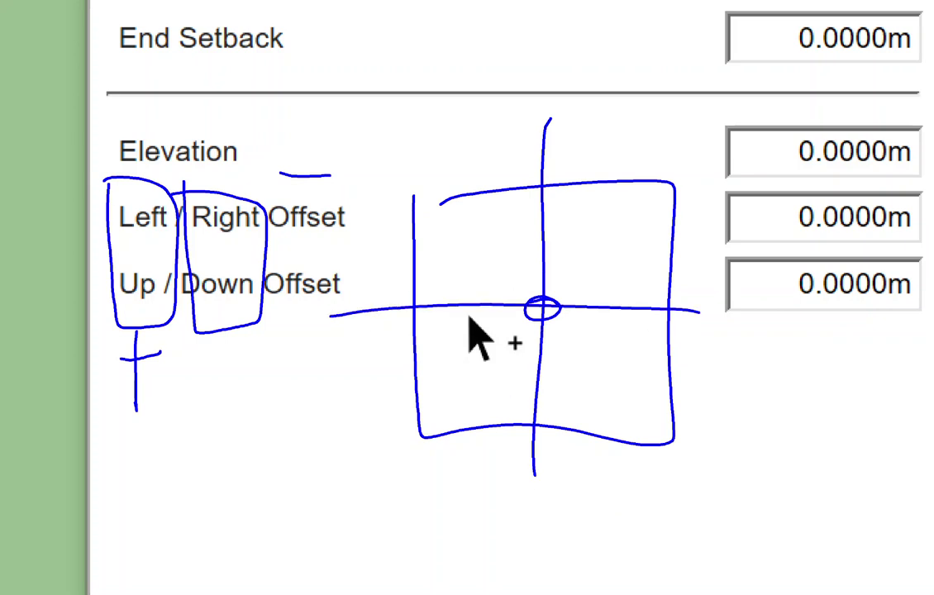
drag(547, 303, 536, 309)
drag(444, 190, 446, 201)
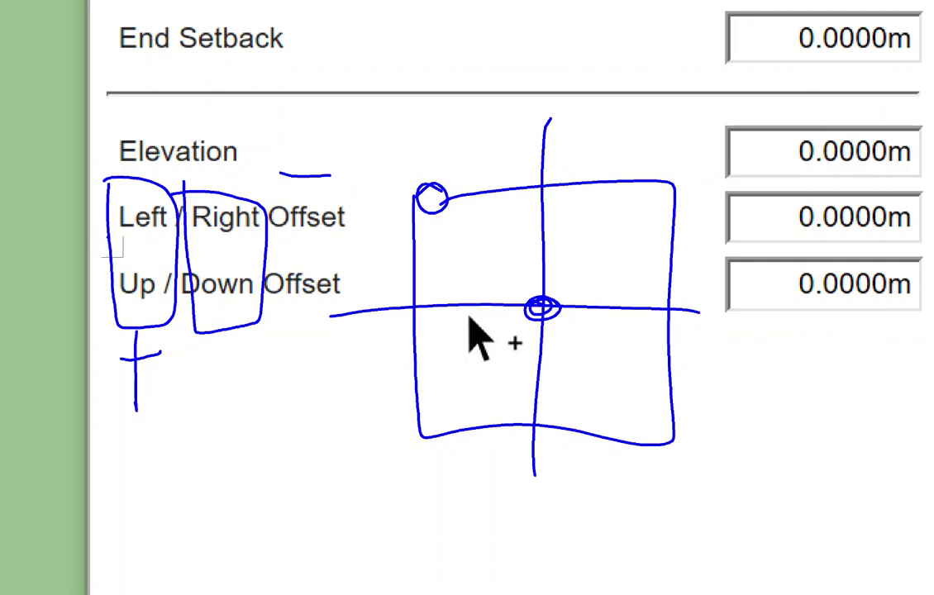
drag(370, 197, 410, 191)
drag(397, 184, 383, 212)
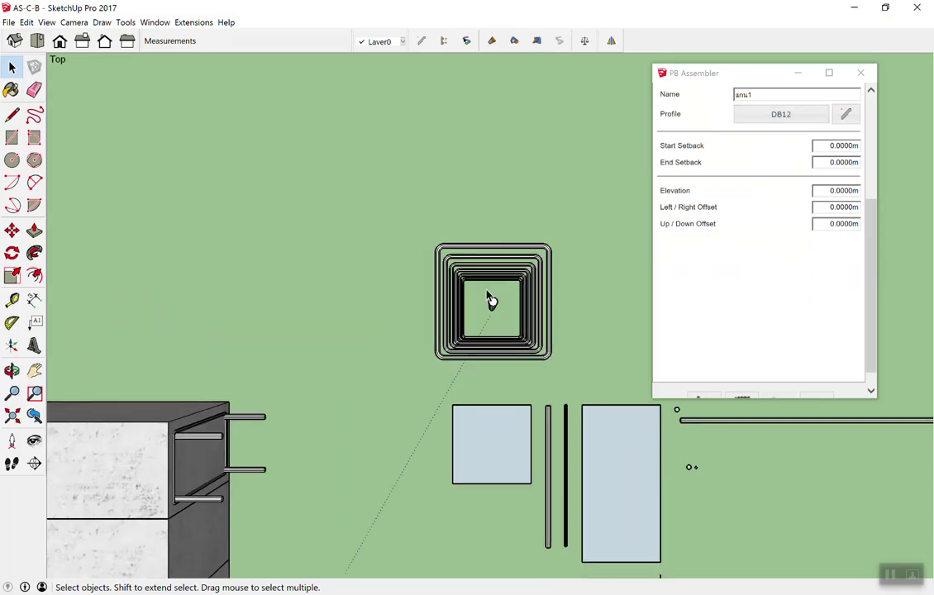
Step: Zoom onto the reference 0.2000m column section, circling its centre and the 0.0660m-offset corner bar
middle_drag(490, 301, 468, 290)
scroll(471, 310, down, 2)
scroll(455, 421, up, 3)
scroll(431, 479, up, 2)
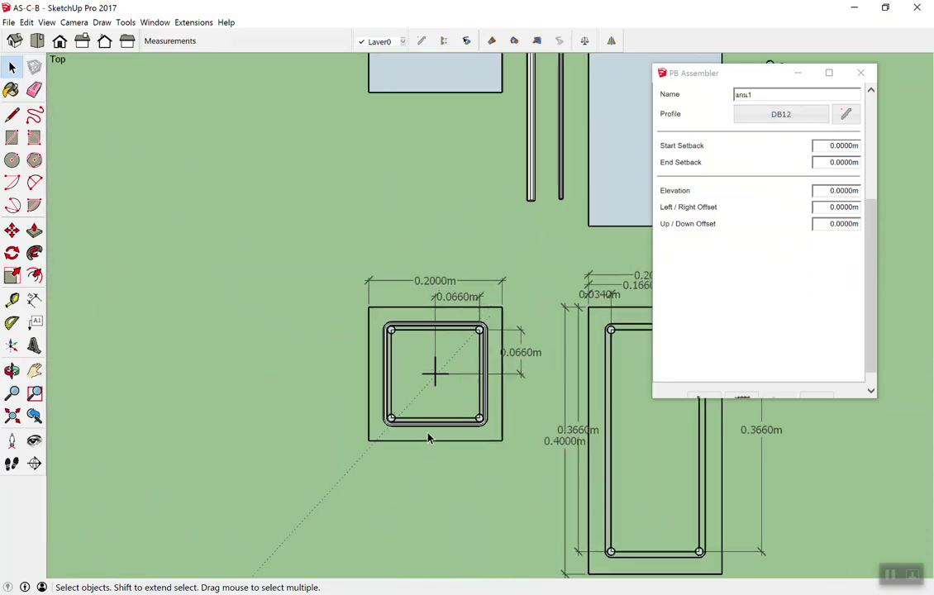
scroll(443, 438, up, 2)
scroll(438, 450, up, 2)
scroll(424, 347, up, 1)
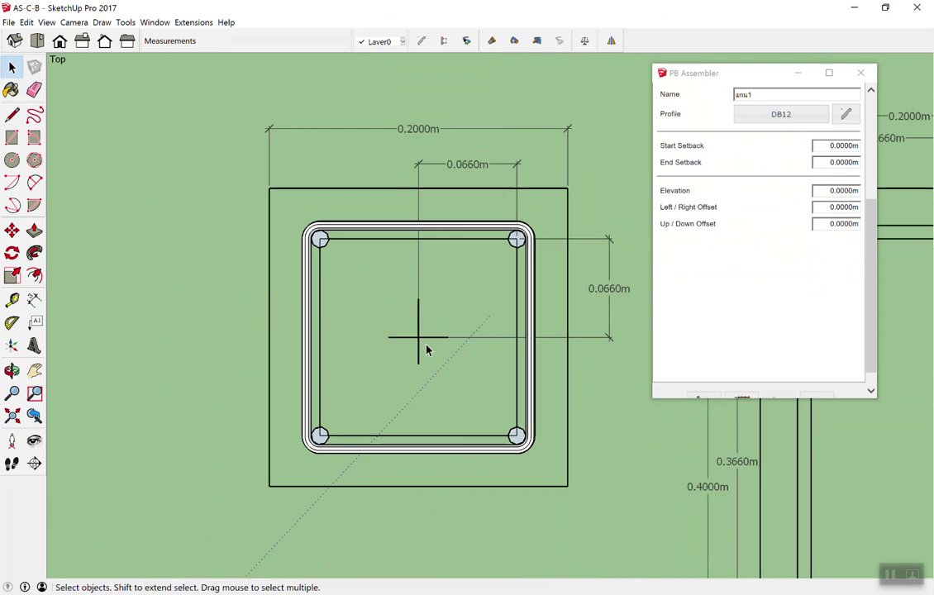
scroll(421, 344, up, 3)
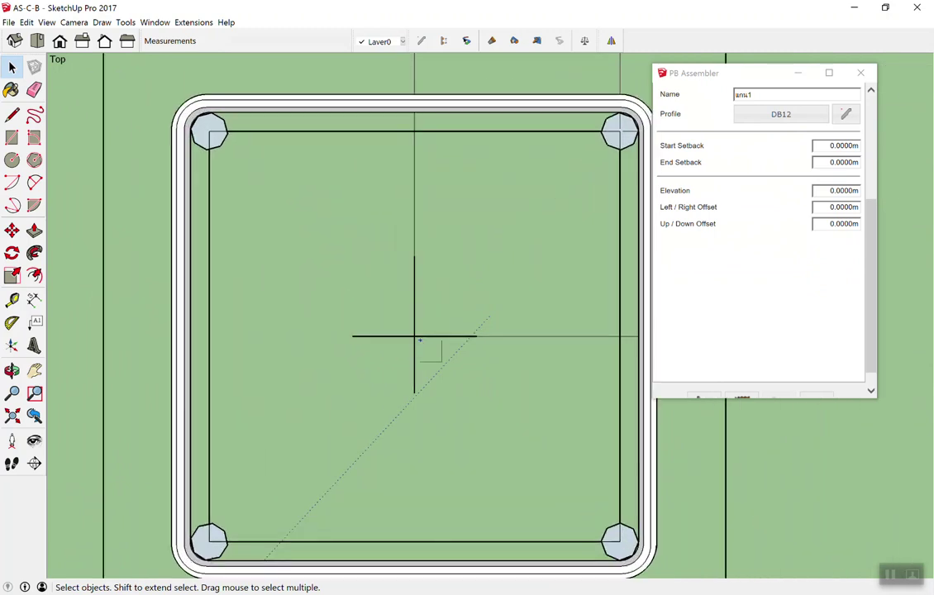
drag(419, 340, 462, 364)
scroll(414, 335, down, 1)
scroll(414, 342, down, 2)
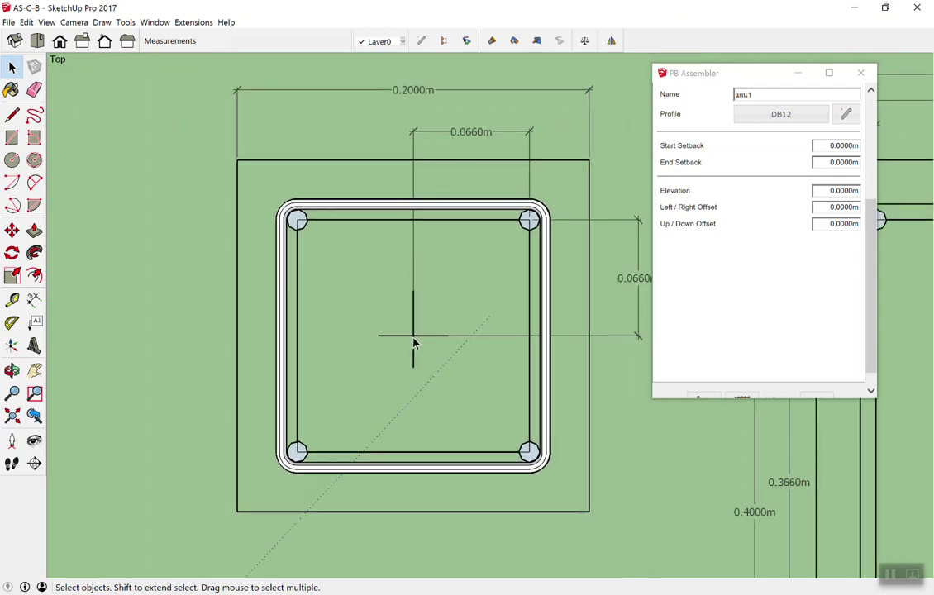
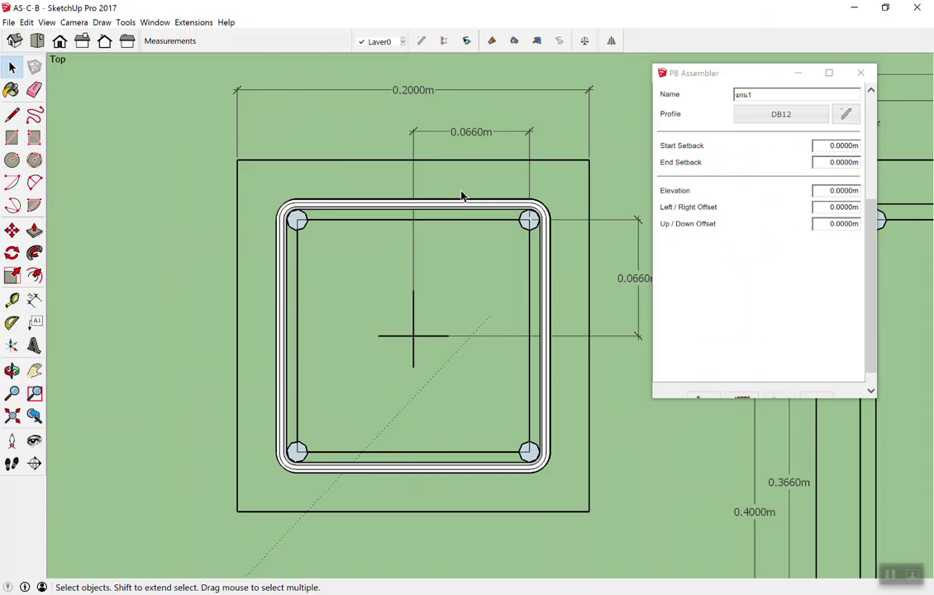
Step: Enter 66mm for both the Left / Right and Up / Down Offset of the DB12 member
scroll(429, 199, down, 3)
scroll(357, 217, down, 2)
scroll(357, 217, down, 2)
scroll(333, 265, down, 2)
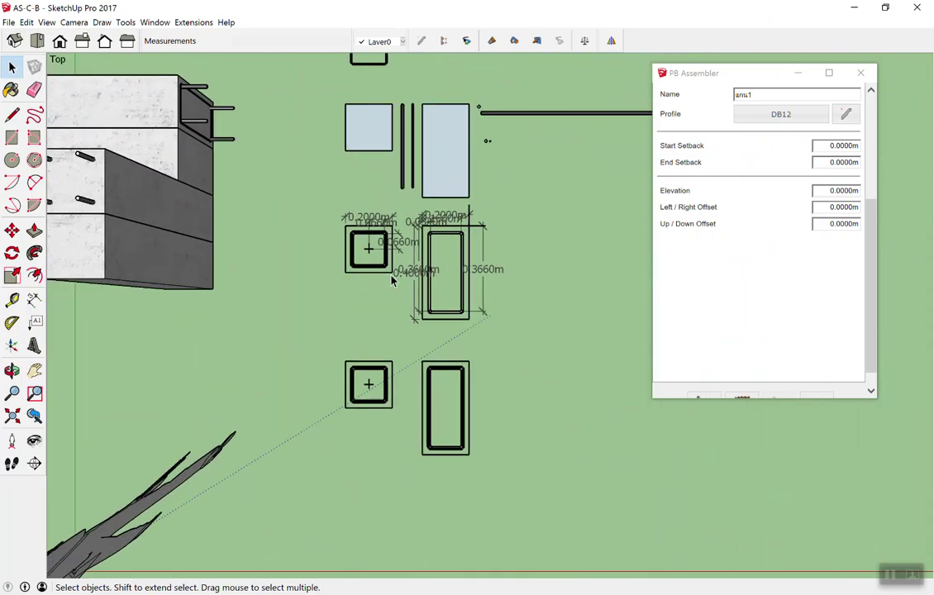
scroll(391, 279, down, 1)
scroll(419, 102, down, 2)
scroll(392, 142, down, 2)
scroll(399, 139, up, 3)
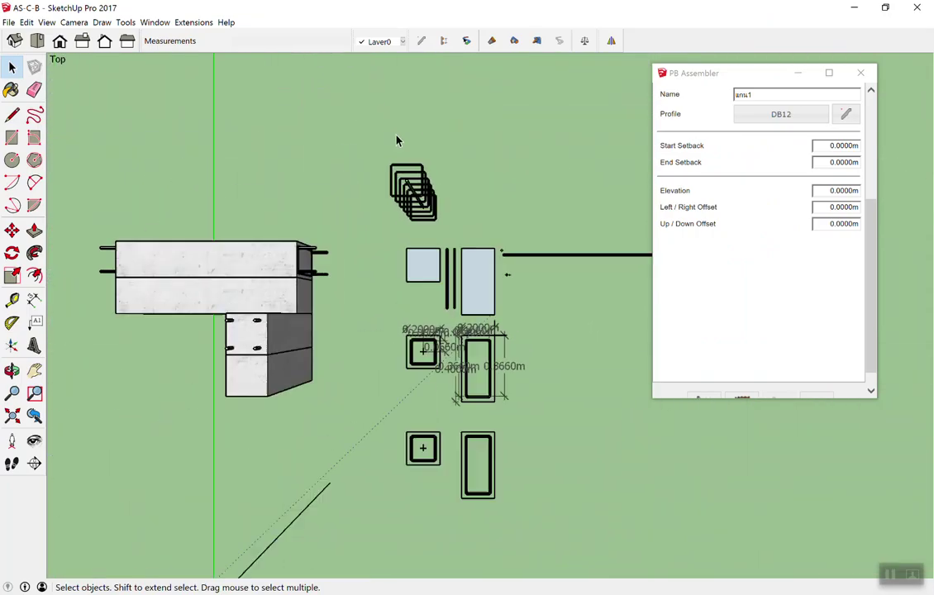
scroll(384, 173, up, 2)
scroll(371, 204, up, 3)
scroll(368, 201, up, 2)
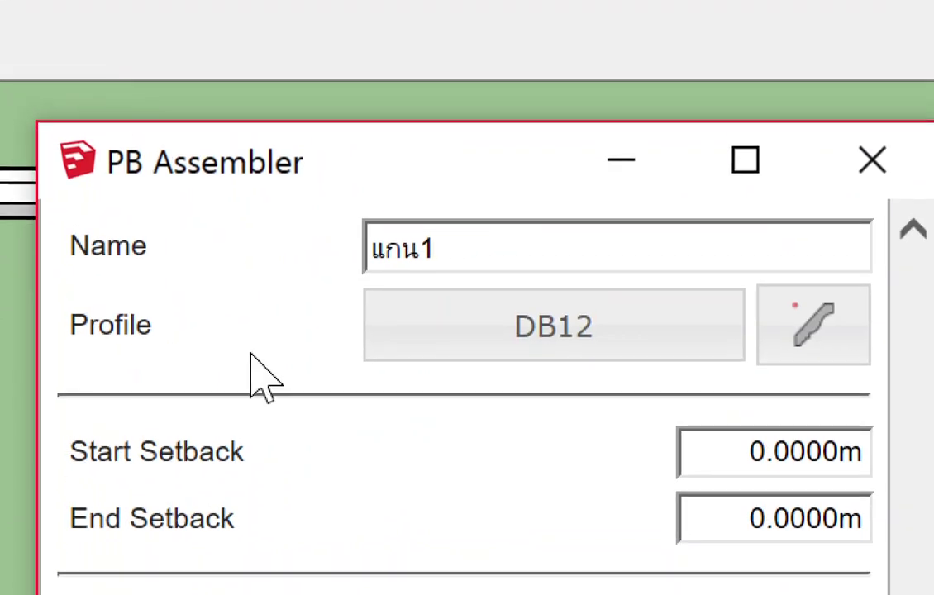
scroll(272, 372, down, 5)
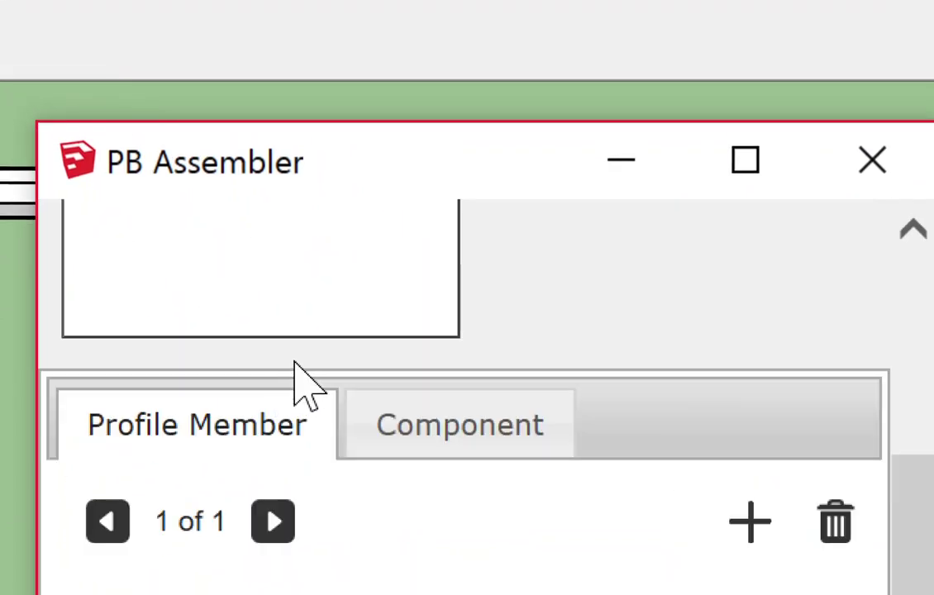
scroll(371, 483, down, 3)
scroll(416, 448, down, 1)
scroll(422, 463, down, 3)
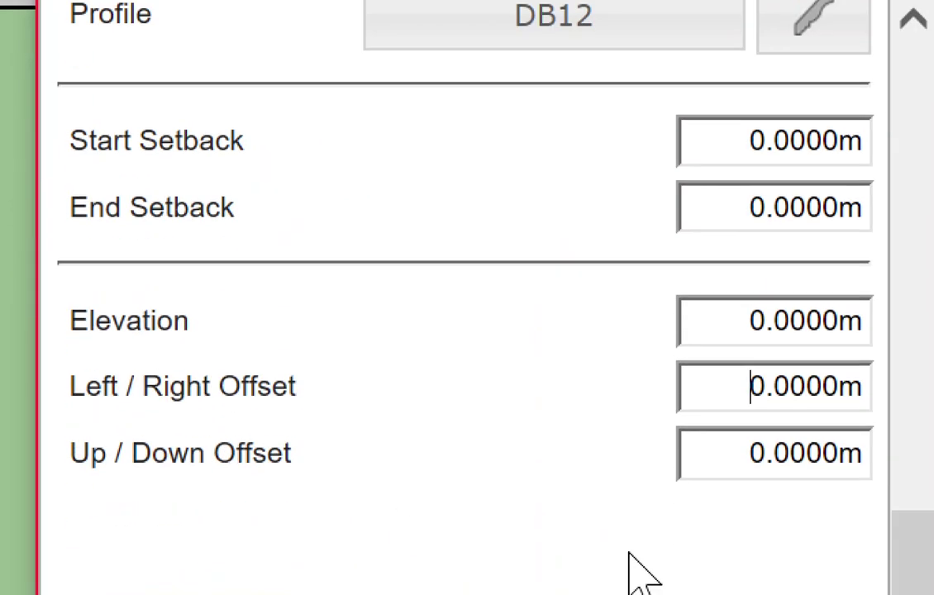
double_click(802, 386)
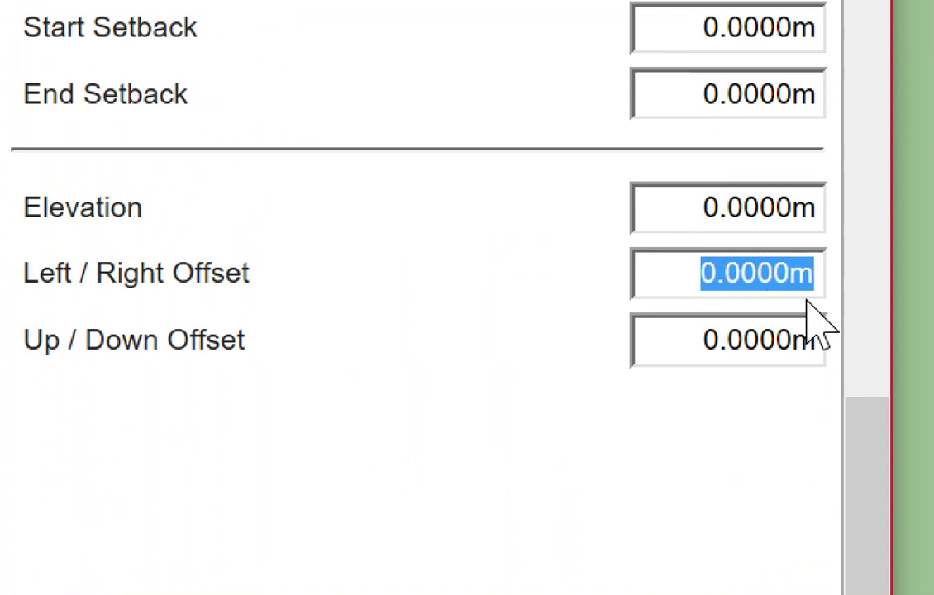
text(66mm)
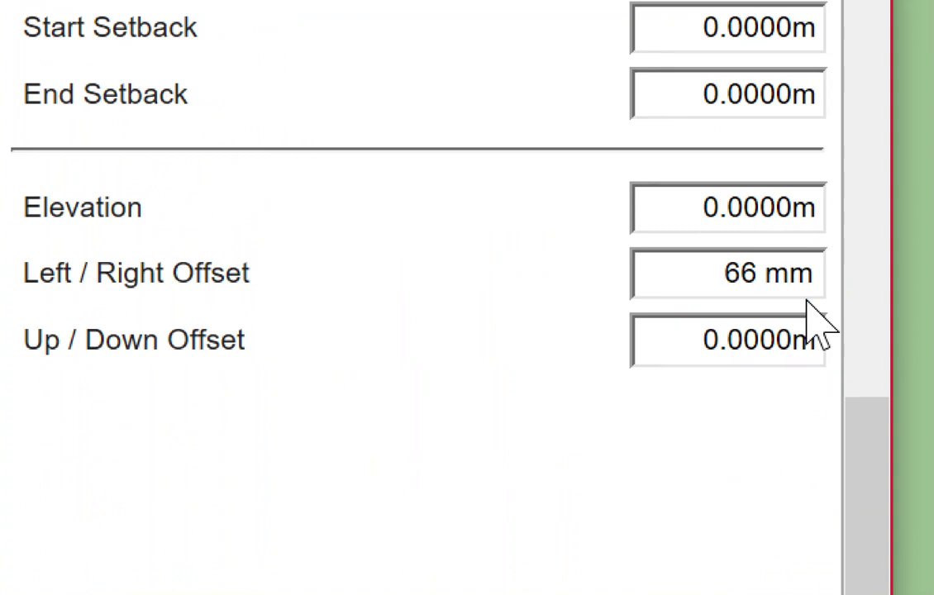
key(BackSpace)
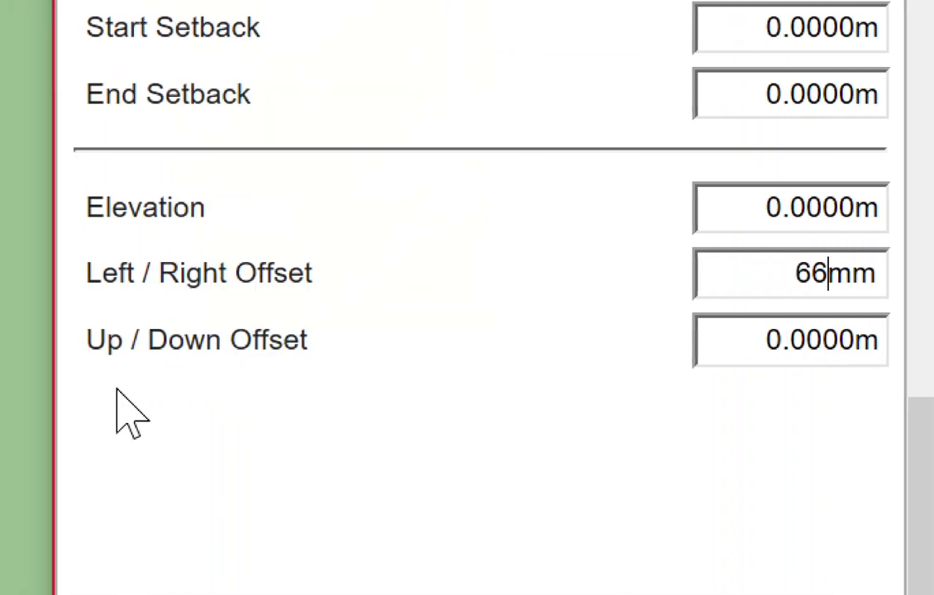
click(761, 349)
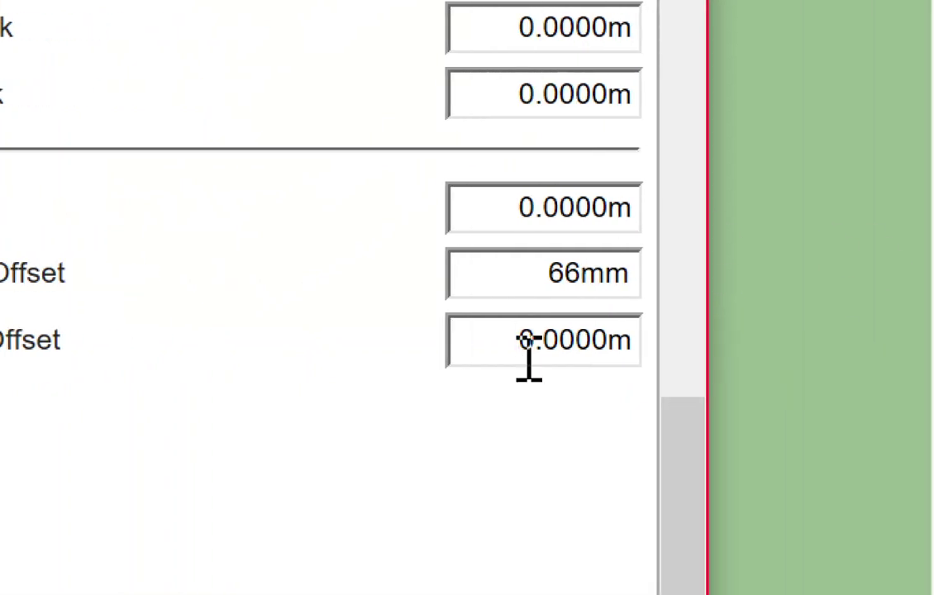
drag(529, 357, 646, 347)
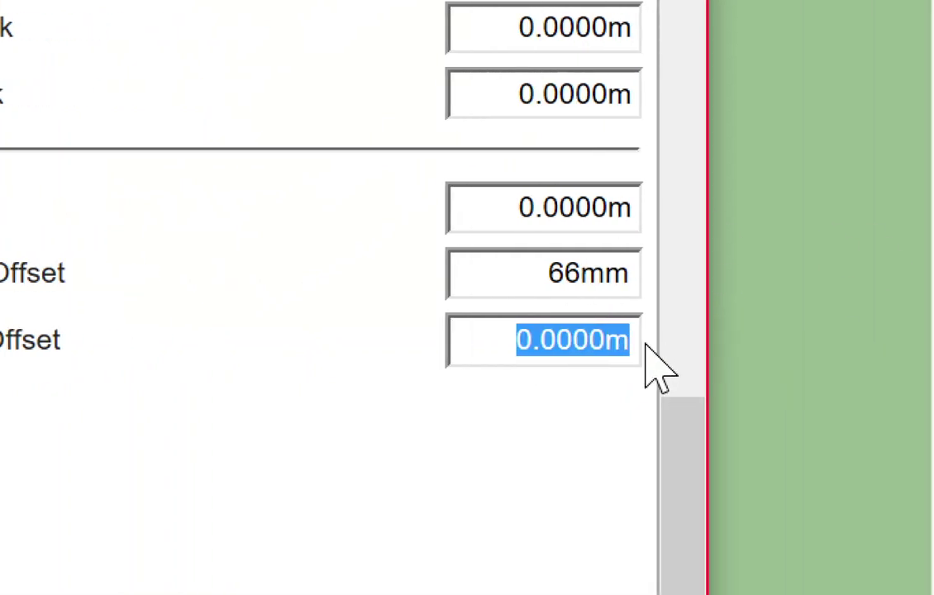
text(66mm)
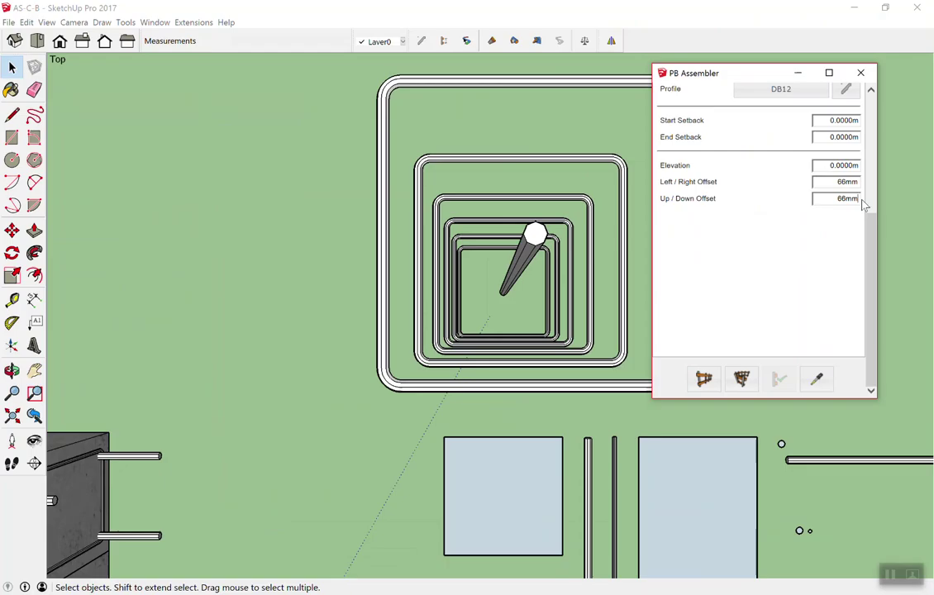
Step: Select the square column frame and apply the DB12 assembly with its 66 mm offsets
click(522, 105)
click(534, 88)
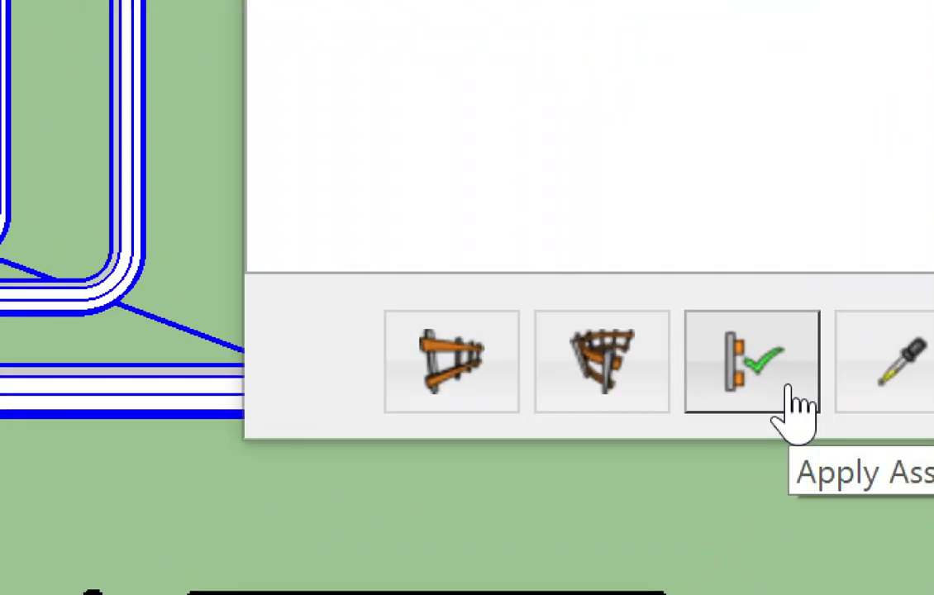
click(791, 390)
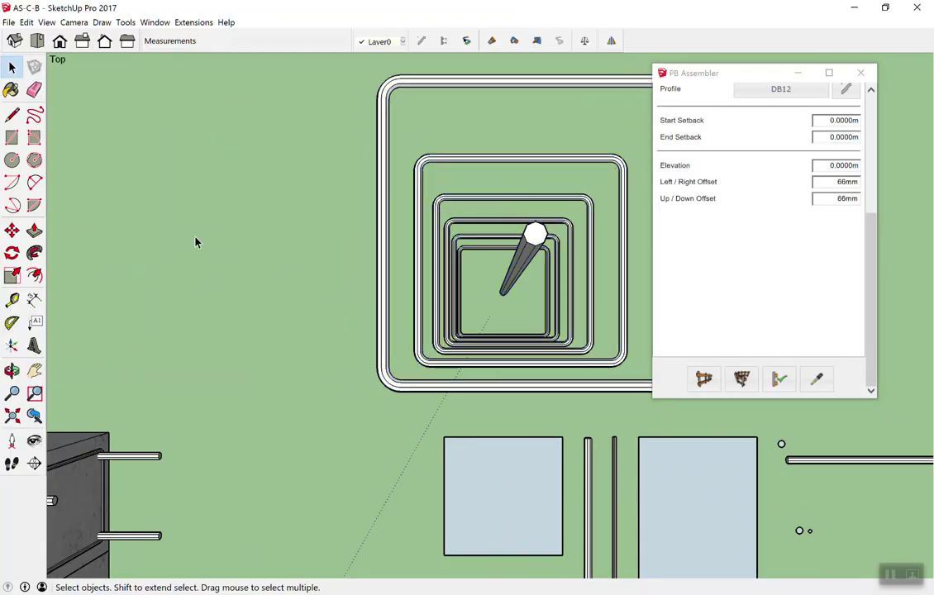
drag(463, 107, 393, 206)
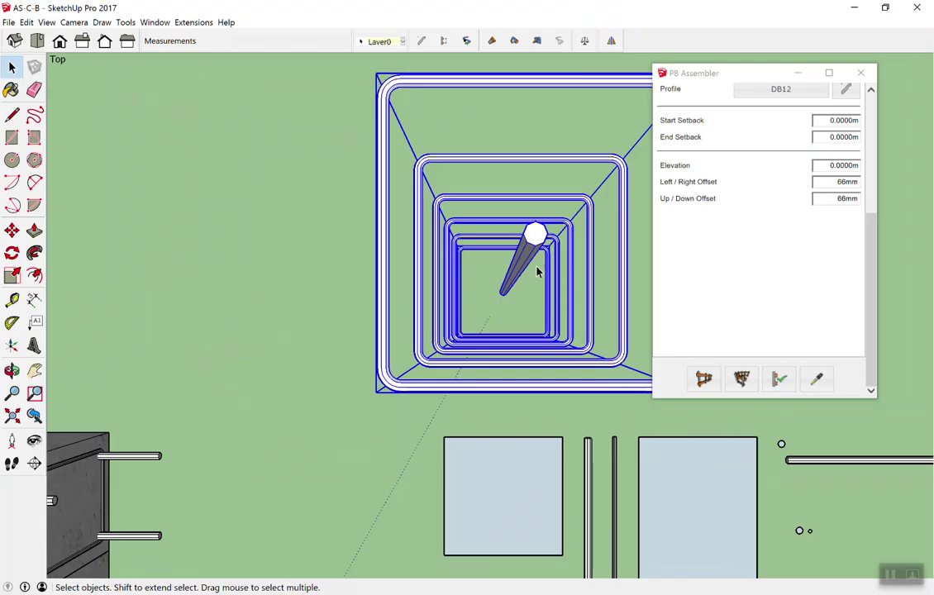
scroll(545, 239, down, 2)
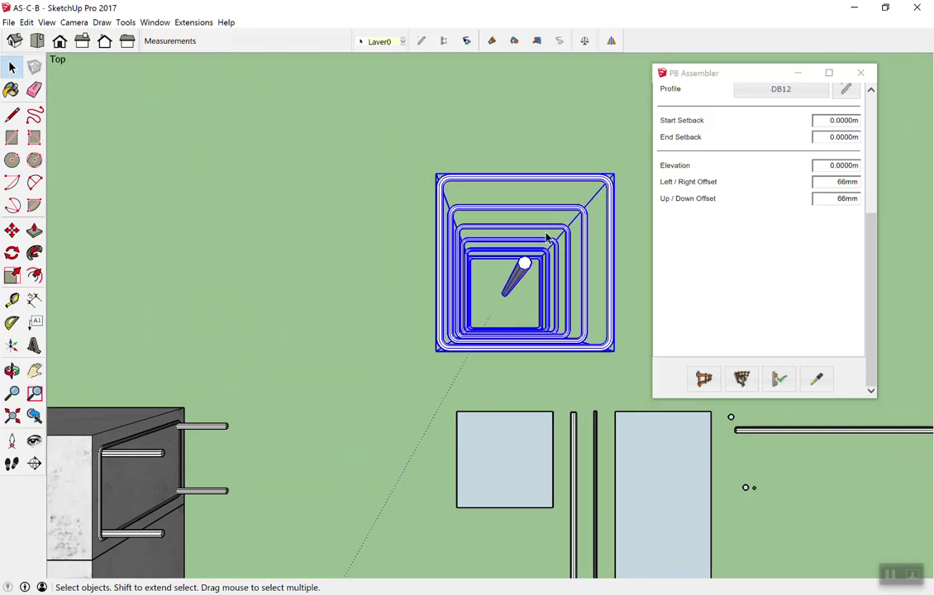
scroll(550, 238, up, 3)
click(776, 378)
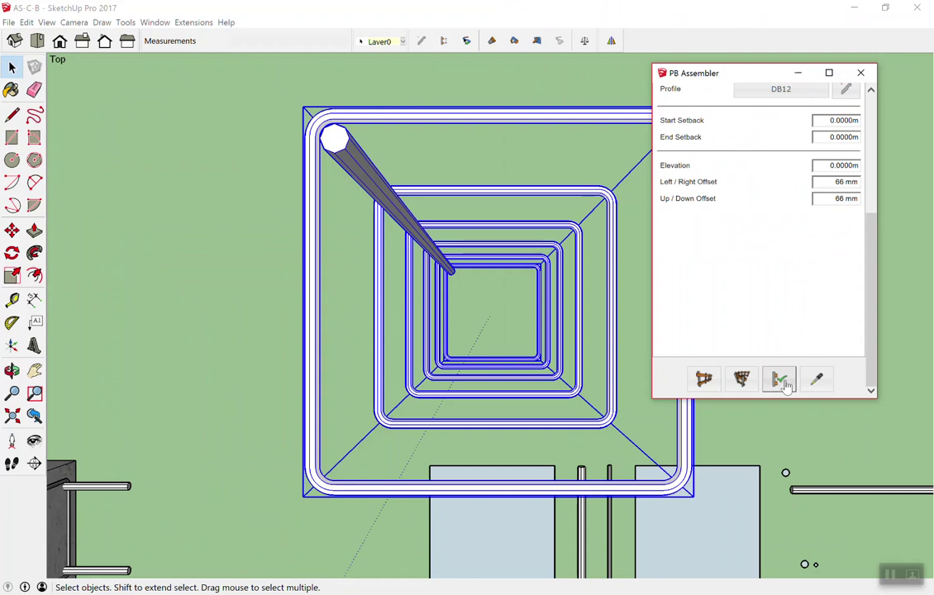
Step: Reselect the square frame to inspect the applied result, then deselect it
click(463, 105)
triple_click(402, 188)
click(204, 204)
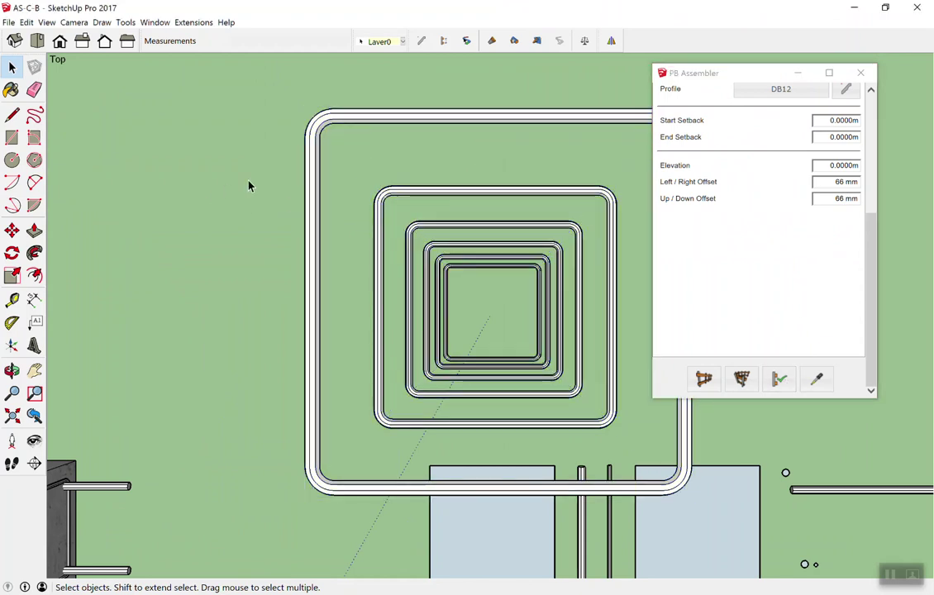
scroll(327, 199, down, 2)
scroll(352, 207, down, 2)
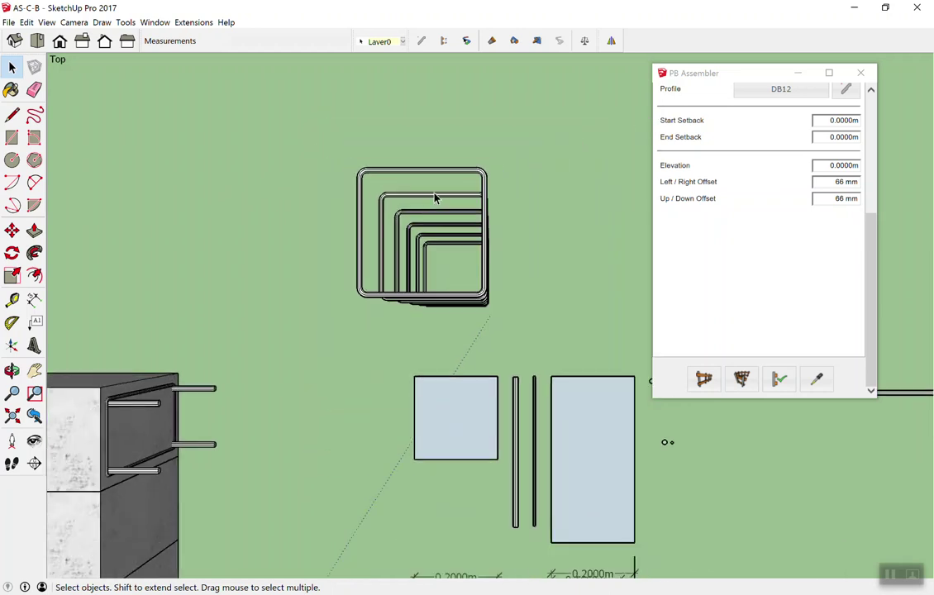
scroll(435, 198, down, 2)
scroll(455, 219, down, 2)
scroll(464, 231, up, 3)
Step: Remove the spaces from both offset values so they read 66mm
scroll(447, 183, up, 2)
scroll(447, 183, up, 1)
scroll(447, 183, up, 1)
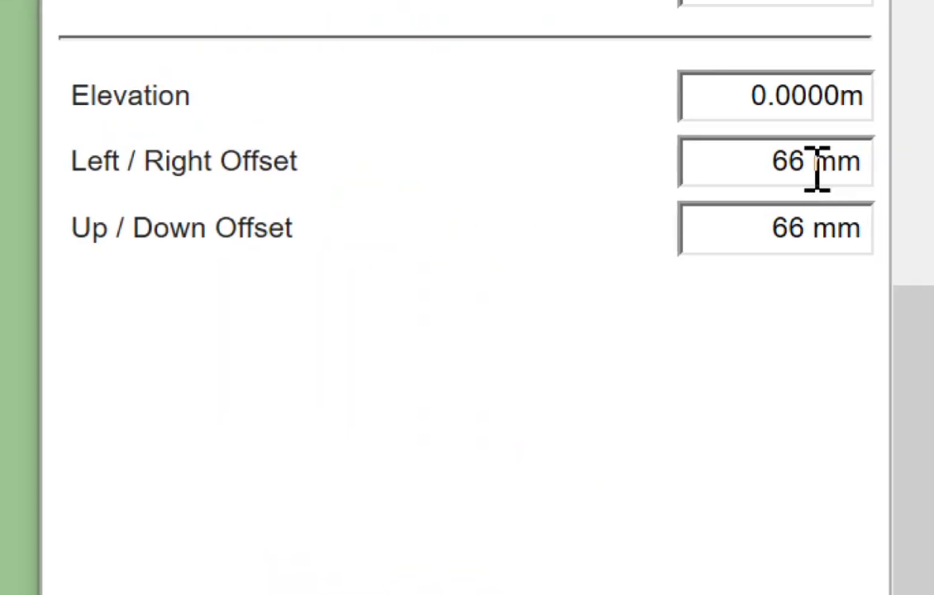
key(BackSpace)
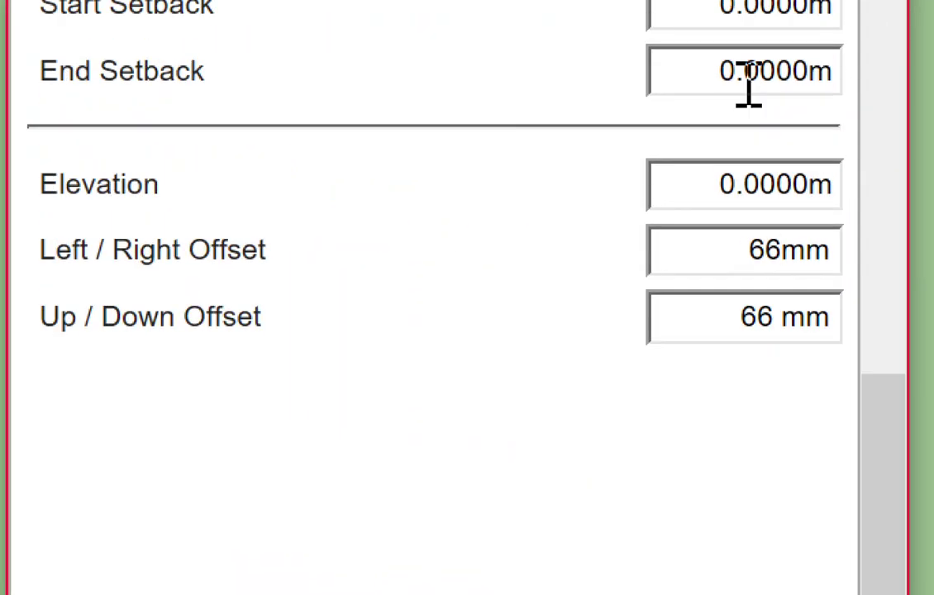
click(775, 317)
click(781, 318)
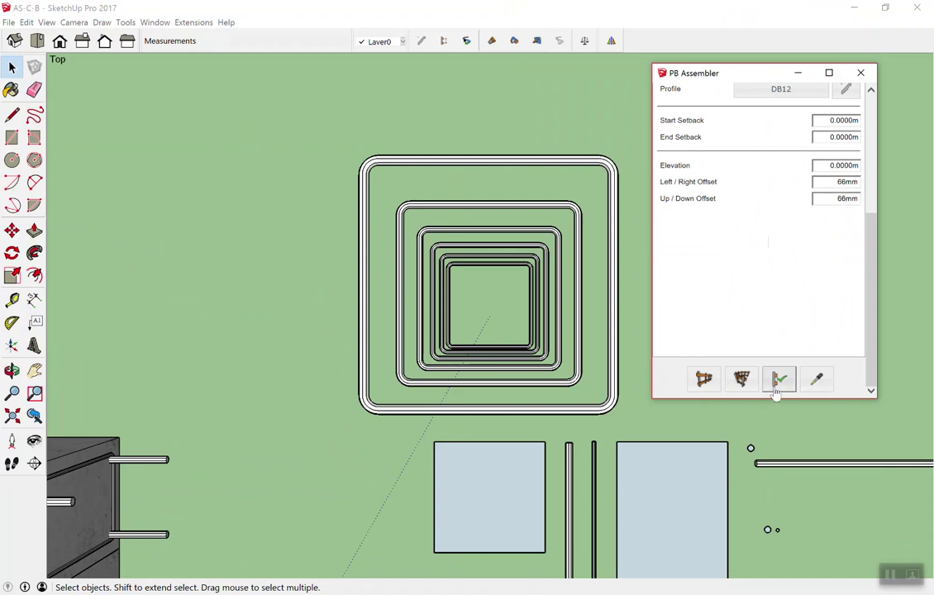
Step: Apply the assembly to the nested square frame, placing a DB12 bar in its top-left corner
click(457, 269)
click(777, 380)
click(438, 126)
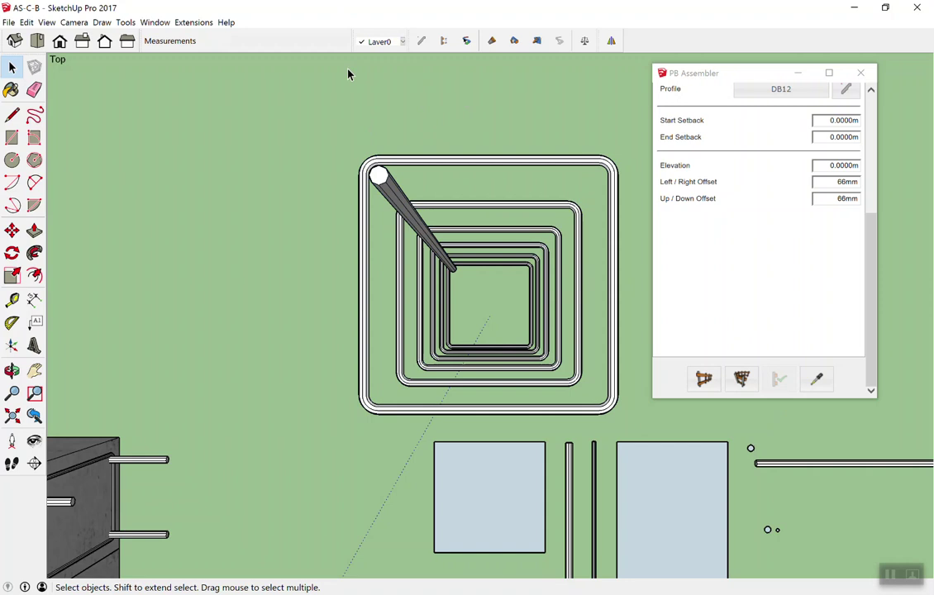
scroll(757, 248, up, 1)
scroll(759, 252, up, 3)
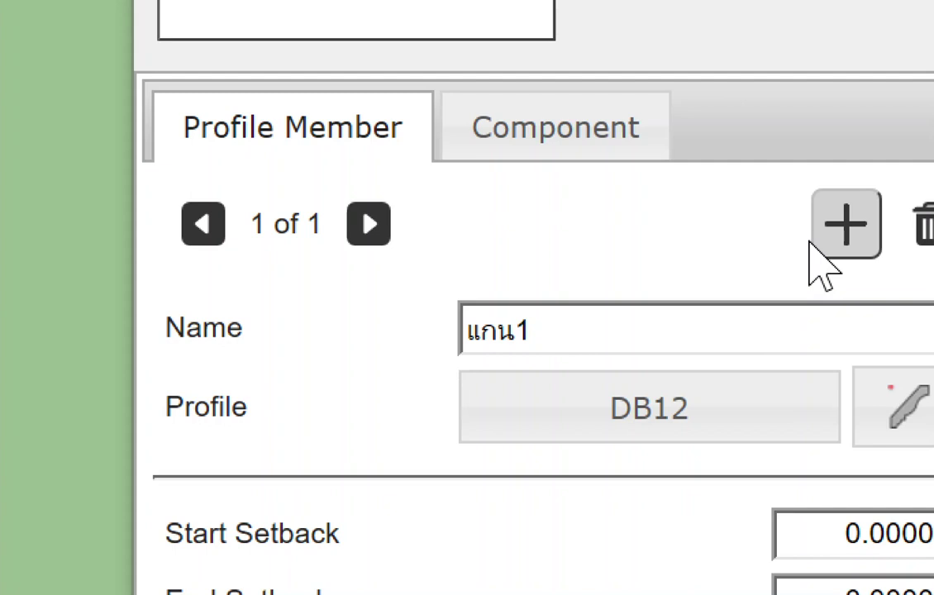
Step: Add a second profile member and name it แกน1
click(814, 241)
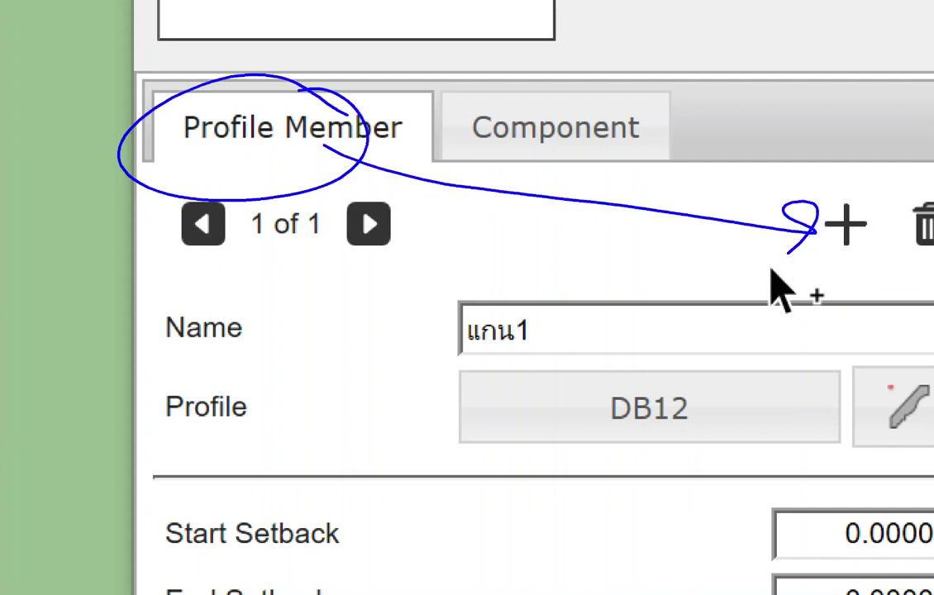
click(820, 235)
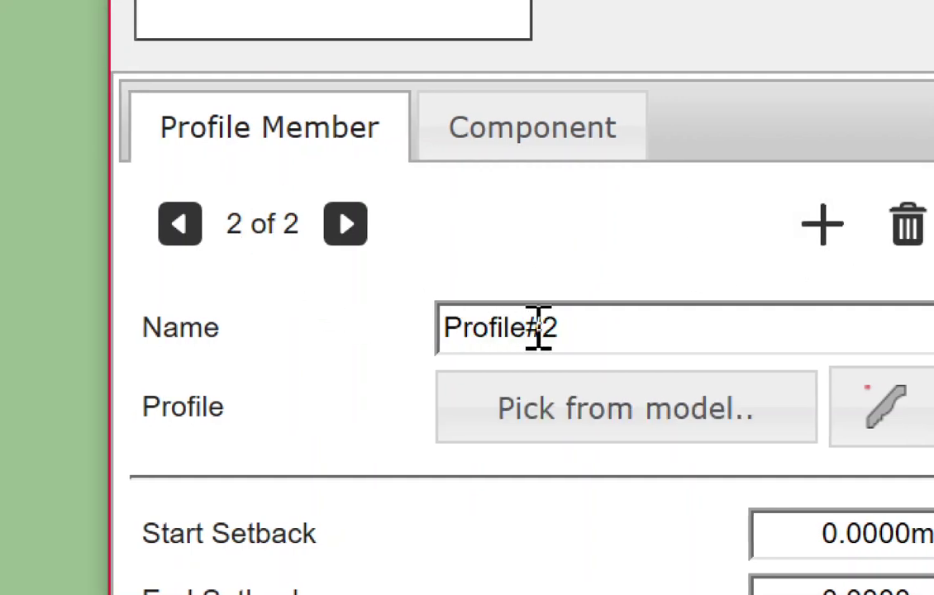
click(448, 337)
text(cdo)
key(BackSpace)
key(BackSpace)
key(BackSpace)
text(แกน1)
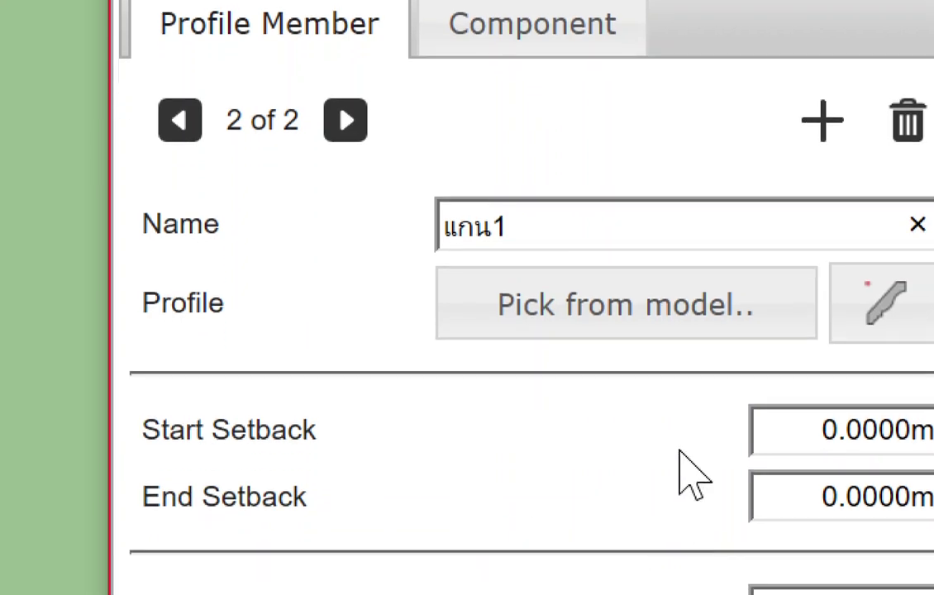
Step: Pick the DB12 bar from the model as แกน1's profile and bring the stirrup frames into view
click(647, 340)
scroll(347, 240, down, 3)
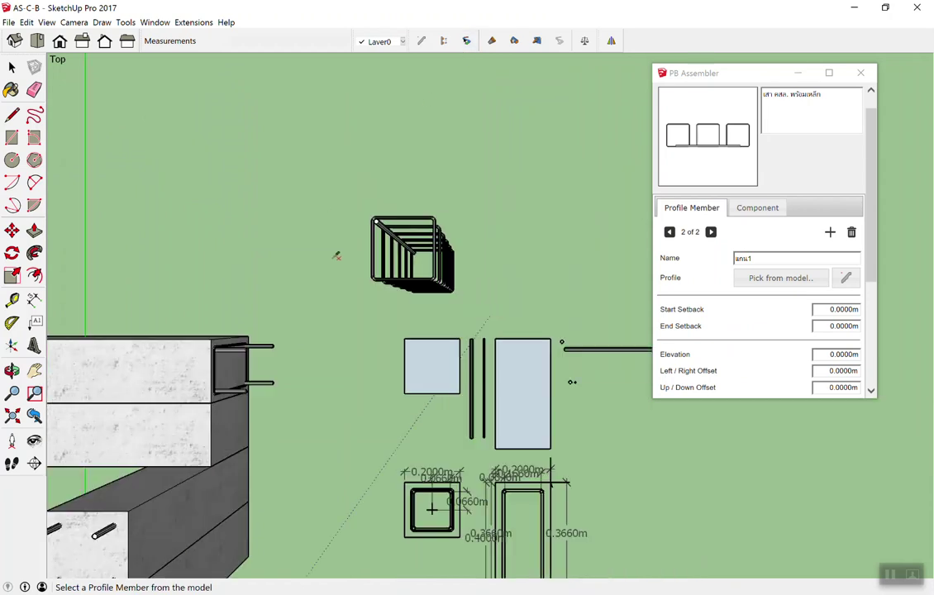
scroll(386, 306, up, 2)
scroll(388, 308, up, 3)
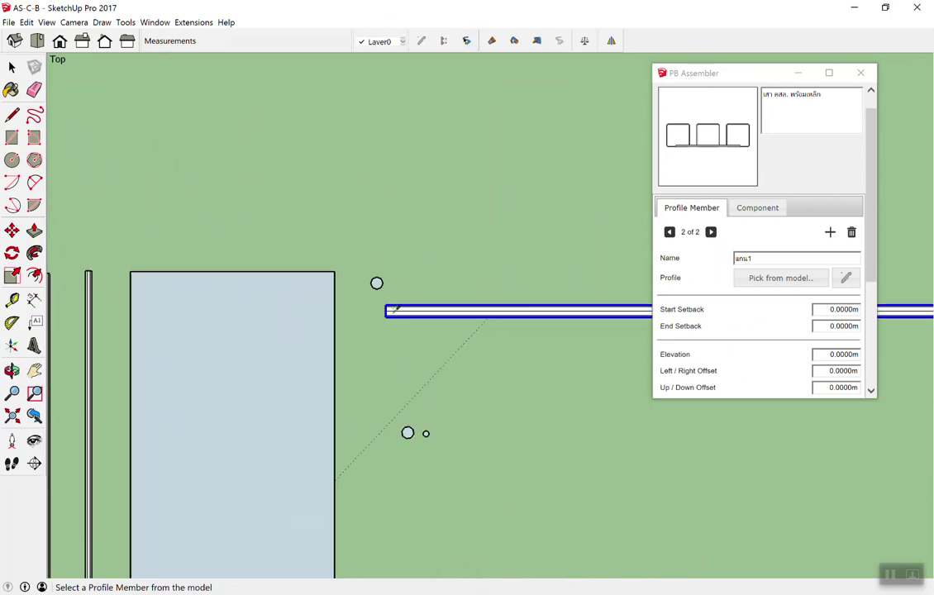
scroll(402, 299, up, 2)
scroll(402, 299, up, 3)
scroll(403, 302, up, 1)
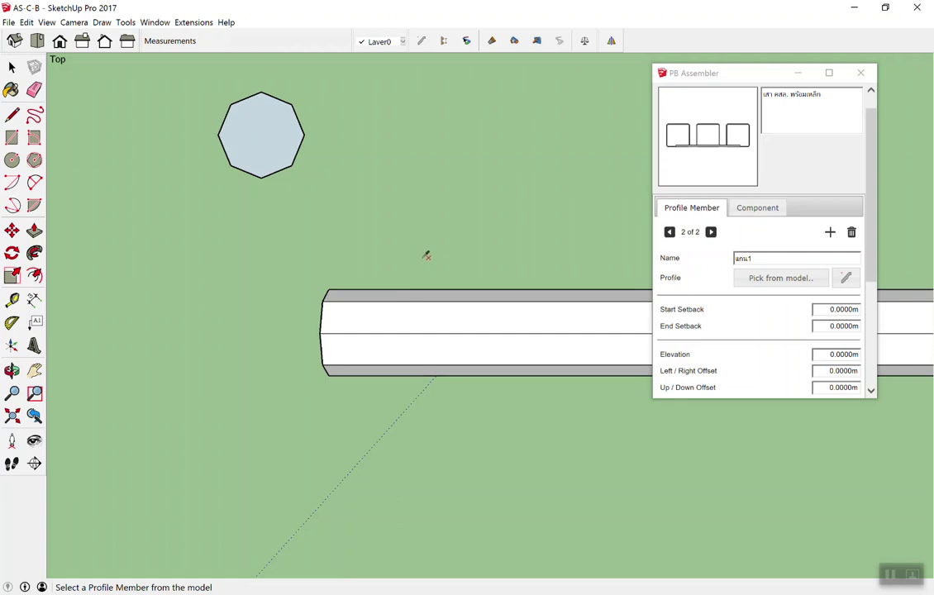
scroll(418, 299, down, 2)
scroll(420, 304, down, 2)
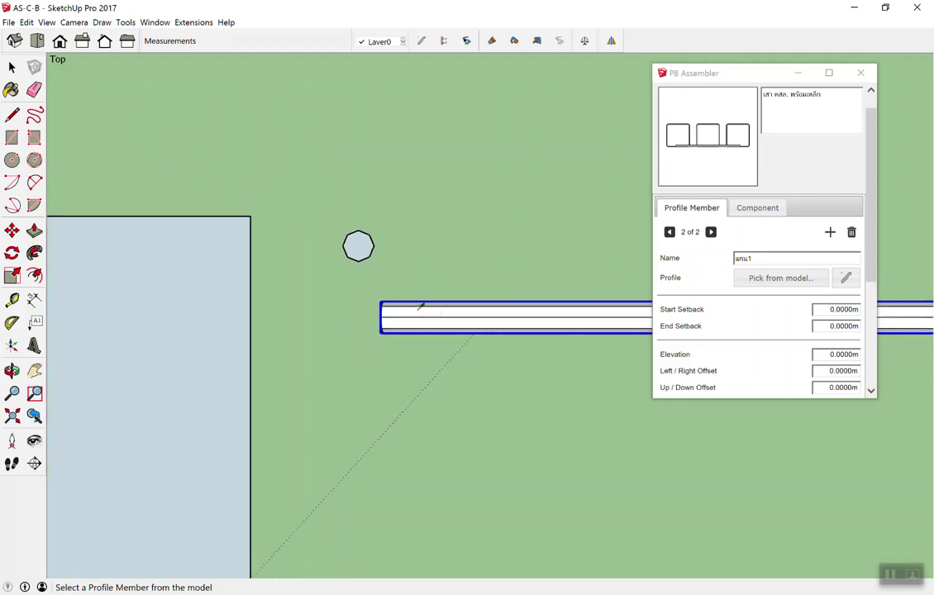
click(420, 306)
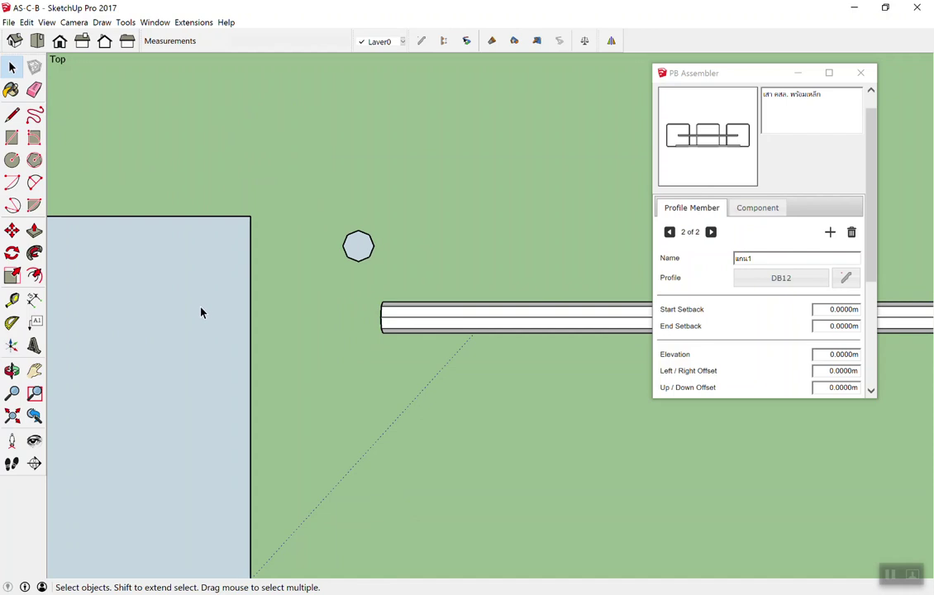
middle_drag(201, 312, 824, 485)
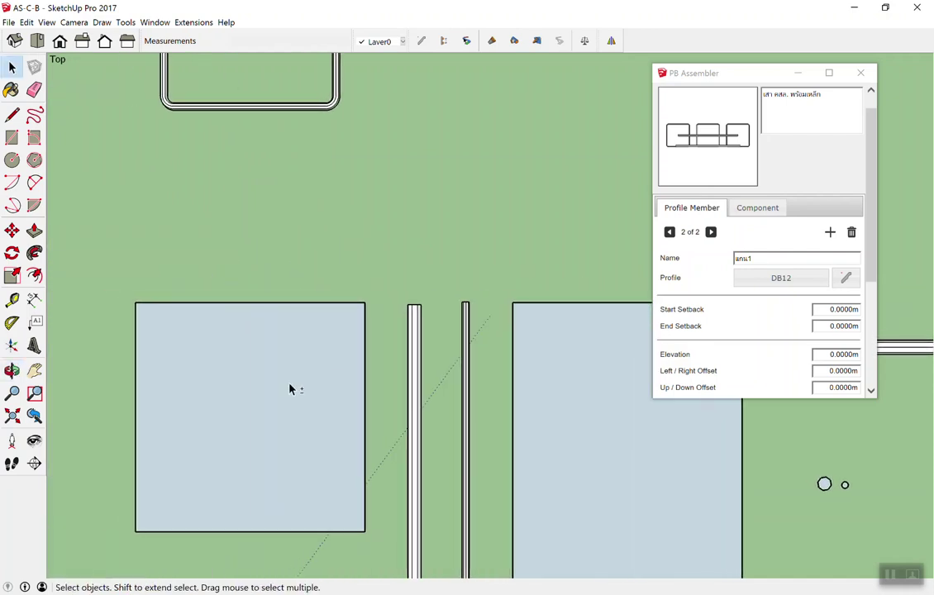
middle_drag(289, 388, 442, 394)
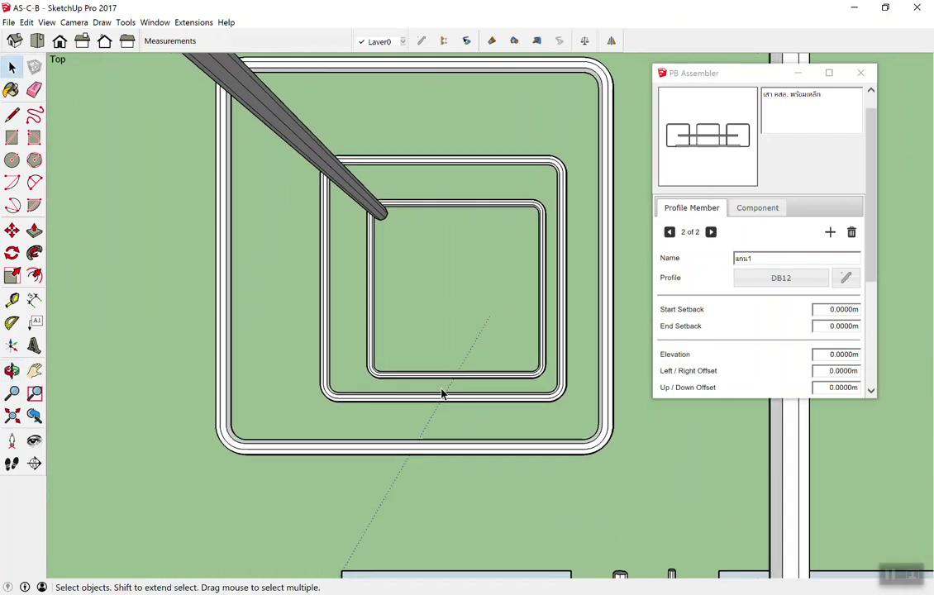
Step: Apply the assembly to the square stirrup group, adding a DB12 bar at its centre, then deselect
scroll(441, 395, up, 3)
scroll(430, 396, up, 3)
scroll(430, 398, down, 3)
mouse_move(429, 397)
middle_down()
mouse_move(473, 381)
mouse_move(479, 364)
middle_up()
scroll(496, 380, down, 3)
scroll(539, 407, up, 1)
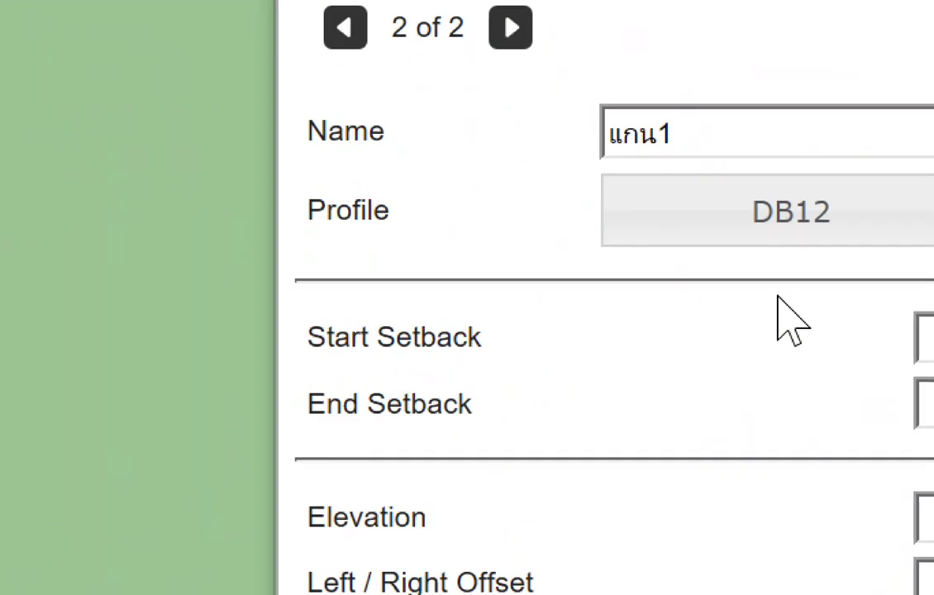
scroll(760, 310, down, 2)
scroll(757, 322, down, 2)
scroll(759, 314, up, 2)
scroll(760, 279, down, 2)
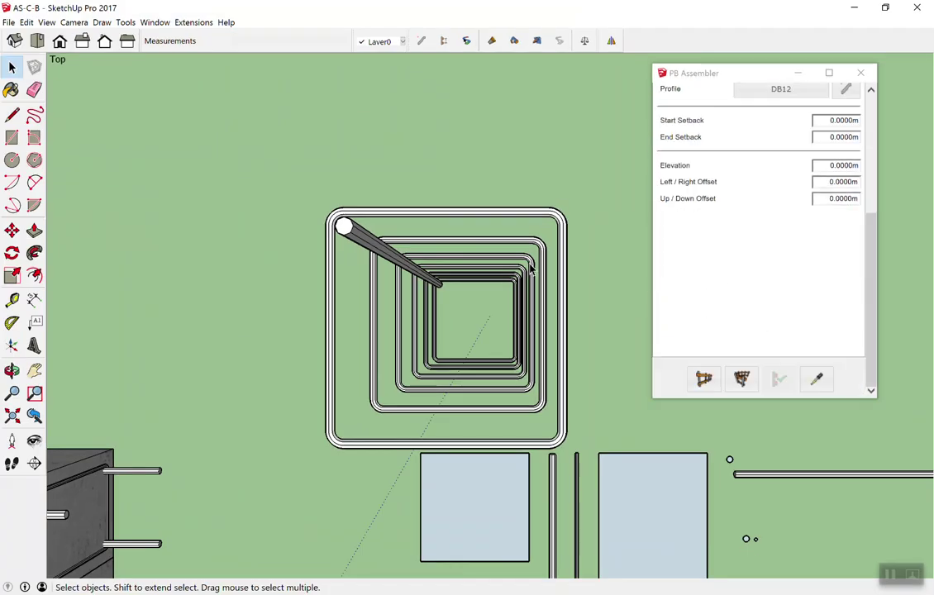
click(428, 247)
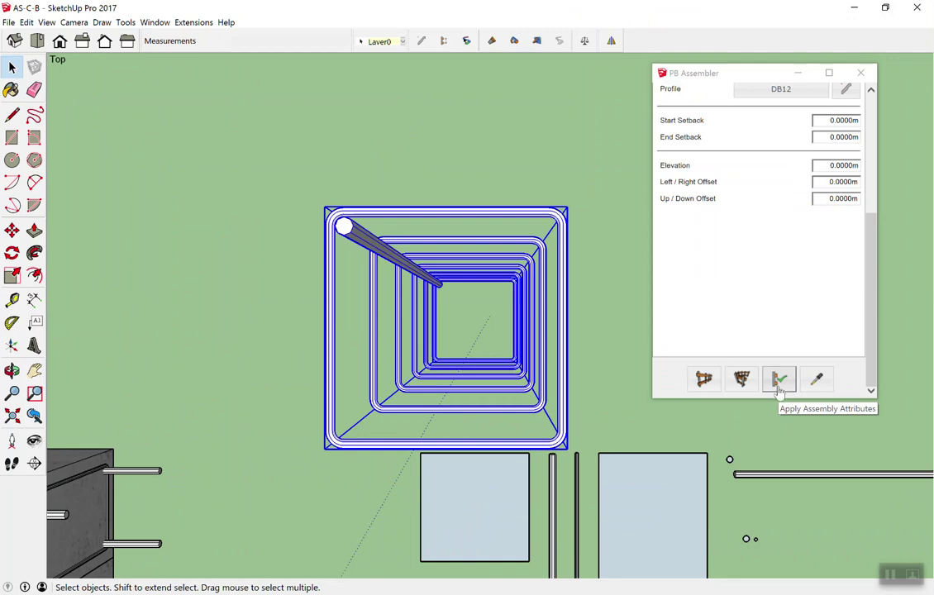
click(778, 379)
click(431, 169)
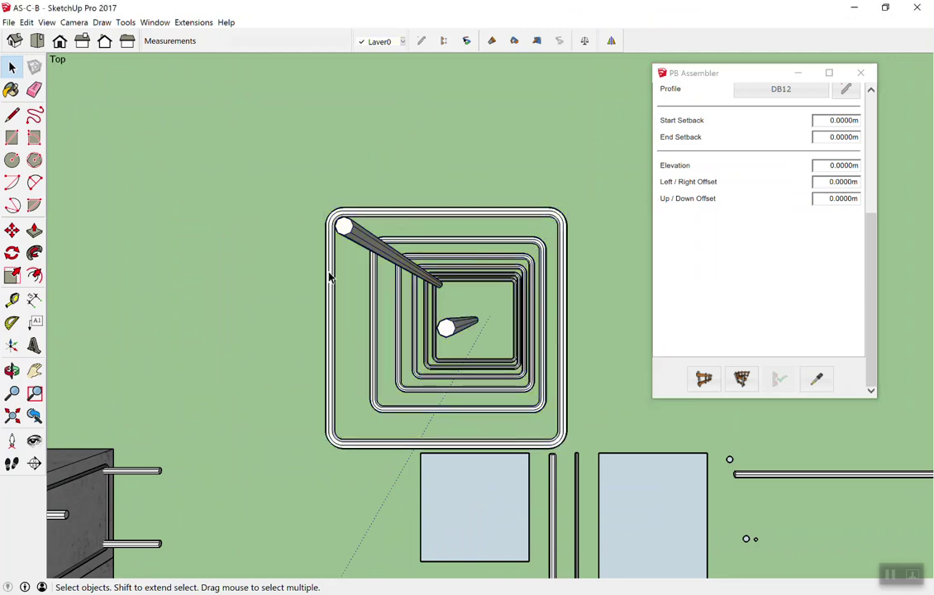
scroll(246, 353, up, 1)
scroll(247, 353, up, 1)
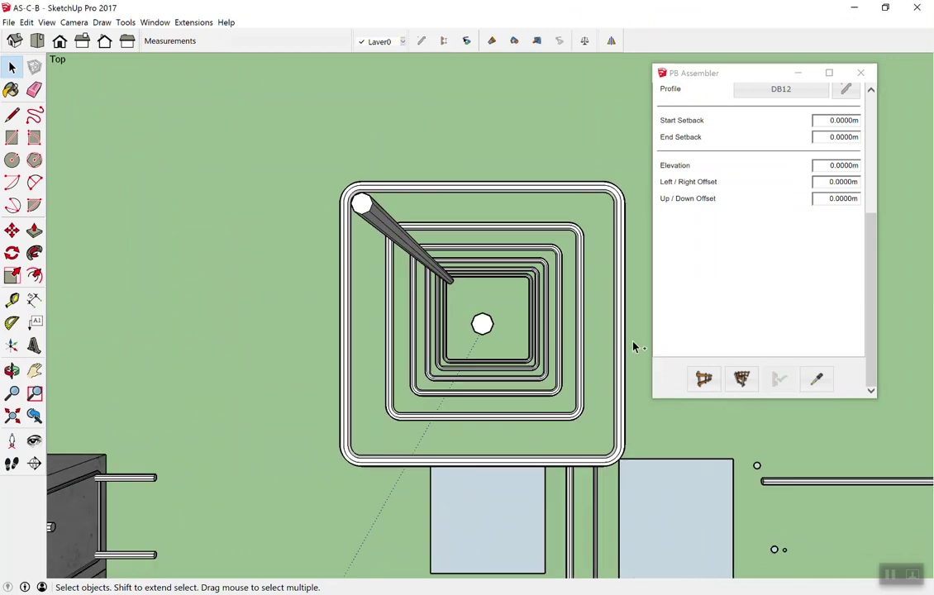
Step: Set member แกน1's Left/Right Offset to -66mm and Up/Down Offset to 66mm
drag(650, 351, 671, 372)
drag(247, 323, 670, 324)
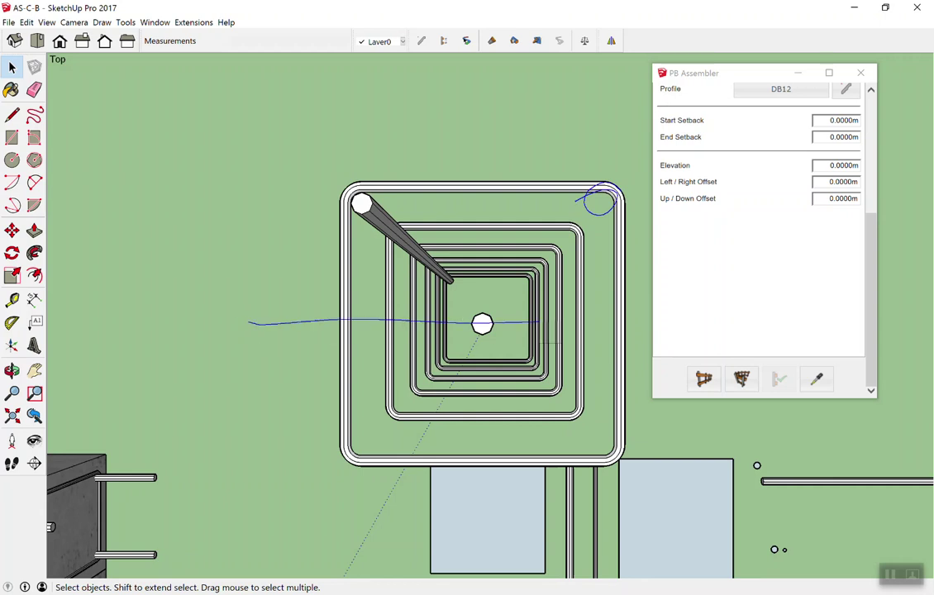
drag(492, 121, 495, 473)
mouse_move(440, 117)
mouse_down()
mouse_move(608, 132)
mouse_move(565, 160)
mouse_up()
drag(624, 99, 562, 96)
drag(643, 220, 660, 314)
drag(689, 250, 670, 232)
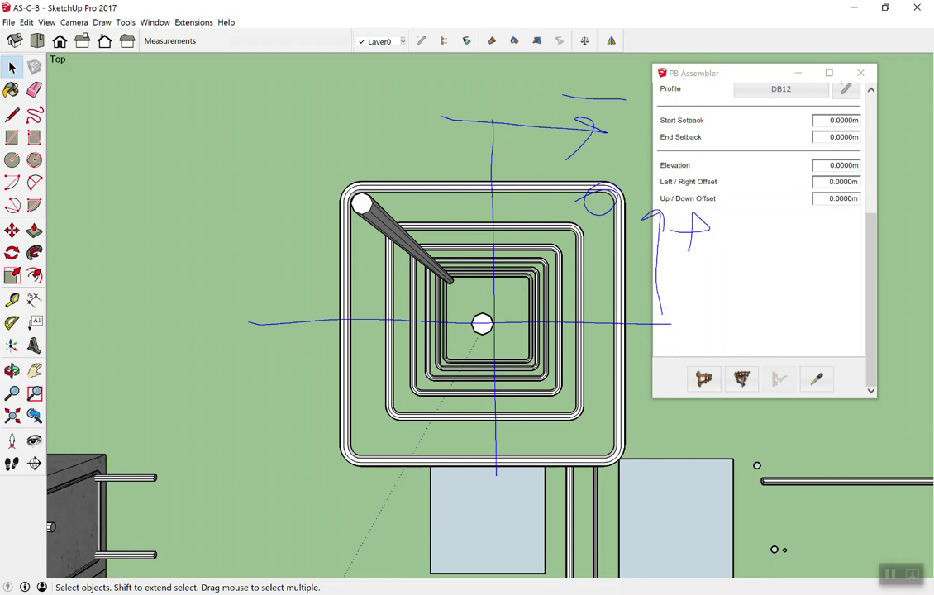
key(Escape)
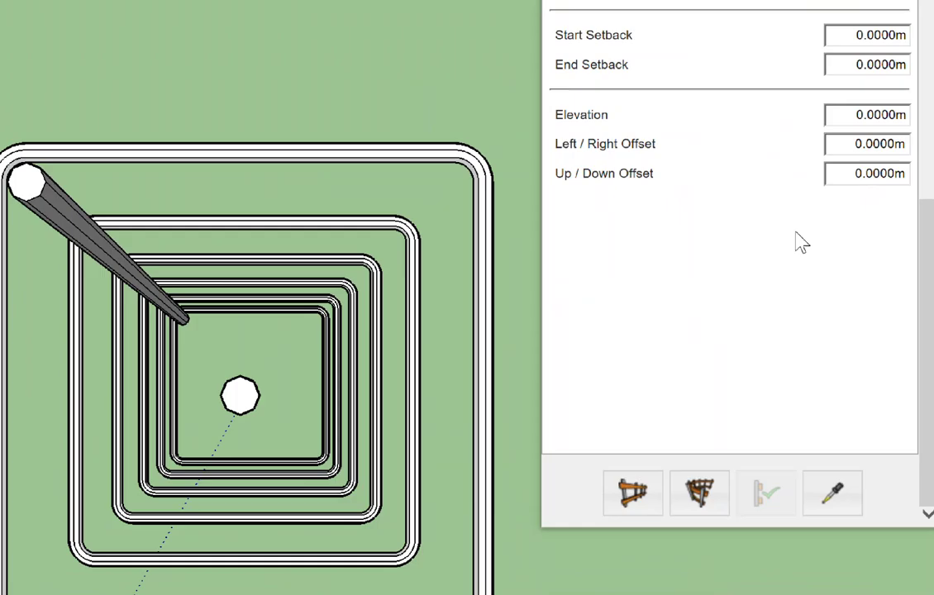
drag(767, 188, 877, 188)
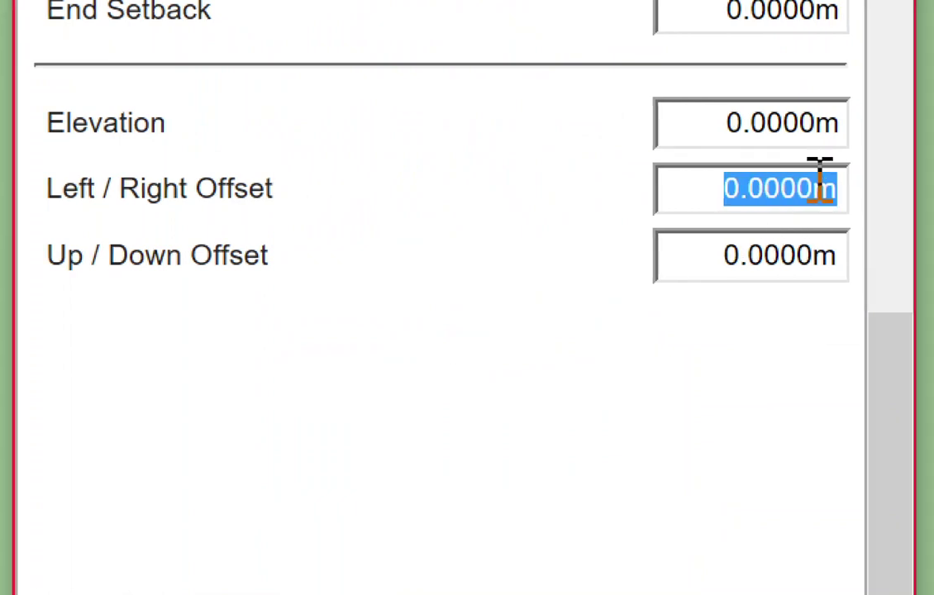
text(-66)
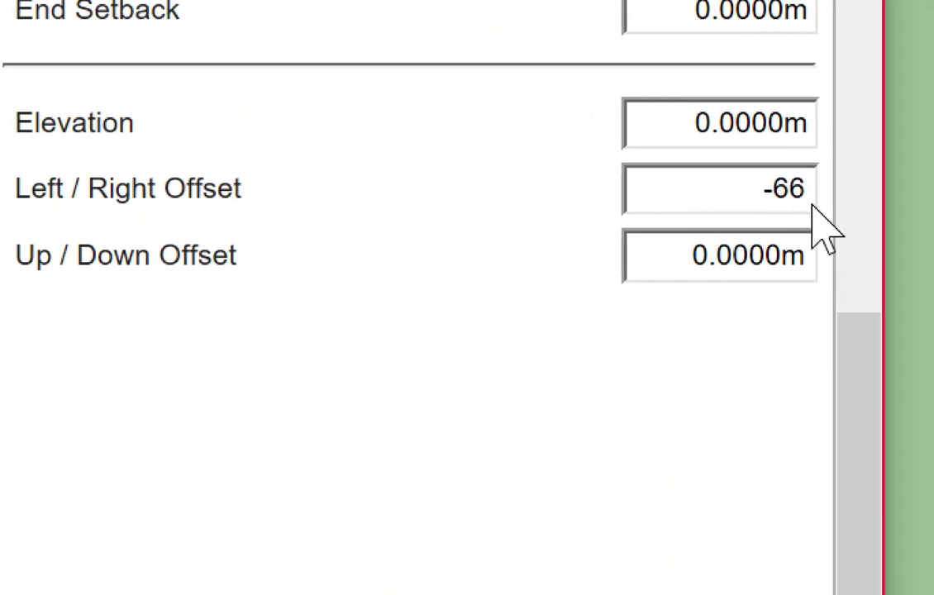
text(mm)
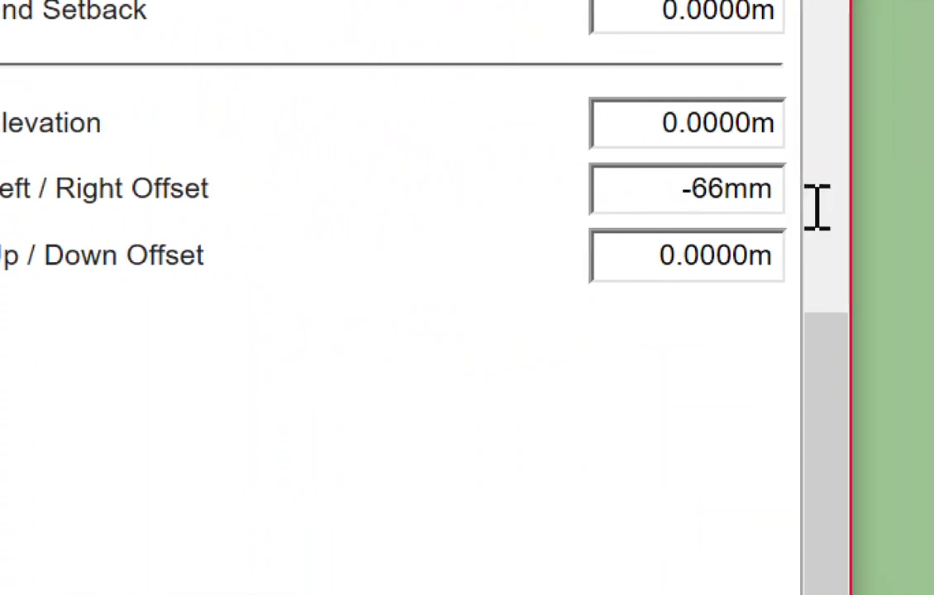
double_click(752, 263)
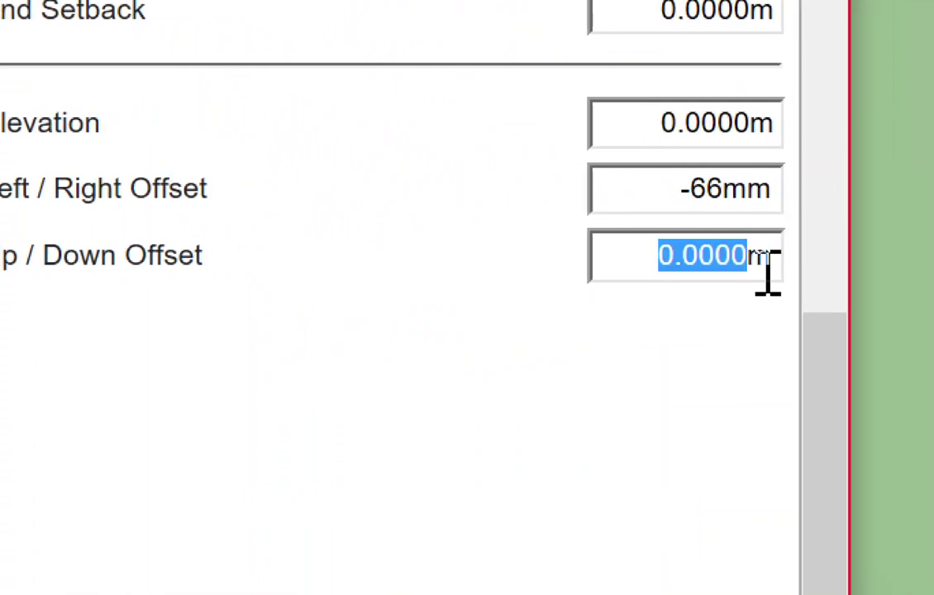
text(66mm)
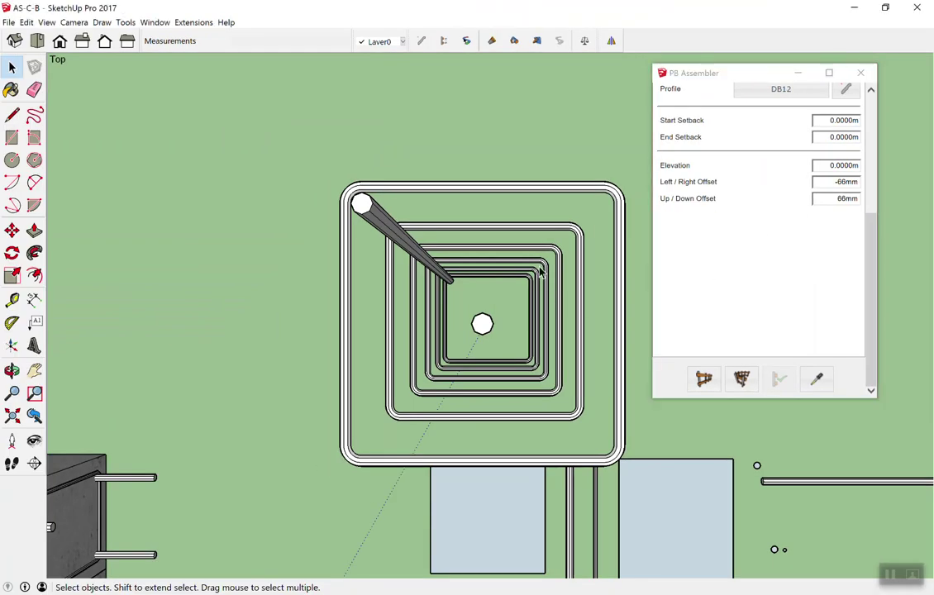
Step: Apply the new offsets to the square stirrup group, moving the bar to the top-right corner
click(547, 273)
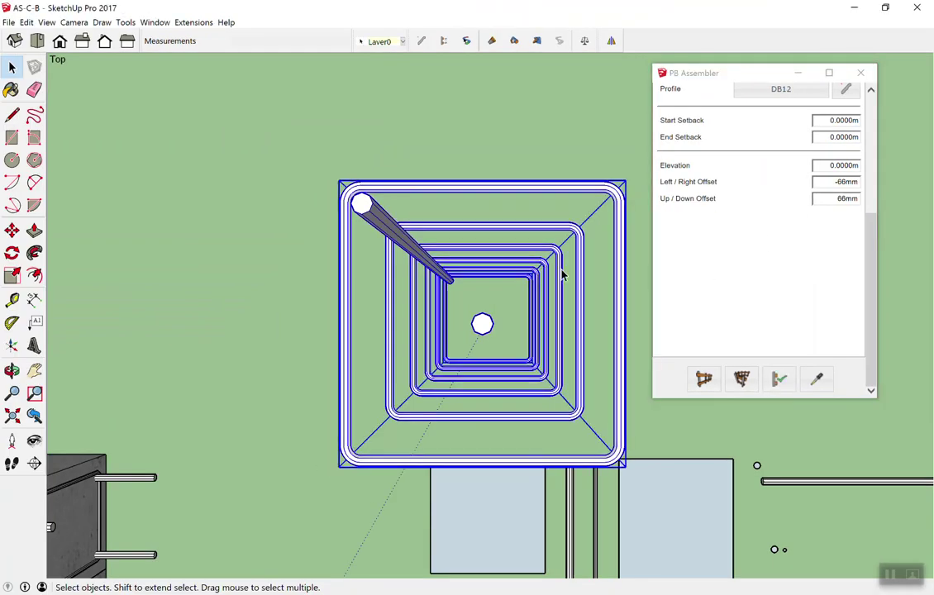
click(778, 380)
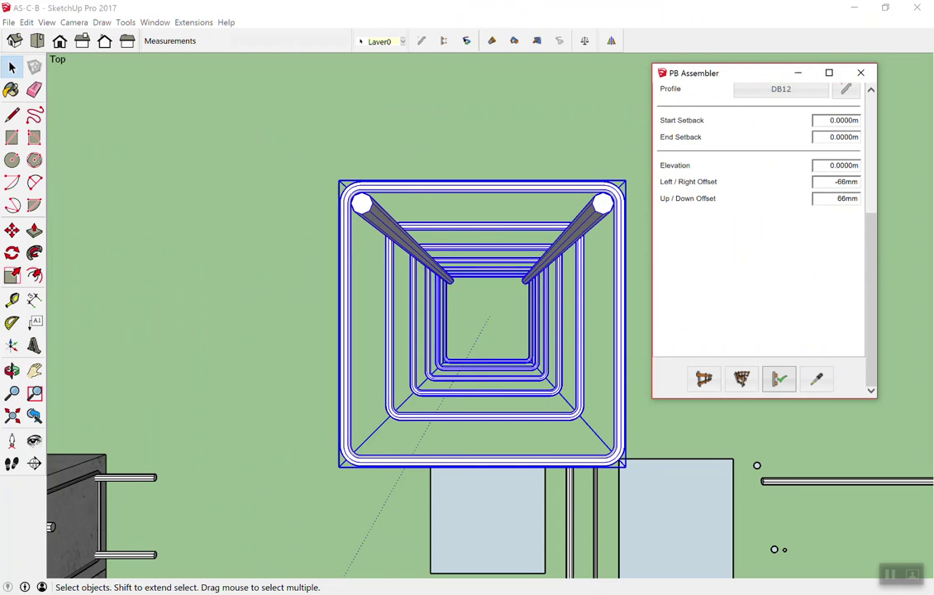
scroll(722, 223, up, 3)
scroll(744, 213, up, 1)
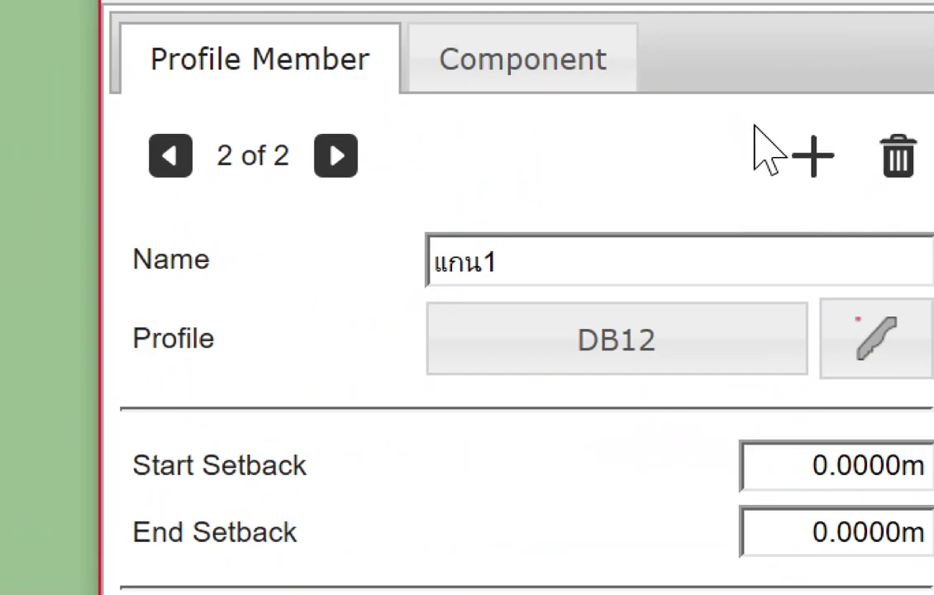
Step: Add a third profile member and name it แกน3
click(797, 153)
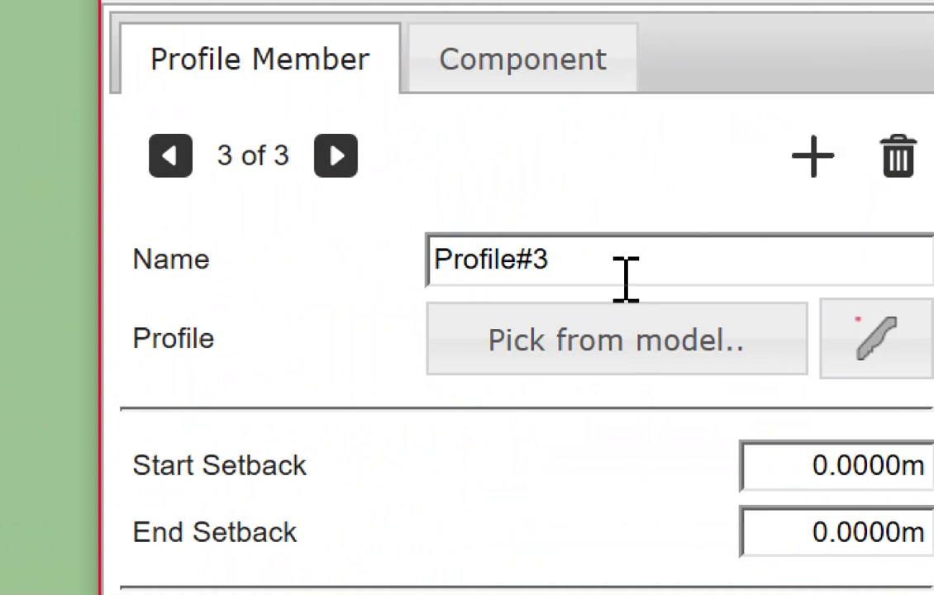
click(499, 258)
text(cdo)
key(BackSpace)
key(BackSpace)
key(BackSpace)
text(แกน)
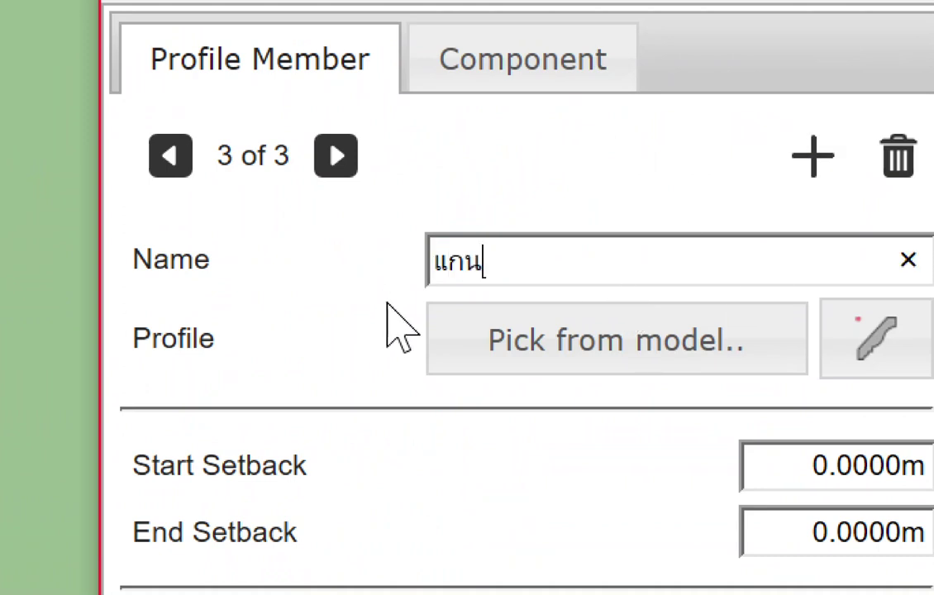
text(3)
Step: Pick the DB12 bar as แกน3's profile and apply the assembly to the square stirrup group
click(528, 345)
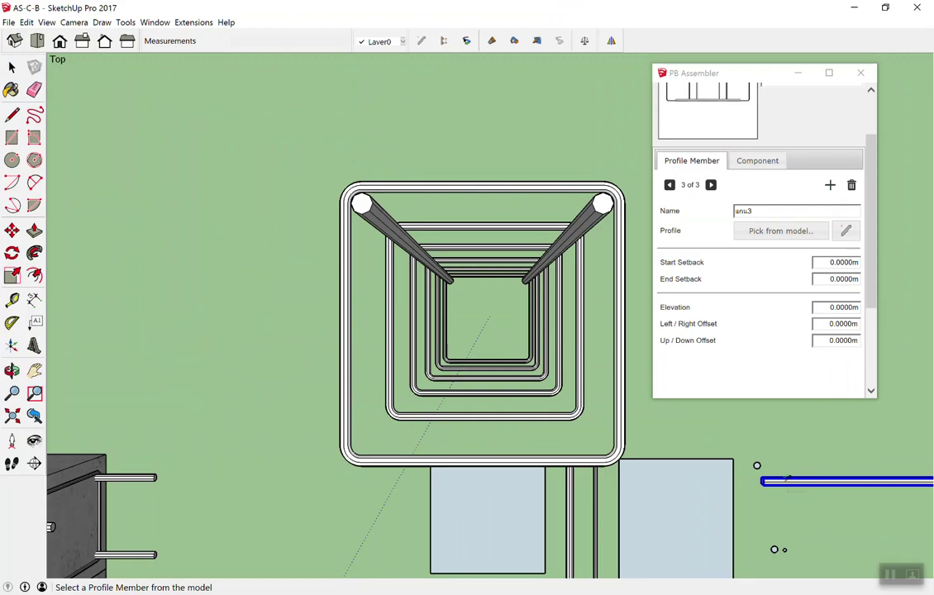
click(785, 479)
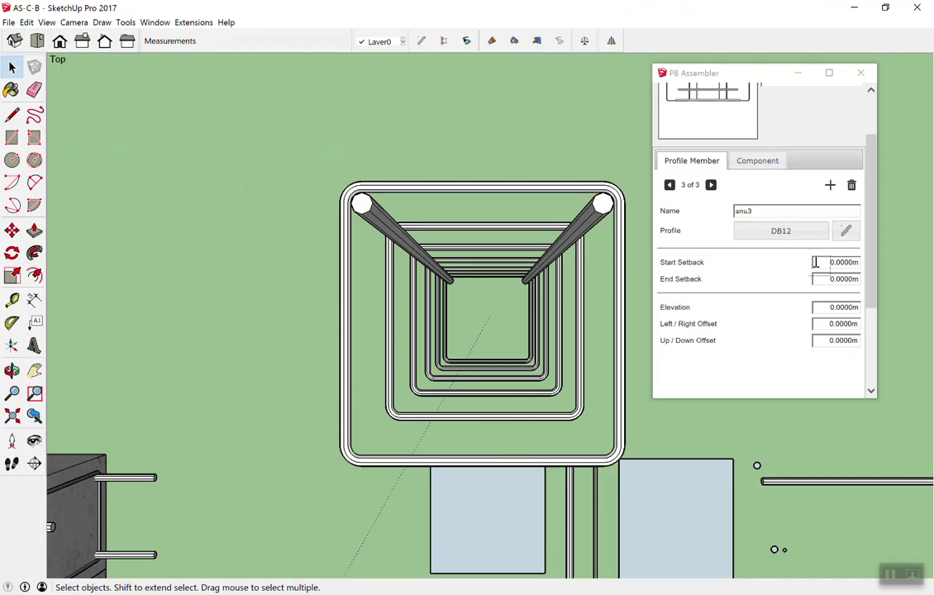
scroll(814, 298, down, 3)
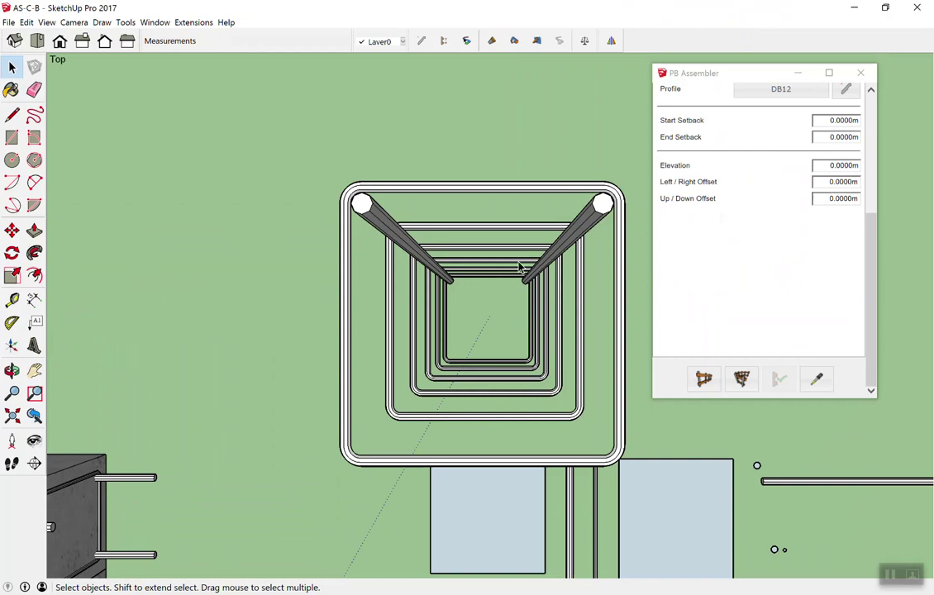
click(585, 228)
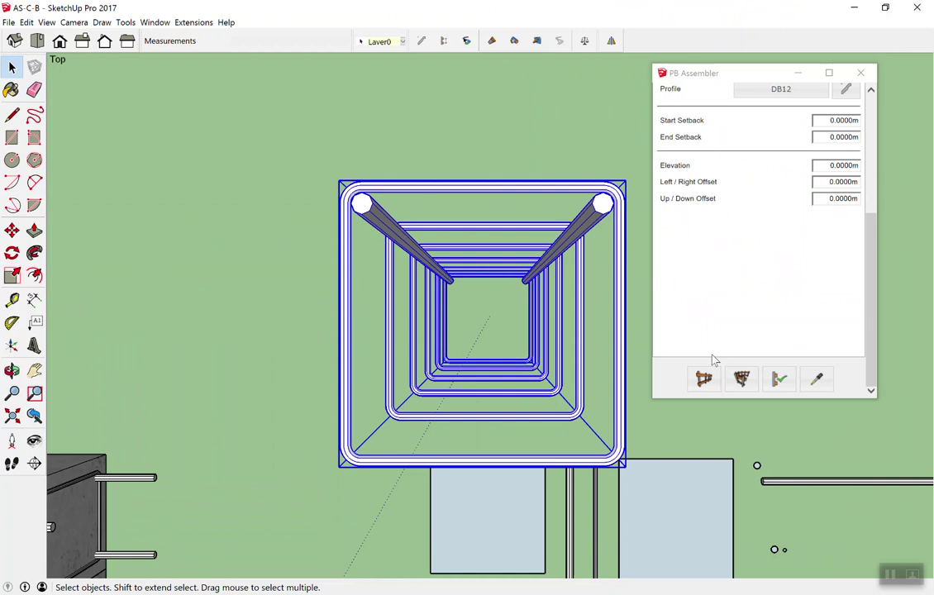
click(779, 378)
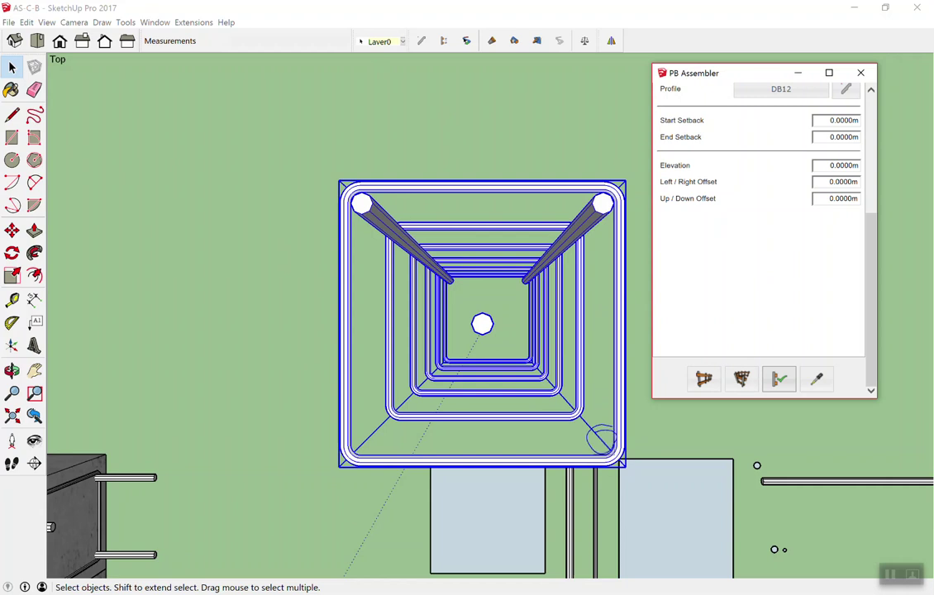
click(601, 439)
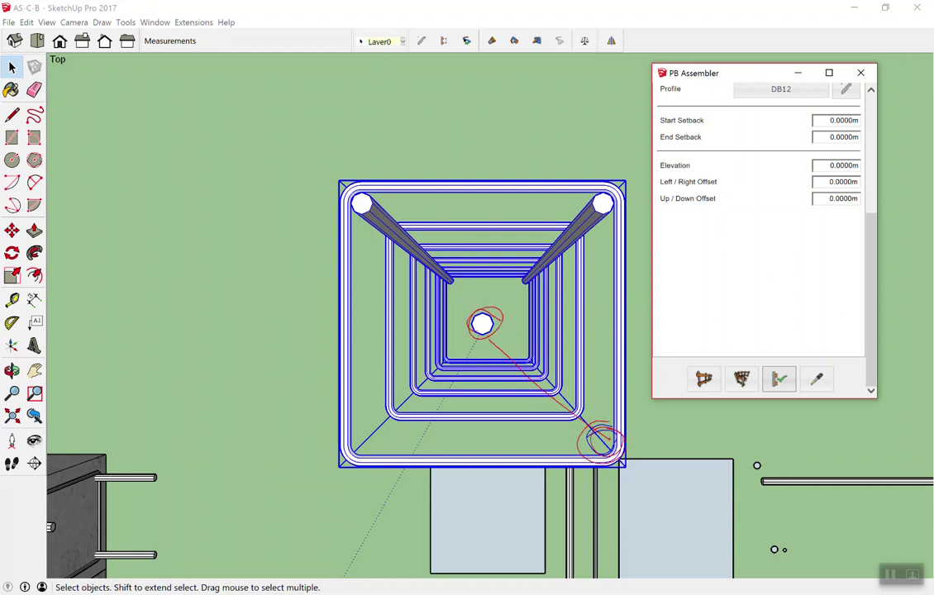
drag(518, 307, 592, 328)
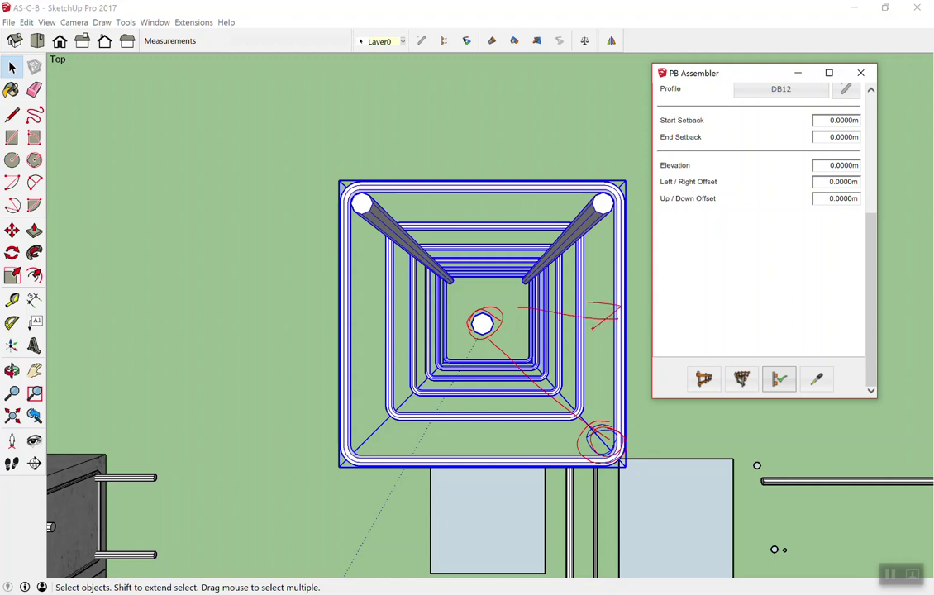
drag(505, 307, 519, 429)
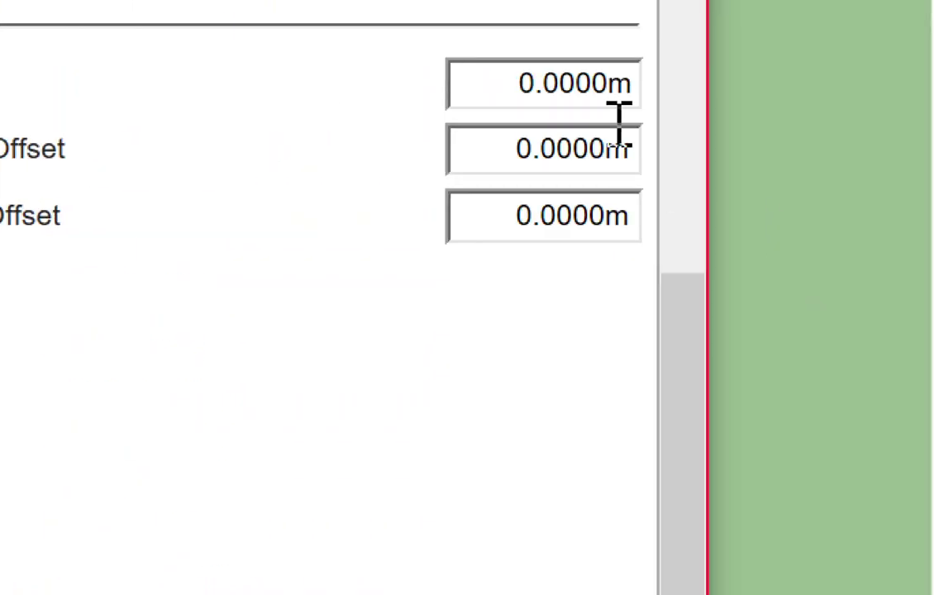
Step: Give แกน3 -66mm Left/Right and Up/Down offsets and apply, placing its bar bottom-right
drag(525, 148, 665, 227)
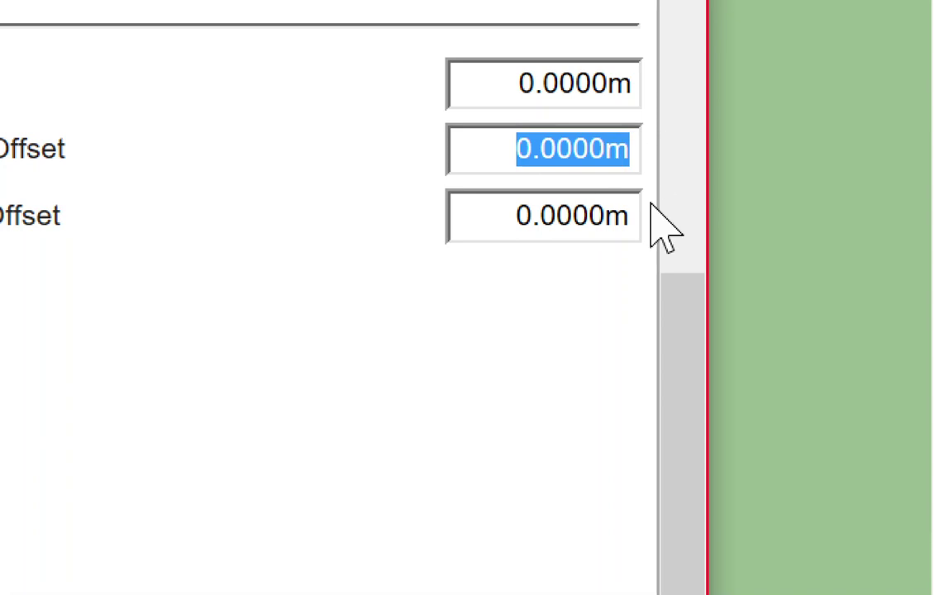
text(-66)
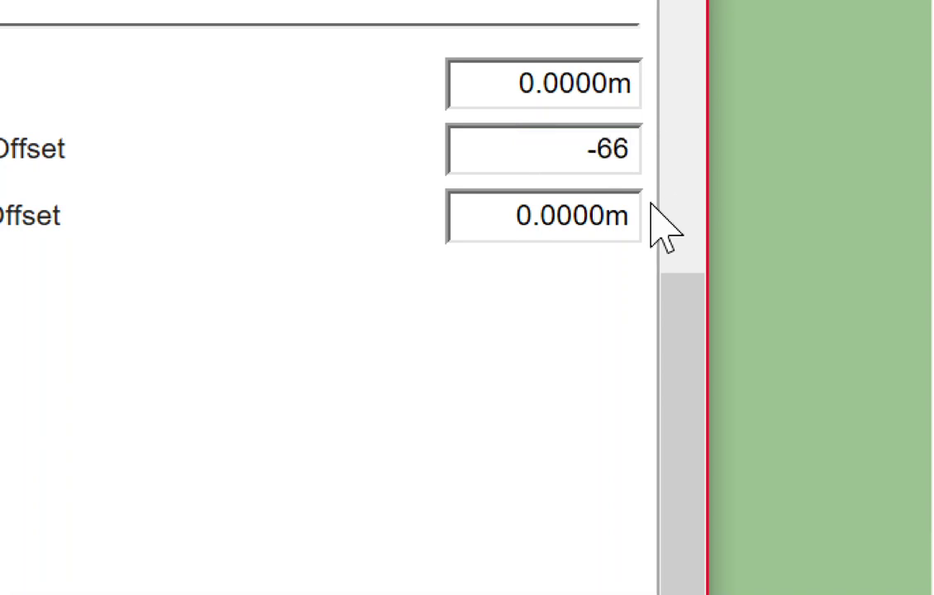
text(mm)
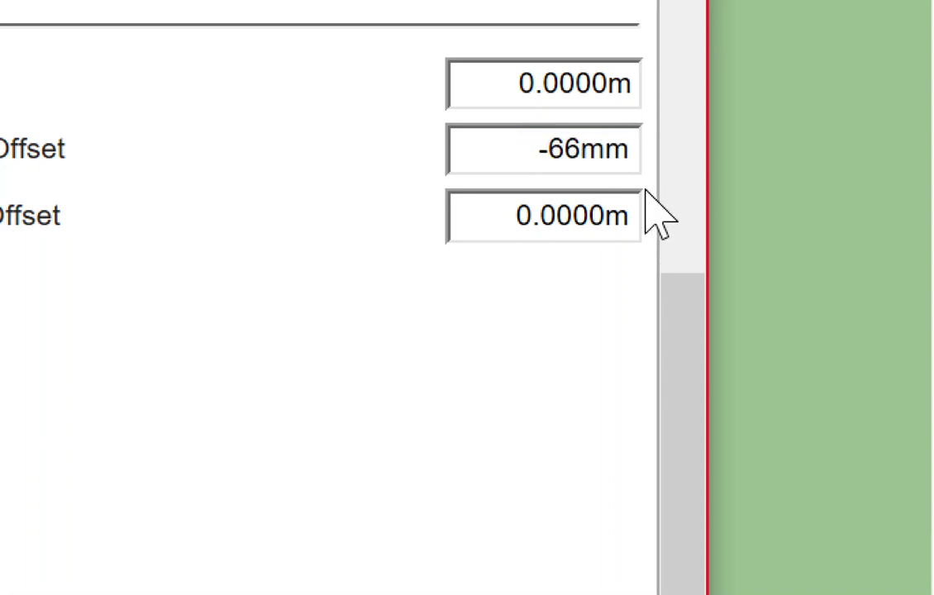
click(520, 238)
drag(538, 217, 715, 235)
key(BackSpace)
key(BackSpace)
key(BackSpace)
text(-66)
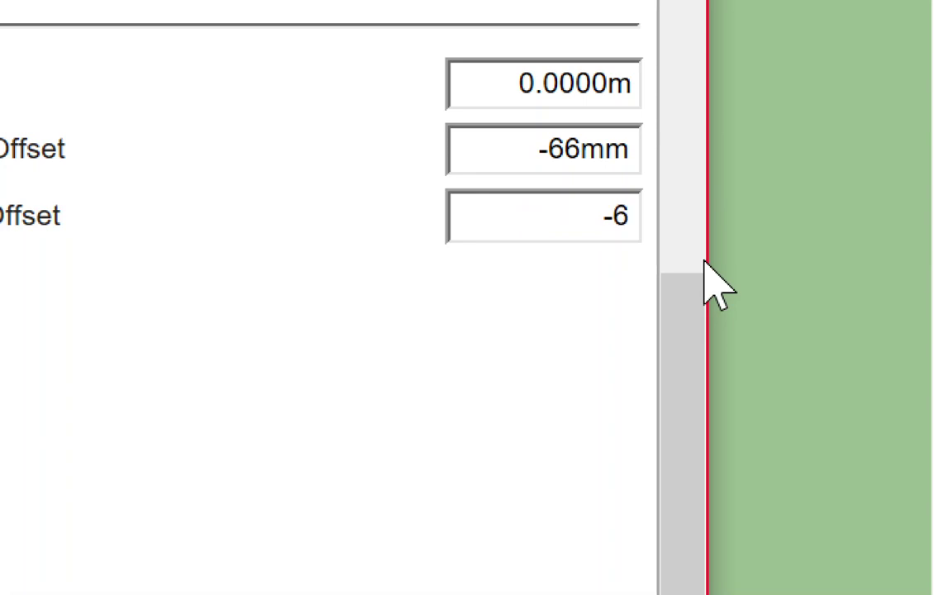
text(mm)
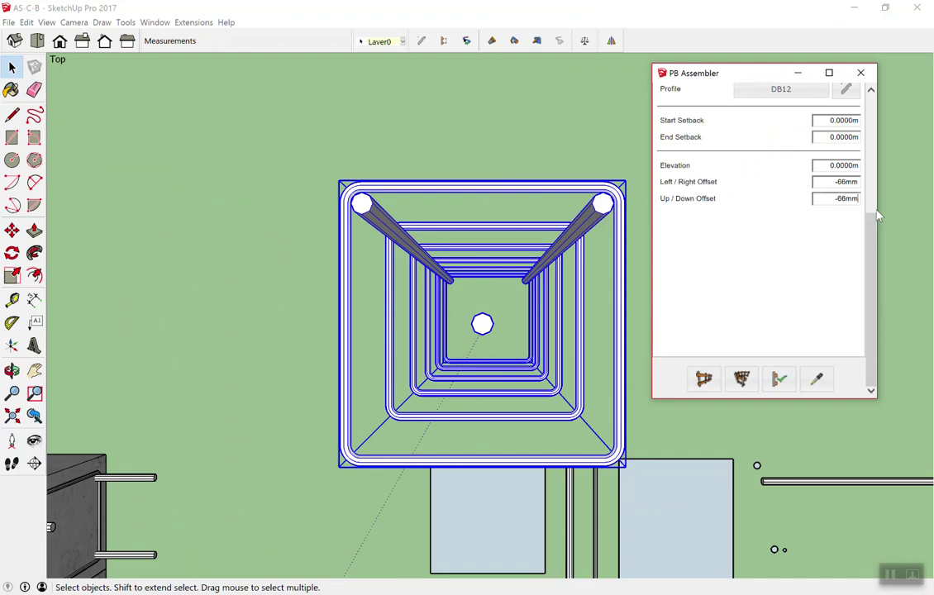
click(777, 380)
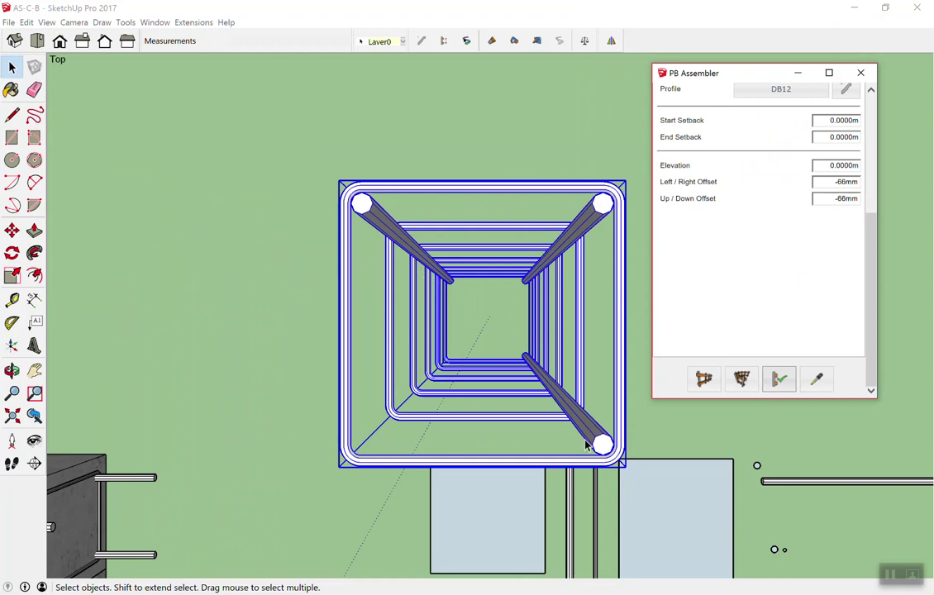
scroll(783, 214, up, 3)
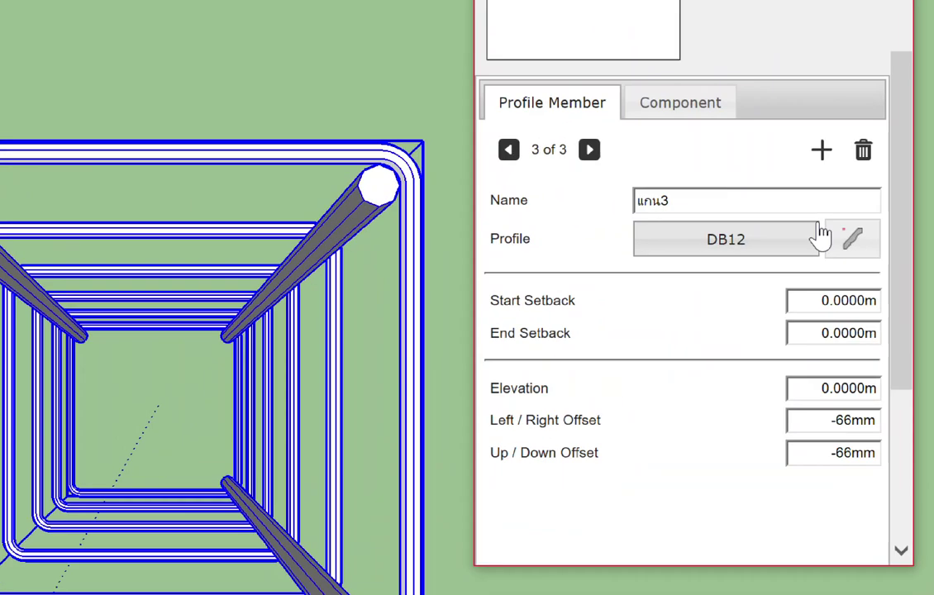
Step: Add a fourth profile member and name it แกน4
click(762, 106)
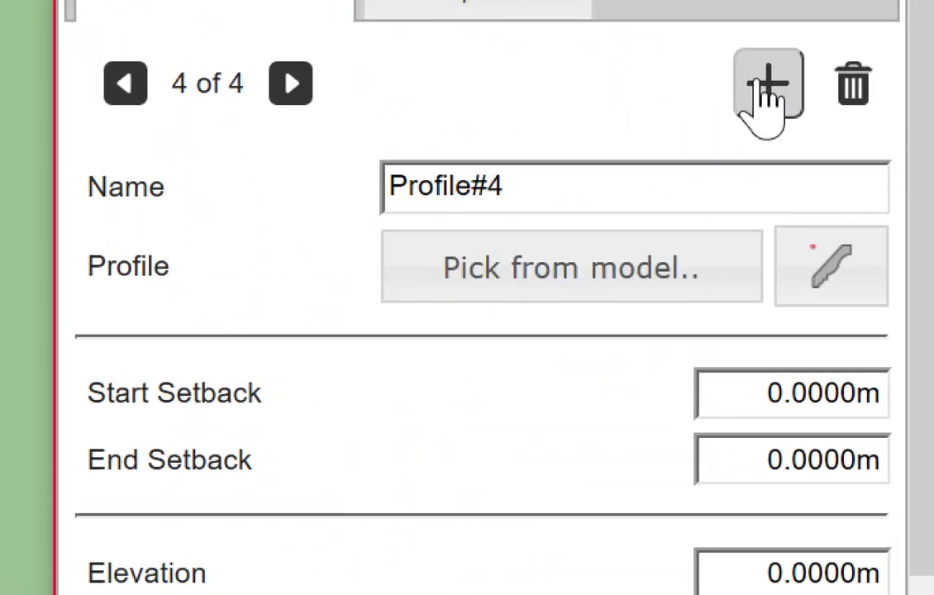
click(537, 187)
drag(518, 188, 394, 190)
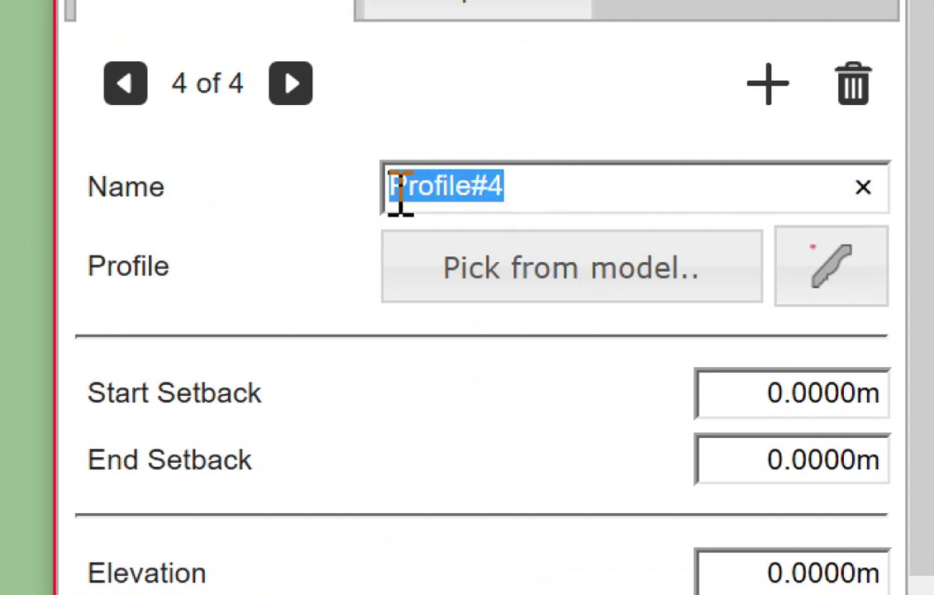
text(cd)
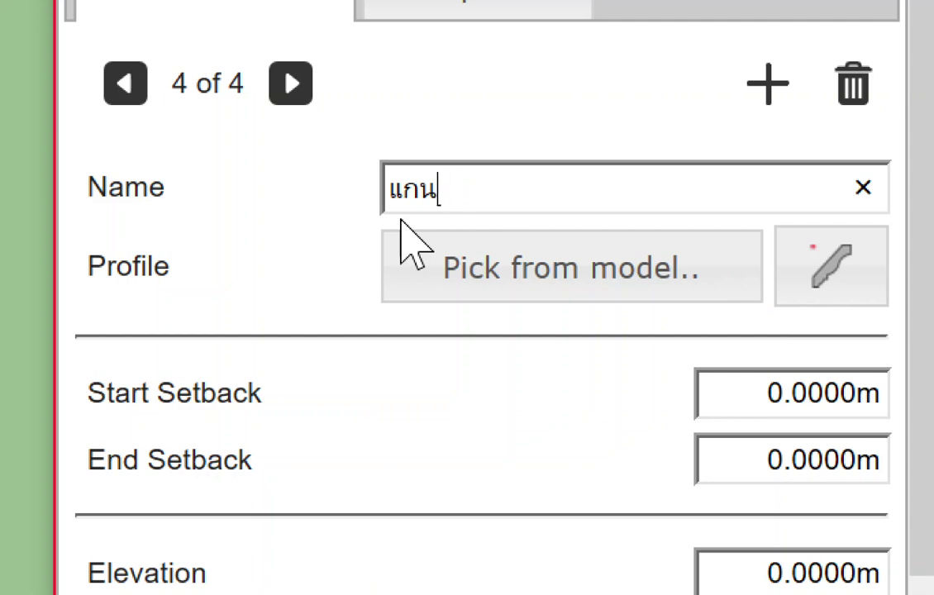
Step: Pick the DB12 bar as แกน4's profile and apply the assembly to the column cage
click(514, 248)
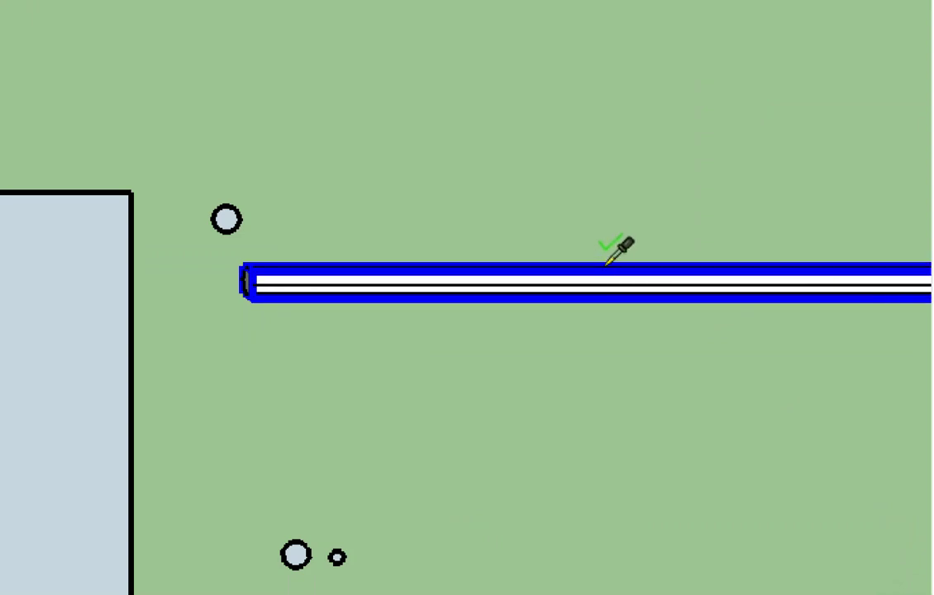
click(605, 264)
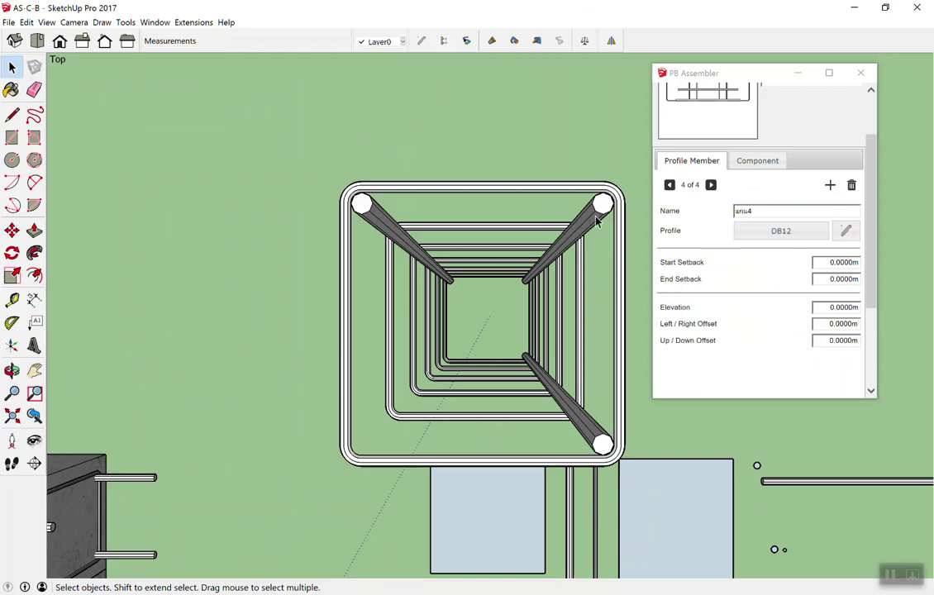
click(595, 221)
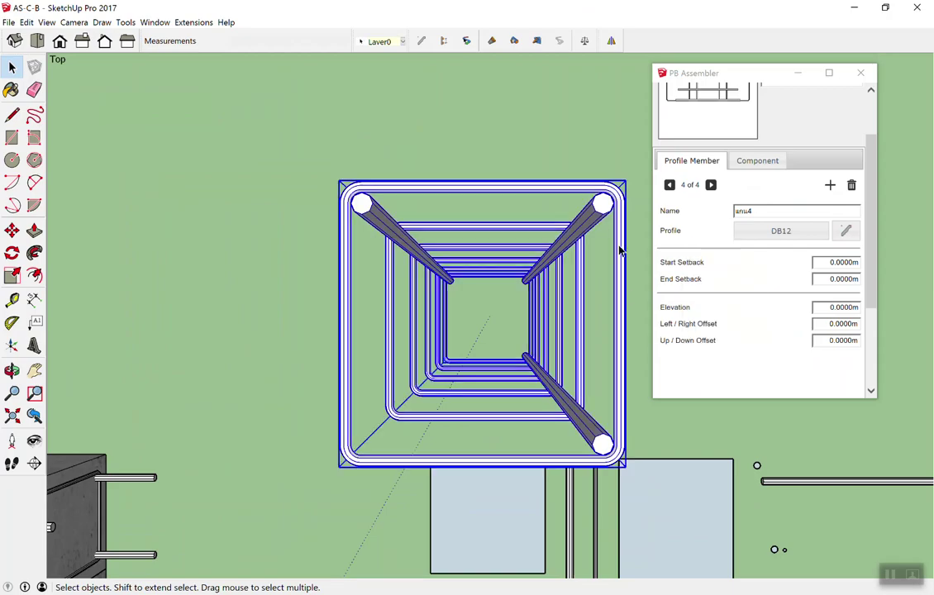
scroll(755, 345, down, 2)
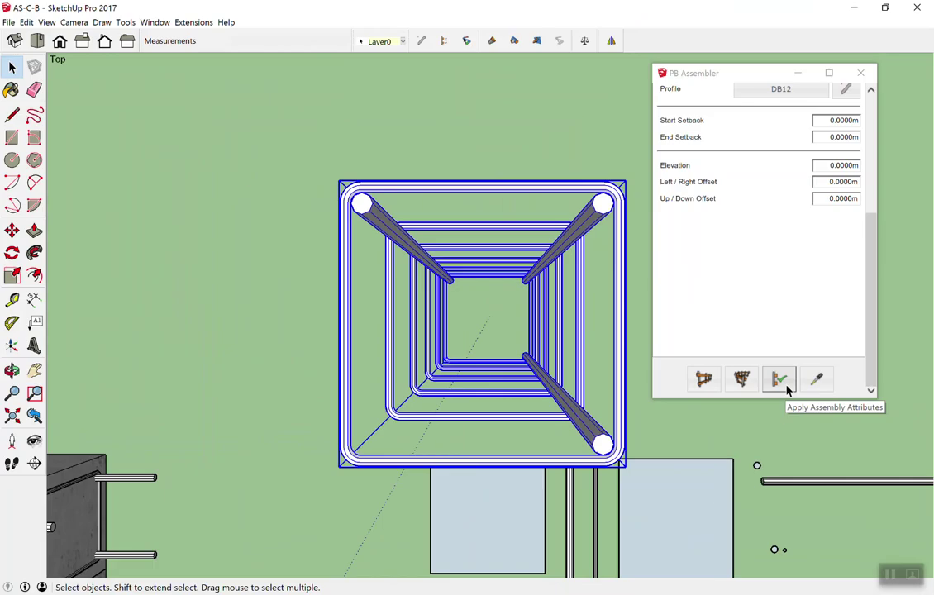
click(787, 390)
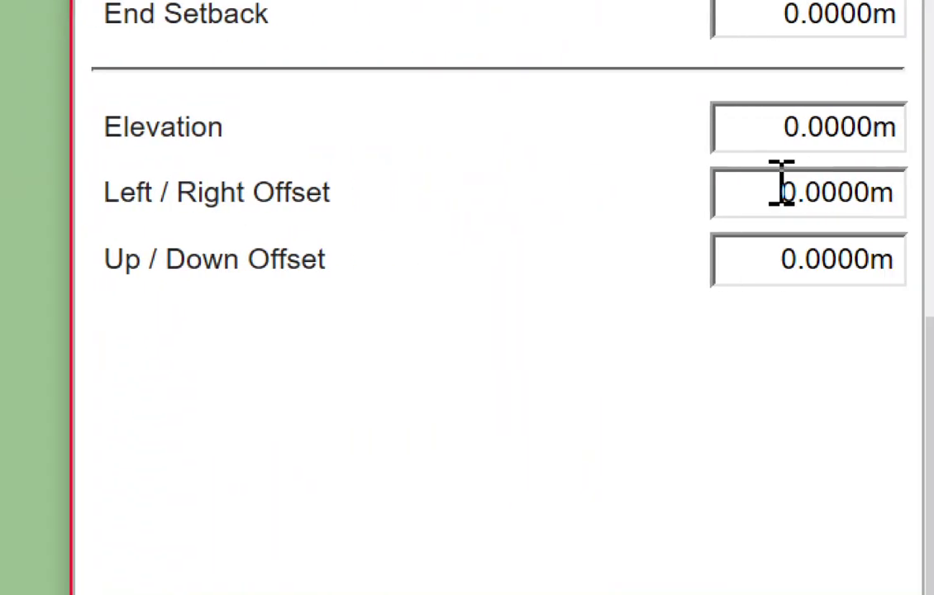
Step: Give the fourth member offsets of 66mm Left / Right and -66mm Up / Down, and apply them
double_click(780, 205)
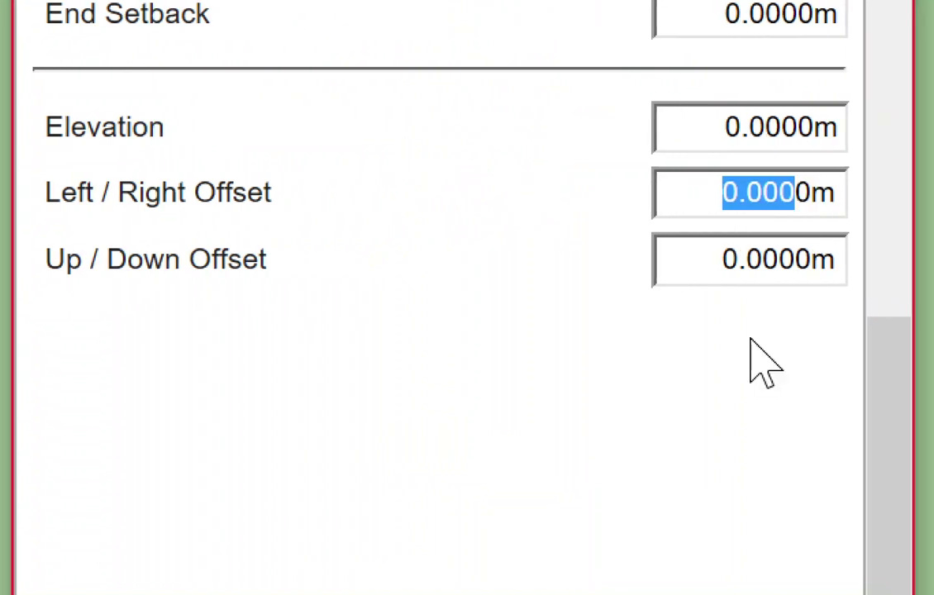
text(66)
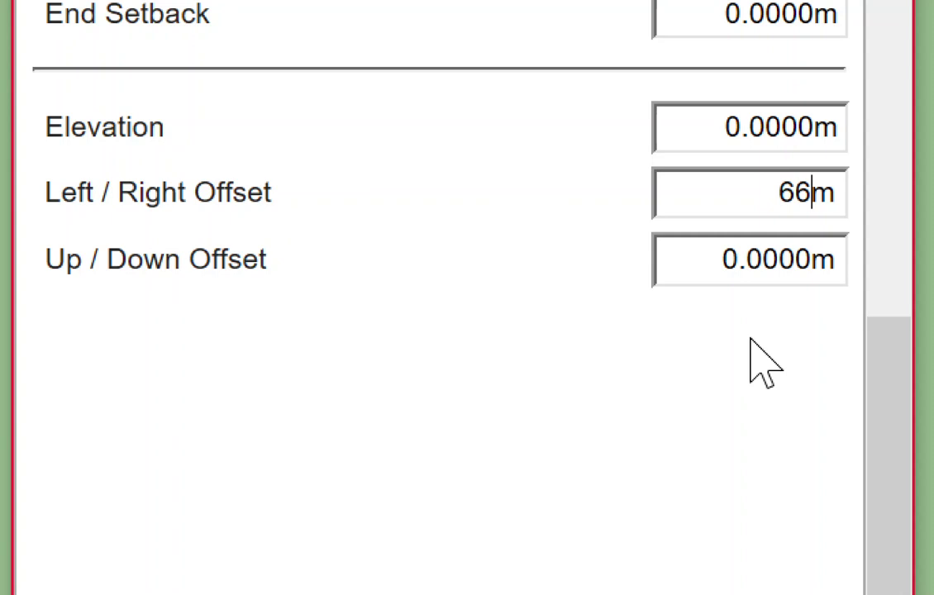
text(m)
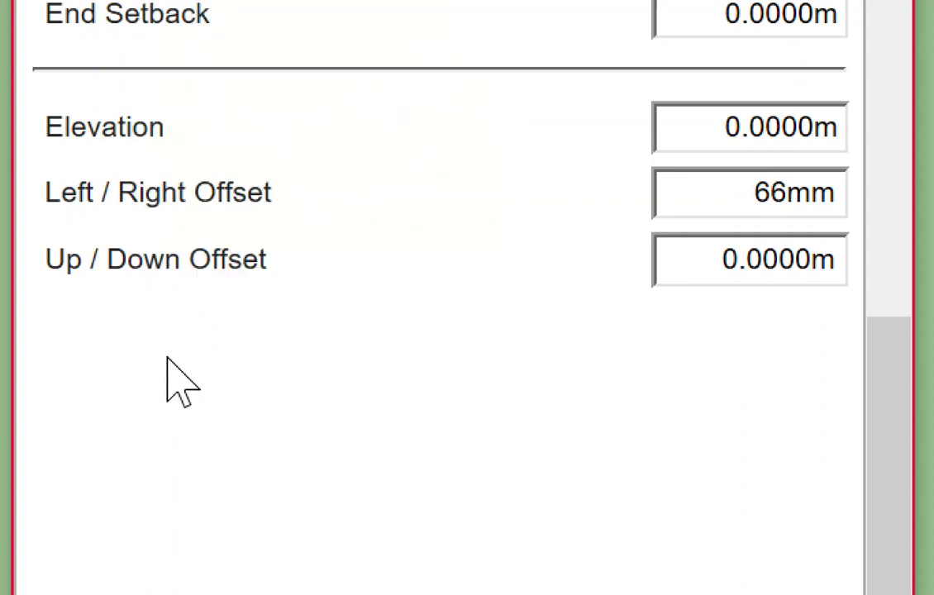
key(Tab)
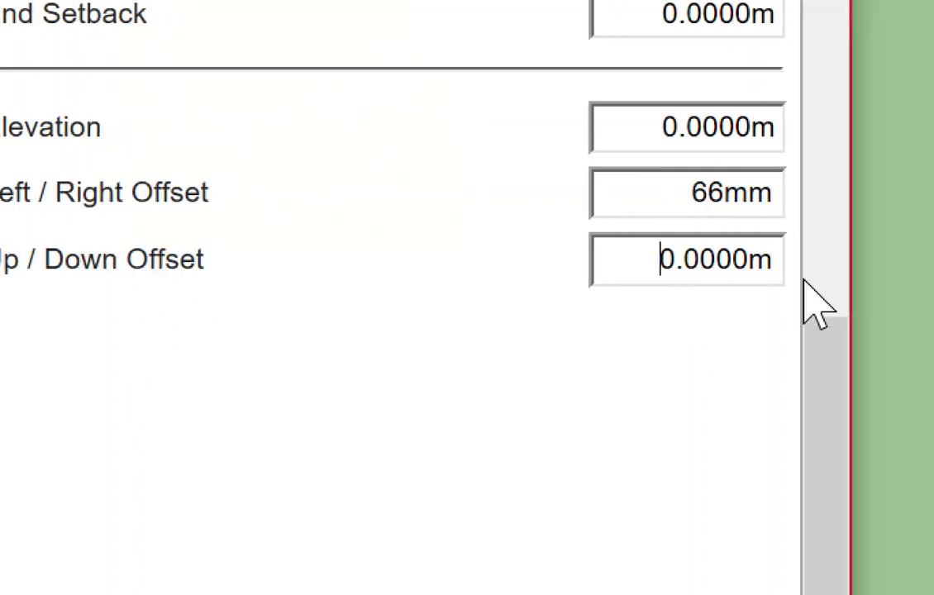
drag(659, 263, 813, 259)
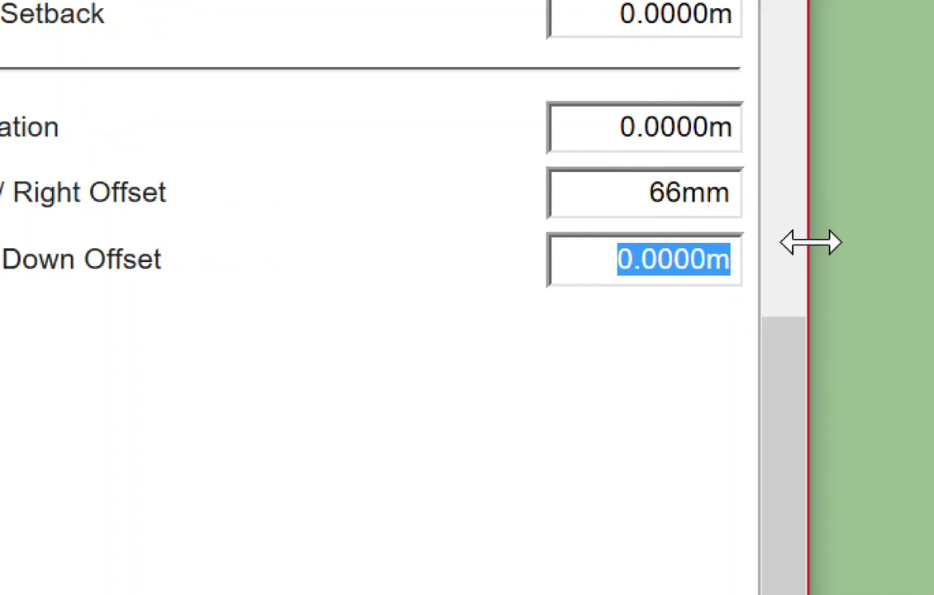
text(-66)
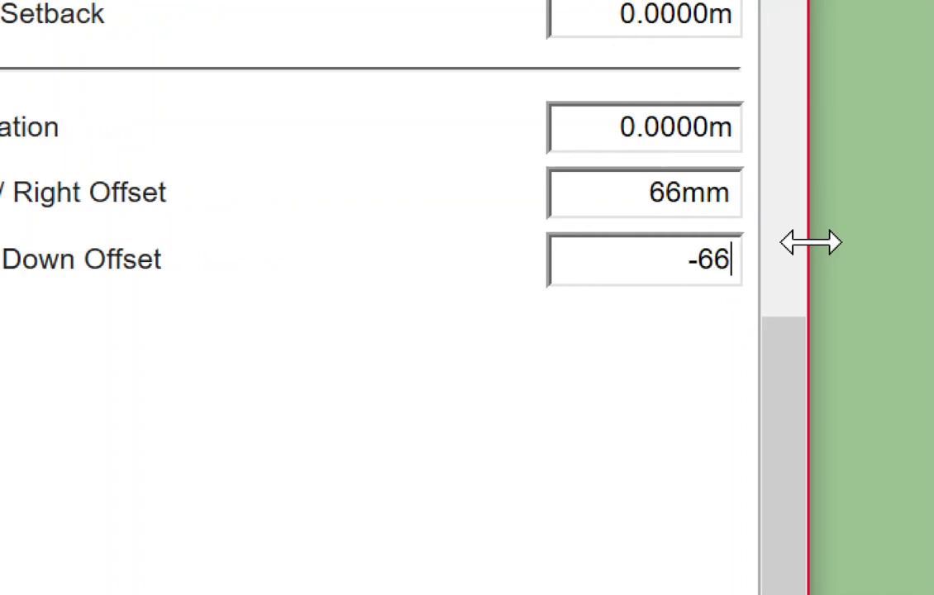
text(mm)
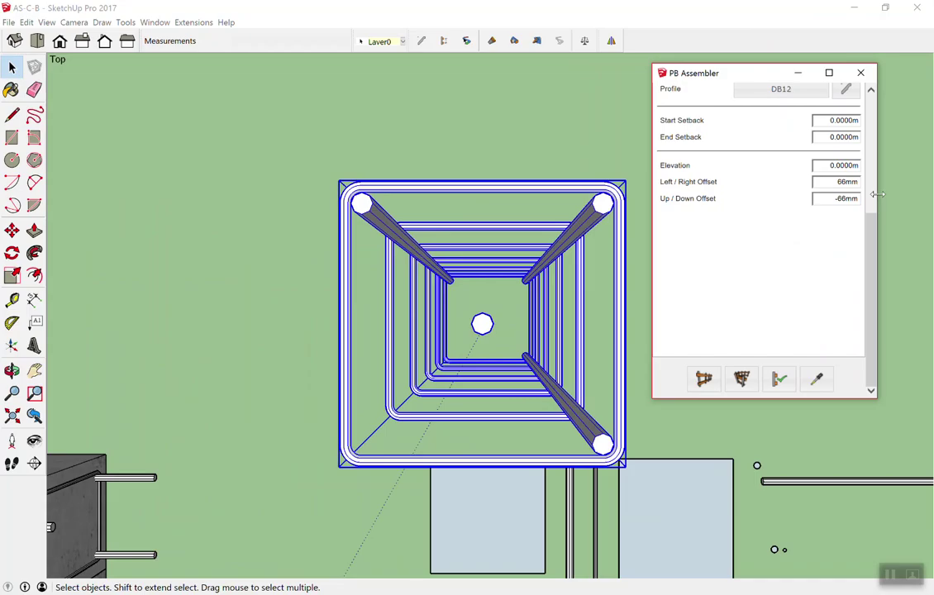
click(780, 379)
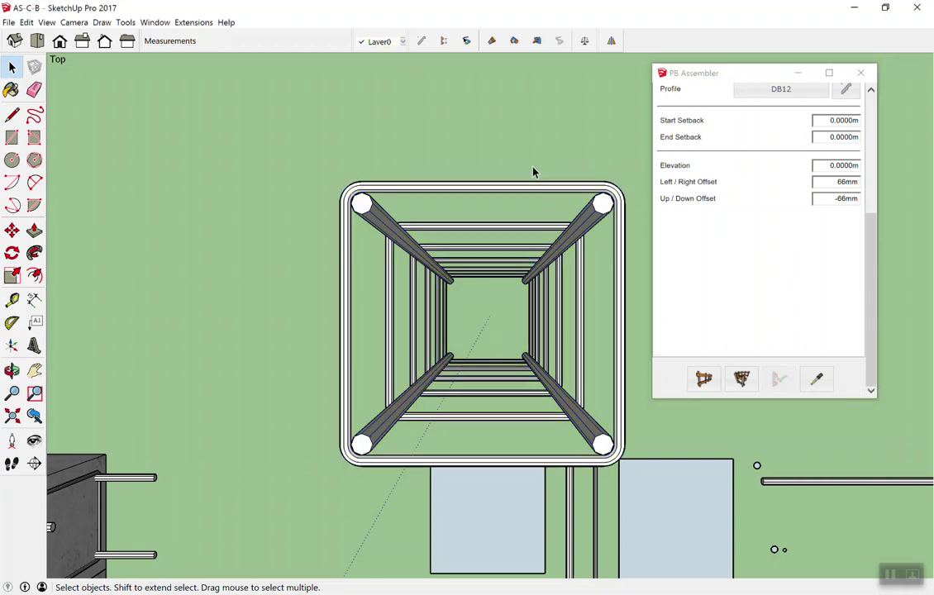
Step: Switch to a 3D view and place two test rebar cages with the assembly tool
scroll(483, 256, down, 3)
mouse_move(483, 371)
middle_down()
mouse_move(336, 124)
mouse_move(382, 364)
mouse_move(525, 245)
mouse_move(480, 189)
mouse_move(408, 239)
middle_up()
scroll(386, 369, down, 3)
scroll(511, 185, up, 3)
mouse_move(512, 183)
middle_down()
mouse_move(479, 215)
mouse_move(578, 273)
middle_up()
scroll(480, 215, down, 2)
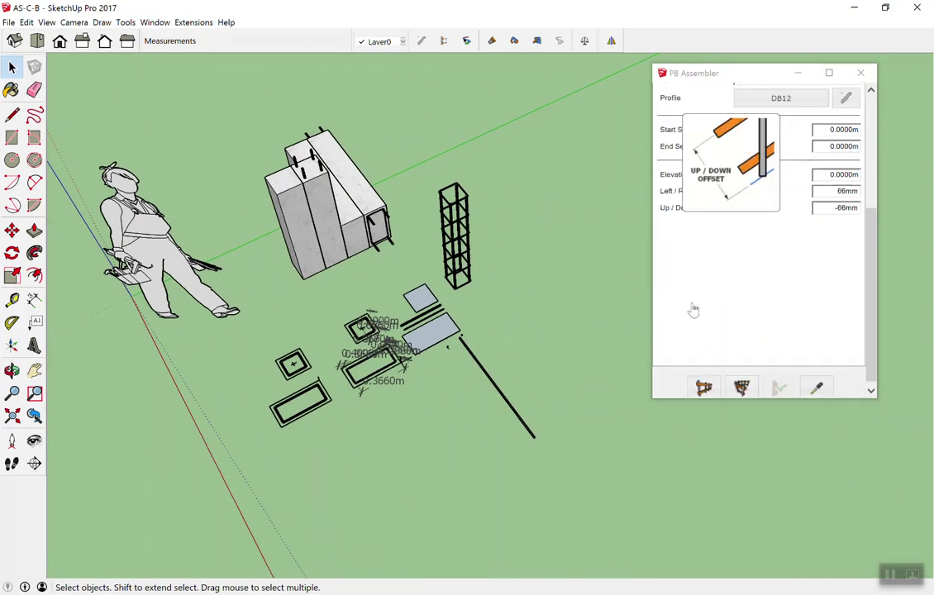
scroll(693, 309, down, 1)
click(703, 380)
click(537, 296)
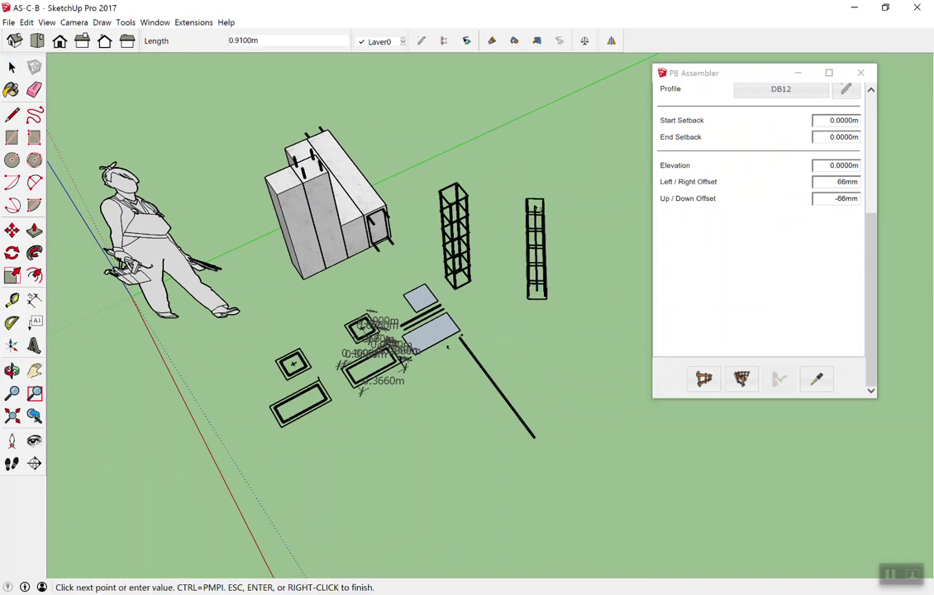
click(549, 194)
scroll(416, 307, up, 3)
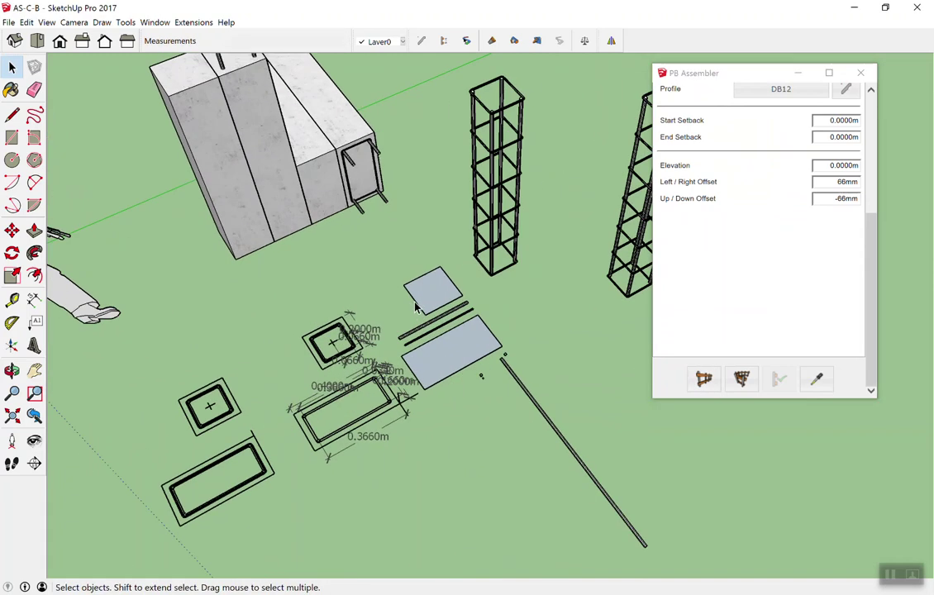
scroll(416, 307, down, 2)
scroll(602, 145, up, 1)
scroll(561, 157, up, 3)
scroll(349, 195, down, 2)
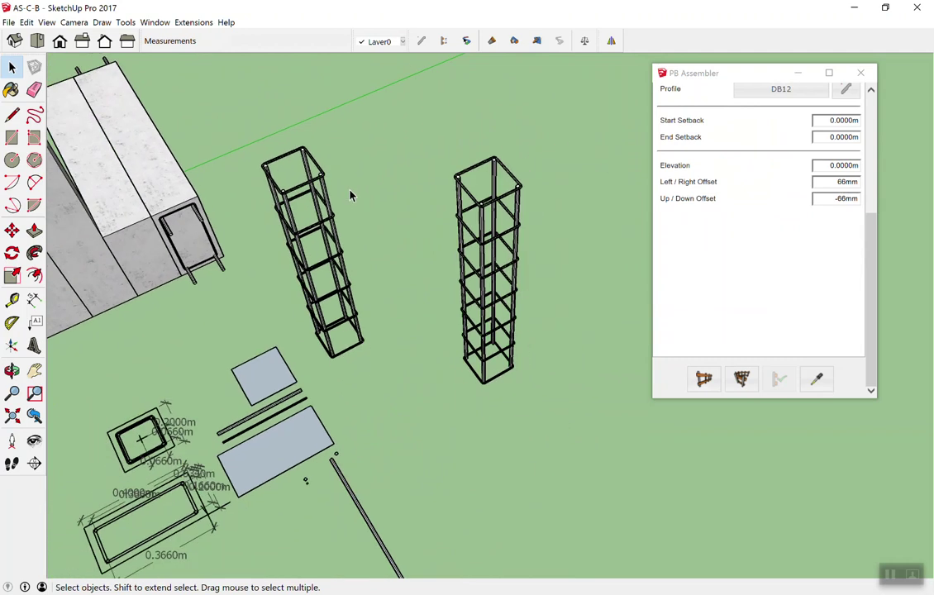
middle_drag(349, 195, 427, 209)
click(703, 380)
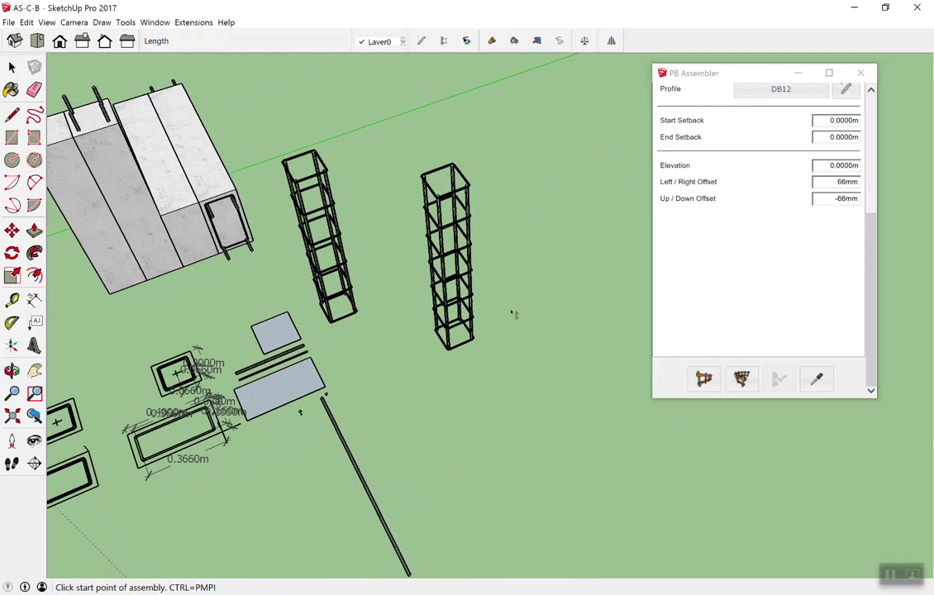
click(537, 318)
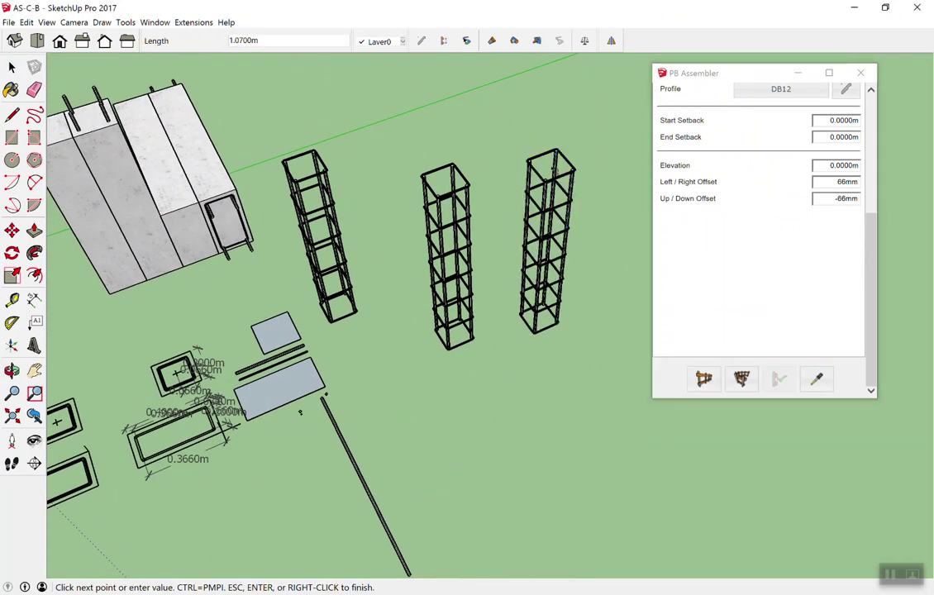
Step: Delete both test cages and add a fifth profile member, Profile#5
middle_drag(300, 411, 507, 354)
mouse_move(514, 259)
middle_down()
mouse_move(254, 409)
mouse_move(368, 249)
mouse_move(544, 174)
middle_up()
drag(339, 350, 360, 326)
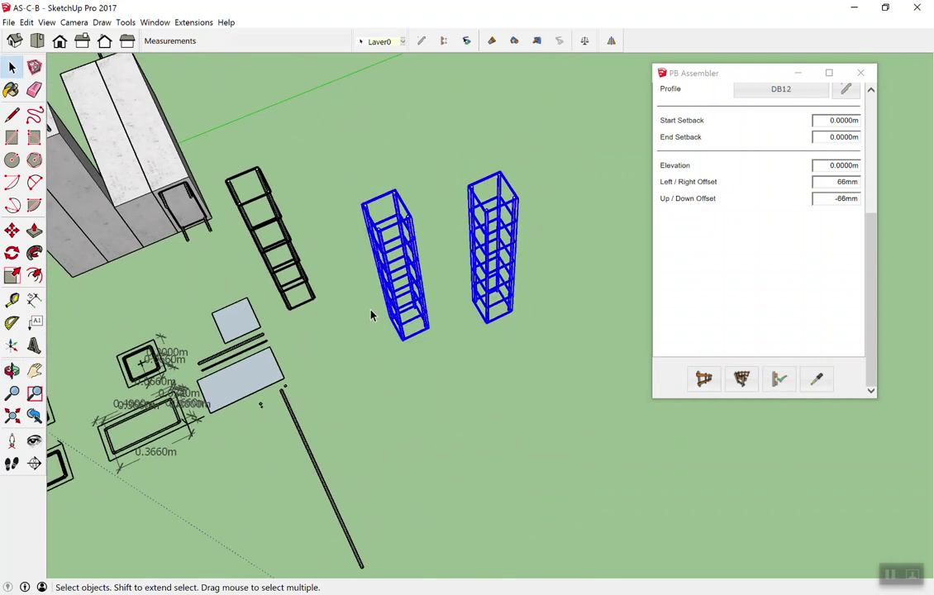
key(Delete)
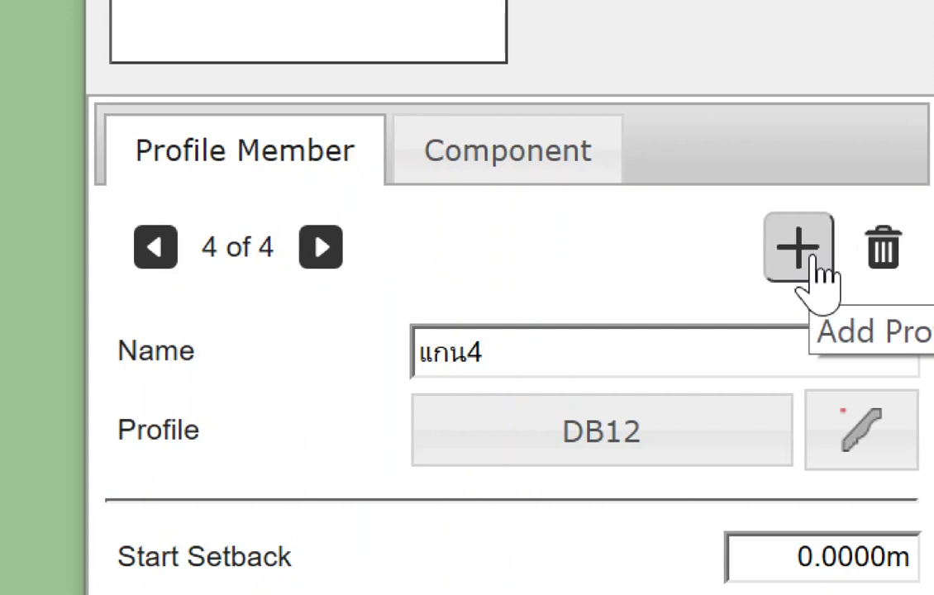
click(812, 260)
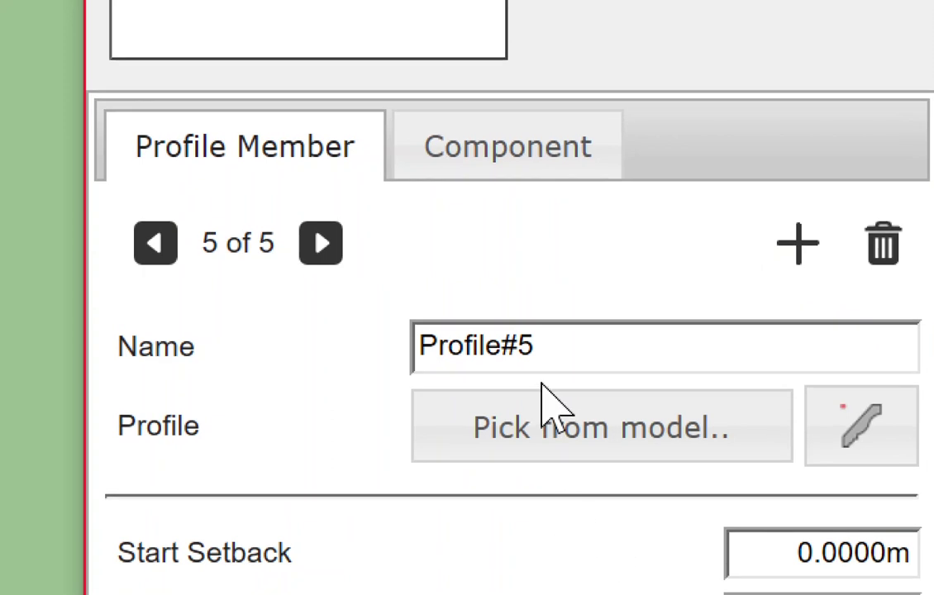
Step: Rename the fifth member to คอนกรีต and pick the เสา คสล. box in the model as its profile
click(471, 360)
text(8c)
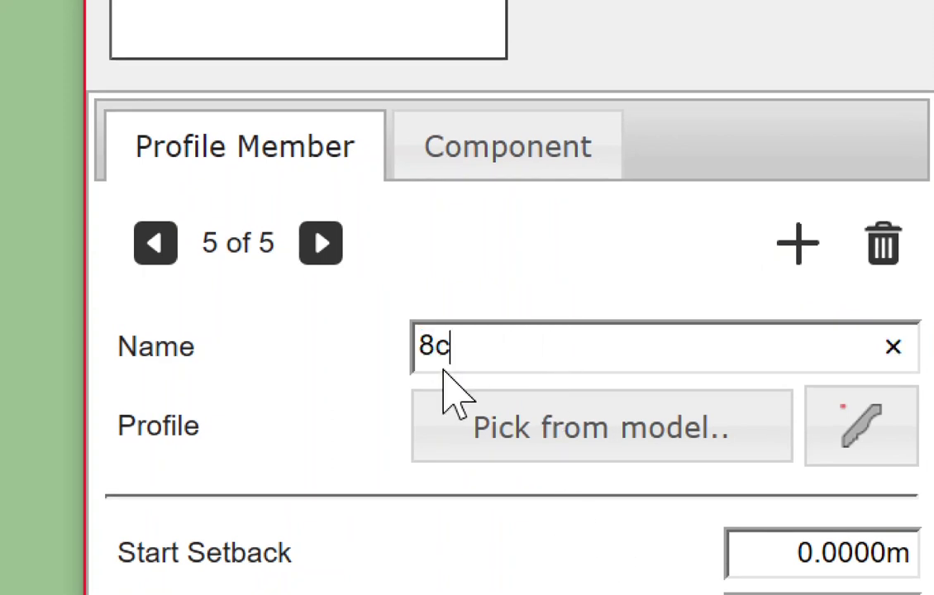
text(a)
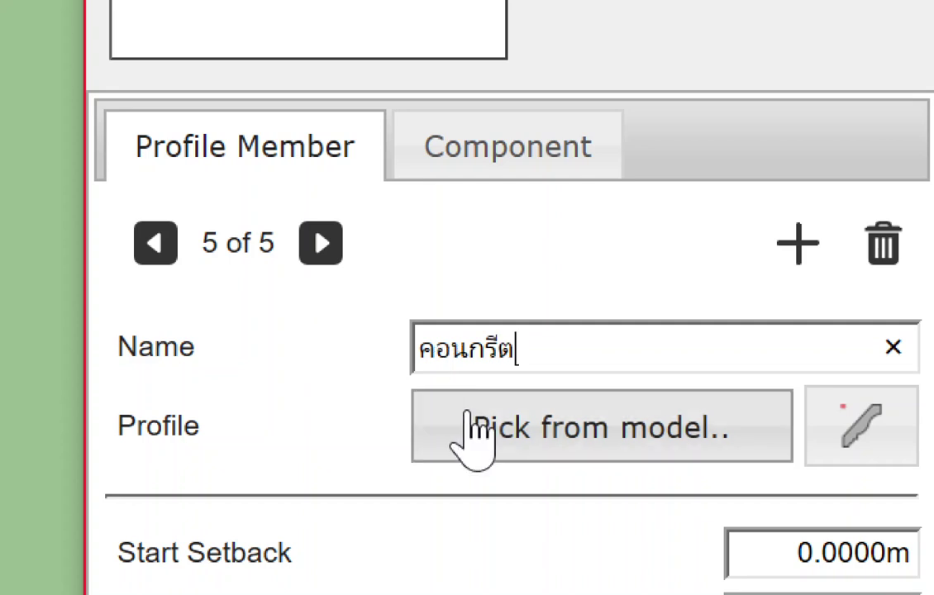
click(475, 442)
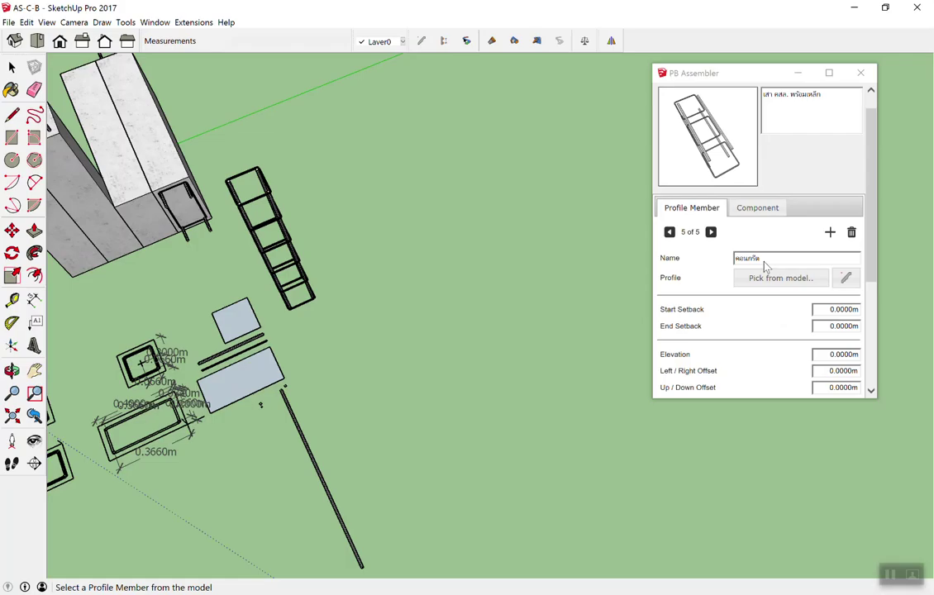
mouse_move(550, 262)
middle_down()
mouse_move(445, 300)
mouse_move(248, 190)
middle_up()
scroll(305, 176, up, 2)
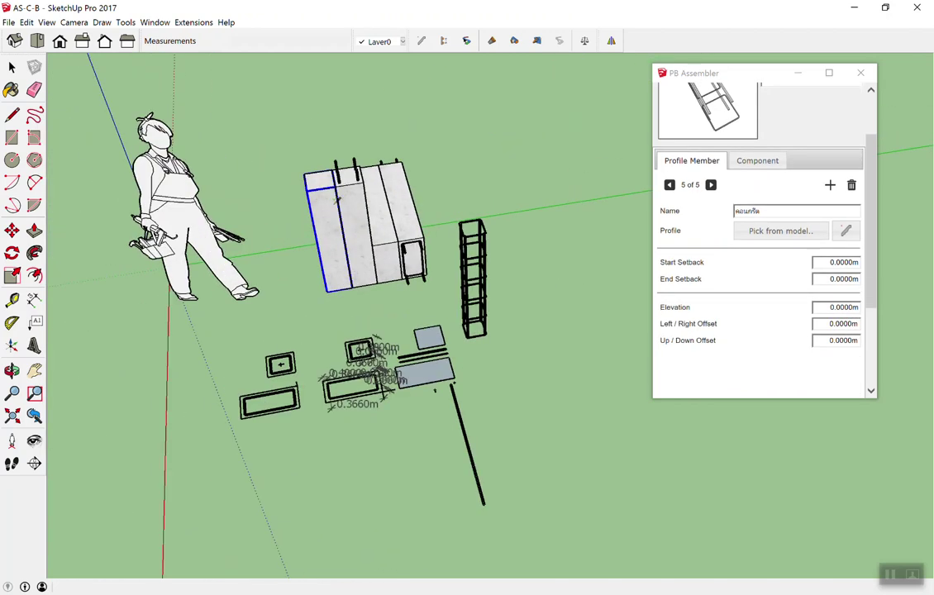
scroll(304, 176, up, 5)
scroll(304, 176, up, 3)
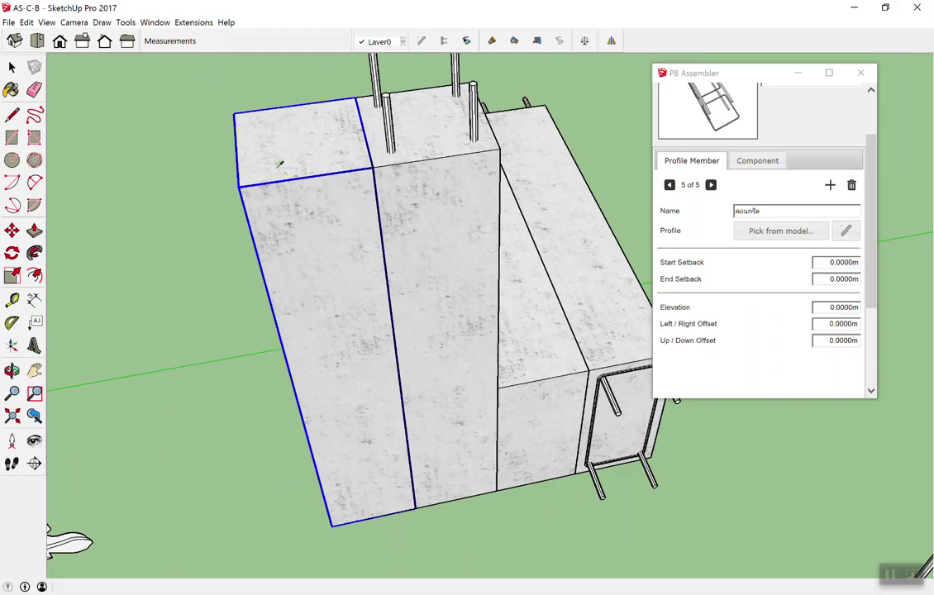
click(277, 173)
Step: Select the rebar cage column to receive the assembly
scroll(277, 173, down, 5)
scroll(576, 252, up, 1)
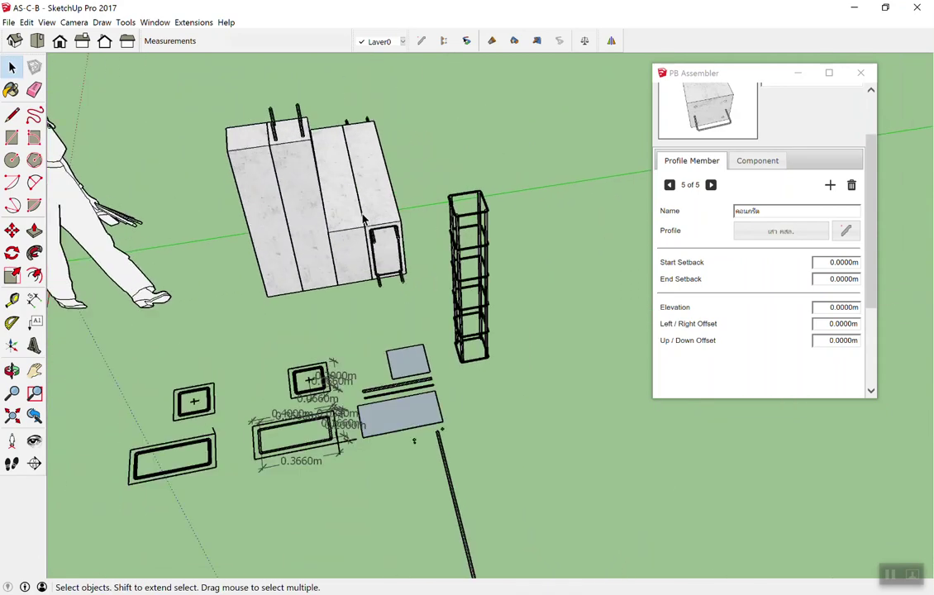
scroll(576, 252, up, 5)
scroll(576, 252, up, 3)
scroll(512, 190, up, 2)
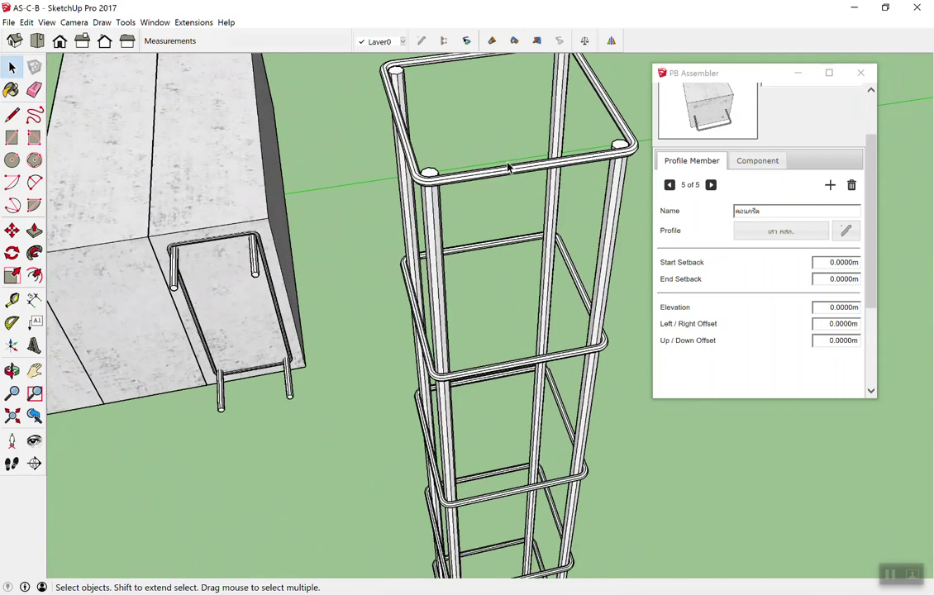
click(494, 175)
scroll(470, 171, down, 5)
scroll(742, 282, down, 2)
scroll(766, 345, down, 2)
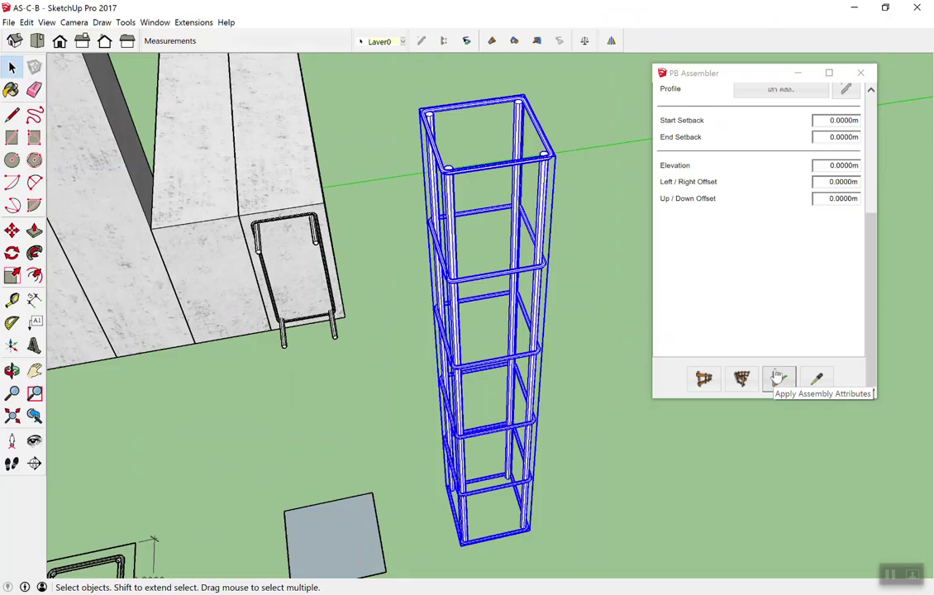
Step: Apply the assembly to encase the rebar cage in a concrete column, then deselect it
click(777, 377)
click(627, 206)
middle_drag(627, 206, 546, 154)
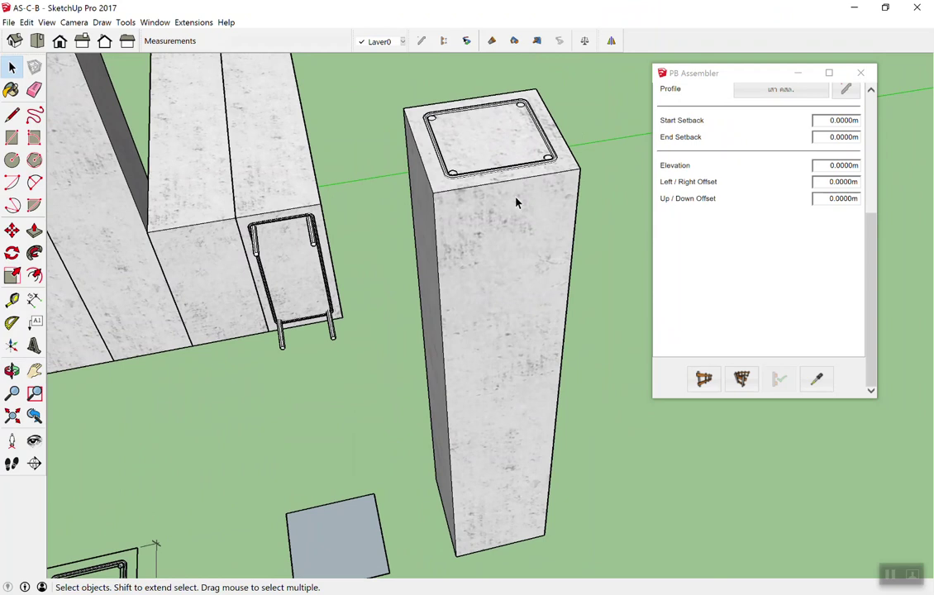
Step: Orbit and zoom around the column to inspect the rebar at its top and bottom faces
scroll(364, 239, down, 3)
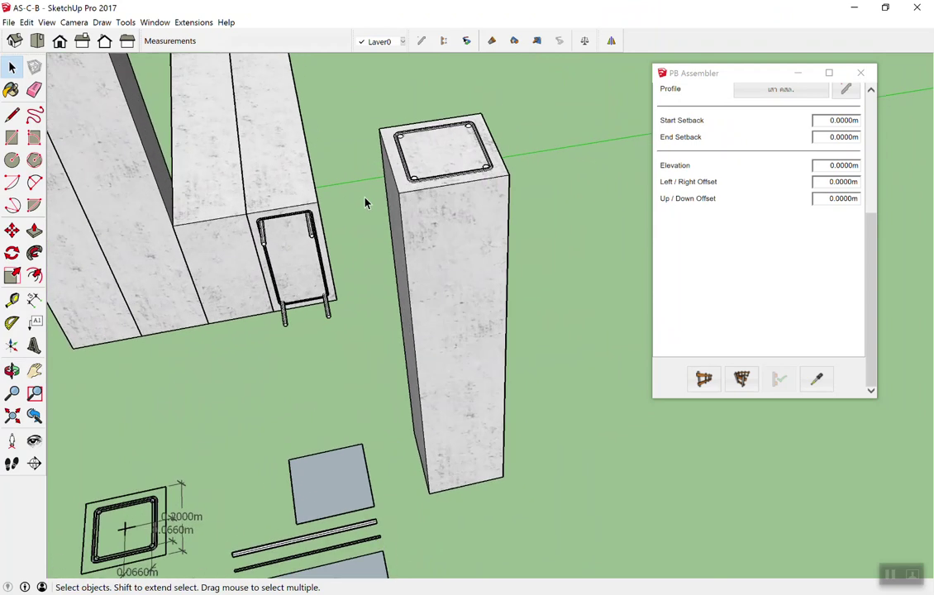
scroll(377, 177, up, 3)
scroll(378, 176, up, 2)
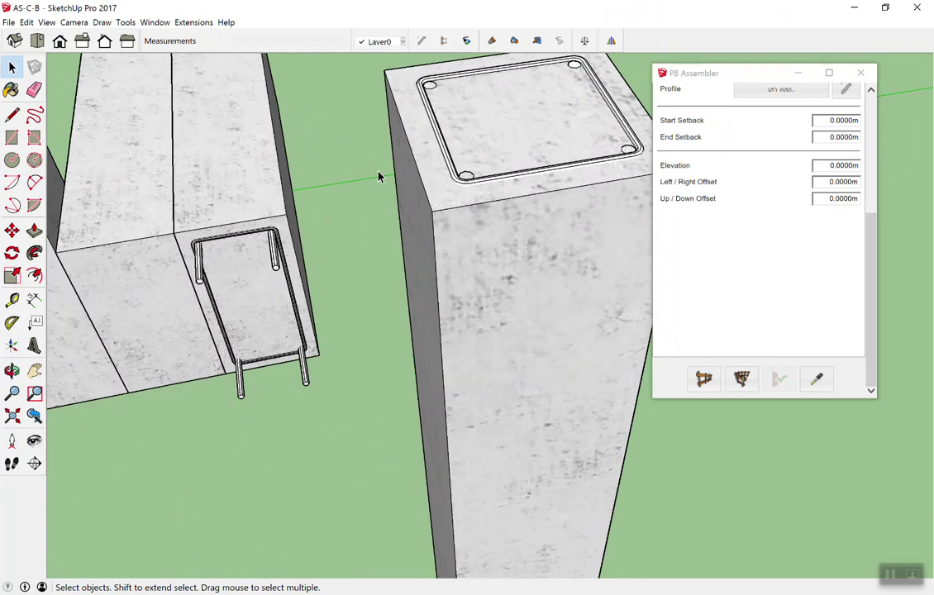
scroll(496, 176, up, 3)
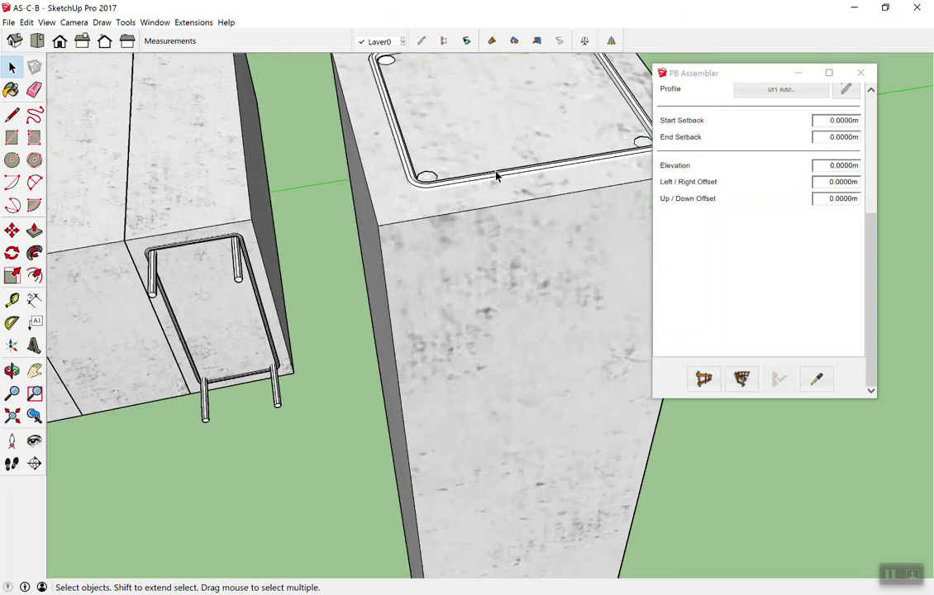
scroll(415, 199, up, 3)
middle_drag(416, 200, 577, 129)
scroll(490, 229, down, 2)
middle_drag(490, 229, 359, 328)
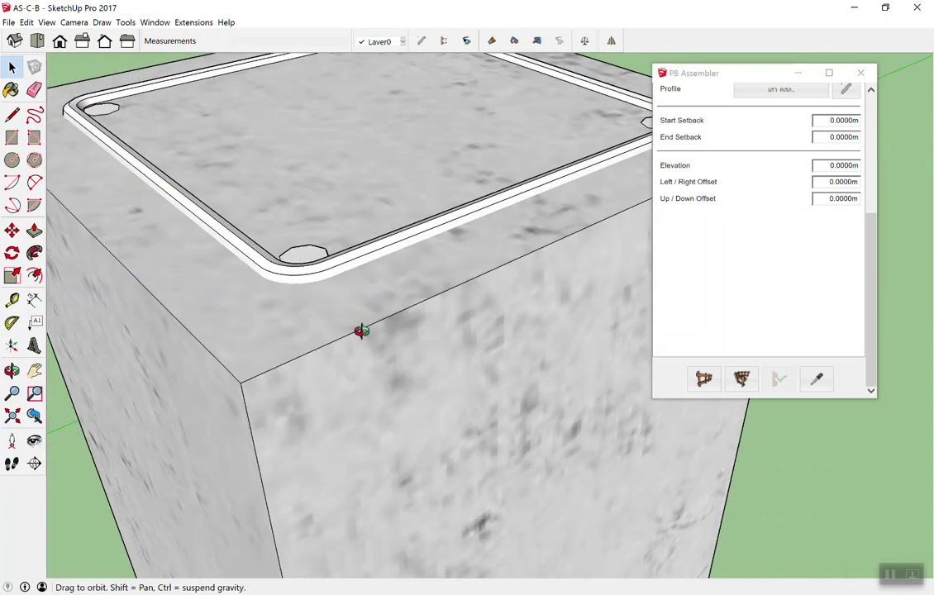
scroll(302, 291, up, 3)
scroll(302, 291, down, 2)
scroll(335, 249, down, 2)
scroll(367, 255, down, 2)
mouse_move(364, 254)
middle_down()
mouse_move(368, 214)
mouse_move(363, 229)
middle_up()
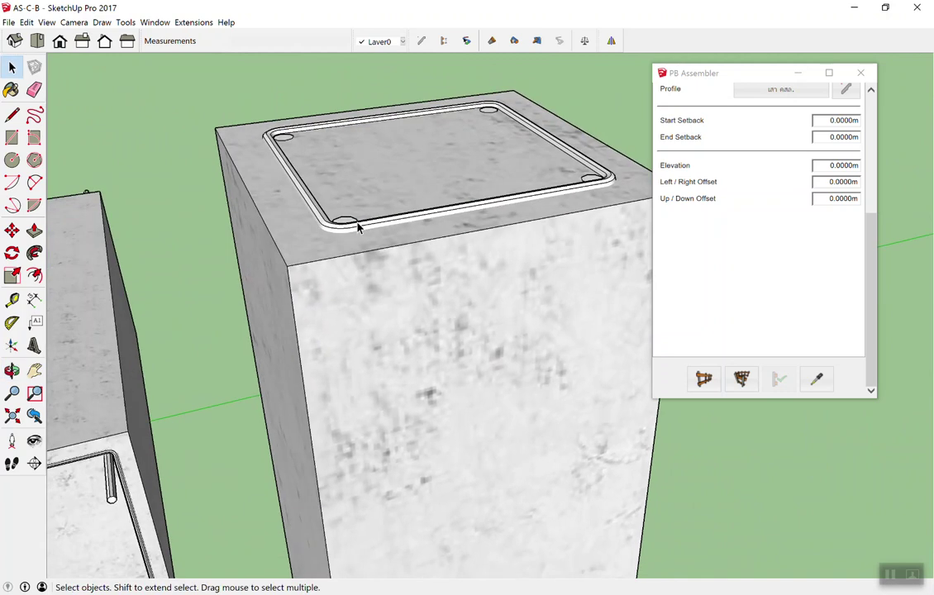
scroll(354, 235, down, 1)
scroll(371, 233, down, 2)
scroll(404, 387, down, 2)
middle_drag(404, 387, 429, 175)
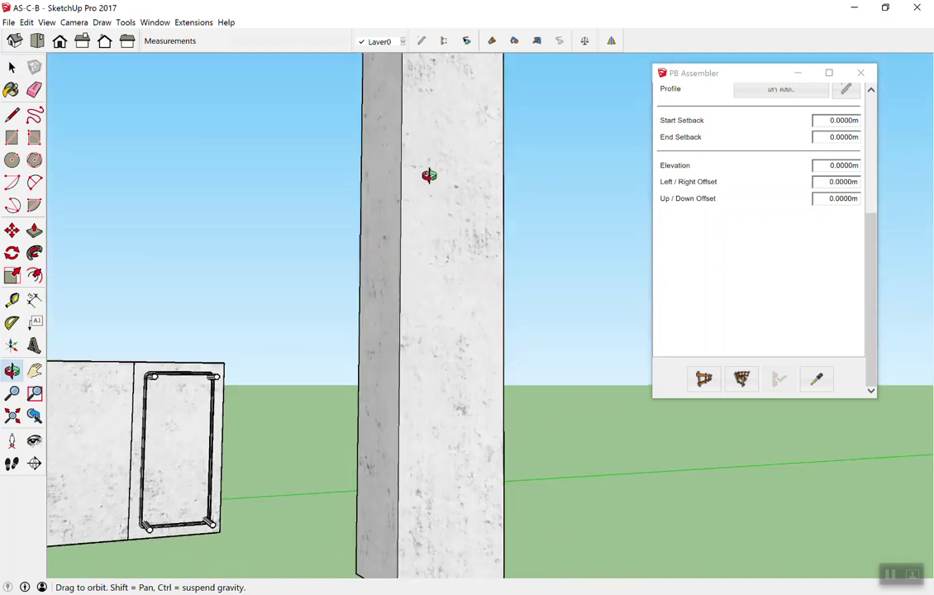
scroll(425, 295, down, 3)
middle_drag(424, 296, 452, 254)
scroll(411, 501, up, 1)
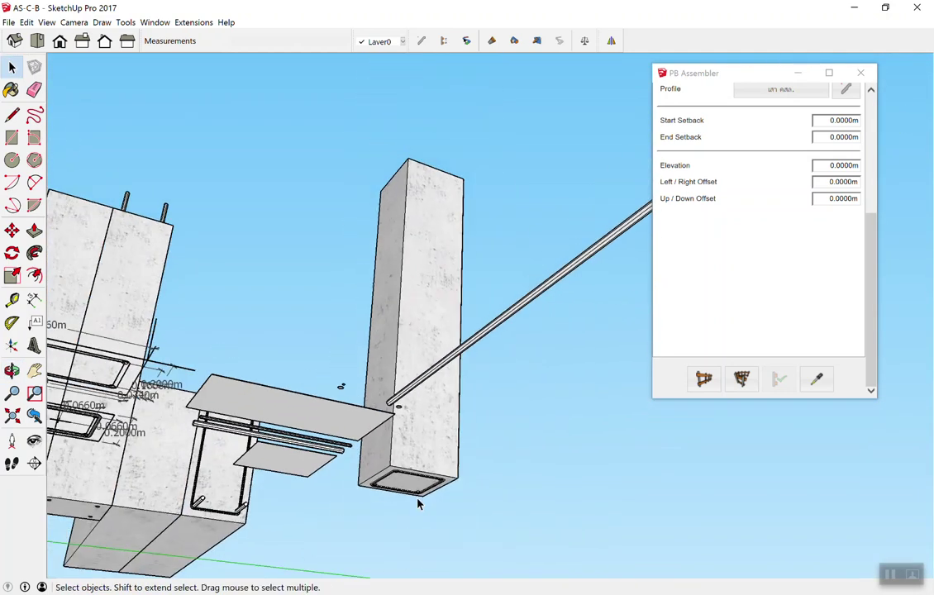
scroll(418, 503, up, 3)
scroll(444, 431, up, 2)
mouse_move(391, 443)
middle_down()
mouse_move(383, 317)
mouse_move(379, 373)
middle_up()
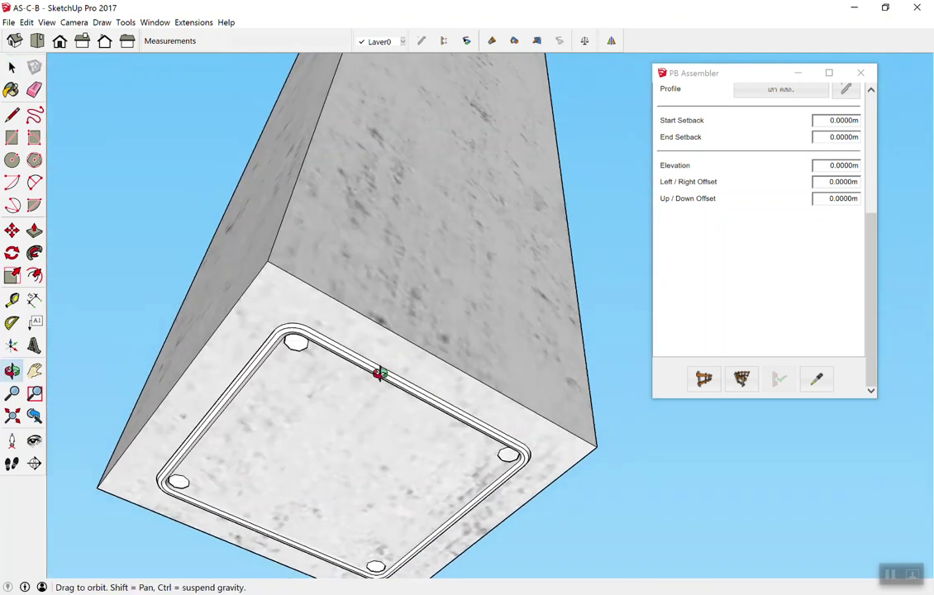
scroll(379, 362, down, 2)
scroll(410, 316, down, 3)
mouse_move(410, 317)
middle_down()
mouse_move(396, 332)
mouse_move(401, 343)
mouse_move(403, 91)
middle_up()
scroll(401, 343, down, 3)
scroll(403, 83, up, 2)
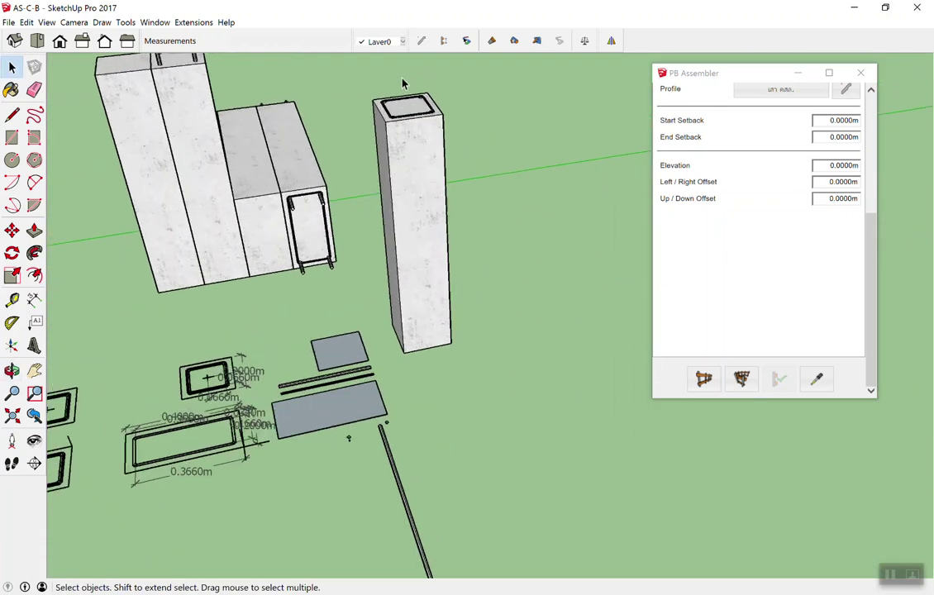
scroll(402, 82, up, 4)
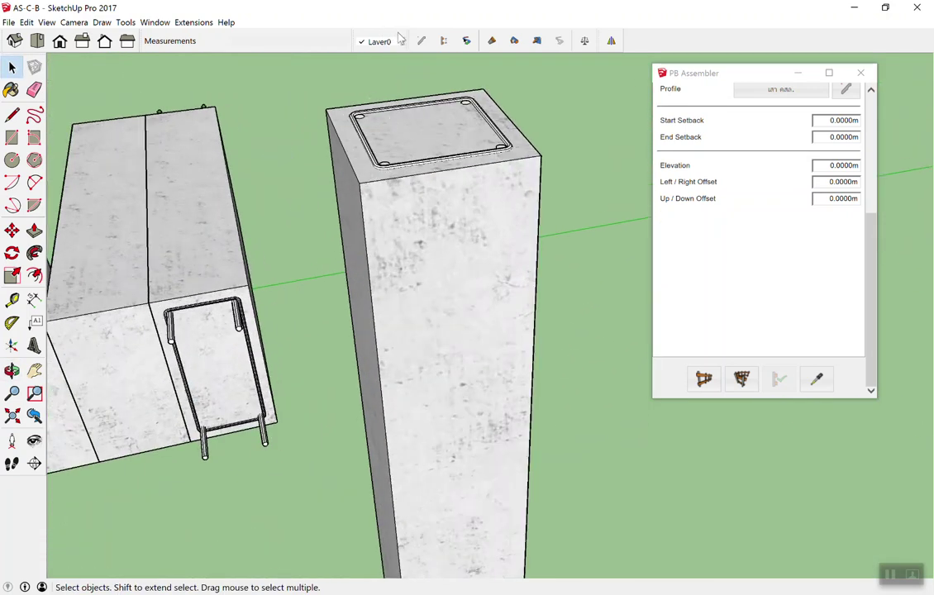
scroll(727, 149, up, 5)
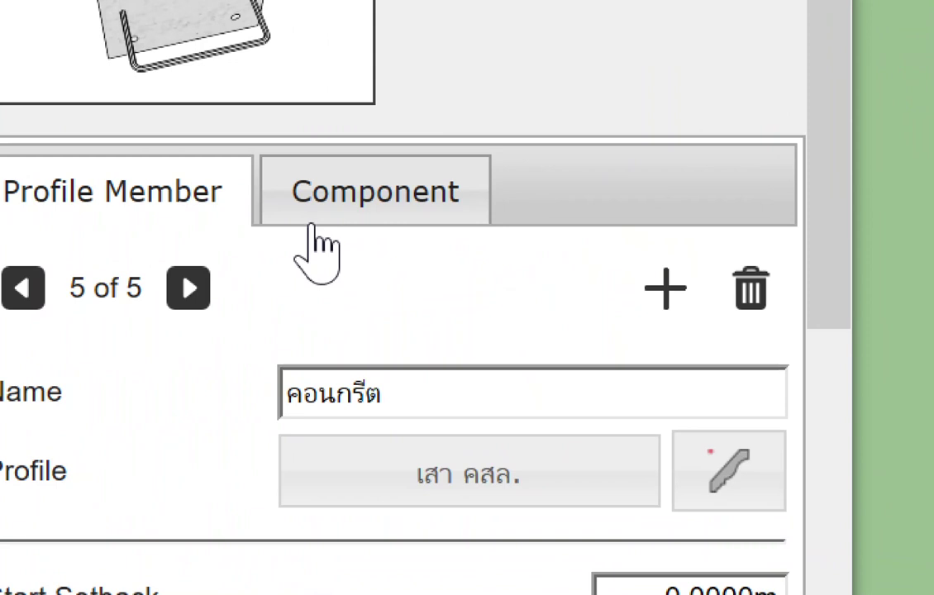
Step: Turn on X-ray and review stirrup component เหล็กปลอก (ปลอกเสา) settings, spaced 0.2000m
click(363, 207)
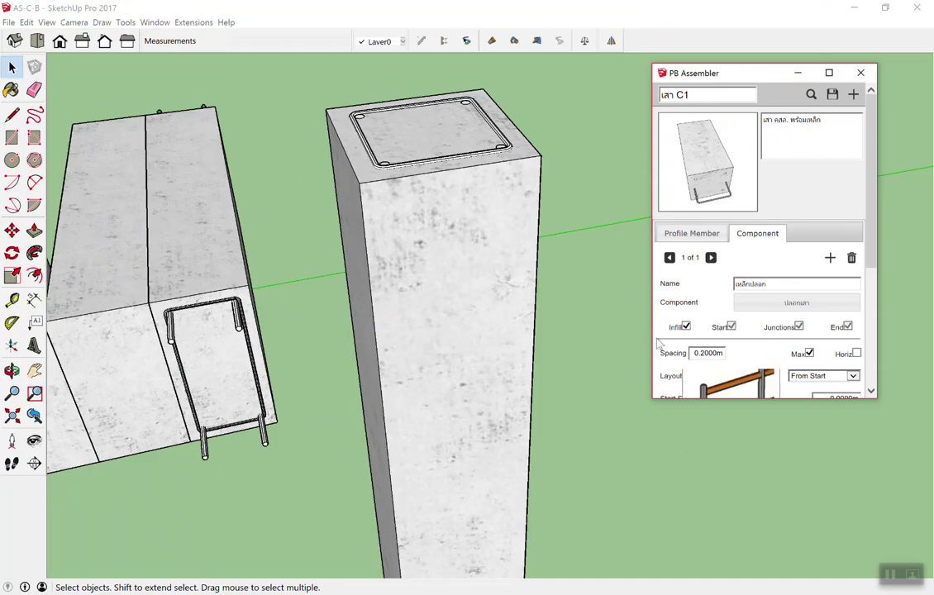
scroll(459, 170, up, 3)
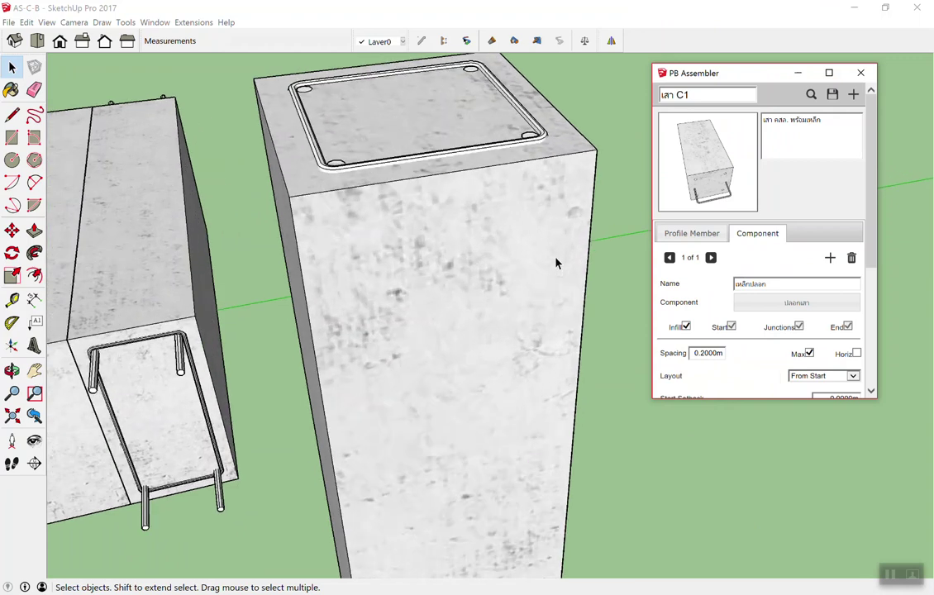
key(x)
scroll(411, 190, up, 2)
scroll(409, 189, down, 1)
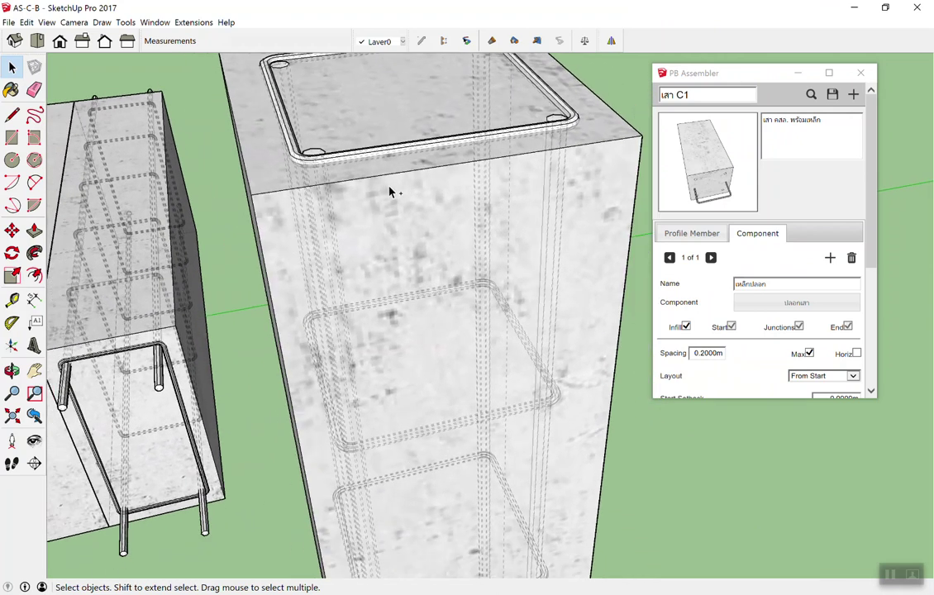
mouse_move(281, 213)
mouse_down()
mouse_move(570, 175)
mouse_move(459, 191)
mouse_up()
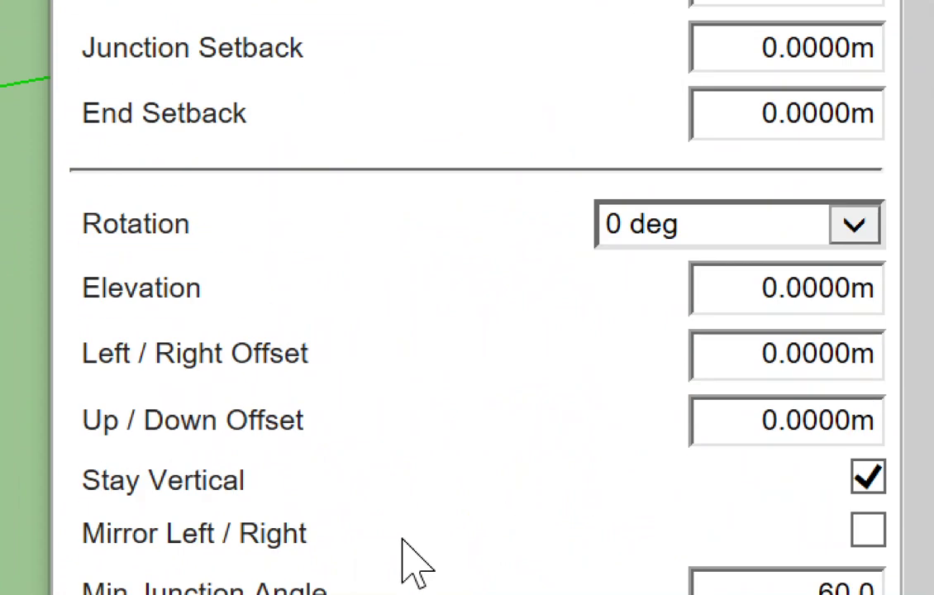
scroll(417, 554, up, 2)
scroll(417, 553, down, 2)
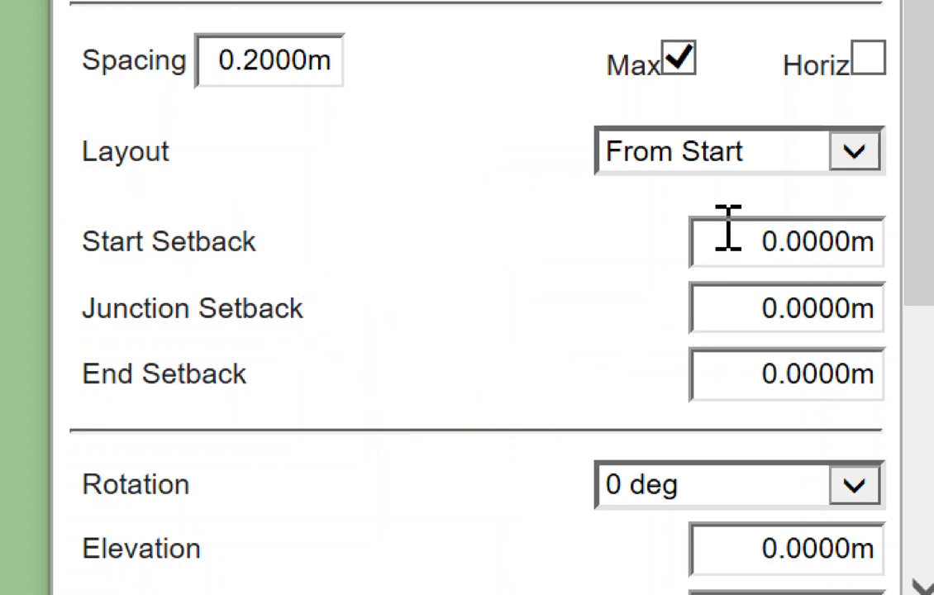
Step: Set the stirrup component's Start Setback and End Setback to 3cm
double_click(771, 245)
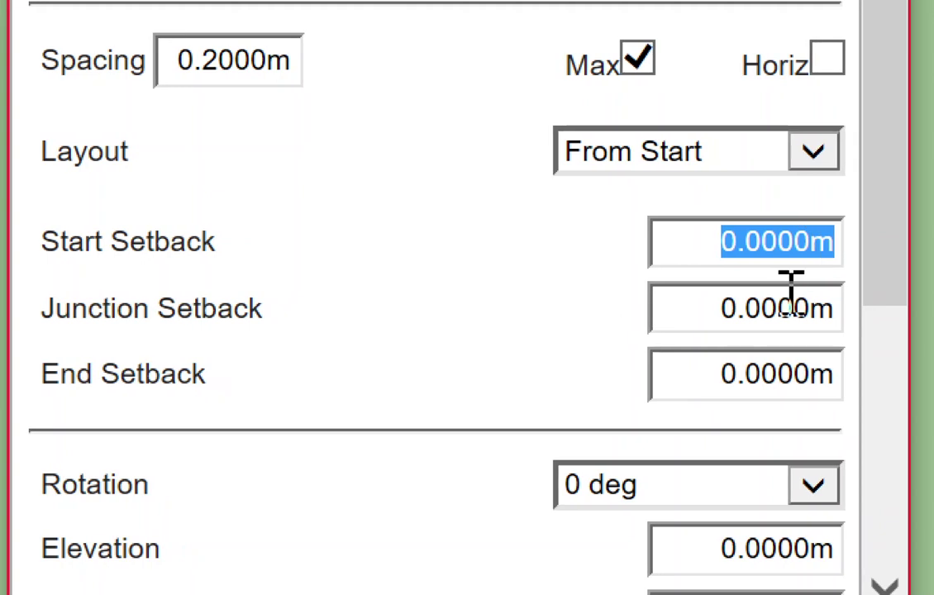
text(-)
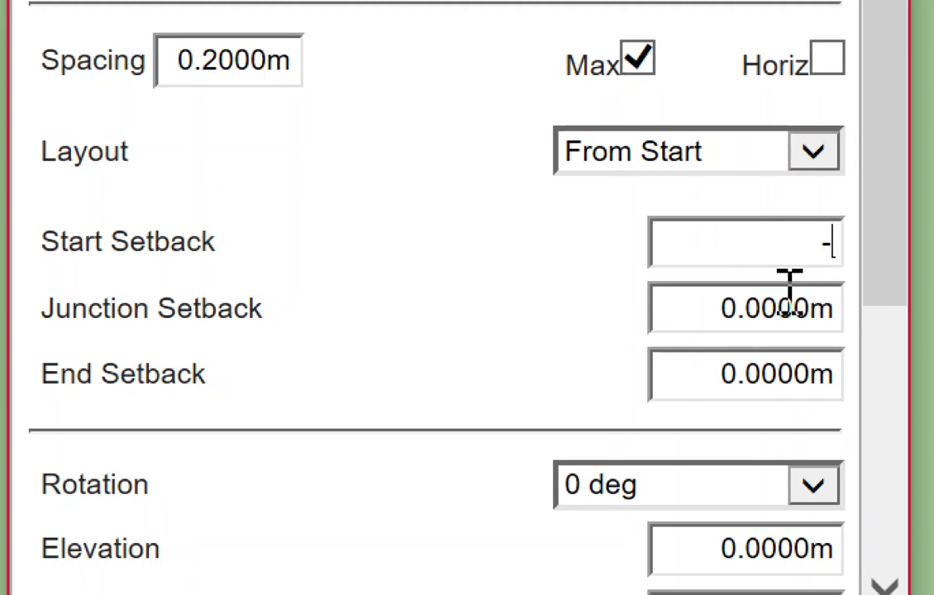
text(แท)
key(BackSpace)
key(BackSpace)
key(BackSpace)
key(super+space)
text(3cm)
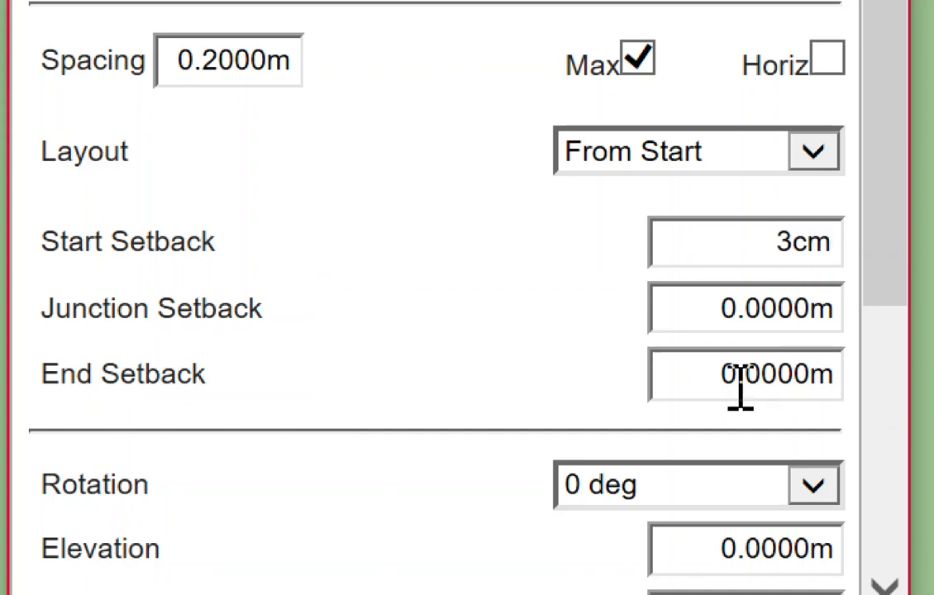
click(814, 374)
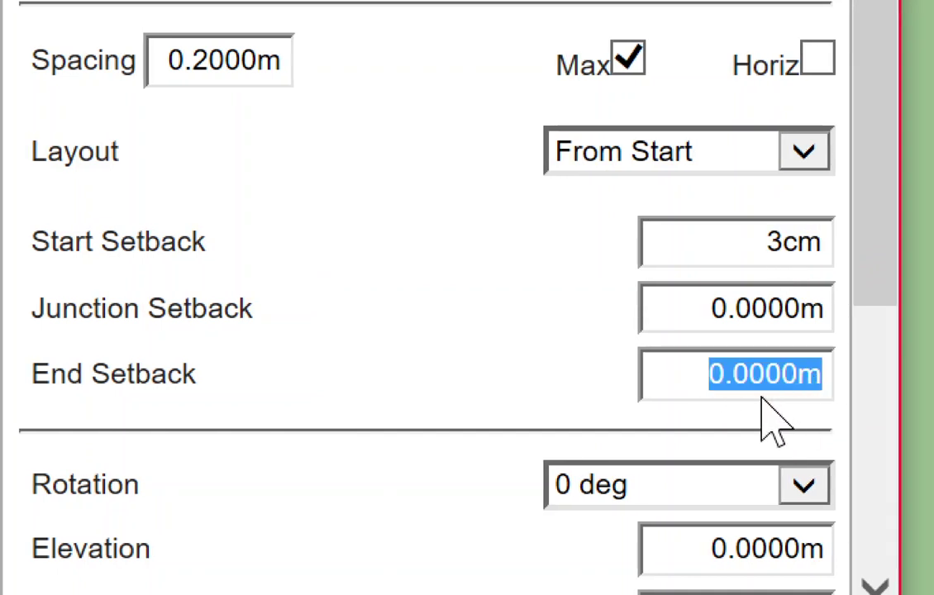
text(3)
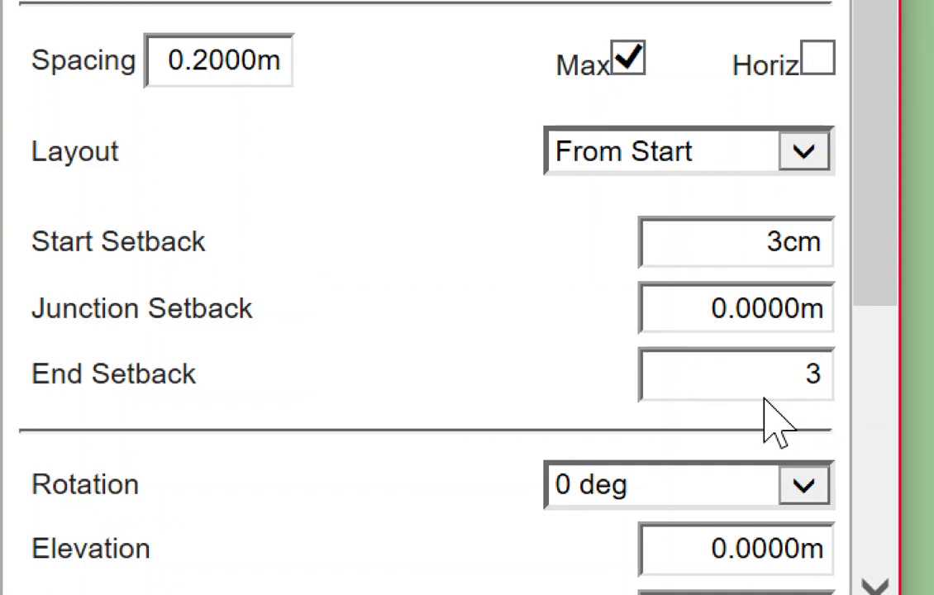
text(cm)
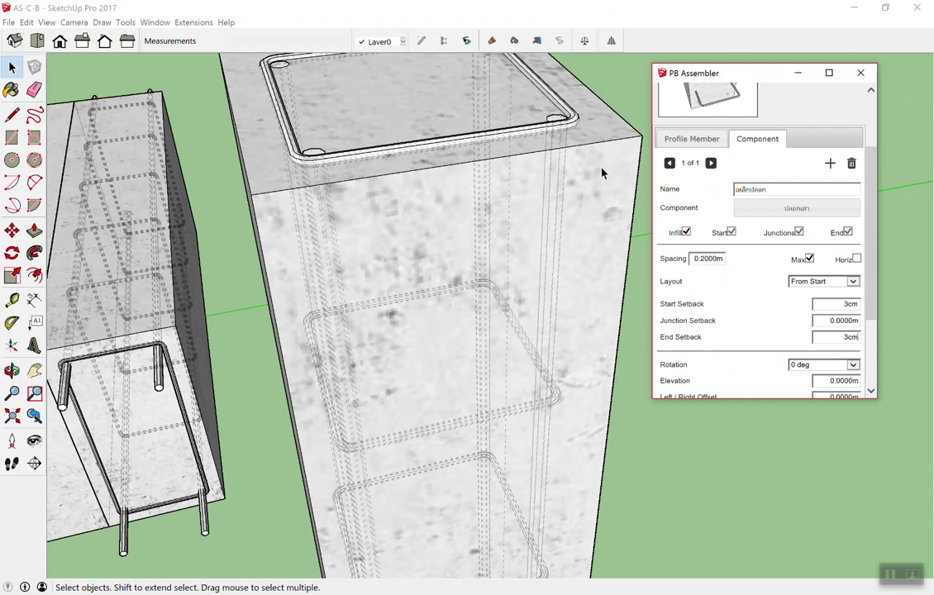
click(604, 173)
middle_drag(605, 173, 595, 180)
scroll(595, 181, up, 2)
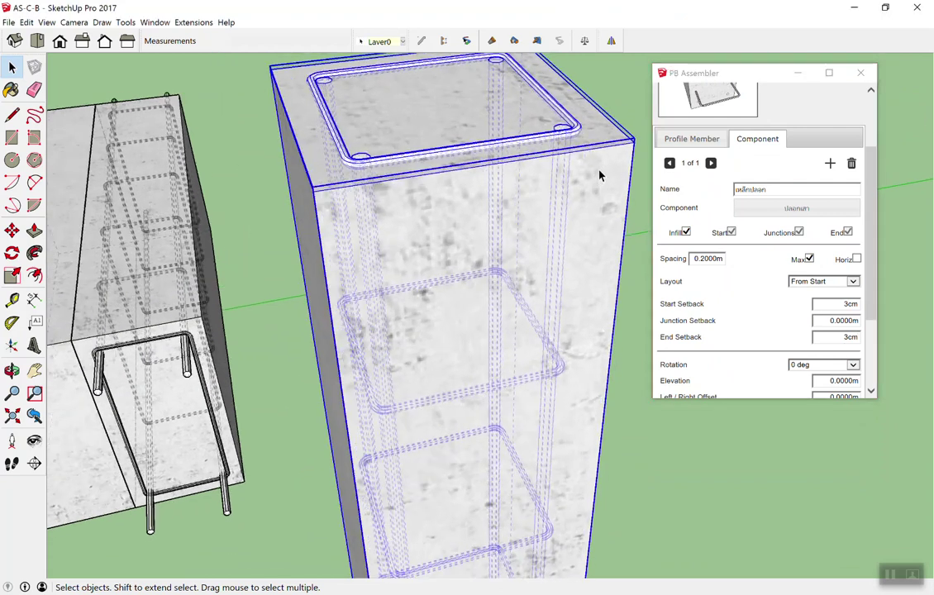
scroll(598, 177, up, 1)
scroll(722, 237, down, 3)
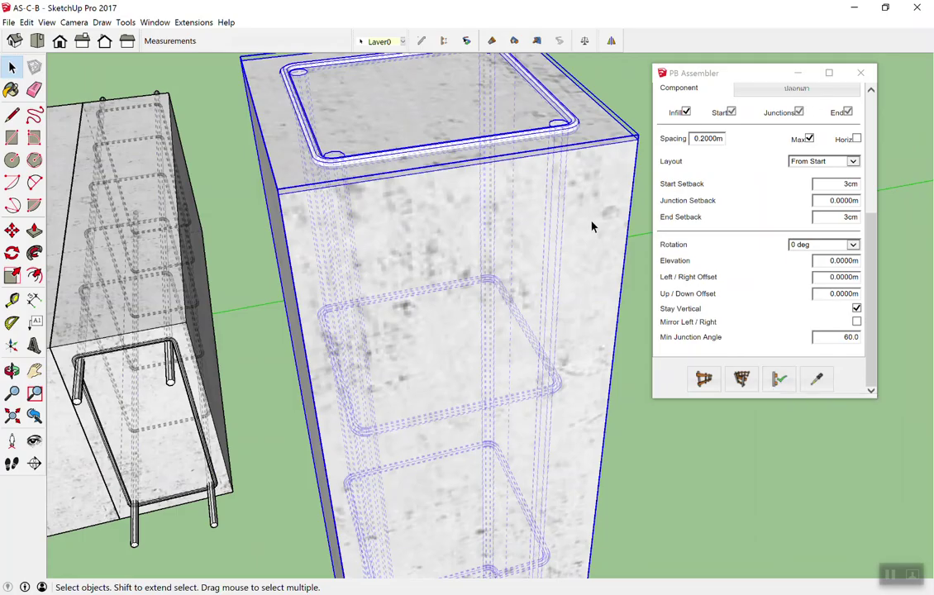
scroll(594, 223, up, 3)
scroll(578, 106, up, 2)
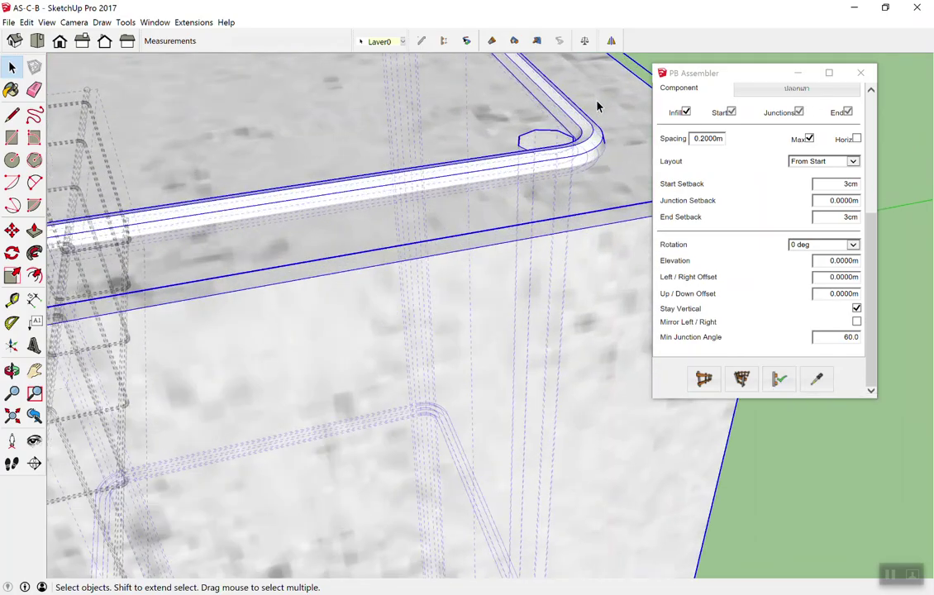
scroll(601, 132, down, 1)
scroll(604, 147, down, 1)
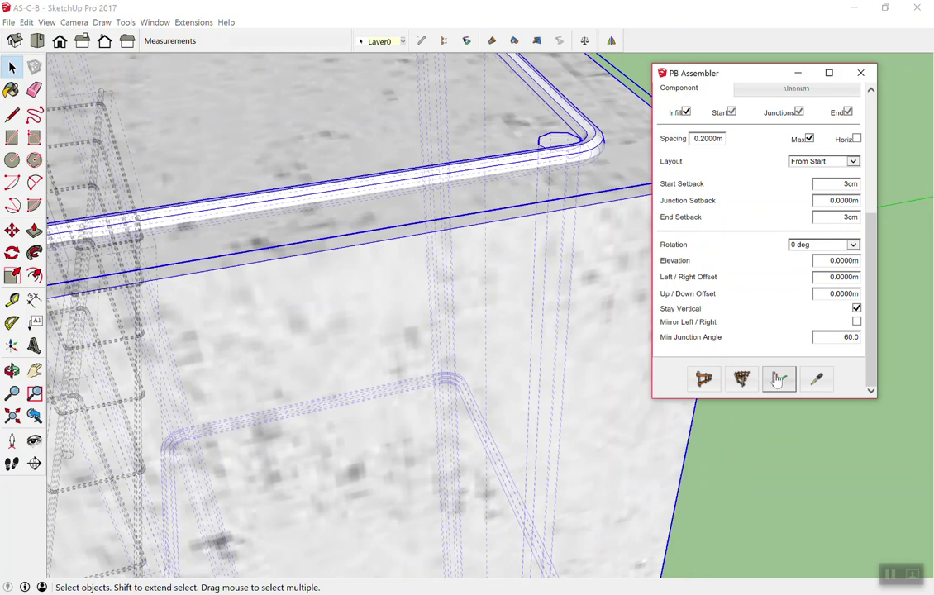
mouse_move(604, 372)
middle_down()
mouse_move(499, 165)
mouse_move(473, 152)
mouse_move(609, 265)
middle_up()
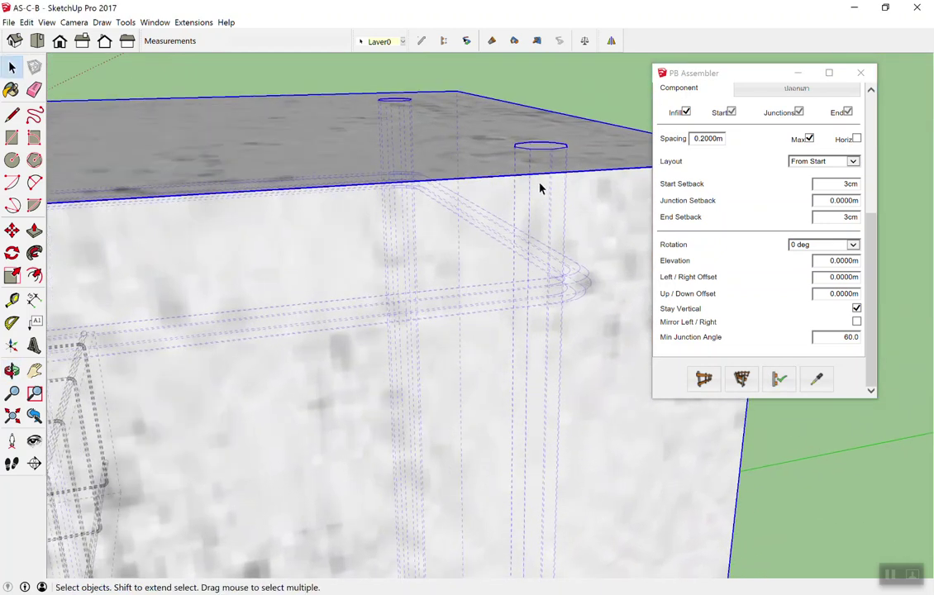
scroll(525, 268, down, 2)
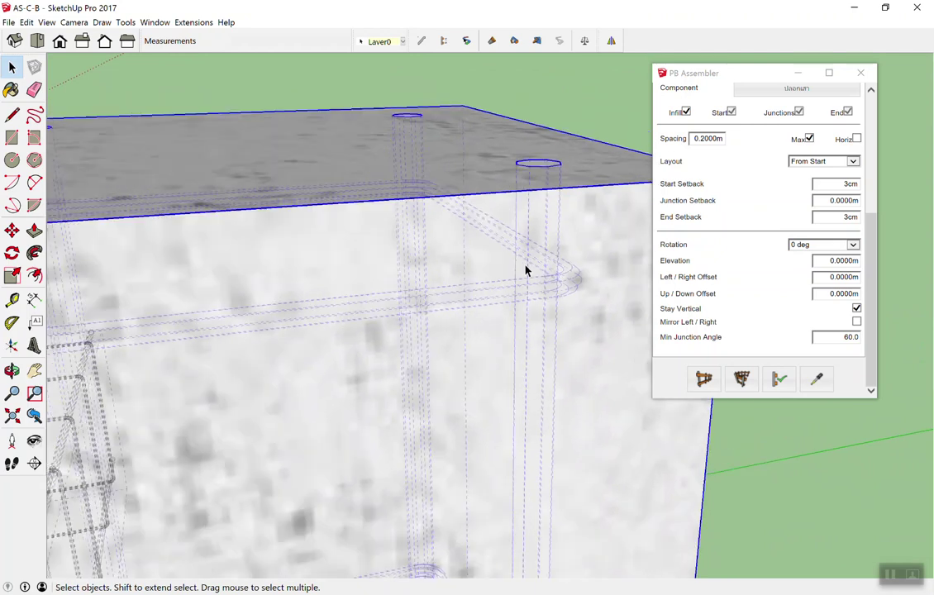
scroll(525, 268, down, 2)
scroll(525, 268, down, 2)
scroll(476, 186, down, 2)
scroll(476, 186, down, 2)
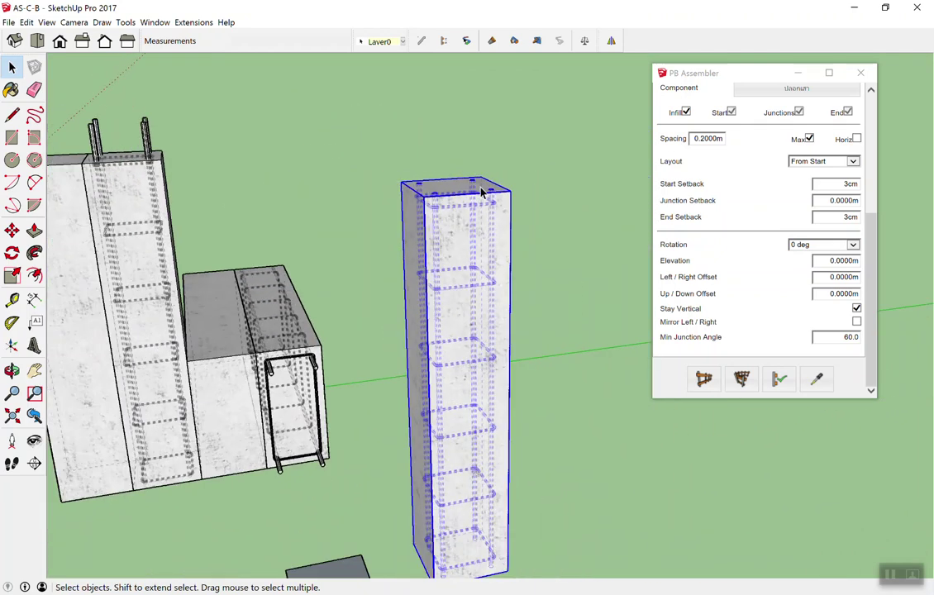
scroll(490, 364, down, 3)
scroll(490, 355, up, 4)
scroll(483, 364, up, 2)
scroll(483, 363, up, 3)
scroll(485, 351, up, 2)
mouse_move(486, 338)
middle_down()
mouse_move(444, 157)
mouse_move(454, 225)
middle_up()
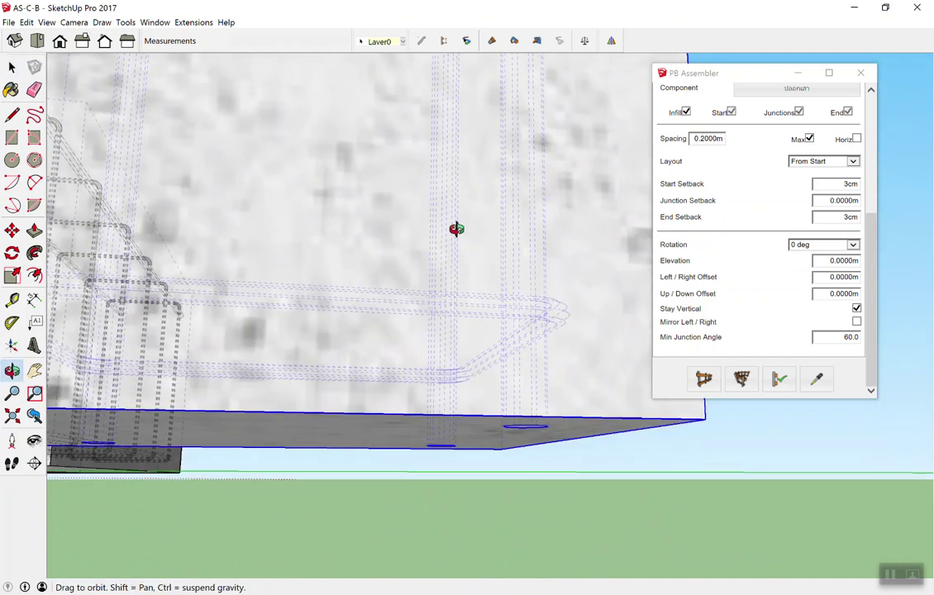
scroll(490, 308, down, 2)
scroll(502, 305, down, 2)
scroll(503, 291, down, 2)
scroll(503, 291, down, 2)
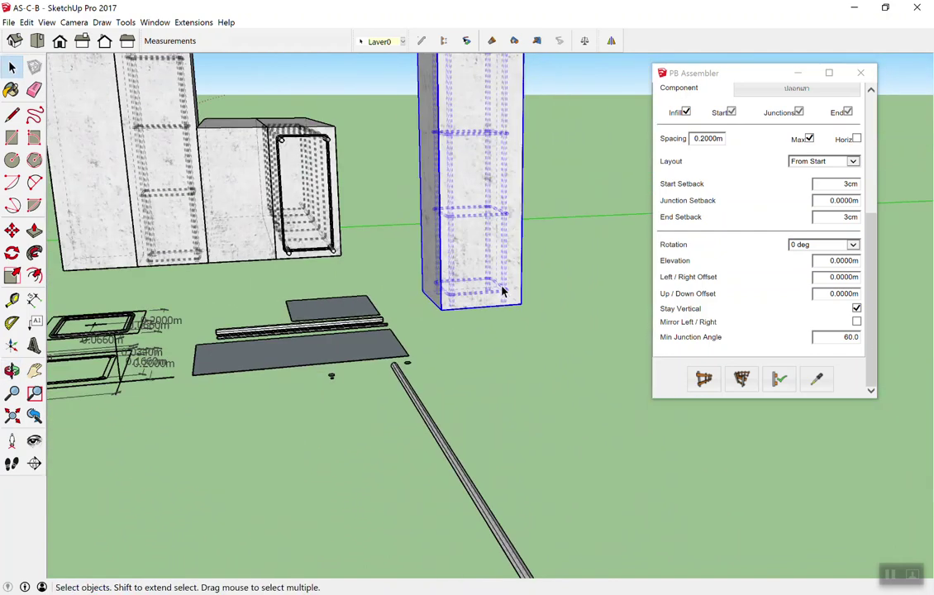
scroll(503, 292, down, 3)
scroll(502, 292, down, 2)
mouse_move(463, 272)
middle_down()
mouse_move(415, 258)
mouse_move(438, 215)
middle_up()
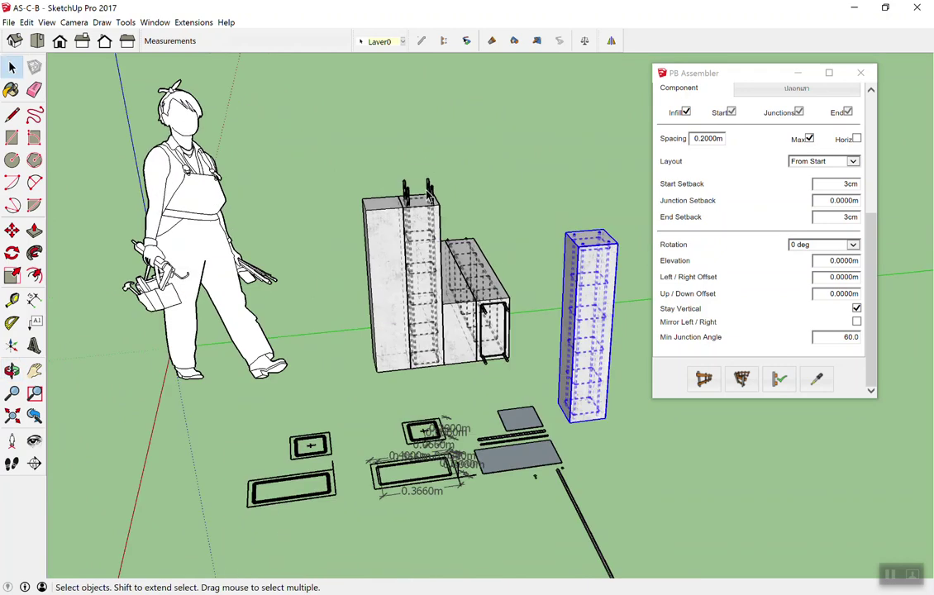
scroll(446, 202, up, 3)
scroll(450, 198, up, 3)
scroll(450, 196, up, 2)
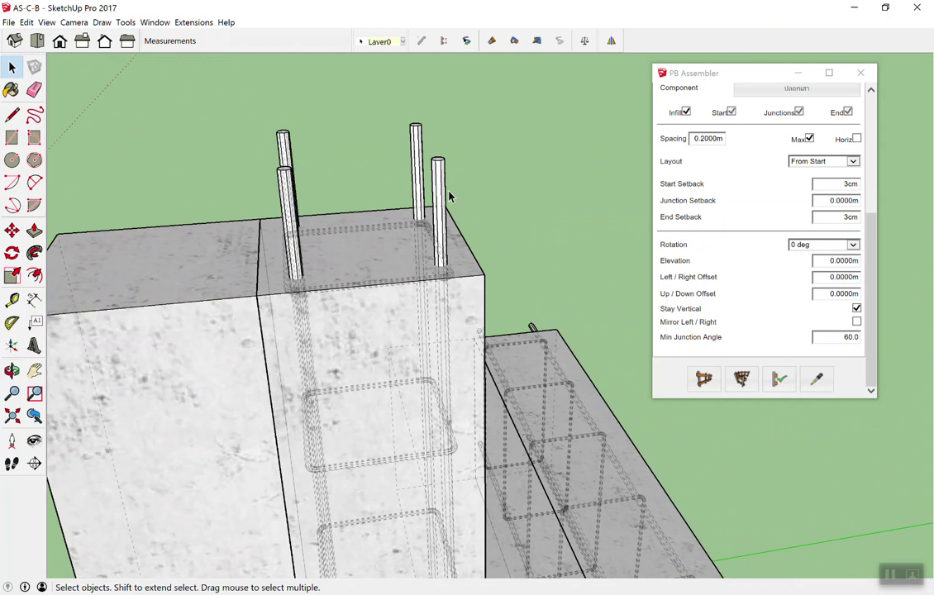
scroll(454, 188, up, 2)
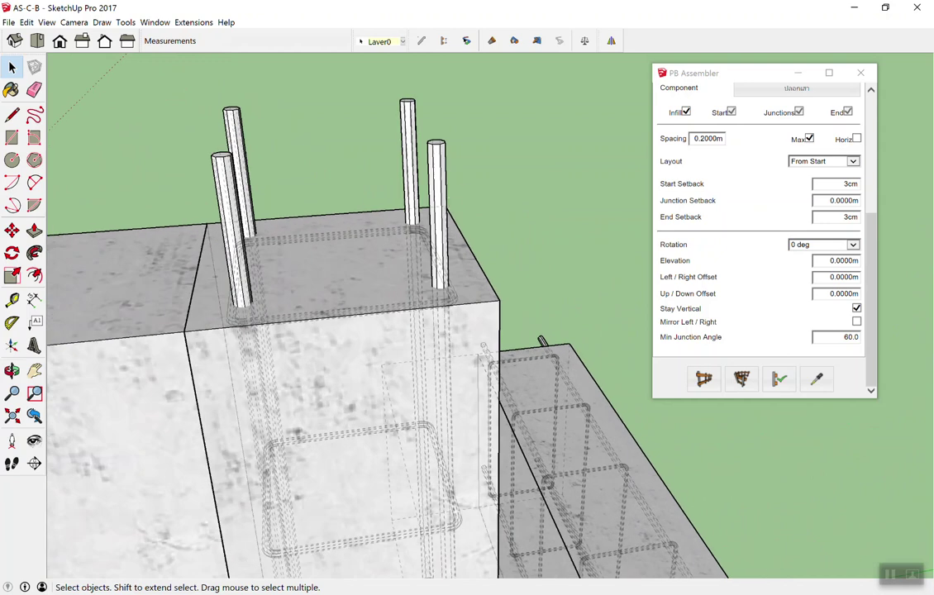
scroll(276, 253, down, 5)
middle_drag(276, 253, 50, 488)
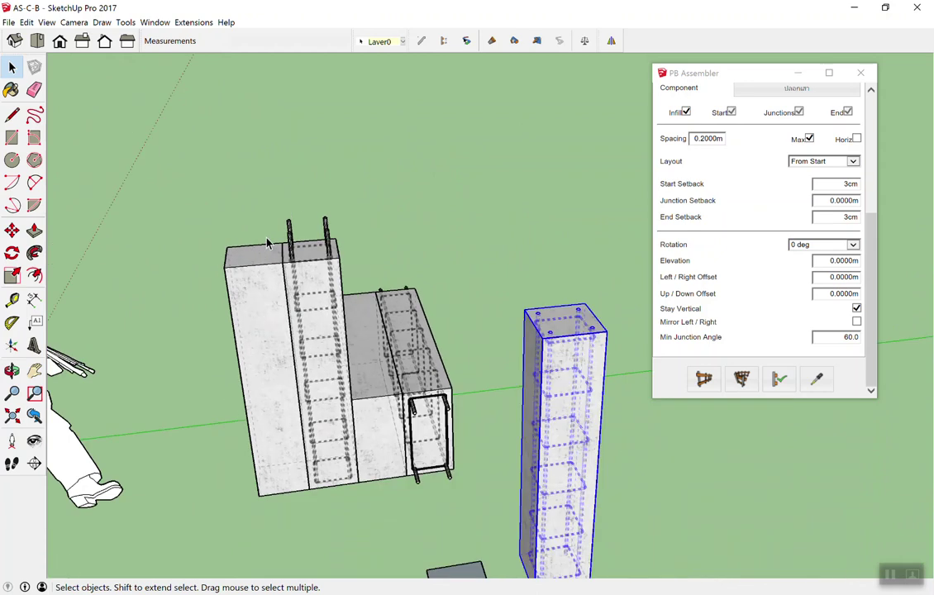
scroll(741, 196, up, 3)
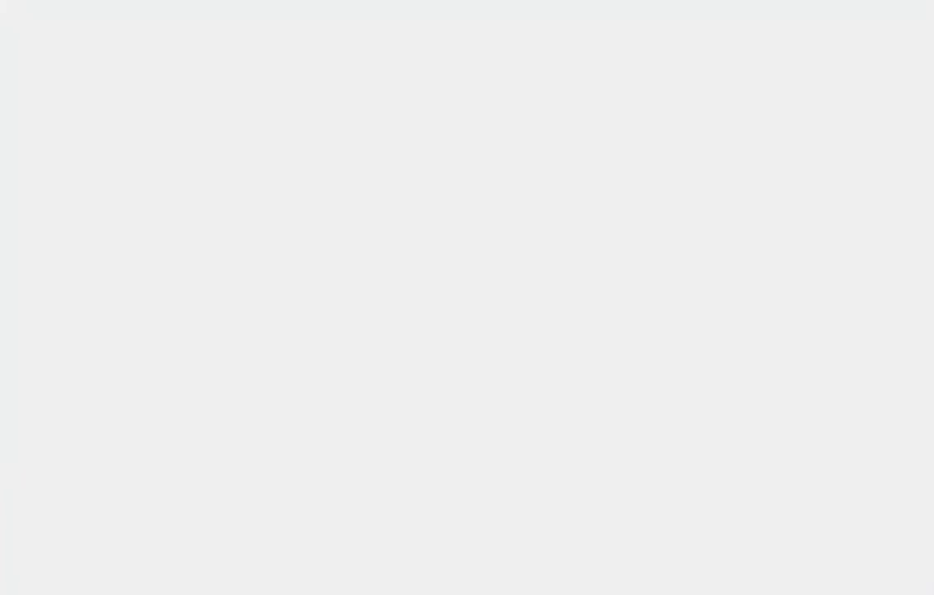
Step: Show Profile Member settings for member 1 of 5, แกน1 (DB12), in an enlarged panel
click(699, 235)
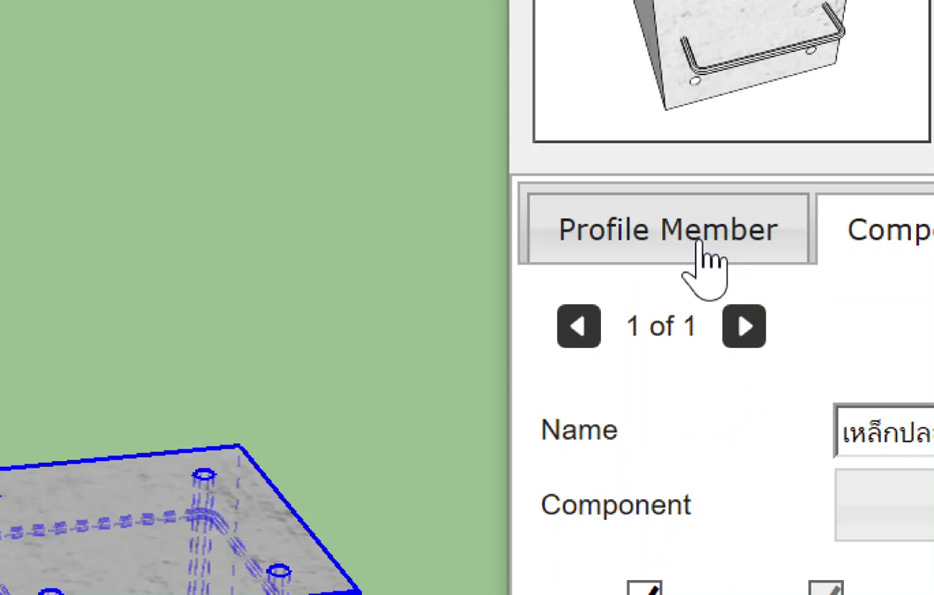
click(702, 248)
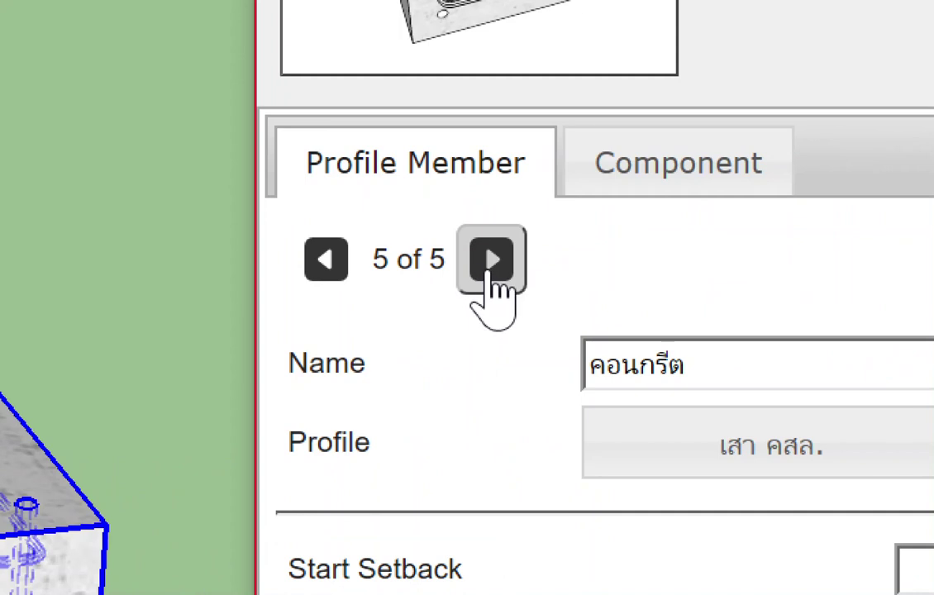
click(490, 263)
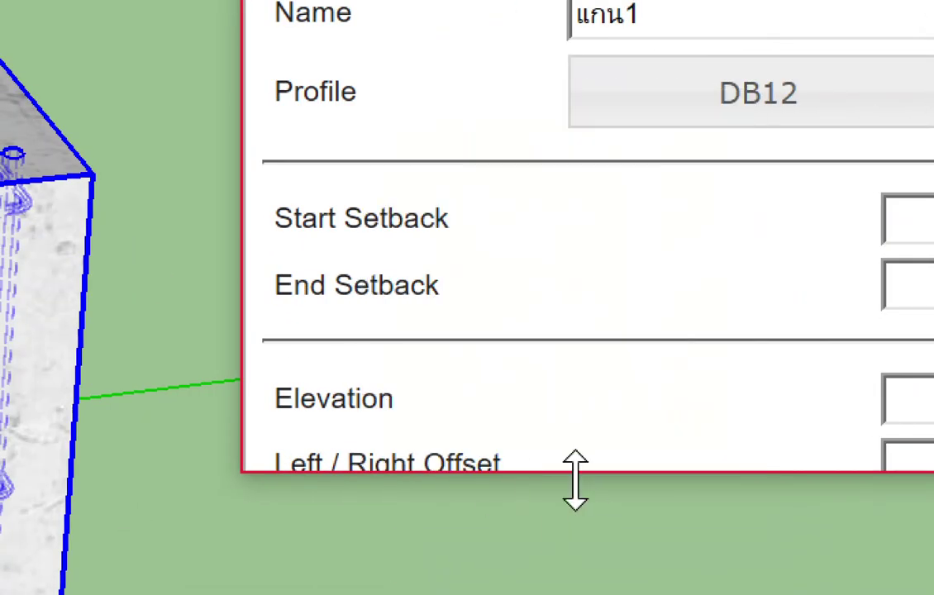
drag(575, 481, 575, 594)
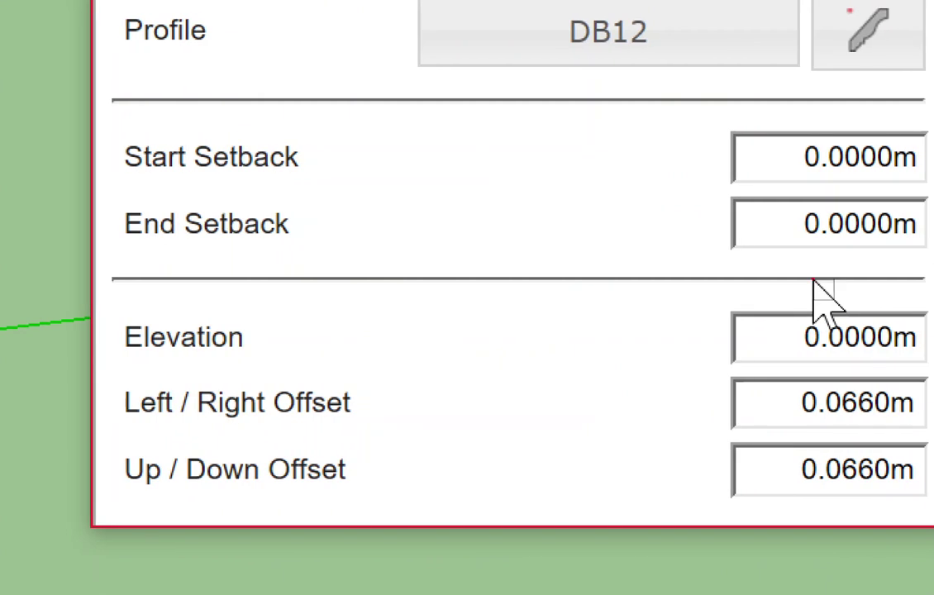
drag(360, 132, 372, 249)
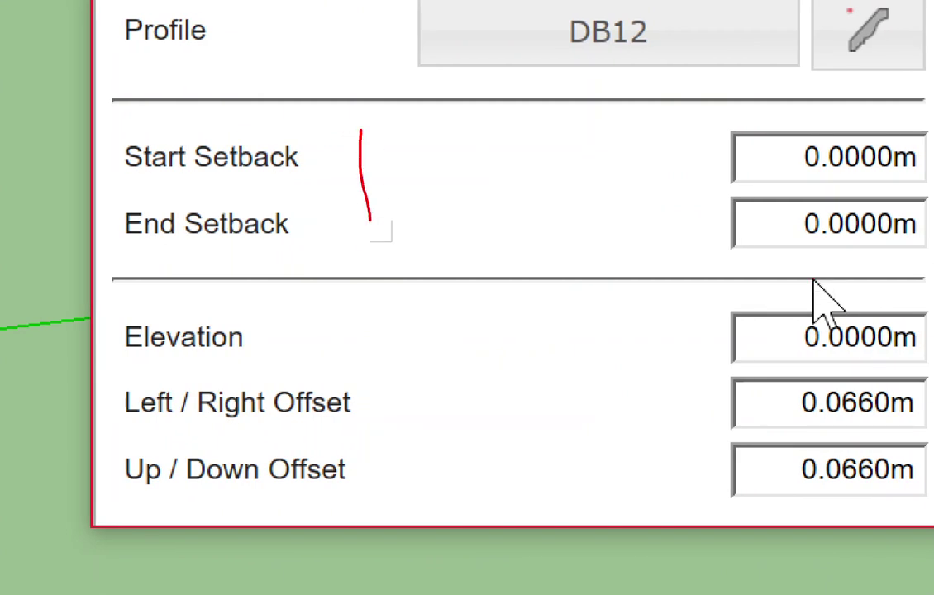
mouse_move(346, 135)
mouse_down()
mouse_move(382, 147)
mouse_move(380, 258)
mouse_move(409, 247)
mouse_move(401, 125)
mouse_move(409, 149)
mouse_up()
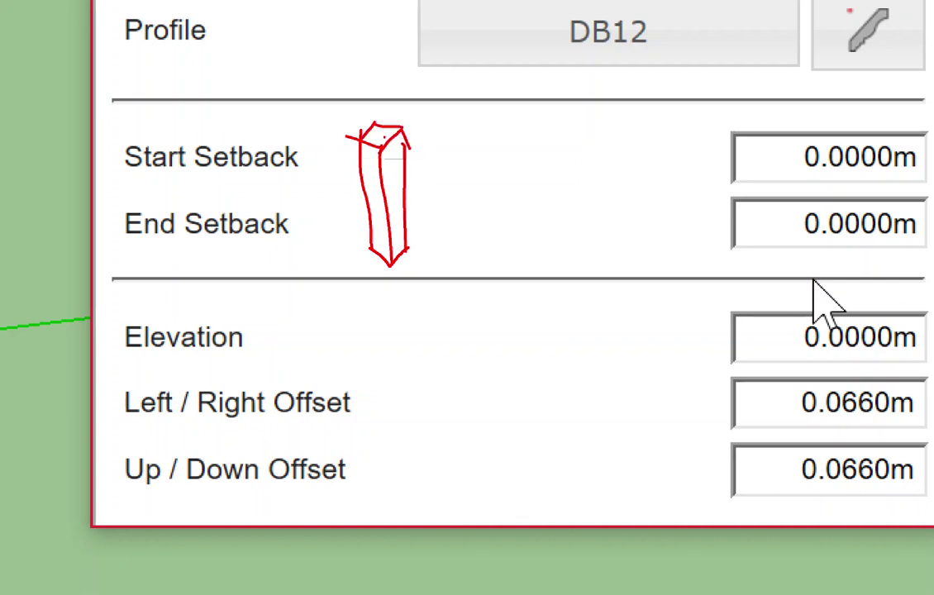
mouse_move(467, 117)
mouse_down()
mouse_move(490, 130)
mouse_move(475, 113)
mouse_up()
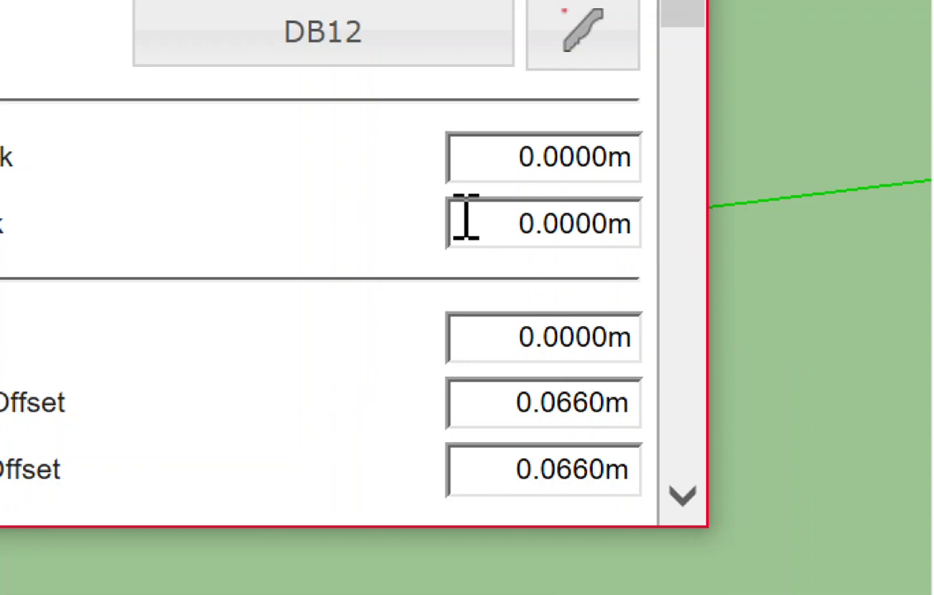
Step: Set แกน1's End Setback to -0.1 and apply, extending its DB12 bar above the column top
double_click(559, 207)
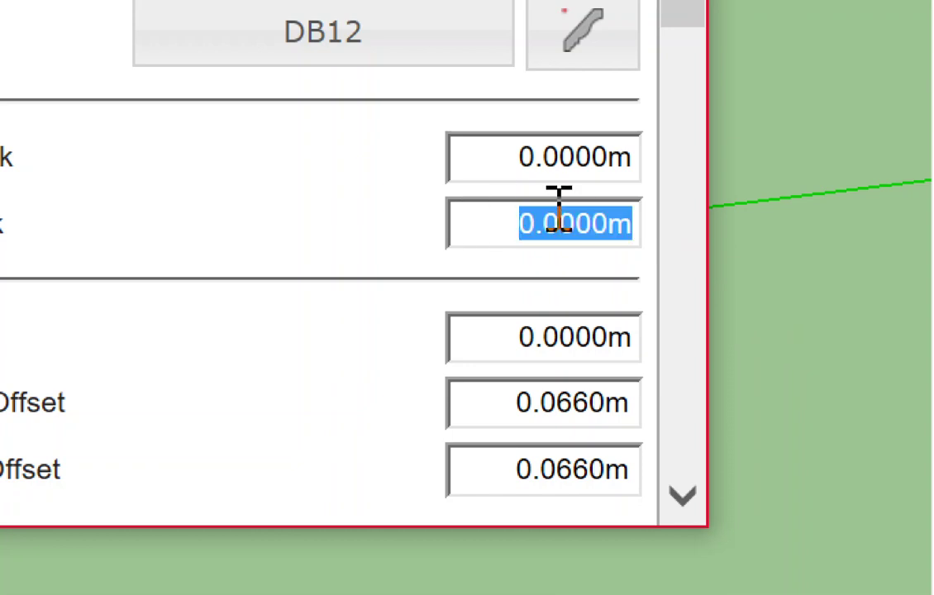
text(-0.1)
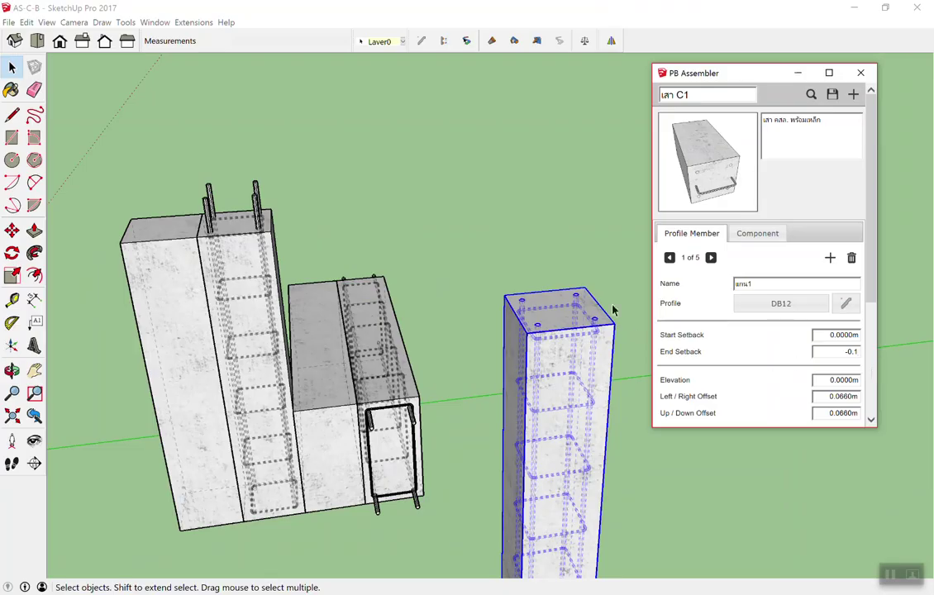
scroll(607, 330, down, 2)
scroll(603, 330, up, 3)
scroll(595, 281, up, 3)
scroll(585, 325, up, 2)
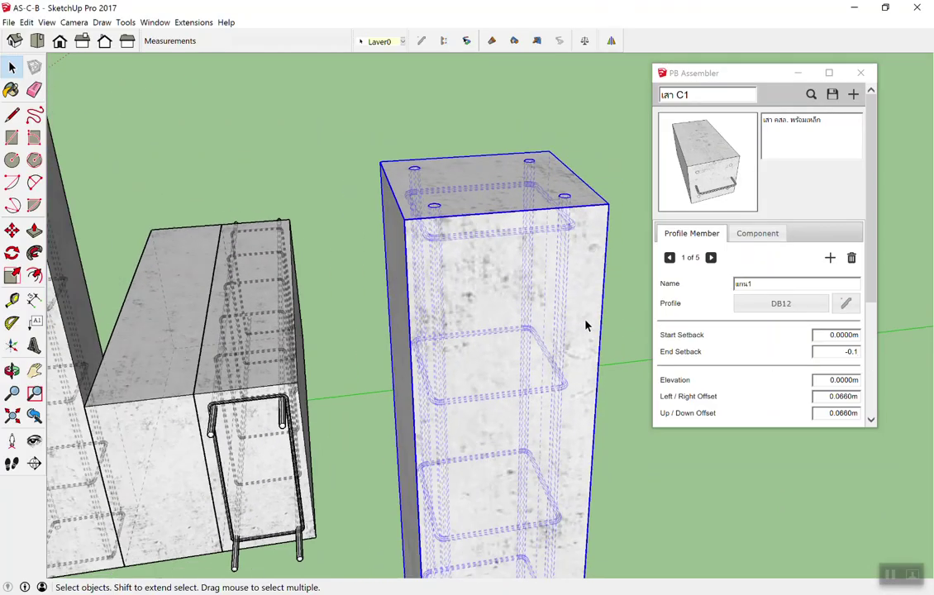
scroll(585, 325, up, 2)
scroll(775, 379, down, 3)
scroll(775, 407, down, 1)
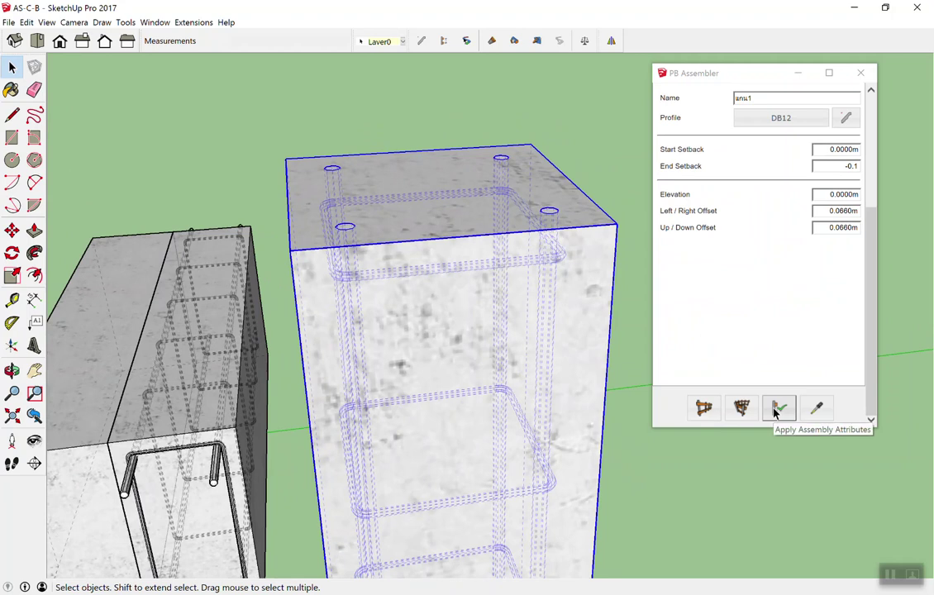
click(776, 409)
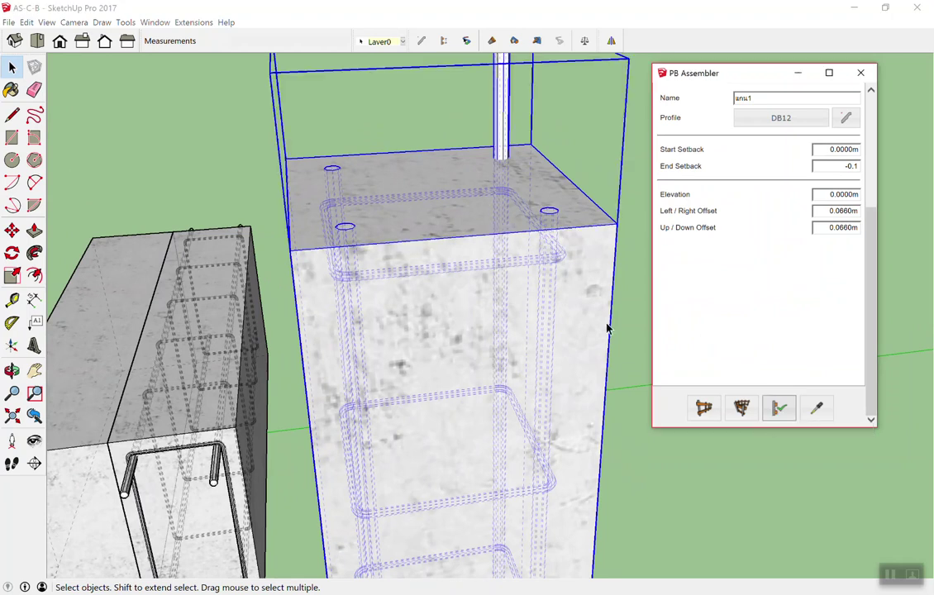
scroll(606, 355, down, 2)
mouse_move(606, 360)
middle_down()
mouse_move(608, 139)
mouse_move(486, 234)
mouse_move(419, 309)
mouse_move(587, 392)
mouse_move(504, 274)
middle_up()
scroll(483, 282, up, 2)
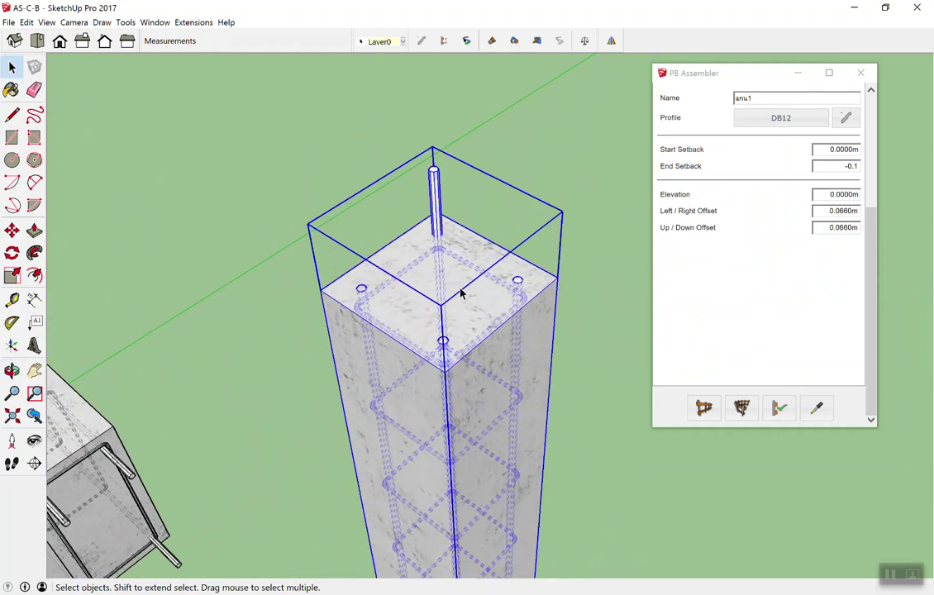
scroll(496, 273, up, 2)
scroll(523, 256, up, 1)
scroll(744, 290, up, 3)
scroll(743, 290, down, 1)
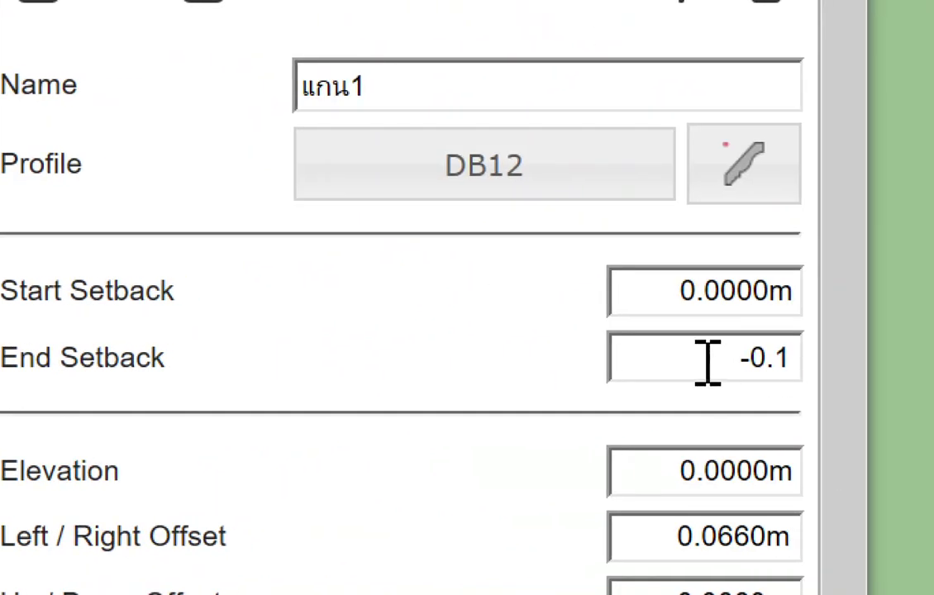
Step: Keep แกน1's End Setback at -0.1 and set the second member's End Setback to -0.1
drag(706, 360, 791, 360)
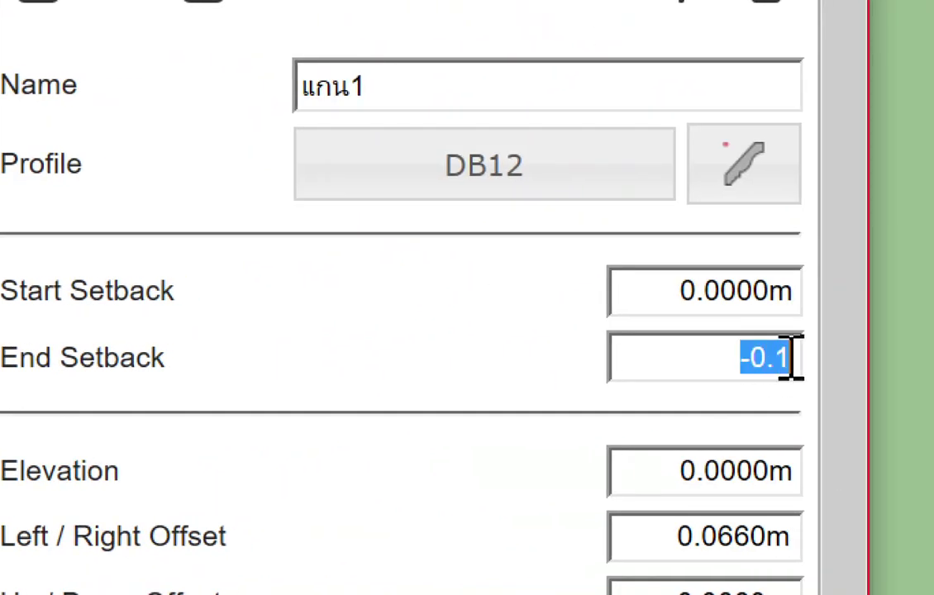
click(707, 367)
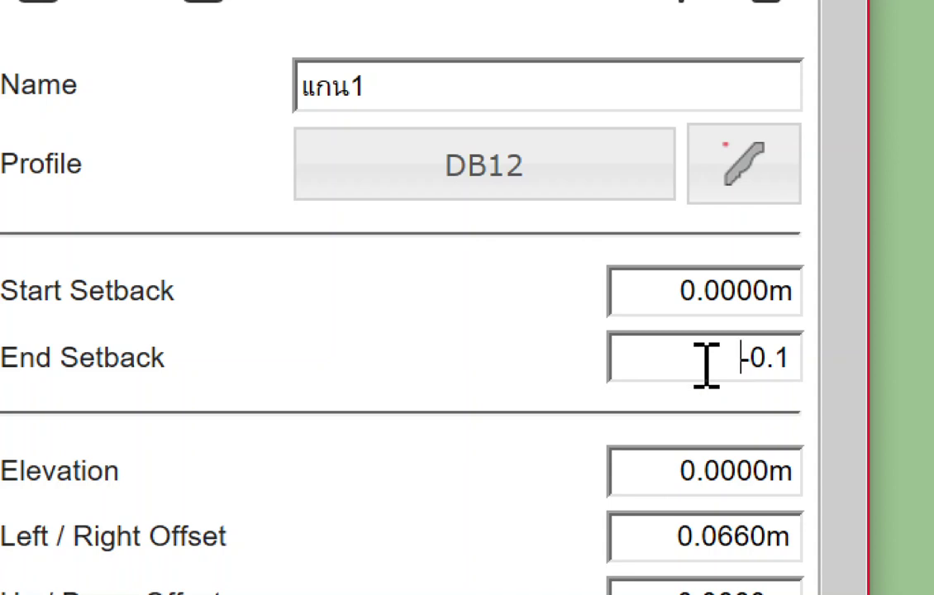
drag(707, 364, 811, 370)
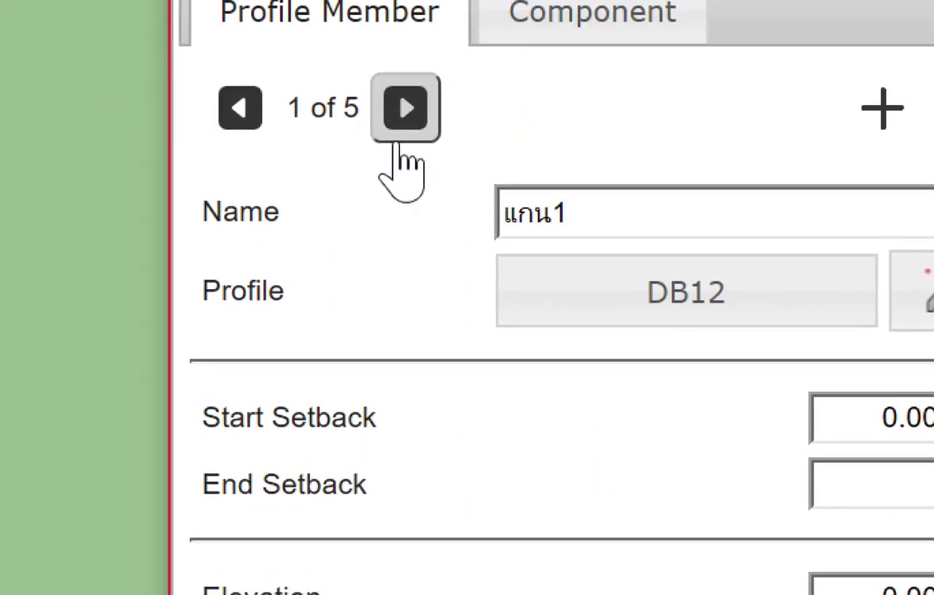
click(408, 112)
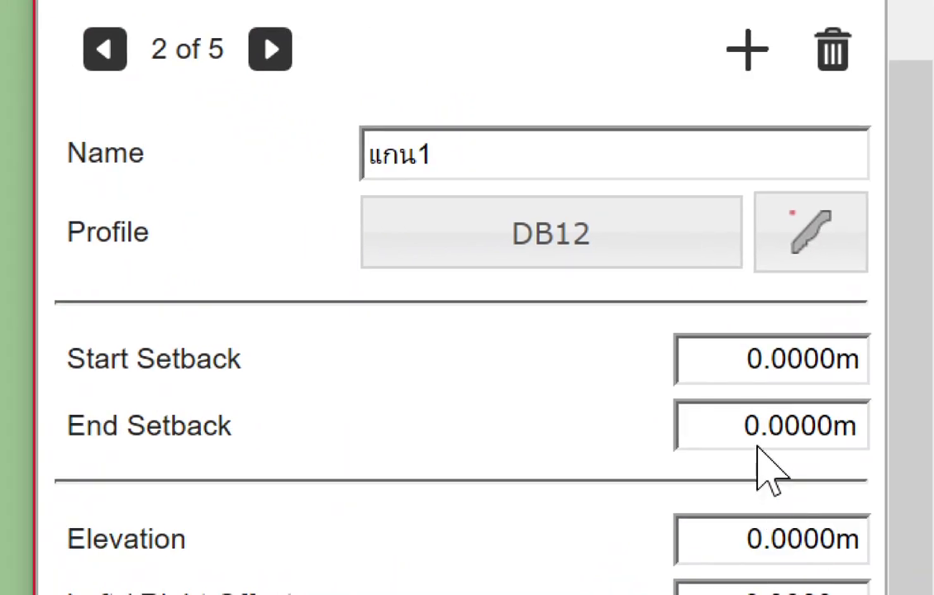
drag(738, 427, 825, 425)
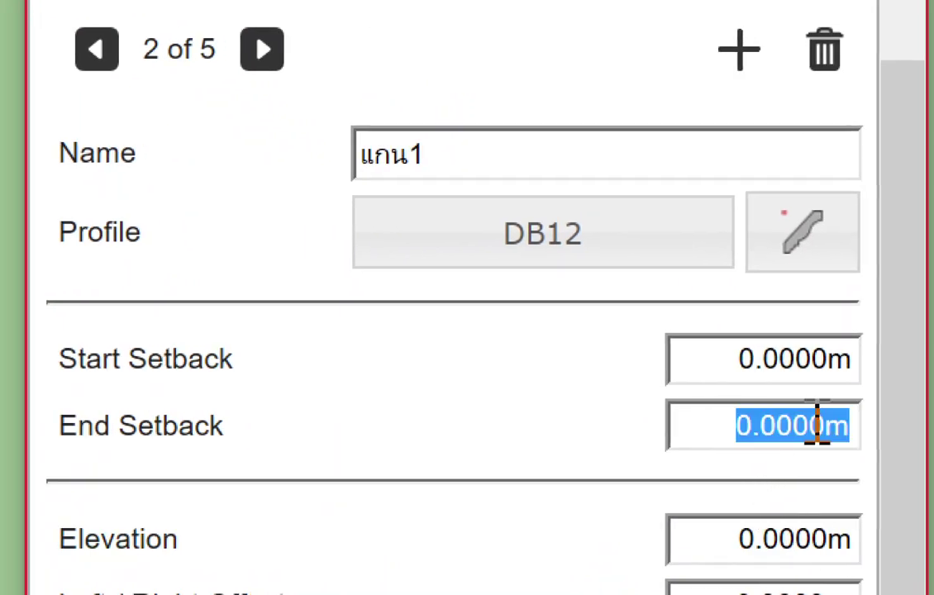
text(-0.1)
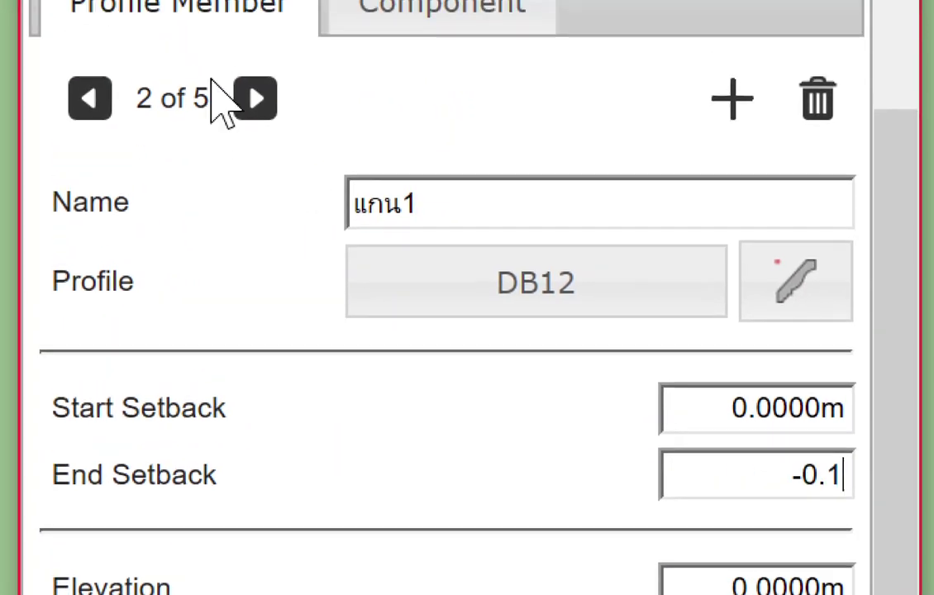
Step: Set End Setback -0.1 on แกน3 and แกน4 and apply to the column
click(249, 103)
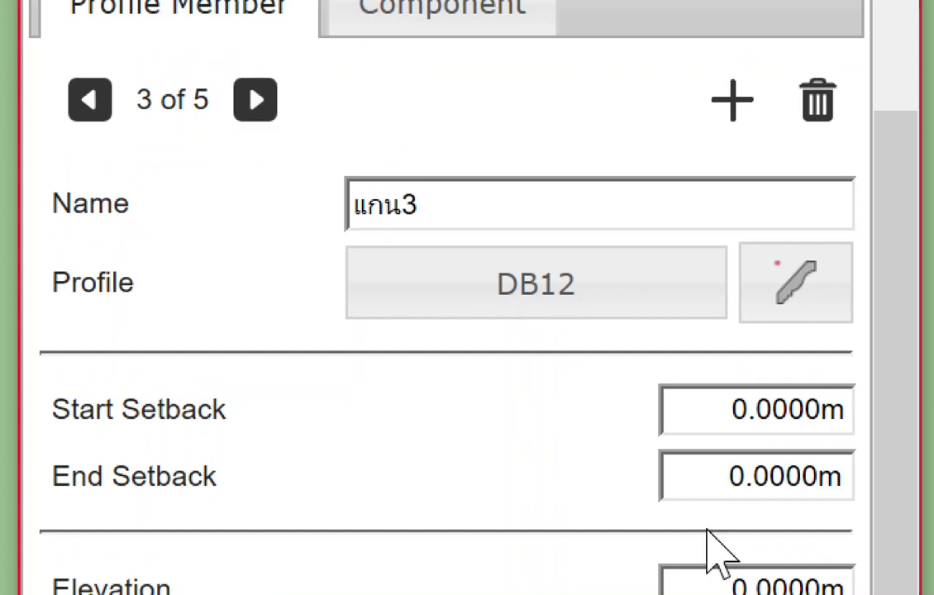
drag(710, 476, 845, 432)
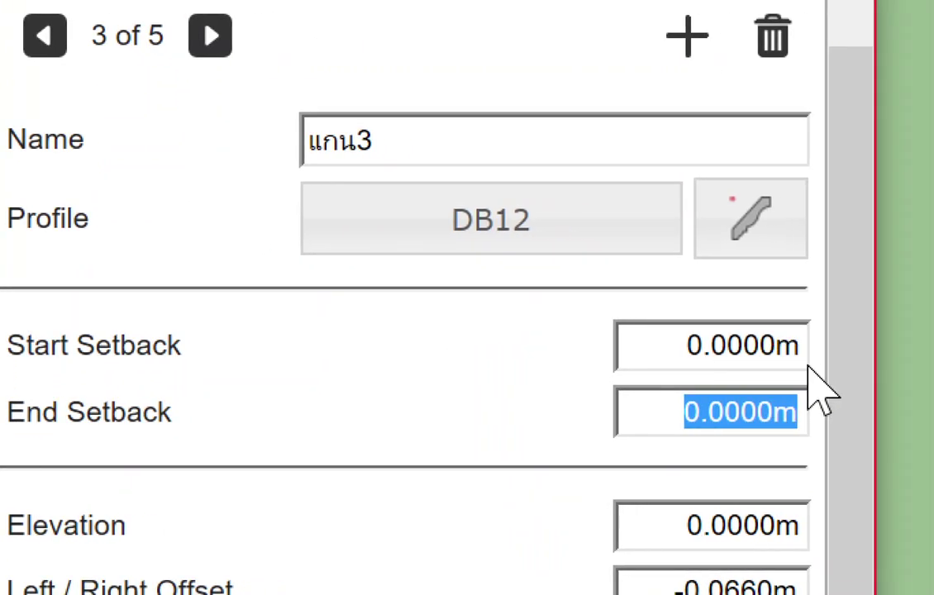
text(-0.1)
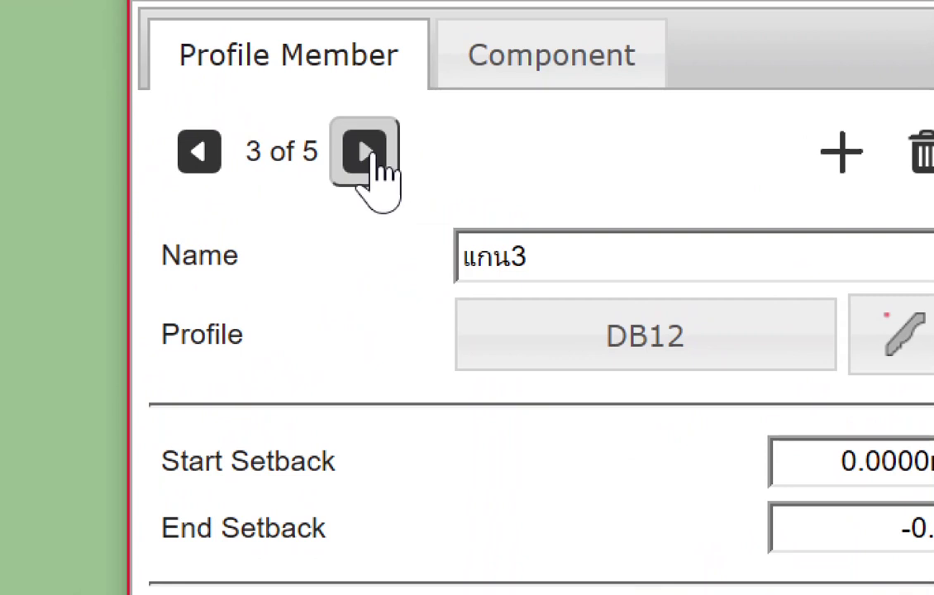
click(374, 157)
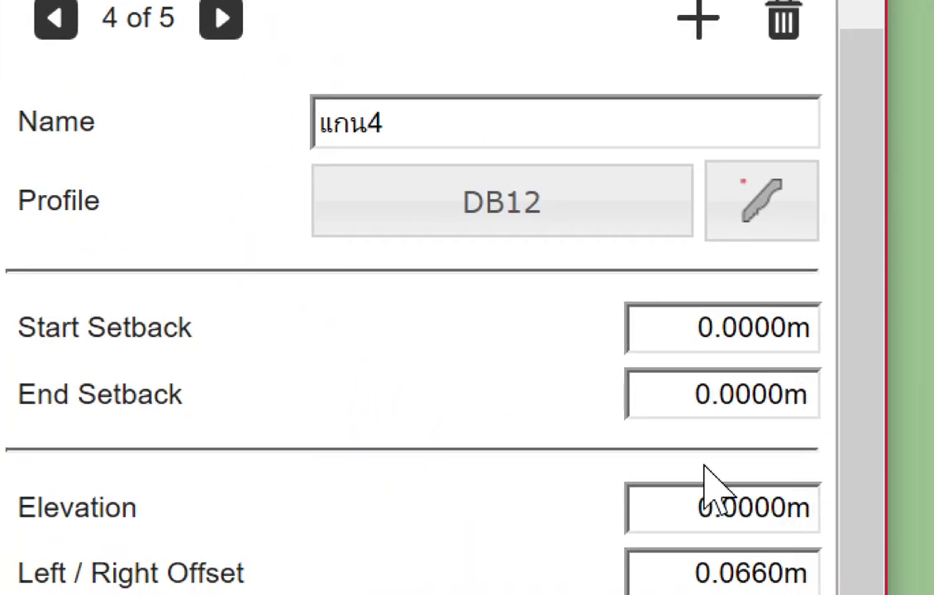
drag(678, 396, 787, 379)
text(-0.1)
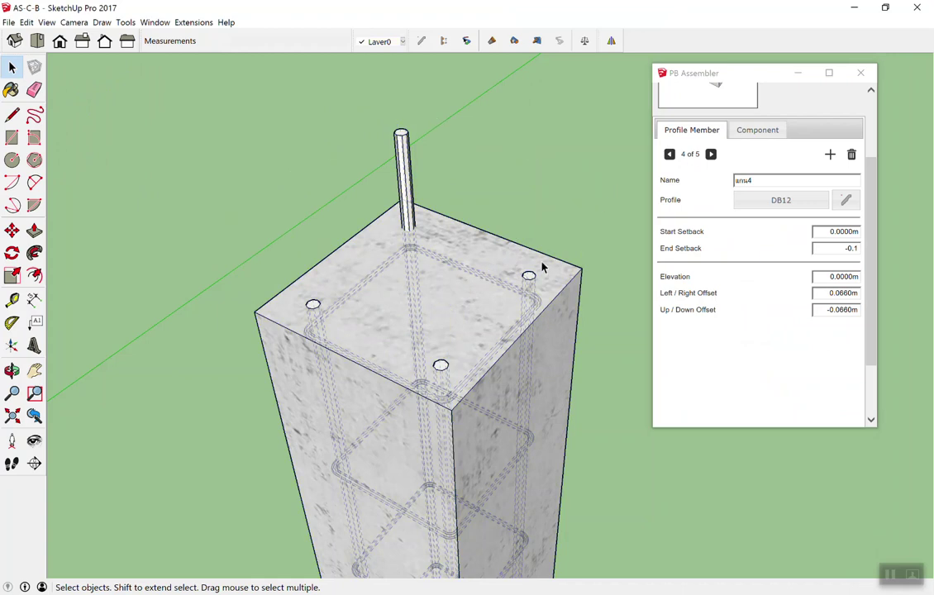
click(537, 266)
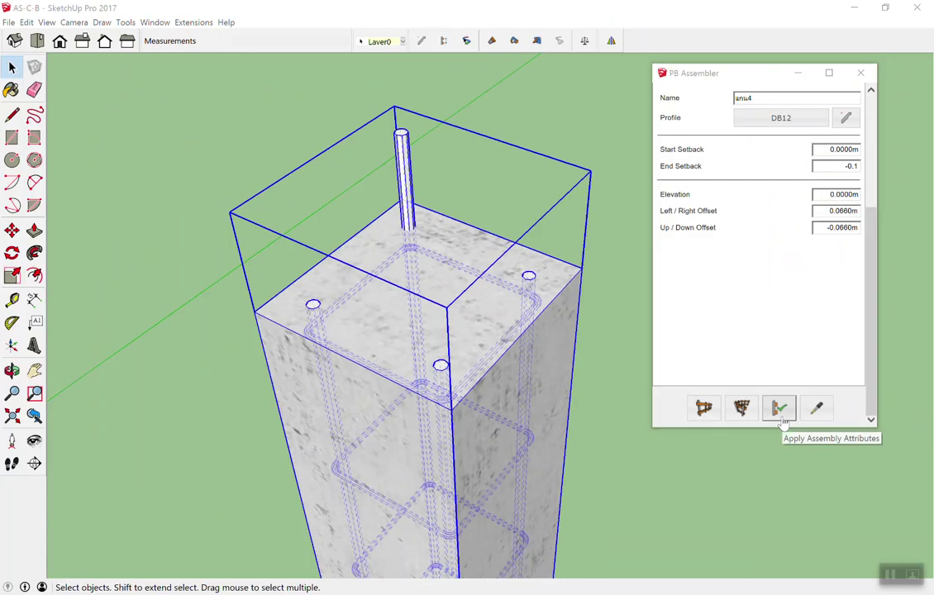
click(781, 410)
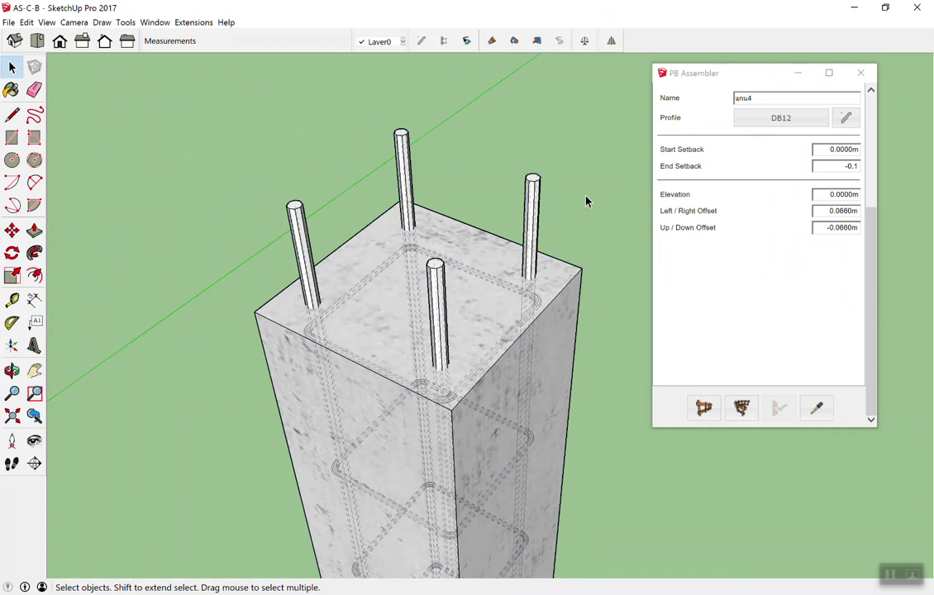
Step: Orbit and zoom around the column top to bring the grey plate into view
scroll(364, 135, down, 3)
scroll(475, 254, down, 3)
scroll(423, 267, down, 2)
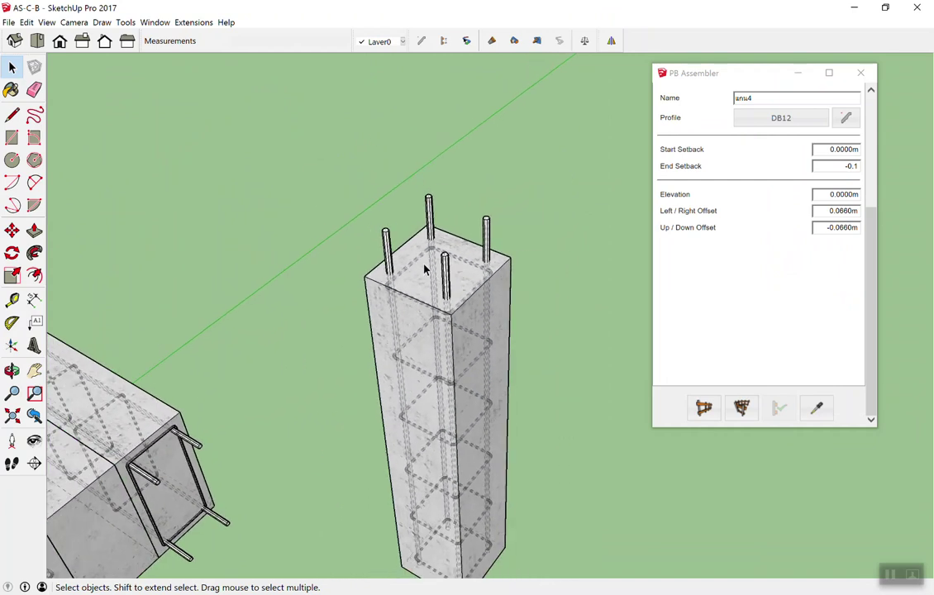
middle_drag(423, 267, 444, 360)
scroll(418, 327, up, 2)
scroll(462, 265, up, 2)
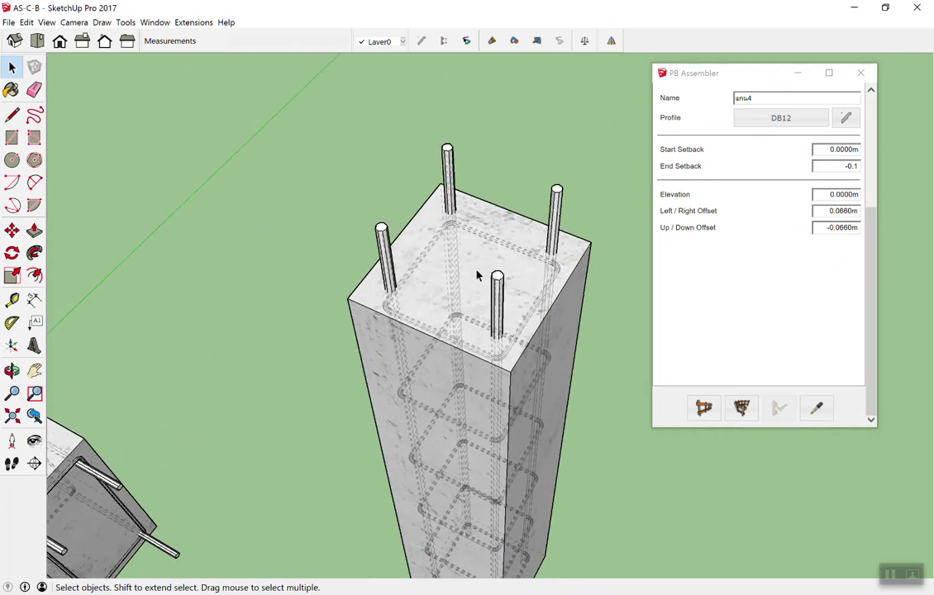
scroll(496, 323, down, 2)
scroll(488, 298, up, 3)
scroll(462, 215, up, 2)
scroll(466, 248, down, 3)
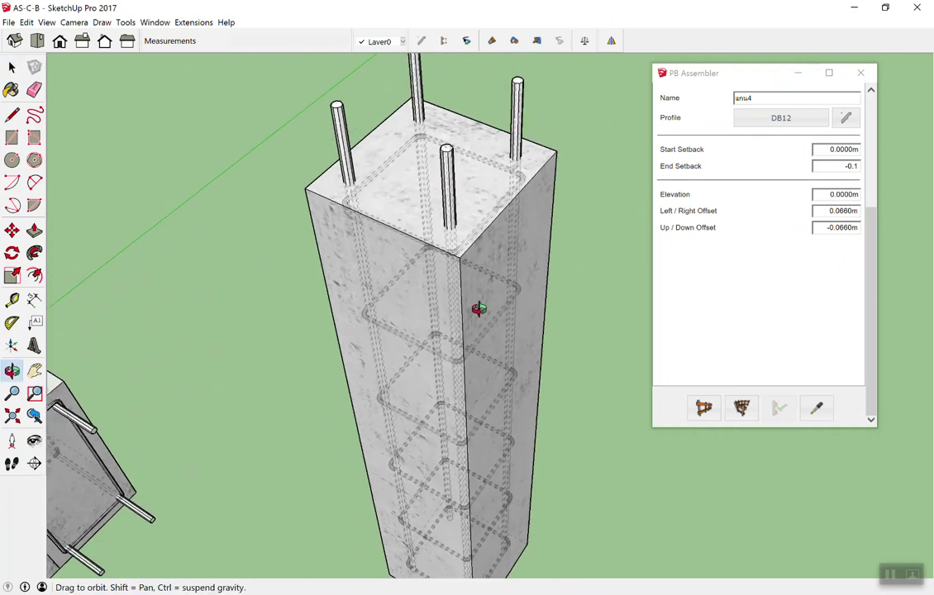
scroll(484, 174, up, 2)
scroll(466, 195, down, 2)
scroll(462, 199, down, 1)
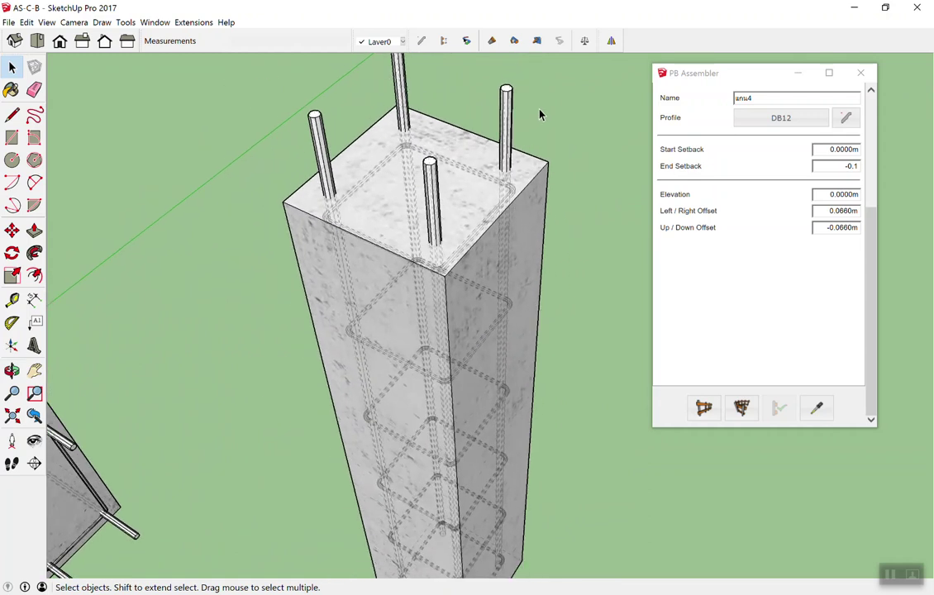
scroll(460, 161, up, 2)
scroll(450, 164, up, 2)
scroll(446, 167, down, 1)
scroll(440, 171, down, 2)
mouse_move(424, 198)
middle_down()
mouse_move(362, 41)
mouse_move(385, 148)
middle_up()
scroll(376, 169, down, 2)
scroll(376, 198, down, 2)
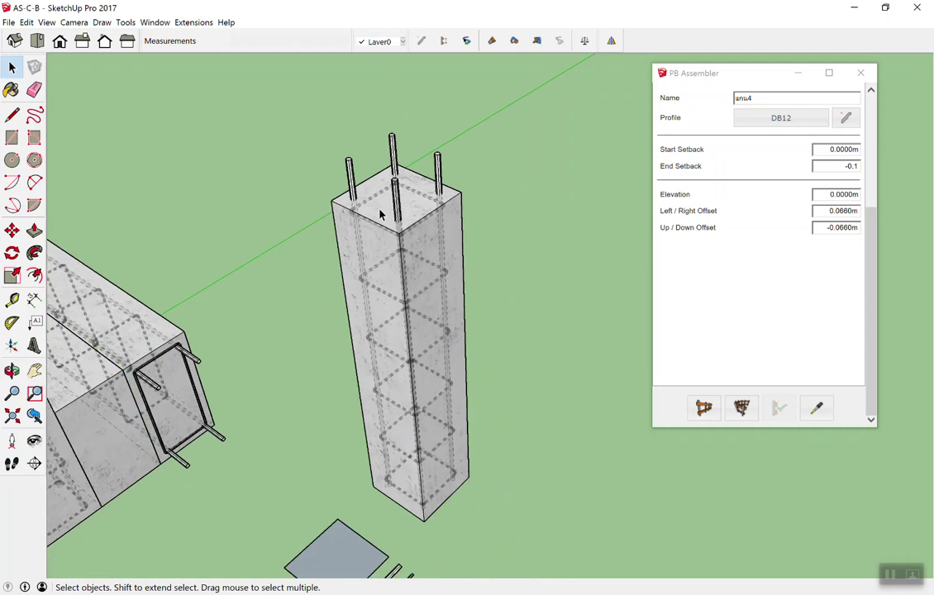
scroll(396, 239, down, 2)
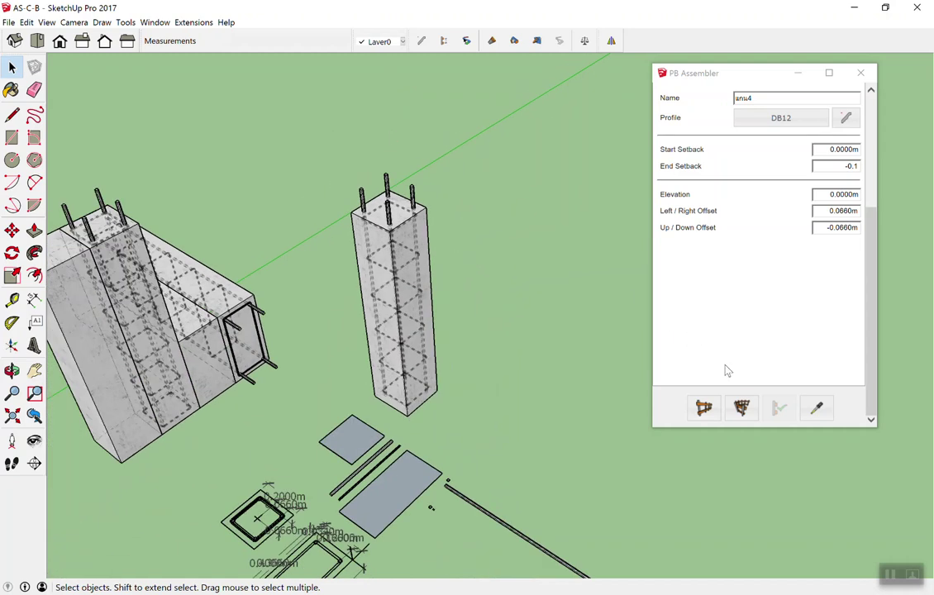
scroll(757, 256, up, 2)
scroll(757, 248, down, 2)
scroll(49, 476, down, 2)
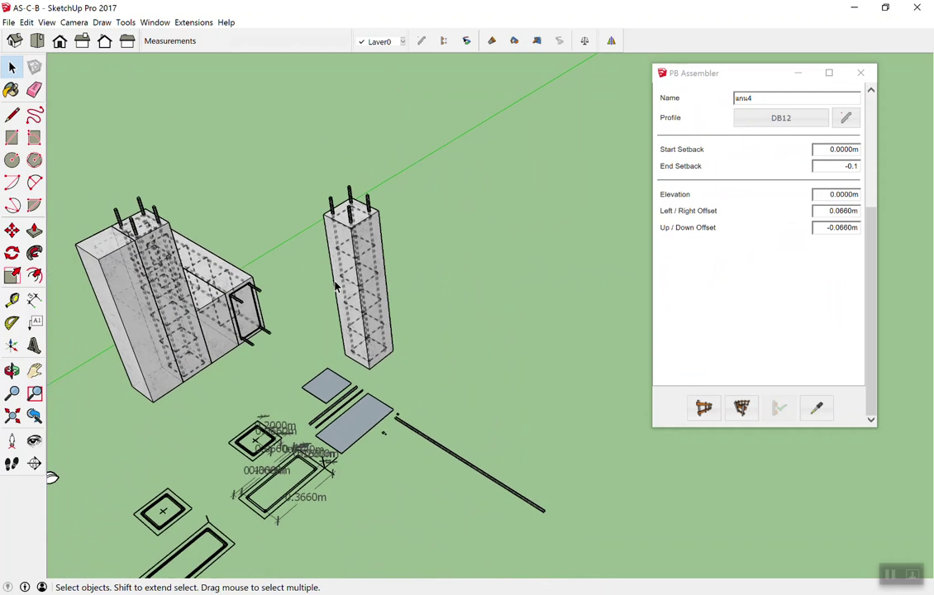
scroll(292, 404, up, 2)
scroll(327, 405, up, 3)
scroll(363, 339, up, 3)
Step: Delete the grey plate's face so only its outline edges remain
click(363, 340)
key(Delete)
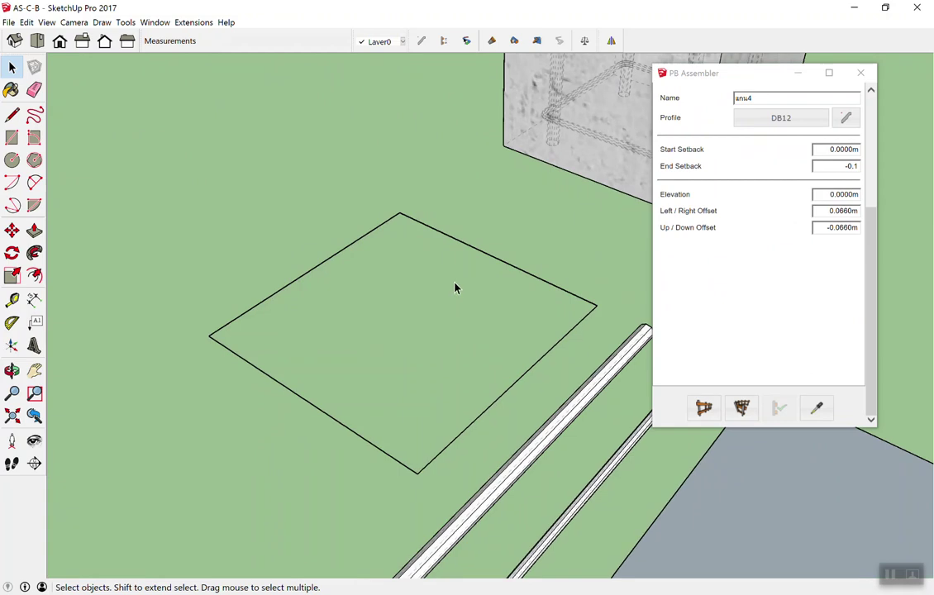
scroll(462, 165, down, 3)
scroll(534, 141, down, 3)
scroll(367, 278, down, 3)
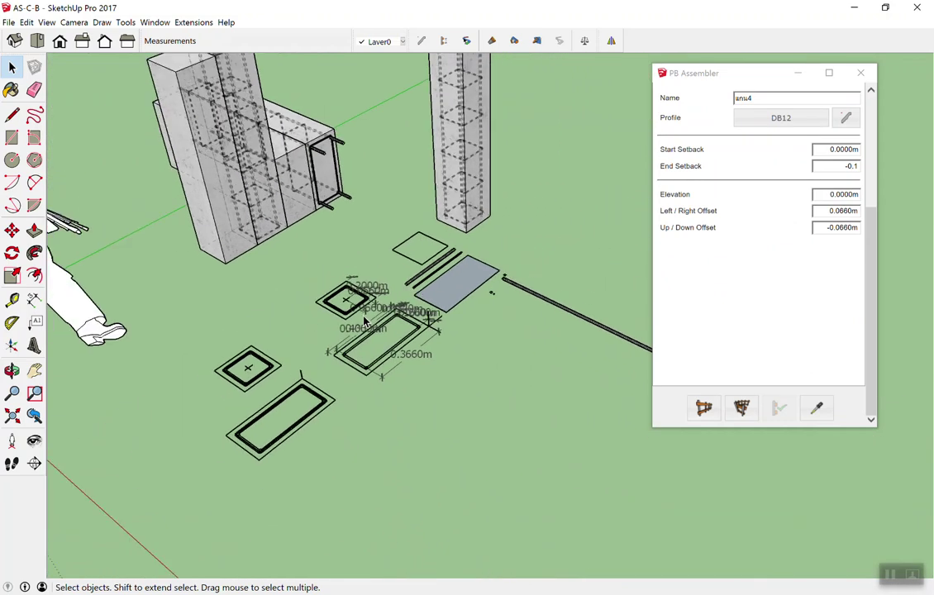
scroll(367, 281, down, 2)
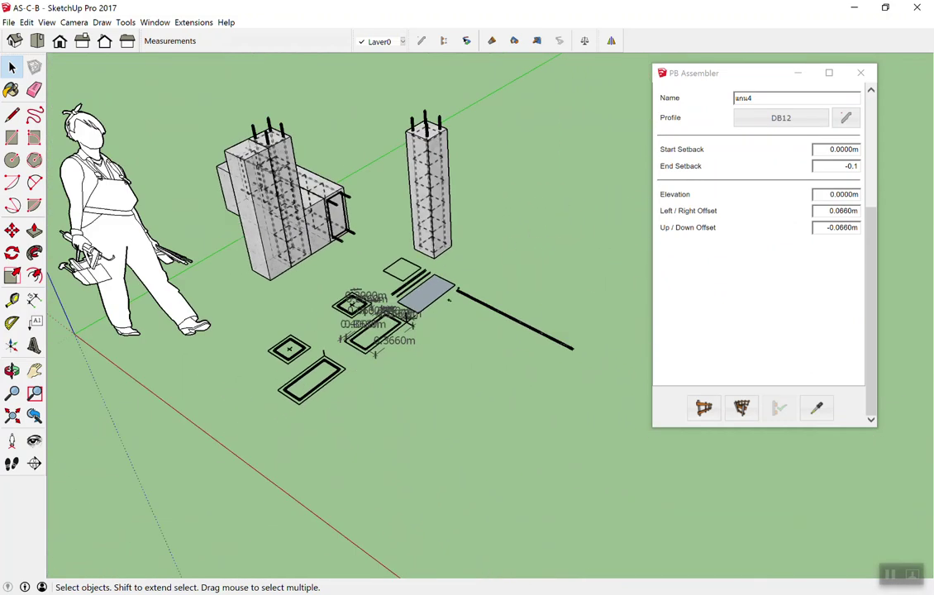
Step: Close PB Assembler without saving the current assembly, then reopen it
click(860, 73)
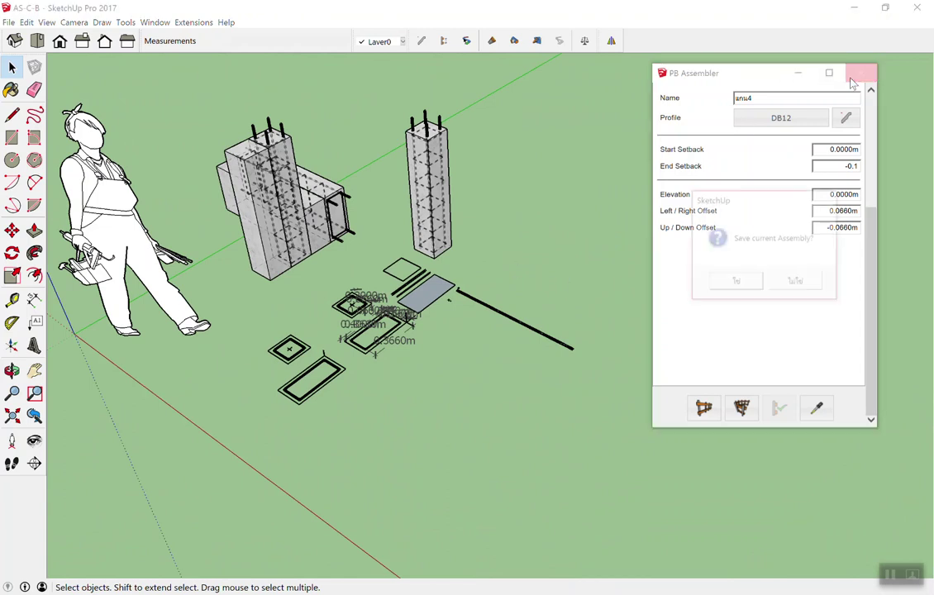
click(797, 284)
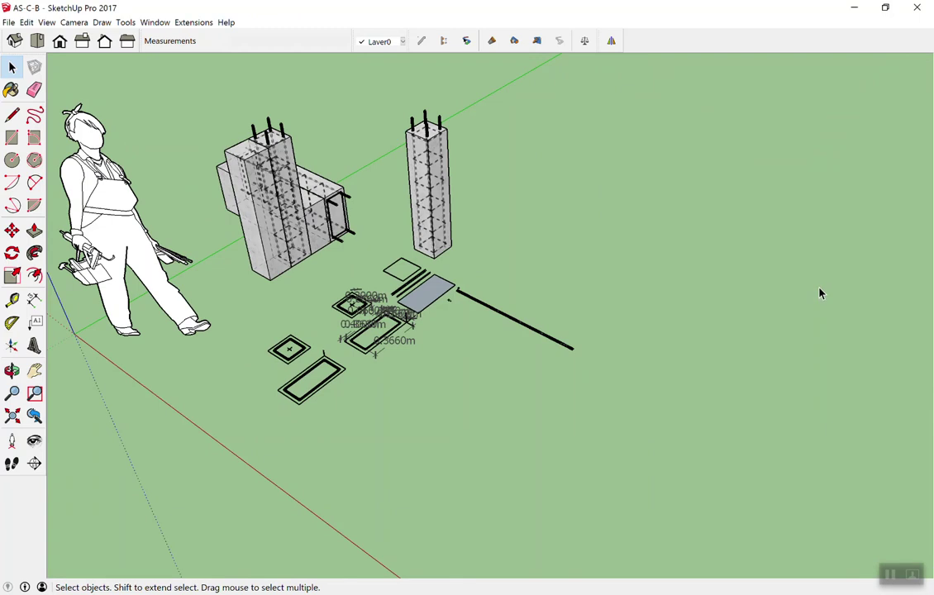
click(444, 41)
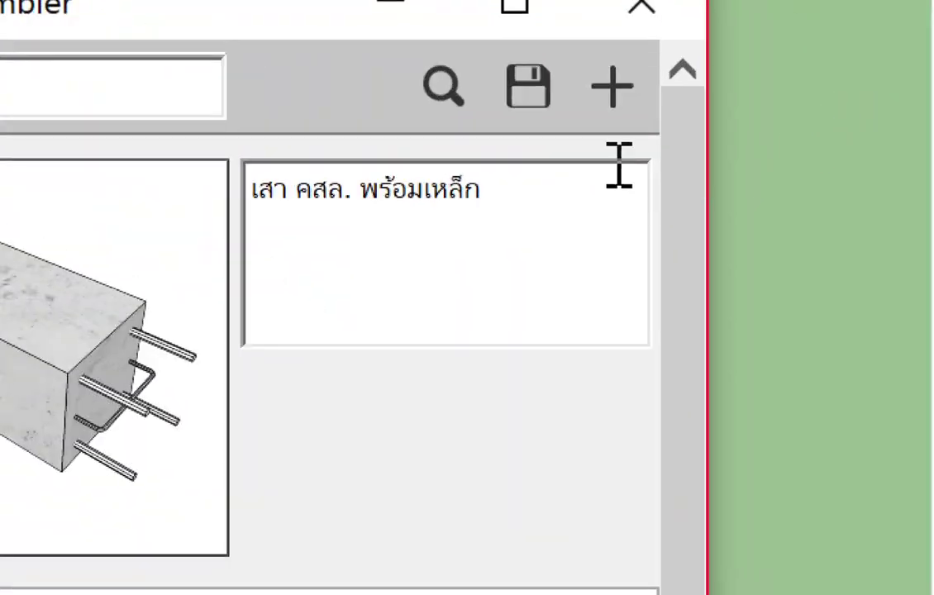
Step: Start saving the assembly and browse to Work Shop > Profile Assembler
click(539, 113)
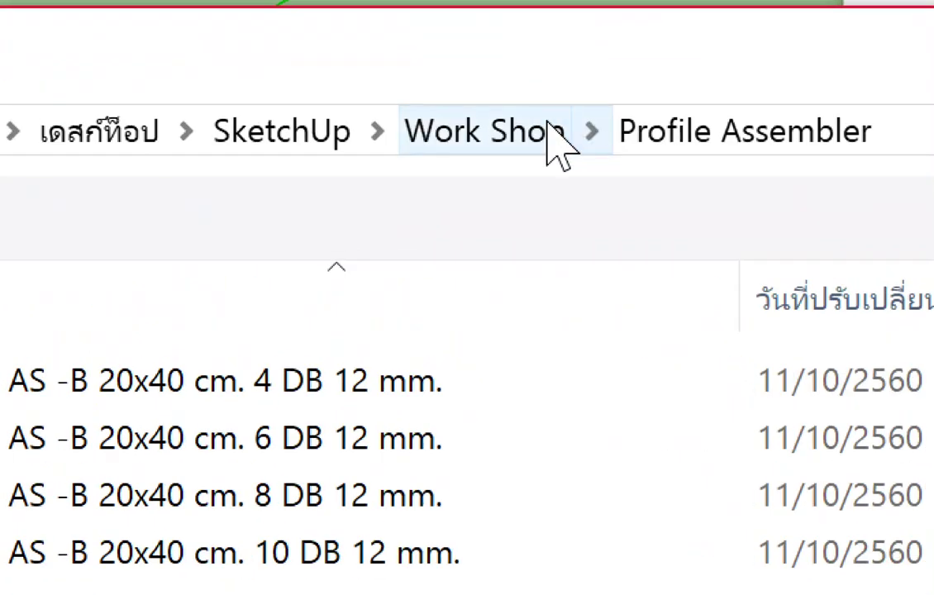
click(549, 136)
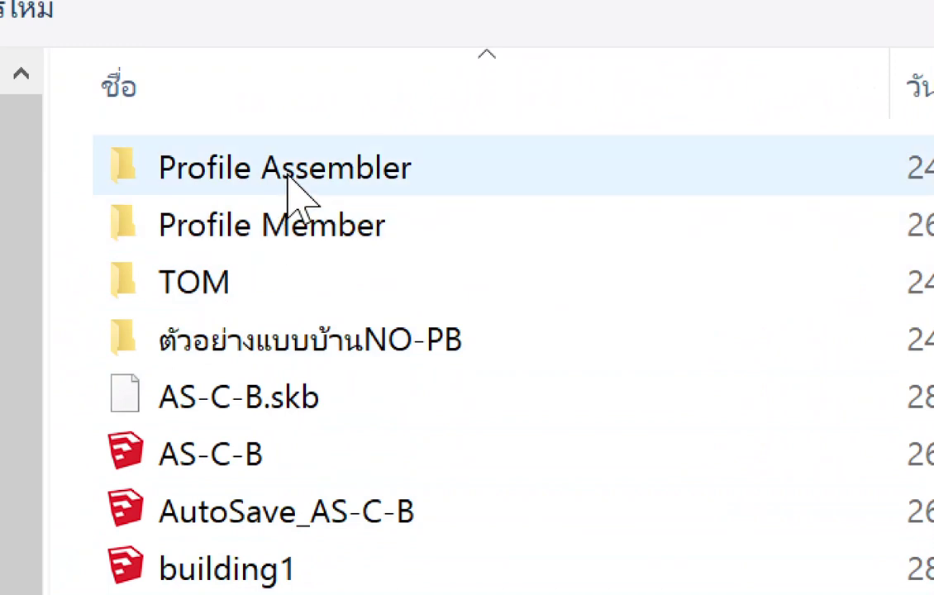
click(287, 181)
click(286, 184)
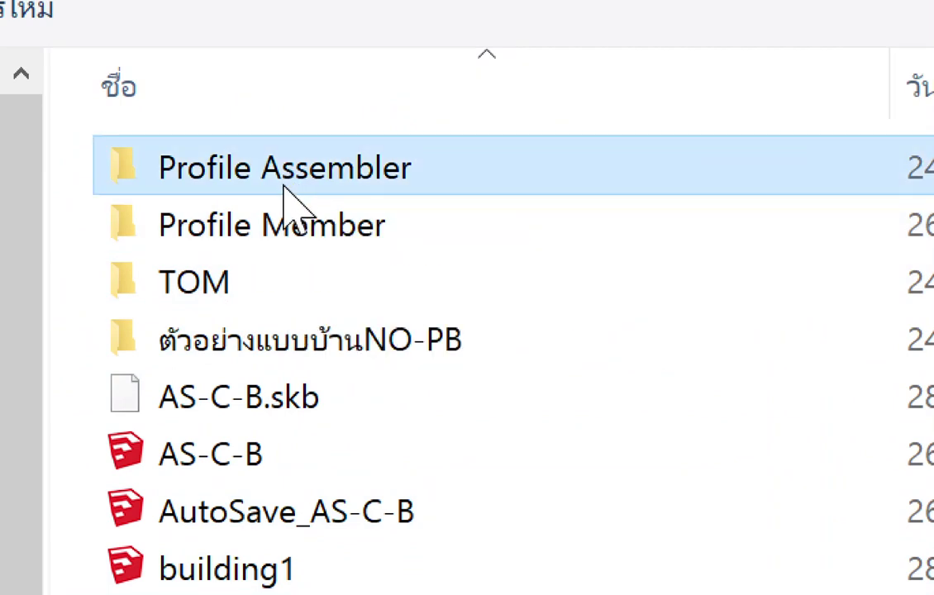
click(512, 161)
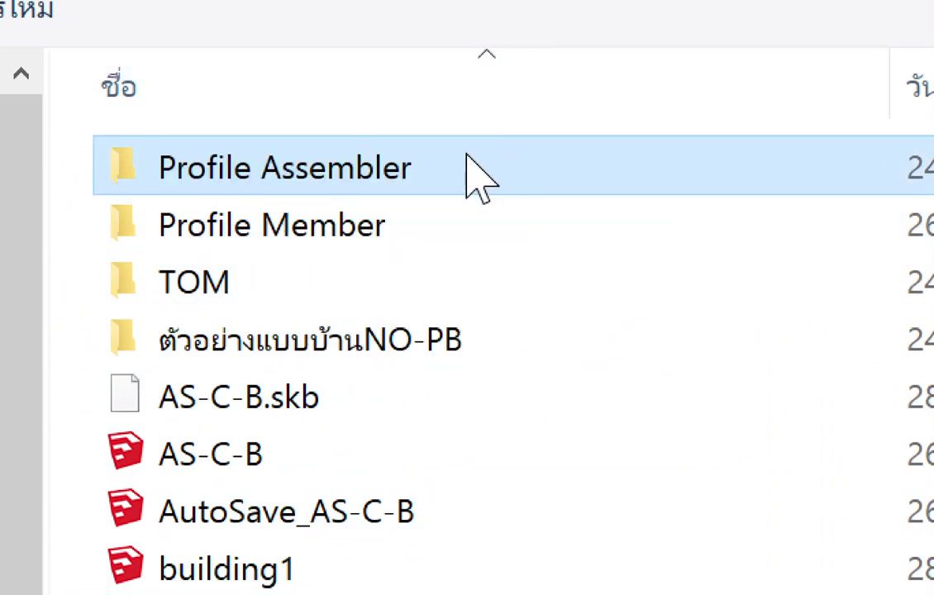
double_click(476, 169)
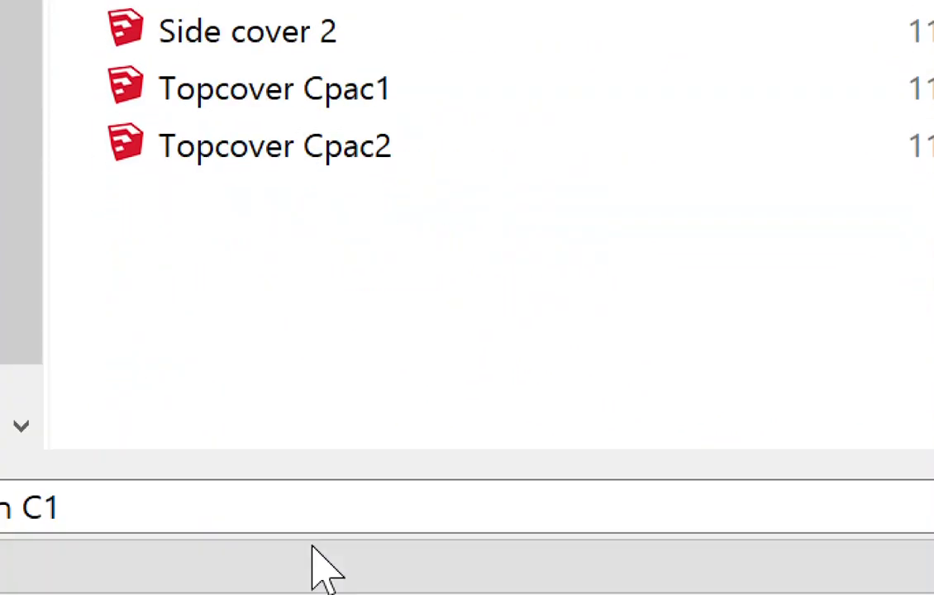
Step: Name the assembly file AC-C2 and save it
drag(444, 388, 334, 389)
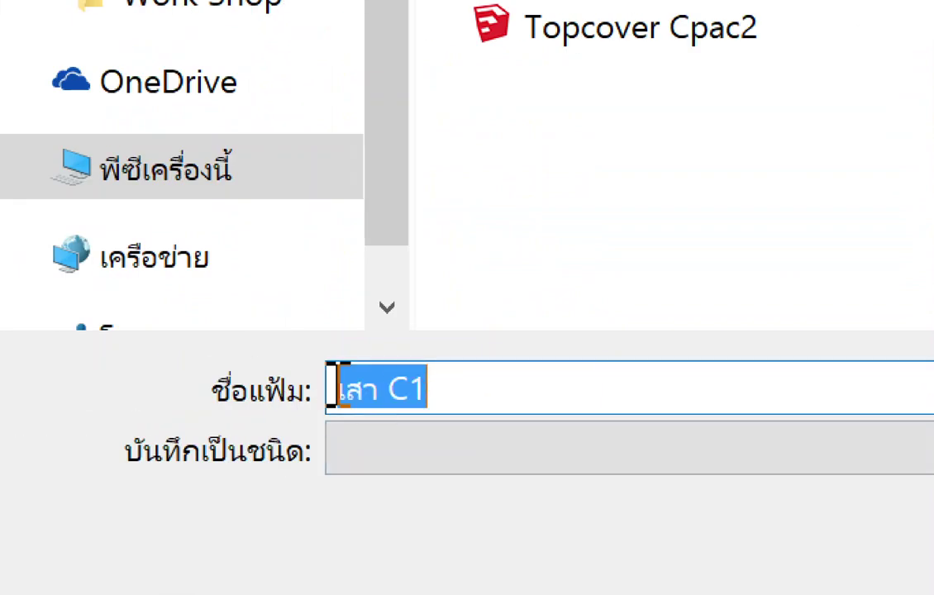
text(AC)
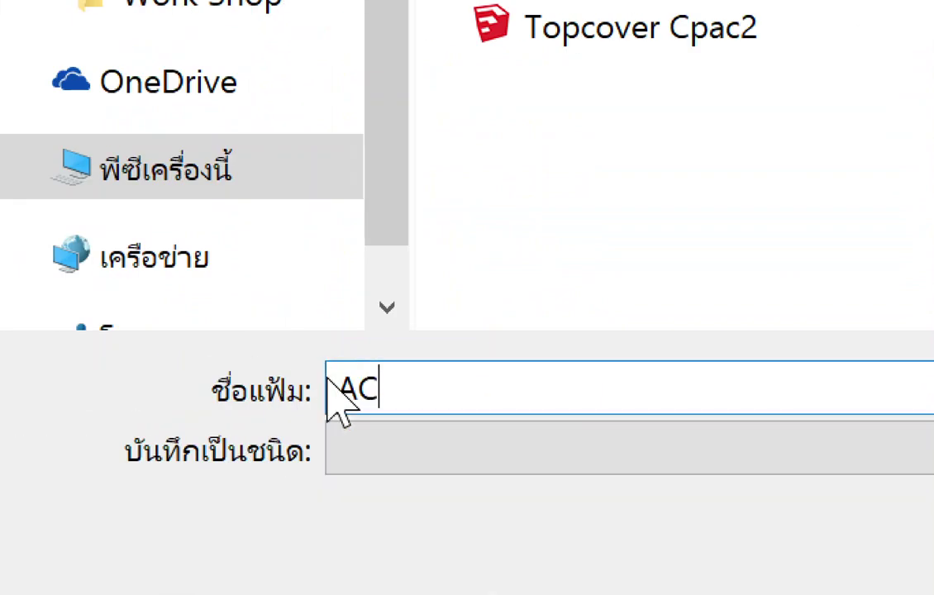
text(-c4)
key(BackSpace)
key(BackSpace)
text(C)
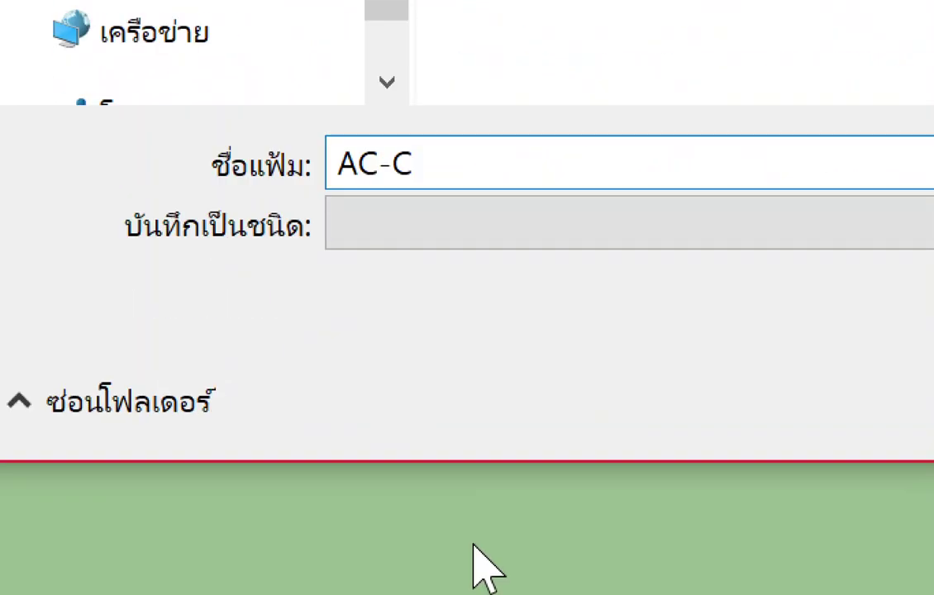
text(2)
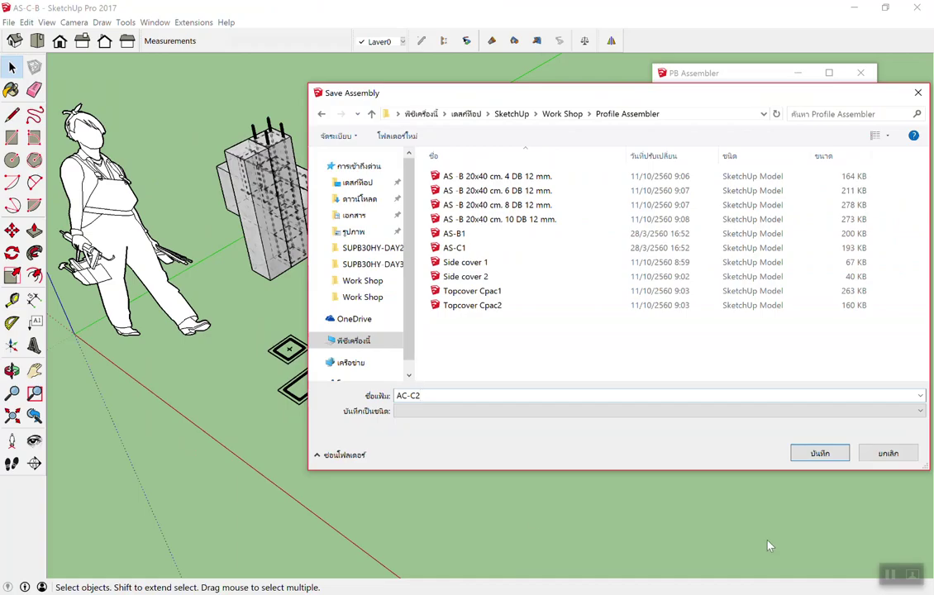
click(829, 459)
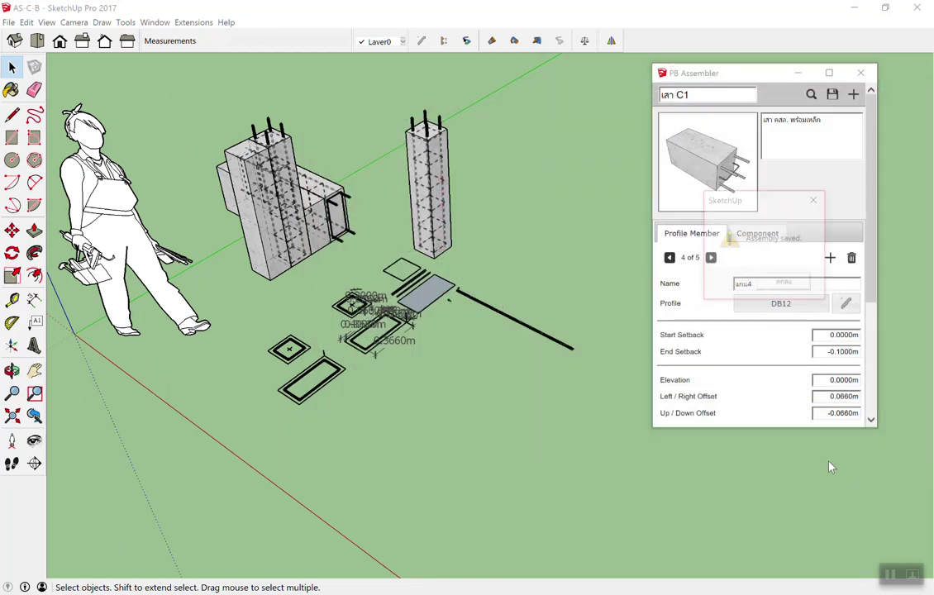
Step: Dismiss the save confirmation and set the Assembly Browser library to Desktop > SketchUp > Work Shop > Profile Assembler
click(788, 286)
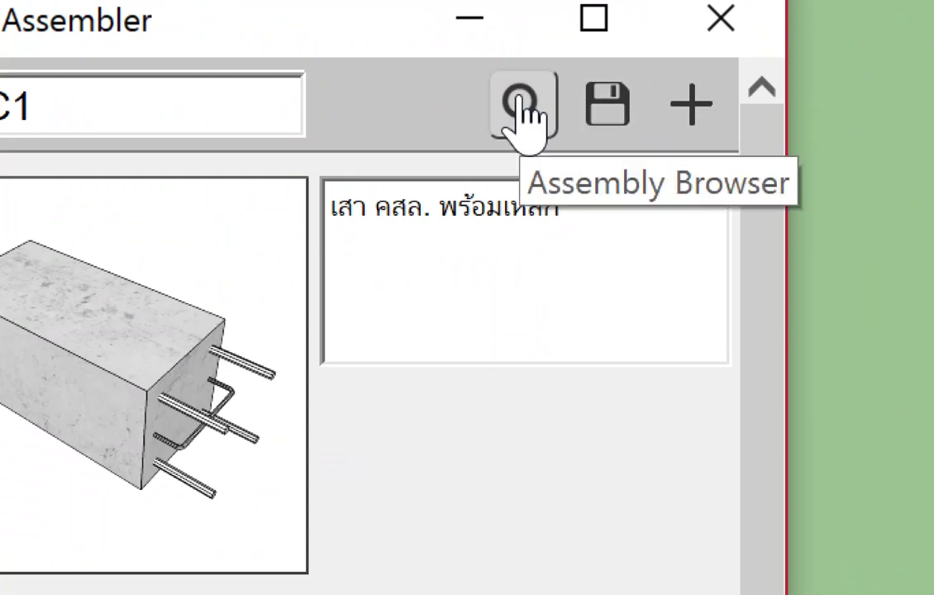
click(520, 103)
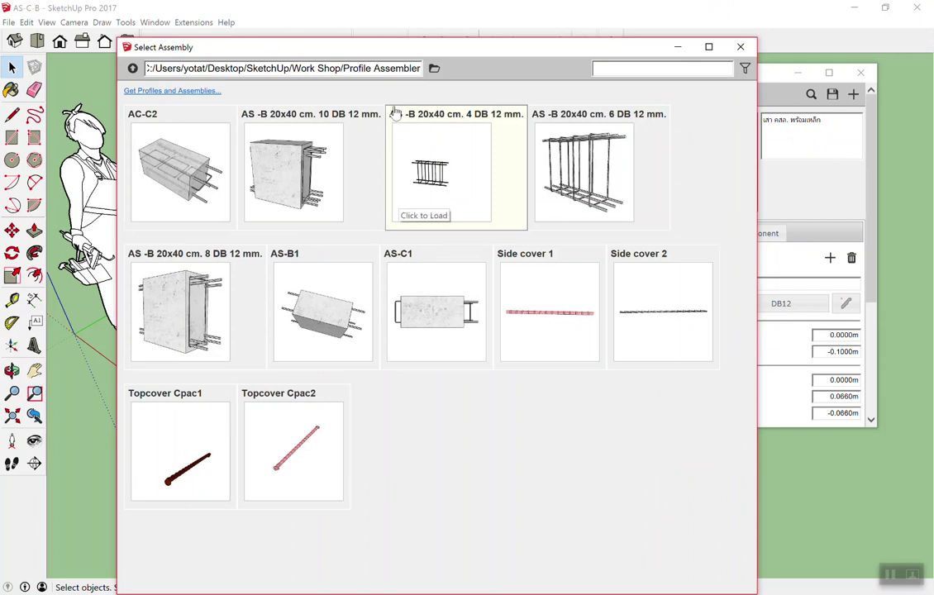
click(434, 69)
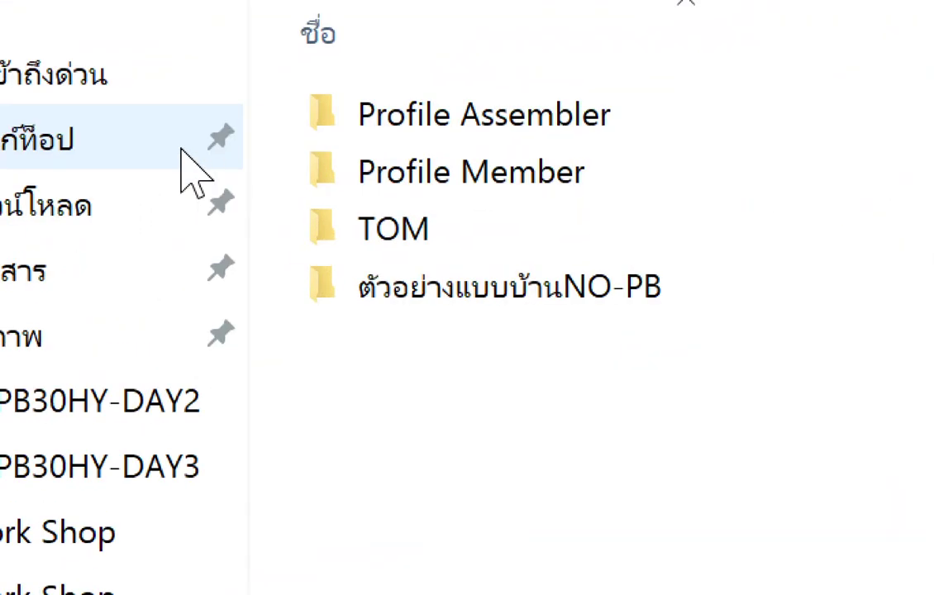
click(143, 153)
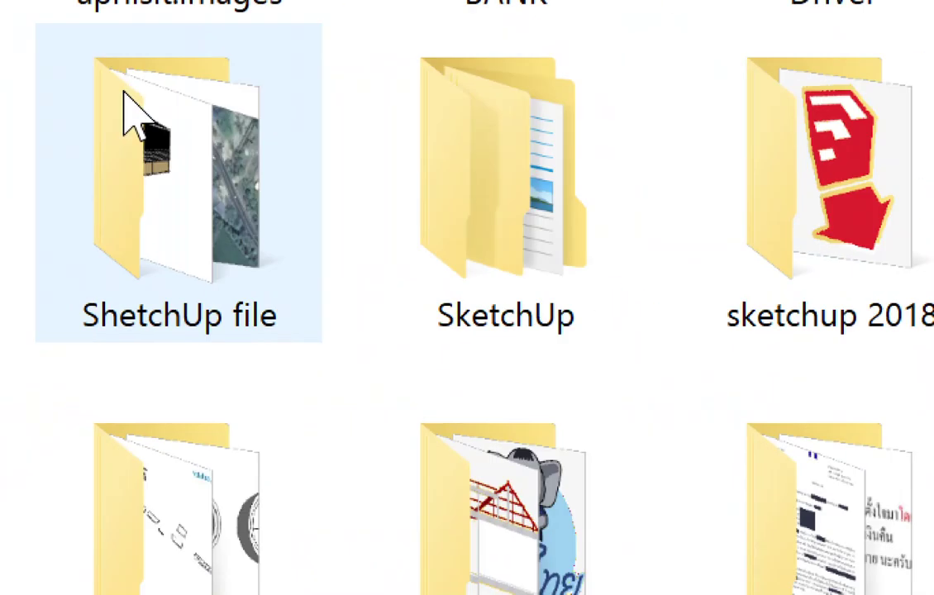
double_click(444, 184)
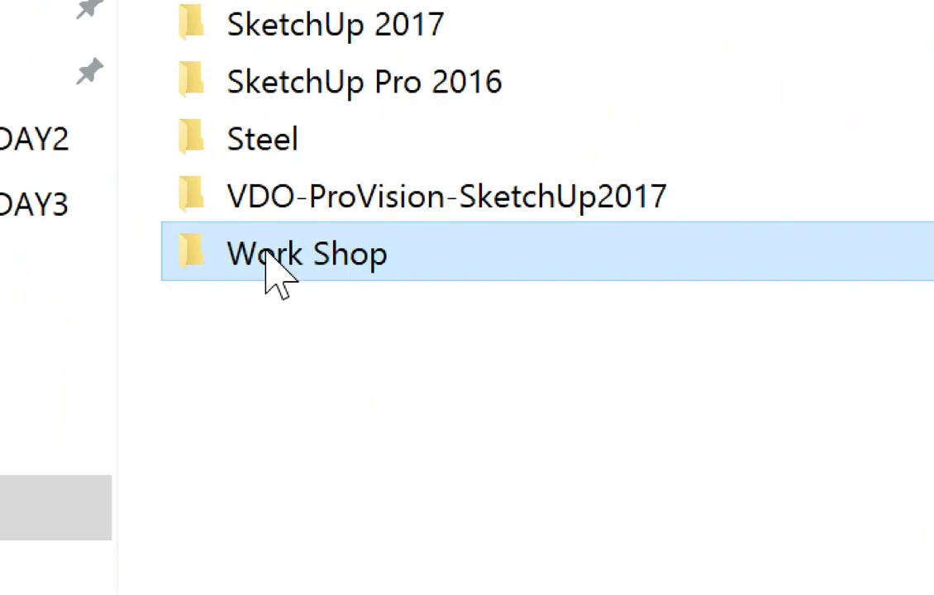
double_click(423, 195)
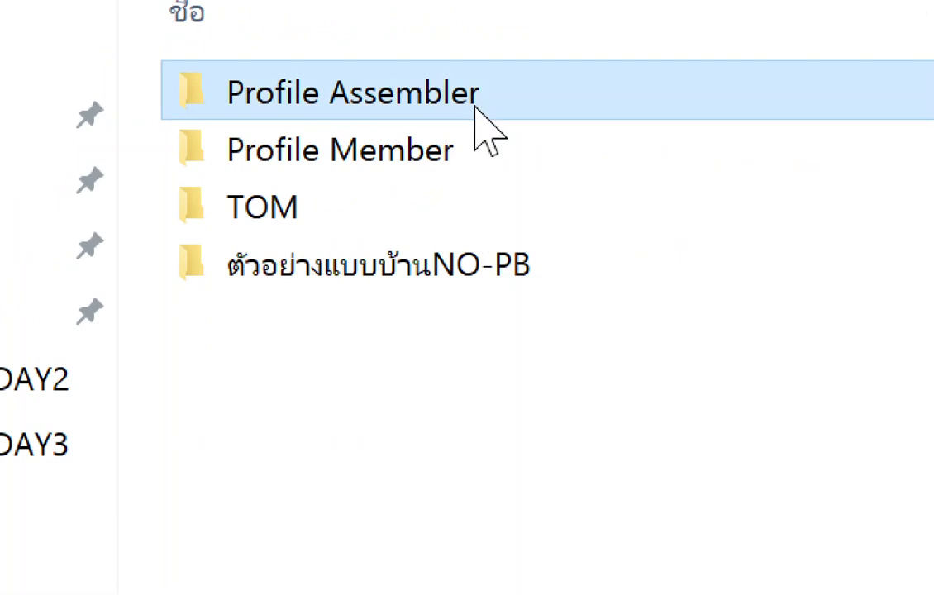
double_click(477, 112)
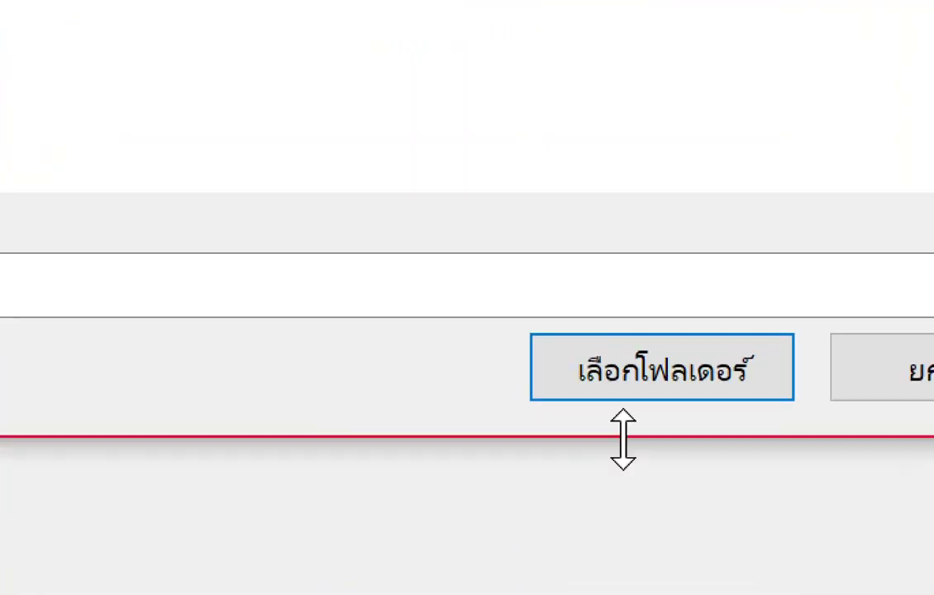
click(652, 395)
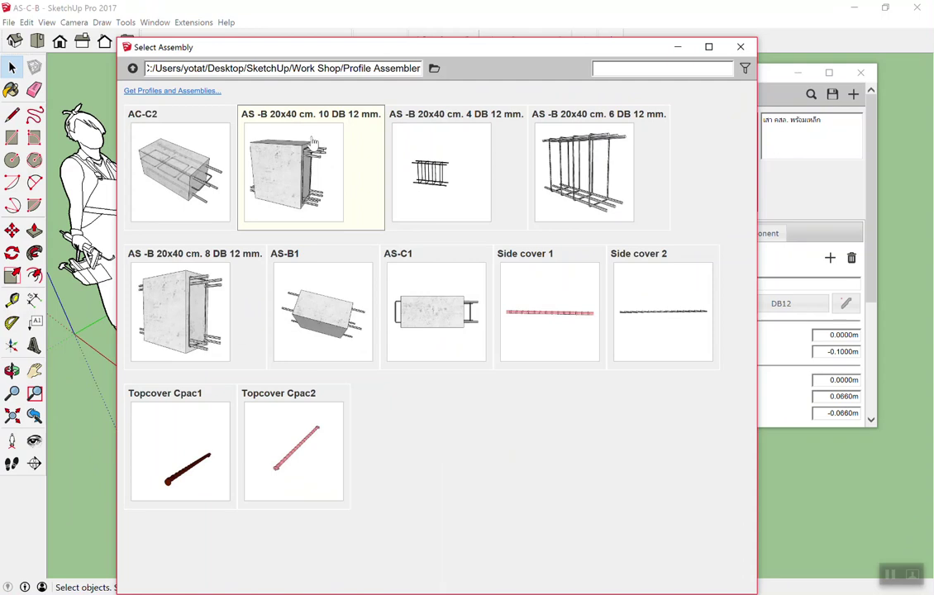
Step: Load the AS -B 20x40 cm. 10 DB 12 mm. assembly and build the first beam between two points
click(314, 145)
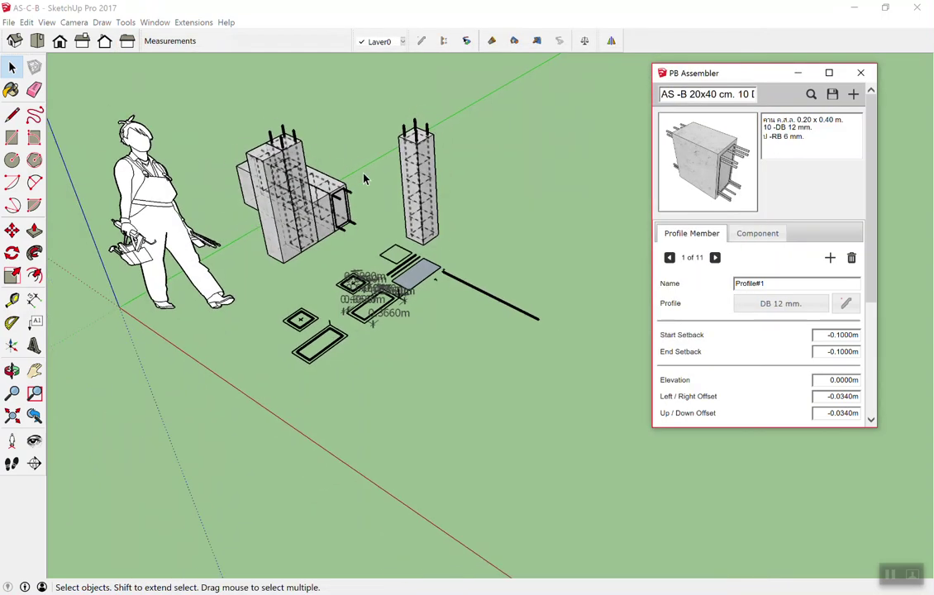
scroll(364, 178, down, 3)
scroll(454, 231, down, 2)
scroll(726, 463, up, 2)
scroll(759, 404, down, 3)
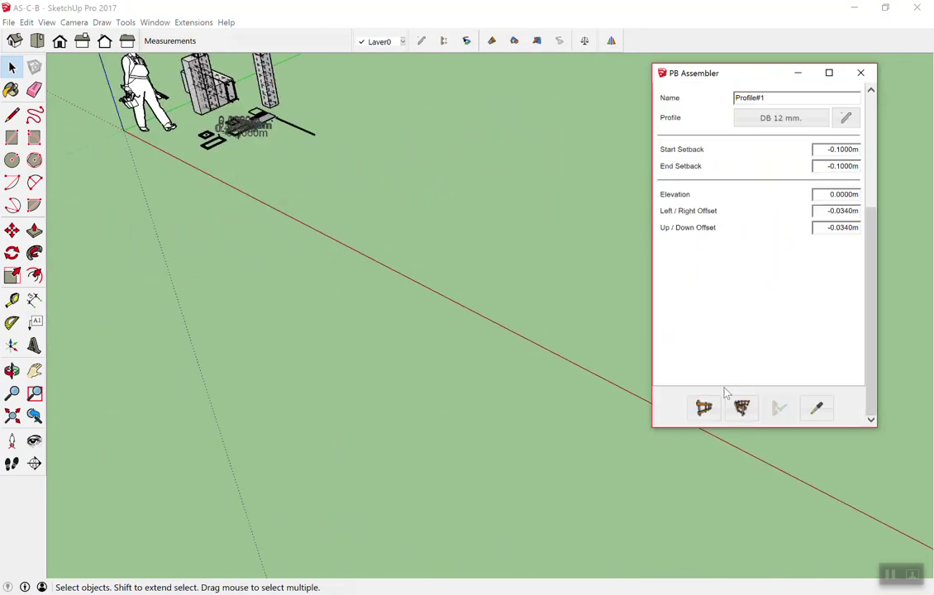
click(703, 421)
scroll(355, 228, up, 2)
click(348, 206)
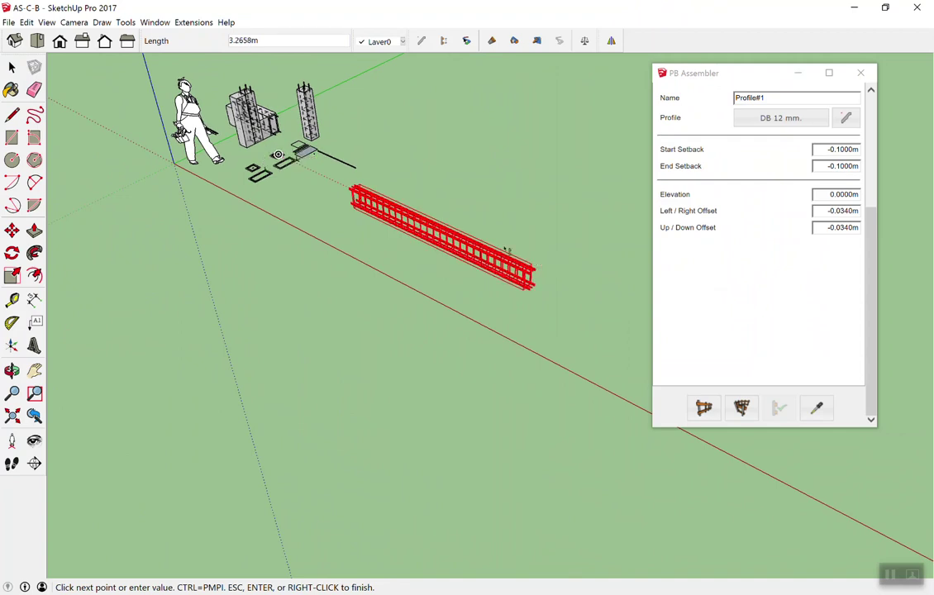
click(507, 250)
key(Escape)
scroll(248, 166, up, 3)
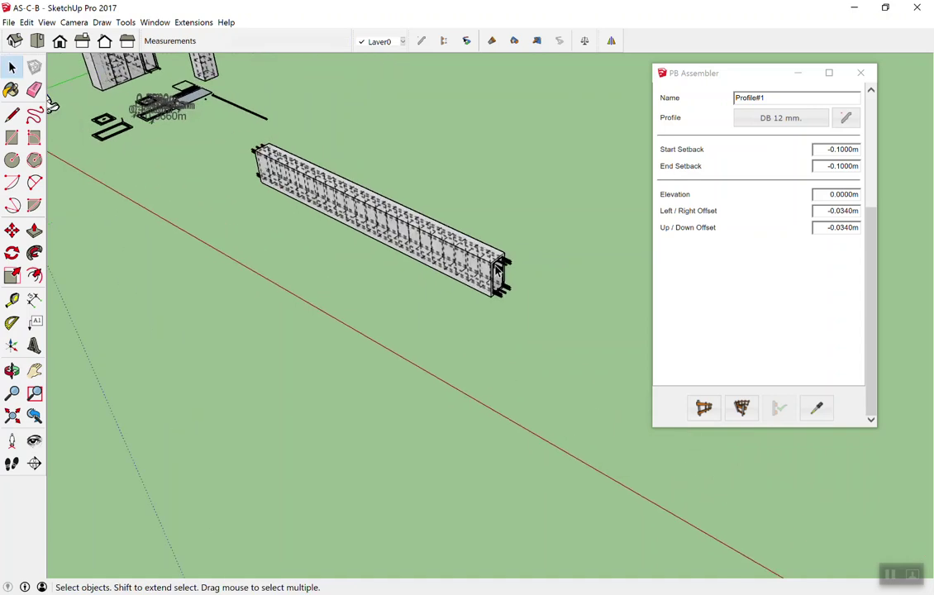
scroll(475, 280, up, 3)
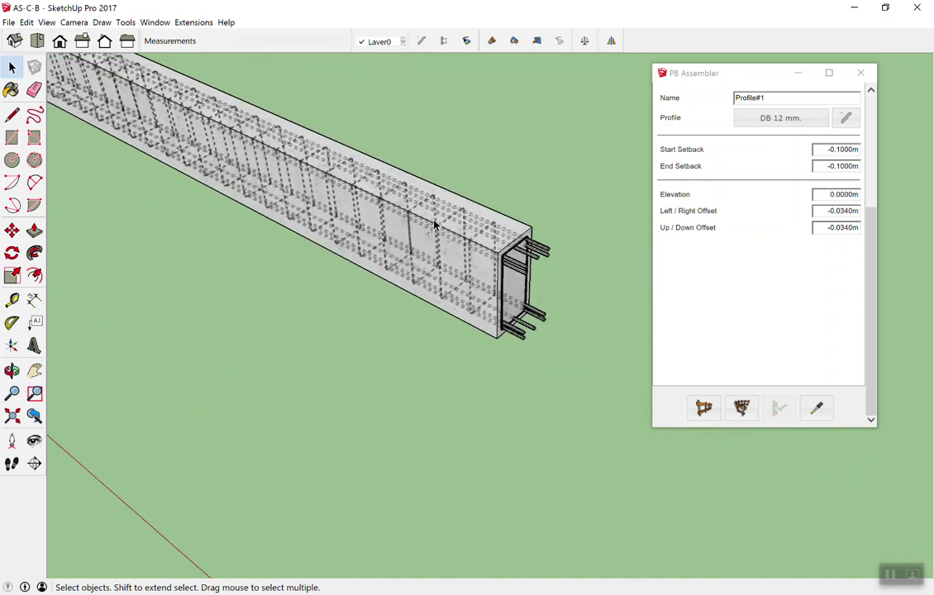
scroll(430, 219, down, 2)
scroll(430, 219, down, 2)
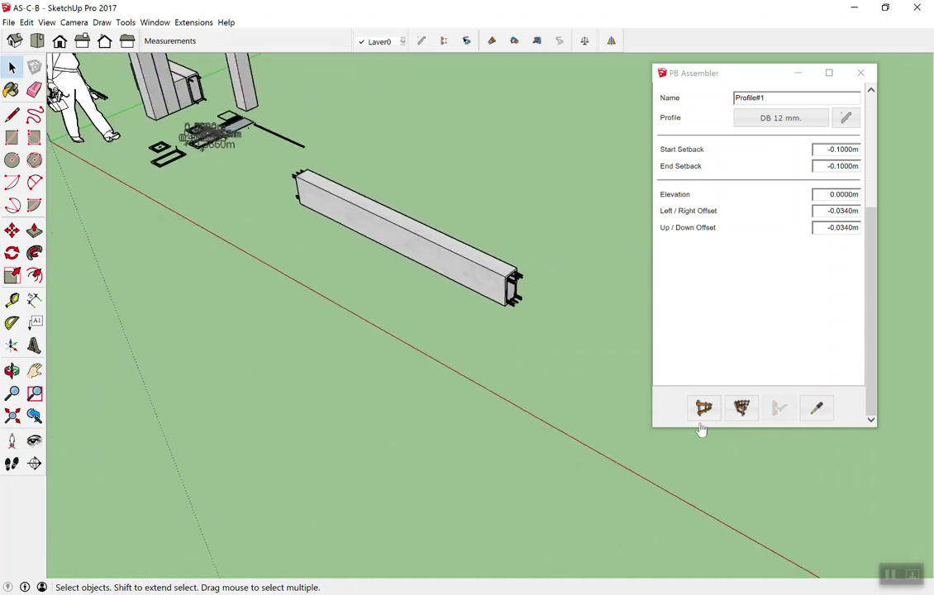
Step: Build a second beam and a shorter third beam from the same assembly
click(713, 413)
click(315, 261)
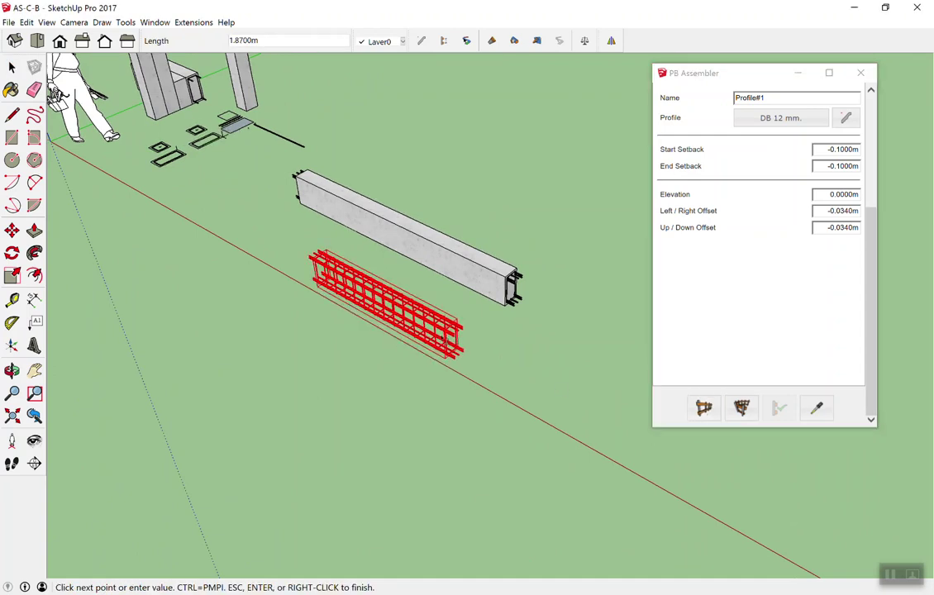
click(452, 340)
key(space)
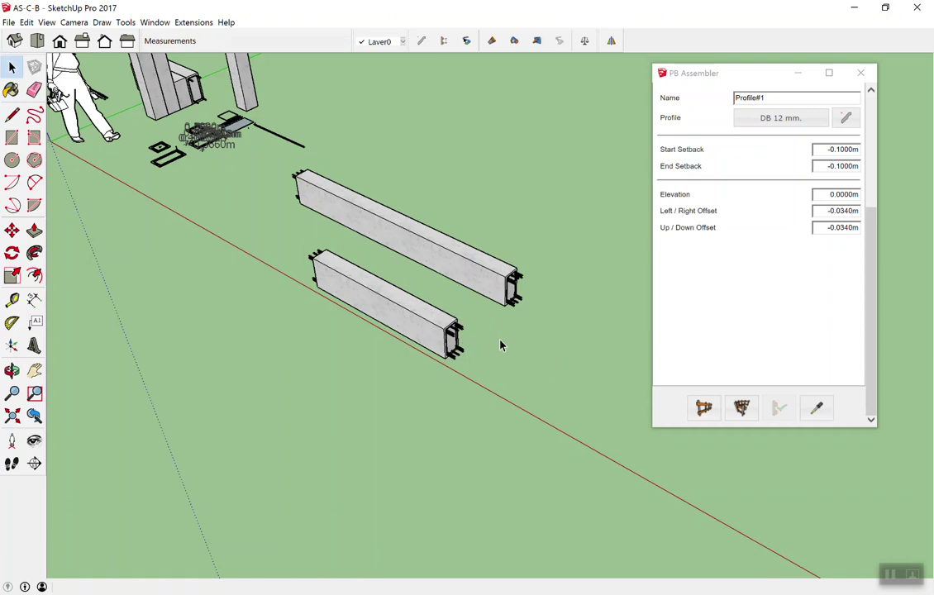
scroll(542, 314, up, 2)
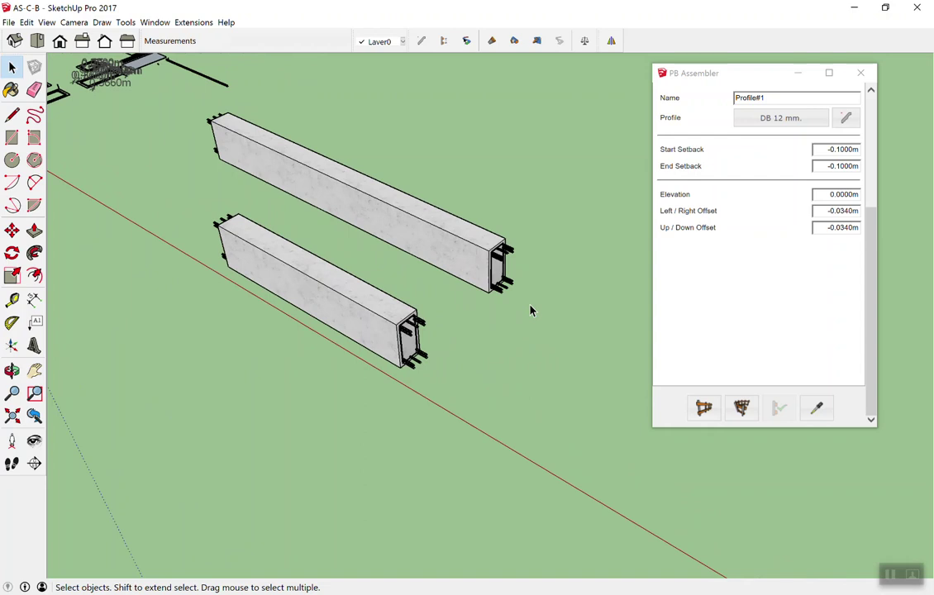
scroll(904, 254, up, 1)
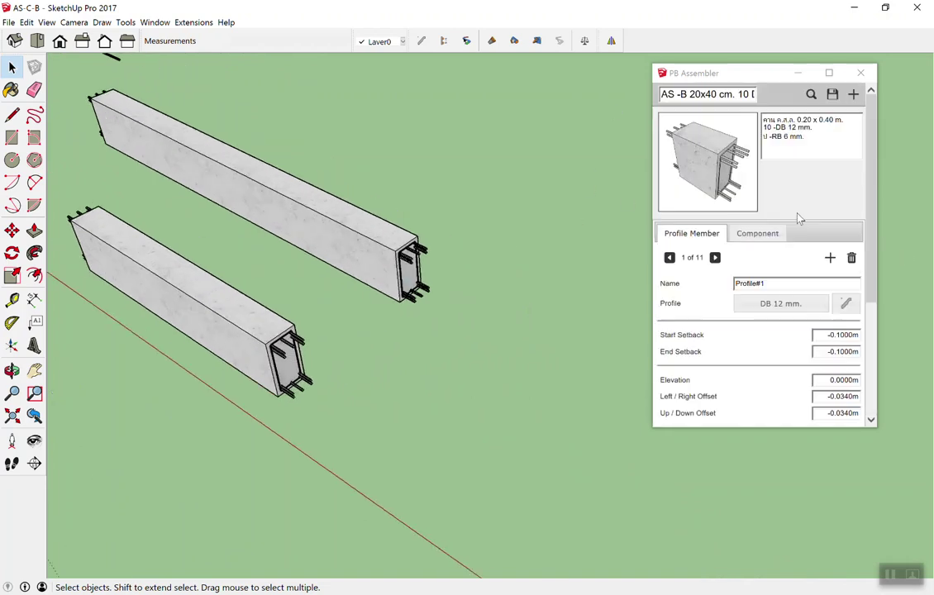
click(705, 407)
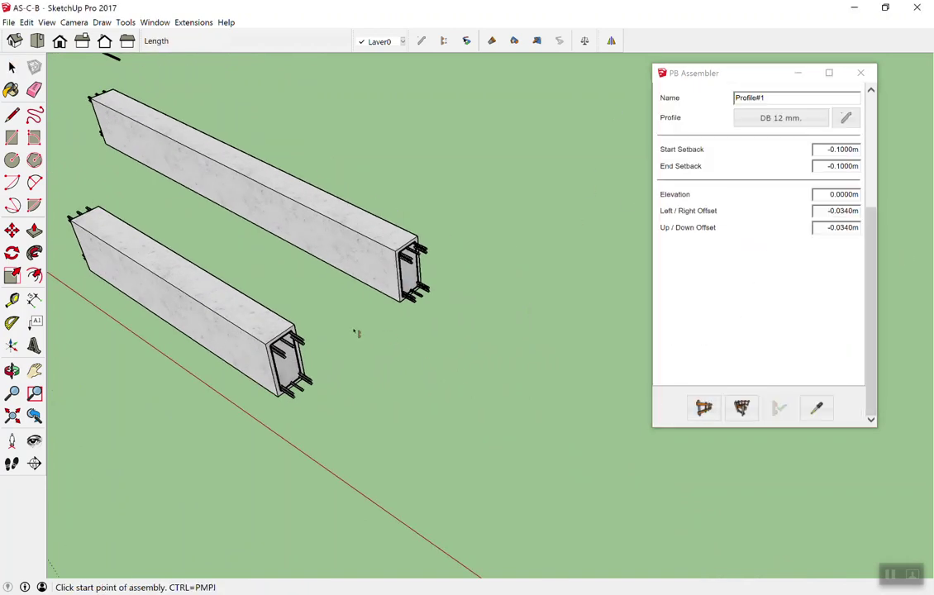
click(357, 333)
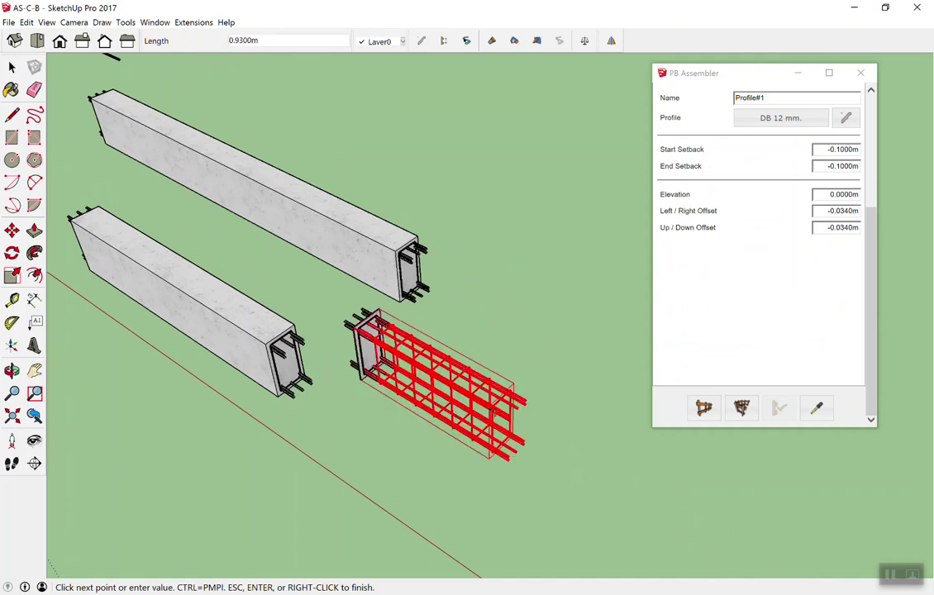
click(494, 410)
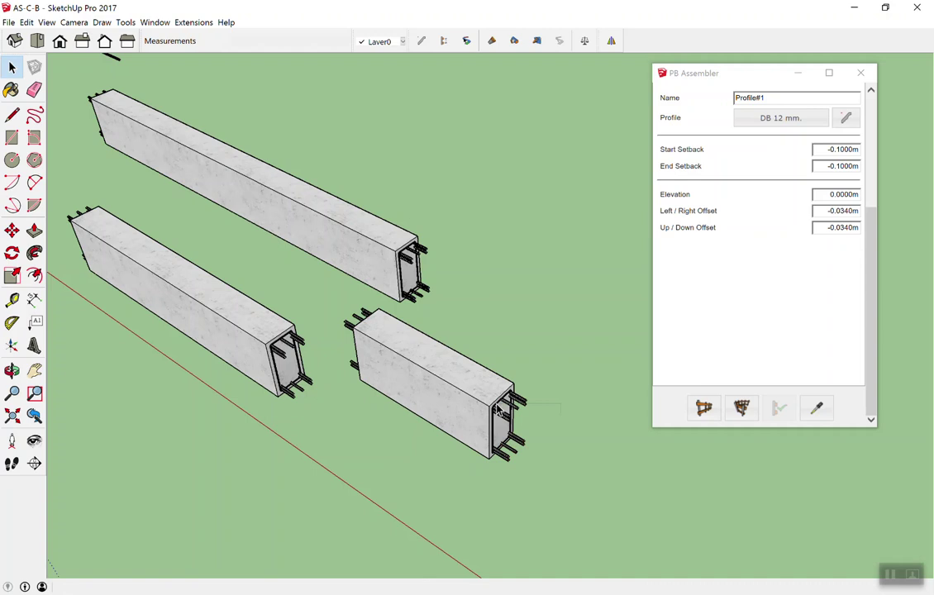
scroll(556, 367, down, 2)
scroll(500, 333, down, 3)
scroll(500, 333, down, 3)
Step: Select the grey rectangular face near the flat profile outlines
middle_drag(500, 333, 352, 374)
scroll(339, 289, up, 2)
scroll(281, 231, up, 3)
scroll(356, 177, up, 2)
scroll(496, 140, up, 2)
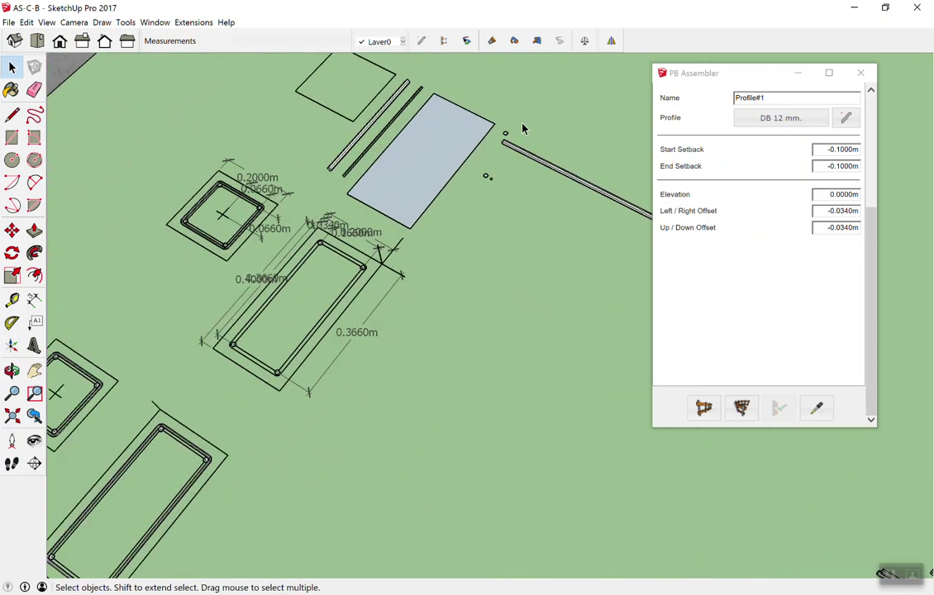
scroll(504, 112, up, 1)
scroll(463, 116, up, 4)
scroll(426, 136, down, 1)
scroll(396, 157, down, 4)
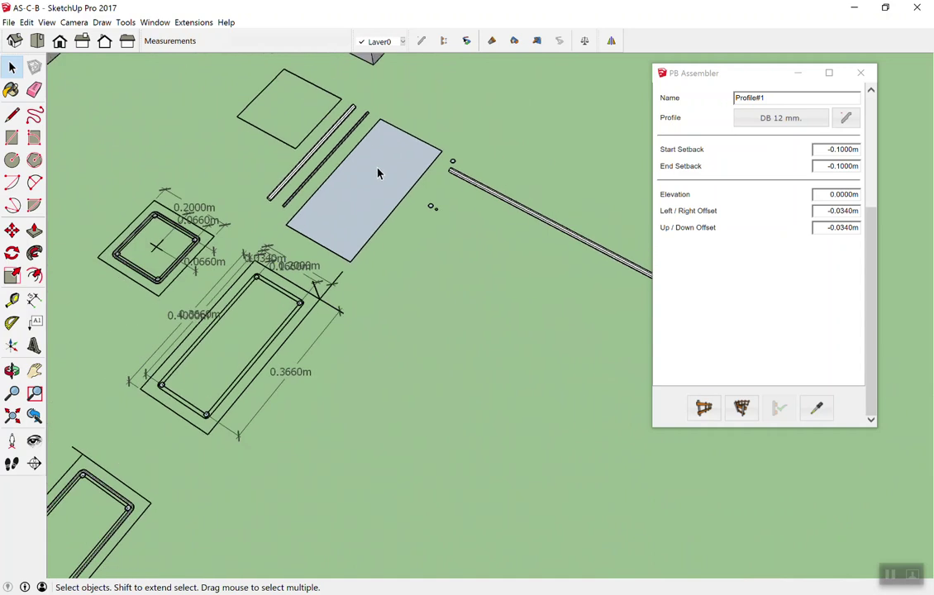
click(378, 171)
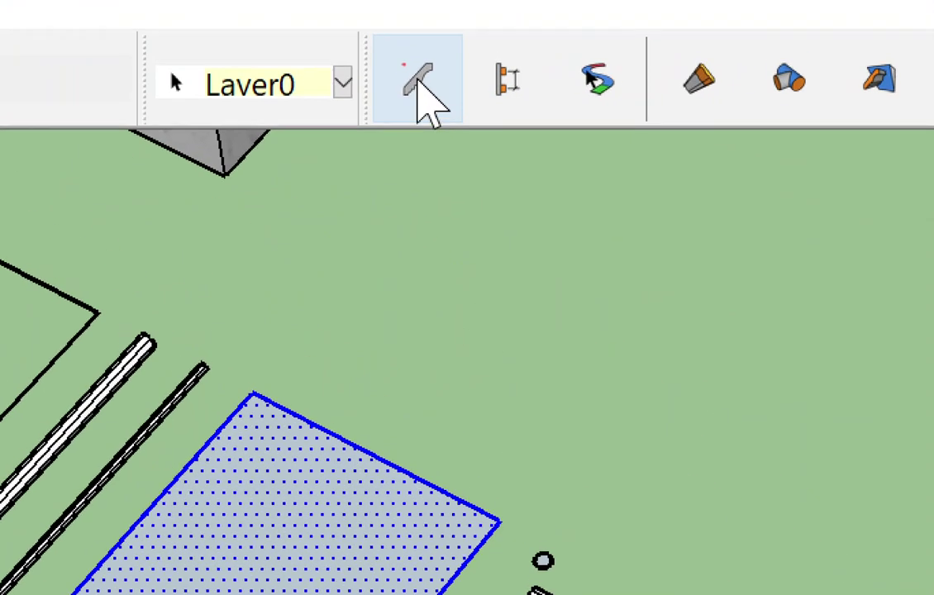
click(423, 81)
mouse_move(492, 260)
middle_down()
mouse_move(475, 376)
mouse_move(510, 427)
middle_up()
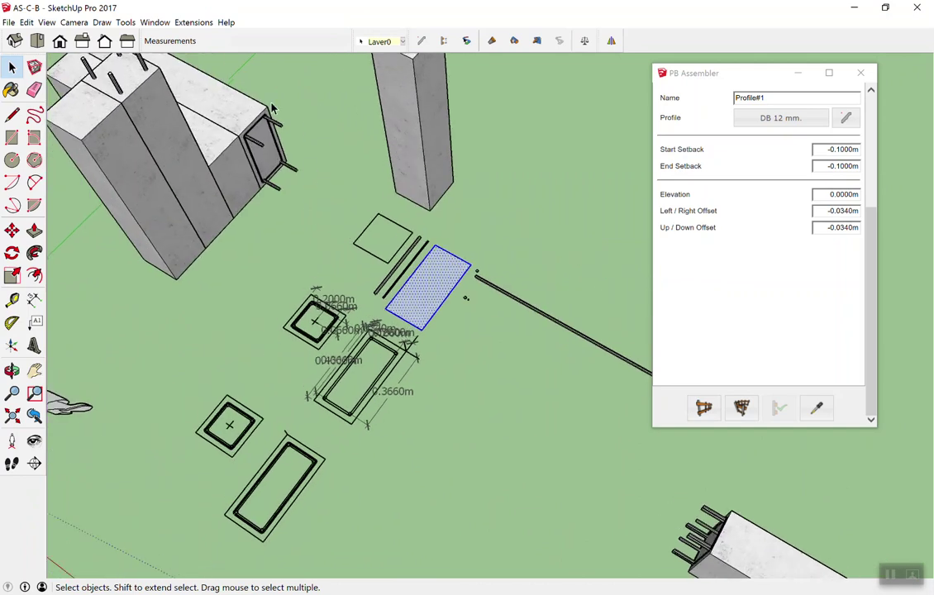
scroll(218, 140, up, 2)
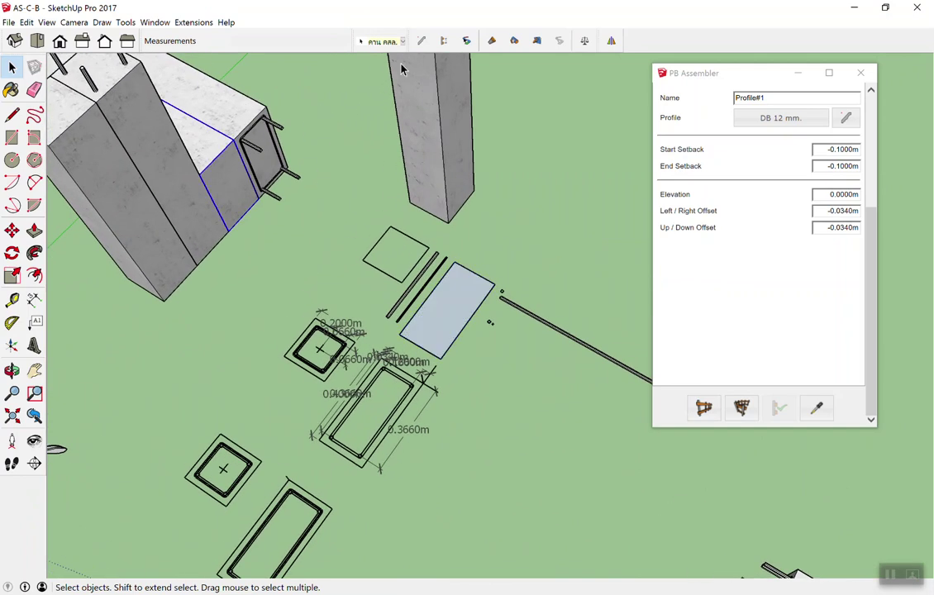
Step: Load the B1-20x40 profile into Profile Builder 2 by sampling the existing beam
click(422, 43)
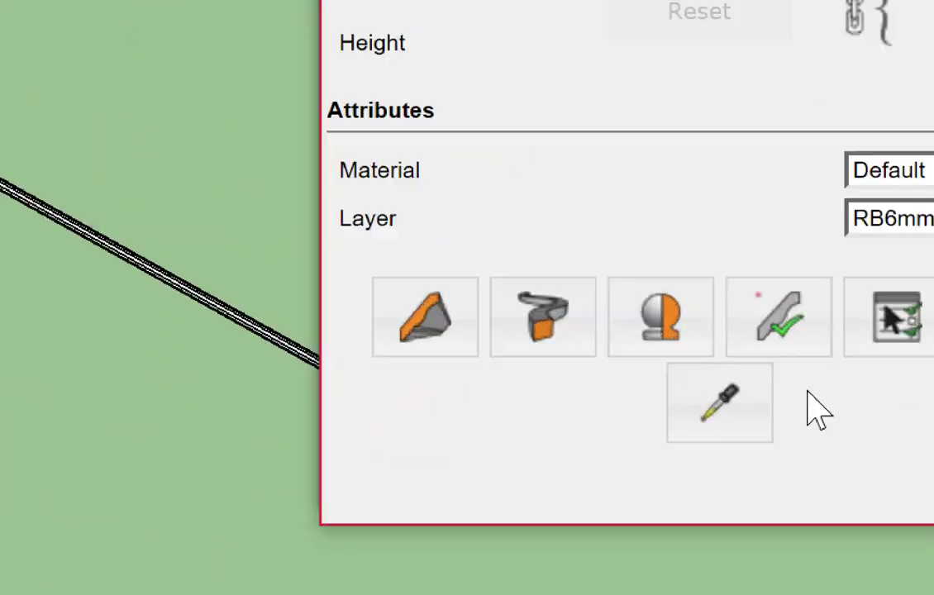
click(778, 395)
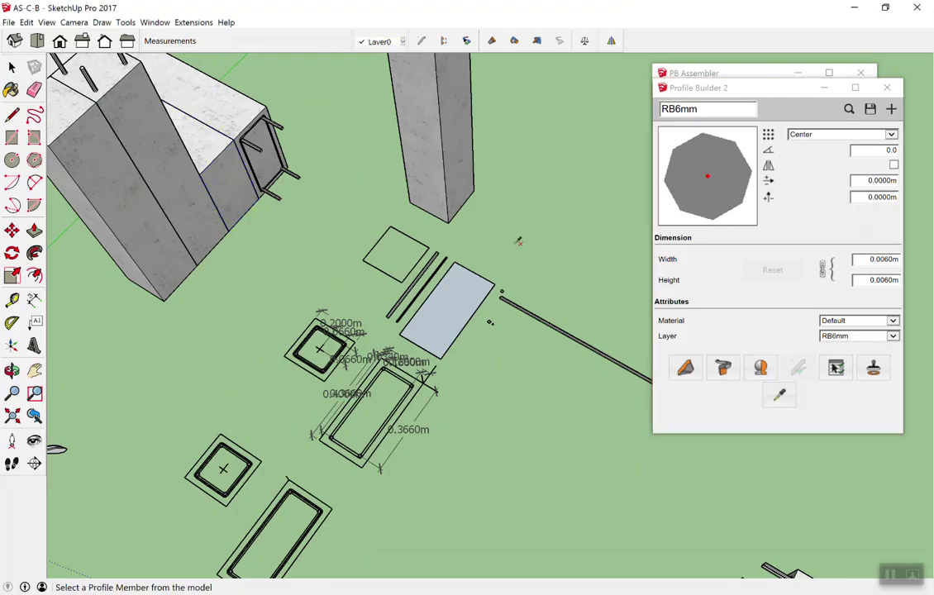
click(222, 154)
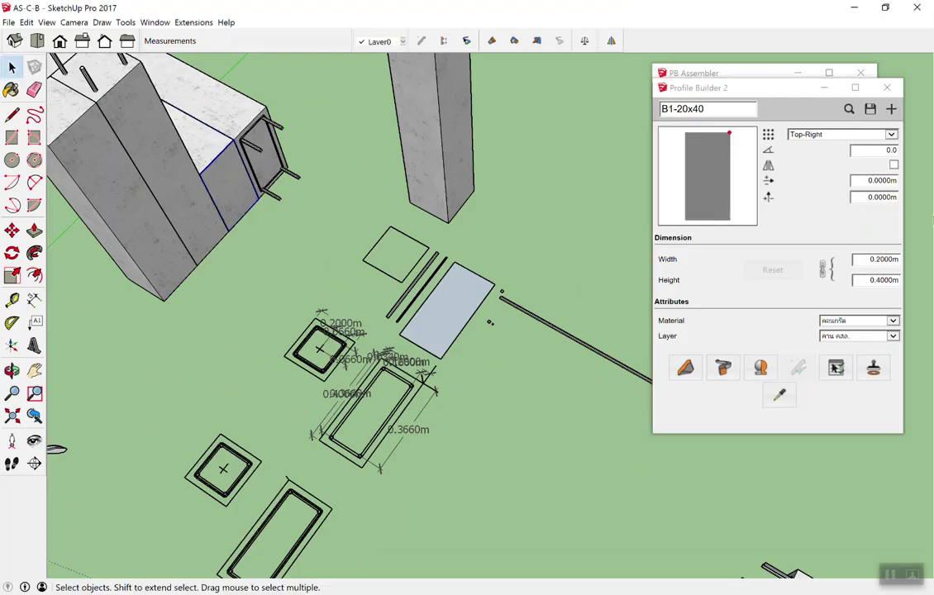
scroll(312, 142, down, 3)
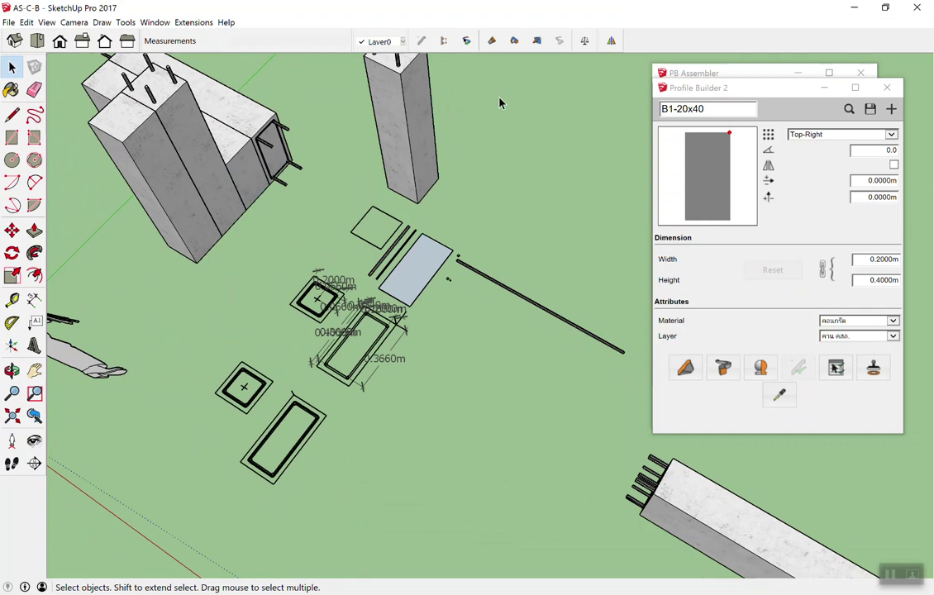
scroll(499, 102, down, 3)
scroll(625, 375, up, 2)
Step: Draw a short plain B1-20x40 member between two points
click(685, 367)
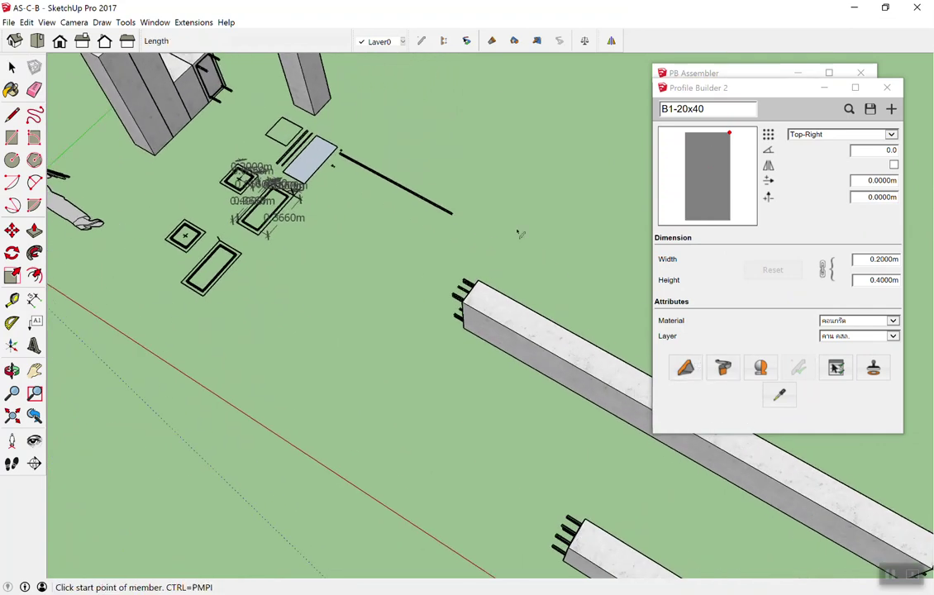
click(486, 166)
click(562, 196)
key(Escape)
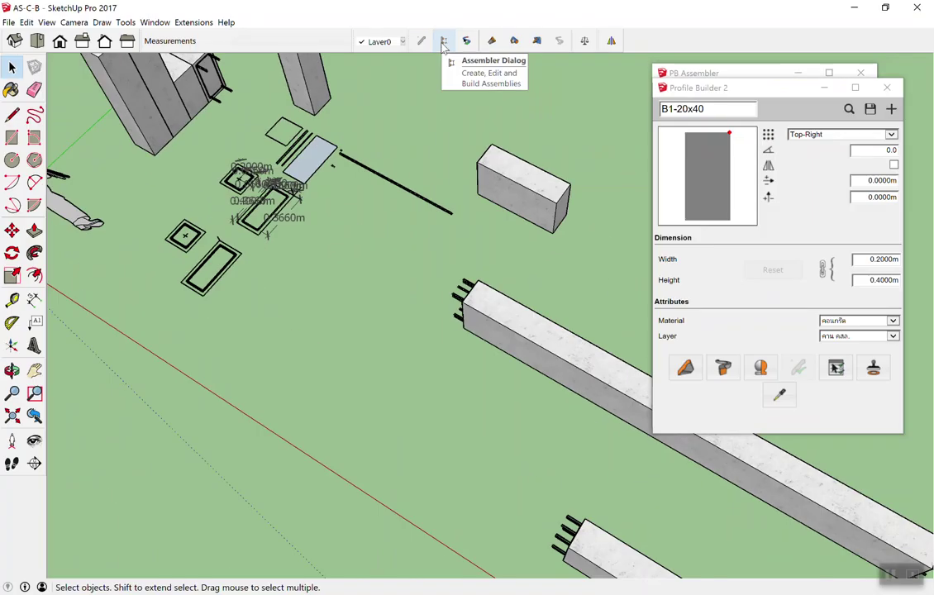
Step: Create a new empty assembly in PB Assembler and name it B0
click(444, 43)
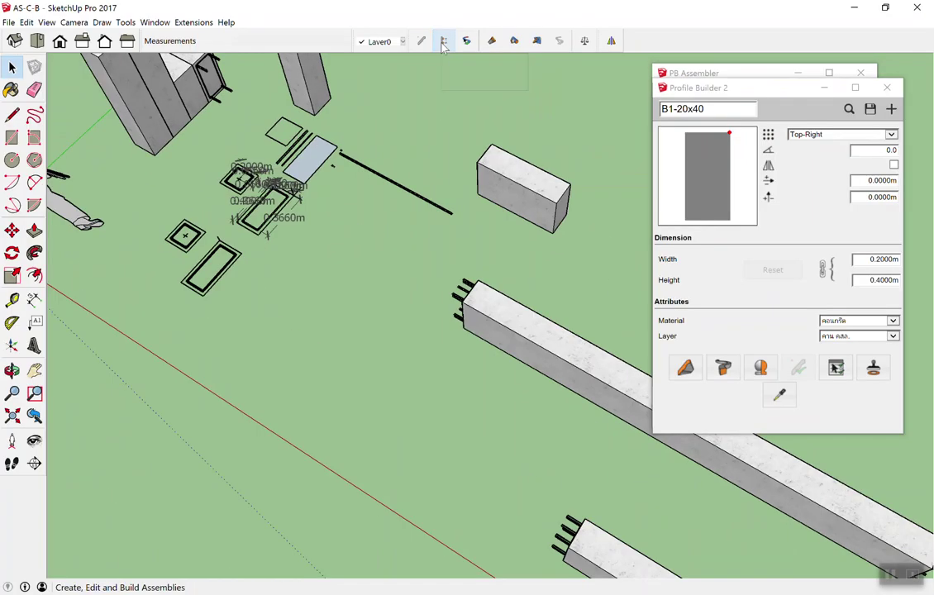
drag(764, 95, 777, 438)
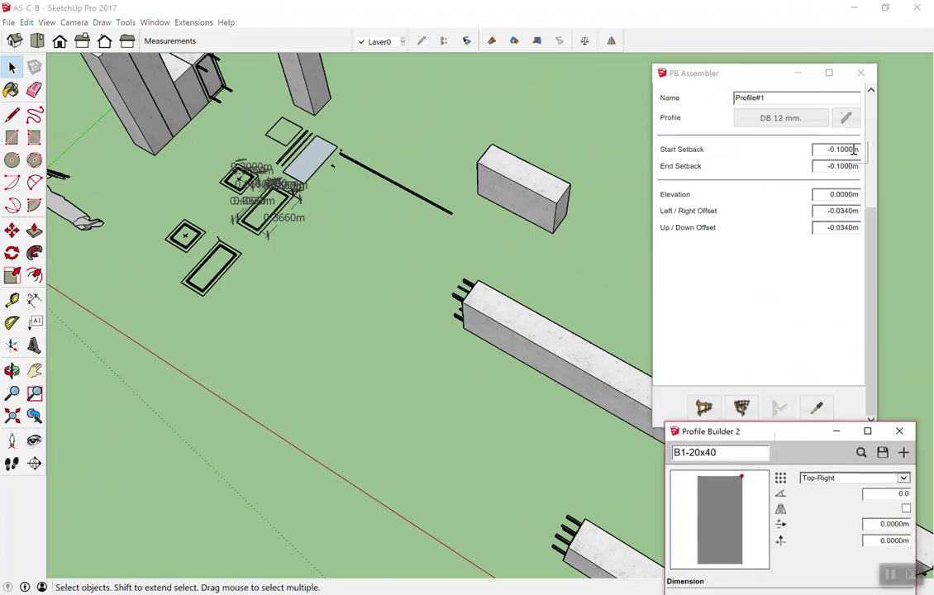
scroll(843, 182, up, 3)
click(853, 94)
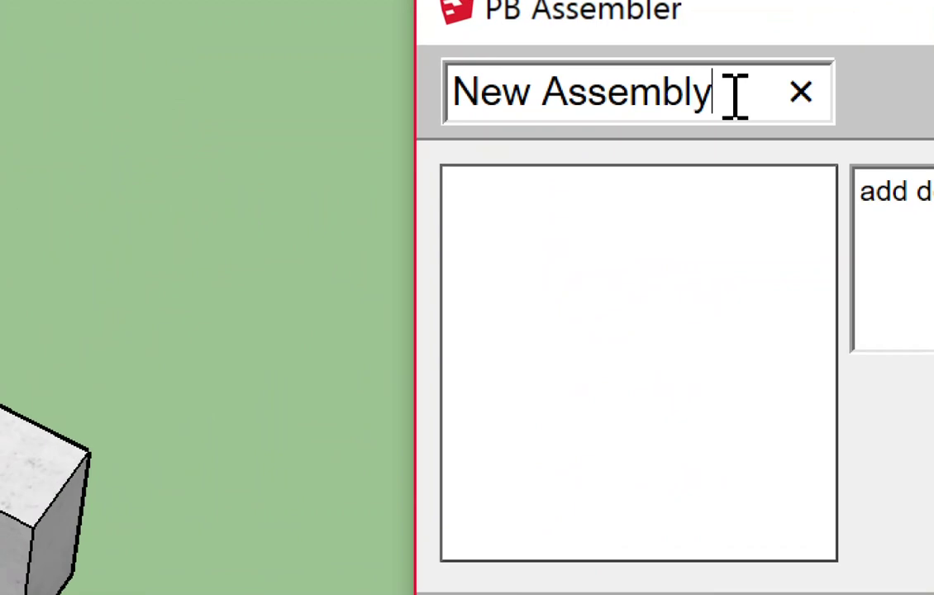
drag(731, 95, 649, 90)
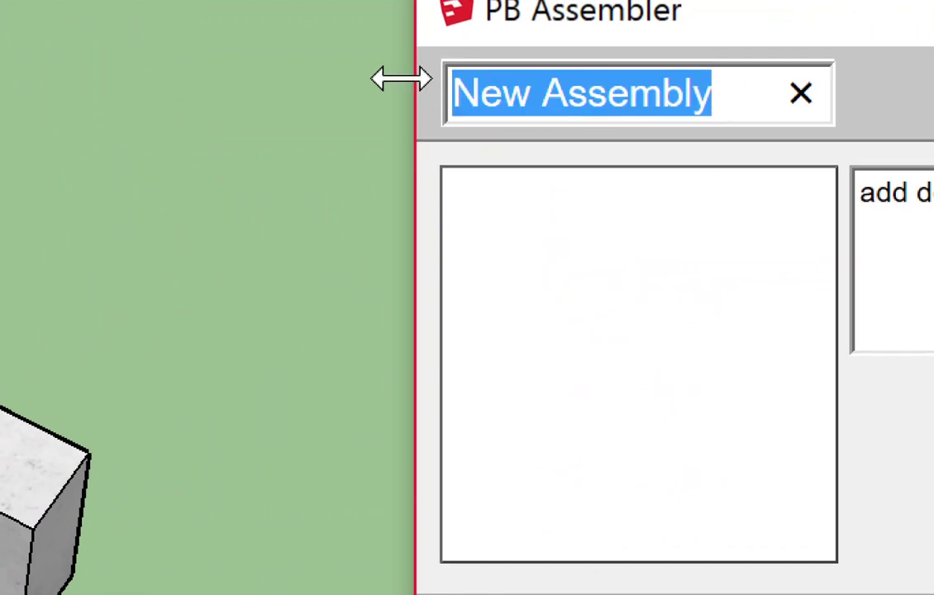
text(B0)
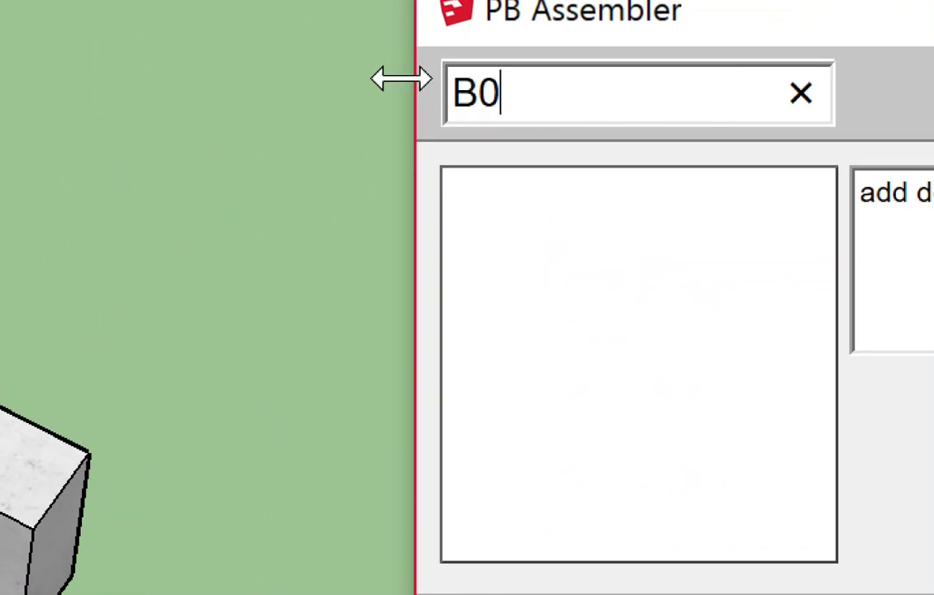
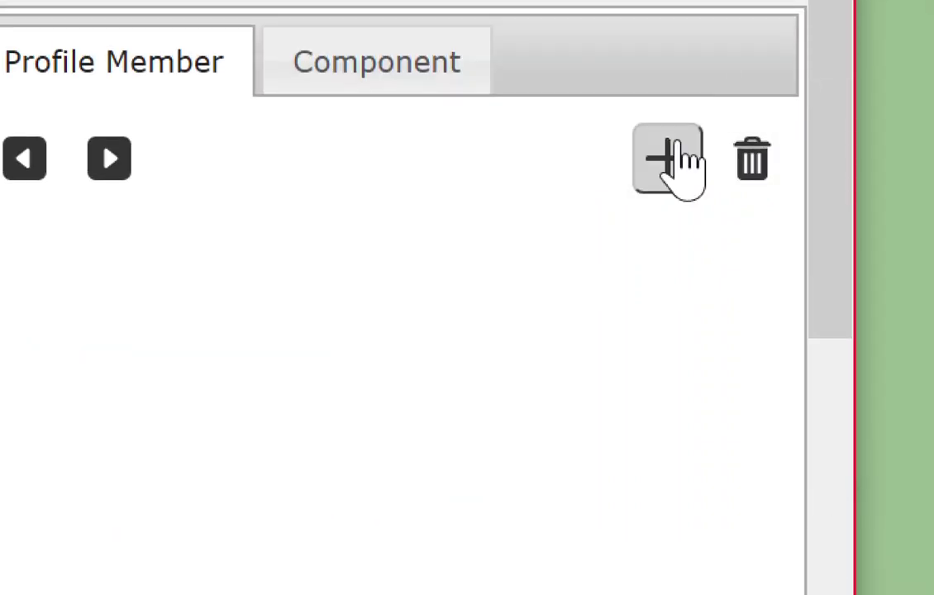
Step: Add a new profile member to the assembly and name it 'คาน'
click(671, 160)
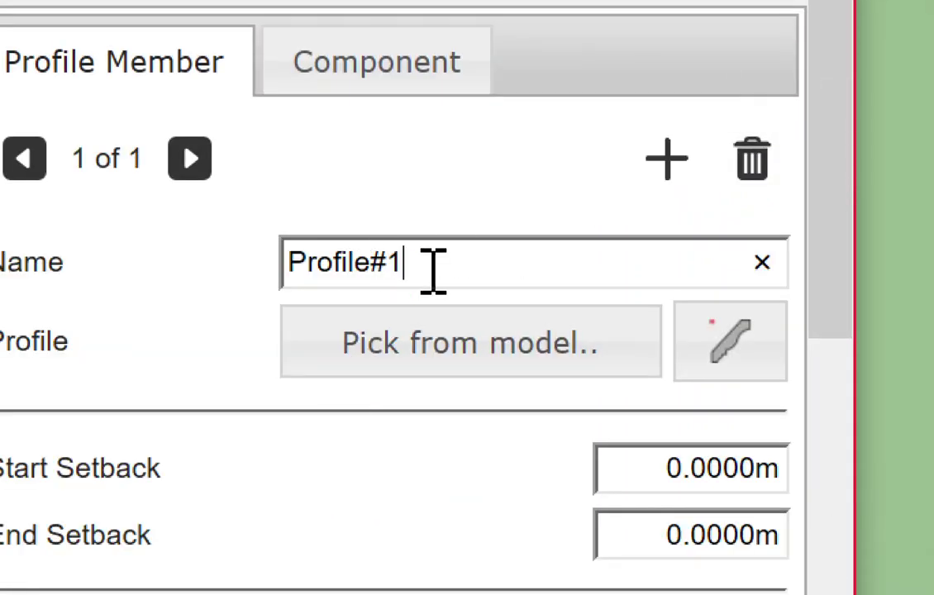
drag(429, 265, 290, 213)
text(8ko)
key(BackSpace)
key(BackSpace)
text(a)
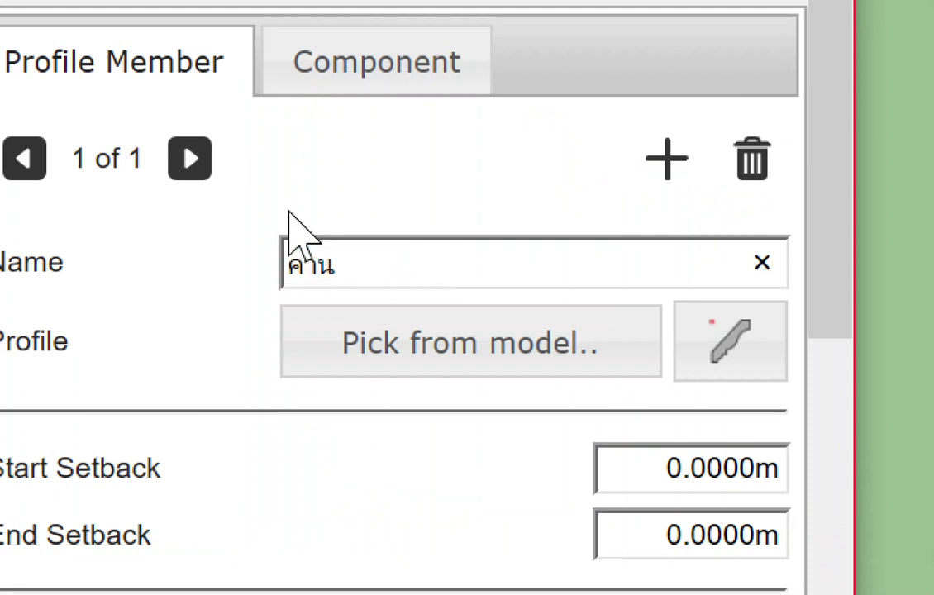
Step: Pick the B1-20x40 box from the model as the member's profile
click(355, 363)
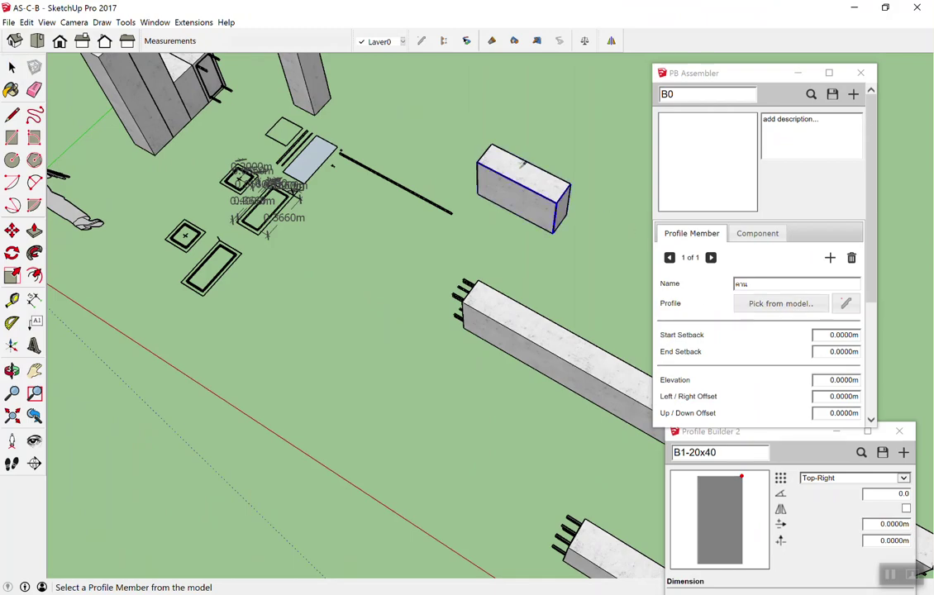
click(519, 168)
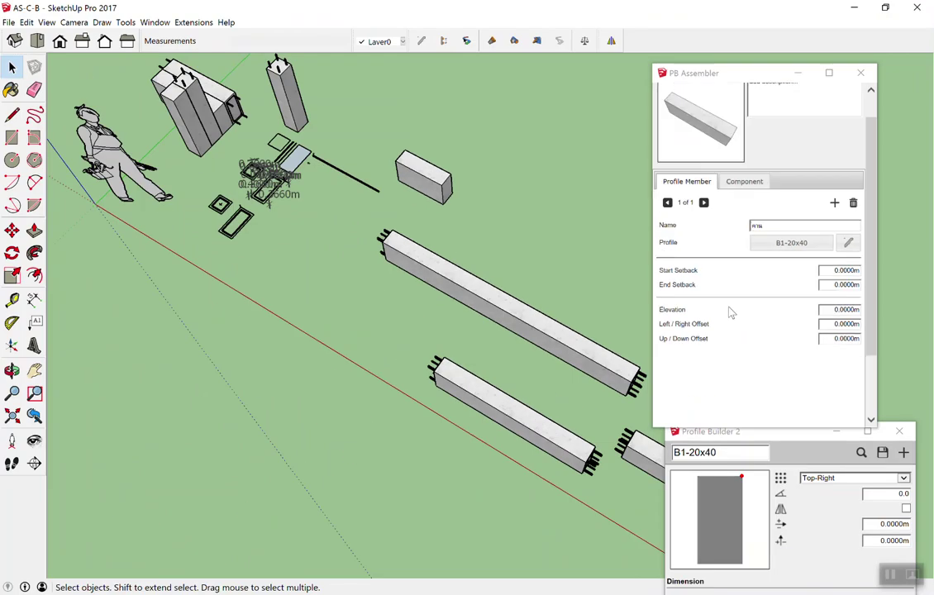
click(713, 410)
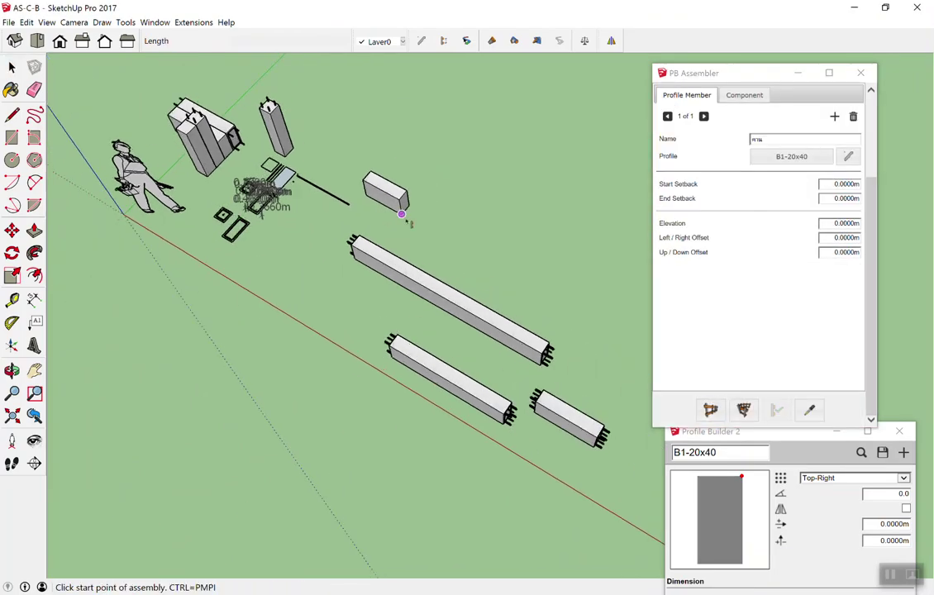
Step: Draw the first plain concrete beam between two points beside the existing beams
click(447, 217)
click(570, 282)
mouse_move(615, 328)
middle_down()
mouse_move(496, 92)
mouse_move(590, 323)
middle_up()
scroll(610, 360, up, 2)
scroll(574, 338, up, 2)
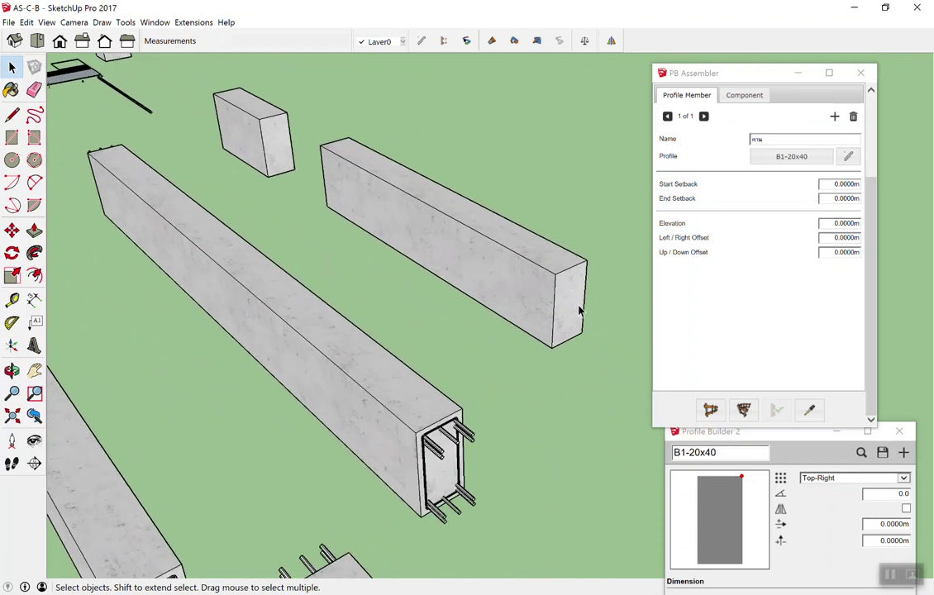
scroll(427, 263, up, 2)
scroll(446, 278, up, 2)
scroll(451, 270, down, 1)
click(455, 258)
scroll(455, 254, down, 1)
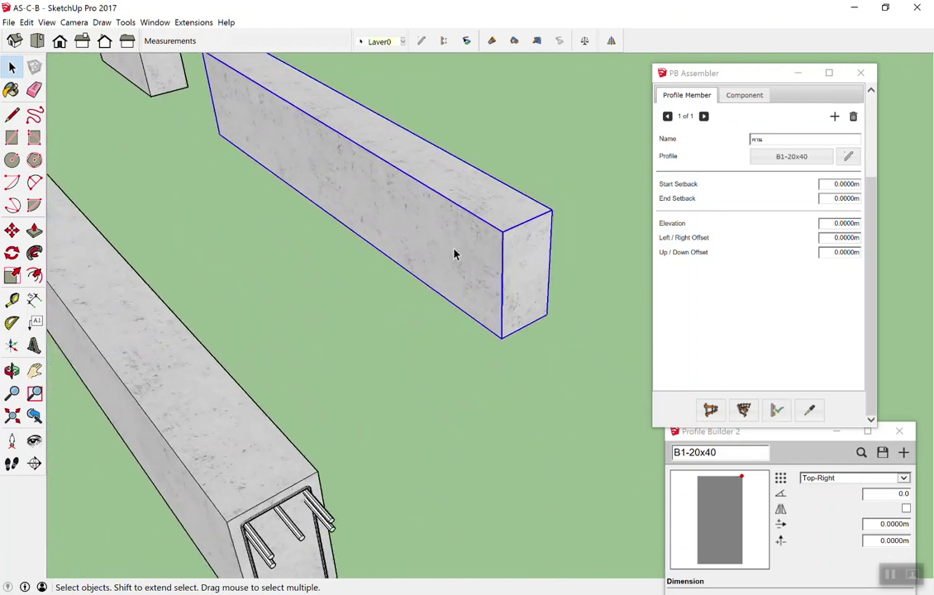
scroll(447, 289, down, 3)
scroll(430, 290, up, 2)
scroll(426, 266, up, 3)
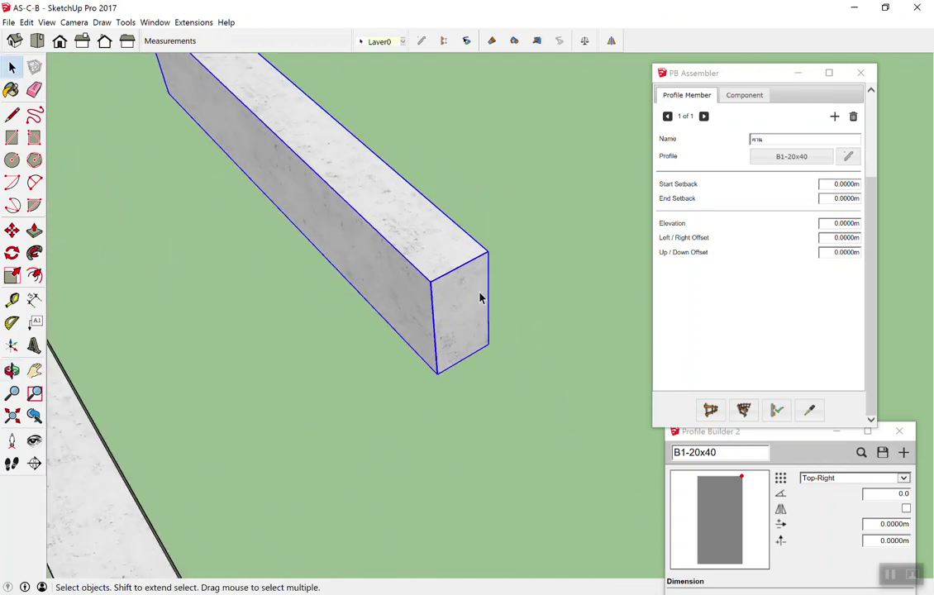
scroll(481, 298, down, 4)
Step: Draw a second plain concrete beam with the Assembler tool
click(710, 409)
click(462, 170)
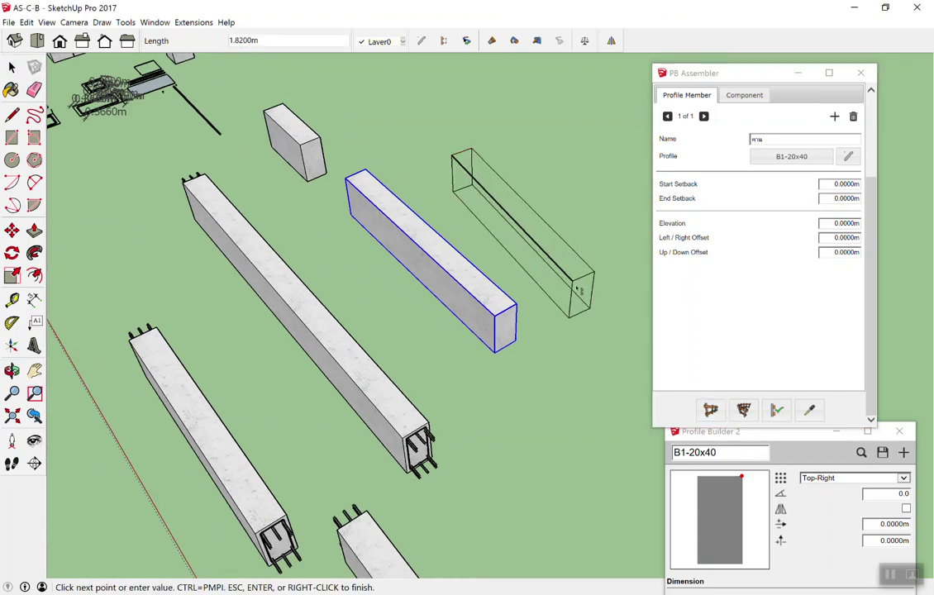
click(631, 305)
scroll(620, 302, down, 3)
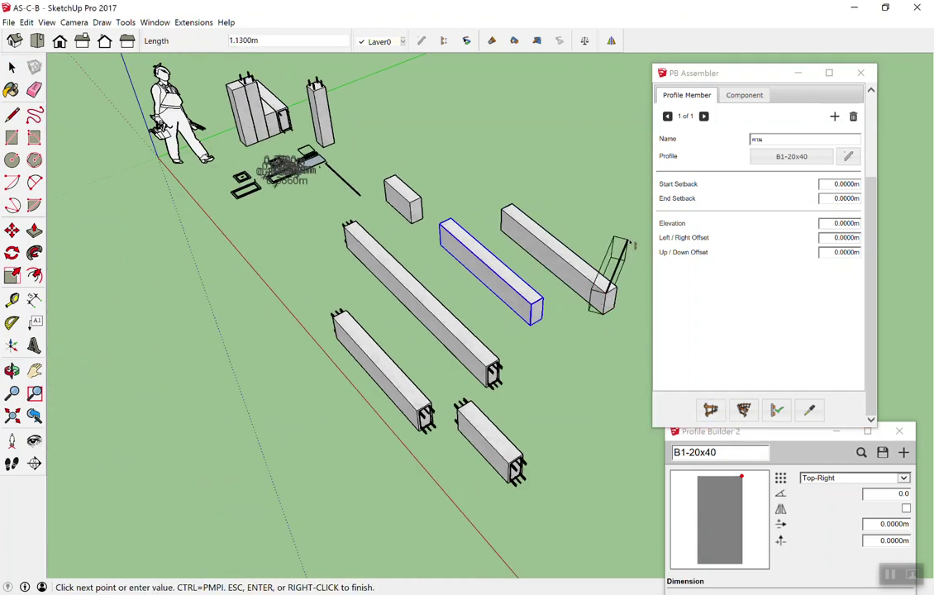
key(space)
scroll(275, 135, down, 2)
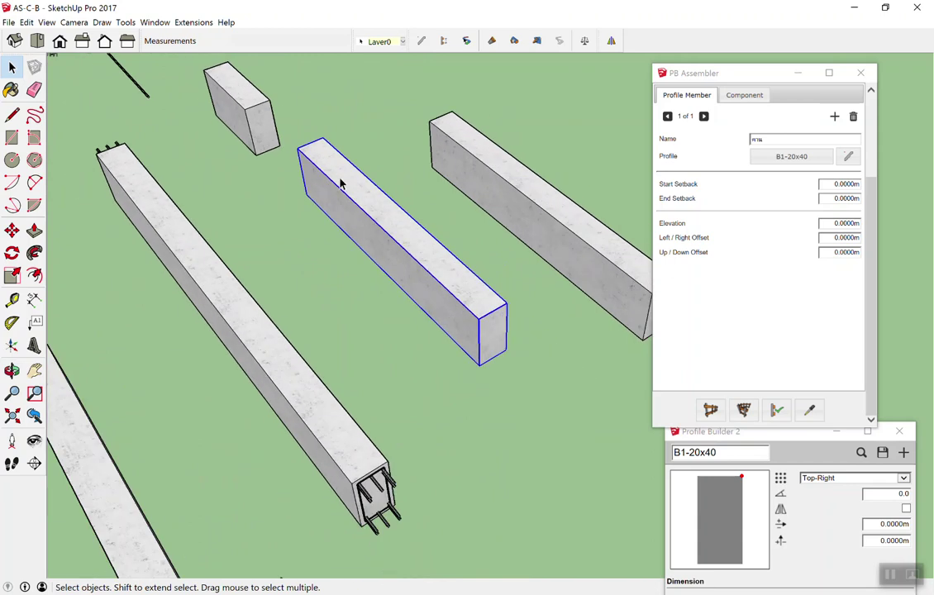
scroll(430, 224, up, 2)
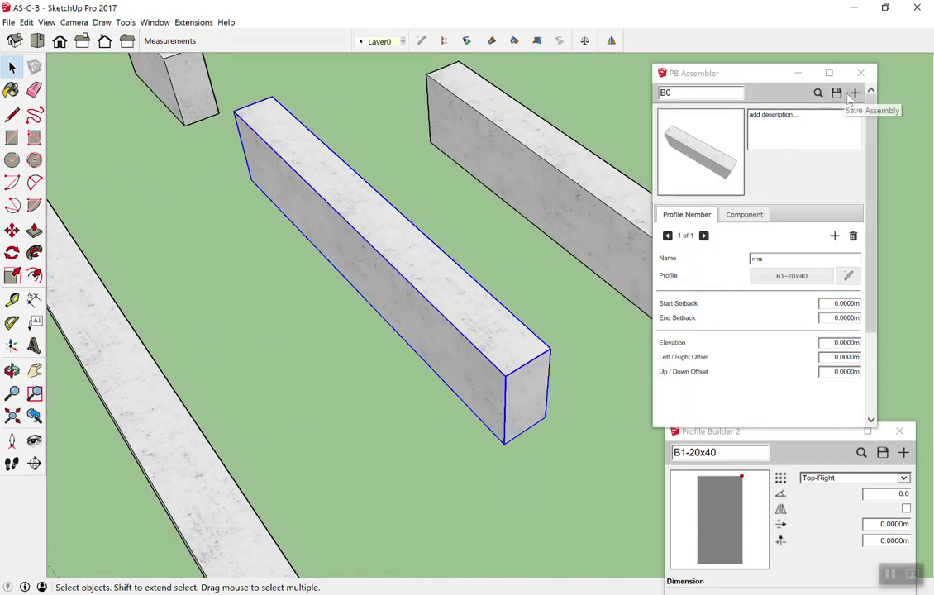
scroll(855, 357, down, 3)
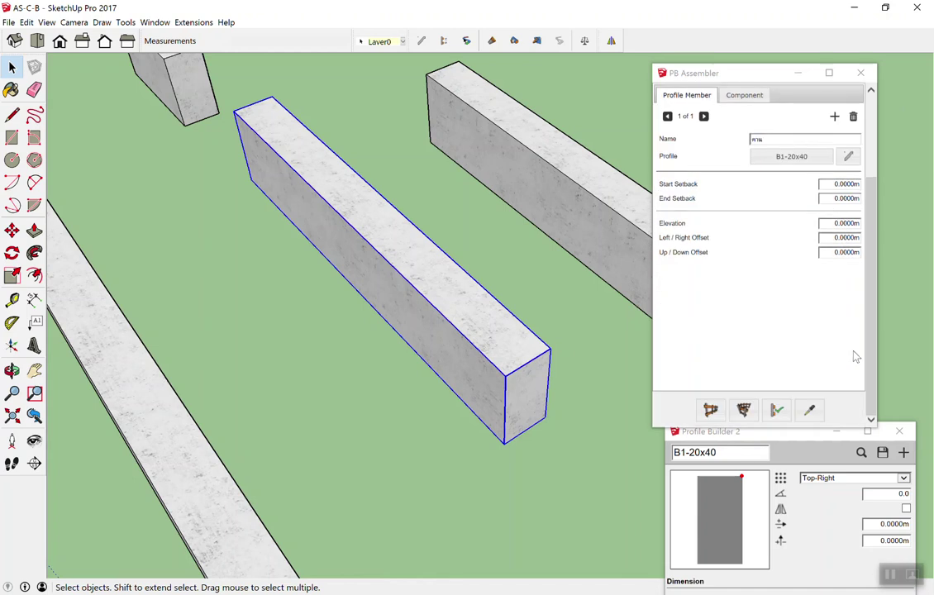
Step: Start picking the rebar beam's assembly from the model
click(820, 408)
scroll(379, 184, down, 2)
scroll(304, 286, down, 3)
Step: Pick the reinforced beam's assembly and save the current assembly file when prompted
click(304, 299)
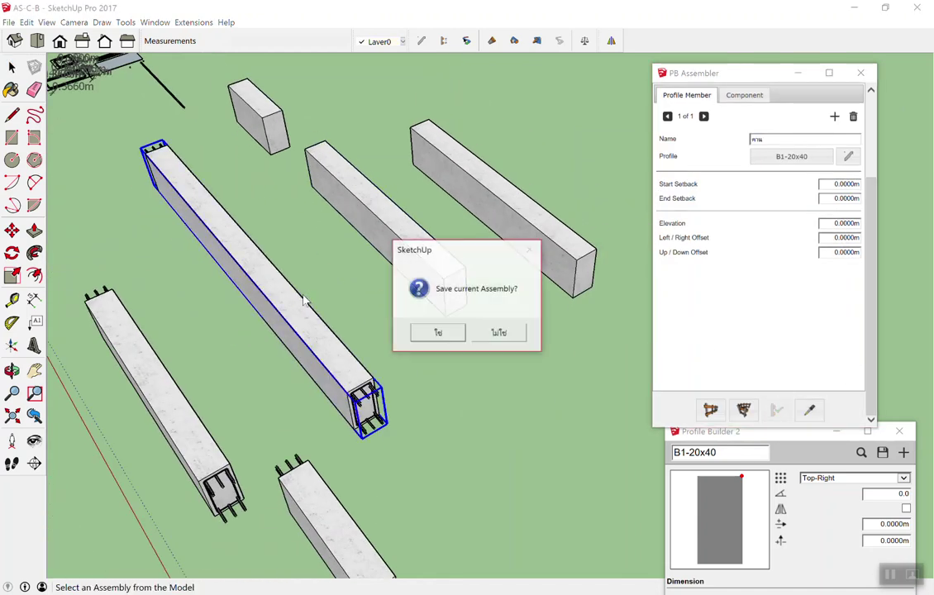
click(459, 334)
click(508, 362)
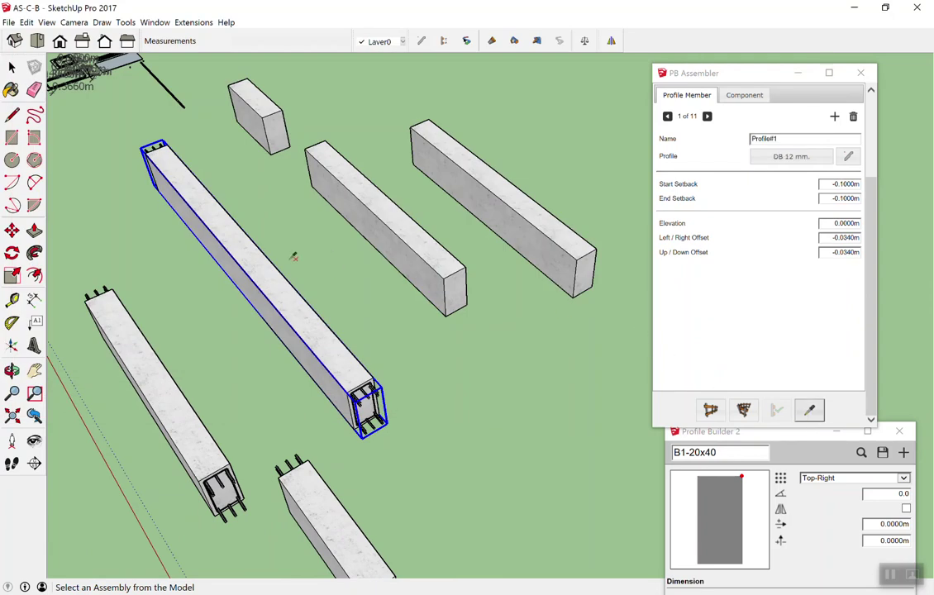
key(space)
scroll(416, 340, down, 2)
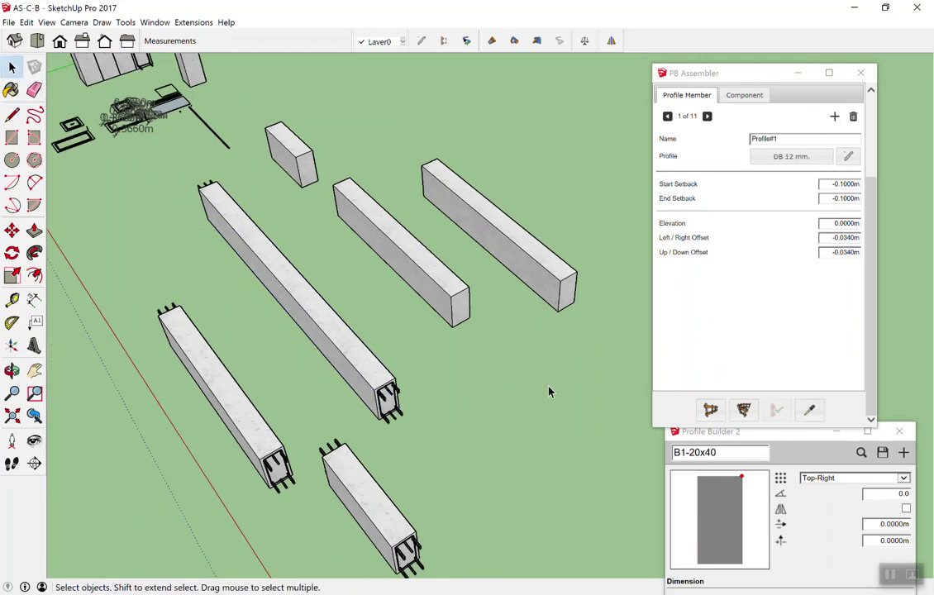
scroll(548, 389, down, 2)
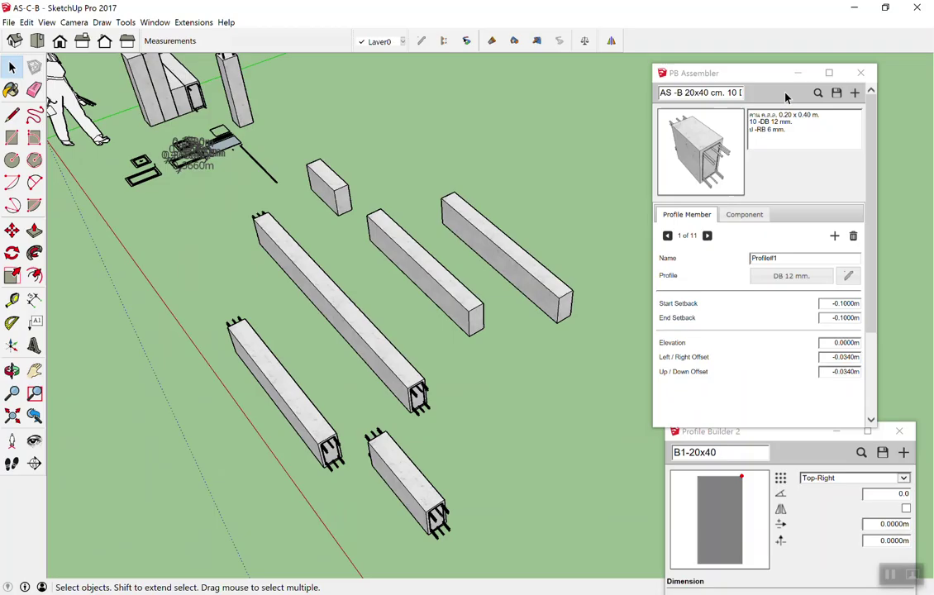
scroll(603, 260, up, 2)
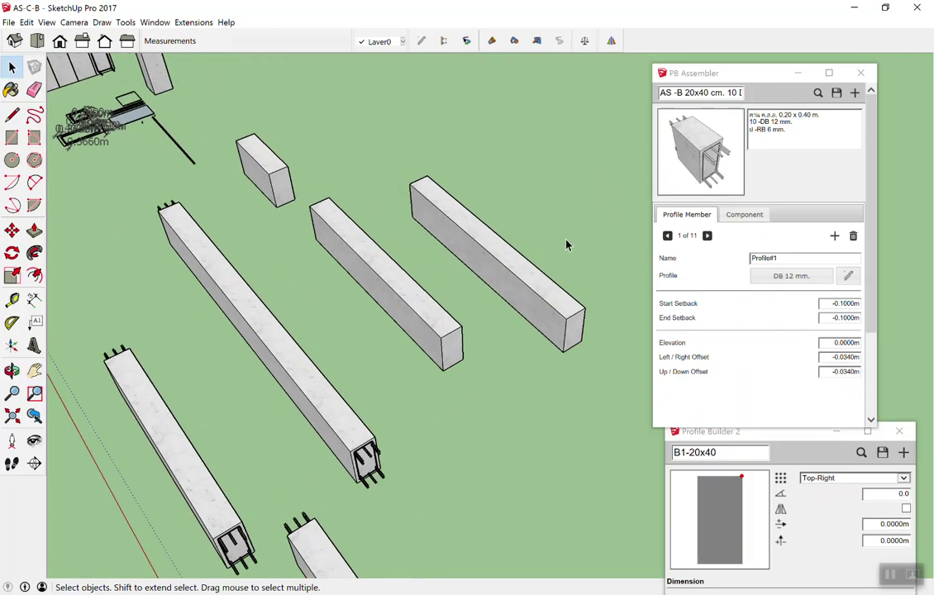
scroll(514, 345, down, 2)
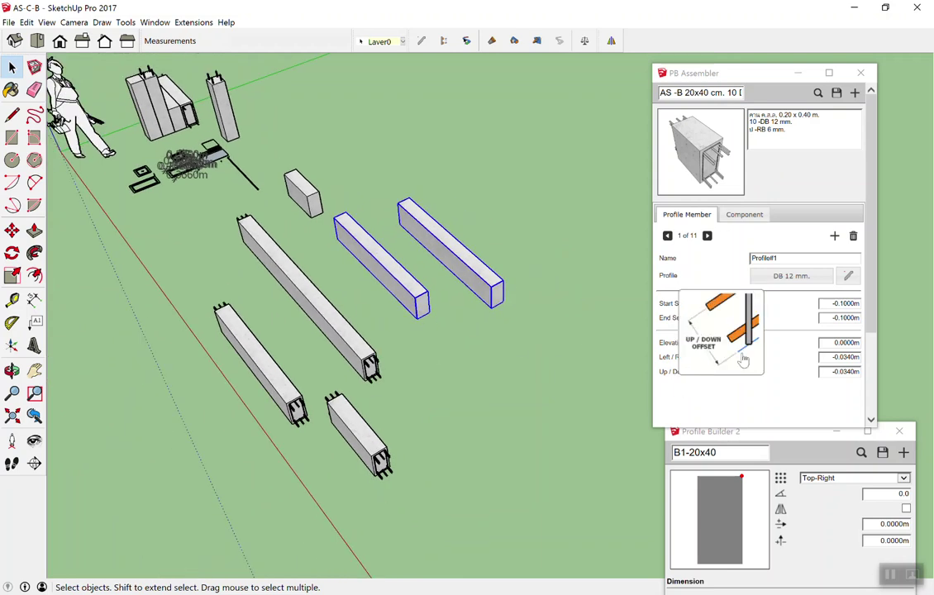
scroll(760, 388, down, 3)
Step: Apply the rebar assembly attributes to the two selected plain beams
click(780, 415)
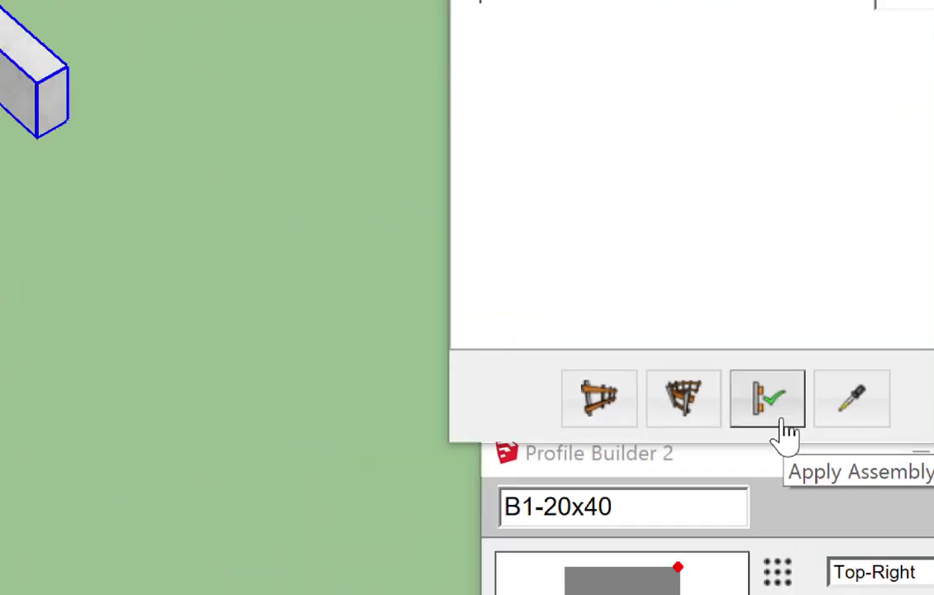
scroll(440, 334, up, 2)
scroll(439, 314, up, 2)
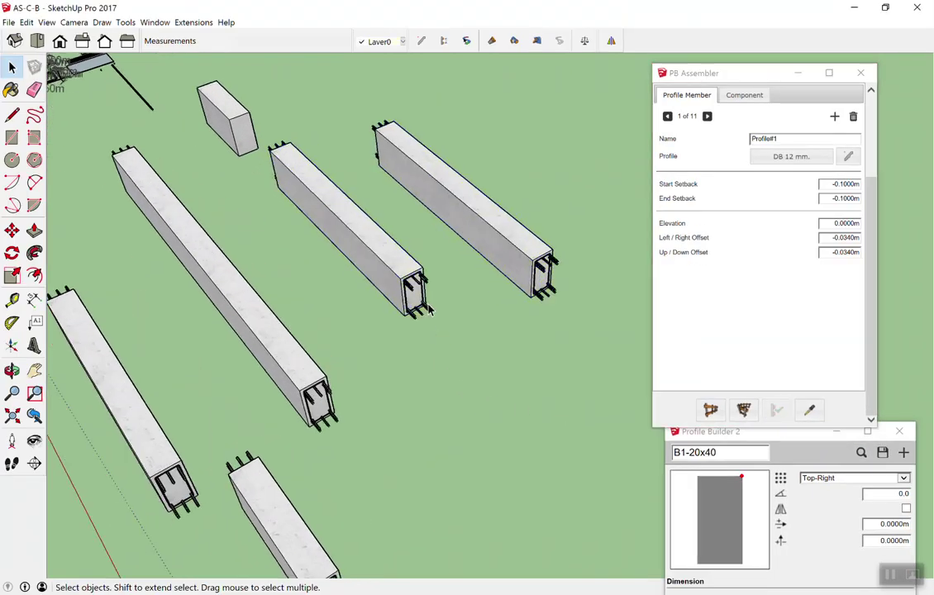
scroll(438, 287, up, 3)
scroll(438, 287, up, 2)
middle_drag(438, 287, 491, 258)
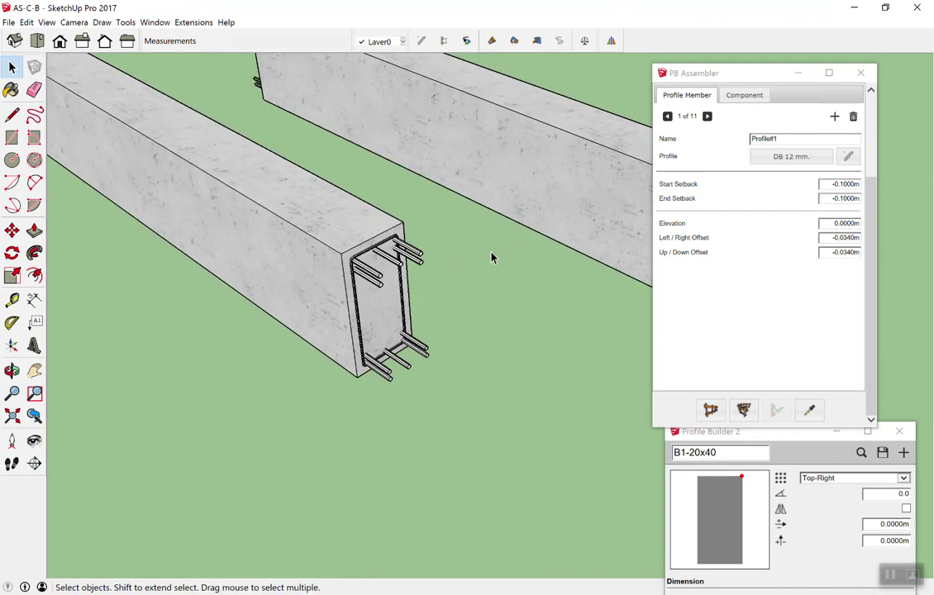
scroll(491, 258, down, 6)
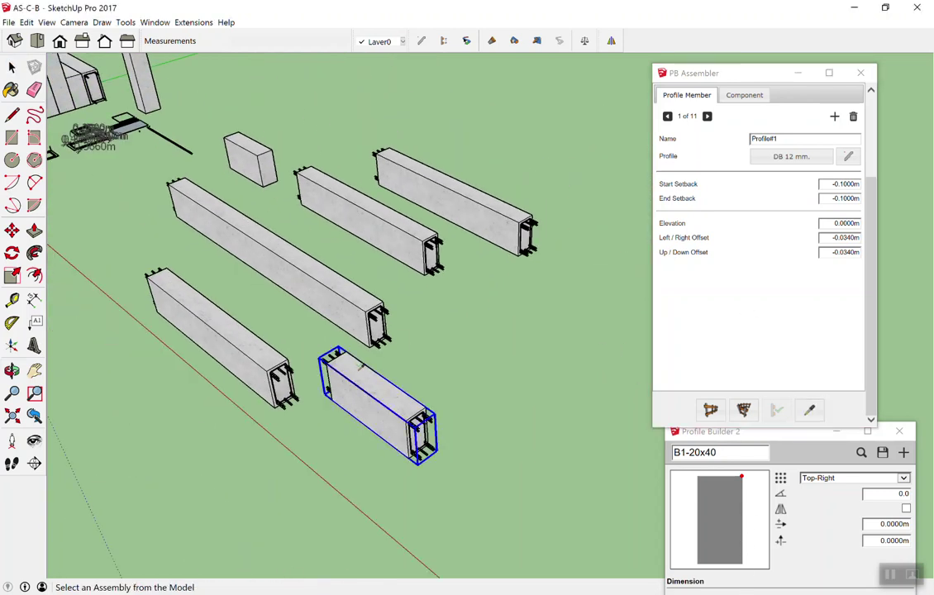
Step: Draw a new reinforced beam with DB 12 mm bars at the front
click(709, 411)
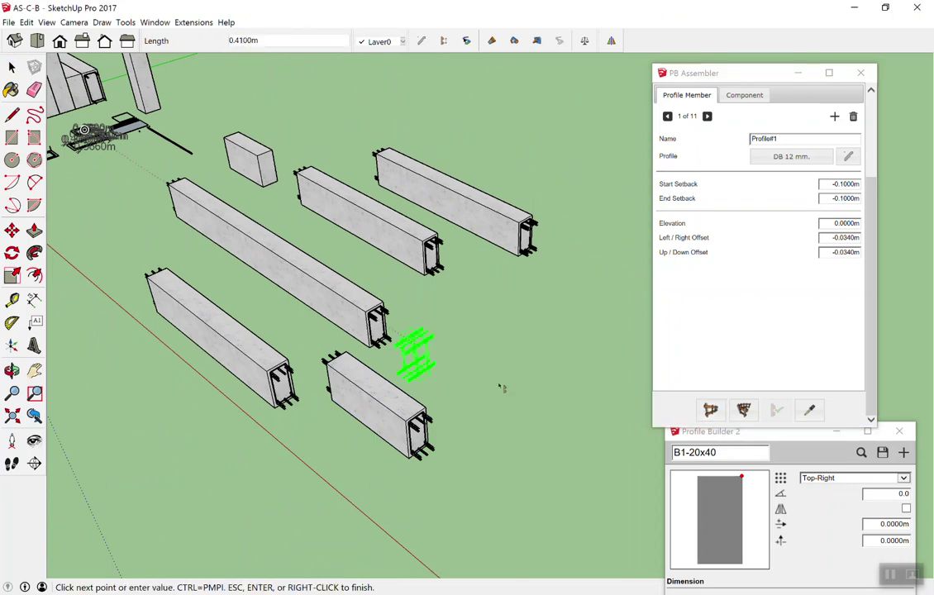
click(569, 446)
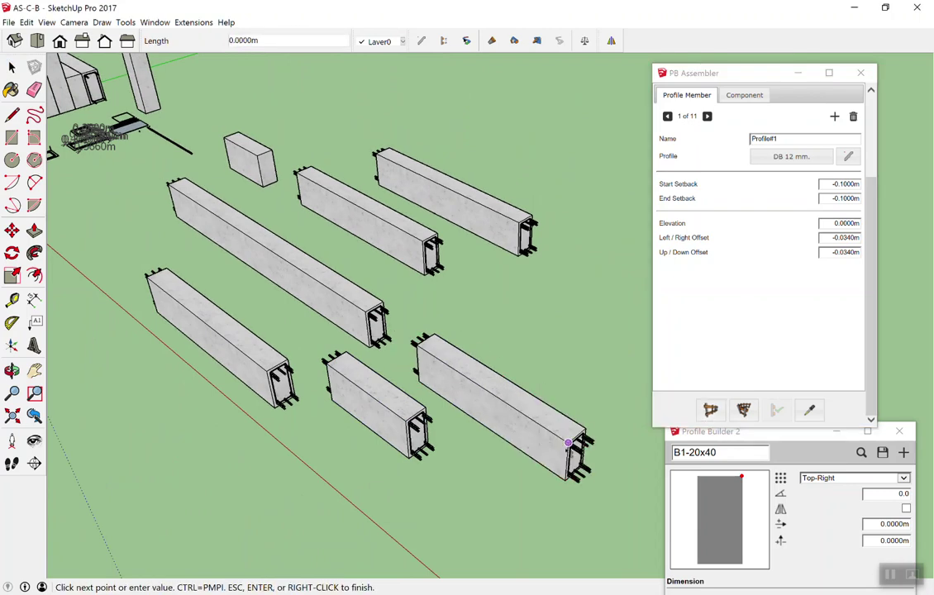
key(space)
scroll(562, 487, up, 2)
scroll(555, 517, up, 3)
scroll(549, 550, up, 3)
mouse_move(548, 551)
middle_down()
mouse_move(462, 355)
mouse_move(534, 427)
middle_up()
scroll(390, 307, down, 3)
scroll(429, 364, down, 2)
scroll(371, 223, up, 2)
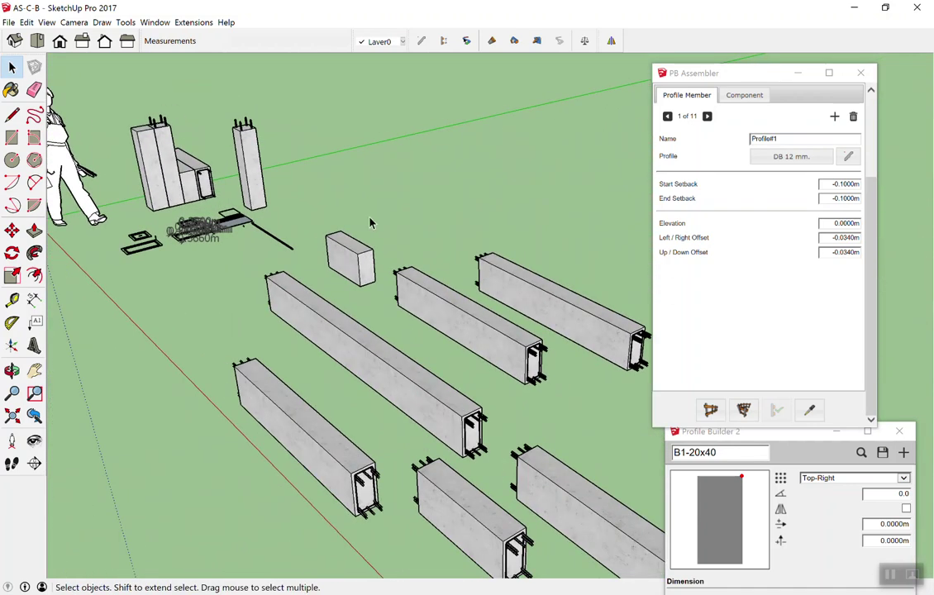
scroll(370, 223, down, 2)
mouse_move(371, 375)
middle_down()
mouse_move(387, 433)
mouse_move(435, 402)
middle_up()
scroll(408, 371, down, 2)
click(857, 75)
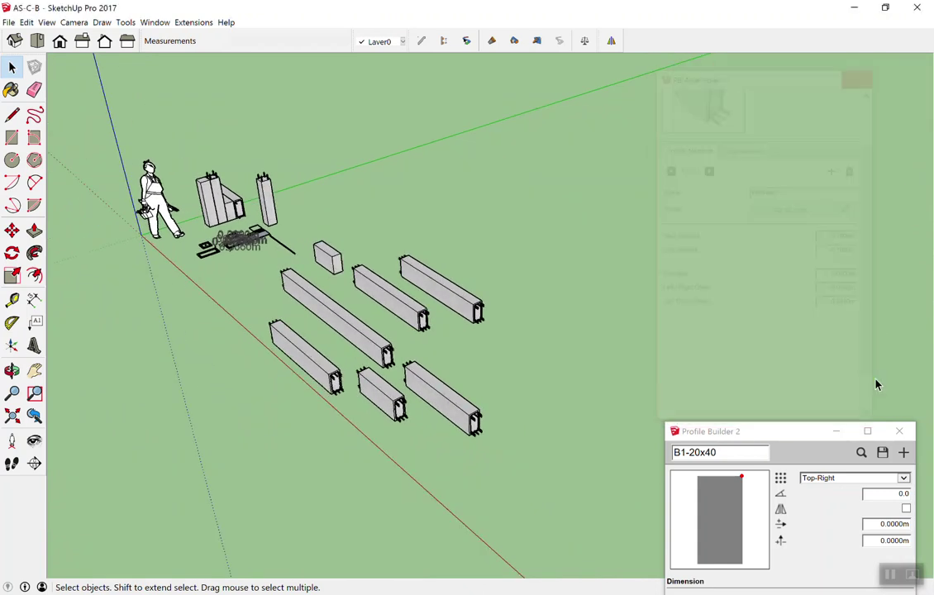
click(897, 431)
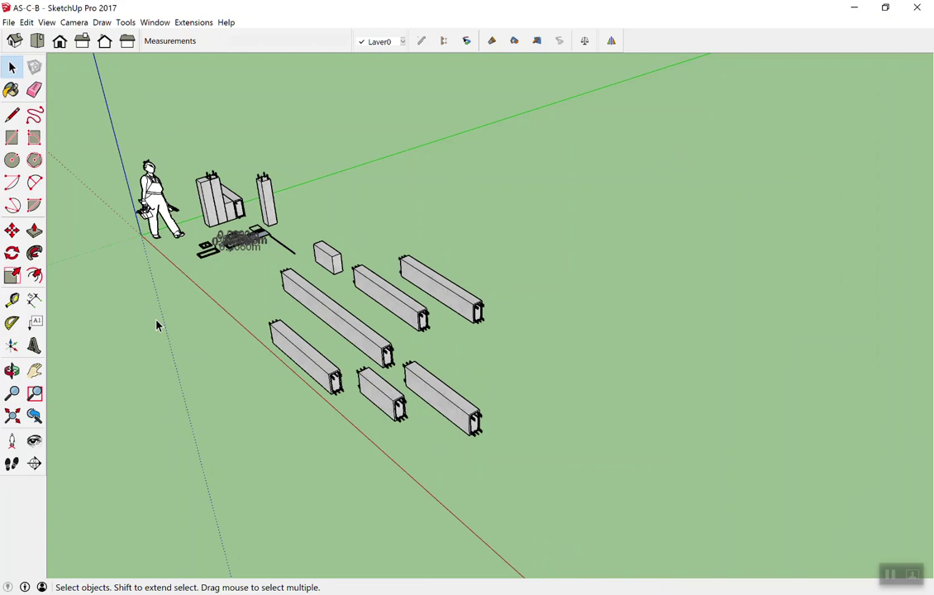
mouse_move(157, 325)
middle_down()
mouse_move(251, 312)
mouse_move(286, 290)
mouse_move(512, 336)
middle_up()
scroll(286, 290, up, 3)
scroll(495, 277, up, 3)
scroll(620, 307, up, 3)
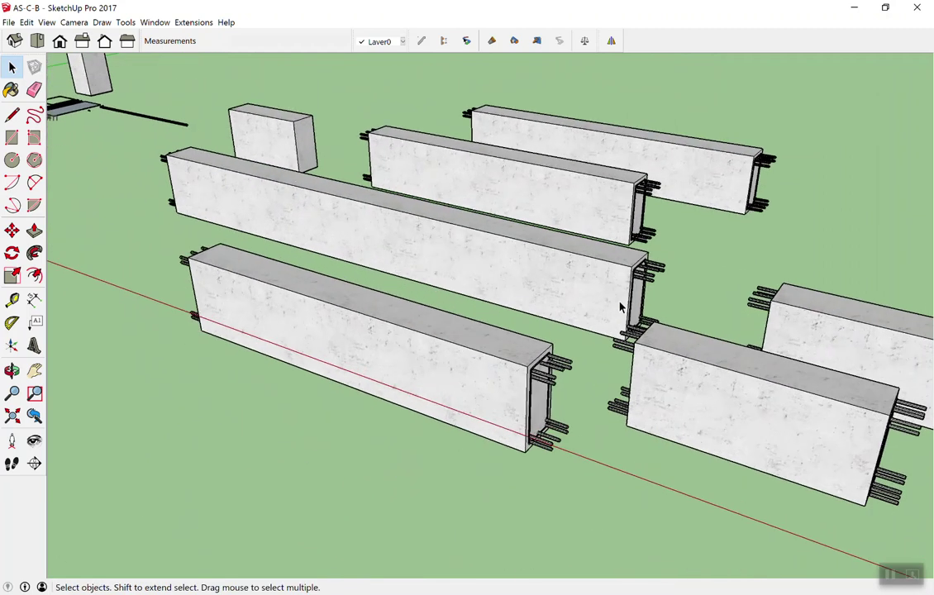
scroll(619, 307, up, 5)
scroll(602, 261, down, 3)
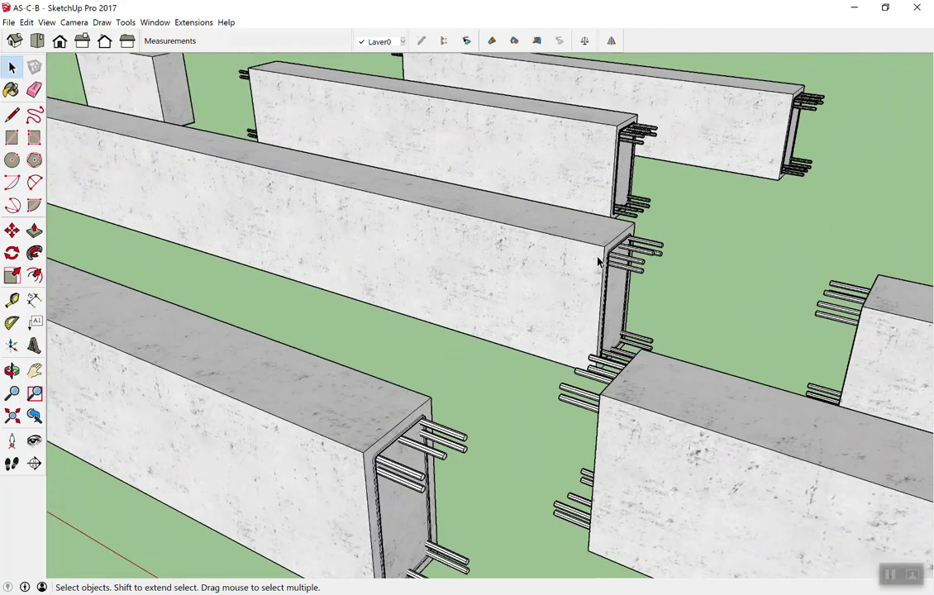
scroll(652, 277, up, 3)
scroll(671, 248, up, 4)
middle_drag(674, 238, 672, 231)
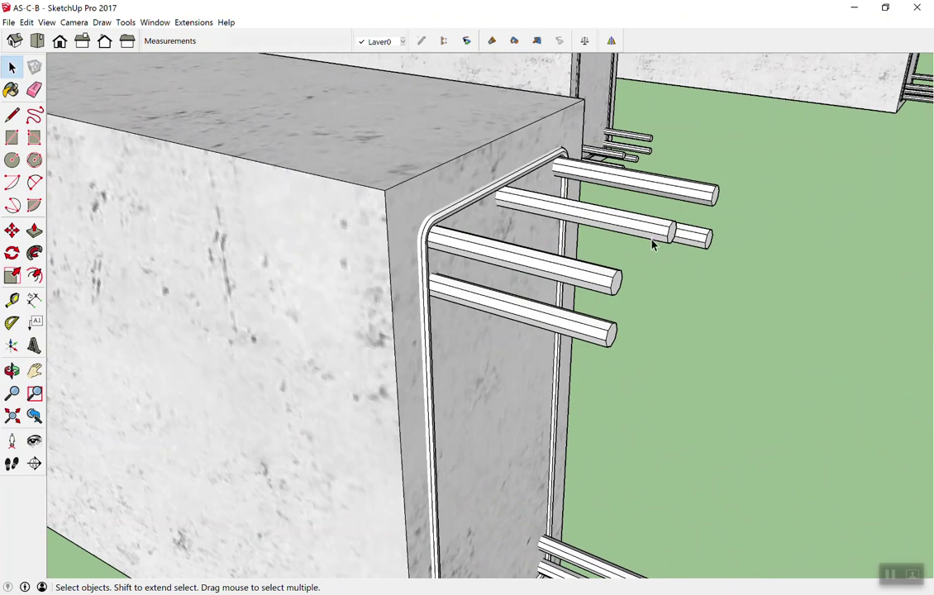
scroll(657, 249, down, 3)
scroll(659, 252, down, 2)
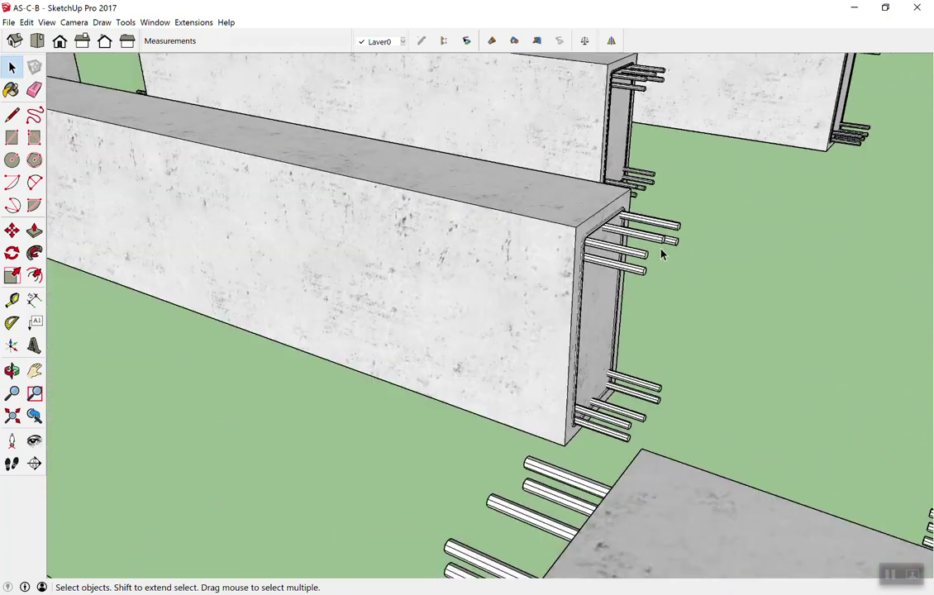
mouse_move(659, 259)
middle_down()
mouse_move(423, 252)
mouse_move(495, 271)
mouse_move(284, 247)
mouse_move(26, 20)
middle_up()
Step: Open the carpark2016 model, declining to save changes to AS-C-B
click(7, 23)
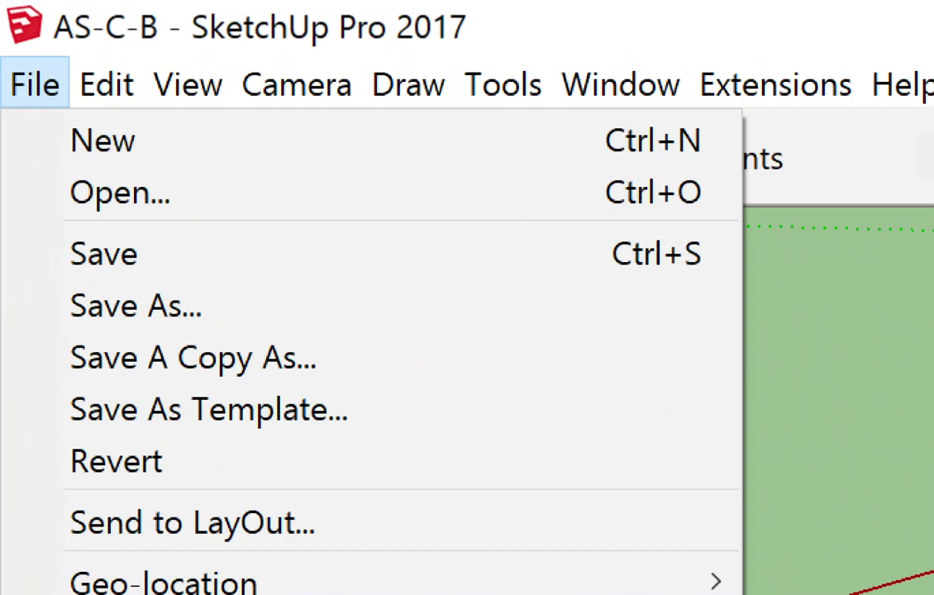
click(39, 103)
click(41, 104)
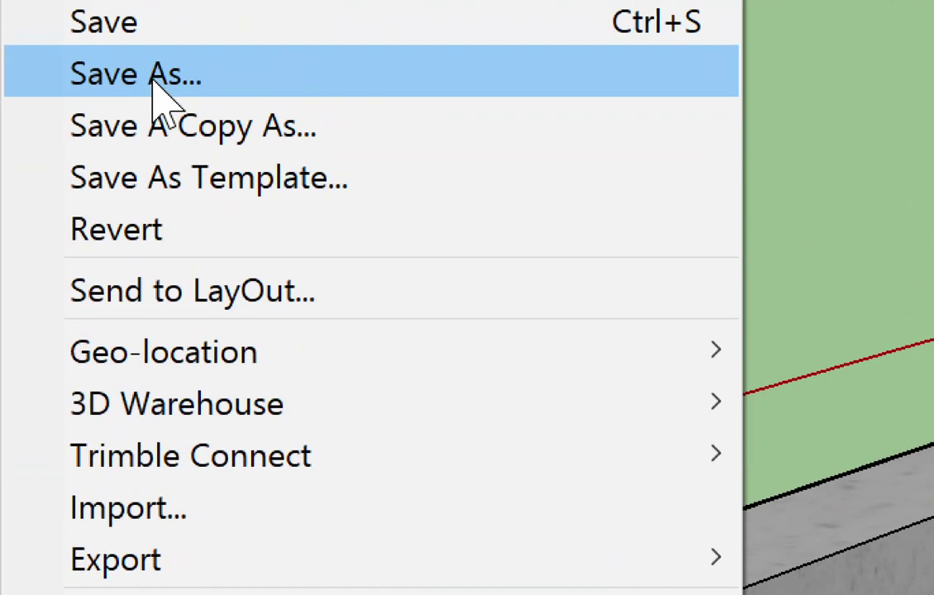
click(189, 51)
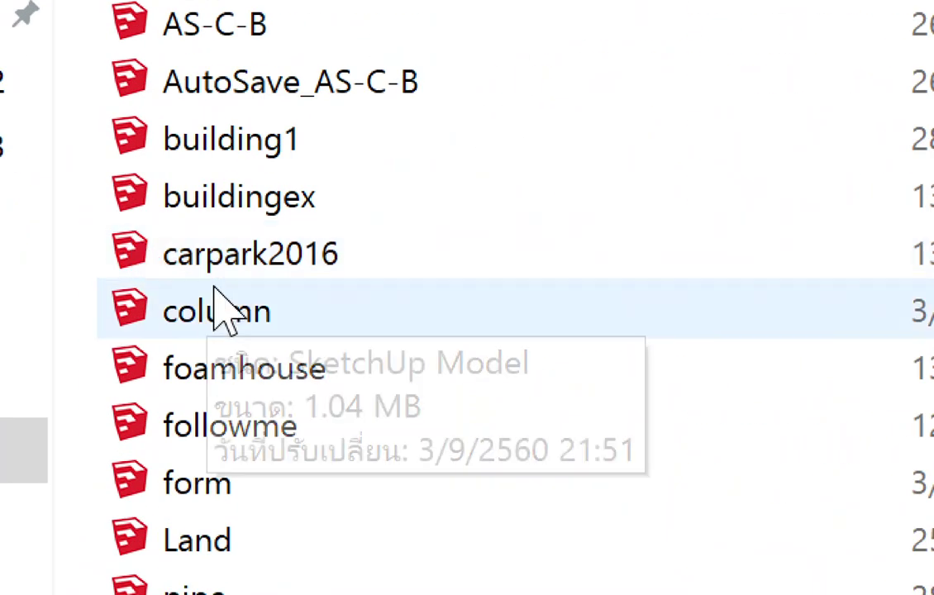
mouse_move(243, 367)
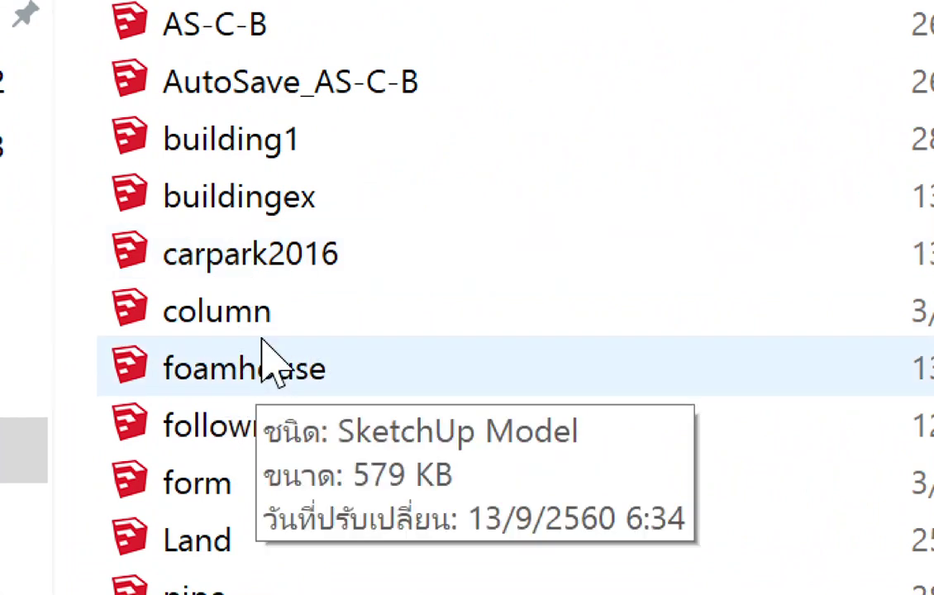
double_click(244, 256)
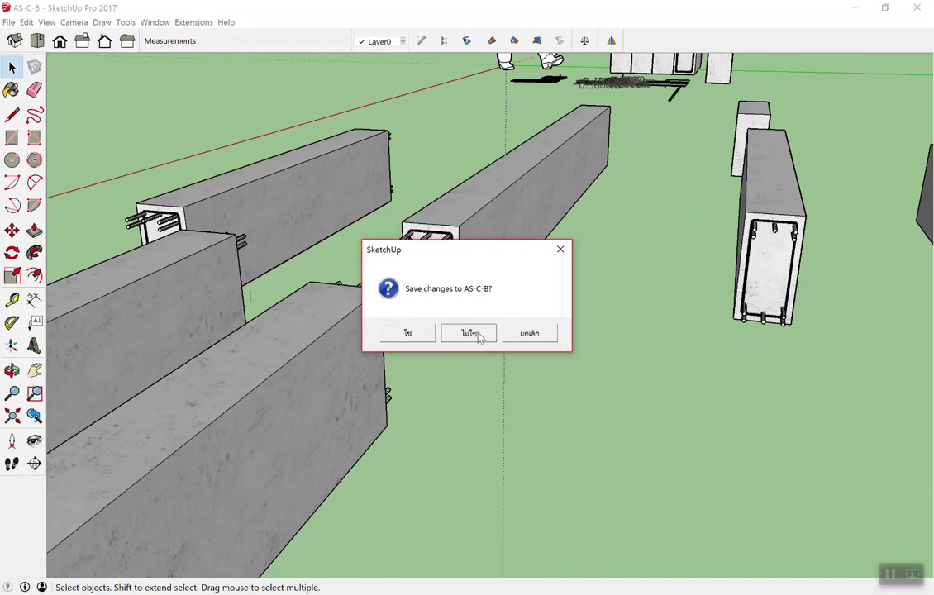
click(479, 335)
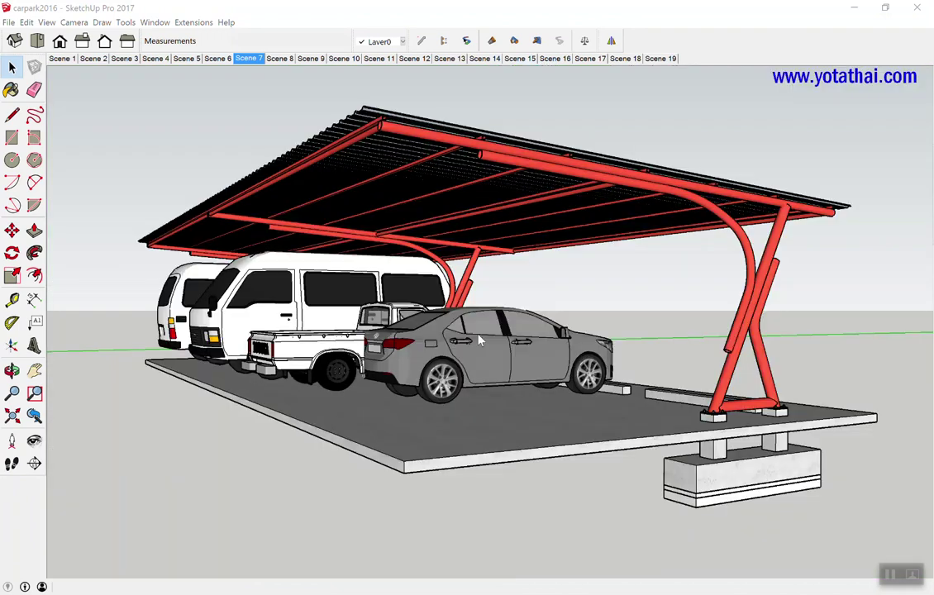
Step: Decline saving the assembly, then view the carport roof from below and above
click(477, 336)
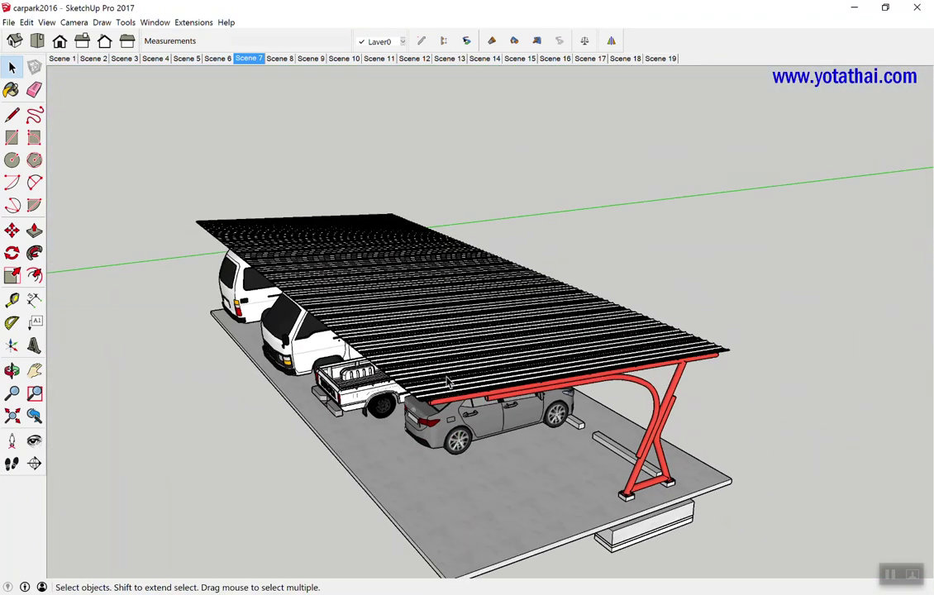
middle_drag(447, 381, 491, 263)
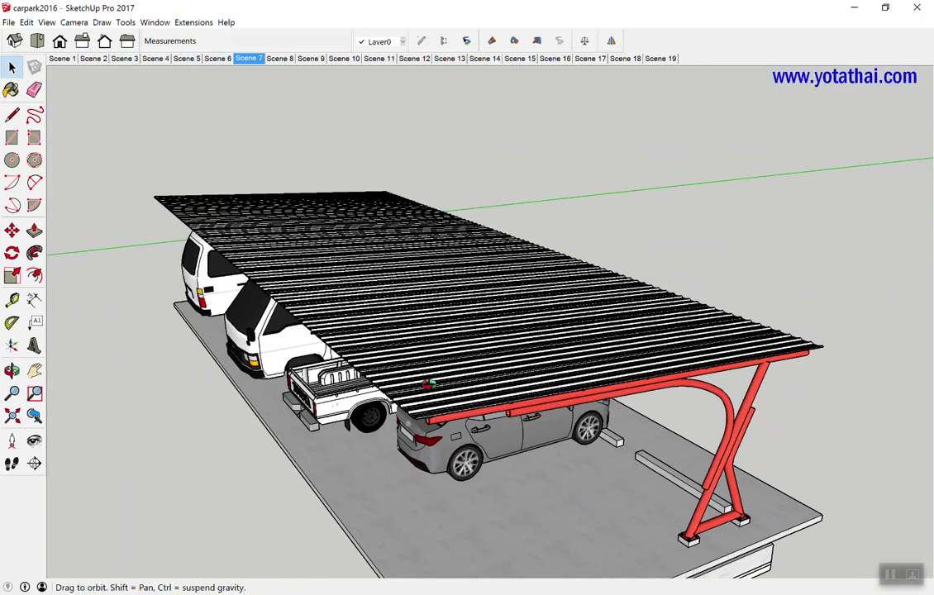
scroll(487, 265, up, 2)
scroll(473, 271, up, 2)
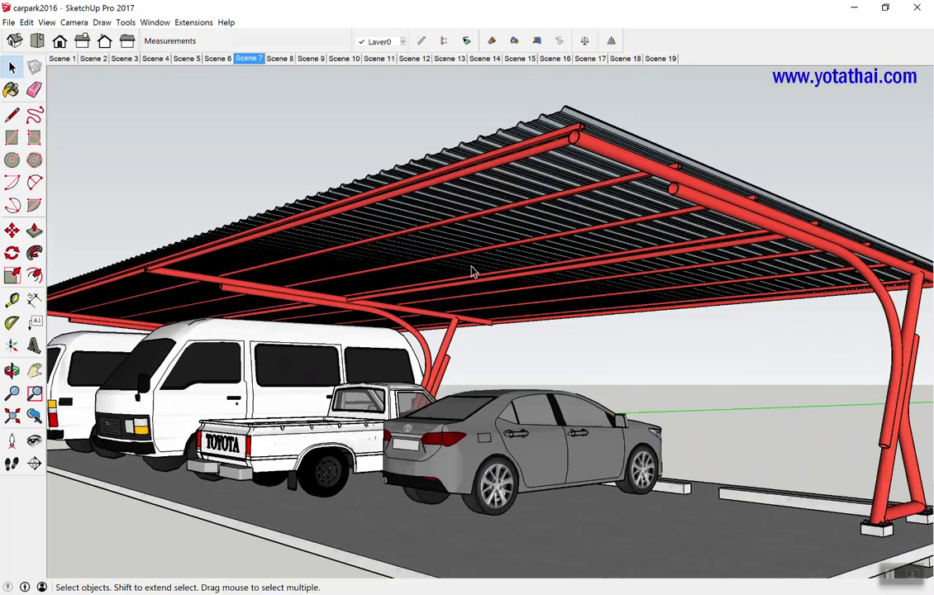
scroll(538, 263, down, 2)
mouse_move(538, 263)
middle_down()
mouse_move(430, 356)
mouse_move(405, 436)
mouse_move(615, 309)
mouse_move(369, 390)
mouse_move(337, 184)
mouse_move(506, 206)
mouse_move(492, 312)
middle_up()
scroll(615, 309, down, 3)
scroll(491, 312, down, 1)
scroll(212, 326, down, 4)
scroll(212, 326, down, 2)
mouse_move(212, 326)
middle_down()
mouse_move(276, 367)
mouse_move(281, 308)
mouse_move(439, 322)
middle_up()
scroll(240, 347, up, 2)
scroll(240, 347, up, 2)
scroll(276, 368, down, 2)
scroll(371, 389, down, 1)
scroll(267, 389, up, 1)
scroll(267, 389, up, 2)
scroll(280, 308, up, 2)
scroll(281, 308, up, 3)
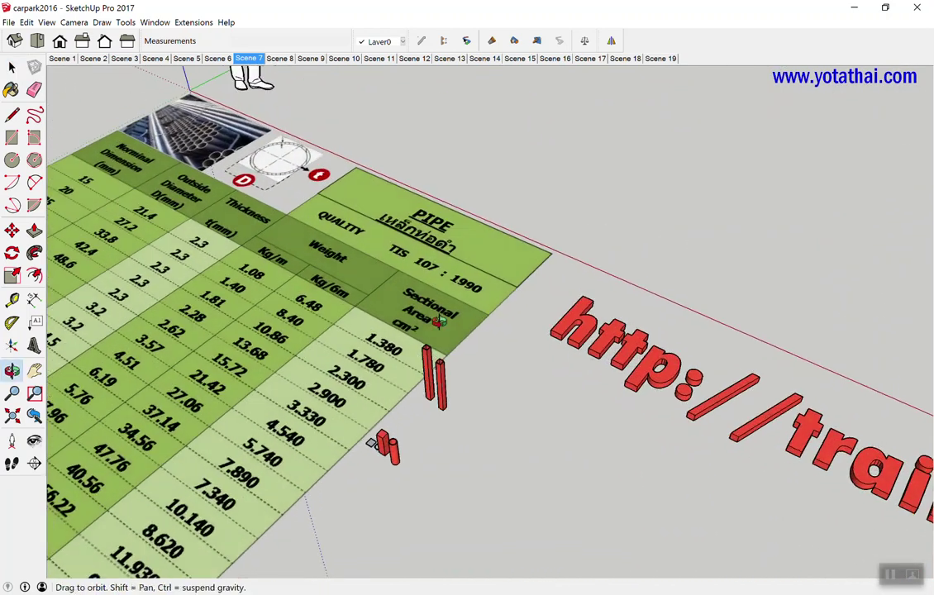
scroll(293, 284, down, 1)
scroll(293, 284, down, 2)
scroll(293, 283, down, 2)
scroll(294, 284, up, 4)
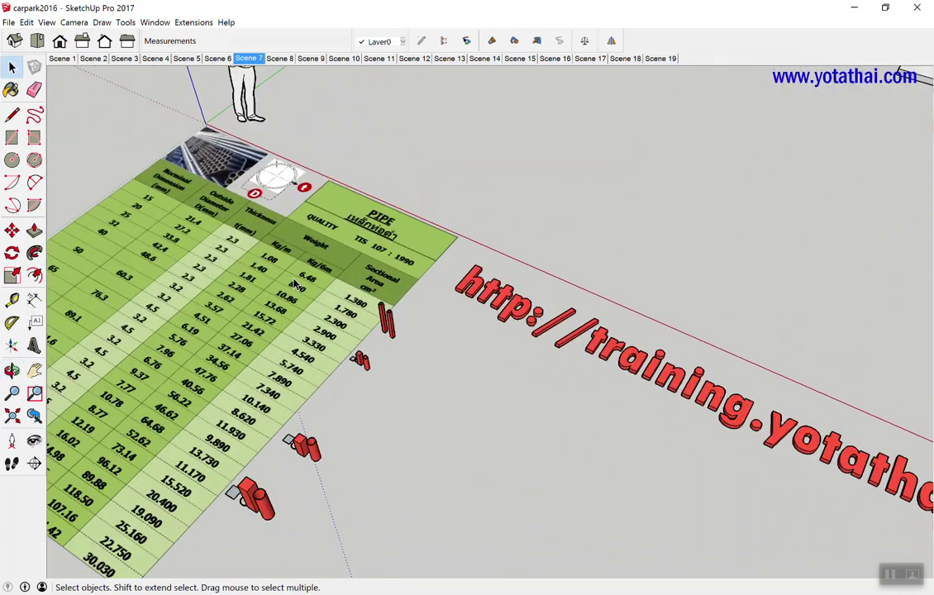
scroll(294, 283, up, 2)
Step: Examine the PIPE section table, side and rear views, then right-click the roof group
mouse_move(293, 284)
middle_down()
mouse_move(337, 190)
mouse_move(296, 158)
mouse_move(308, 229)
mouse_move(295, 249)
middle_up()
scroll(295, 250, down, 2)
scroll(295, 249, up, 2)
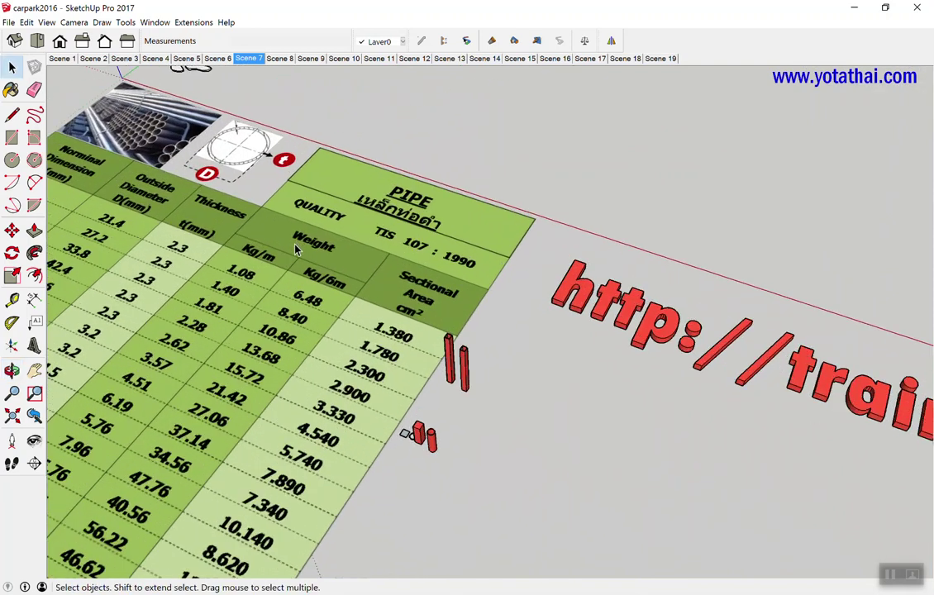
scroll(273, 331, down, 1)
scroll(271, 331, down, 1)
mouse_move(271, 331)
middle_down()
mouse_move(312, 298)
mouse_move(317, 280)
mouse_move(216, 546)
mouse_move(212, 532)
middle_up()
scroll(316, 280, down, 2)
scroll(316, 280, up, 2)
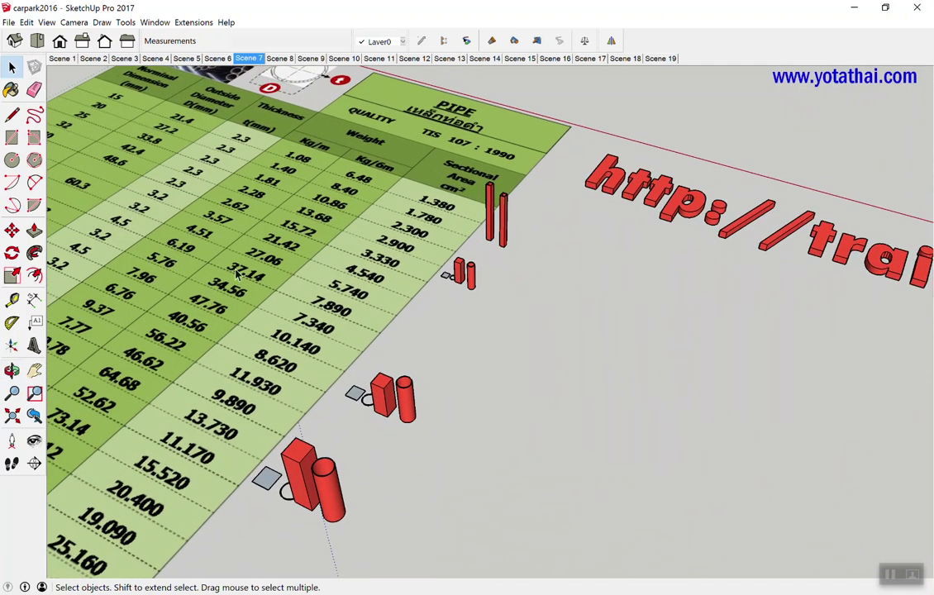
middle_drag(124, 384, 435, 384)
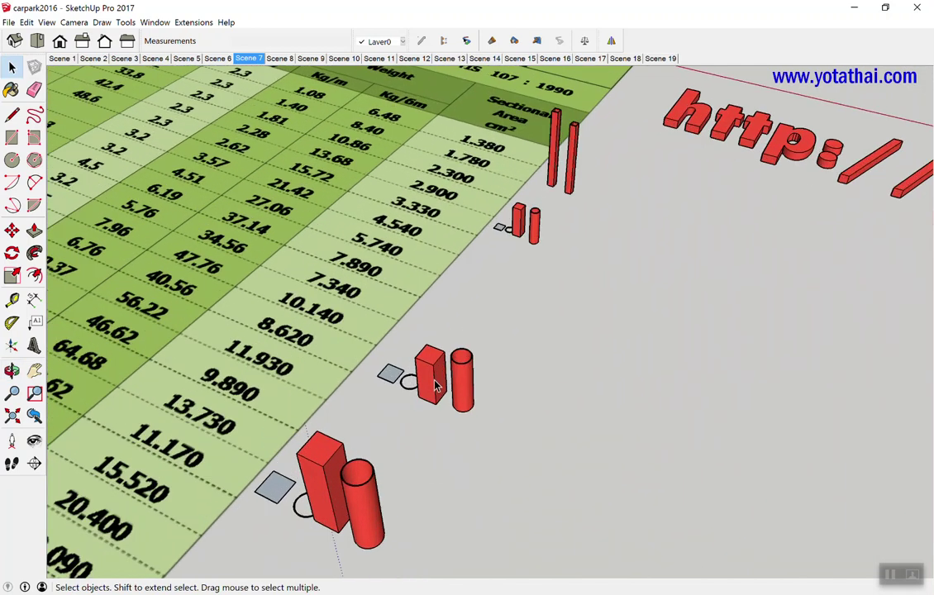
scroll(436, 384, up, 3)
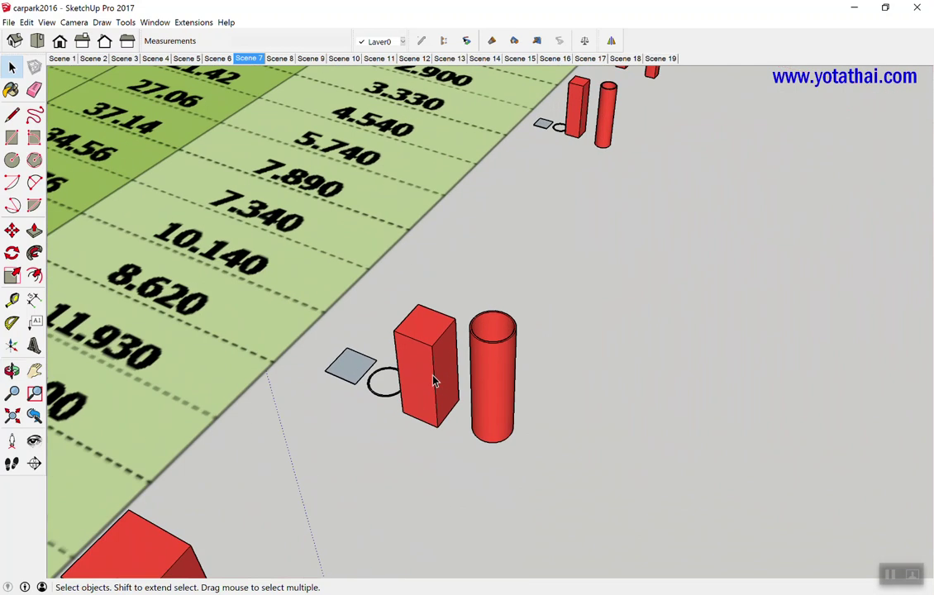
scroll(436, 367, up, 2)
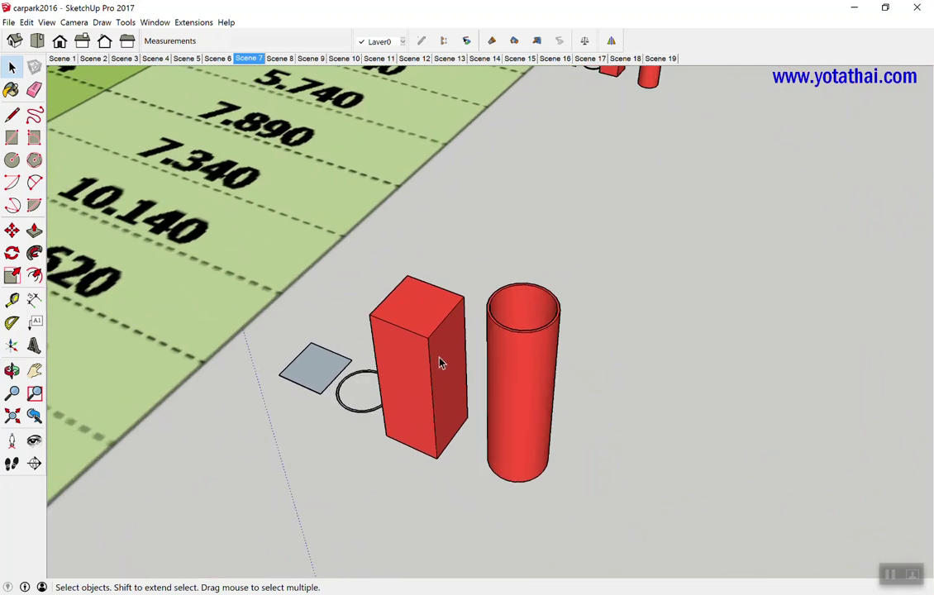
scroll(479, 377, down, 2)
scroll(498, 386, down, 2)
scroll(462, 372, down, 2)
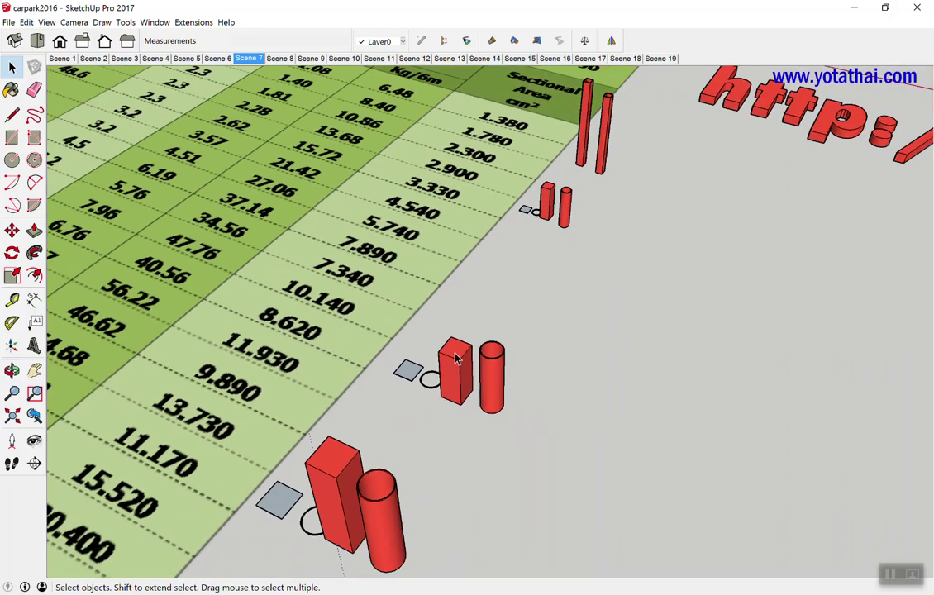
scroll(372, 347, down, 3)
scroll(273, 328, down, 3)
mouse_move(273, 328)
middle_down()
mouse_move(578, 275)
mouse_move(427, 248)
mouse_move(463, 347)
middle_up()
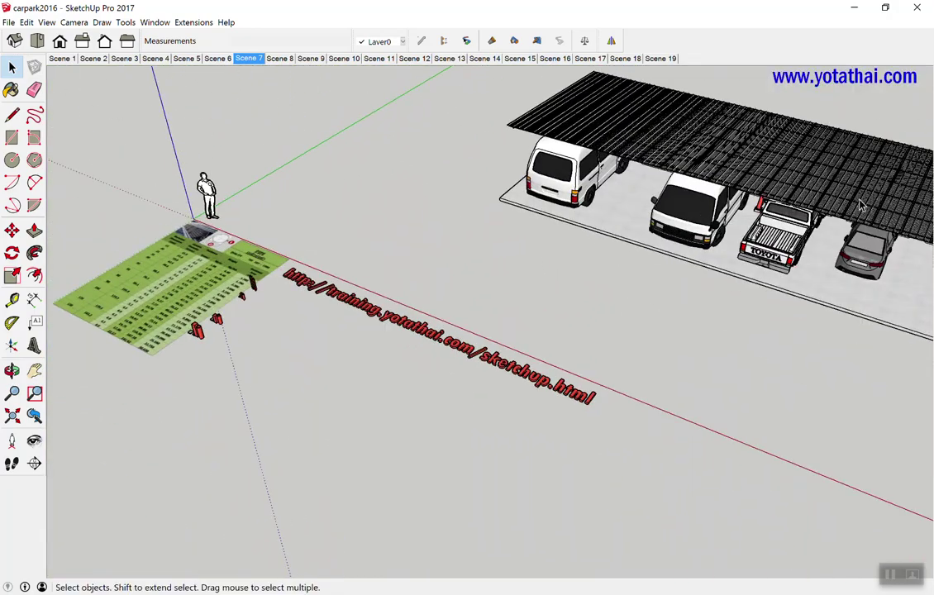
scroll(811, 76, up, 3)
scroll(812, 76, up, 3)
scroll(812, 76, up, 3)
scroll(744, 166, up, 3)
scroll(645, 245, down, 2)
scroll(645, 245, down, 2)
scroll(653, 247, down, 2)
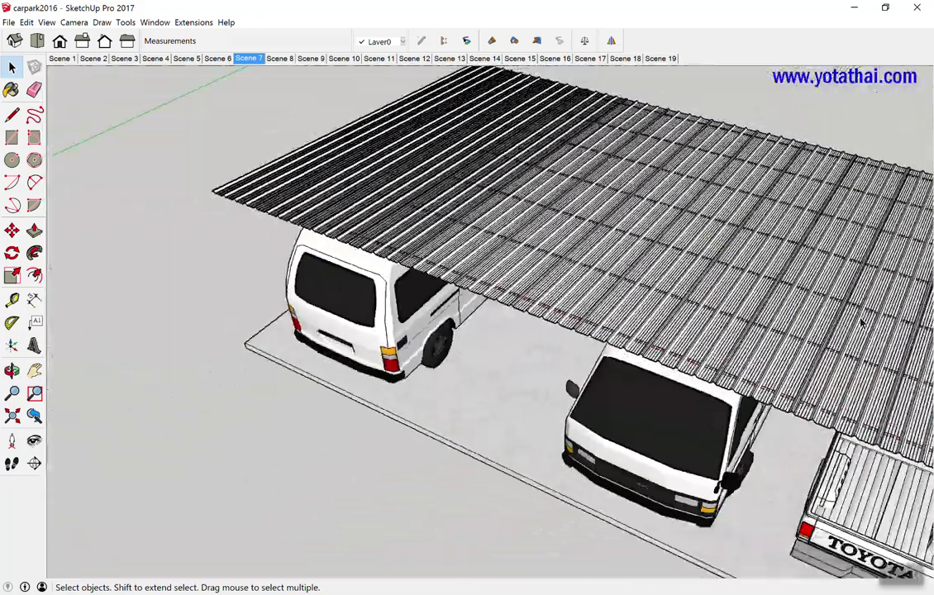
middle_drag(653, 248, 430, 134)
scroll(405, 143, up, 3)
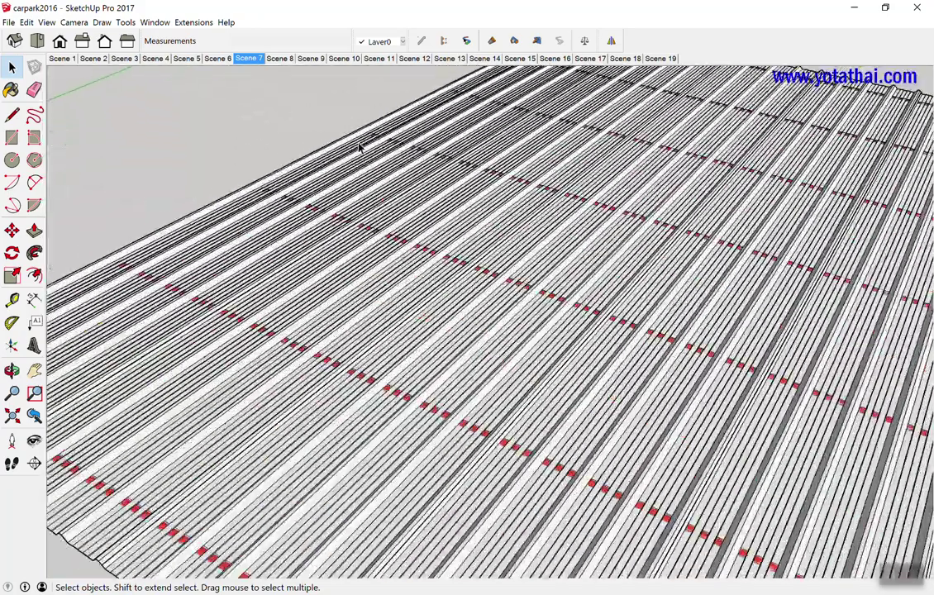
right_click(307, 177)
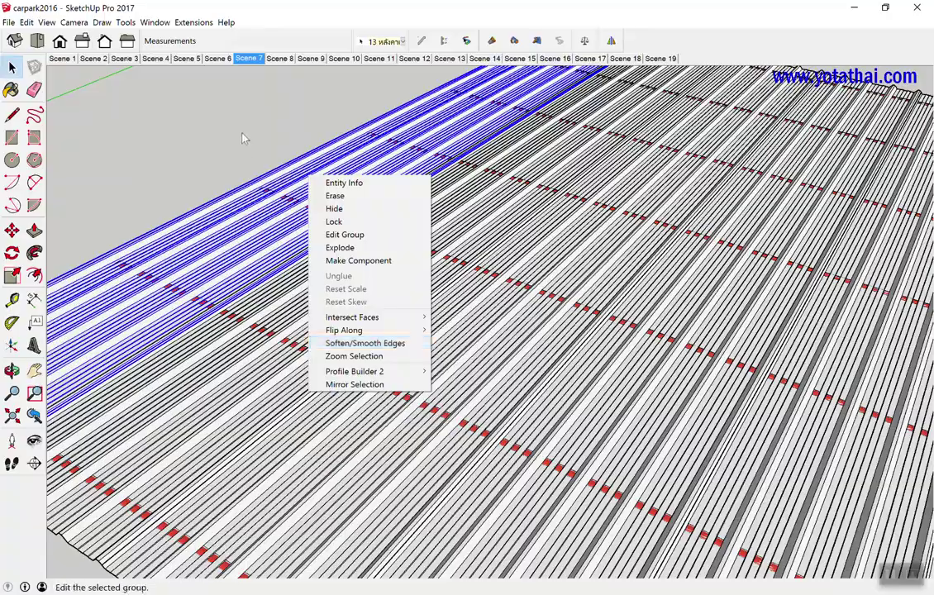
Step: Soften the roof group's edges using Soften/Smooth Edges at 180 degrees
click(242, 138)
right_click(324, 183)
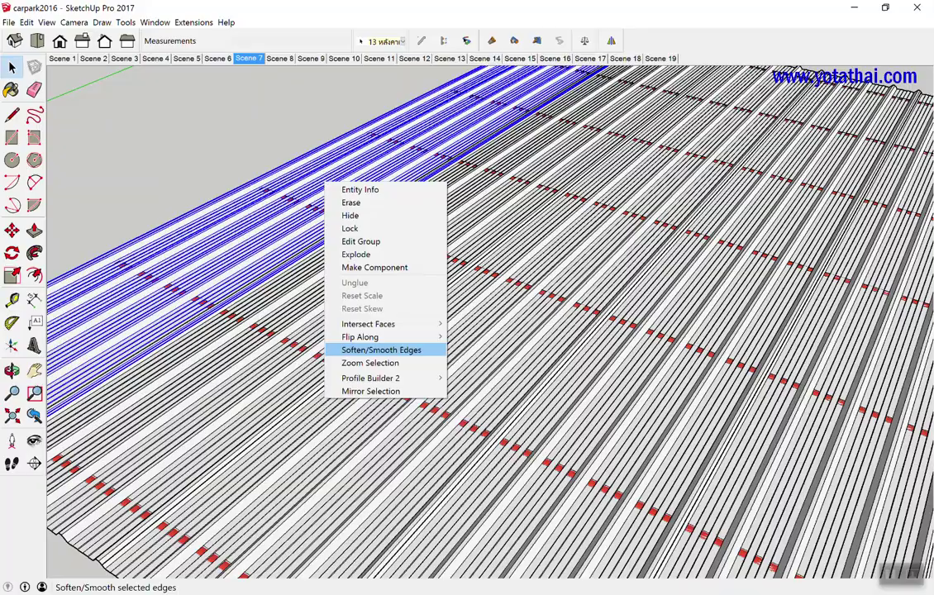
click(380, 350)
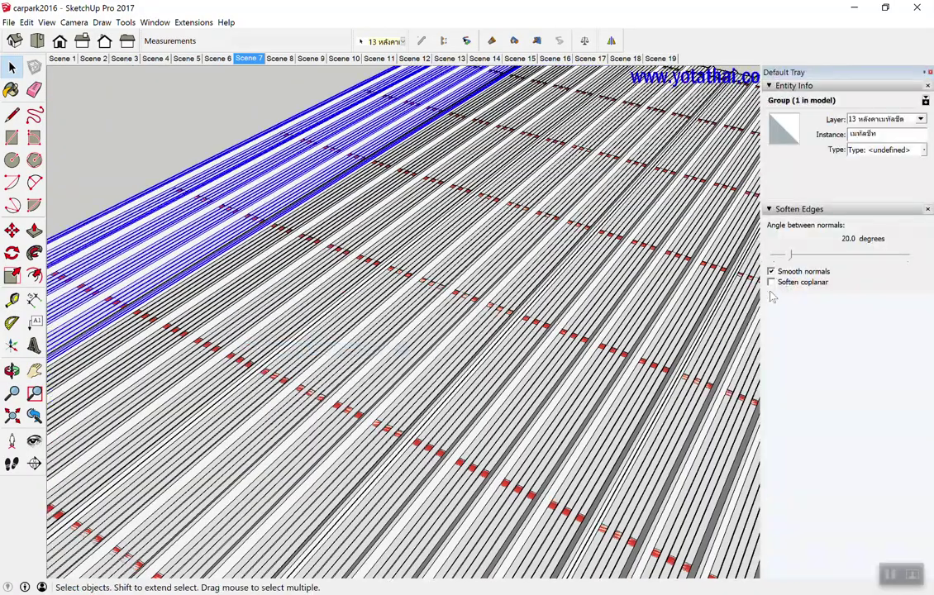
drag(791, 256, 852, 263)
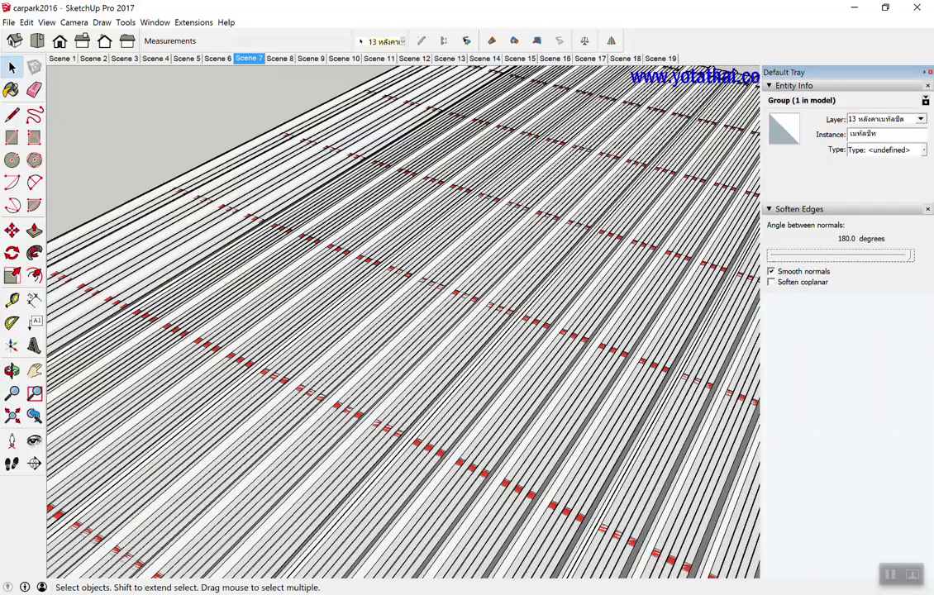
drag(909, 255, 784, 275)
drag(886, 270, 908, 271)
scroll(486, 210, down, 3)
scroll(371, 186, down, 5)
mouse_move(442, 285)
middle_down()
mouse_move(125, 423)
mouse_move(33, 256)
mouse_move(312, 302)
mouse_move(219, 296)
mouse_move(240, 323)
mouse_move(235, 346)
mouse_move(183, 307)
mouse_move(228, 165)
middle_up()
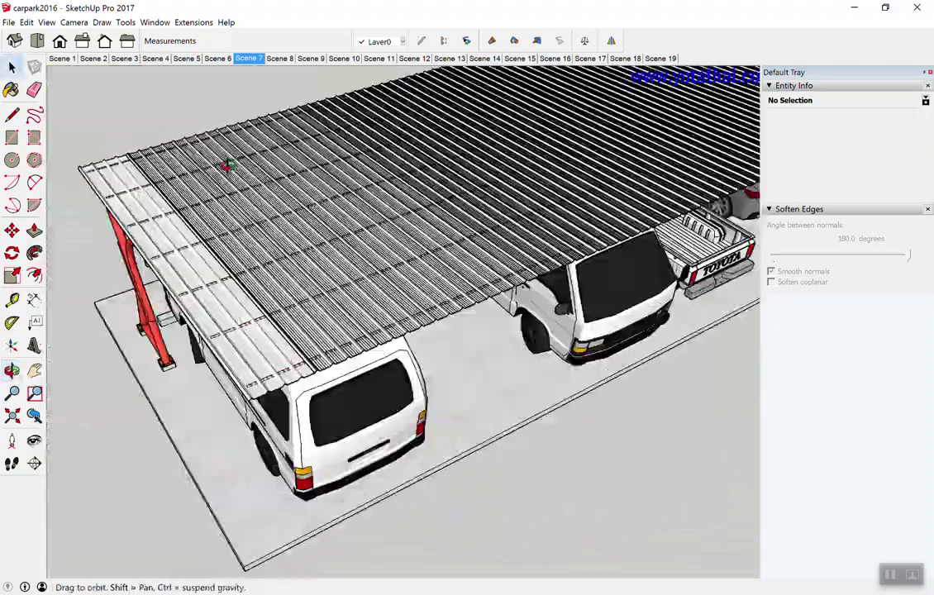
scroll(149, 193, up, 3)
scroll(156, 245, up, 3)
scroll(160, 244, up, 2)
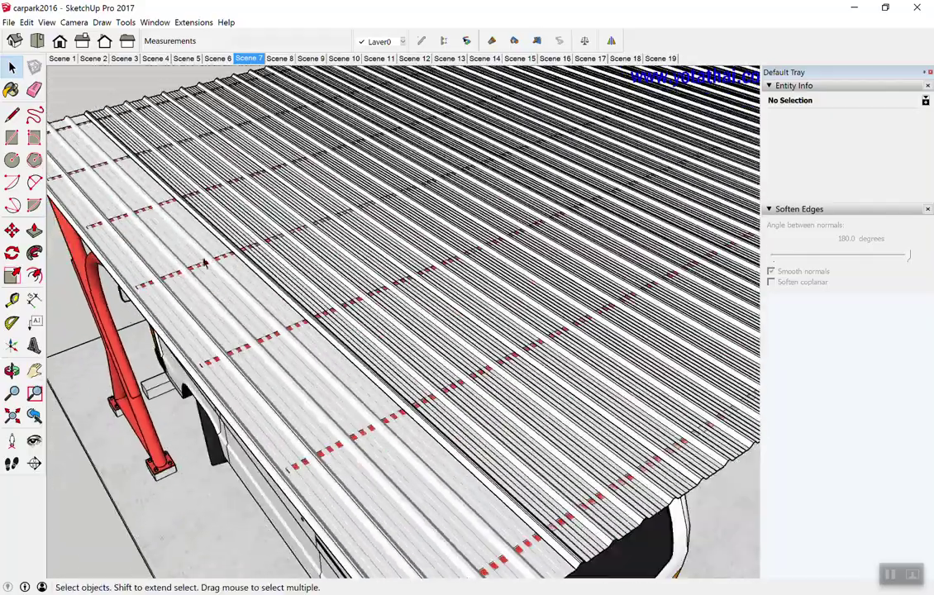
middle_drag(205, 263, 244, 273)
scroll(260, 323, up, 2)
scroll(376, 316, up, 3)
scroll(379, 317, up, 2)
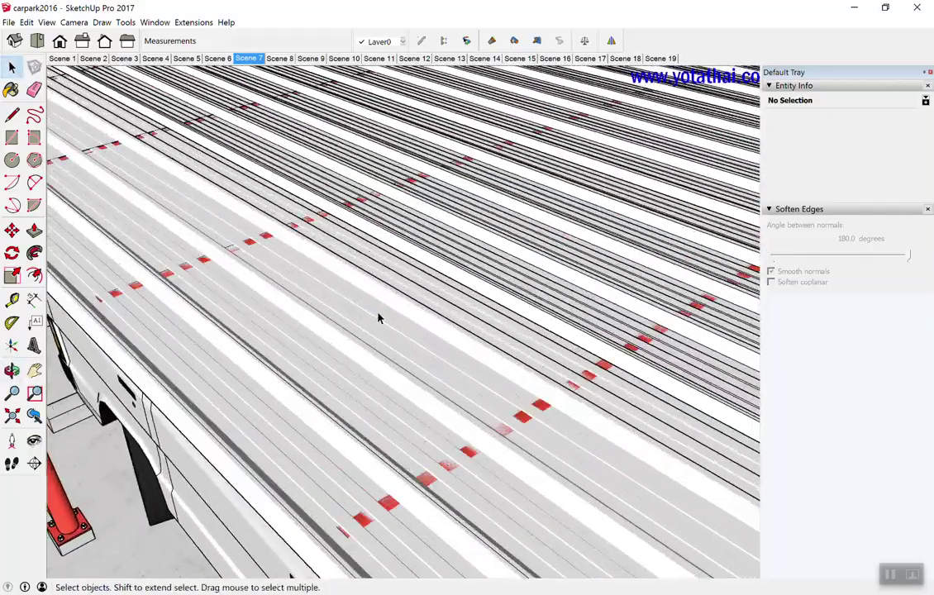
mouse_move(381, 258)
middle_down()
mouse_move(240, 149)
mouse_move(163, 129)
mouse_move(304, 164)
mouse_move(481, 227)
mouse_move(362, 218)
middle_up()
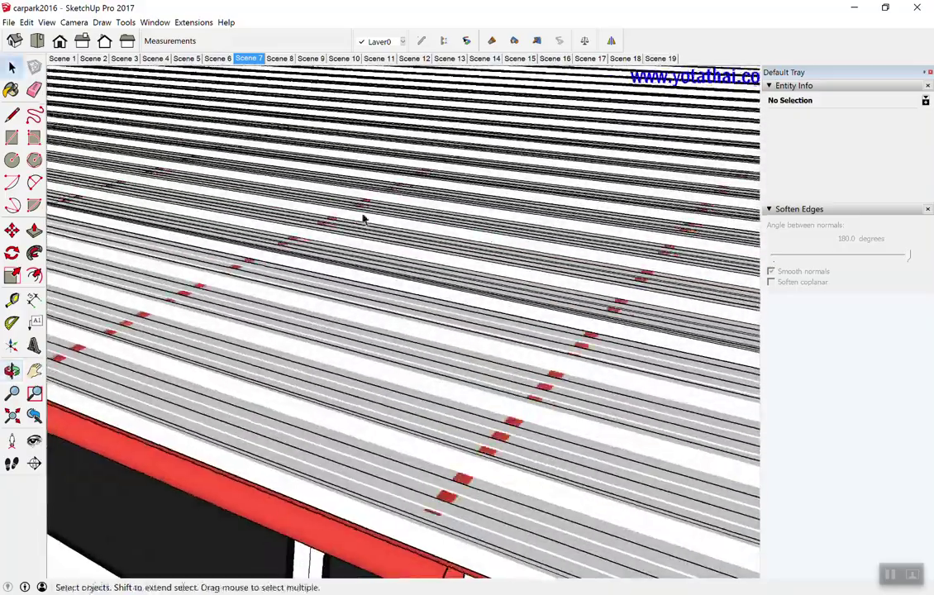
scroll(515, 315, down, 3)
scroll(516, 325, down, 2)
scroll(511, 306, down, 2)
scroll(505, 285, down, 2)
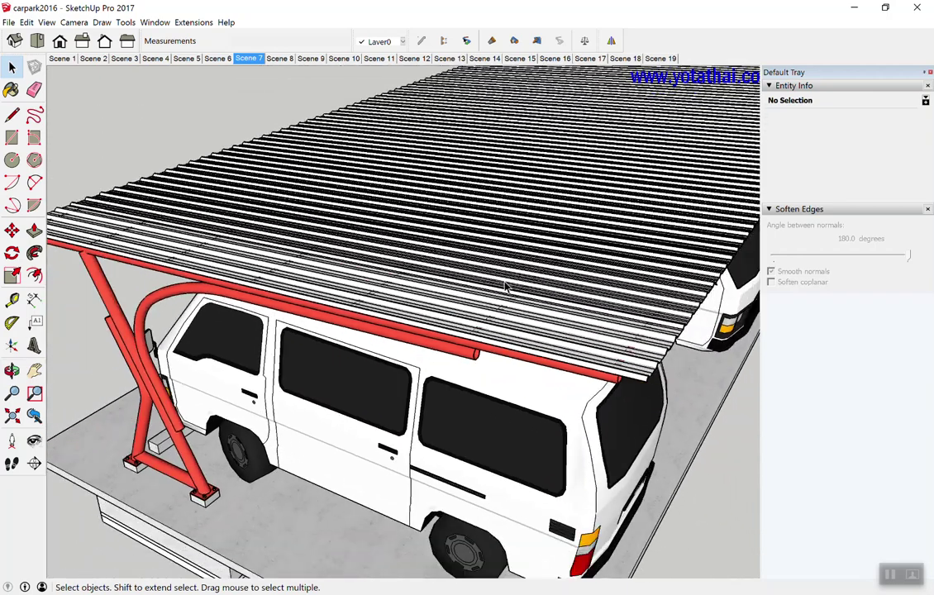
scroll(505, 285, down, 2)
scroll(492, 283, down, 2)
mouse_move(593, 289)
middle_down()
mouse_move(189, 287)
mouse_move(454, 365)
middle_up()
scroll(289, 405, up, 3)
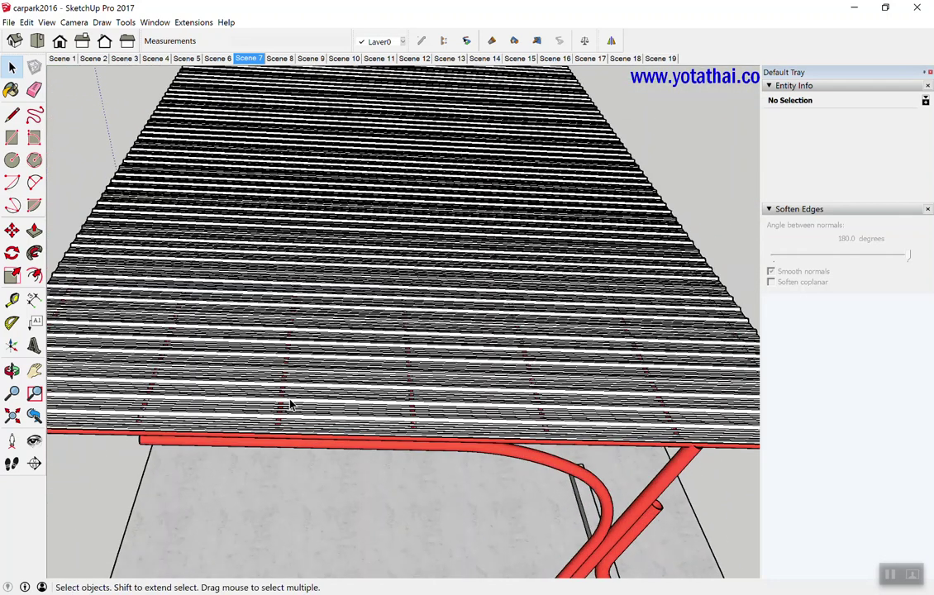
scroll(289, 405, up, 2)
Step: Soften and smooth the carport roof group's edges at 180 degrees
right_click(302, 426)
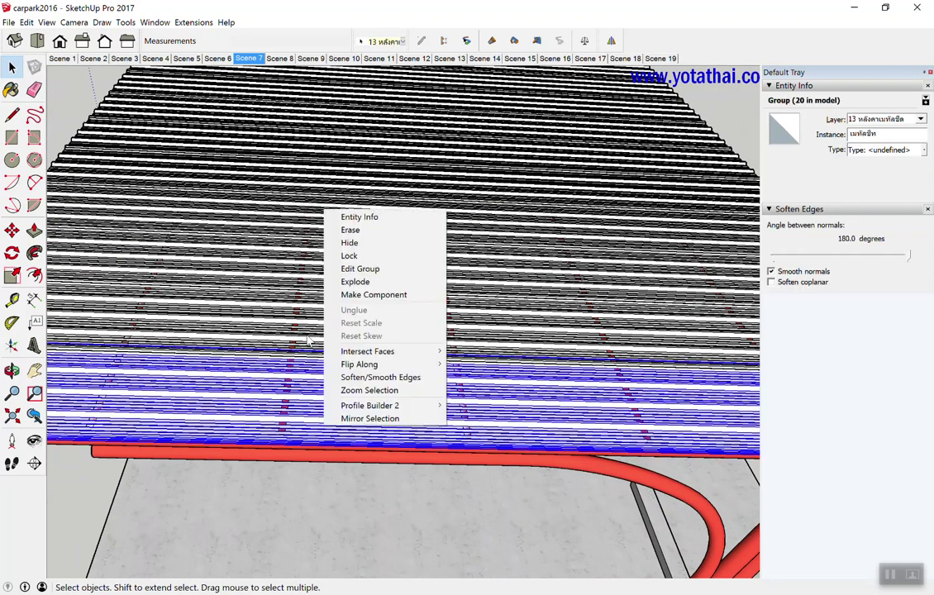
click(402, 482)
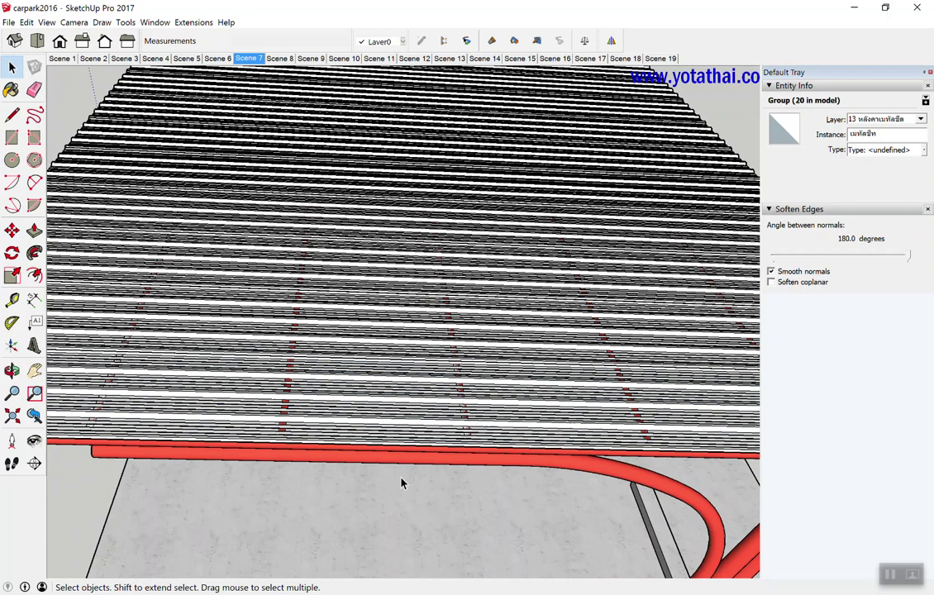
right_click(407, 421)
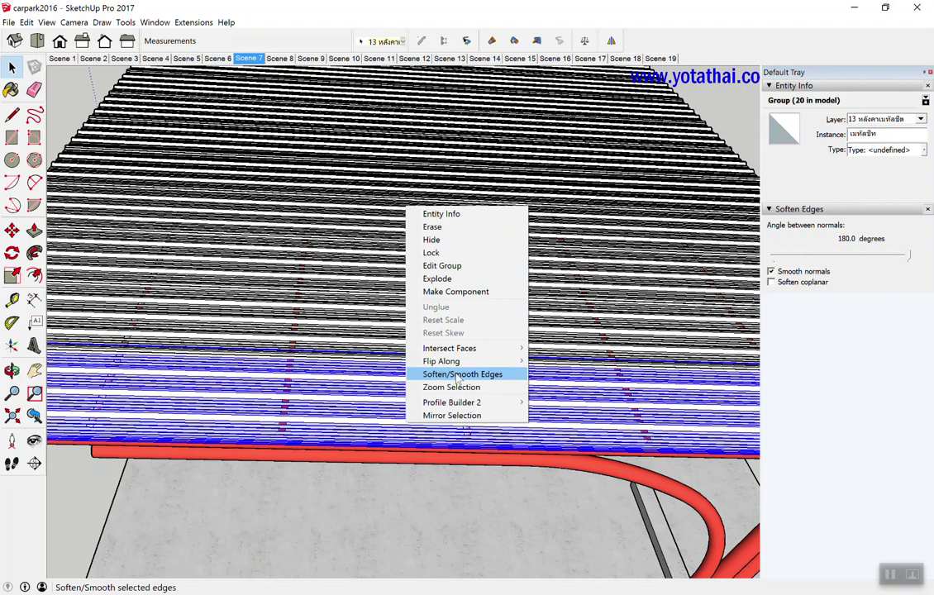
click(502, 346)
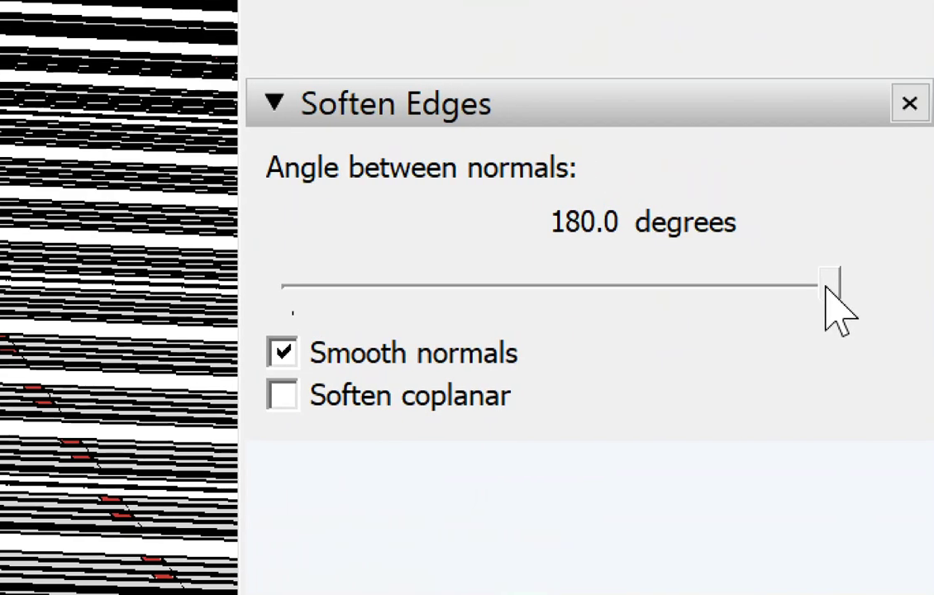
drag(905, 255, 817, 254)
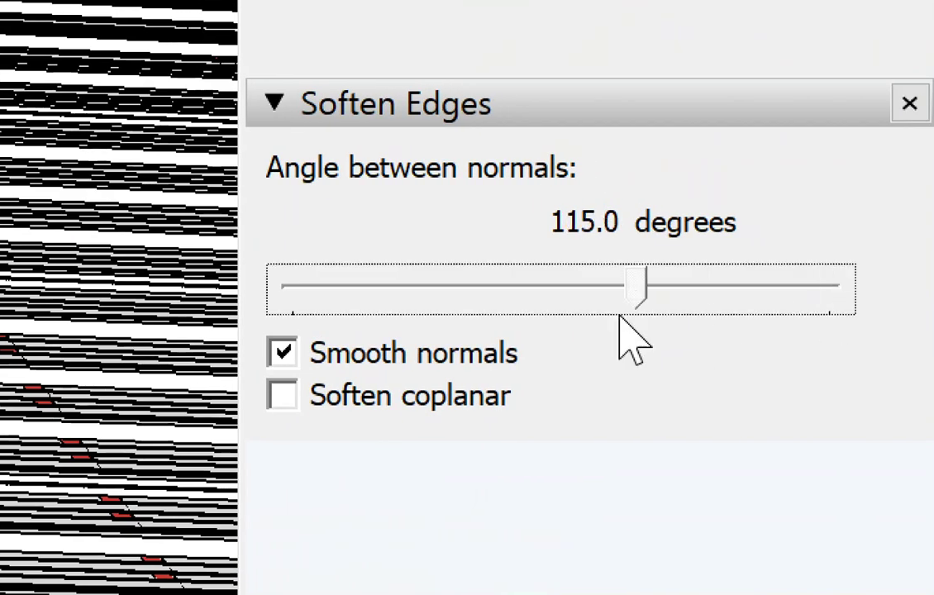
mouse_move(467, 298)
mouse_down()
mouse_move(399, 292)
mouse_move(850, 375)
mouse_up()
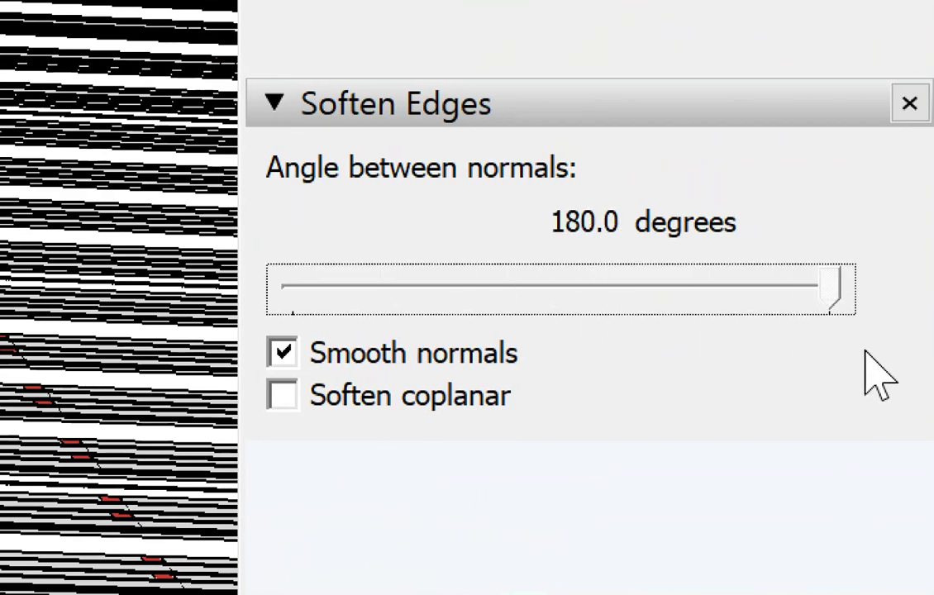
Step: Orbit and zoom around the carport to inspect the smoothed corrugated roof above the cars
scroll(602, 195, down, 3)
scroll(602, 195, down, 3)
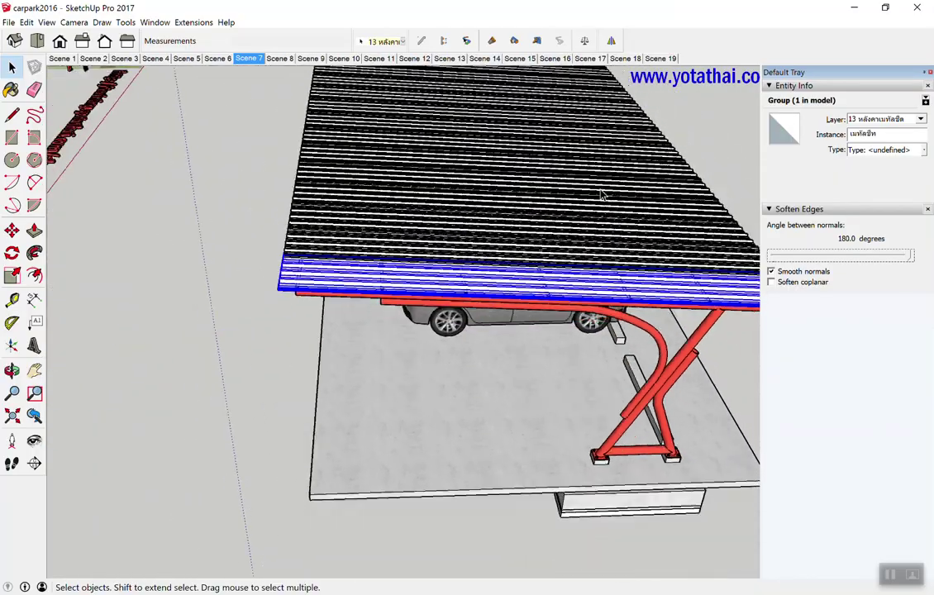
middle_drag(475, 371, 547, 307)
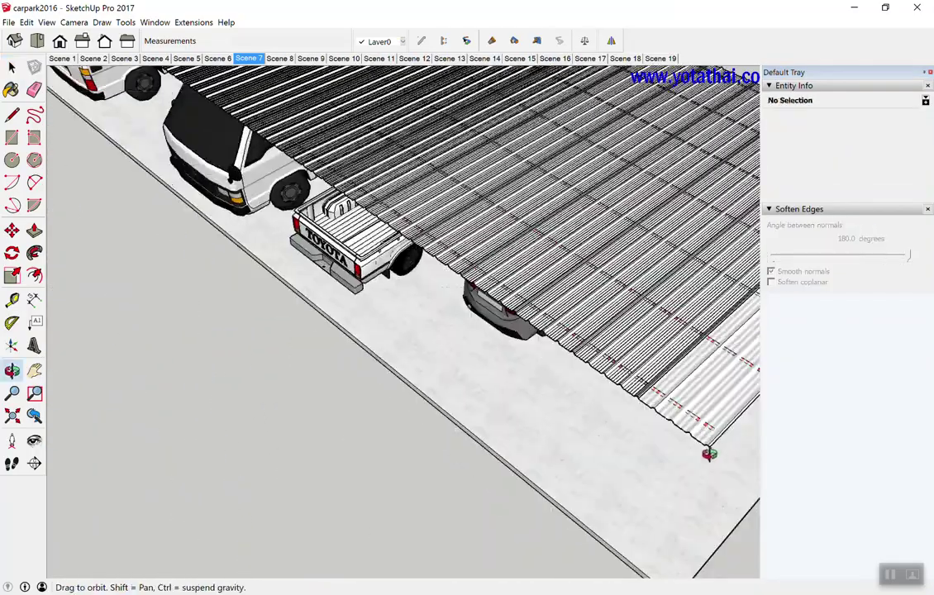
scroll(628, 339, up, 1)
scroll(703, 383, up, 3)
scroll(717, 388, up, 2)
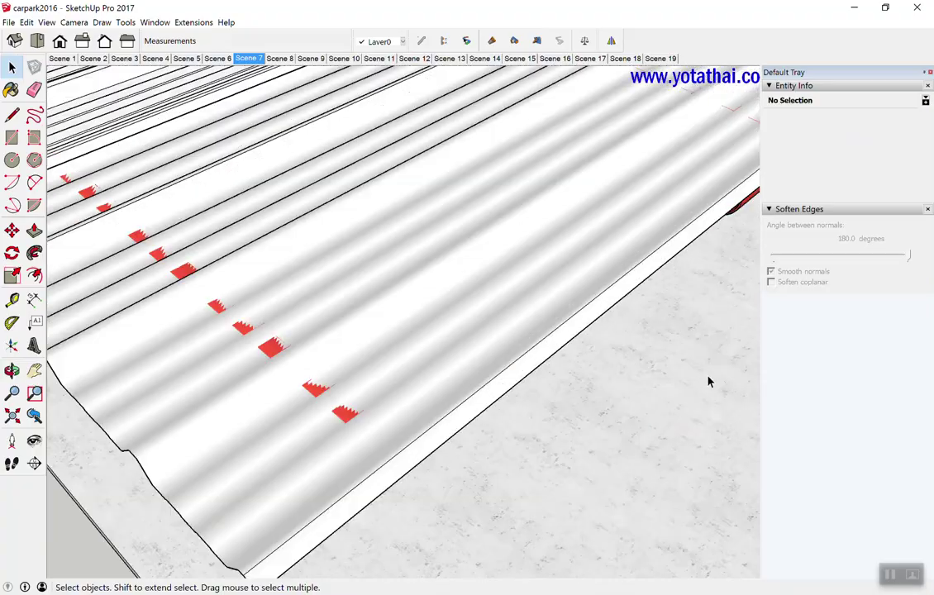
scroll(708, 380, down, 1)
mouse_move(708, 380)
middle_down()
mouse_move(607, 308)
mouse_move(770, 224)
middle_up()
scroll(625, 317, up, 2)
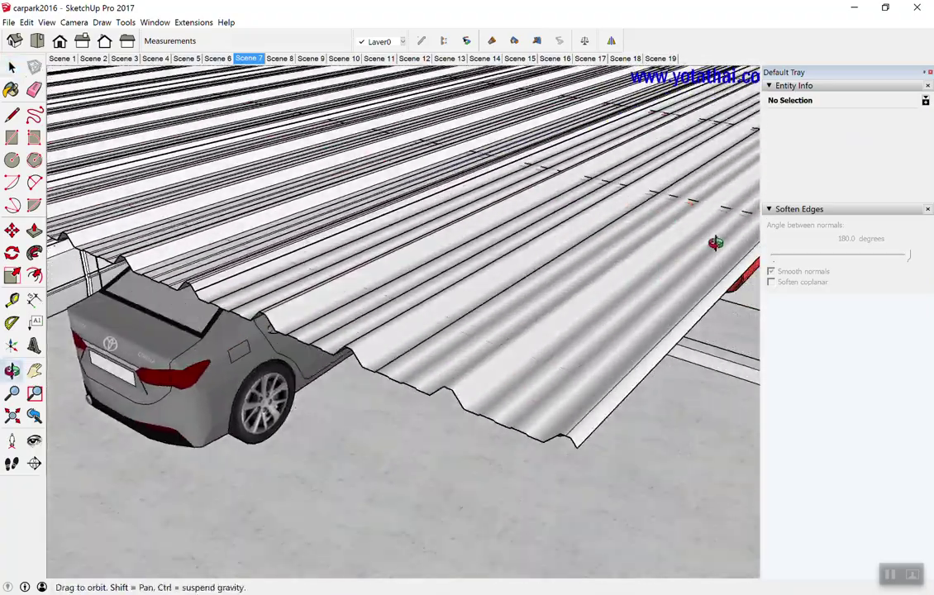
scroll(411, 257, up, 3)
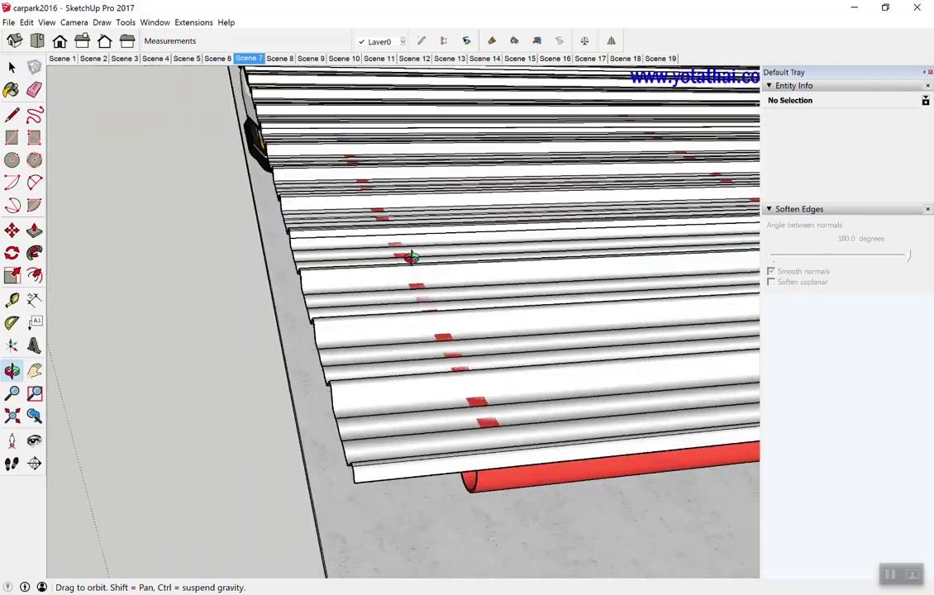
middle_drag(770, 224, 370, 256)
scroll(370, 256, down, 3)
scroll(502, 296, down, 2)
mouse_move(502, 297)
middle_down()
mouse_move(596, 252)
mouse_move(688, 229)
middle_up()
scroll(688, 230, up, 1)
scroll(688, 229, down, 2)
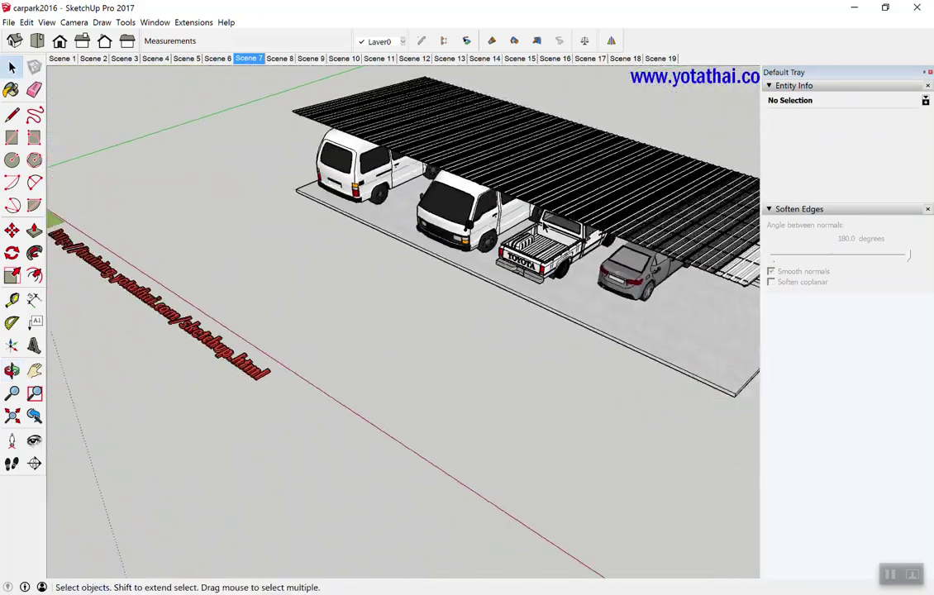
scroll(688, 229, up, 2)
middle_drag(515, 195, 671, 188)
scroll(671, 188, up, 2)
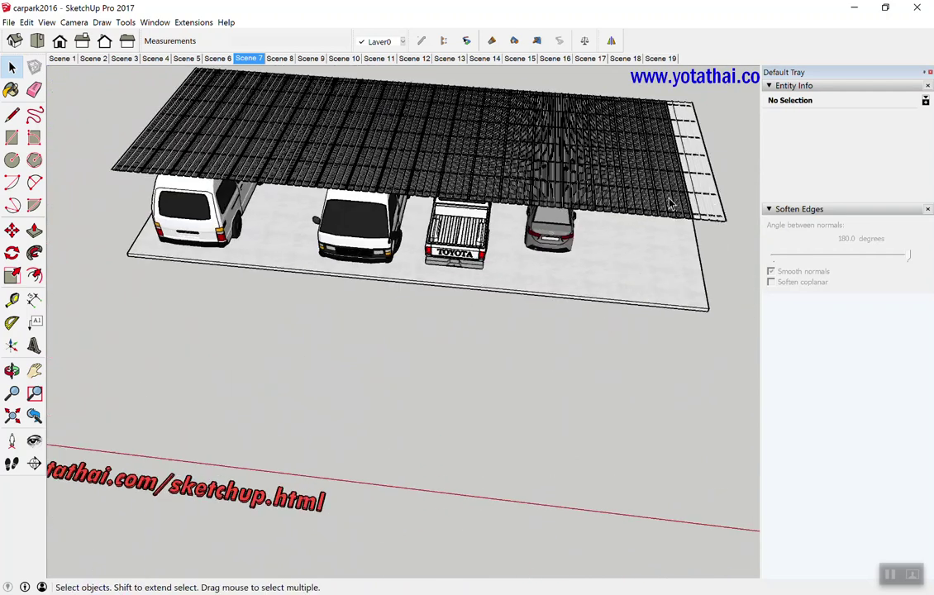
scroll(671, 188, up, 2)
Step: Select all 19 corrugated roof strip groups of the carport
scroll(671, 188, up, 2)
click(671, 188)
scroll(657, 176, down, 2)
scroll(349, 133, down, 2)
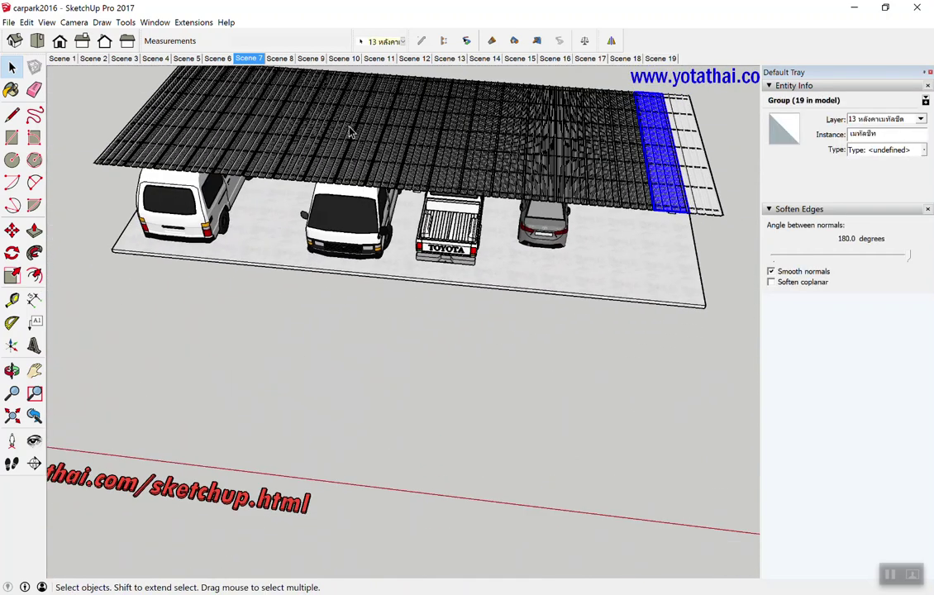
shift+click(158, 115)
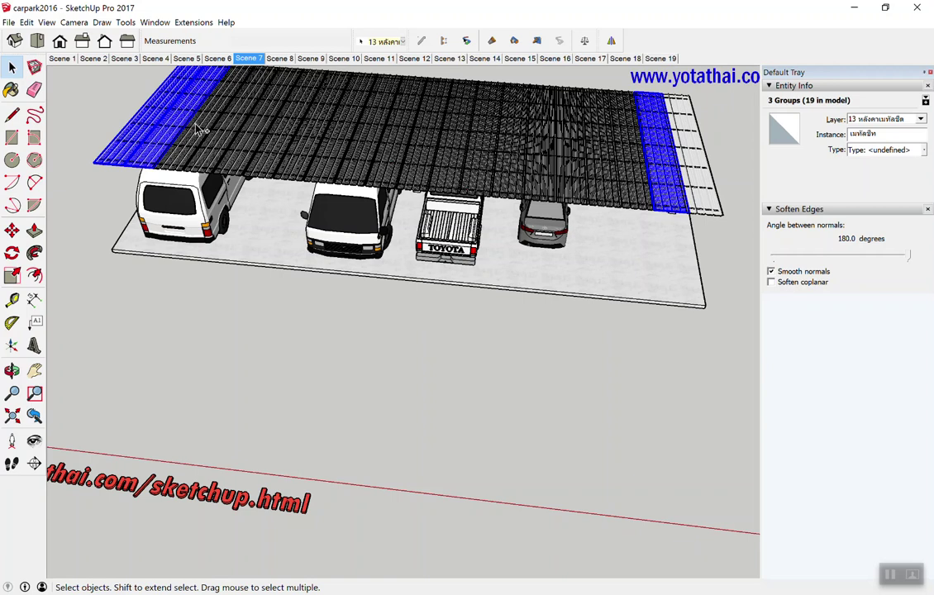
shift+click(256, 136)
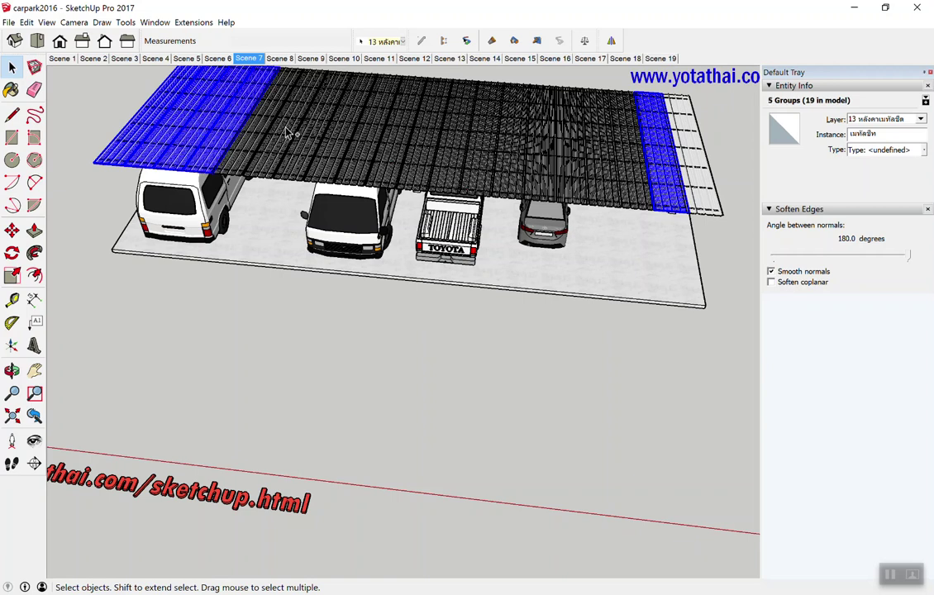
shift+click(281, 130)
shift+click(314, 135)
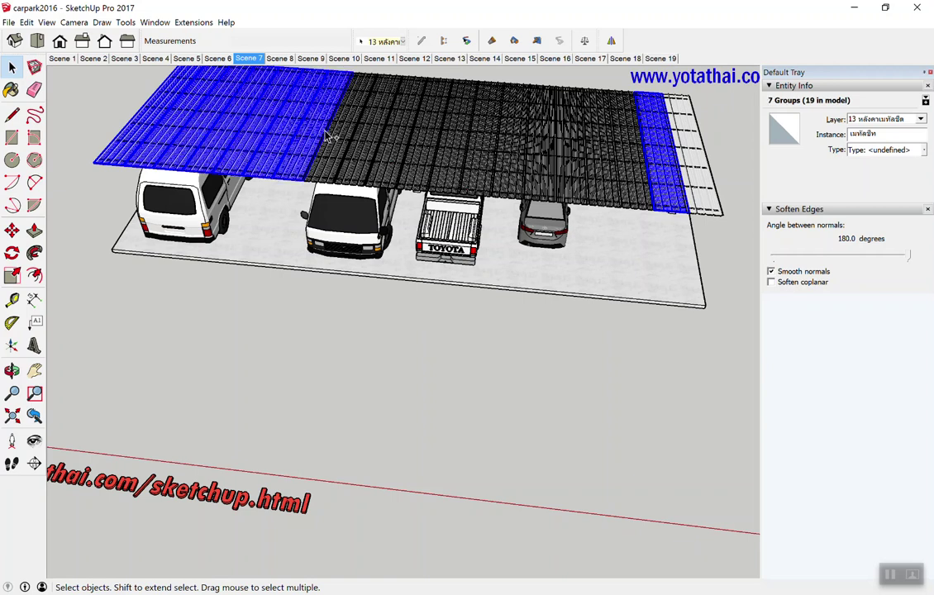
shift+click(351, 134)
shift+click(376, 137)
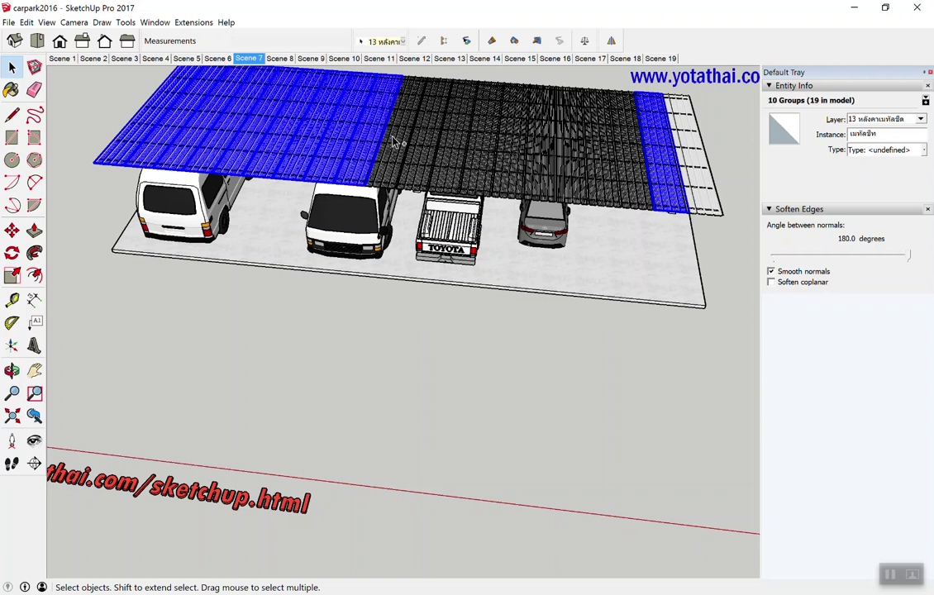
shift+click(405, 140)
shift+click(434, 147)
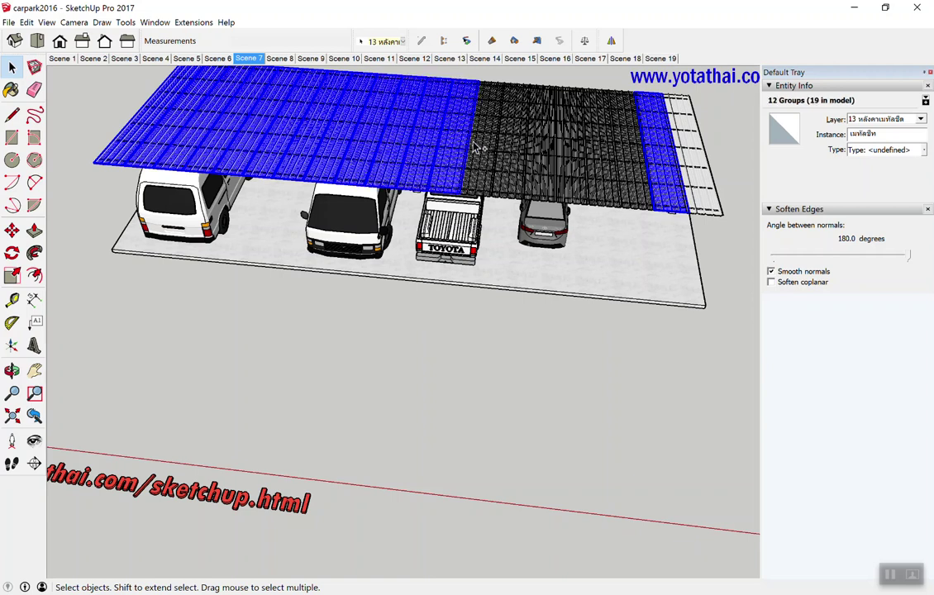
shift+click(483, 147)
shift+click(539, 152)
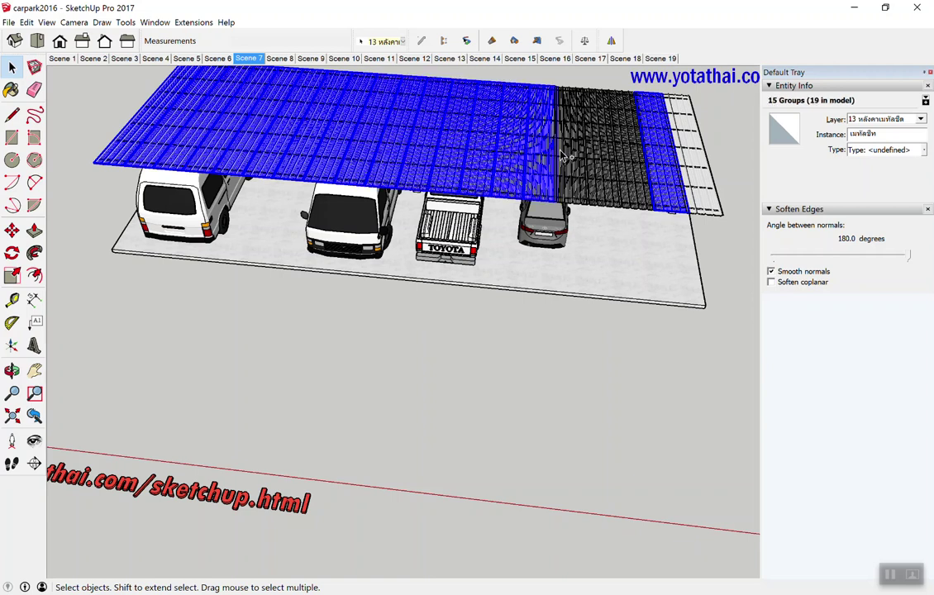
shift+click(578, 153)
shift+click(626, 157)
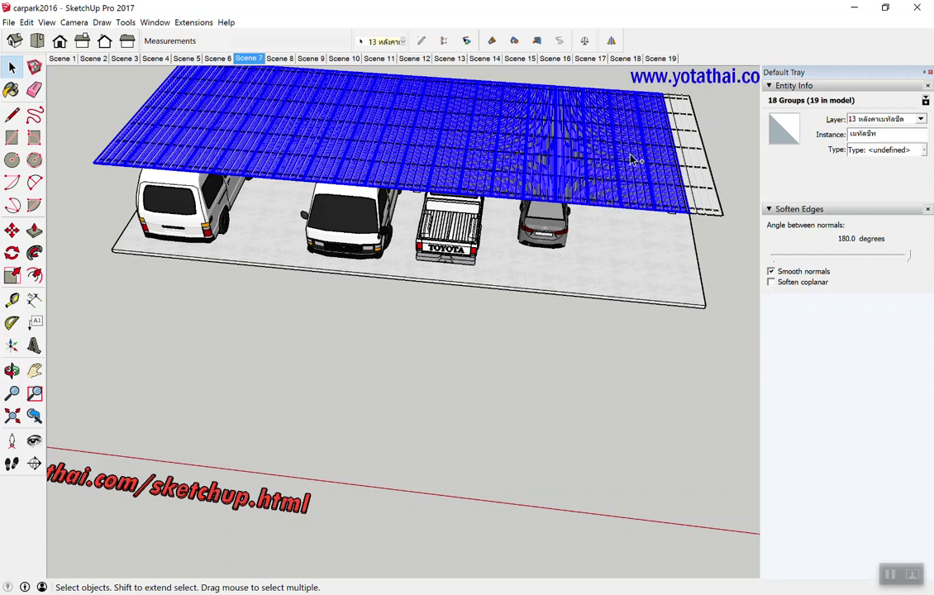
Step: Soften and smooth the selected roof strips' edges at 79.7 degrees
right_click(658, 157)
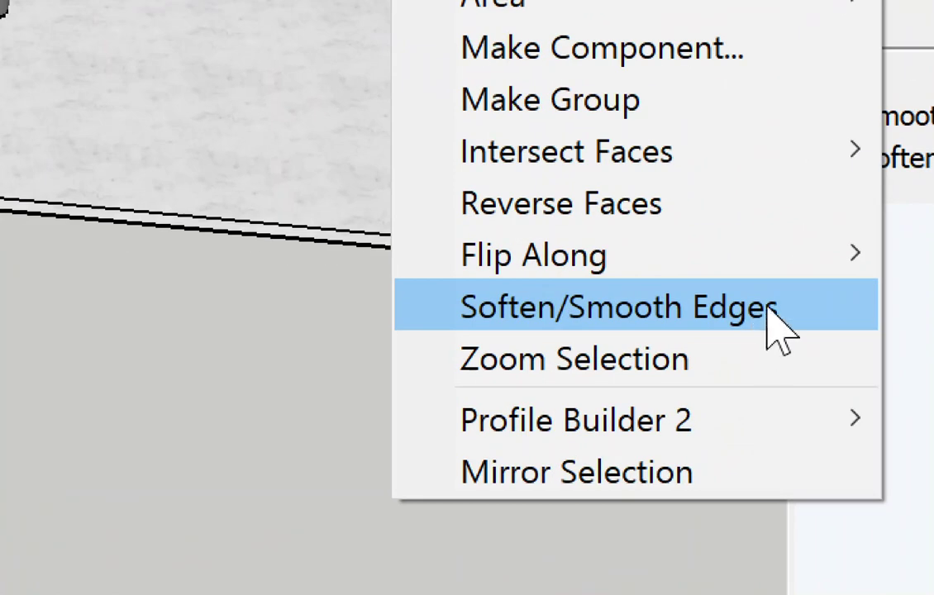
click(766, 306)
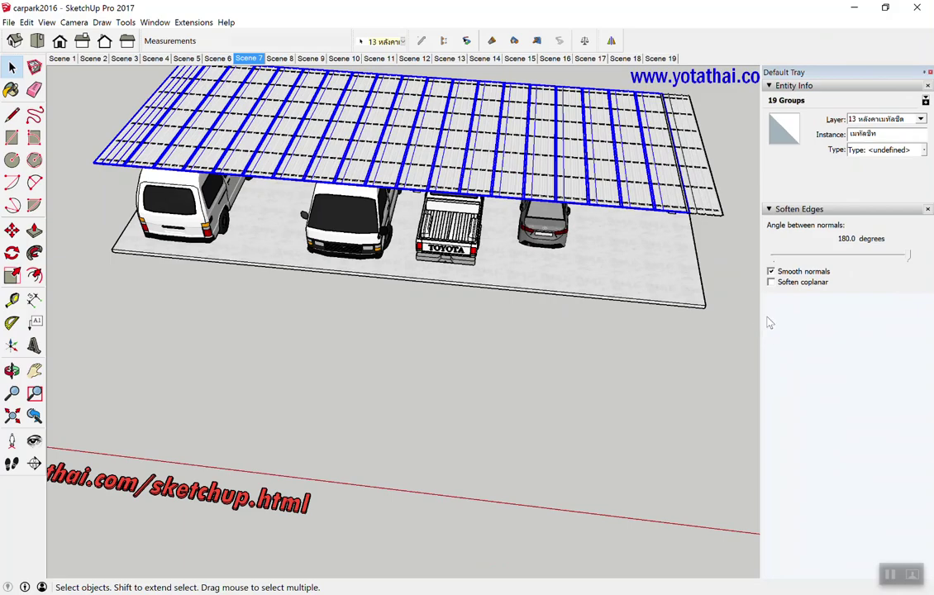
drag(847, 249, 837, 258)
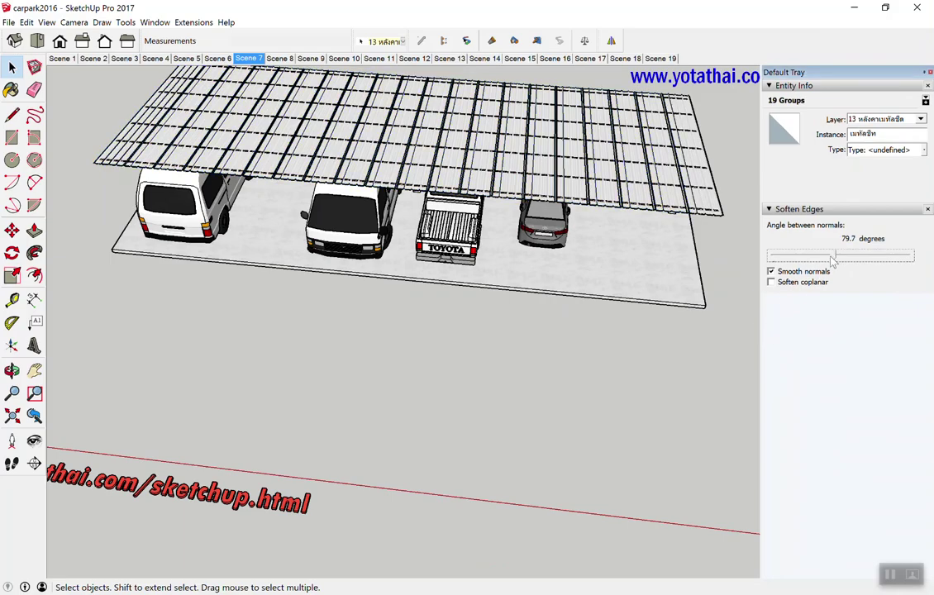
Step: Clear the selection and orbit around the roof to check its edge lines over the cars
click(686, 379)
middle_drag(666, 364, 436, 336)
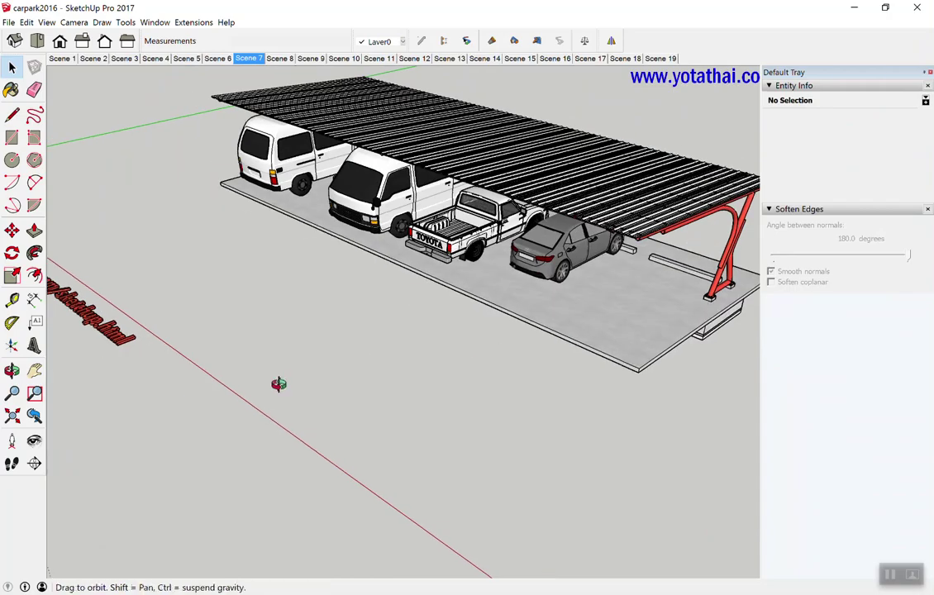
middle_drag(277, 385, 281, 374)
mouse_move(734, 275)
middle_down()
mouse_move(369, 381)
mouse_move(353, 210)
mouse_move(627, 221)
middle_up()
scroll(368, 381, up, 5)
scroll(365, 379, up, 3)
scroll(353, 211, down, 5)
scroll(494, 296, up, 4)
mouse_move(494, 296)
middle_down()
mouse_move(342, 267)
mouse_move(347, 313)
middle_up()
scroll(342, 267, up, 3)
scroll(348, 372, up, 3)
mouse_move(348, 372)
middle_down()
mouse_move(367, 442)
mouse_move(440, 483)
mouse_move(596, 331)
mouse_move(438, 298)
mouse_move(233, 217)
mouse_move(315, 275)
middle_up()
scroll(367, 442, up, 2)
Step: Window-select the entire carport with its cars, 107 components and groups
scroll(327, 320, down, 3)
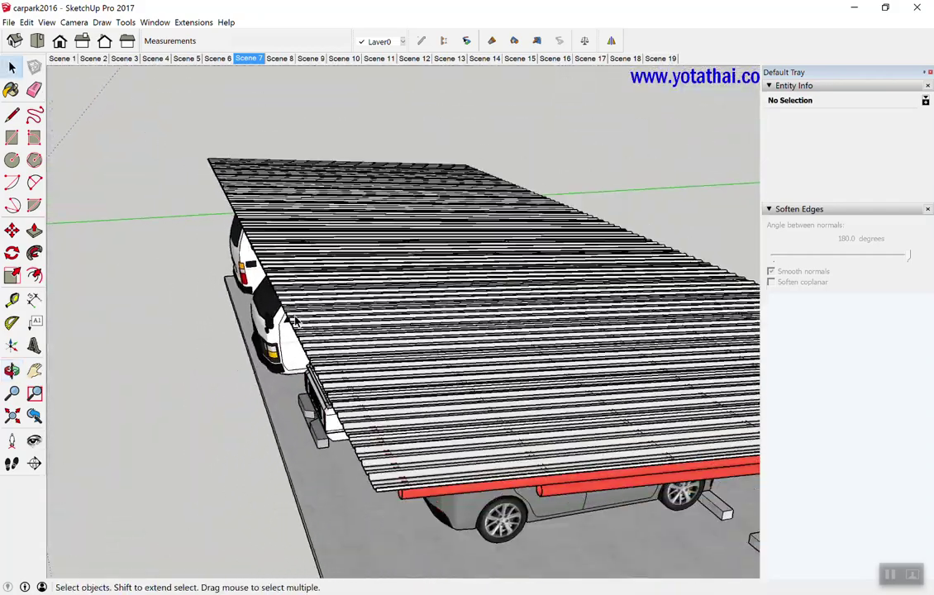
scroll(45, 208, down, 3)
middle_drag(45, 208, 56, 219)
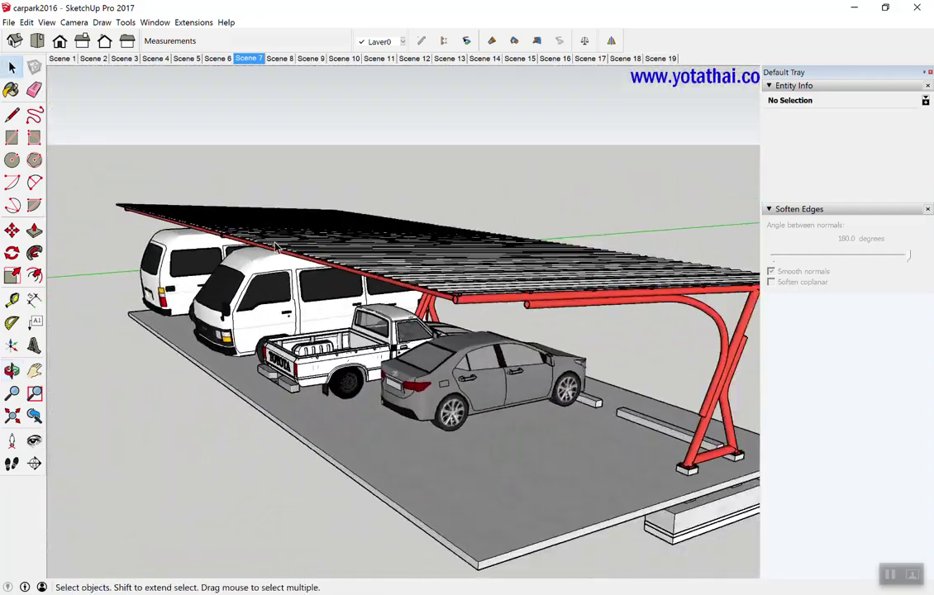
drag(60, 94, 658, 456)
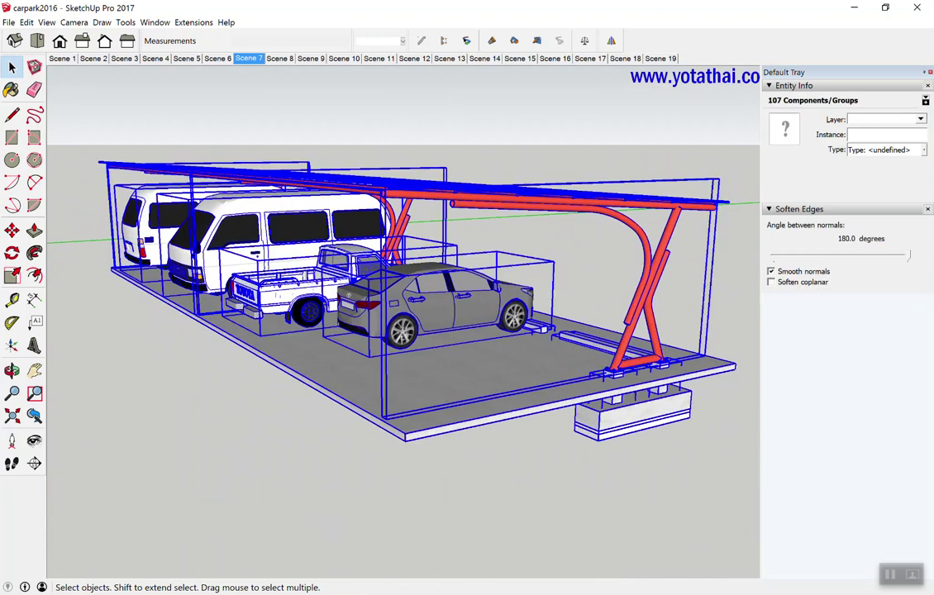
Step: Reselect all the carport components and open the PB Quantifier window
click(566, 134)
mouse_move(559, 150)
middle_down()
mouse_move(430, 323)
mouse_move(520, 340)
mouse_move(496, 373)
mouse_move(444, 256)
middle_up()
scroll(486, 364, down, 2)
scroll(475, 304, down, 3)
scroll(468, 364, down, 2)
key(space)
drag(130, 86, 657, 535)
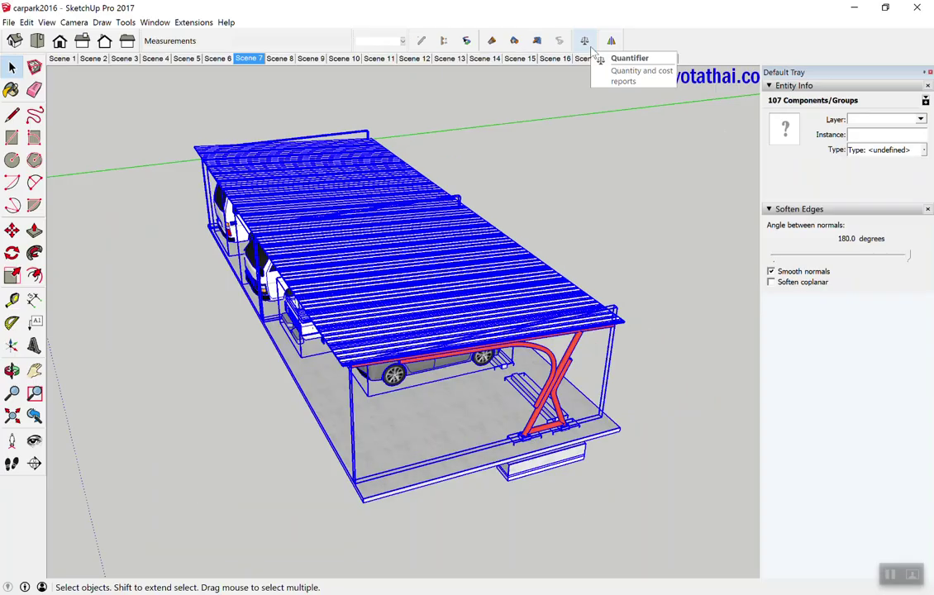
click(586, 45)
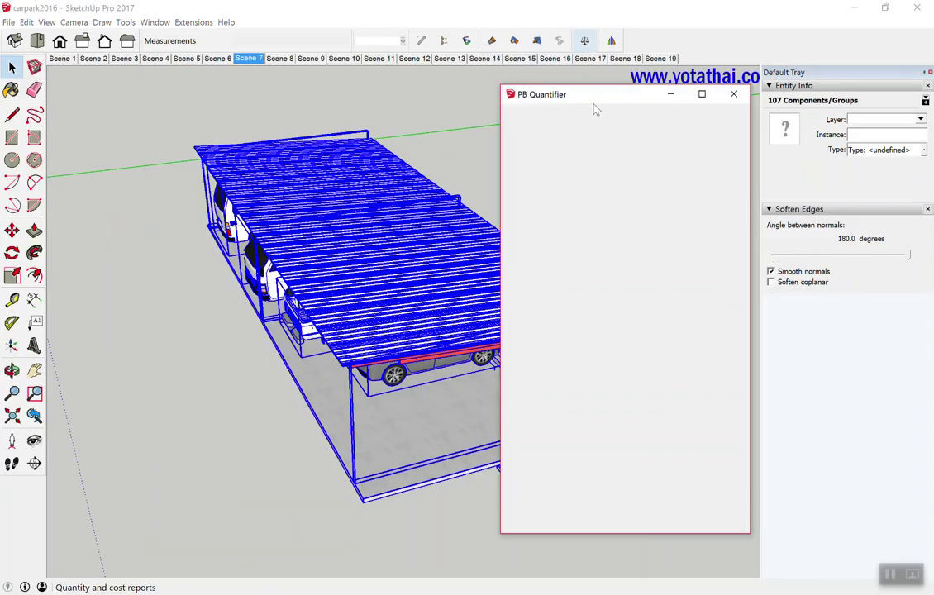
Step: Move the PB Quantifier window and set the report type to Cost Detail Report, totalling 92,585.90
drag(590, 105, 665, 72)
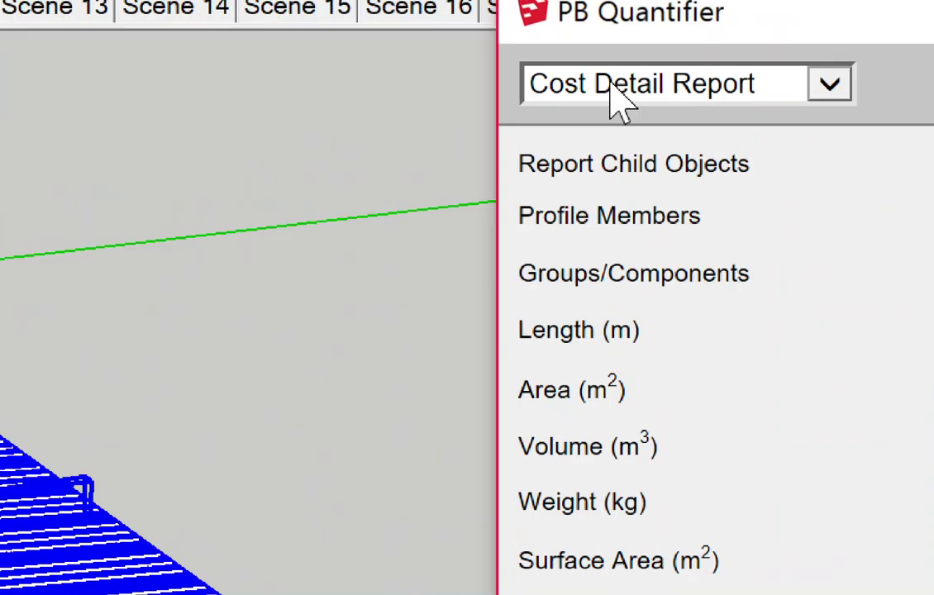
click(612, 82)
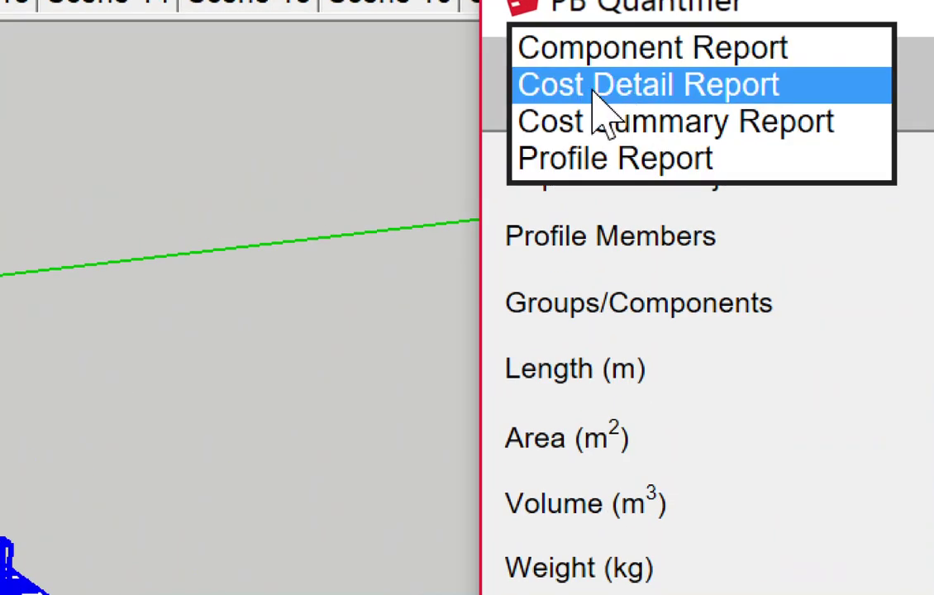
click(593, 91)
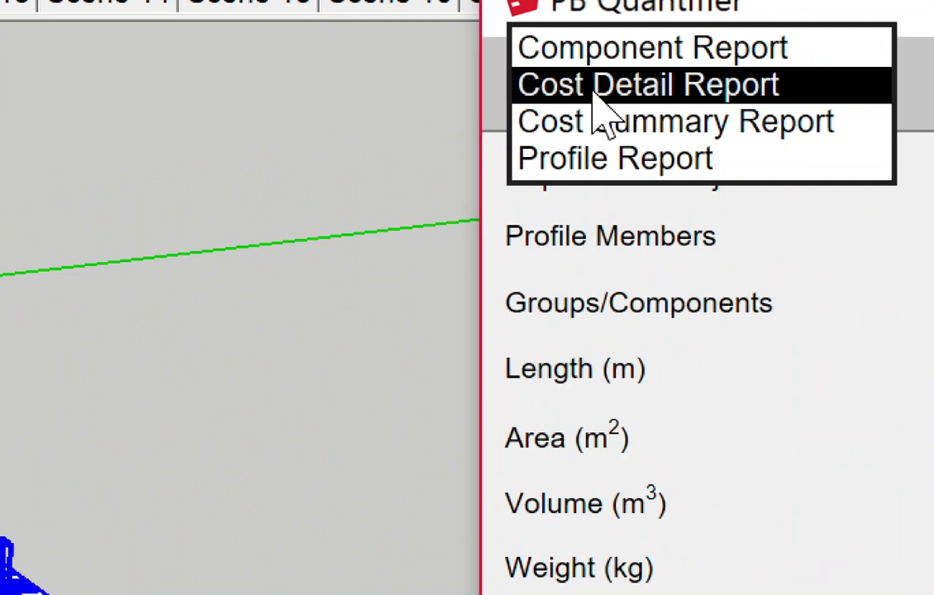
click(594, 92)
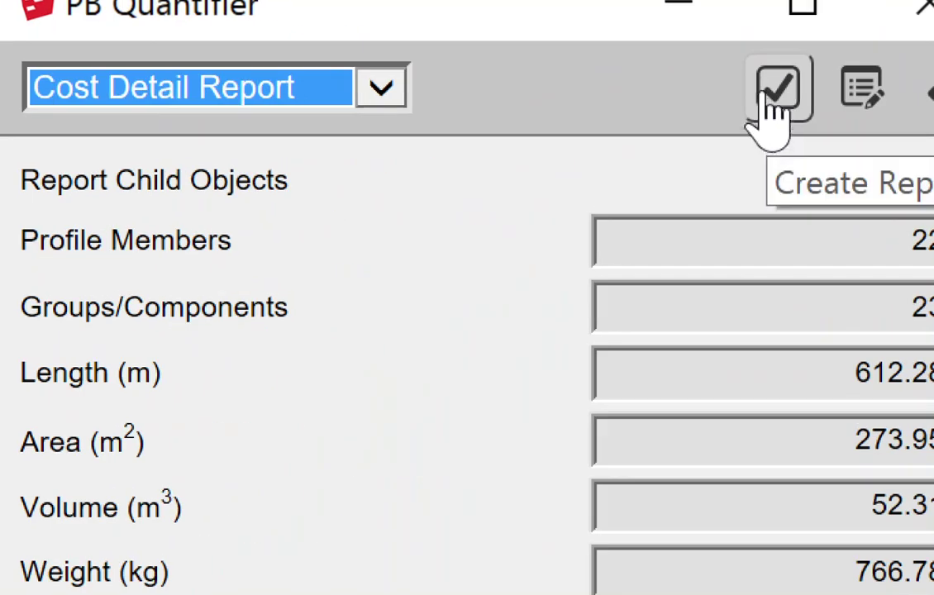
click(769, 107)
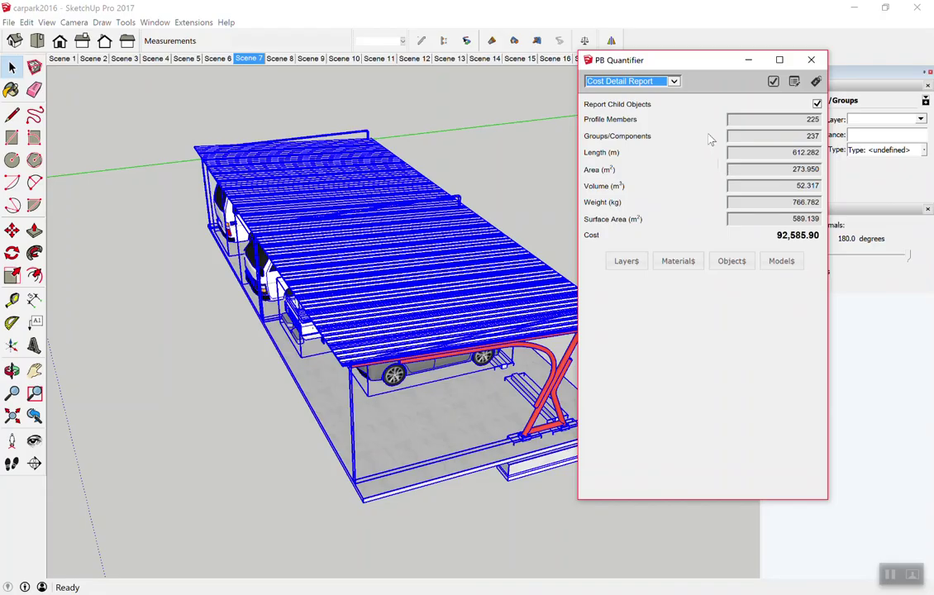
click(773, 81)
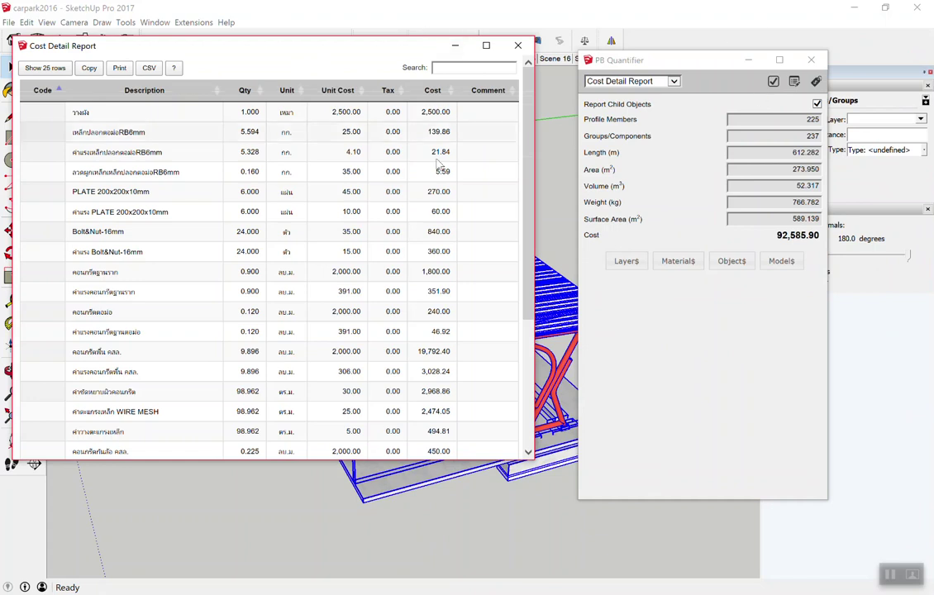
scroll(444, 177, down, 5)
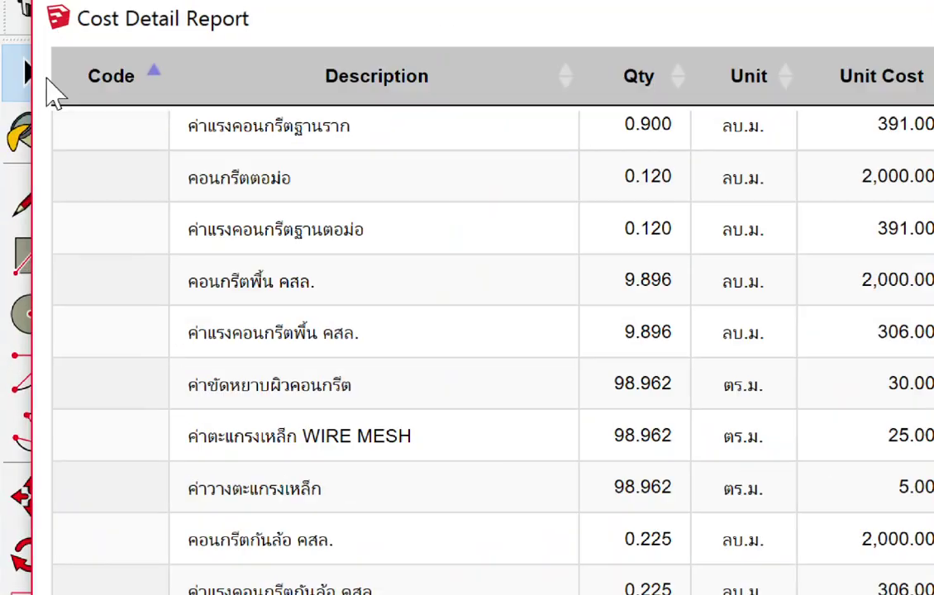
scroll(653, 245, up, 5)
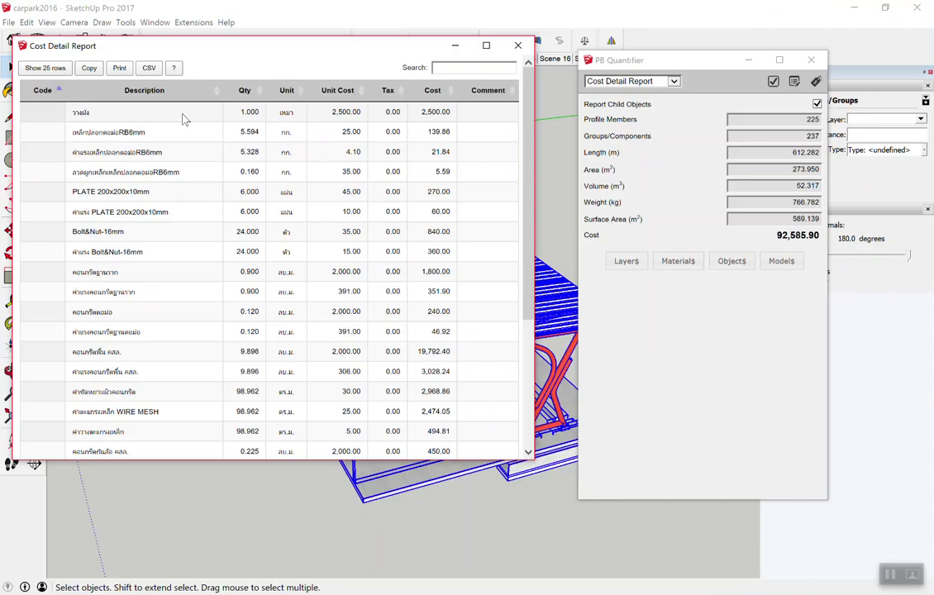
click(454, 46)
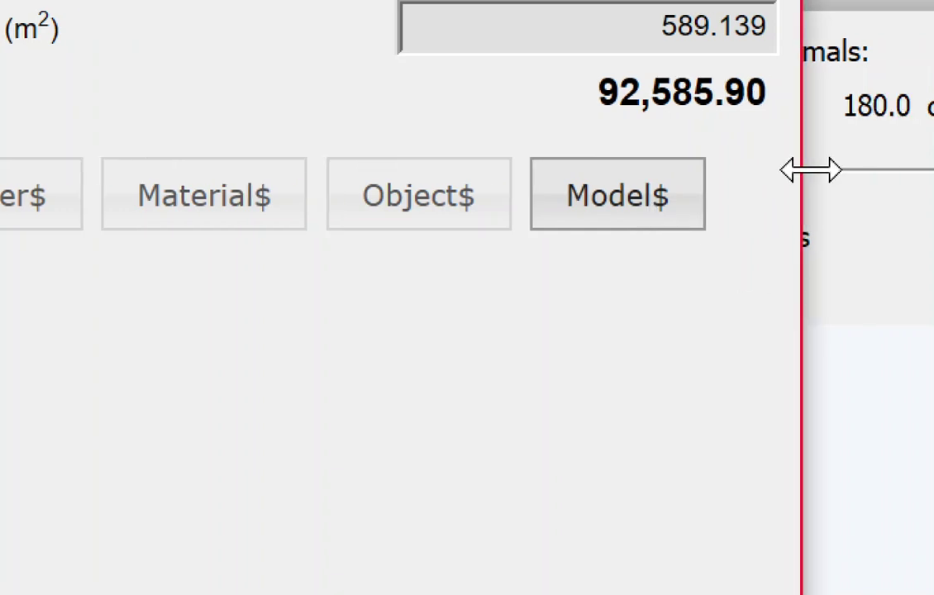
Step: Open the Model$ cost items, review the 2500.0 item's input type and unit, and add a blank row
click(650, 204)
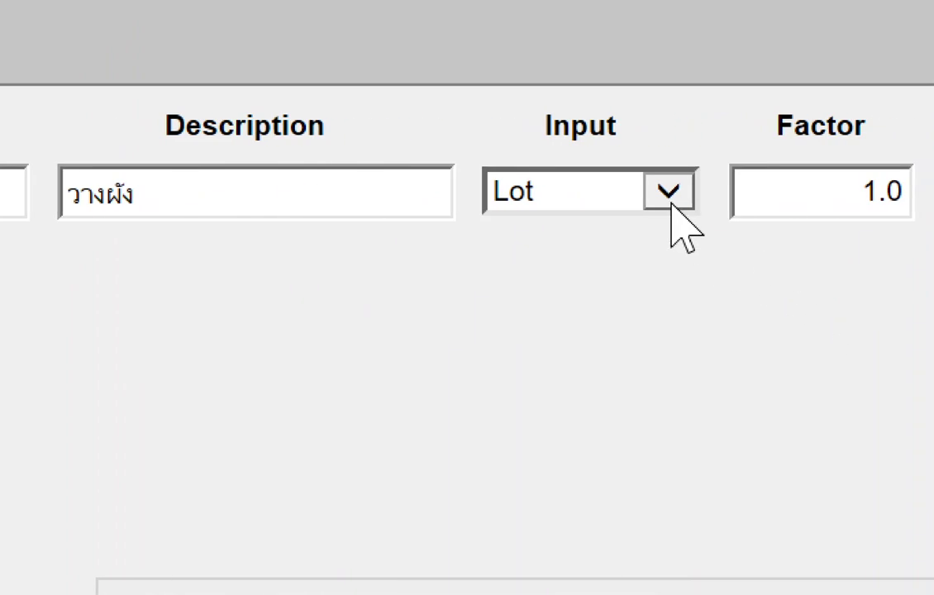
click(672, 205)
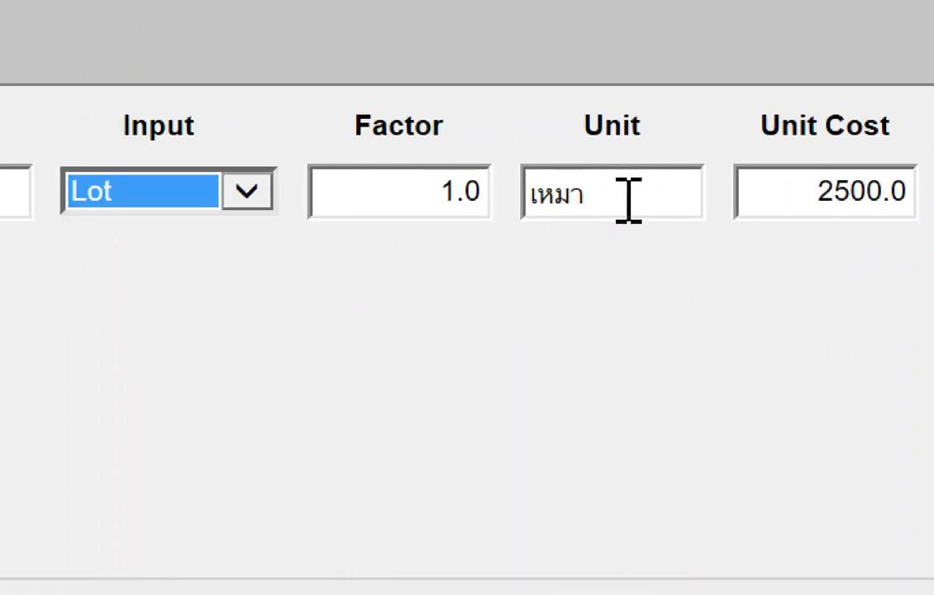
click(628, 201)
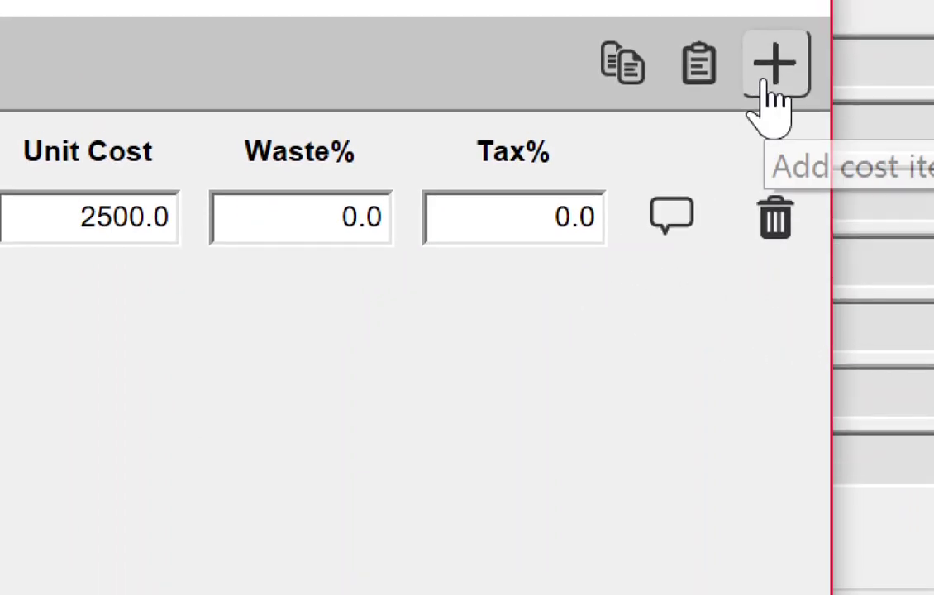
click(765, 82)
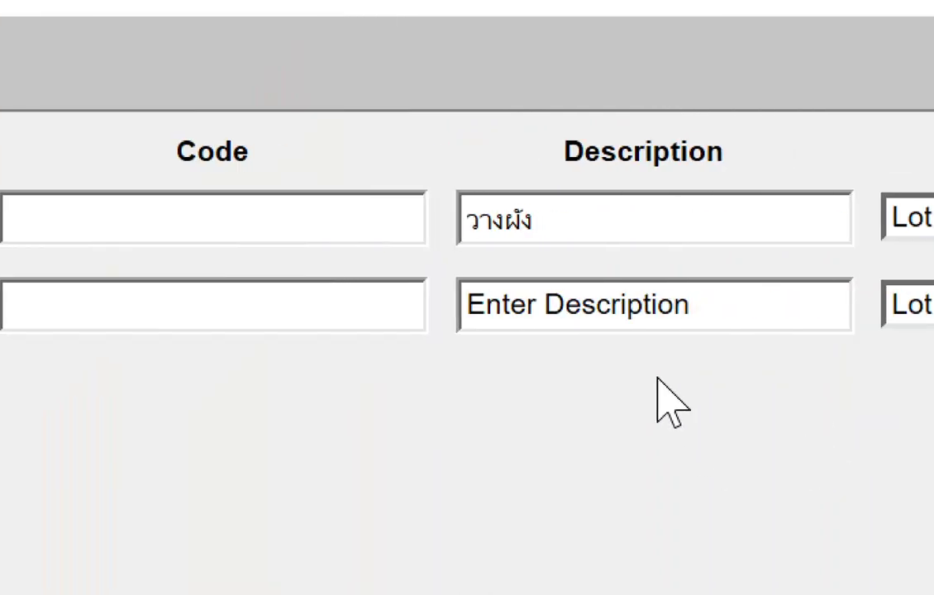
Step: Enter 'เจาะทดสอบดิน' as the new cost item's description
drag(700, 306, 444, 256)
text(จาะ)
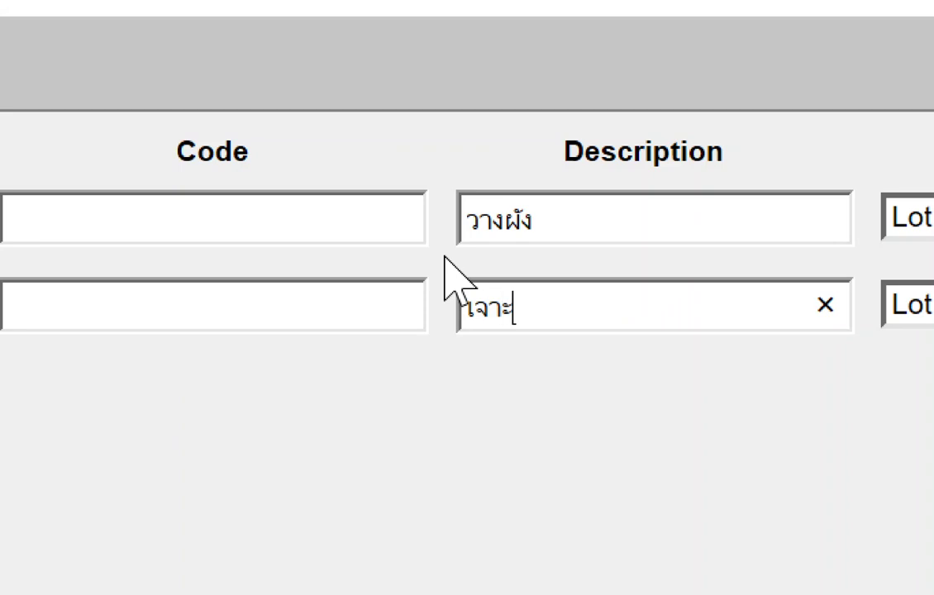
text(ทดสอบ)
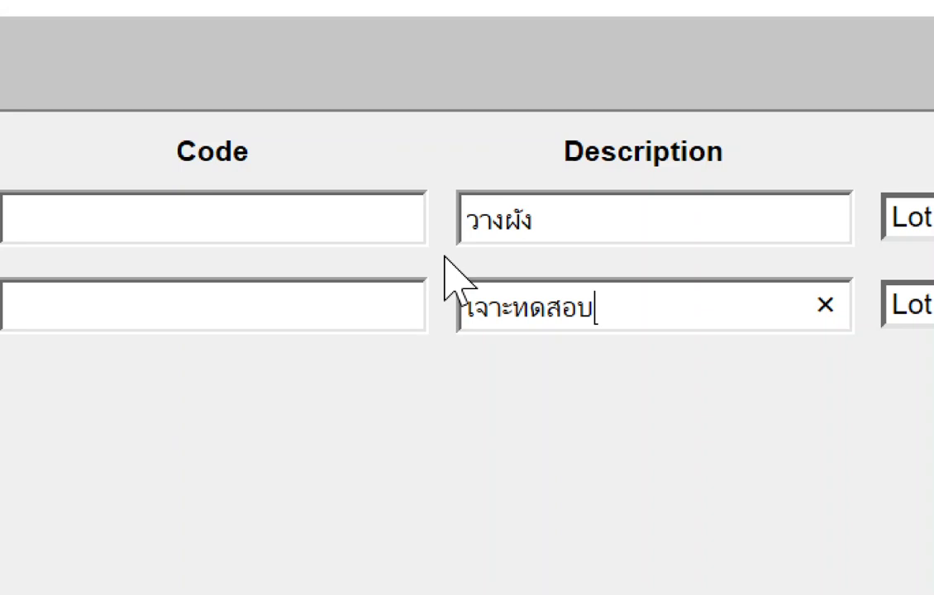
text(ดิน)
key(BackSpace)
text(น)
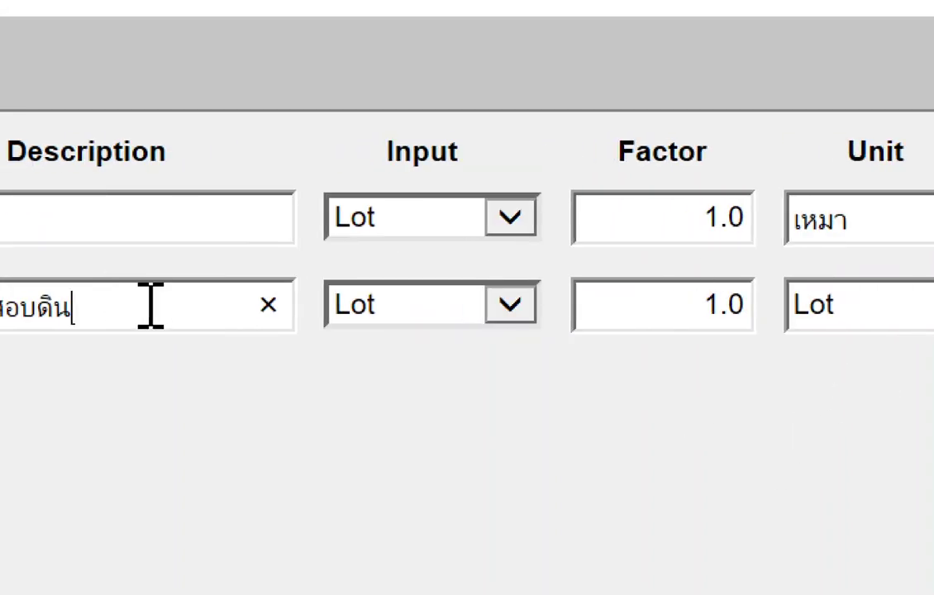
Step: Give the new item unit 'หลุม', factor 2 and unit cost 12000
drag(289, 304, 195, 325)
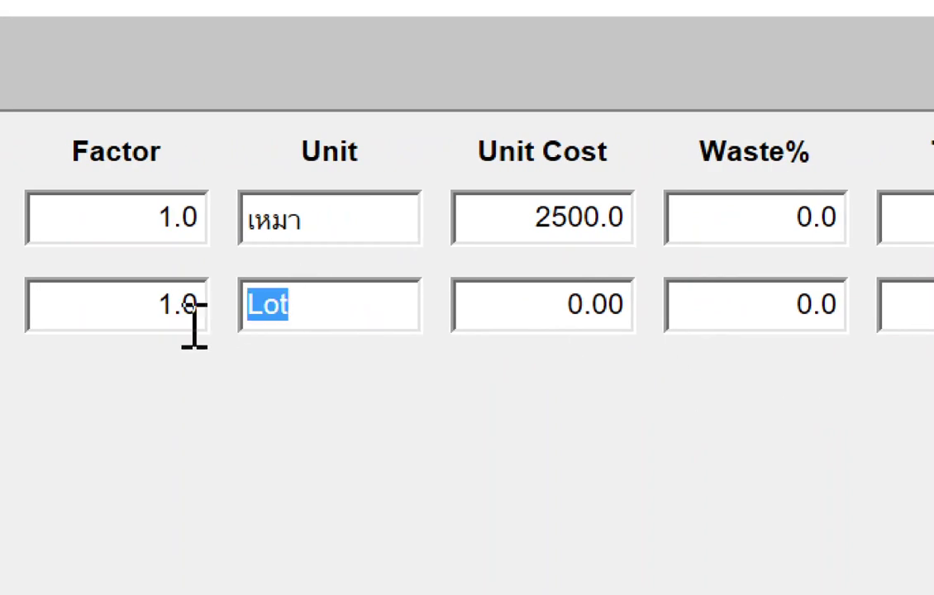
text(หลุม)
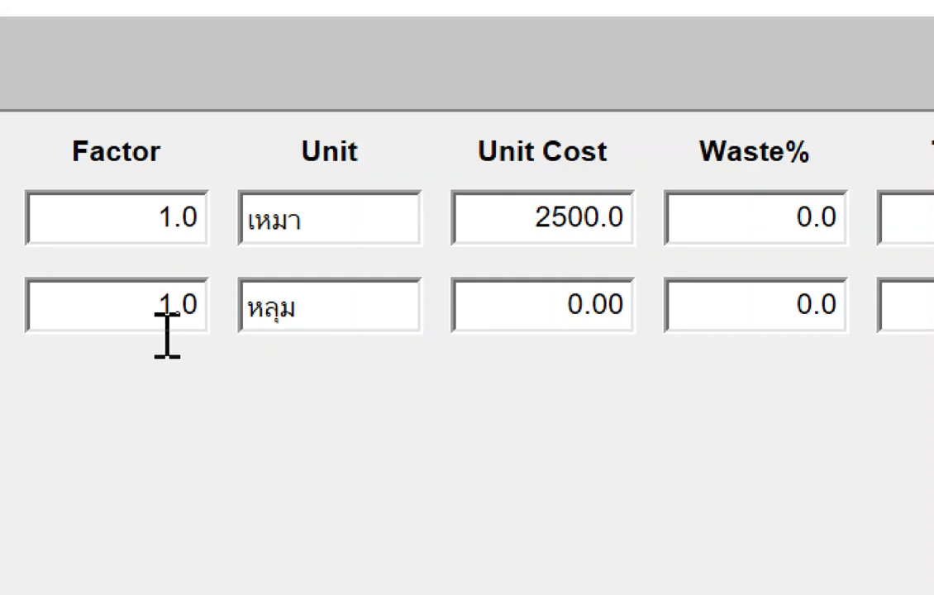
double_click(167, 318)
text(/)
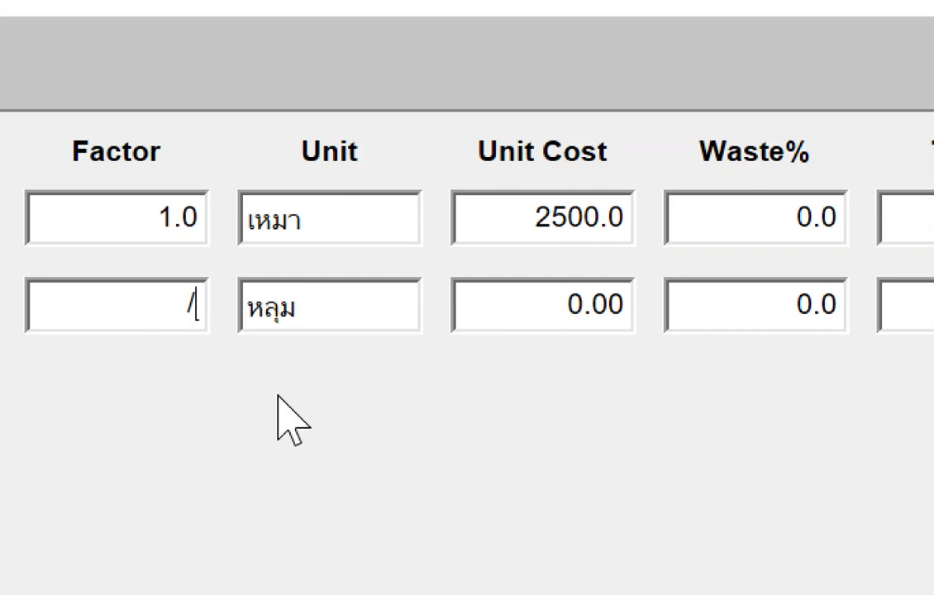
key(BackSpace)
text(2)
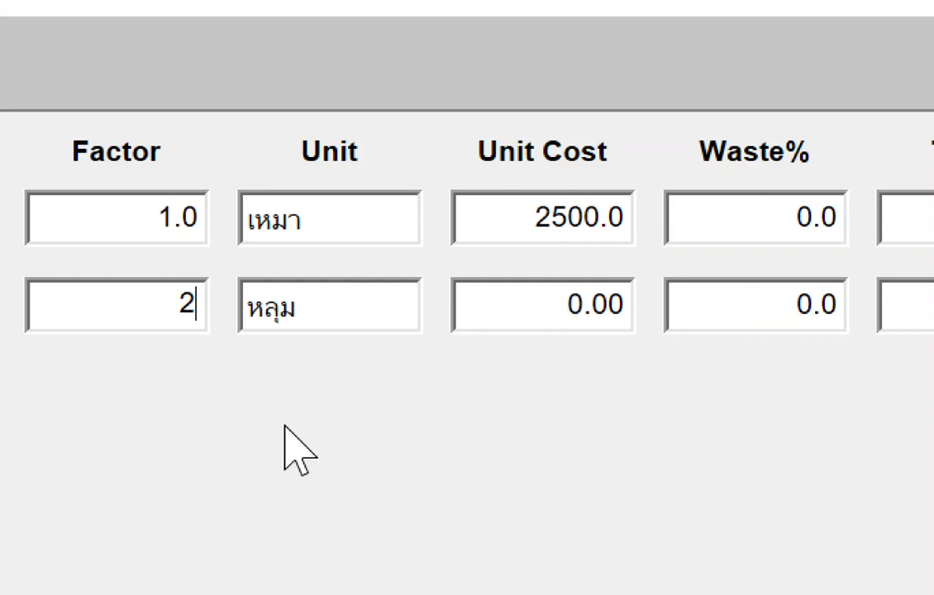
click(565, 312)
text(12)
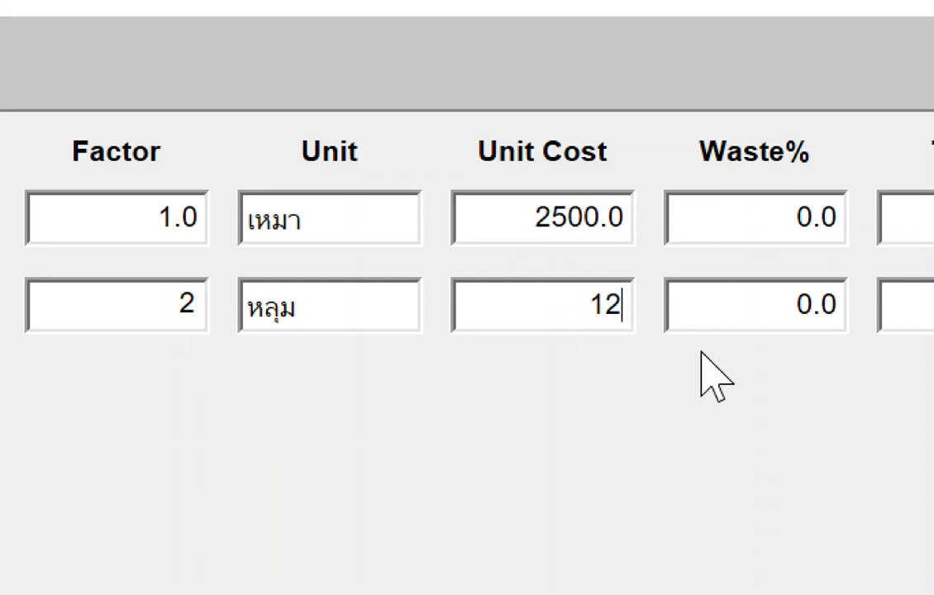
text(00)
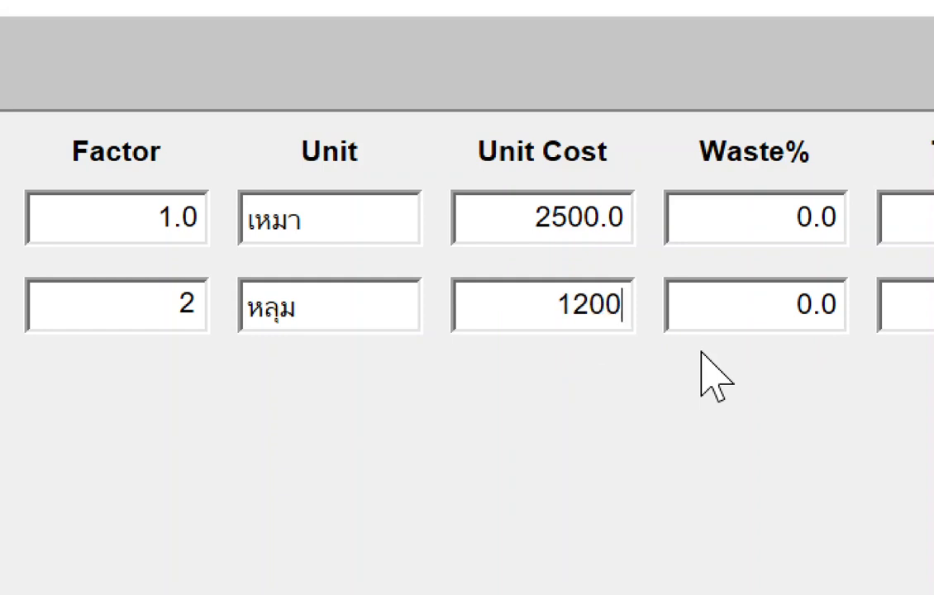
text(0)
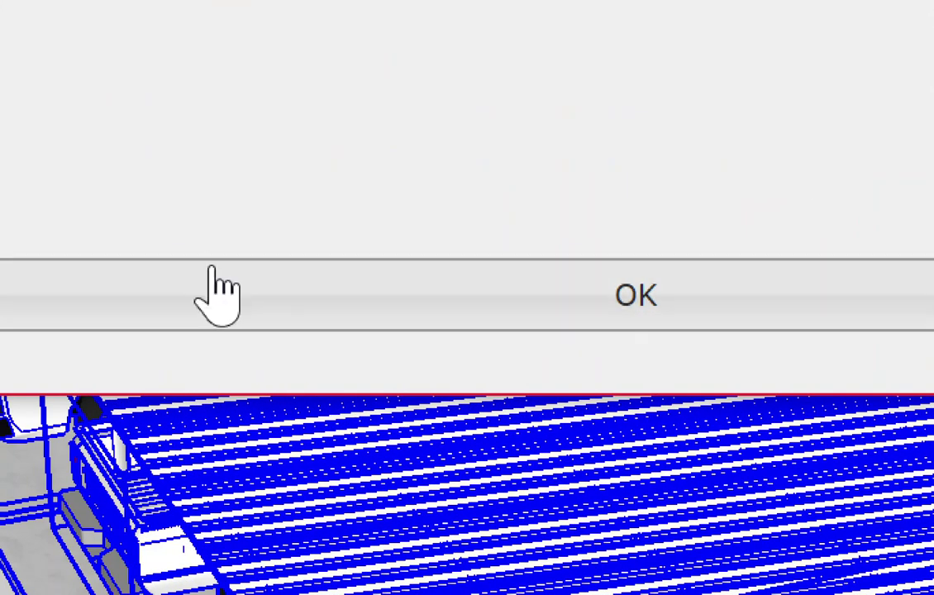
click(219, 296)
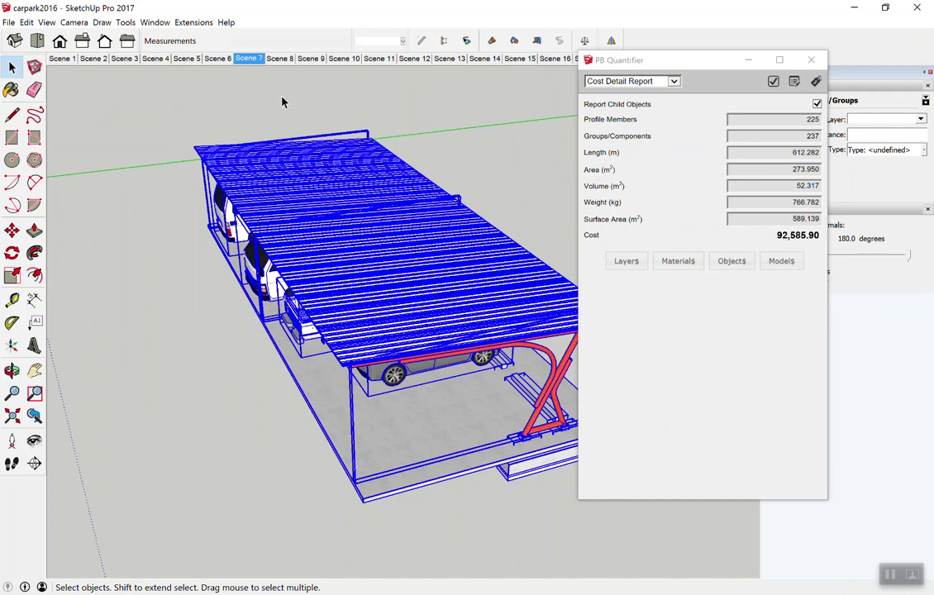
mouse_move(162, 87)
mouse_down()
mouse_move(727, 587)
mouse_move(708, 560)
mouse_up()
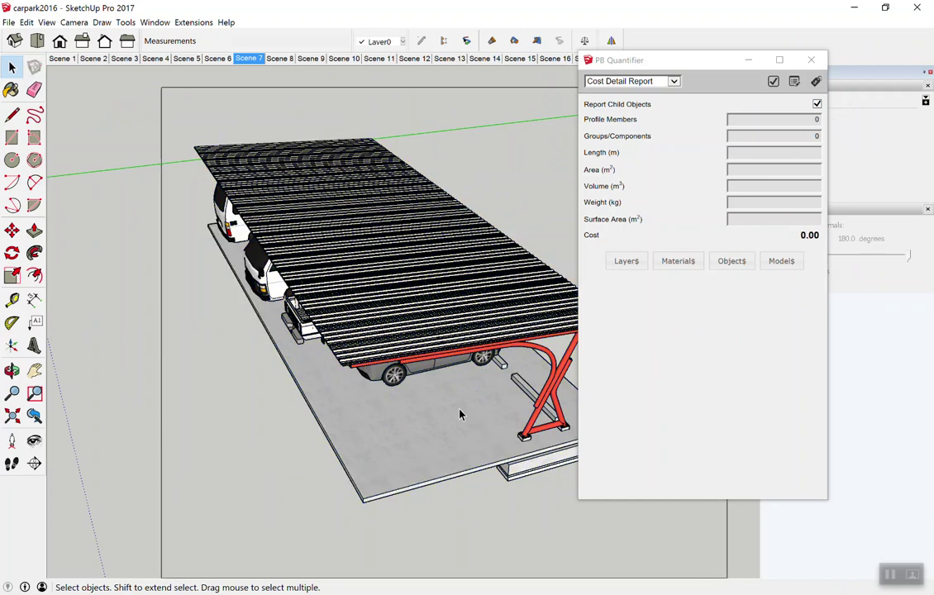
drag(450, 409, 450, 408)
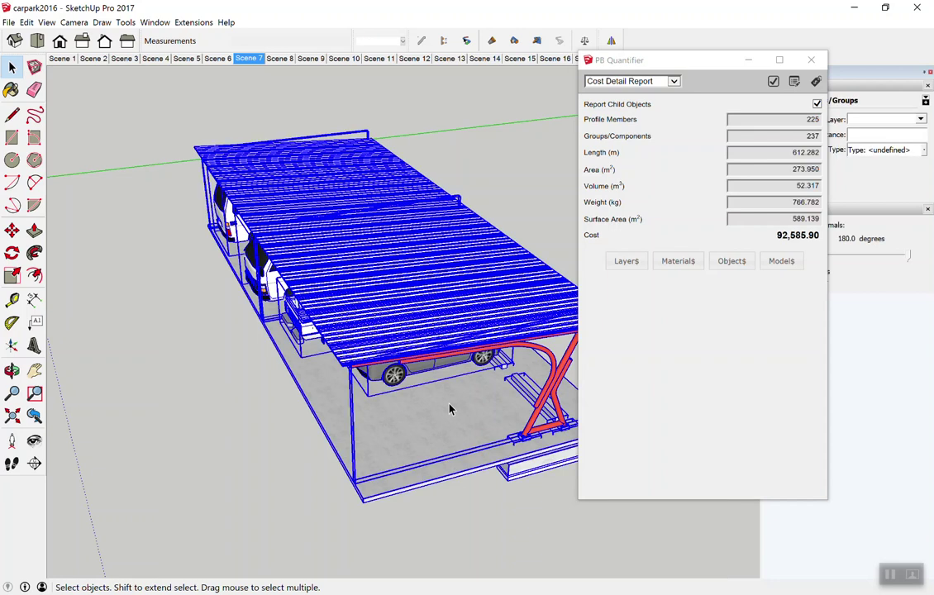
scroll(403, 157, down, 3)
scroll(185, 196, down, 2)
scroll(184, 197, up, 2)
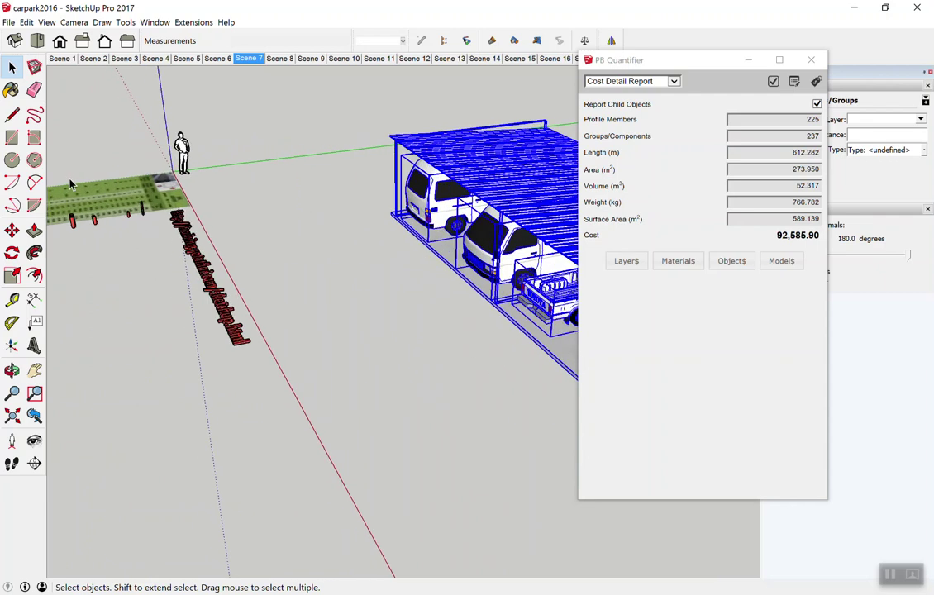
scroll(185, 197, up, 2)
scroll(165, 198, up, 2)
scroll(78, 216, up, 2)
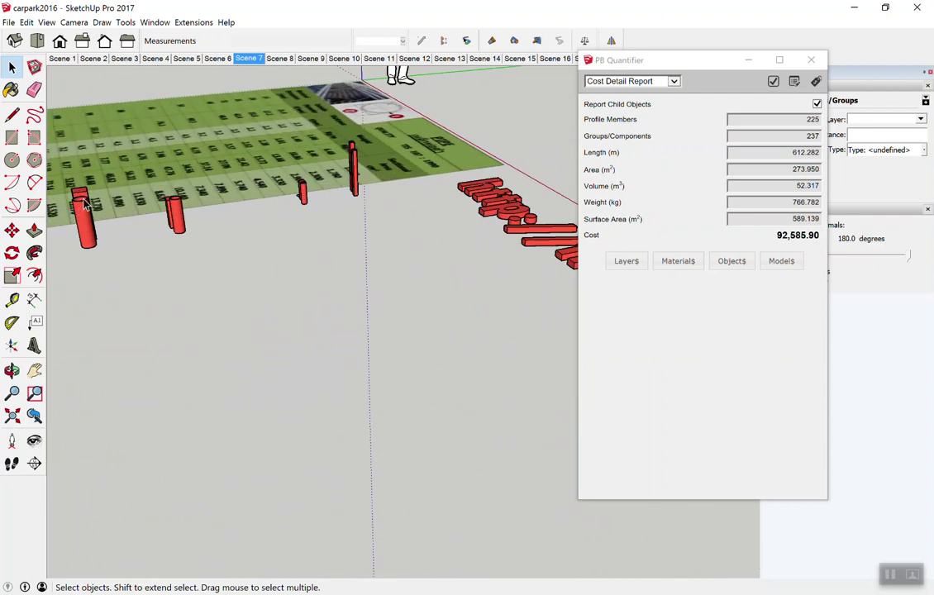
scroll(85, 205, down, 2)
scroll(133, 194, down, 3)
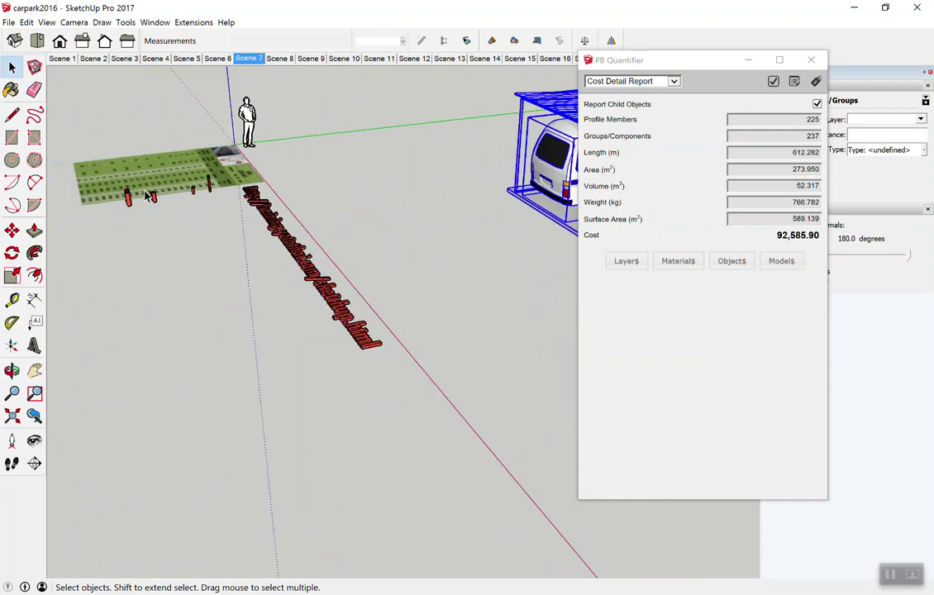
middle_drag(157, 108, 339, 145)
scroll(519, 234, up, 2)
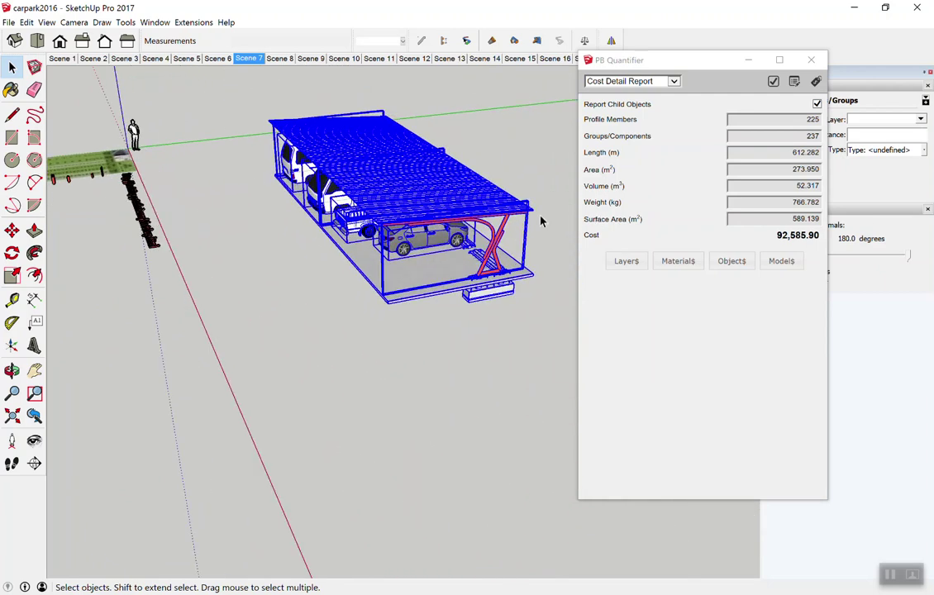
scroll(541, 222, up, 2)
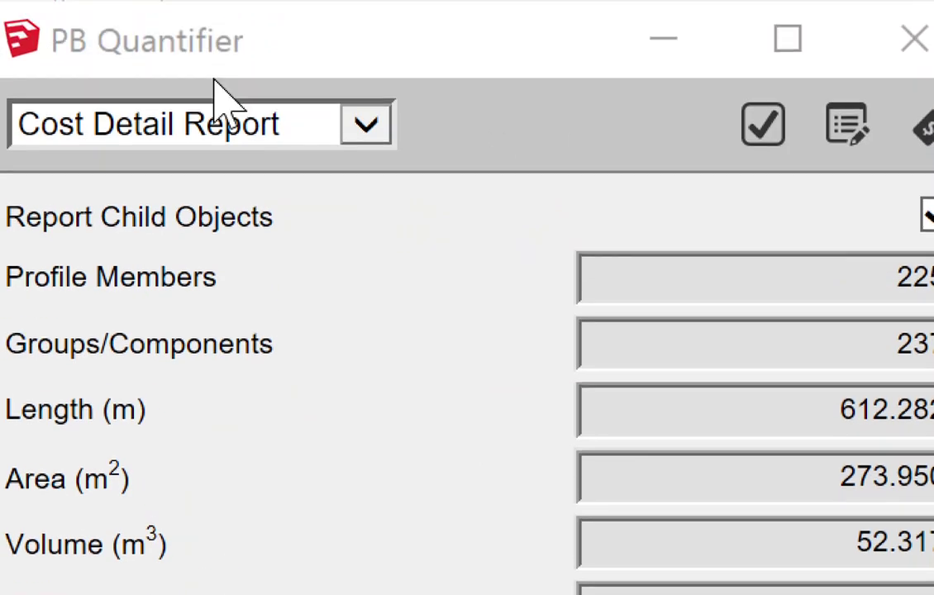
Step: Choose Cost Detail Report again and generate the updated report
click(129, 126)
click(131, 127)
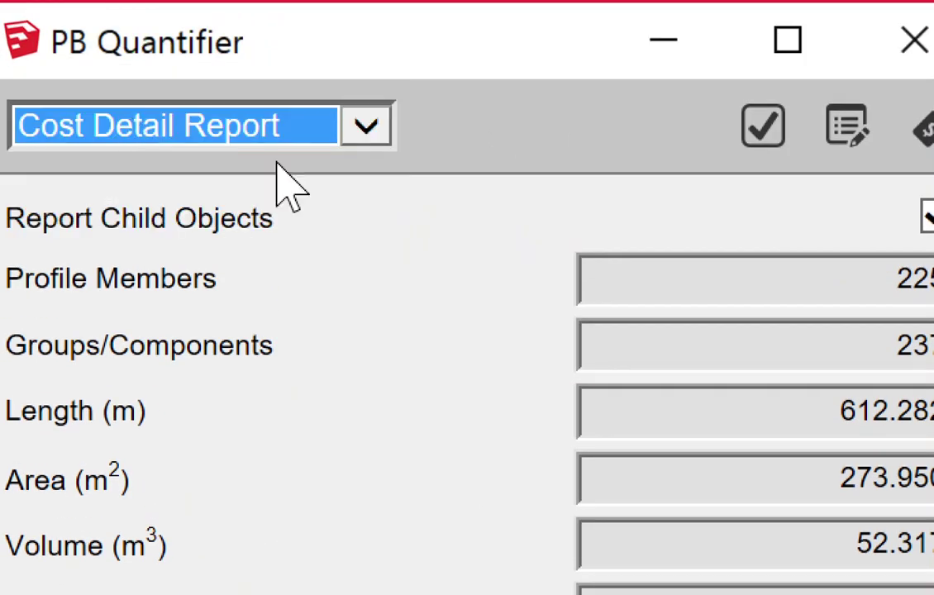
click(755, 134)
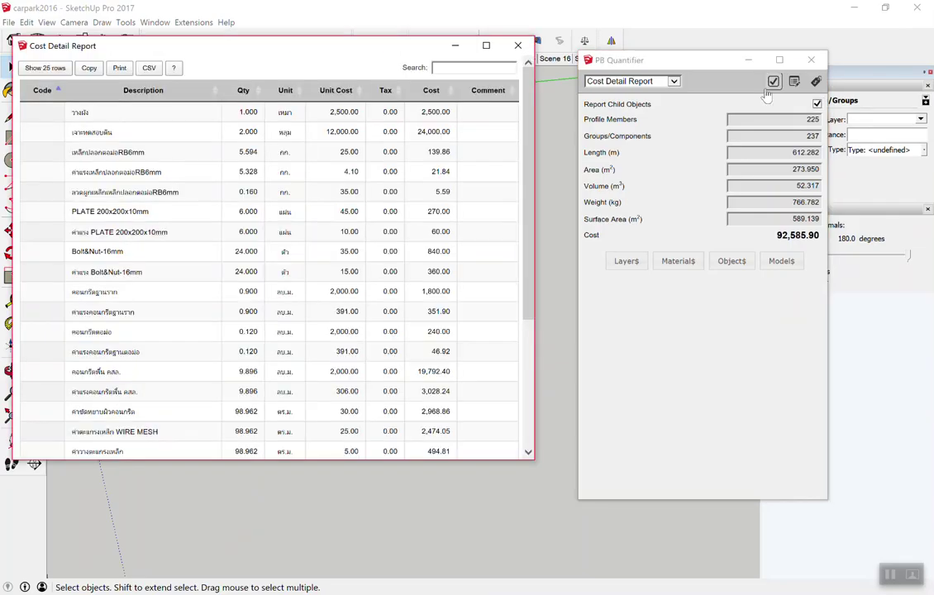
scroll(438, 207, down, 5)
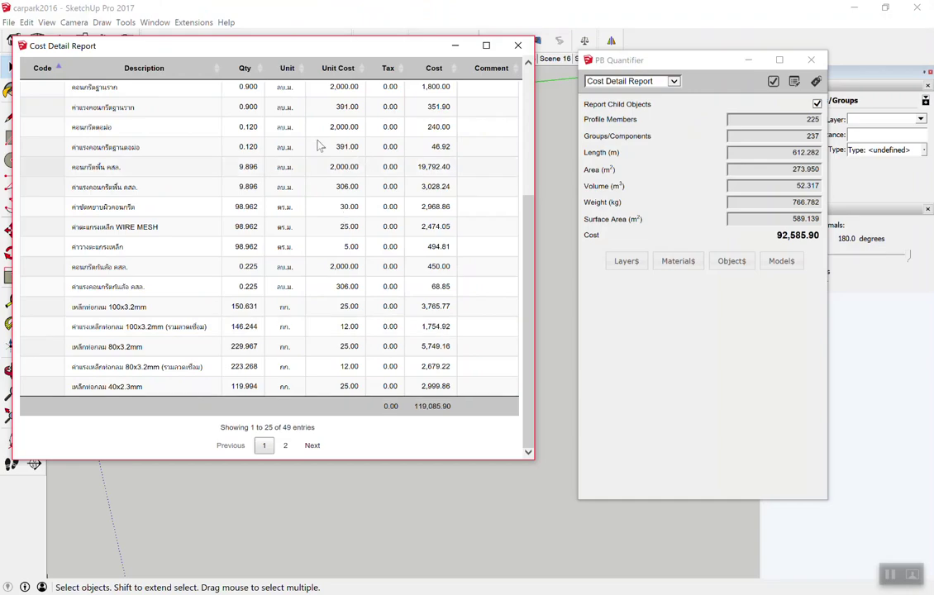
scroll(316, 144, up, 5)
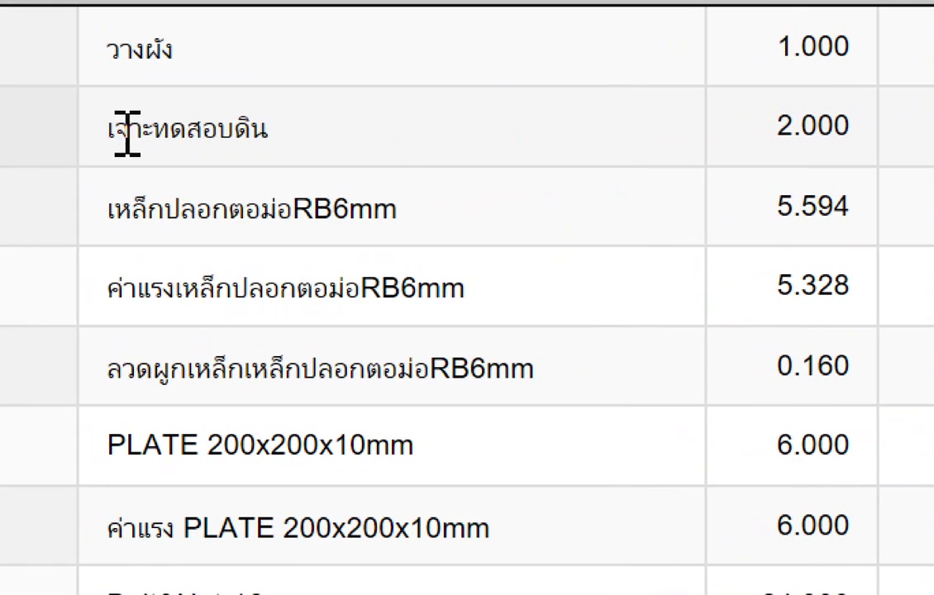
Step: Locate the เจาะทดสอบดิน item and generate the whole-model report, scrolling to the 119,085.90 total
double_click(126, 132)
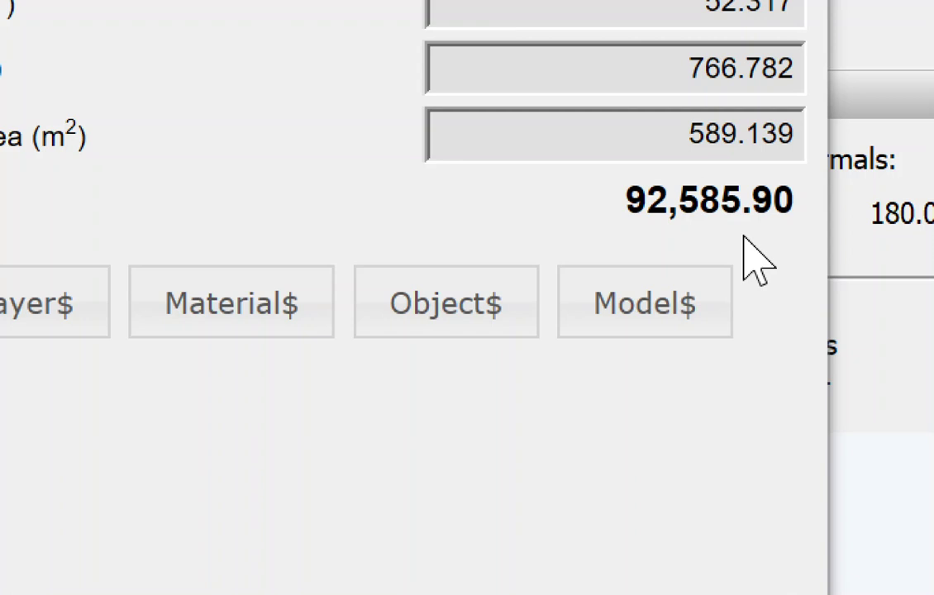
click(653, 329)
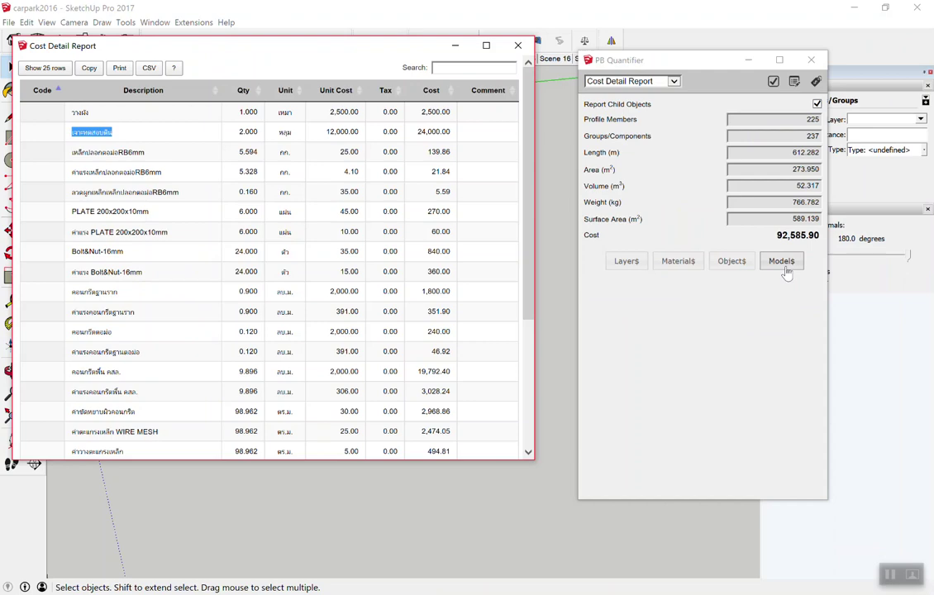
scroll(458, 177, down, 3)
scroll(440, 328, down, 2)
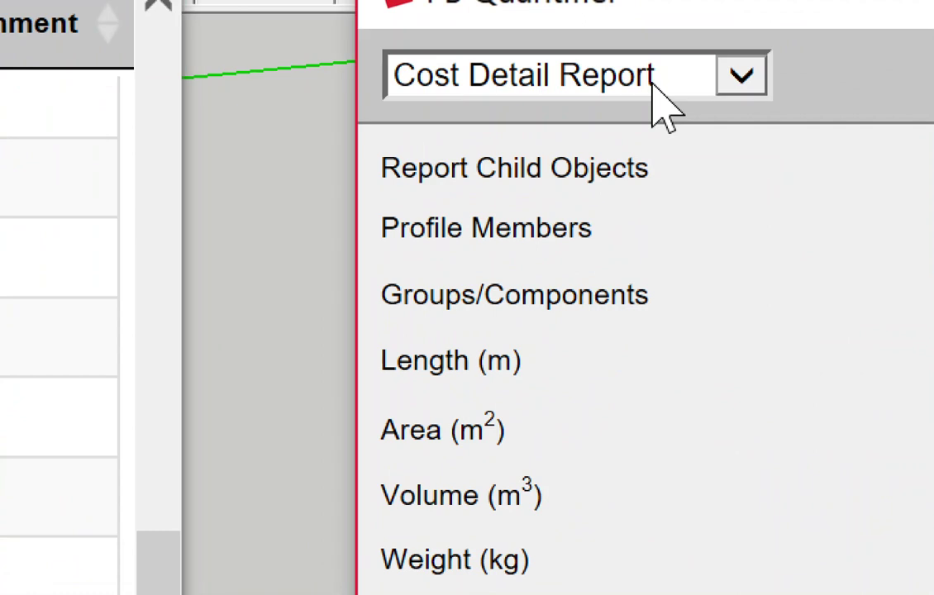
click(654, 89)
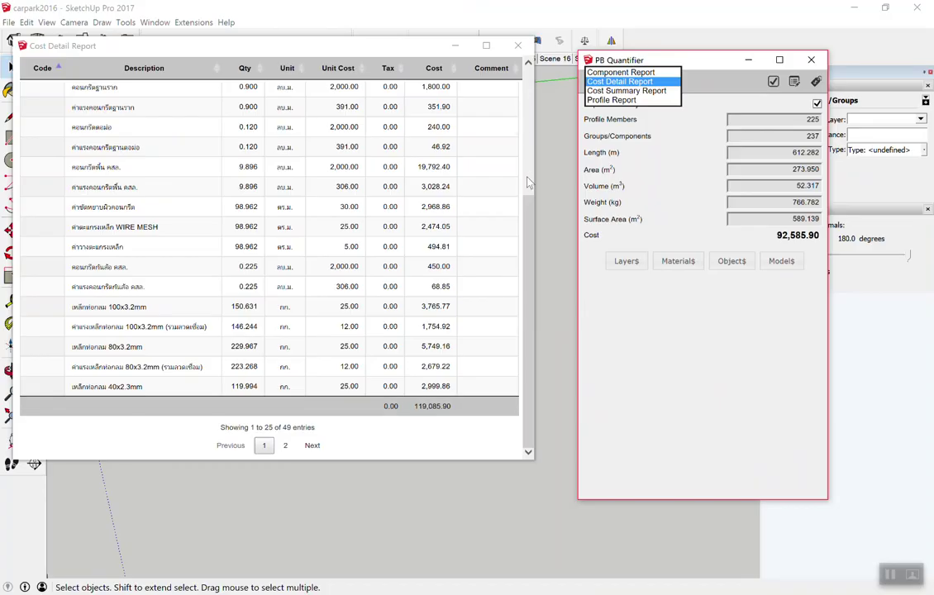
click(528, 183)
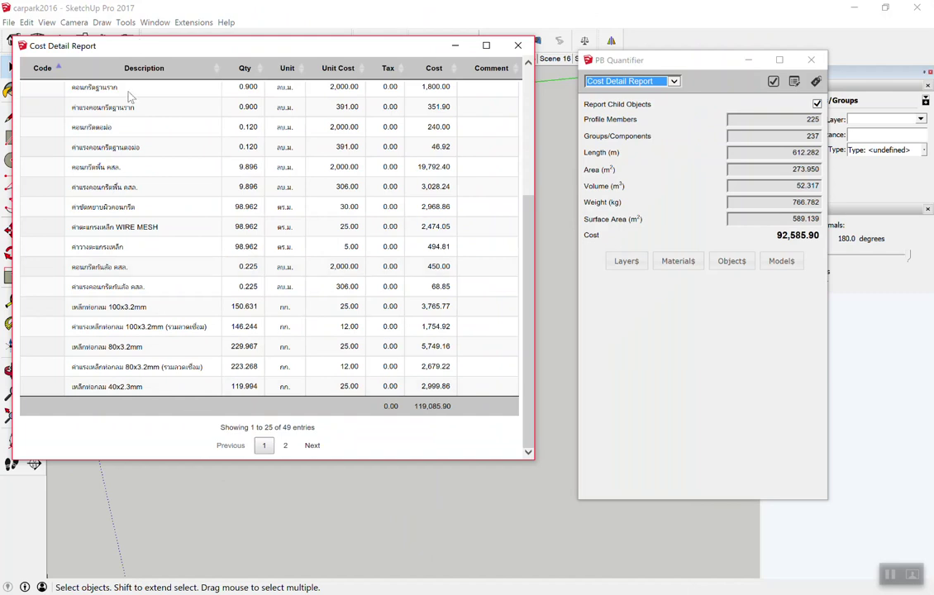
scroll(114, 152, up, 10)
scroll(114, 152, down, 10)
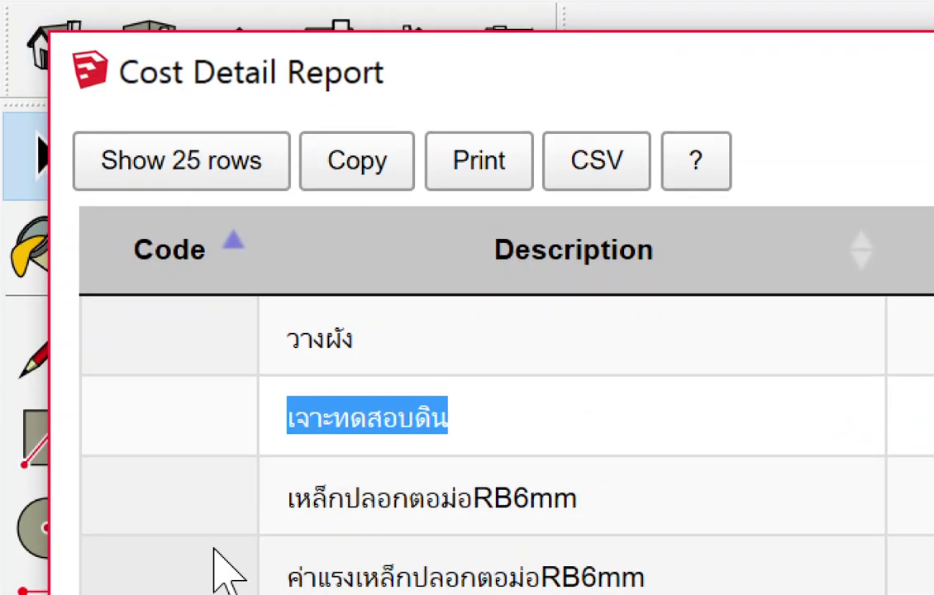
scroll(148, 285, down, 3)
scroll(153, 281, up, 5)
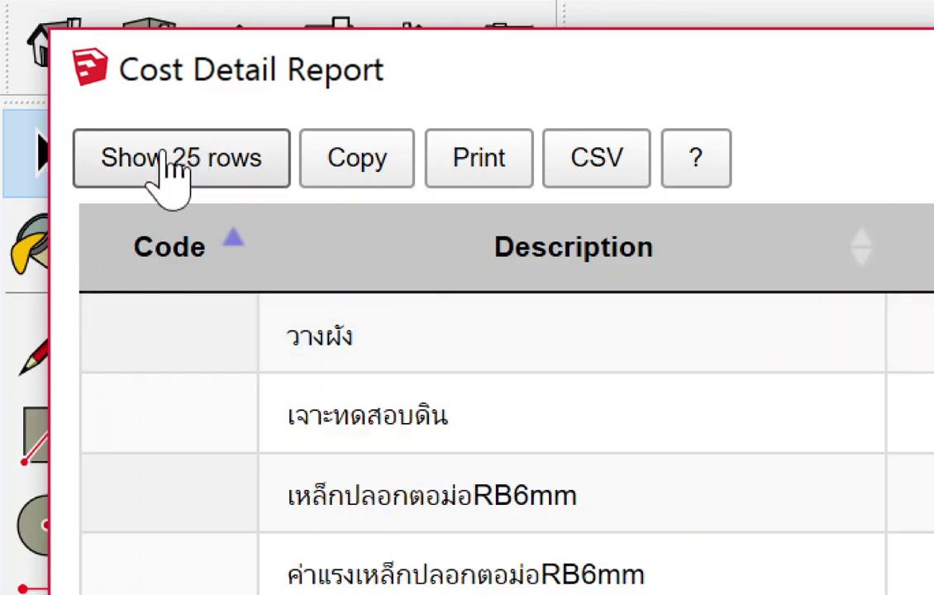
Step: Show all 49 Cost Detail Report entries on one page and copy the table to the clipboard
click(168, 170)
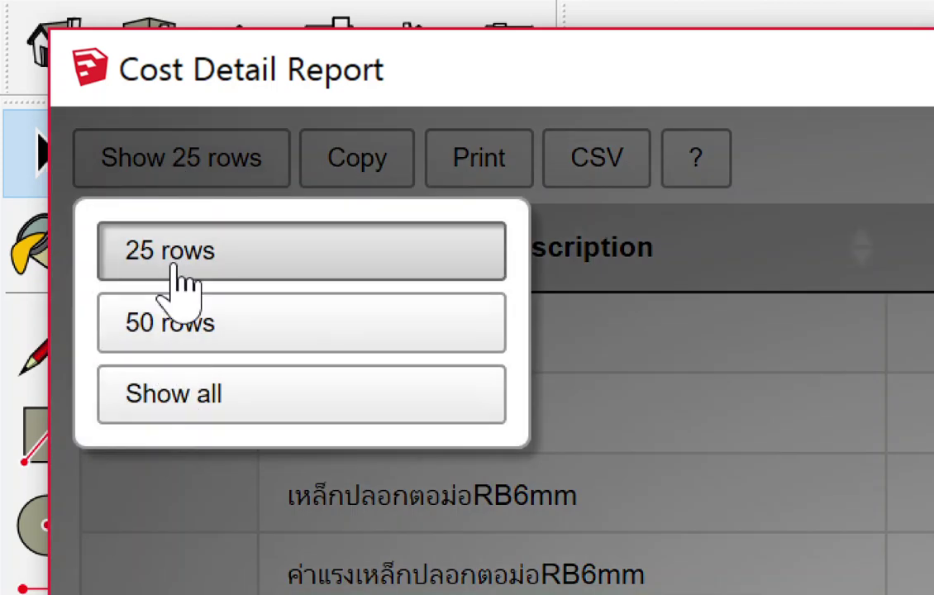
click(198, 178)
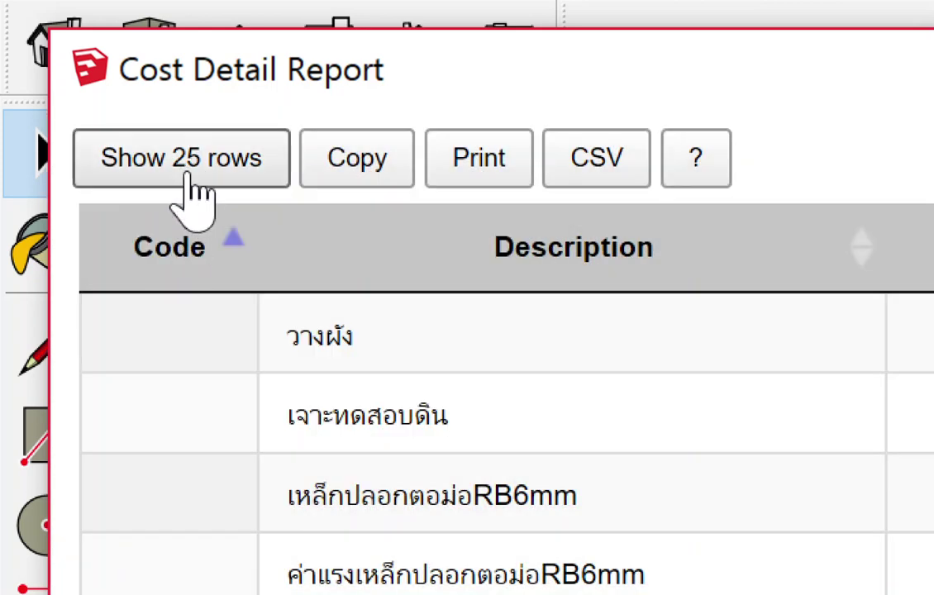
click(192, 176)
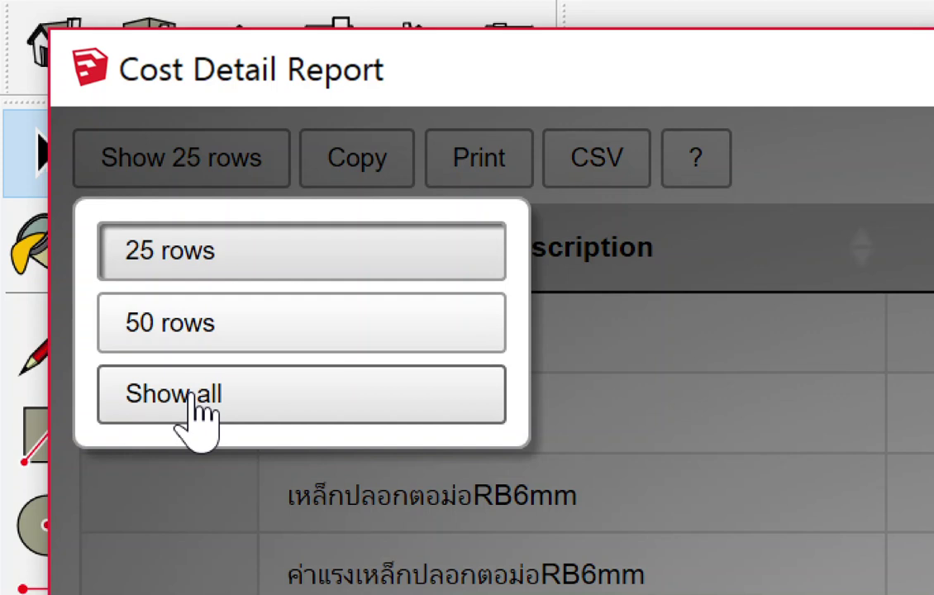
click(190, 397)
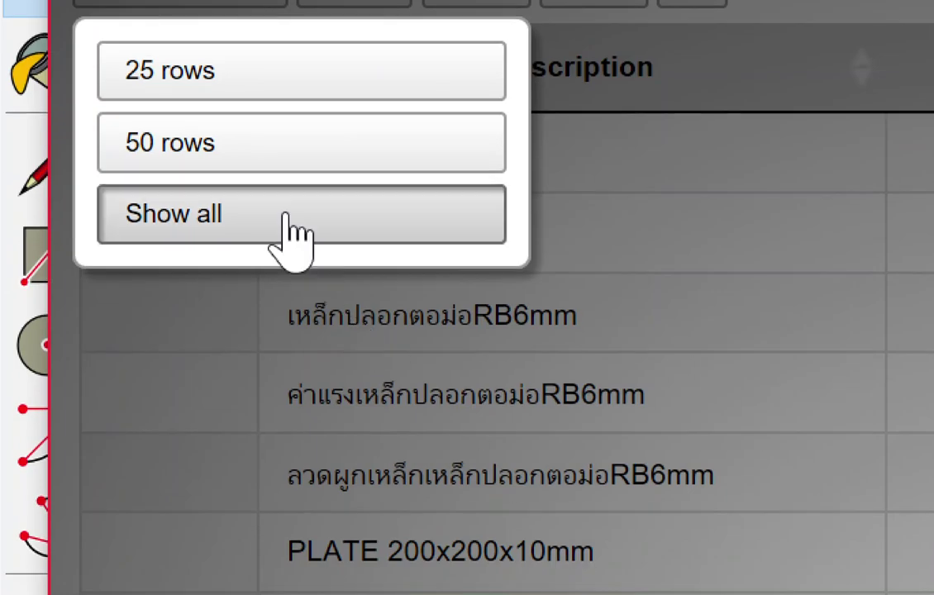
click(638, 273)
scroll(153, 248, down, 5)
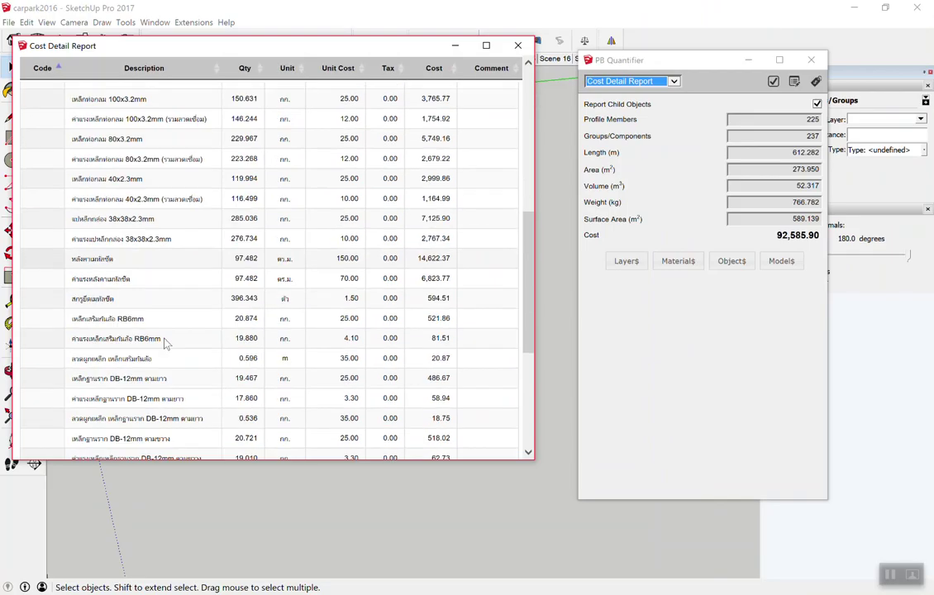
scroll(175, 355, down, 5)
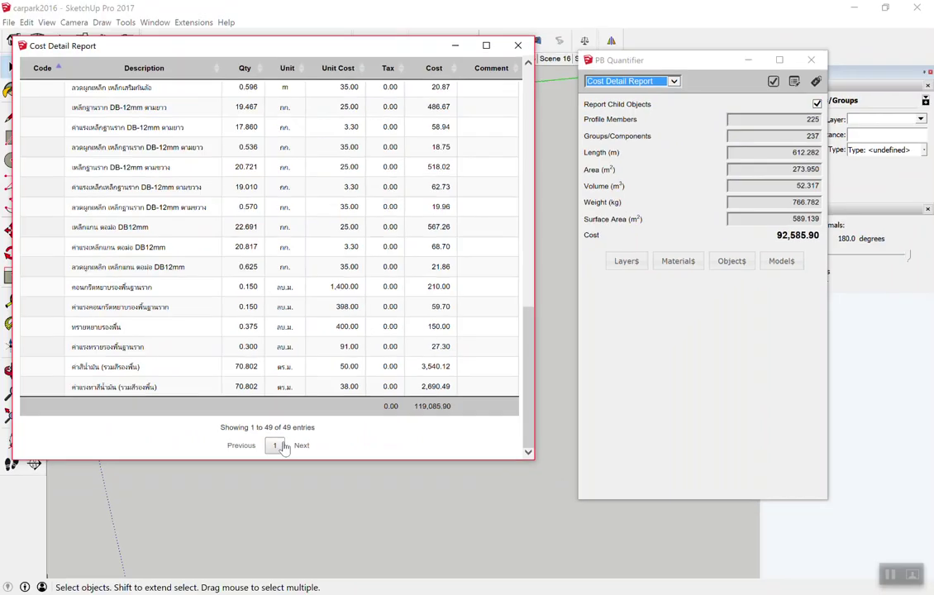
scroll(161, 132, up, 5)
scroll(111, 119, up, 5)
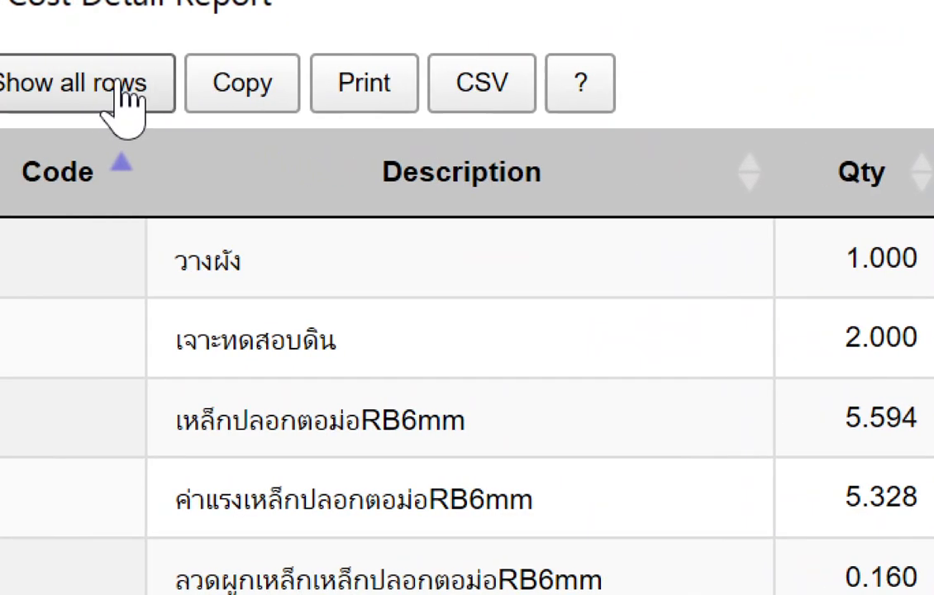
click(281, 95)
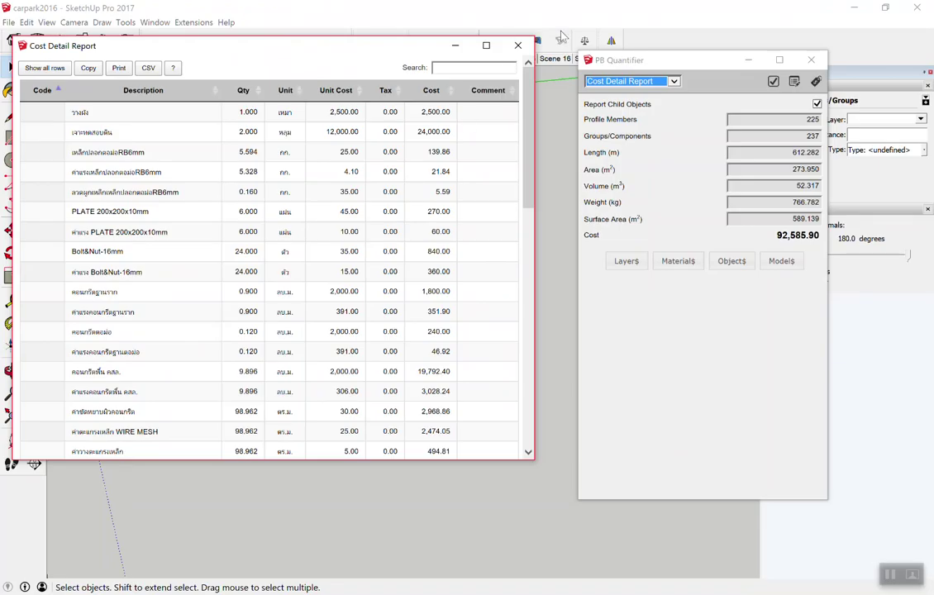
Step: Create a new Microsoft Excel Worksheet on the Windows desktop via the New menu
key(super+d)
right_click(475, 237)
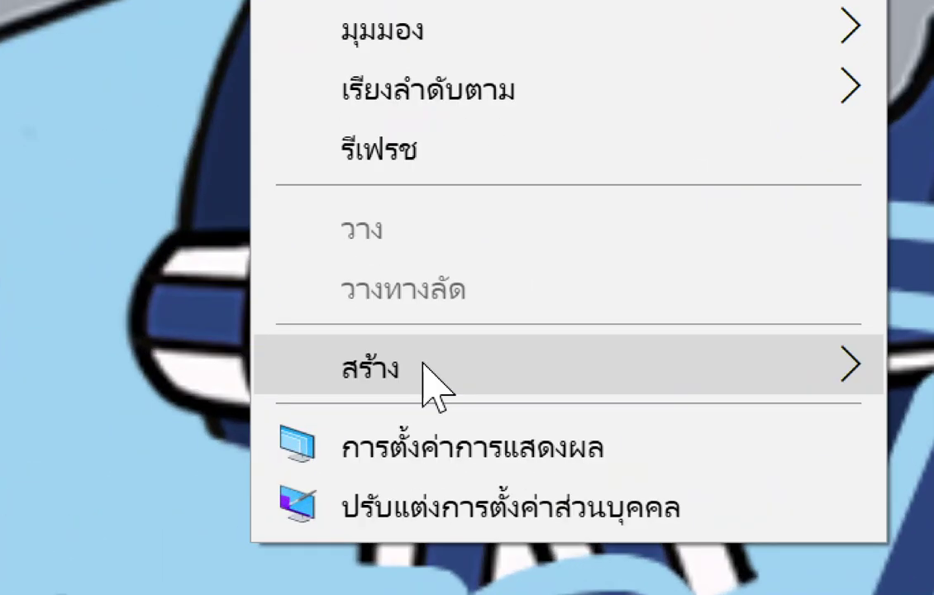
click(423, 364)
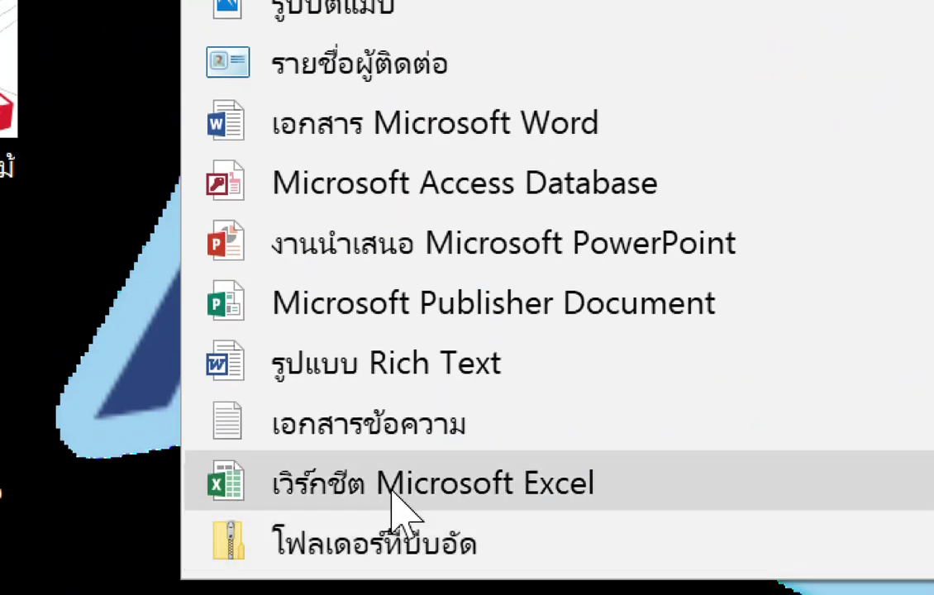
click(279, 494)
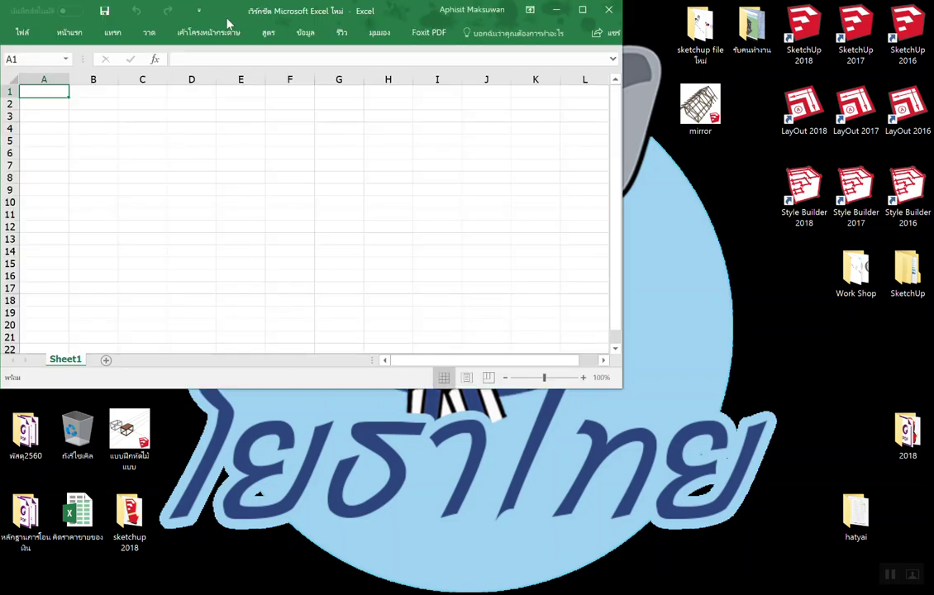
Step: Maximize Excel, paste the cost report into Sheet1 and auto-fit all column widths
double_click(227, 20)
key(ctrl+v)
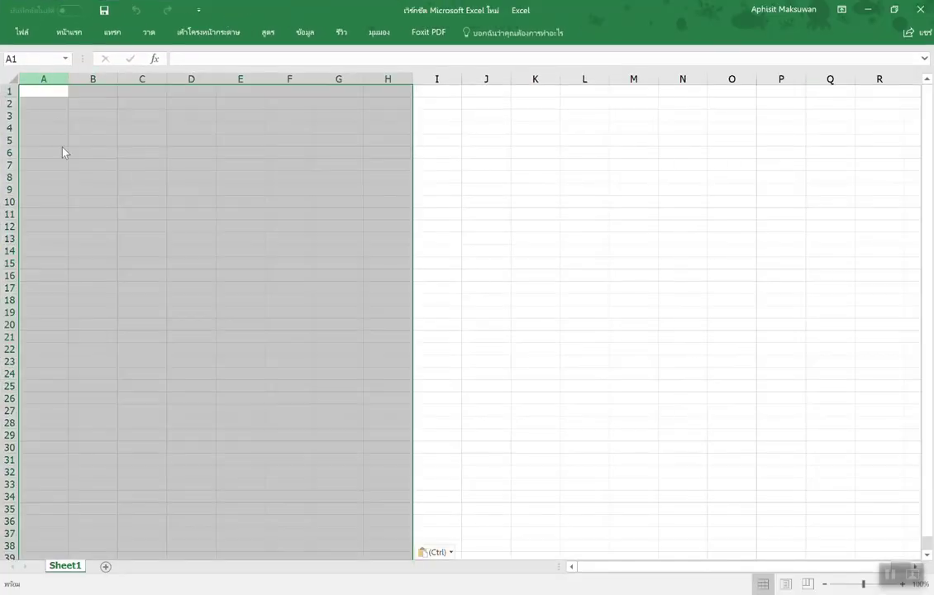
click(12, 81)
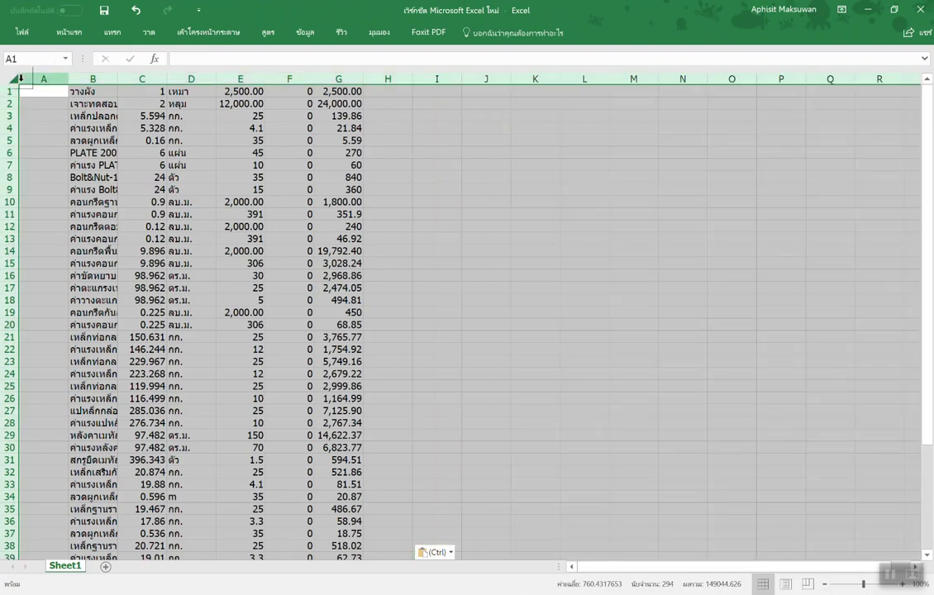
double_click(118, 78)
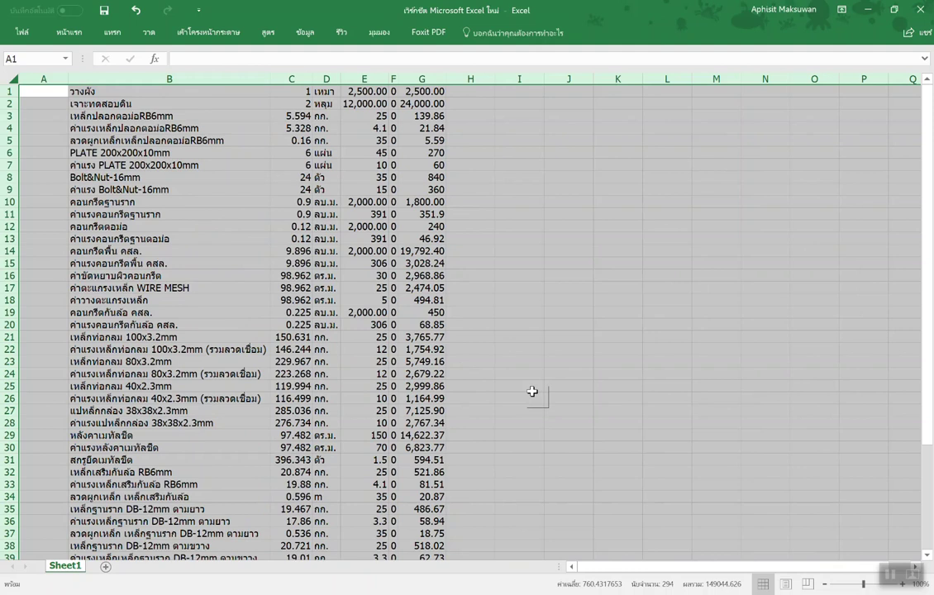
Step: Total the cost column with =SUM(G1:G49) in G50, giving 119,085.87
scroll(534, 372, down, 1)
scroll(523, 356, down, 4)
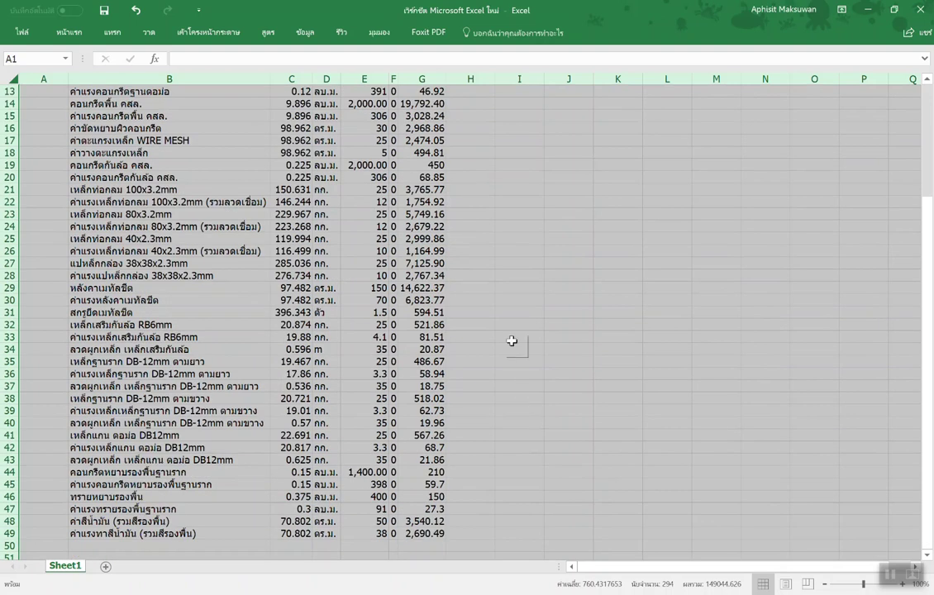
scroll(463, 330, down, 5)
scroll(350, 316, down, 5)
scroll(350, 316, up, 4)
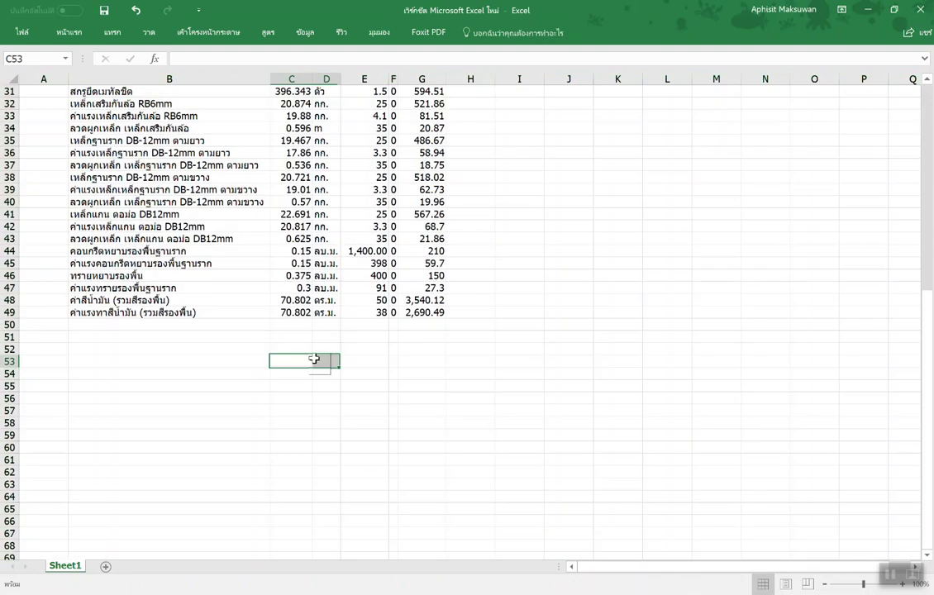
click(416, 378)
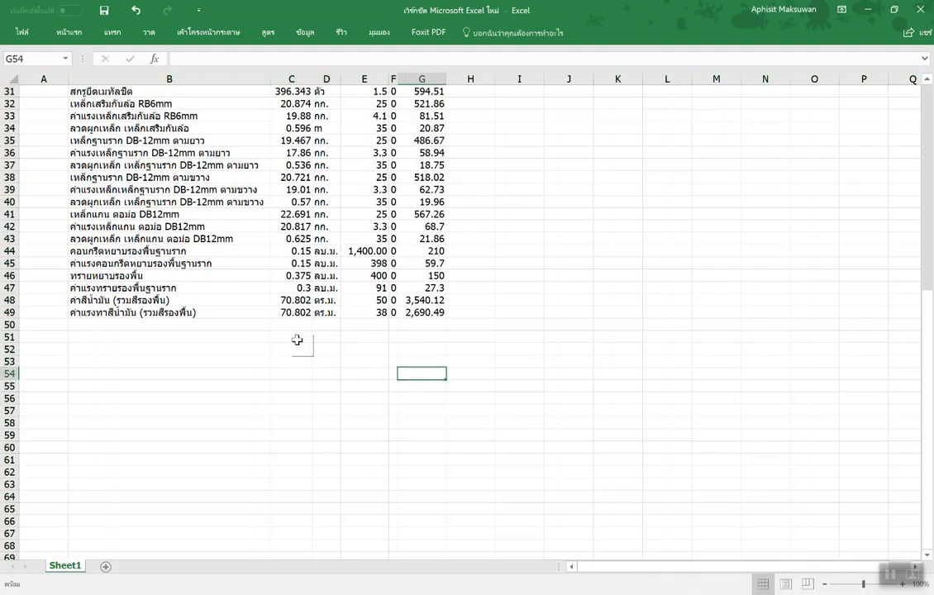
scroll(347, 324, up, 5)
scroll(385, 151, up, 5)
scroll(391, 304, down, 6)
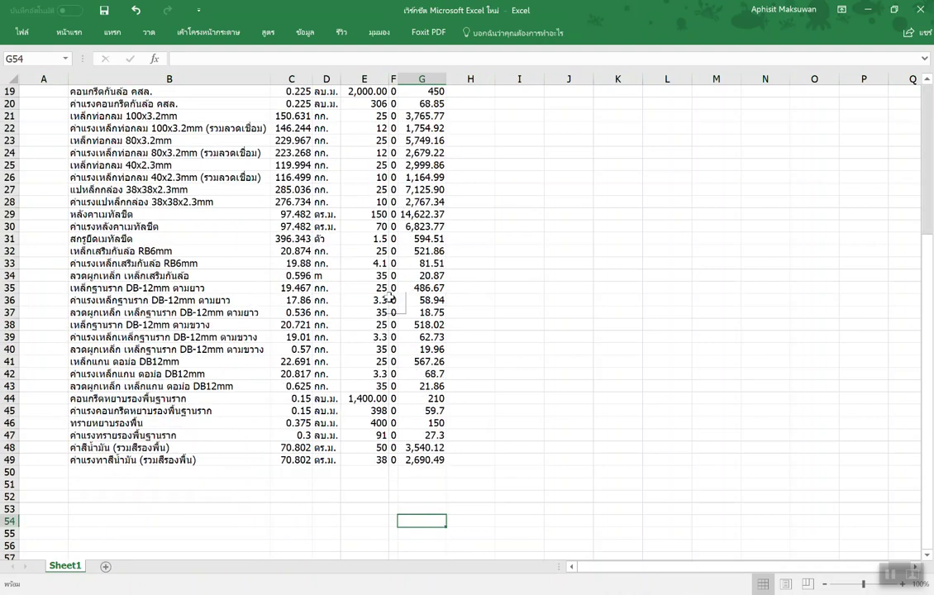
scroll(391, 304, down, 5)
scroll(423, 355, up, 2)
scroll(430, 372, down, 2)
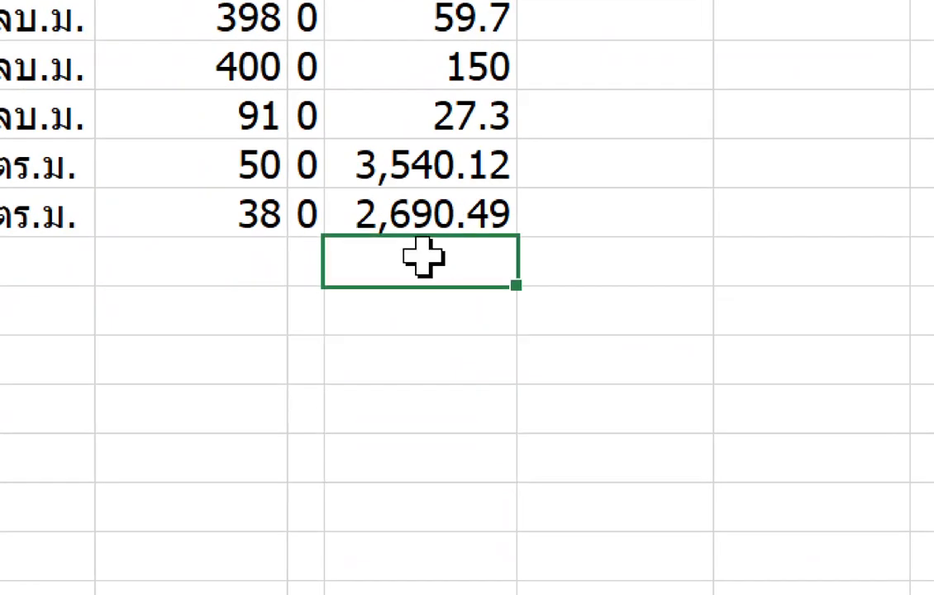
text(=s)
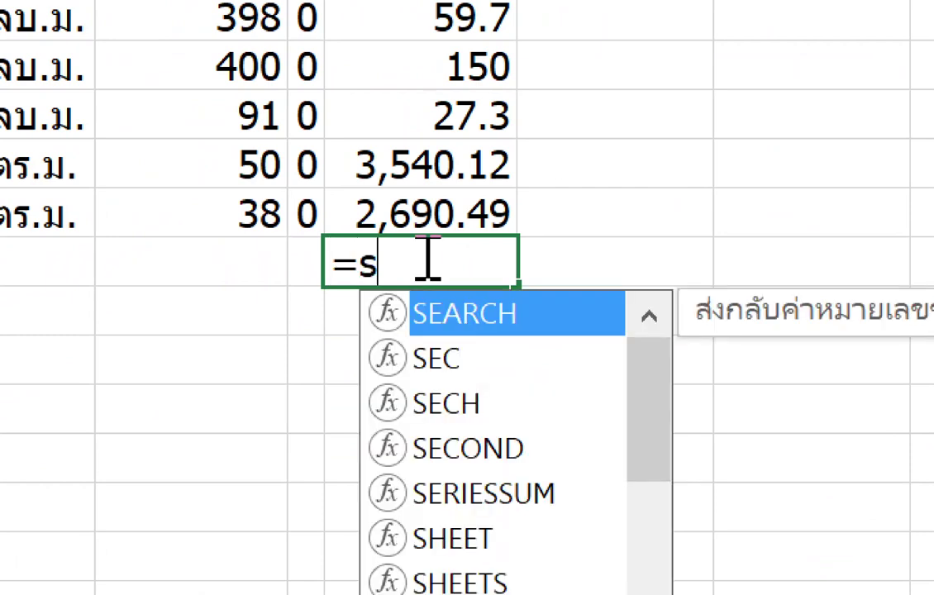
text(um()
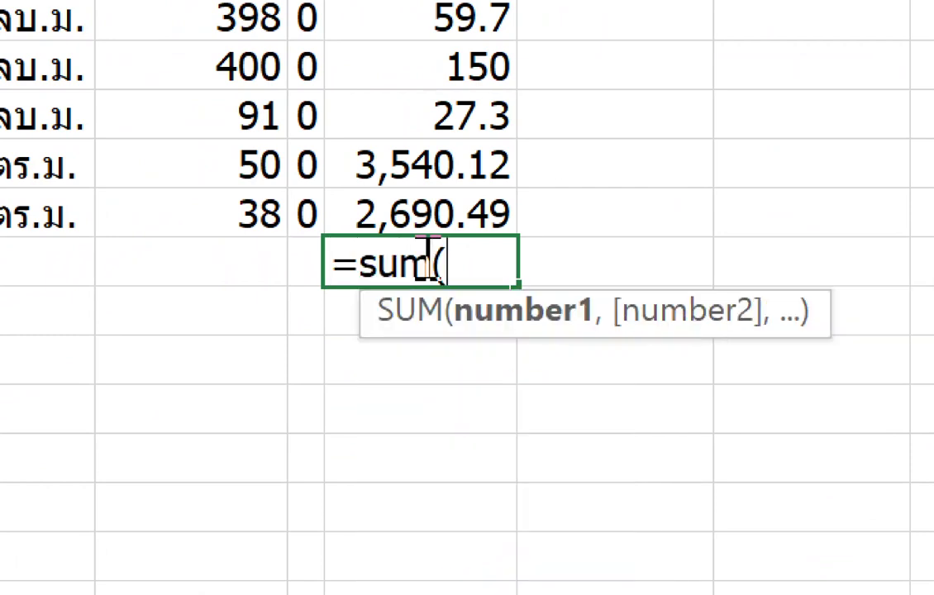
drag(439, 210, 363, 78)
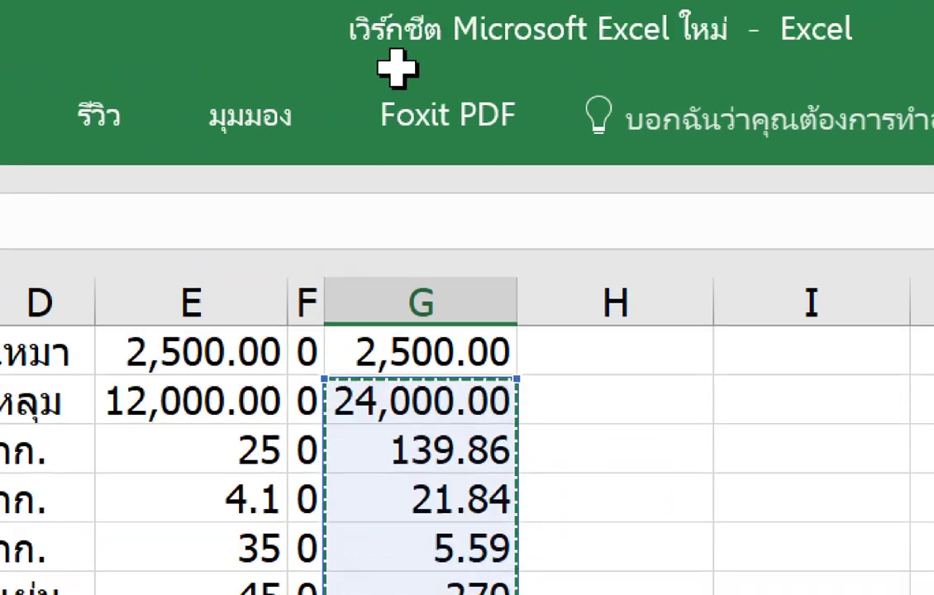
drag(363, 78, 399, 76)
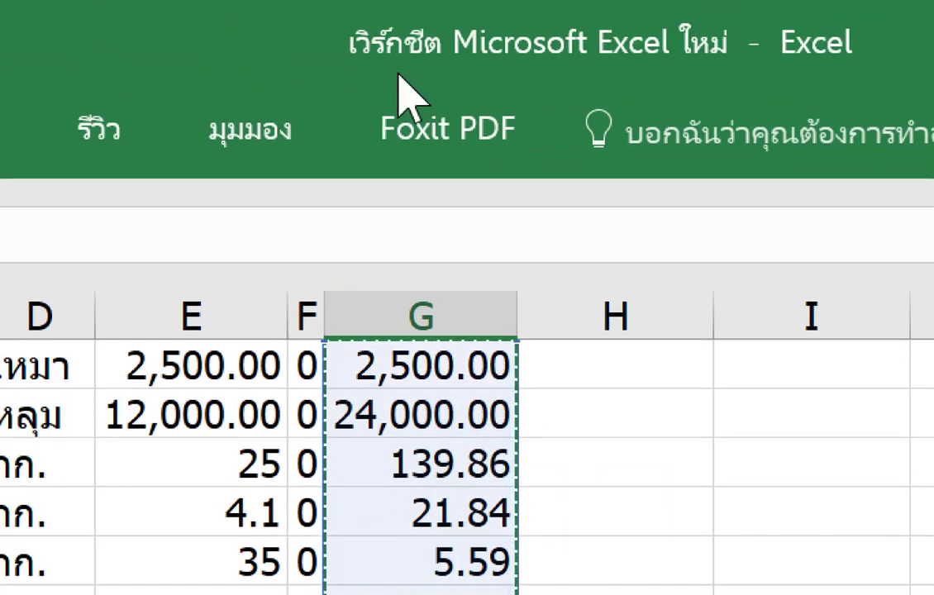
key(Return)
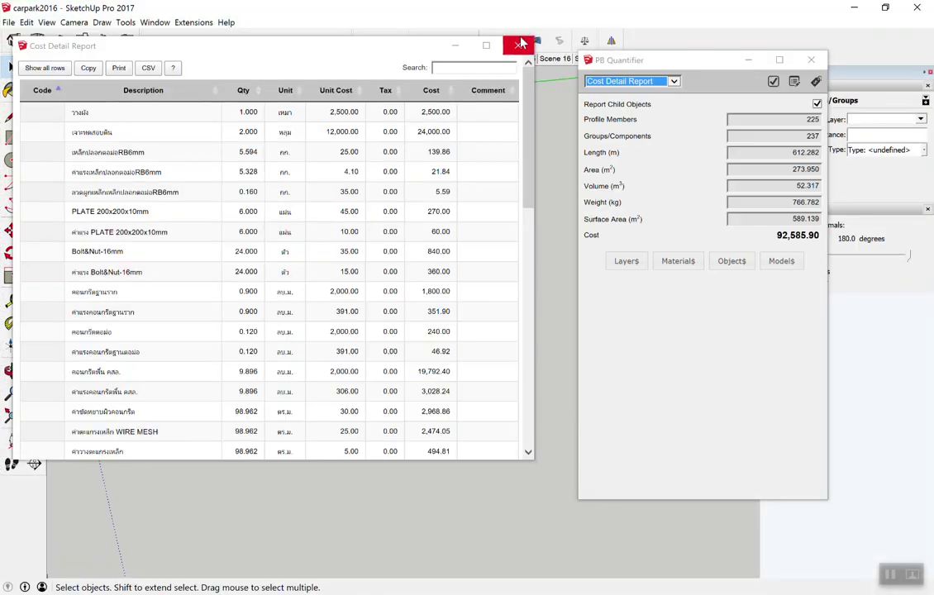
Step: Reopen the Cost Detail Report and set its rows dropdown to Show all
click(517, 46)
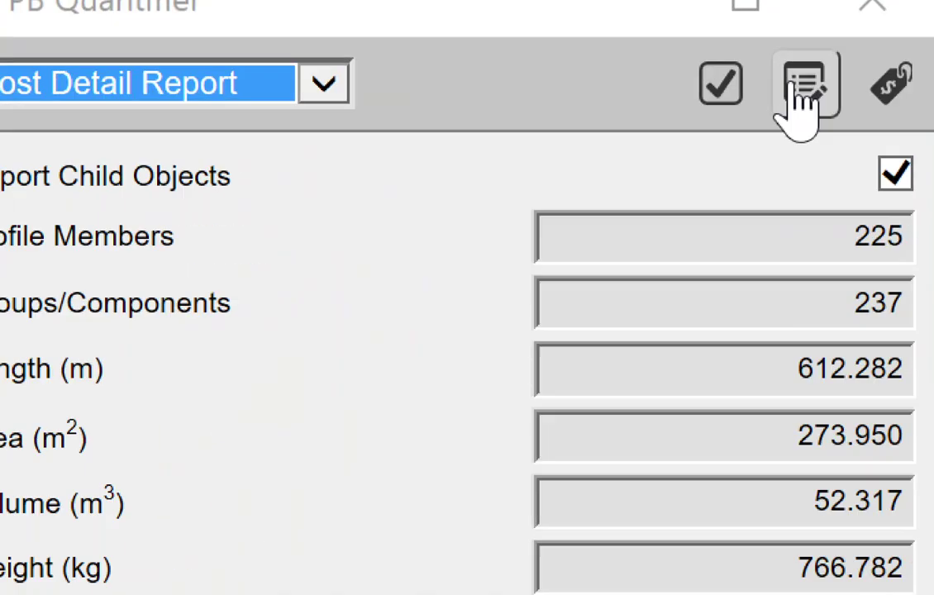
click(794, 81)
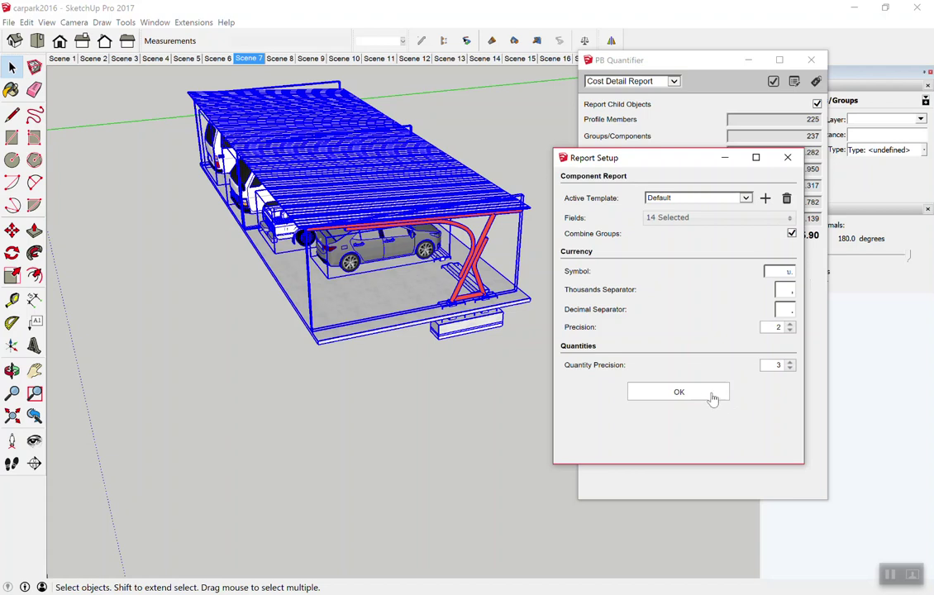
click(679, 392)
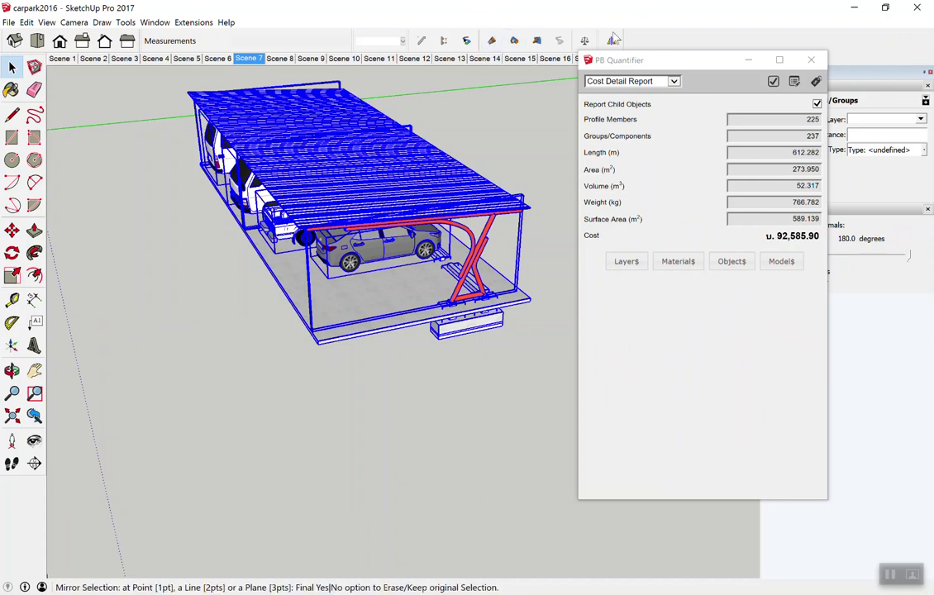
click(772, 82)
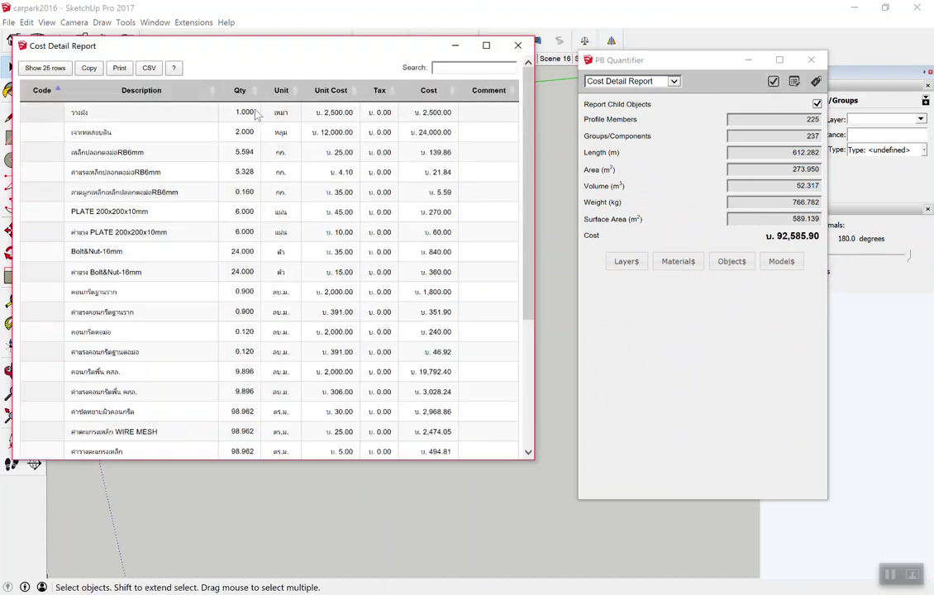
click(46, 68)
click(47, 129)
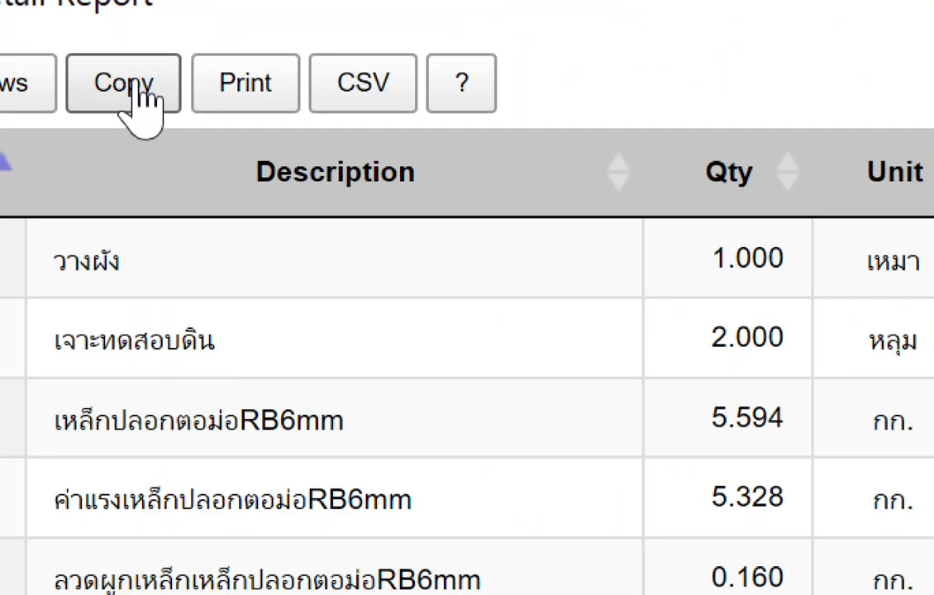
Step: Copy the full cost report and paste it over the old data in Sheet1 from A1
click(89, 70)
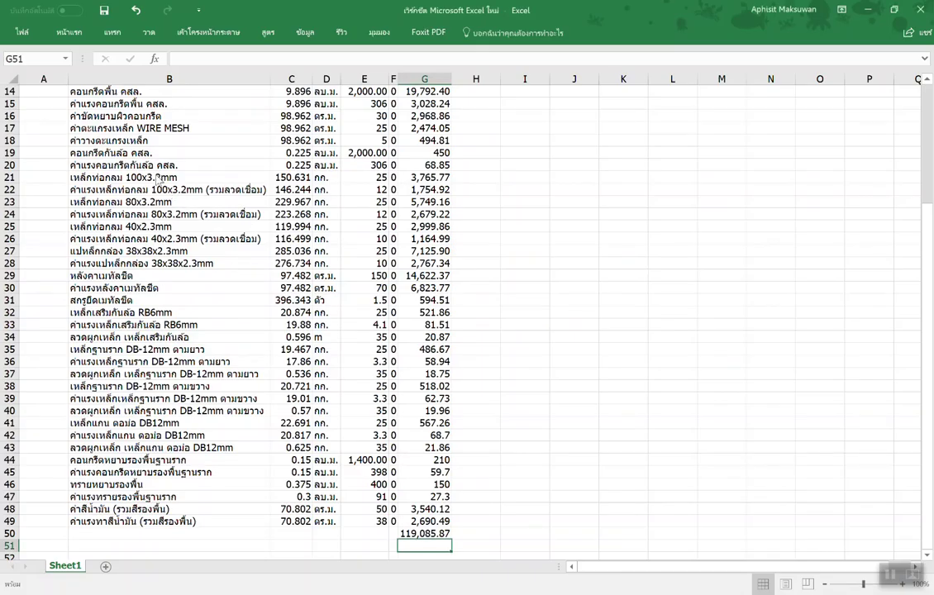
scroll(168, 190, up, 5)
click(20, 91)
key(ctrl+z)
key(ctrl+v)
Step: Check the G50 total, now 0.00 with baht-prefixed values, then return to SketchUp
click(574, 263)
scroll(458, 452, down, 6)
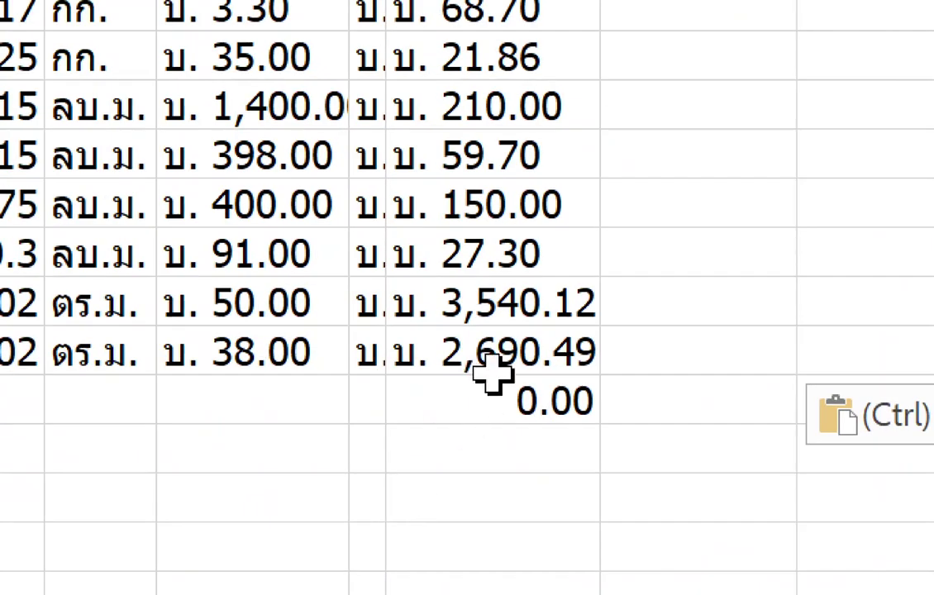
click(504, 349)
click(500, 402)
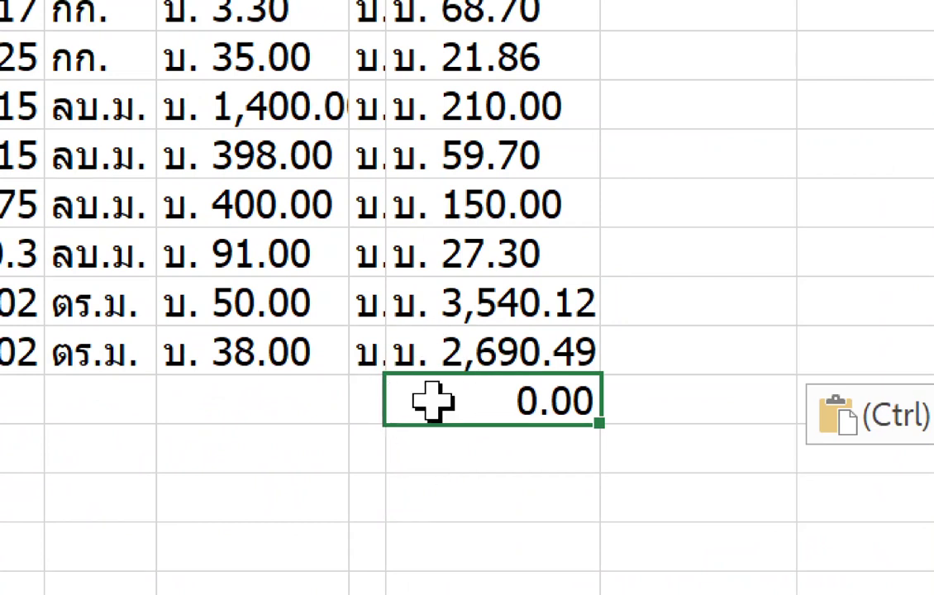
key(ctrl)
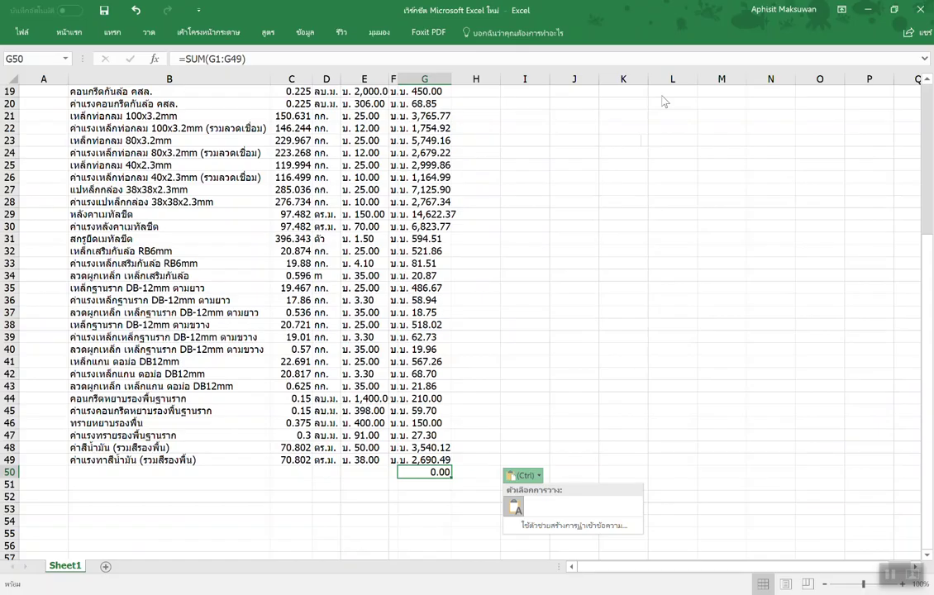
click(865, 9)
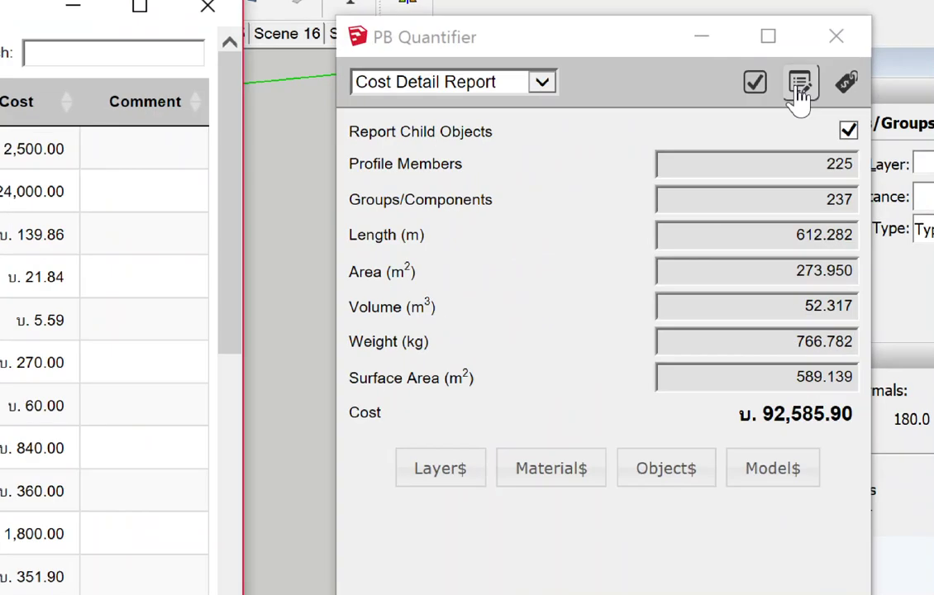
Step: Delete the currency symbol in PB Quantifier Report Setup and apply it
click(794, 80)
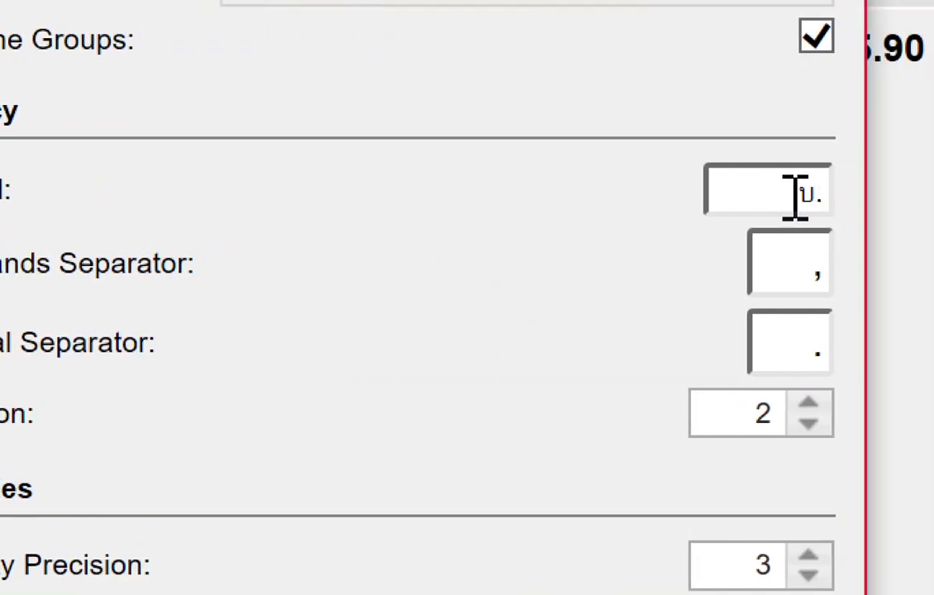
double_click(829, 190)
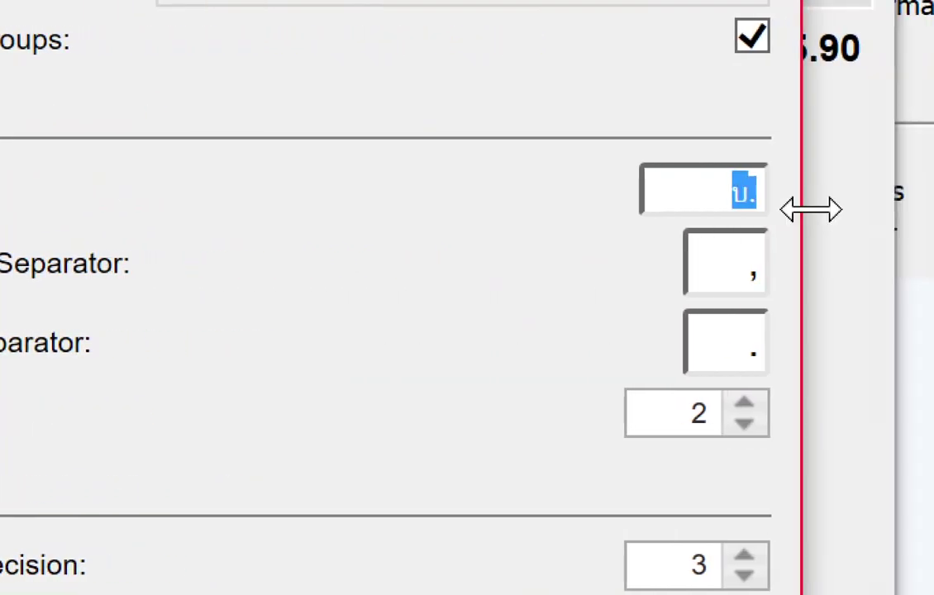
key(BackSpace)
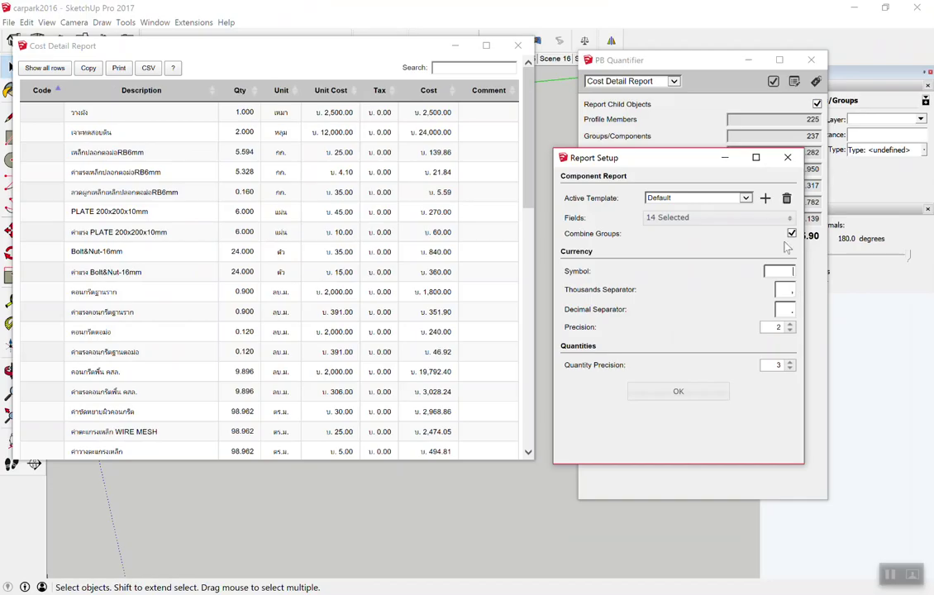
click(706, 140)
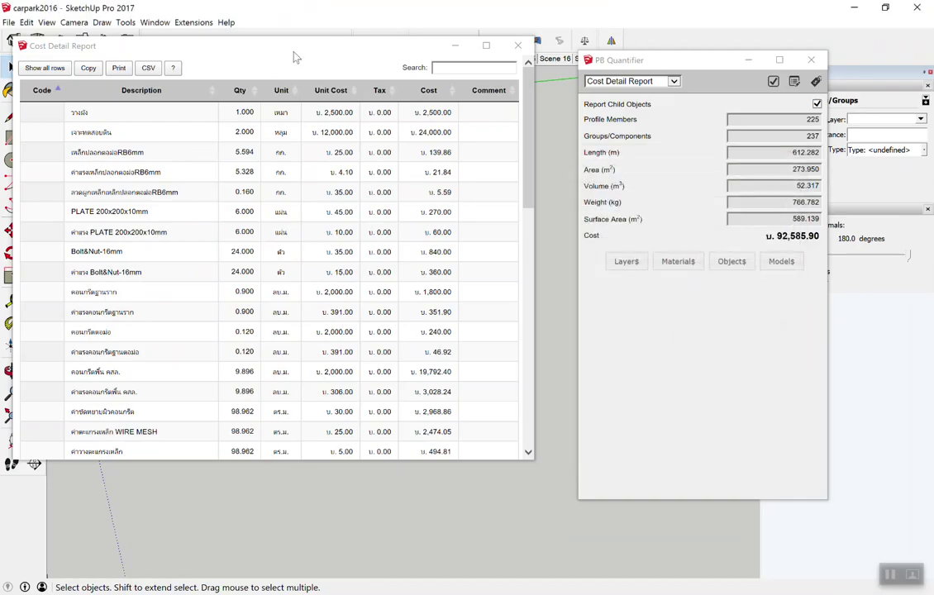
Step: Close the Cost Detail Report and PB Quantifier windows, leaving the carport model in view
click(520, 52)
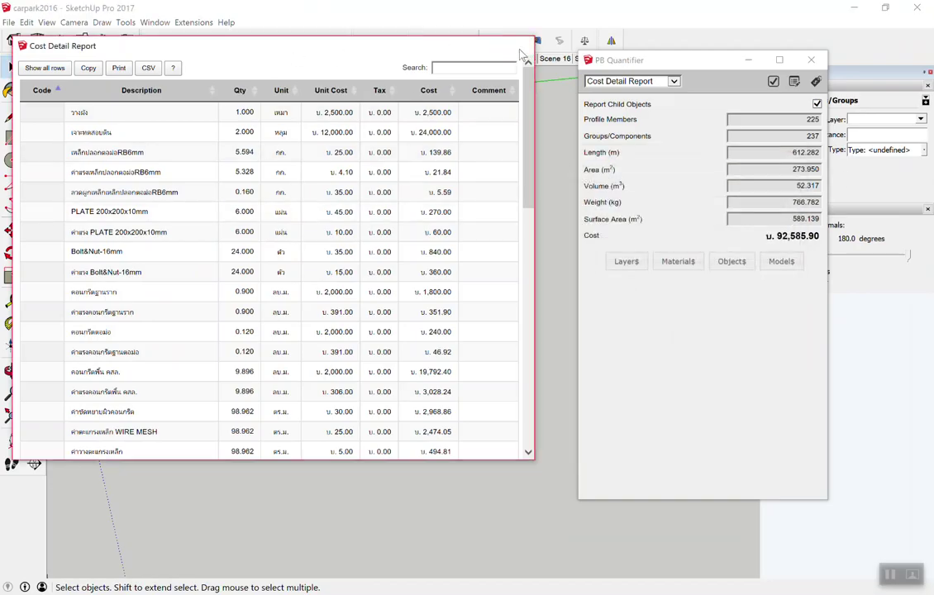
click(518, 47)
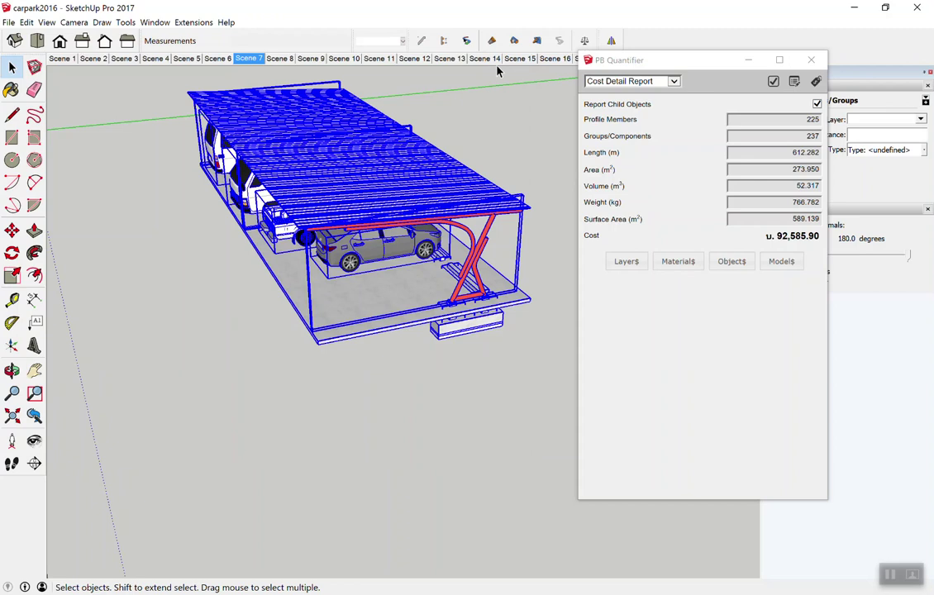
click(810, 60)
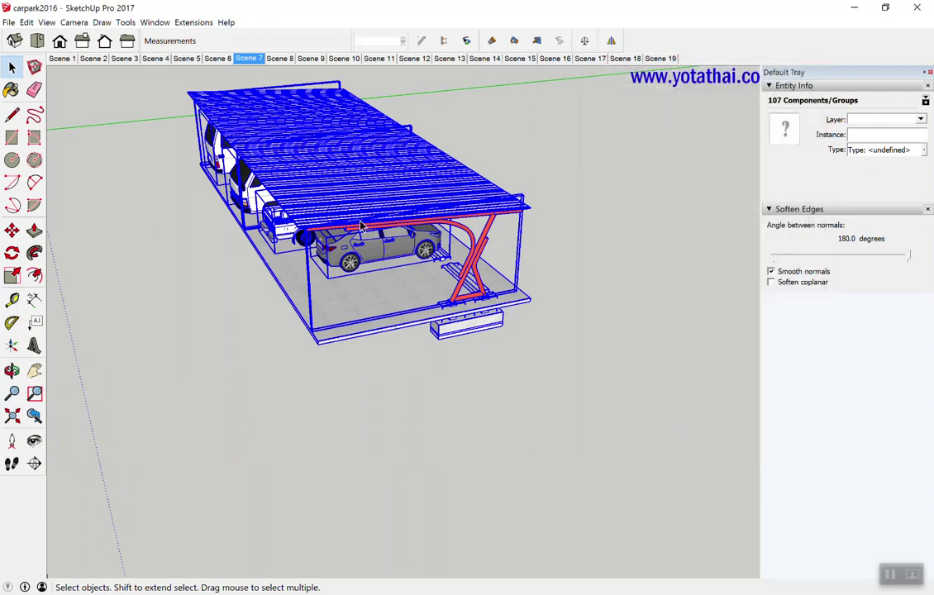
scroll(407, 302, down, 3)
scroll(367, 279, up, 3)
mouse_move(355, 273)
middle_down()
mouse_move(480, 187)
mouse_move(516, 312)
mouse_move(279, 266)
mouse_move(514, 286)
middle_up()
scroll(512, 322, down, 2)
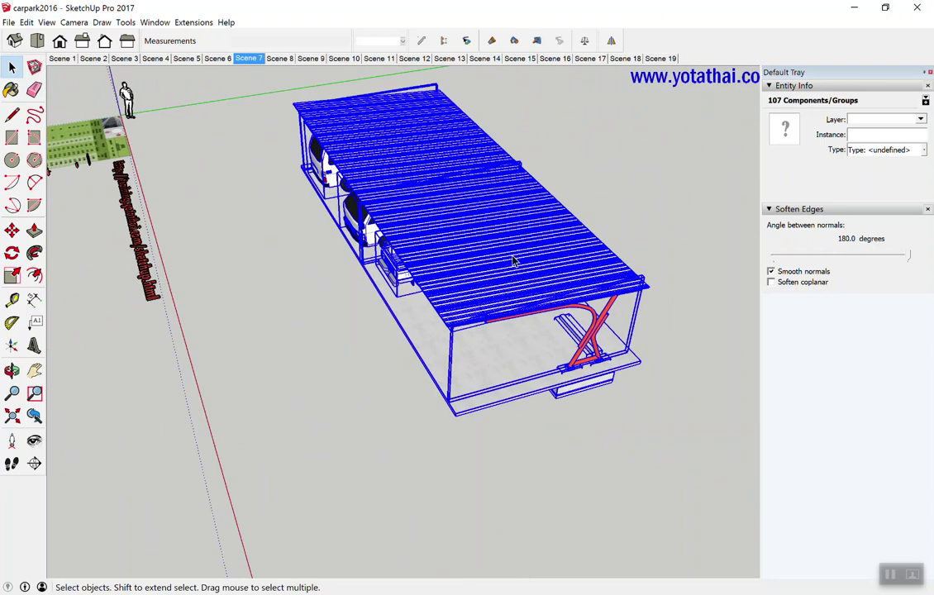
click(8, 22)
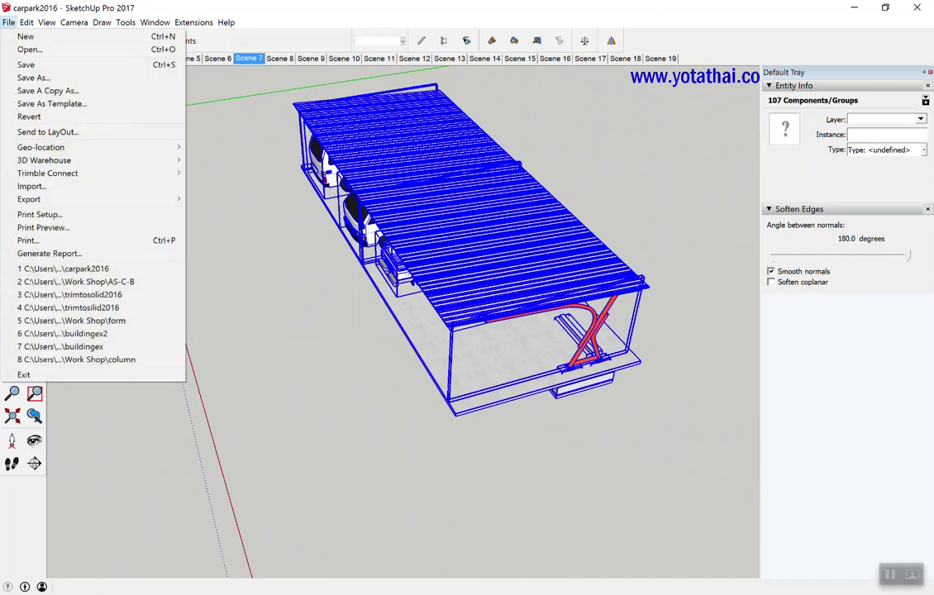
Step: Open buildingex from the Work Shop folder, discarding unsaved changes to carpark2016
click(18, 48)
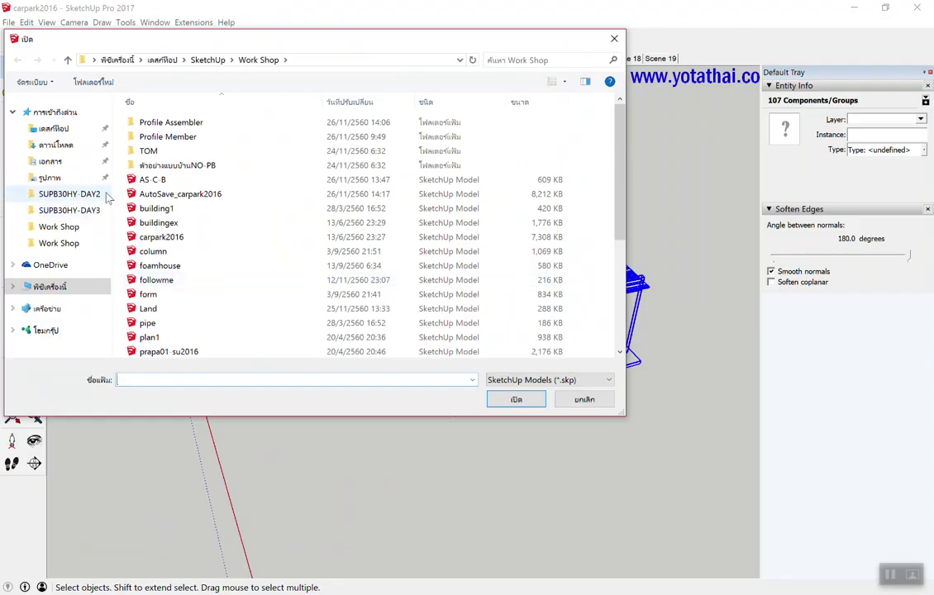
click(145, 223)
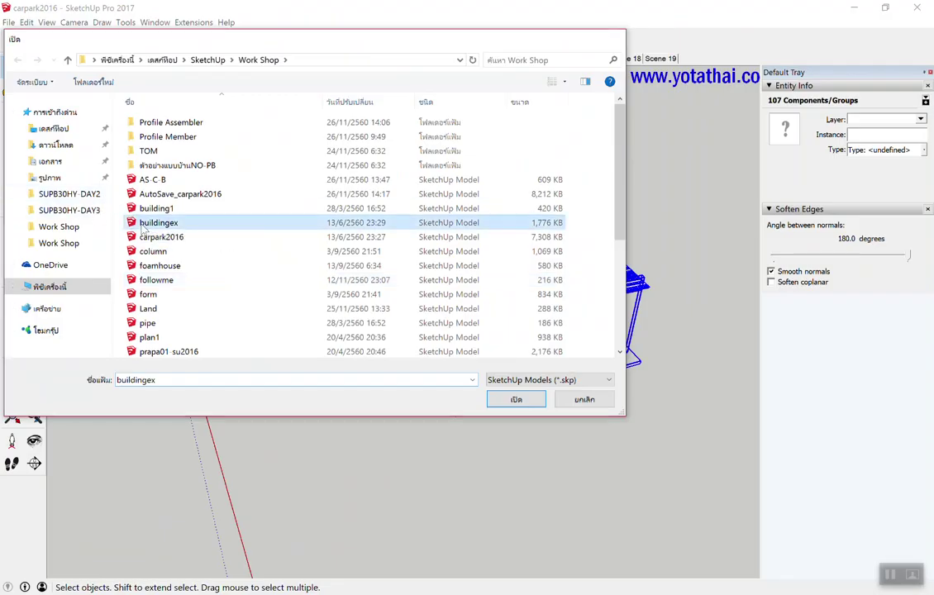
double_click(143, 224)
click(468, 332)
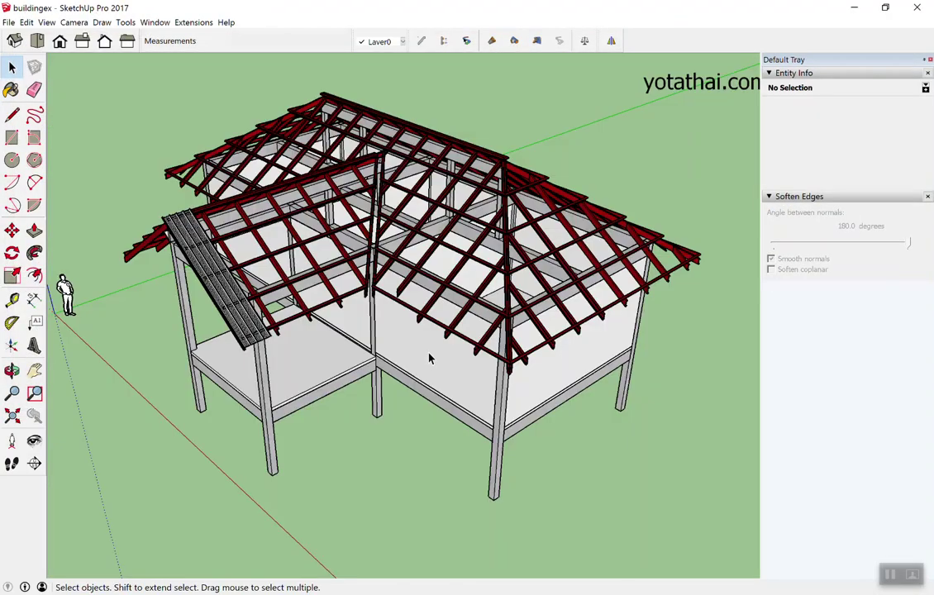
mouse_move(429, 354)
middle_down()
mouse_move(470, 432)
mouse_move(559, 407)
middle_up()
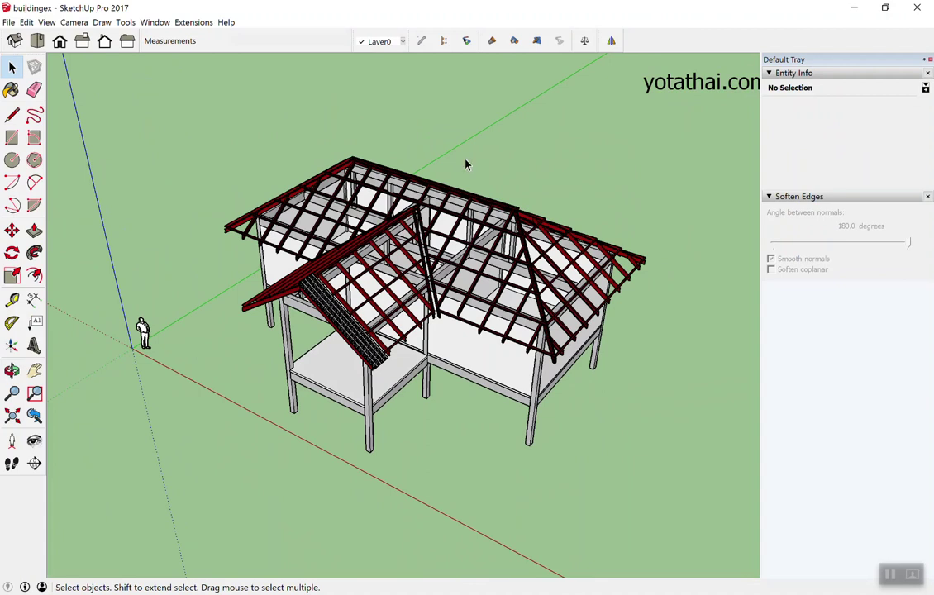
Step: Add the Shadows panel to the default tray and show the floating Shadows toolbar
right_click(644, 41)
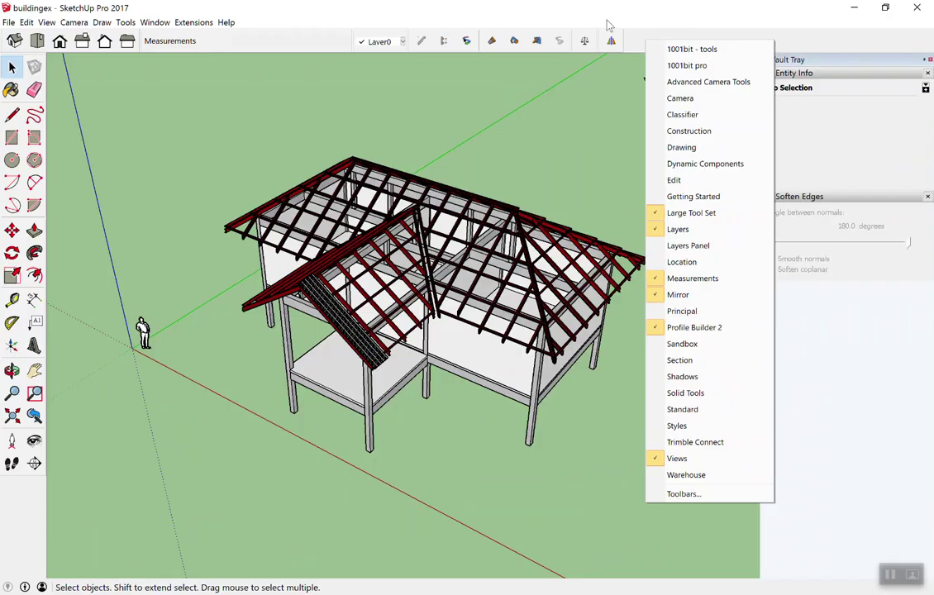
click(289, 11)
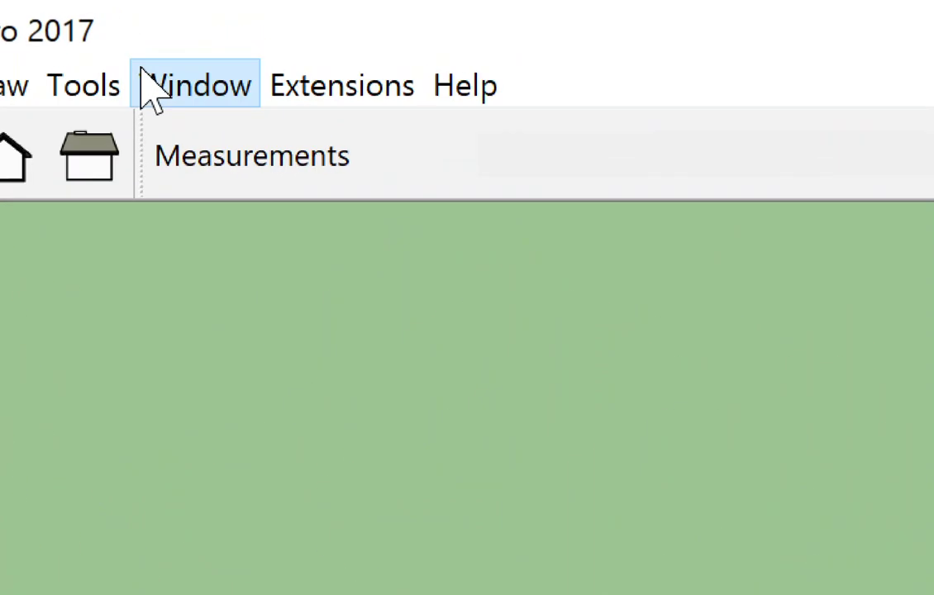
click(138, 22)
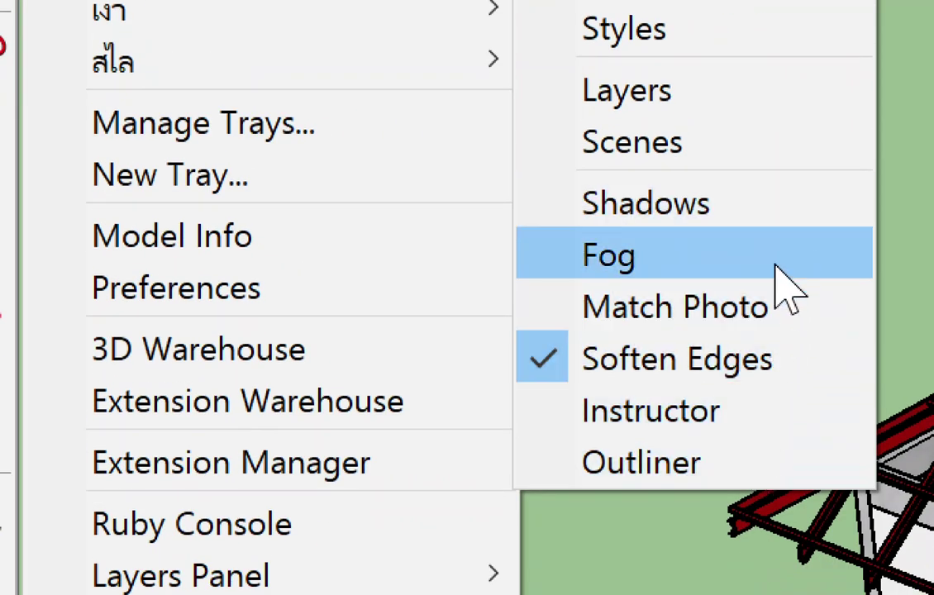
click(755, 199)
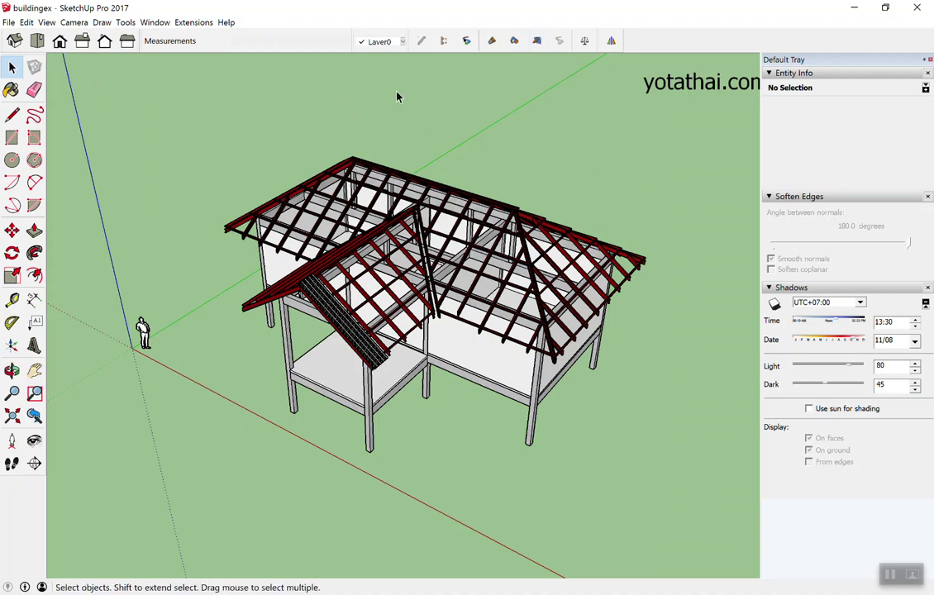
right_click(303, 41)
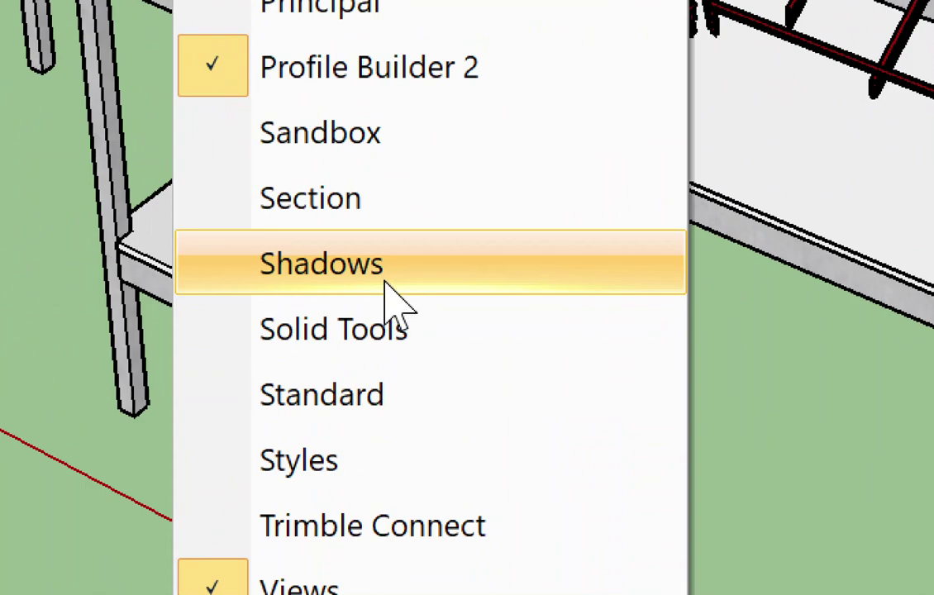
click(389, 285)
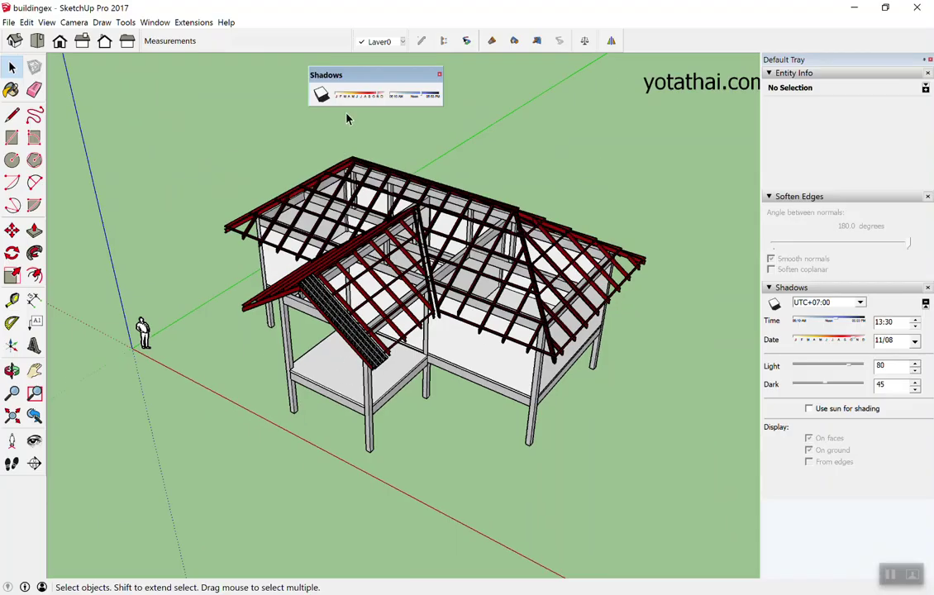
Step: Move the Shadows toolbar aside and turn shadows on for the house
drag(363, 76, 505, 115)
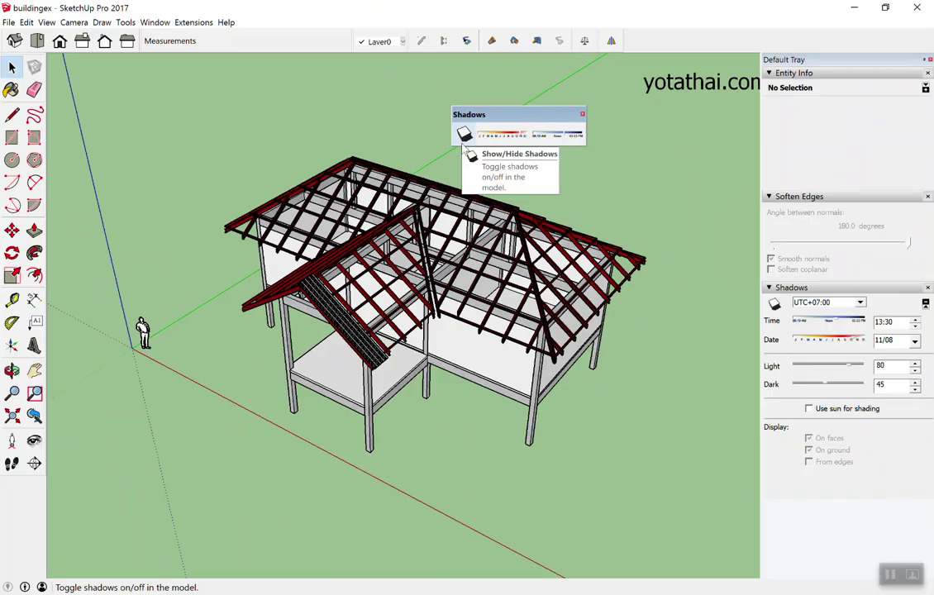
click(463, 144)
mouse_move(463, 146)
middle_down()
mouse_move(559, 281)
mouse_move(532, 353)
middle_up()
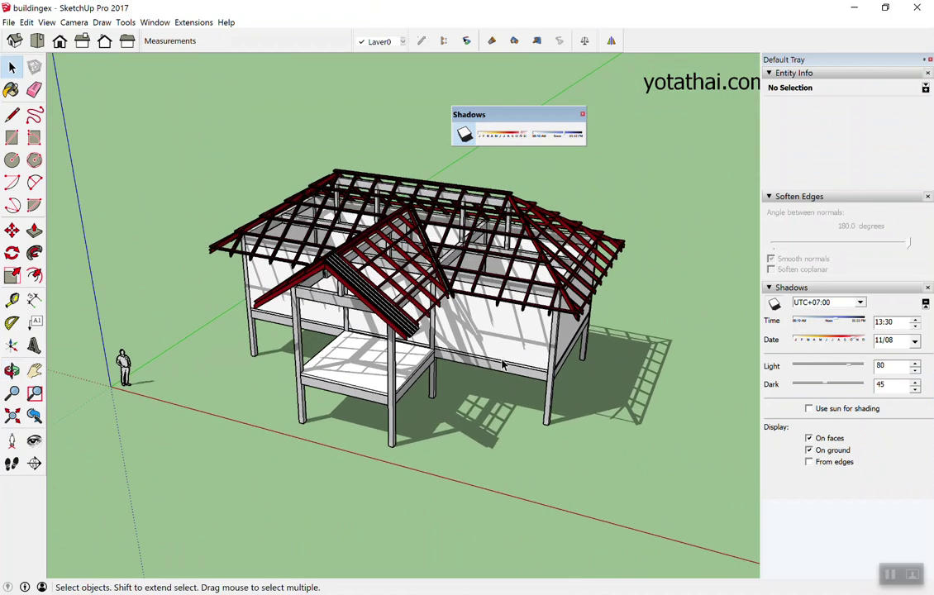
scroll(477, 389, up, 3)
middle_drag(477, 388, 537, 465)
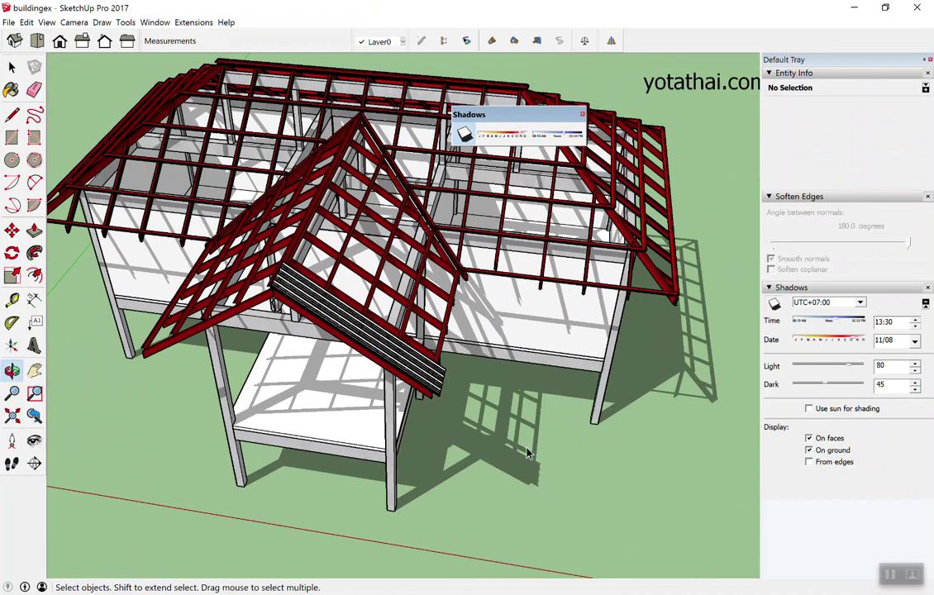
scroll(436, 443, down, 3)
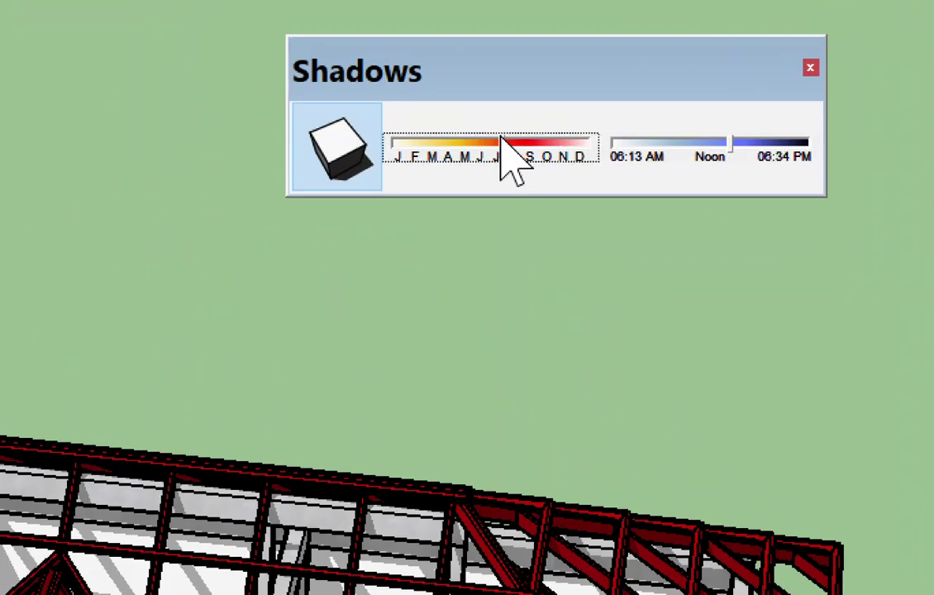
Step: Set the shadow date to 11/12 and the time to 06:10 AM
click(504, 153)
mouse_move(504, 153)
mouse_down()
mouse_move(545, 153)
mouse_move(398, 151)
mouse_move(434, 146)
mouse_move(544, 183)
mouse_move(562, 163)
mouse_up()
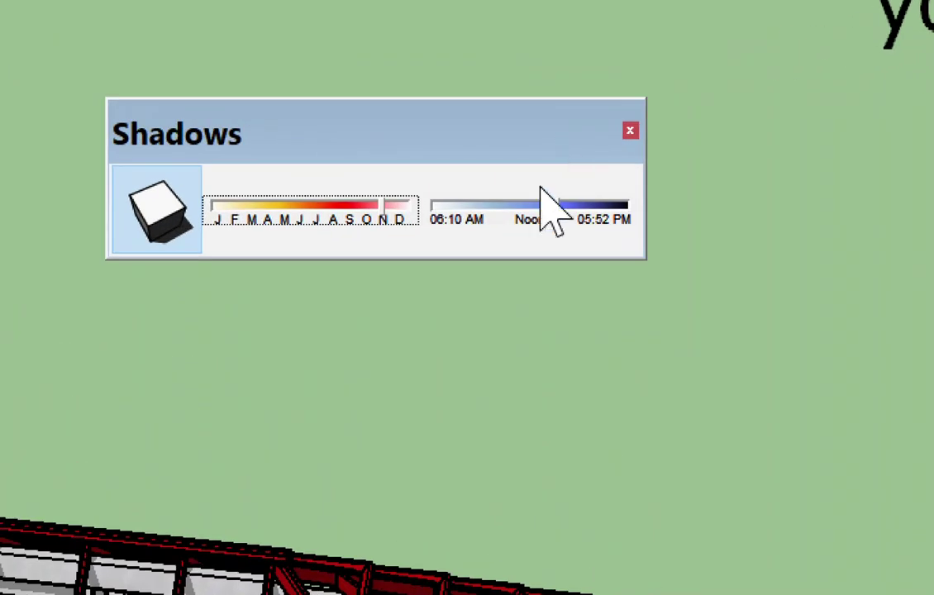
drag(552, 221, 372, 230)
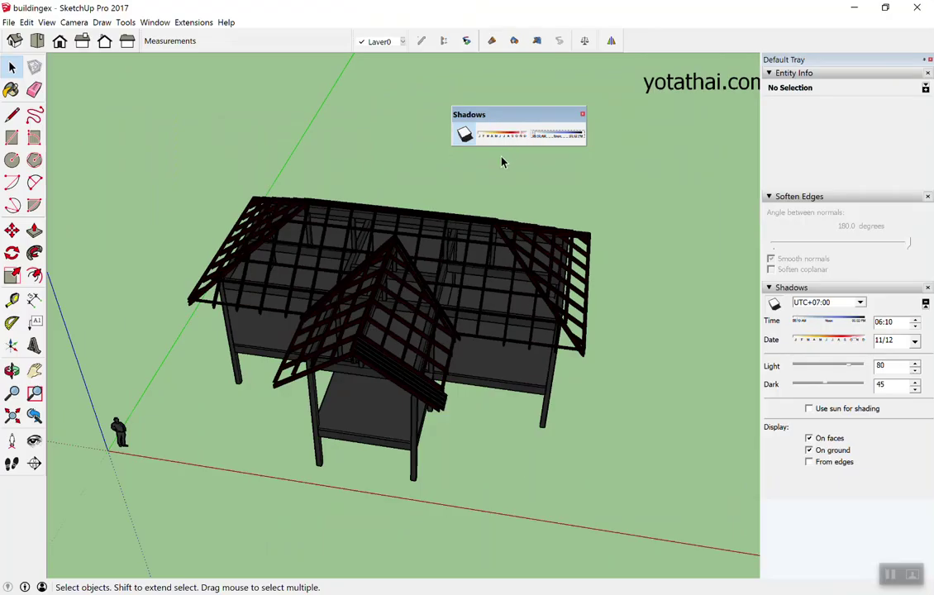
mouse_move(500, 160)
middle_down()
mouse_move(438, 346)
mouse_move(382, 251)
middle_up()
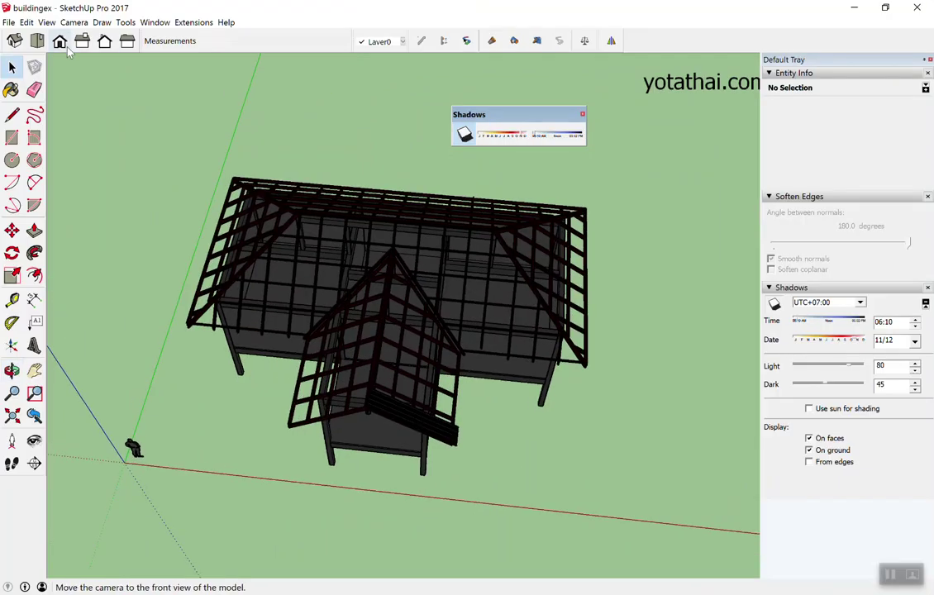
Step: From the top view, set the shadow time to 06:50 for long morning shadows
click(37, 39)
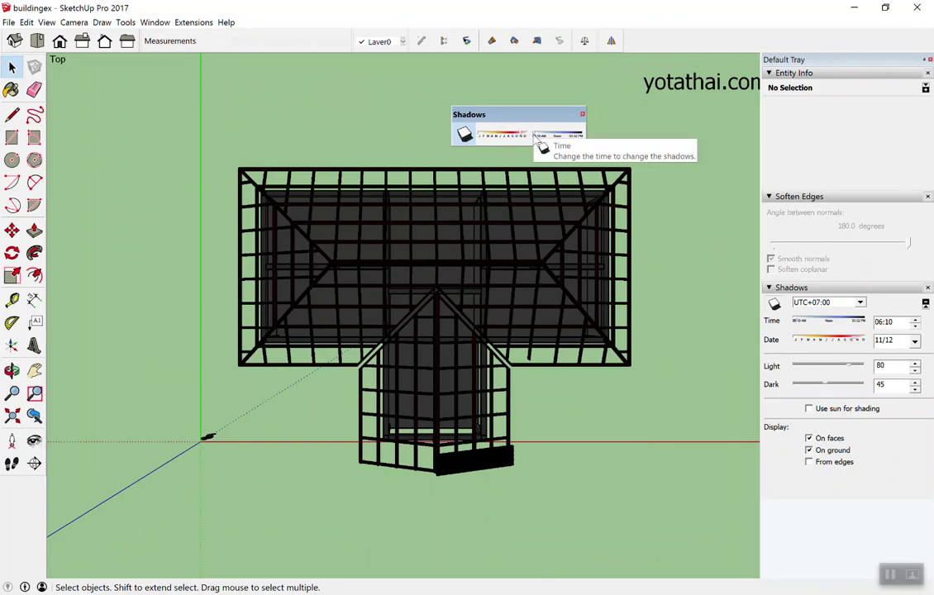
drag(535, 139, 523, 143)
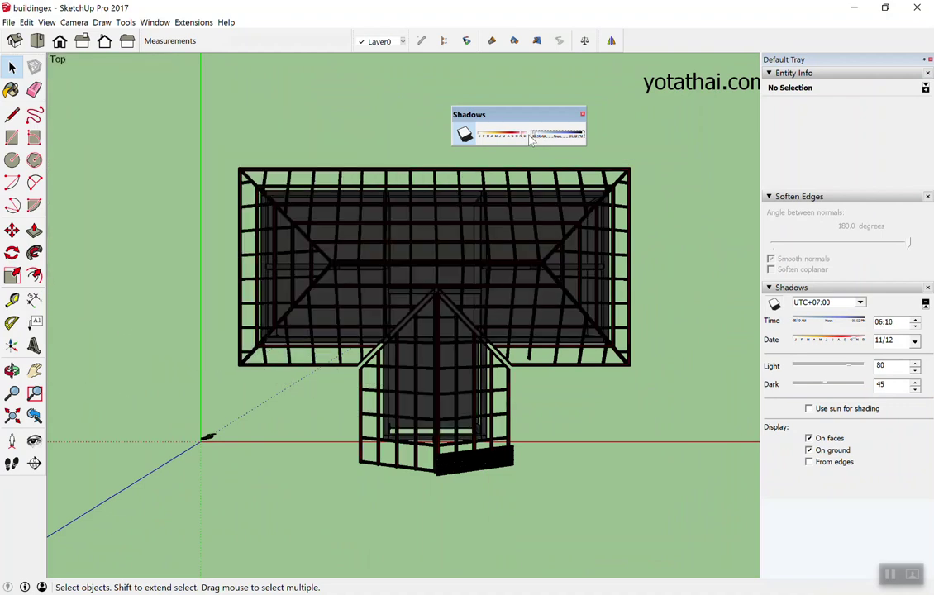
click(533, 142)
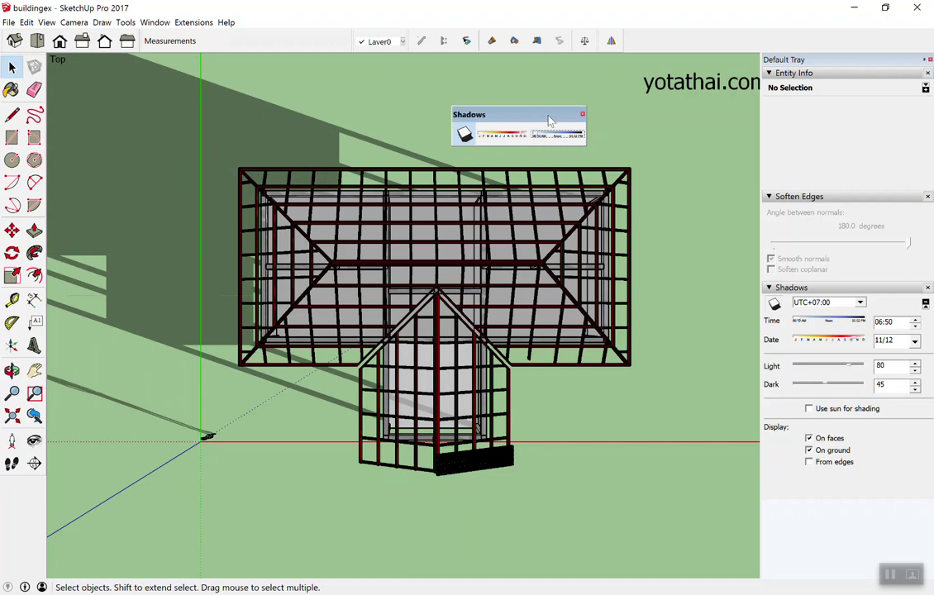
scroll(478, 249, down, 3)
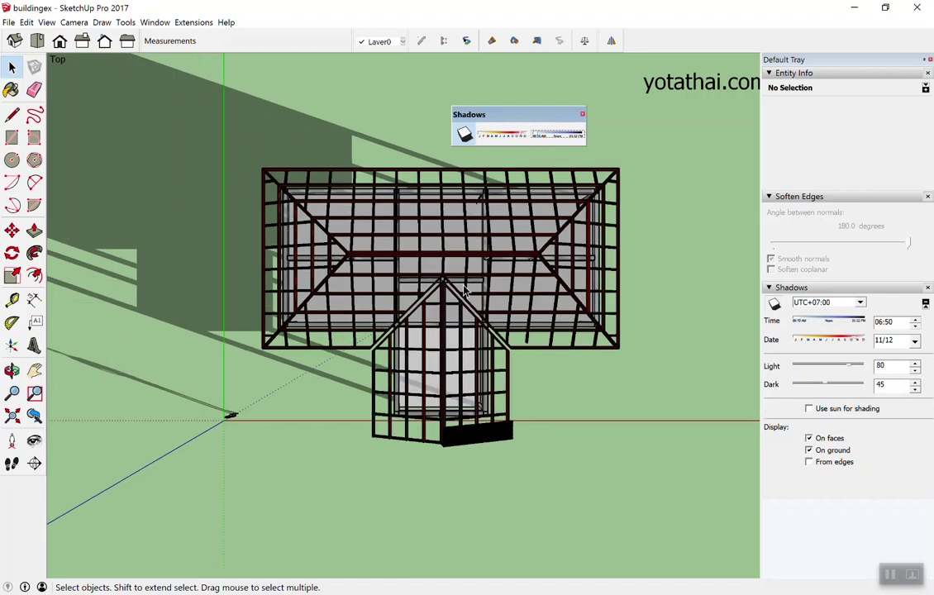
scroll(735, 256, up, 1)
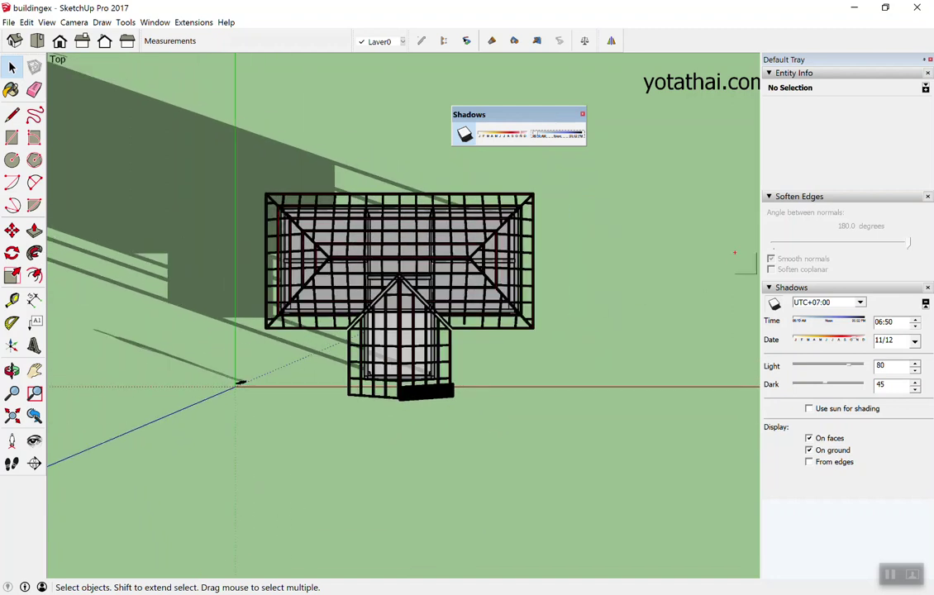
Step: Sketch direction arrows over the view with the annotation pen
mouse_move(619, 357)
mouse_down()
mouse_move(620, 146)
mouse_move(636, 139)
mouse_up()
mouse_move(623, 266)
mouse_down()
mouse_move(713, 282)
mouse_move(682, 314)
mouse_up()
mouse_move(590, 275)
mouse_down()
mouse_move(533, 277)
mouse_move(547, 291)
mouse_up()
mouse_move(532, 335)
mouse_down()
mouse_move(565, 364)
mouse_move(610, 453)
mouse_move(633, 442)
mouse_up()
mouse_move(677, 464)
mouse_down()
mouse_move(674, 480)
mouse_move(742, 426)
mouse_up()
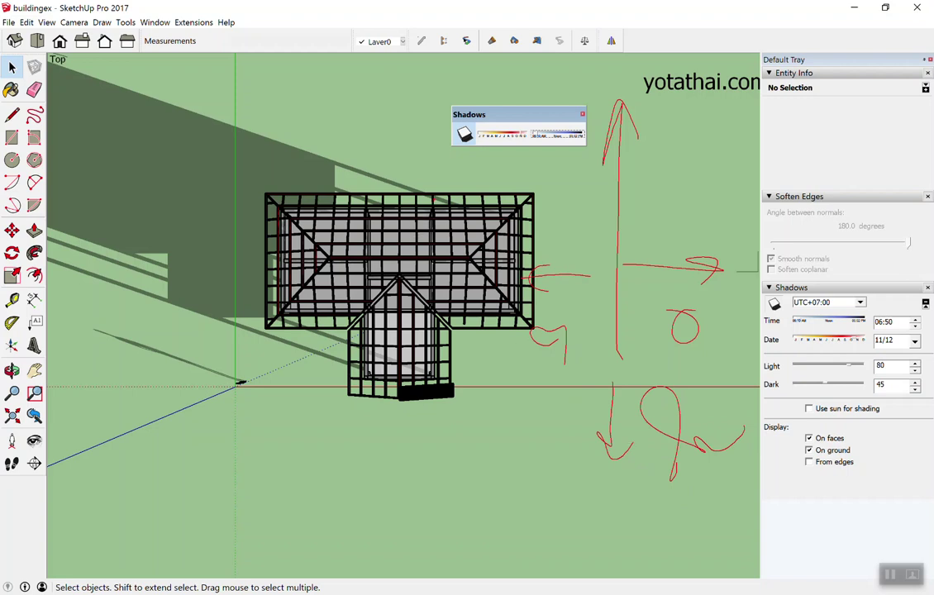
Step: Clear the sketched arrows, toggle shadows off and back on, and orbit into perspective
key(Escape)
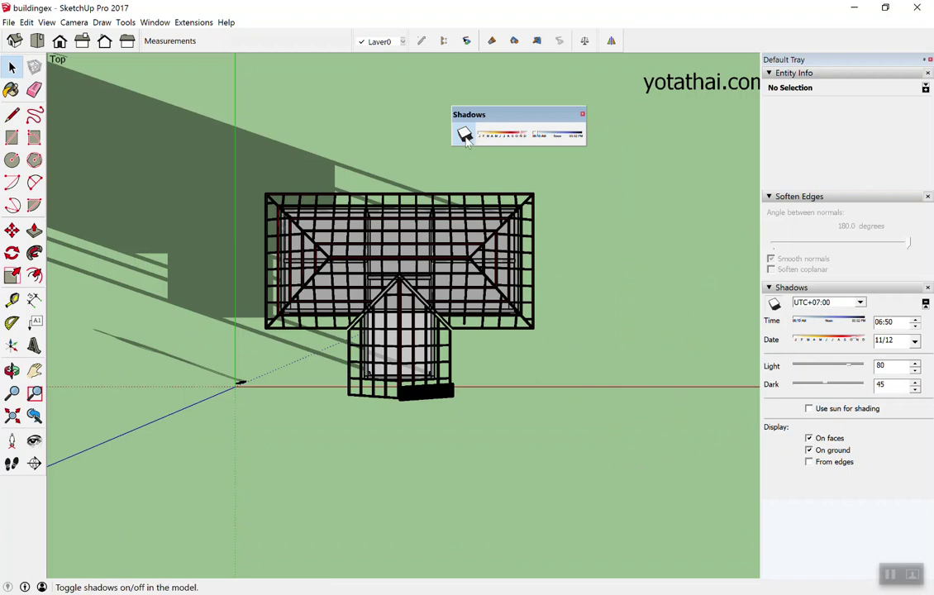
click(465, 135)
click(465, 135)
middle_drag(347, 91, 352, 84)
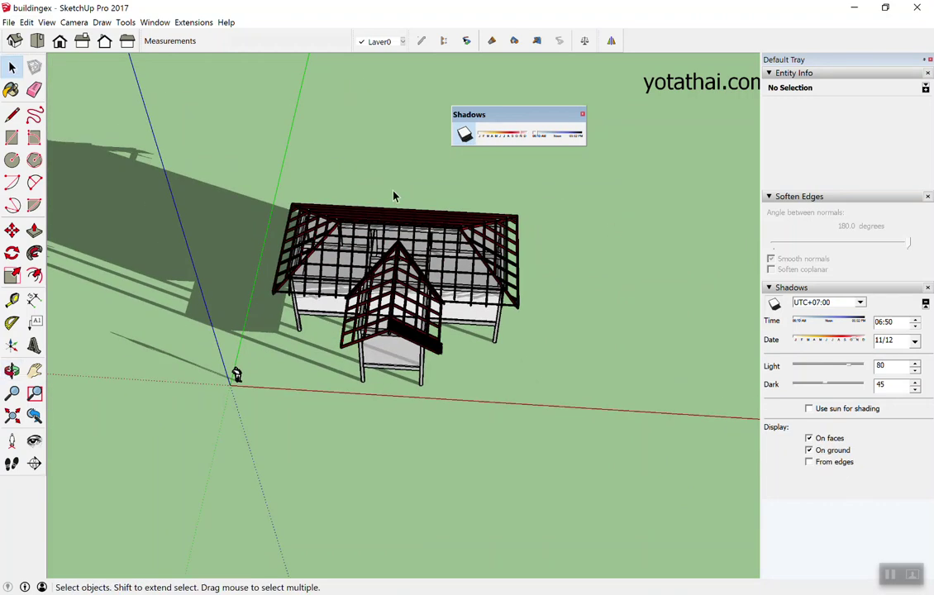
click(465, 136)
middle_drag(466, 138, 332, 165)
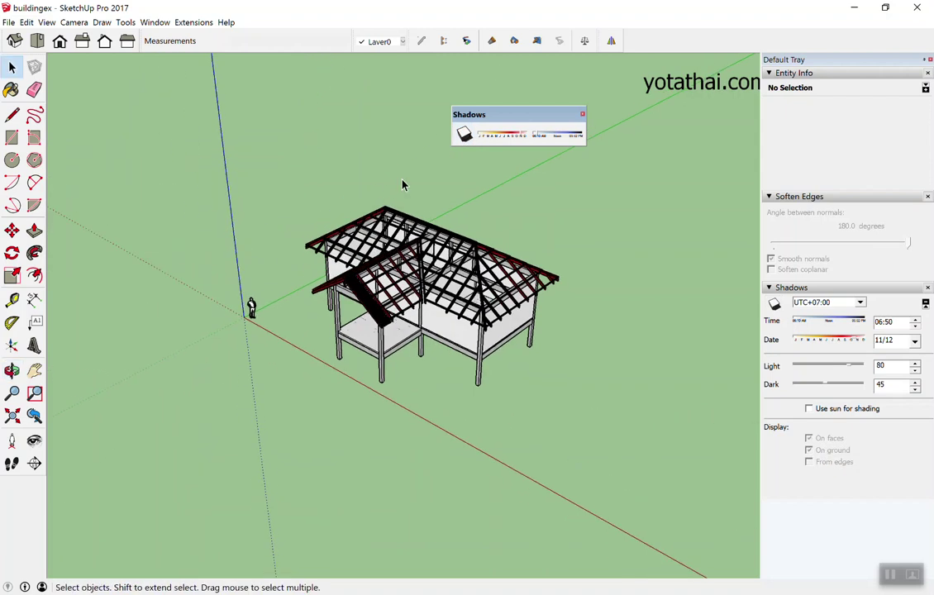
scroll(331, 165, up, 3)
mouse_move(384, 208)
middle_down()
mouse_move(424, 270)
mouse_move(454, 167)
middle_up()
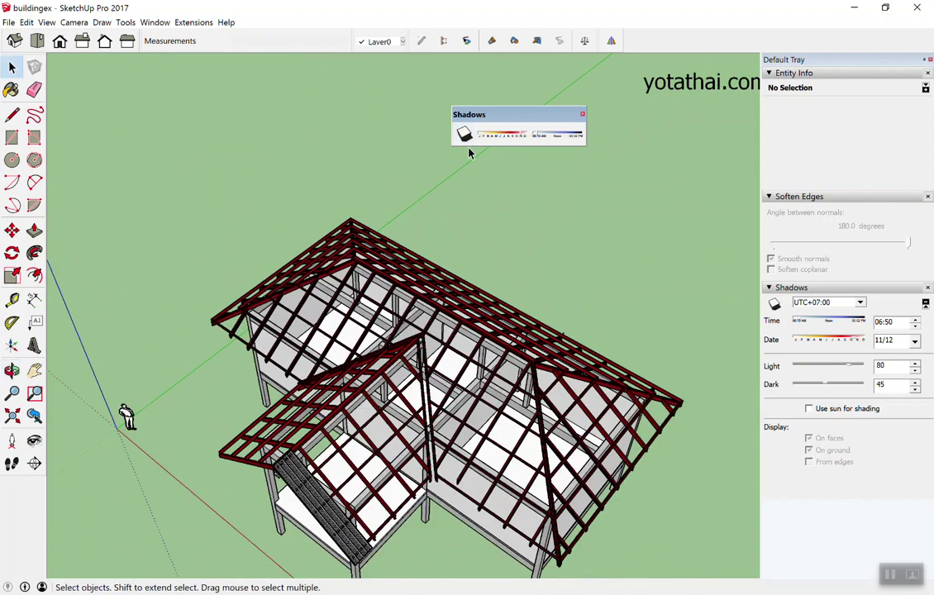
click(465, 136)
scroll(456, 157, down, 2)
scroll(456, 157, down, 2)
middle_drag(456, 157, 496, 210)
scroll(496, 210, up, 2)
scroll(497, 210, up, 1)
Step: Move the shadow time toward noon (12:06) for short midday shadows
drag(537, 135, 555, 138)
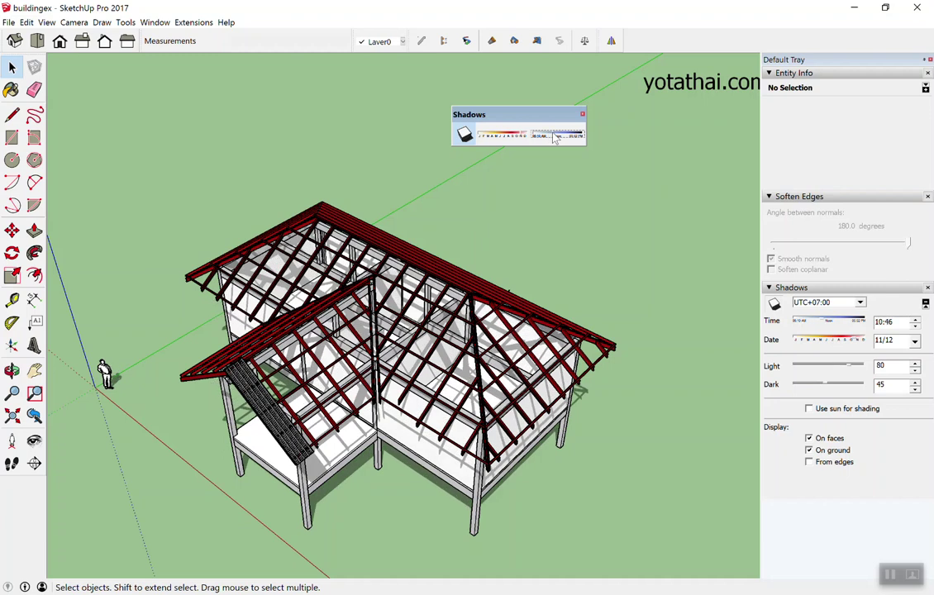
scroll(505, 207, down, 2)
scroll(484, 298, down, 1)
scroll(517, 389, up, 3)
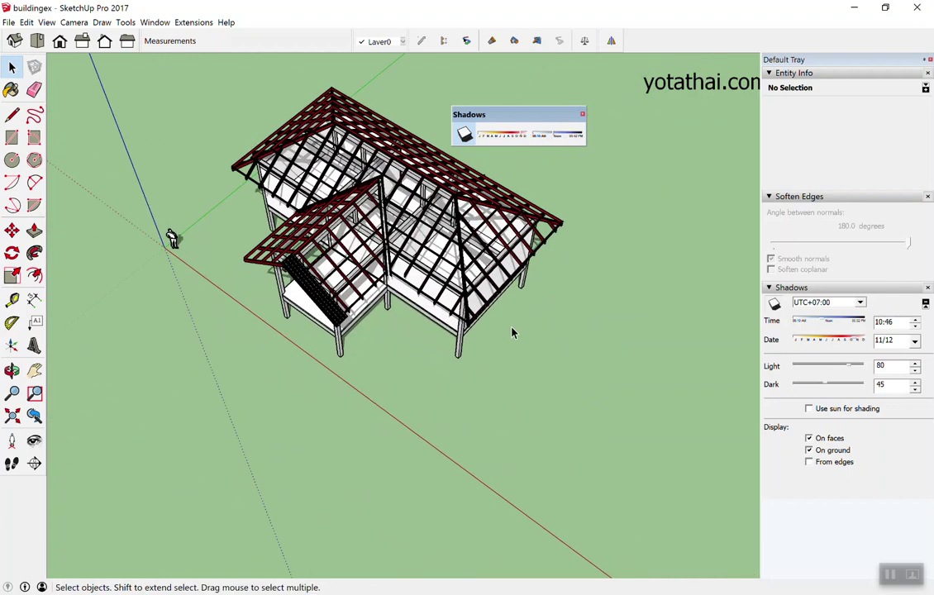
middle_drag(512, 329, 530, 180)
scroll(532, 180, up, 1)
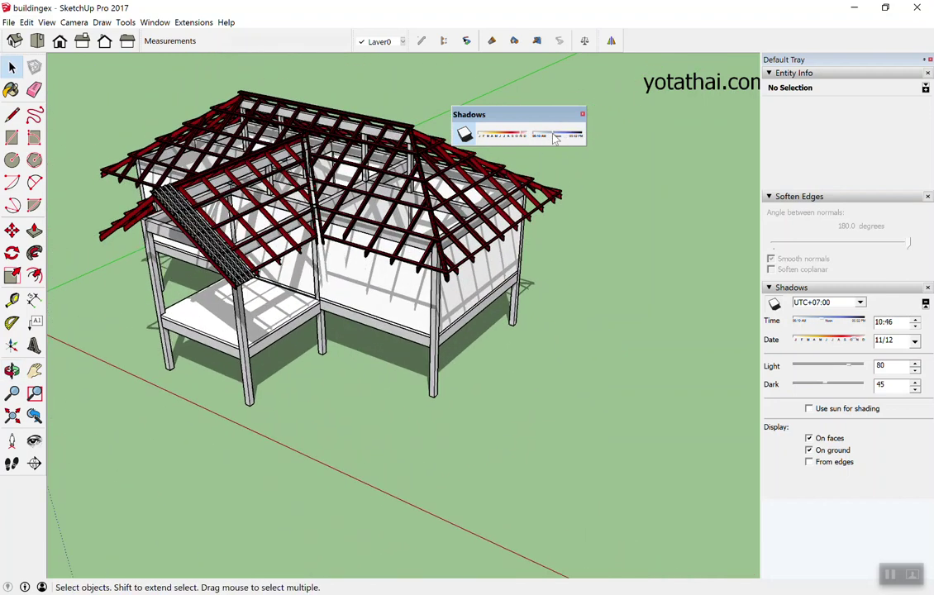
click(493, 123)
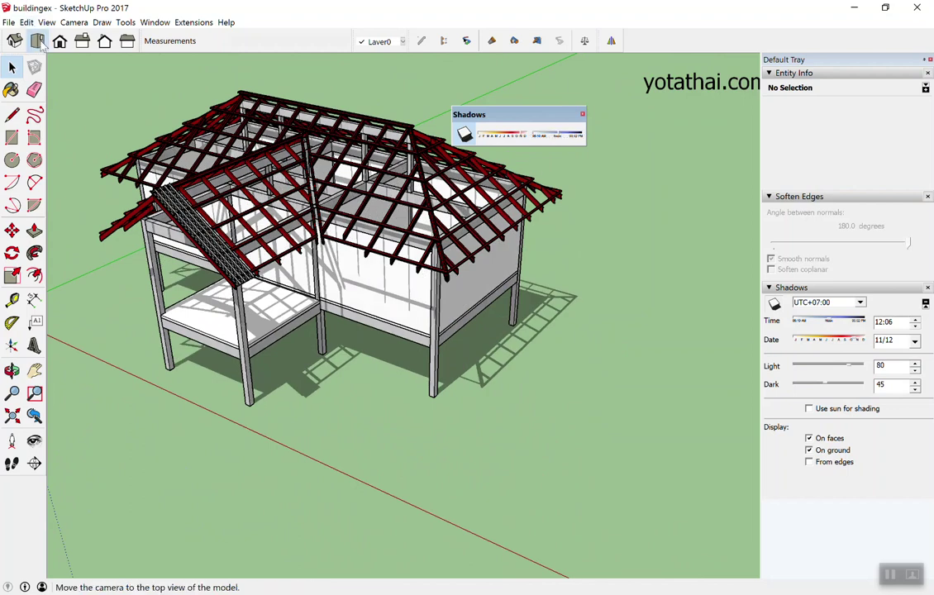
Step: Switch to Top view and zoom to frame the house
click(37, 41)
scroll(337, 399, down, 2)
scroll(407, 404, down, 1)
scroll(469, 413, up, 1)
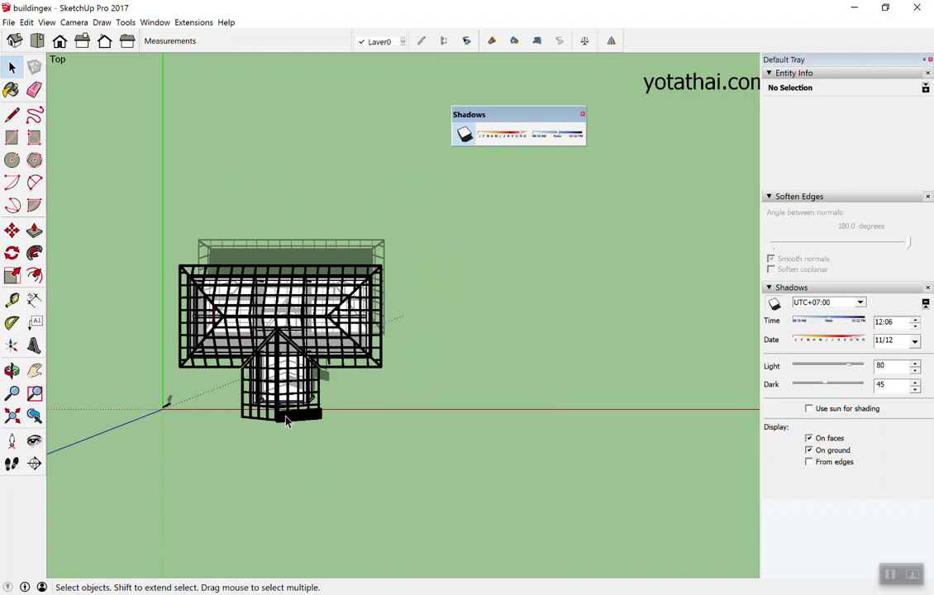
scroll(327, 387, down, 1)
scroll(448, 344, up, 1)
scroll(388, 405, down, 3)
scroll(376, 405, down, 1)
scroll(400, 359, up, 1)
Step: Draw a closed five-sided face on the ground beside the house with the Line tool
key(l)
click(391, 185)
click(320, 271)
click(391, 420)
click(681, 395)
click(681, 245)
click(390, 186)
key(space)
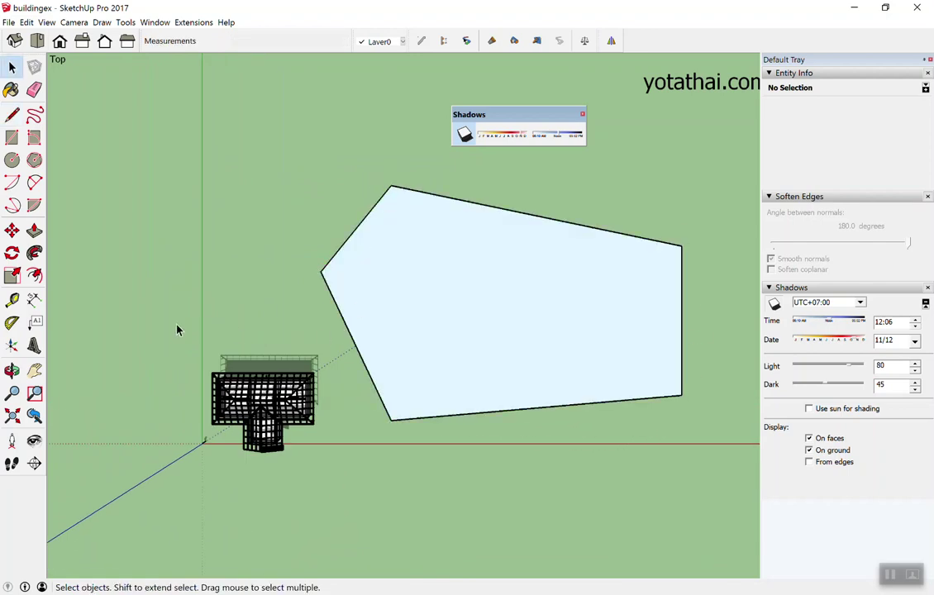
Step: Select the whole house and move it to a spot at the upper left
scroll(240, 423, up, 2)
drag(183, 321, 371, 517)
key(m)
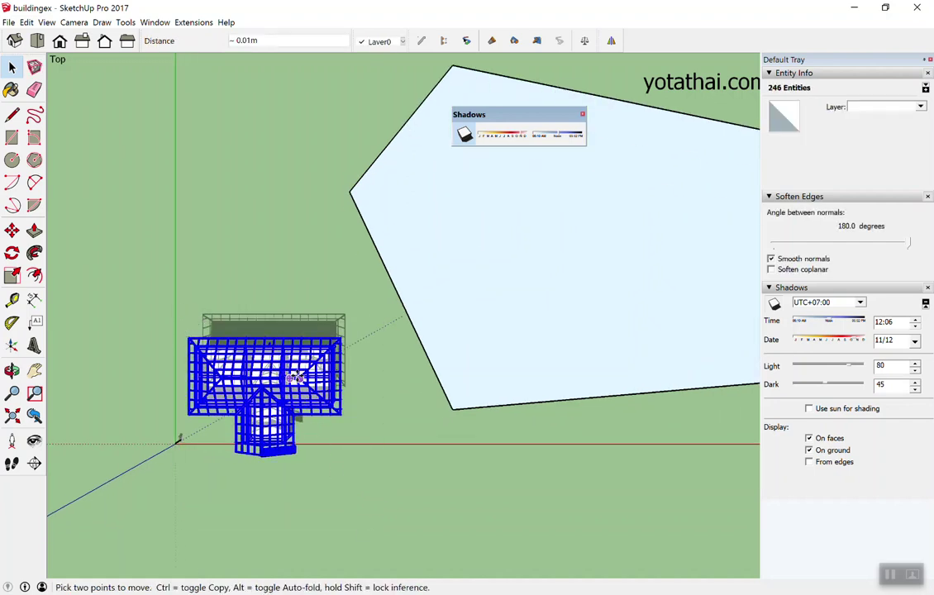
click(177, 438)
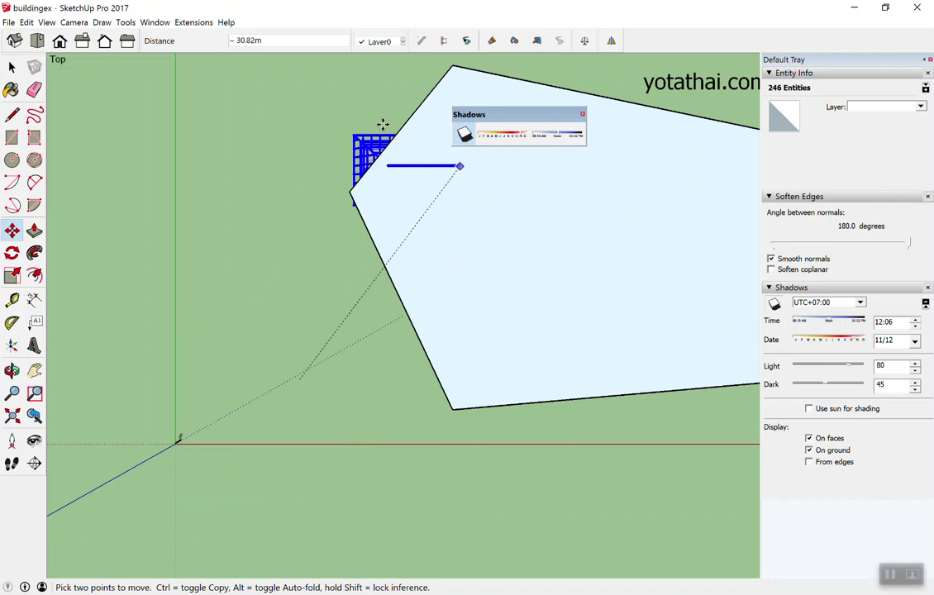
click(308, 182)
scroll(306, 247, down, 1)
scroll(327, 322, down, 1)
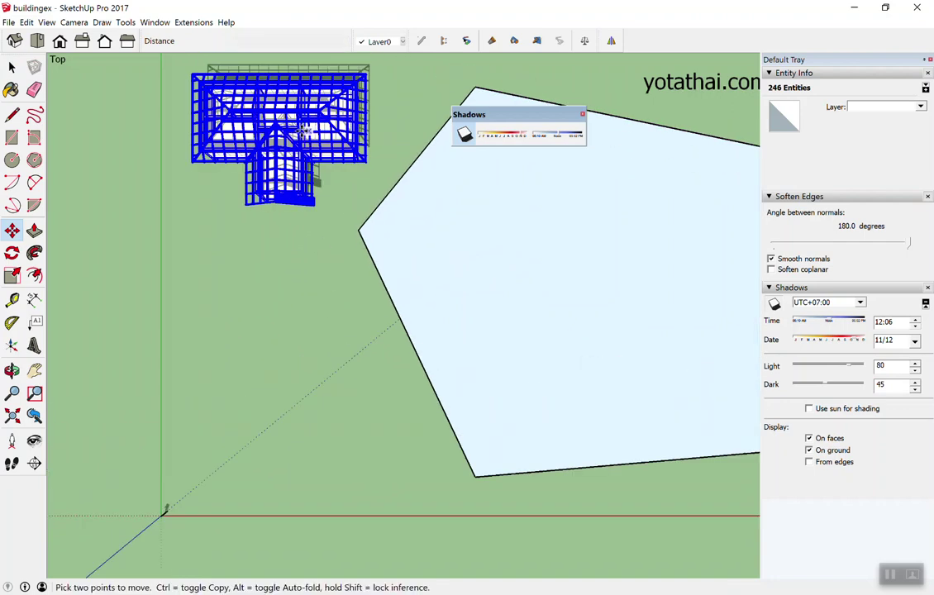
Step: Rotate the house about 42.8° around a point on the ground
key(q)
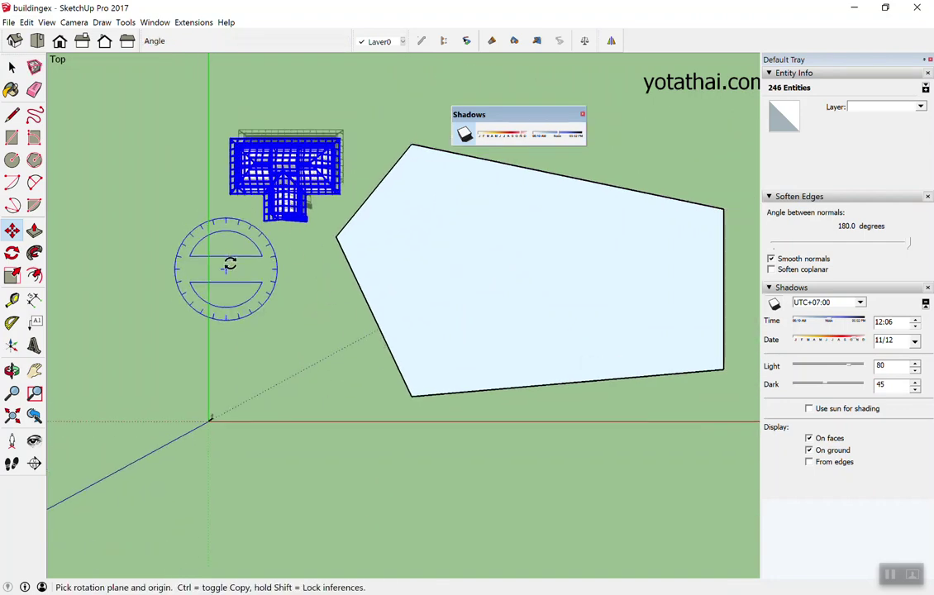
click(301, 241)
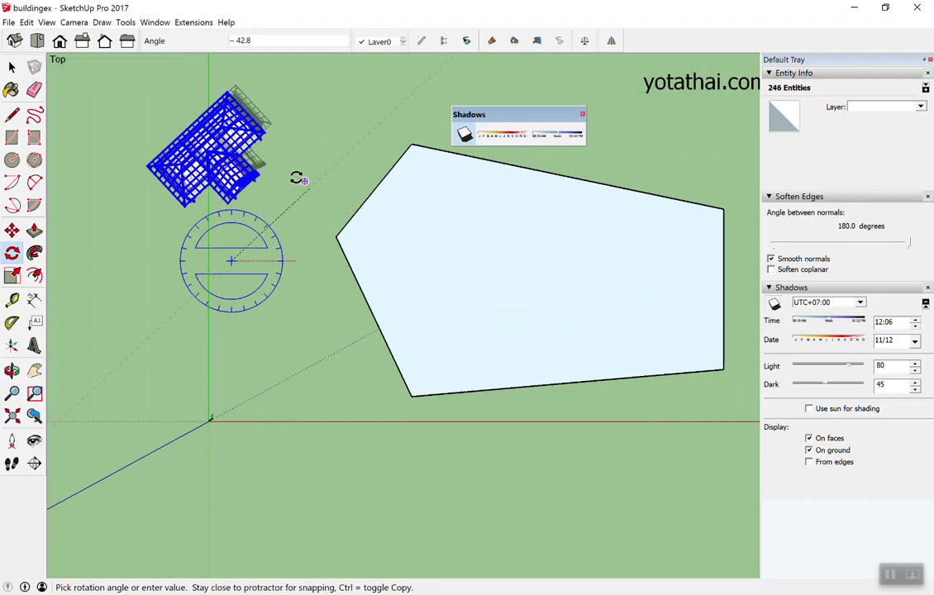
click(286, 165)
key(space)
Step: Move the rotated house back onto the pentagon face and deselect it
drag(104, 56, 294, 260)
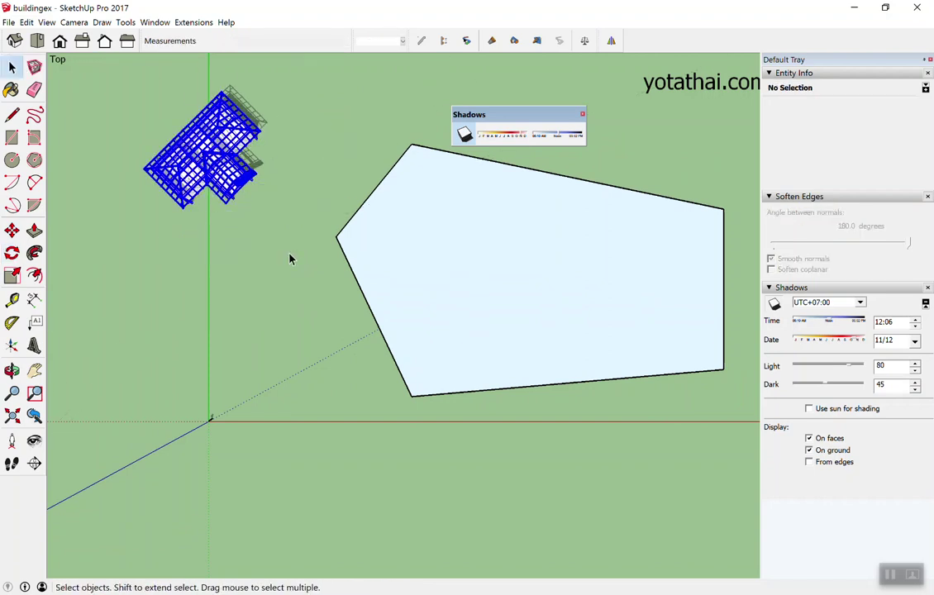
key(m)
click(223, 140)
click(459, 216)
key(space)
click(313, 177)
Step: Shift the shadow time back to early morning
scroll(463, 235, up, 2)
scroll(461, 223, up, 2)
scroll(459, 182, down, 3)
scroll(462, 141, down, 2)
scroll(496, 145, up, 3)
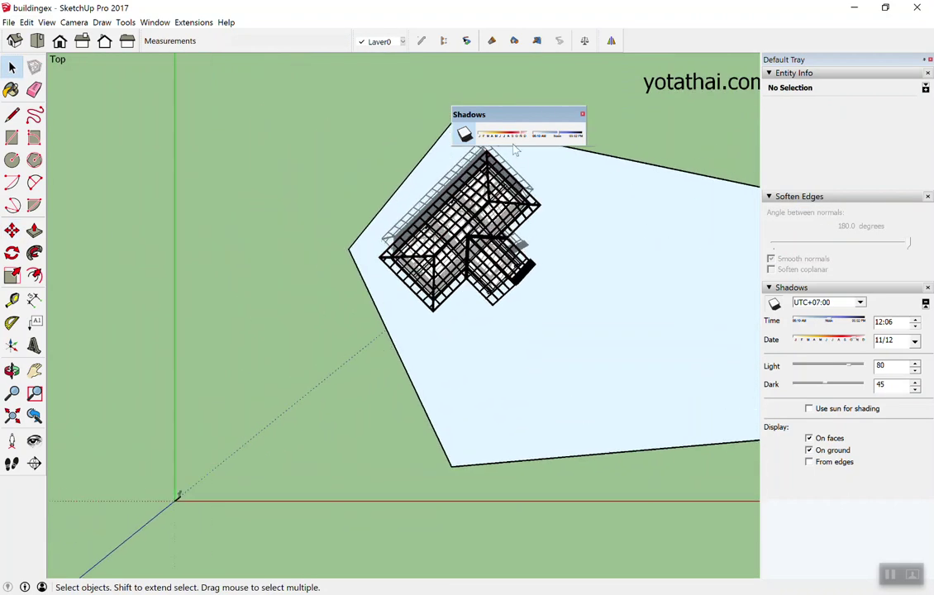
mouse_move(561, 137)
mouse_down()
mouse_move(545, 136)
mouse_move(572, 137)
mouse_move(544, 137)
mouse_up()
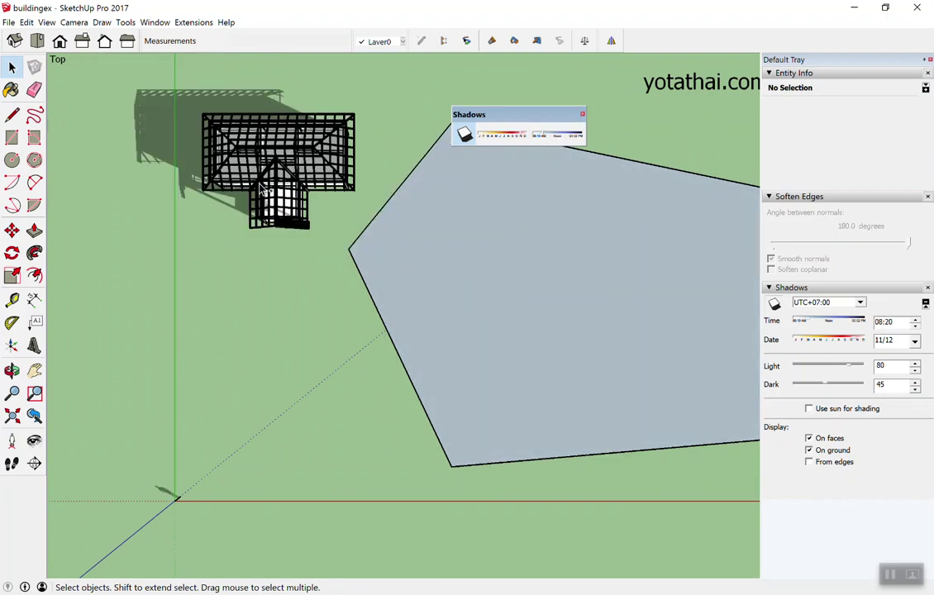
Step: Delete the pentagon face and its edges
scroll(198, 223, down, 3)
double_click(401, 293)
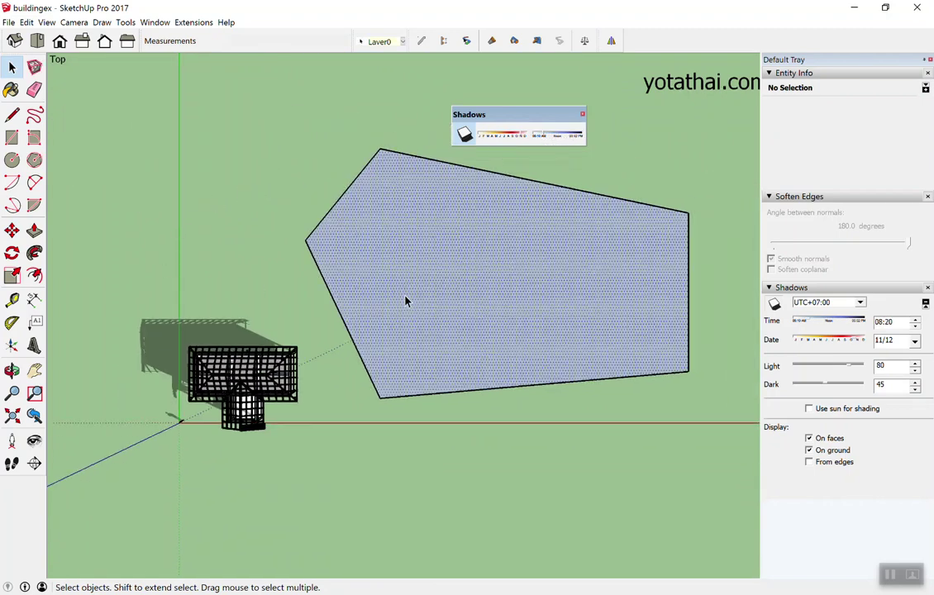
key(Delete)
Step: Orbit into a 3D view and set the shadow time to midday 12:01
middle_drag(401, 294, 150, 336)
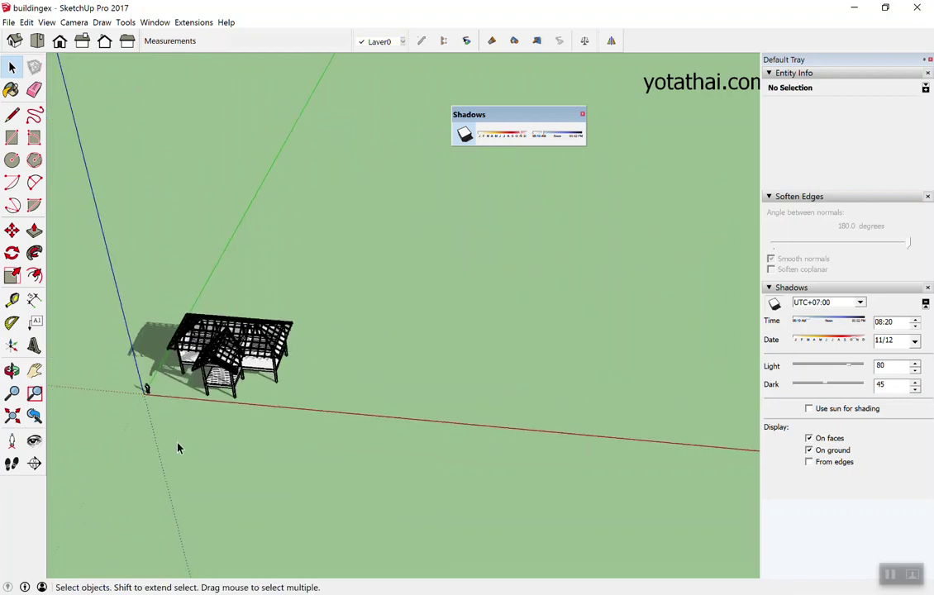
scroll(151, 336, up, 3)
scroll(198, 301, up, 3)
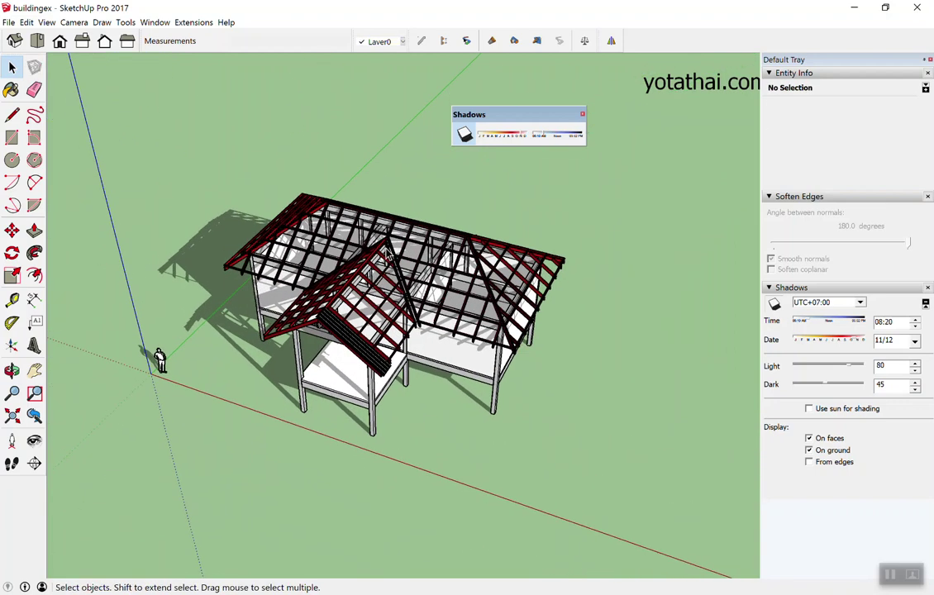
scroll(199, 302, up, 3)
drag(542, 139, 559, 138)
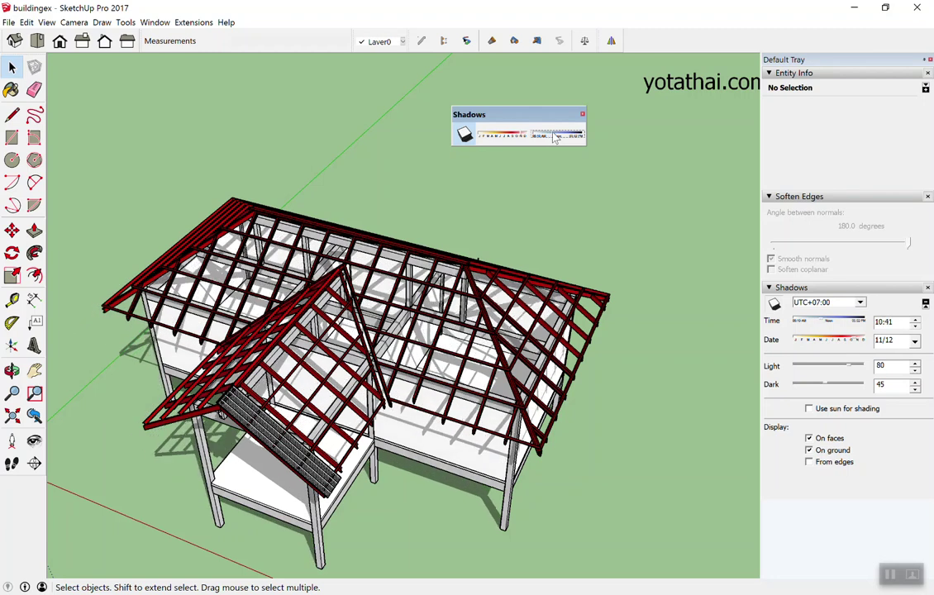
Step: Close the floating shadow settings and hide the side panels to widen the view
mouse_move(544, 146)
middle_down()
mouse_move(411, 500)
mouse_move(308, 439)
middle_up()
scroll(307, 440, up, 2)
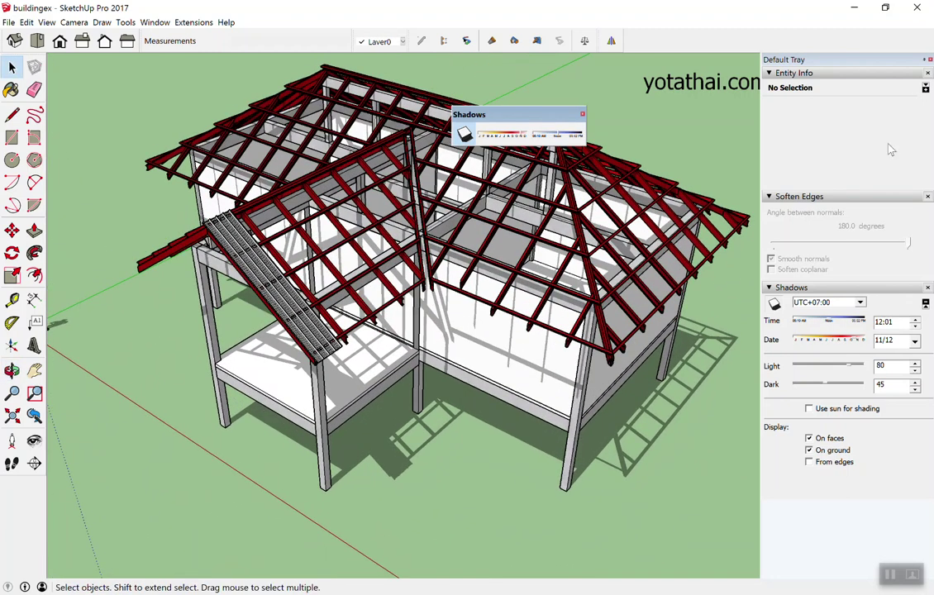
drag(582, 109, 584, 112)
click(582, 116)
click(925, 60)
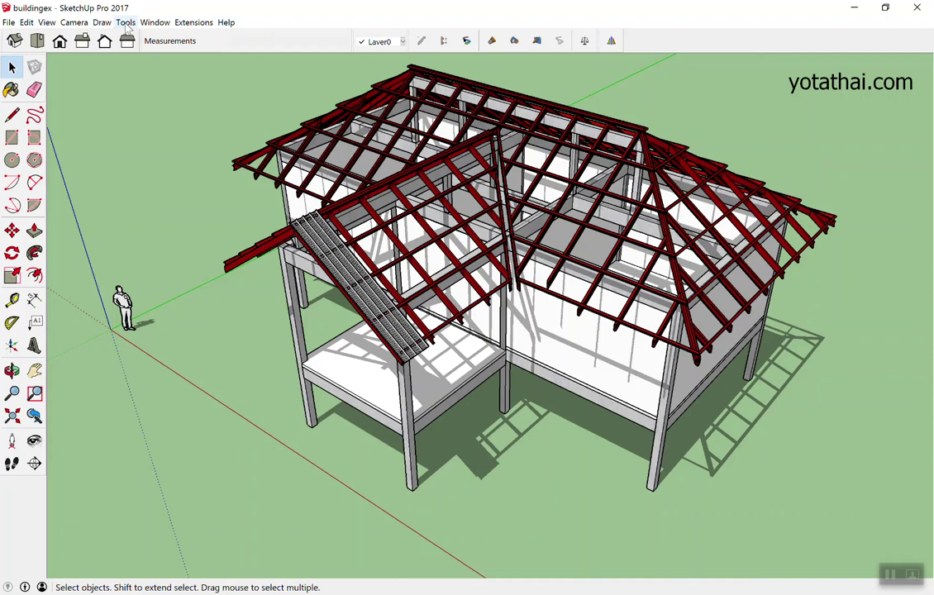
Step: Show the Scenes panel in the tray and collapse the Entity Info and Soften Edges panels
click(126, 25)
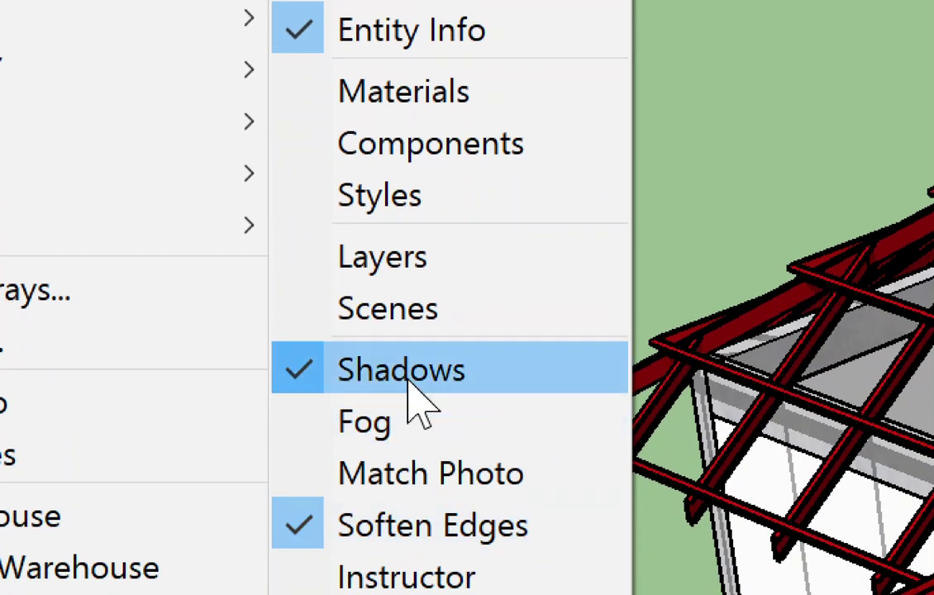
click(399, 320)
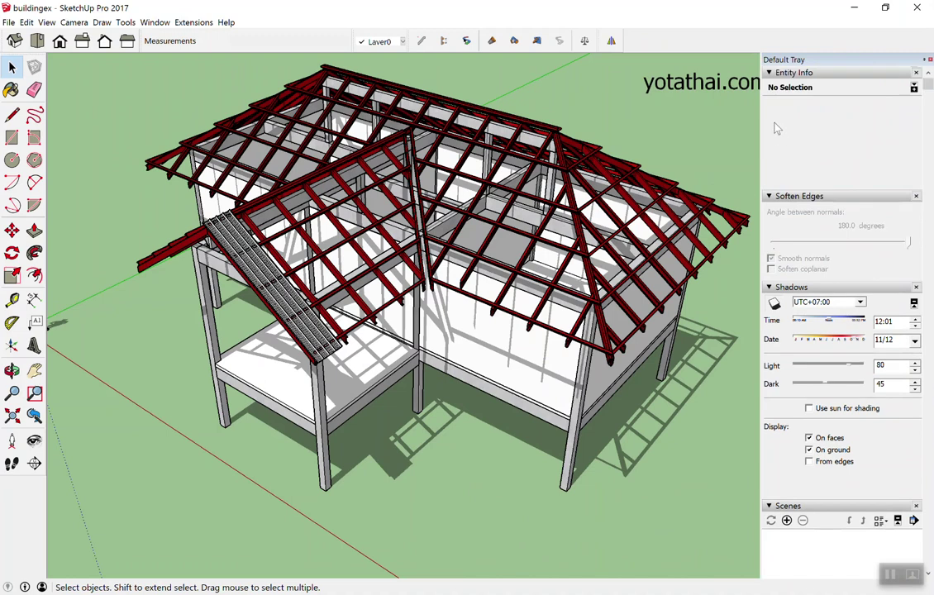
click(768, 74)
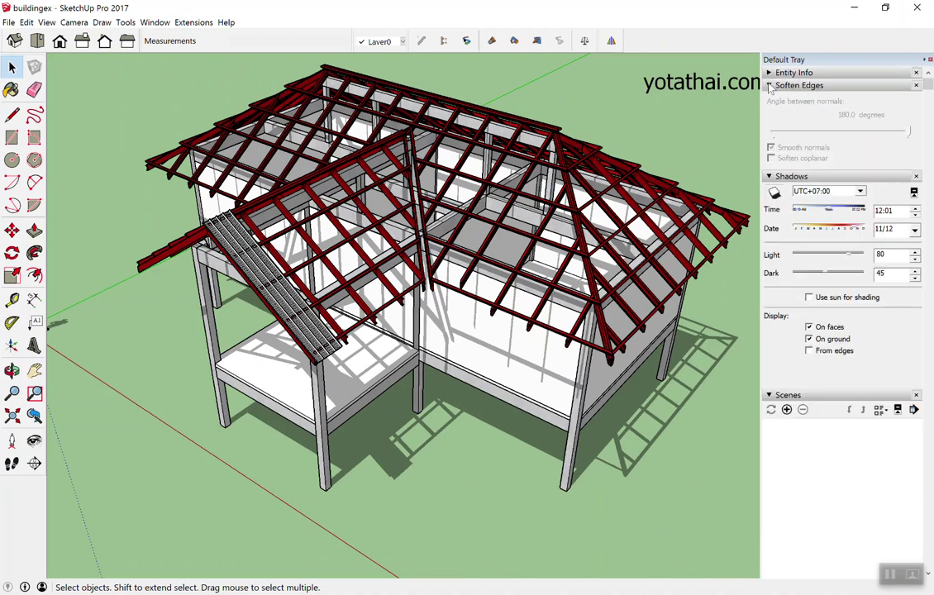
click(770, 85)
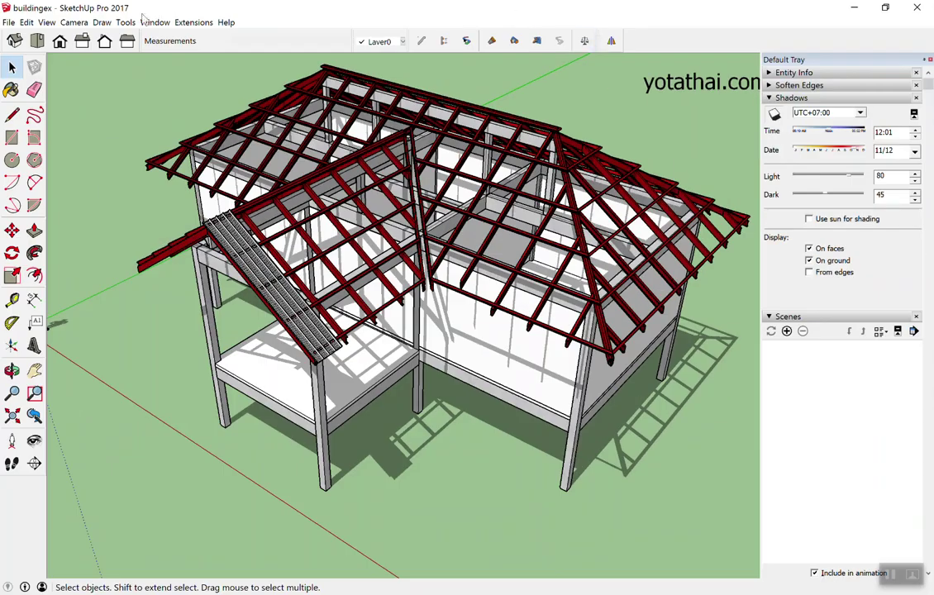
Step: Remove Soften Edges from the Default Tray and collapse the Shadows panel
click(148, 25)
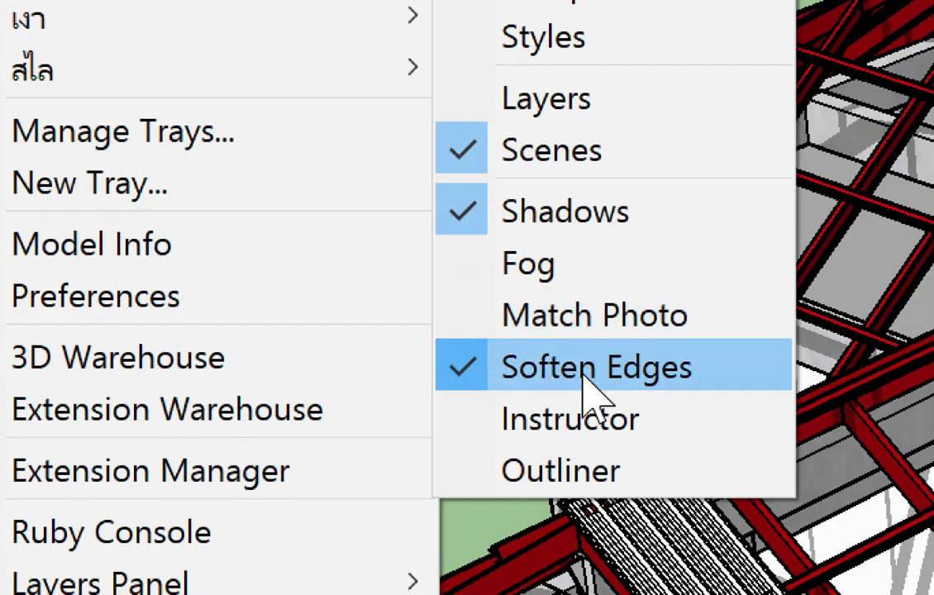
click(586, 373)
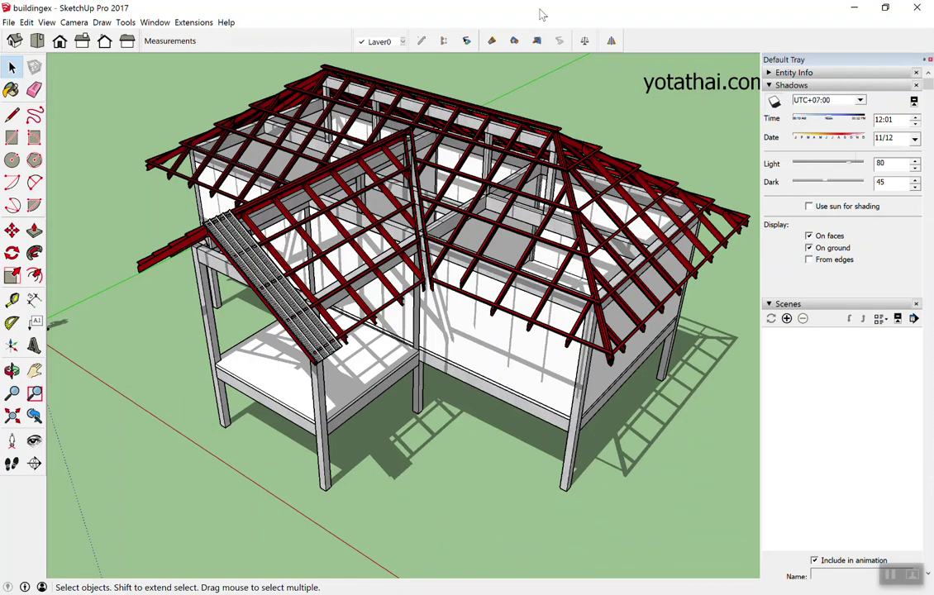
click(769, 86)
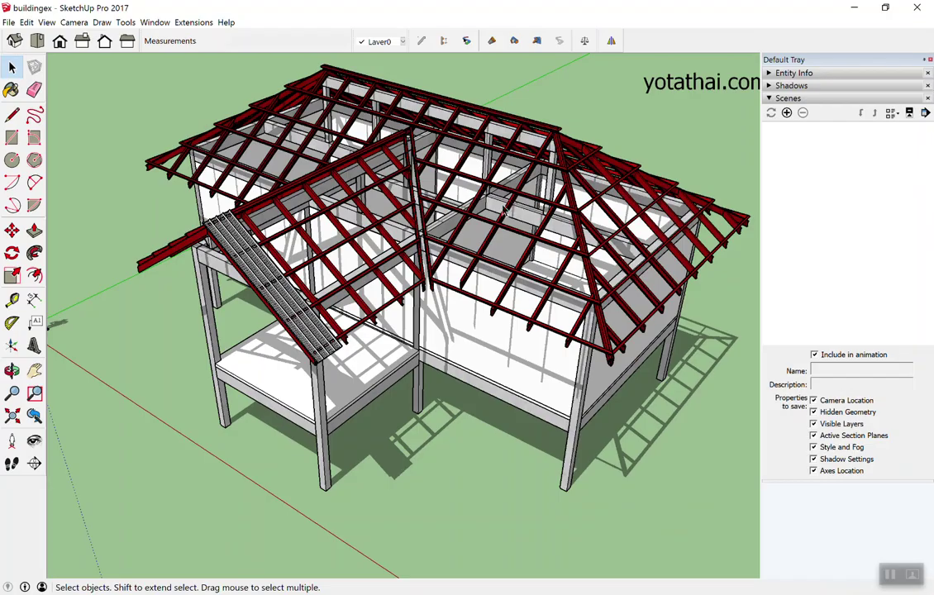
Step: Orbit to a low side-on view, remove Shadows from the tray, and save the view as Scene 1
scroll(500, 177, down, 2)
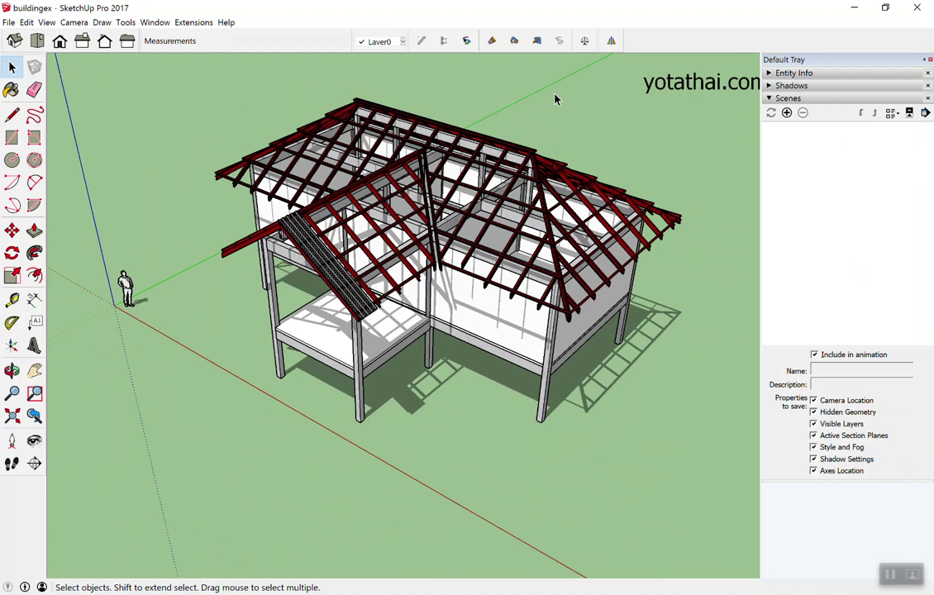
scroll(500, 138, up, 2)
middle_drag(500, 141, 439, 231)
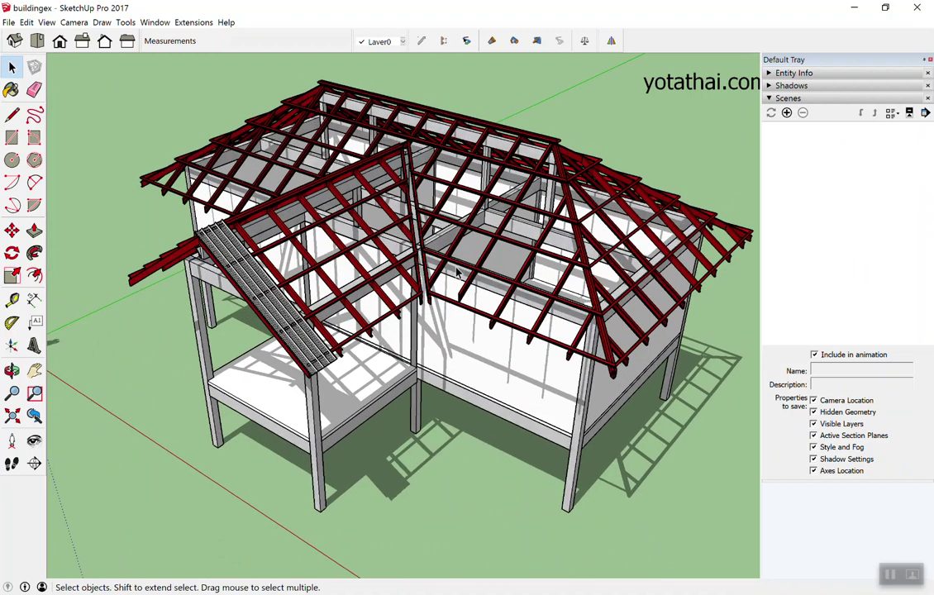
scroll(469, 436, down, 2)
scroll(744, 306, up, 1)
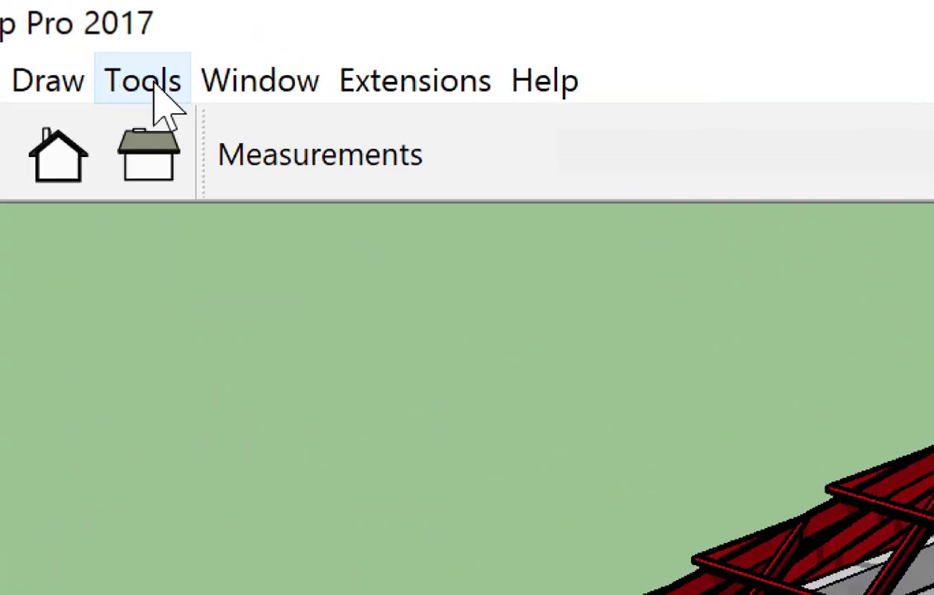
click(228, 83)
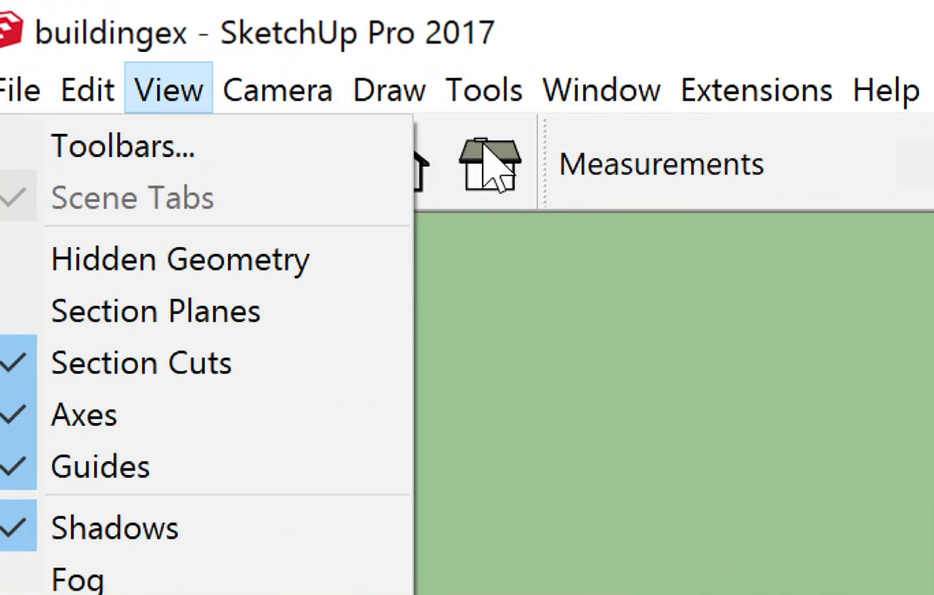
mouse_move(355, 8)
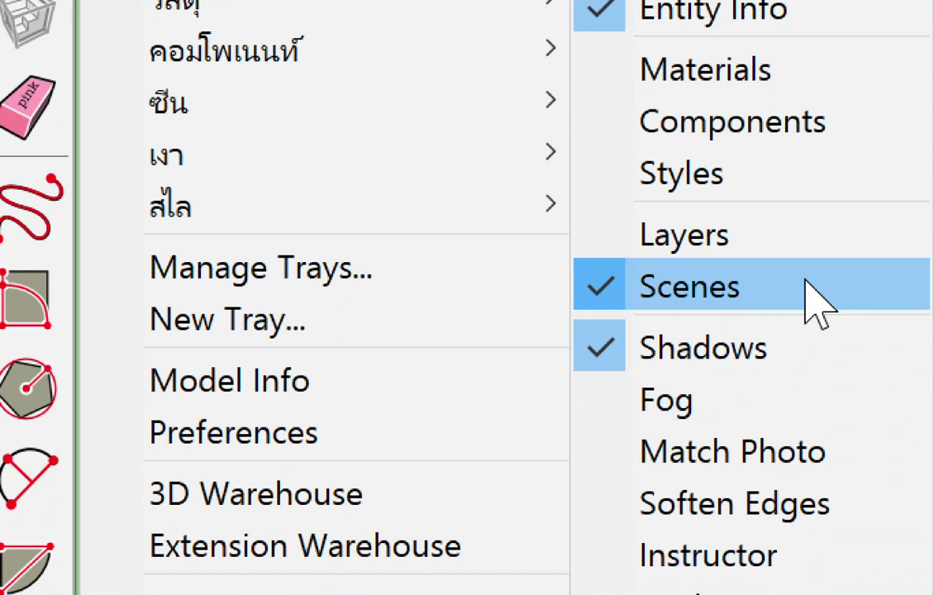
click(614, 352)
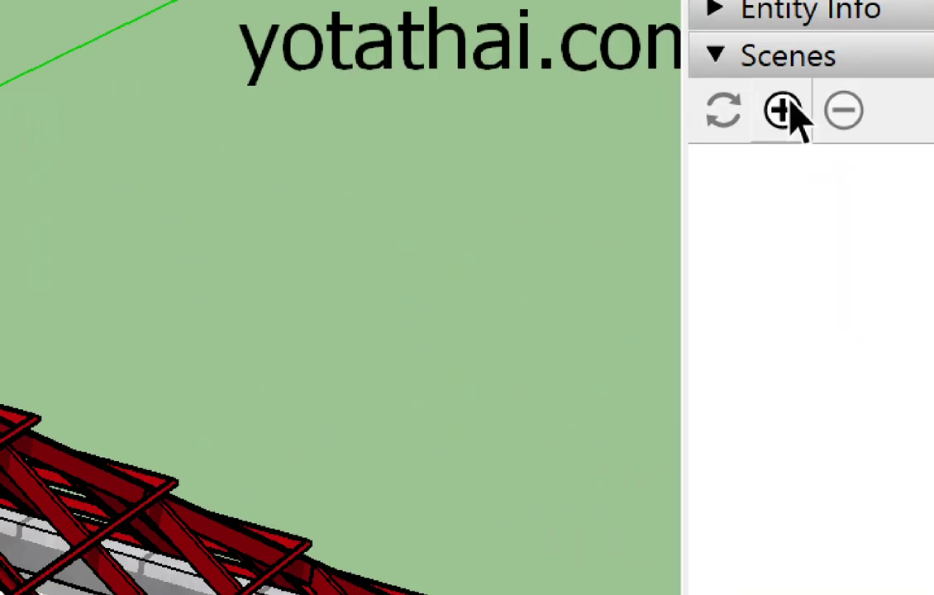
click(785, 111)
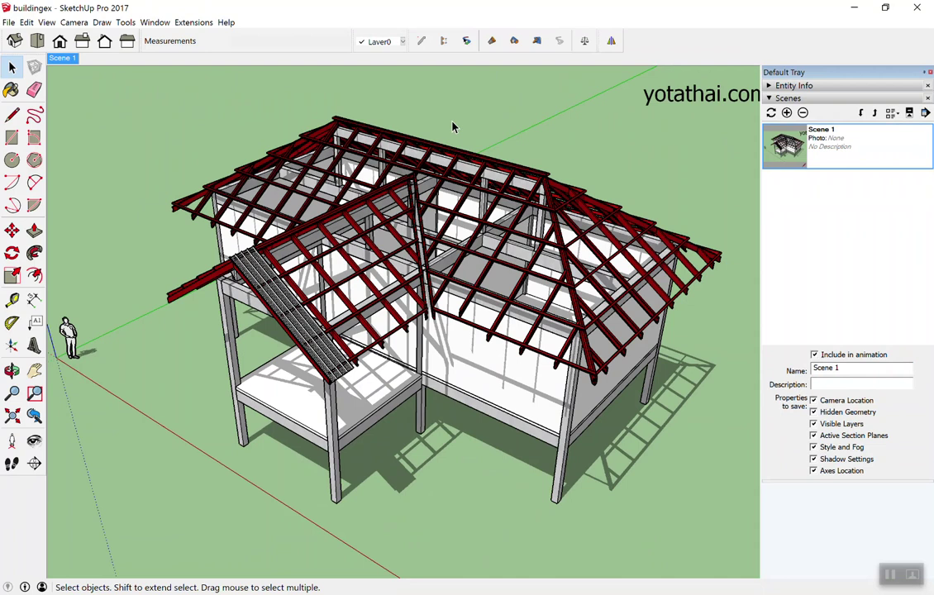
mouse_move(234, 343)
middle_down()
mouse_move(386, 252)
mouse_move(471, 256)
mouse_move(55, 371)
mouse_move(444, 376)
mouse_move(528, 402)
mouse_move(457, 402)
middle_up()
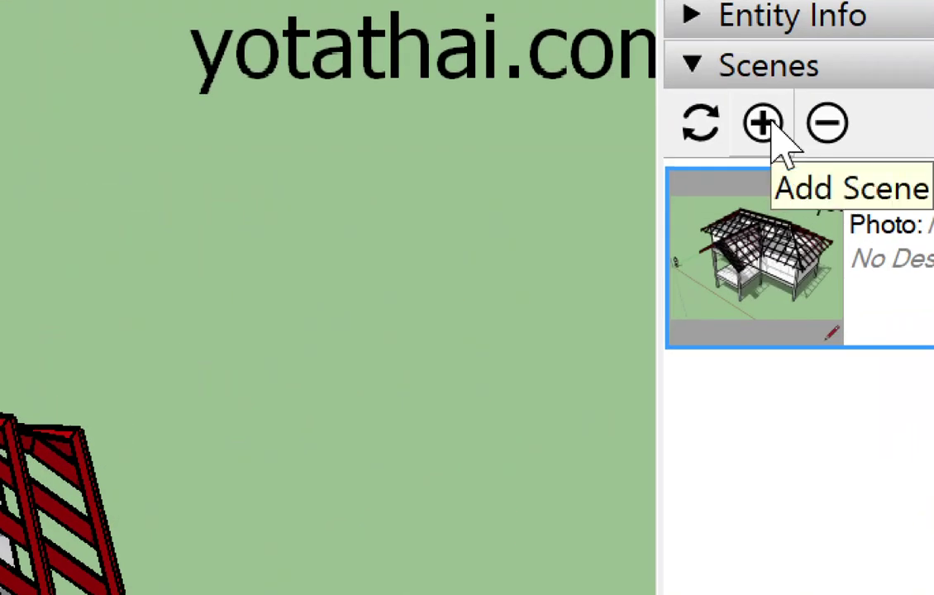
Step: Save the low front view as Scene 2, then zoom in on the roof truss
click(769, 123)
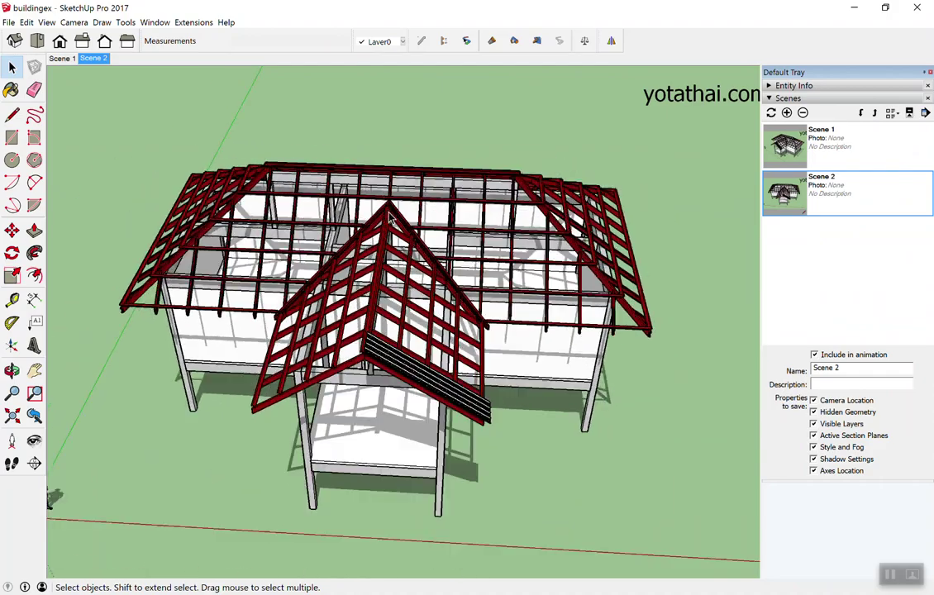
scroll(384, 177, up, 3)
scroll(385, 199, up, 2)
scroll(384, 205, up, 2)
scroll(383, 197, up, 2)
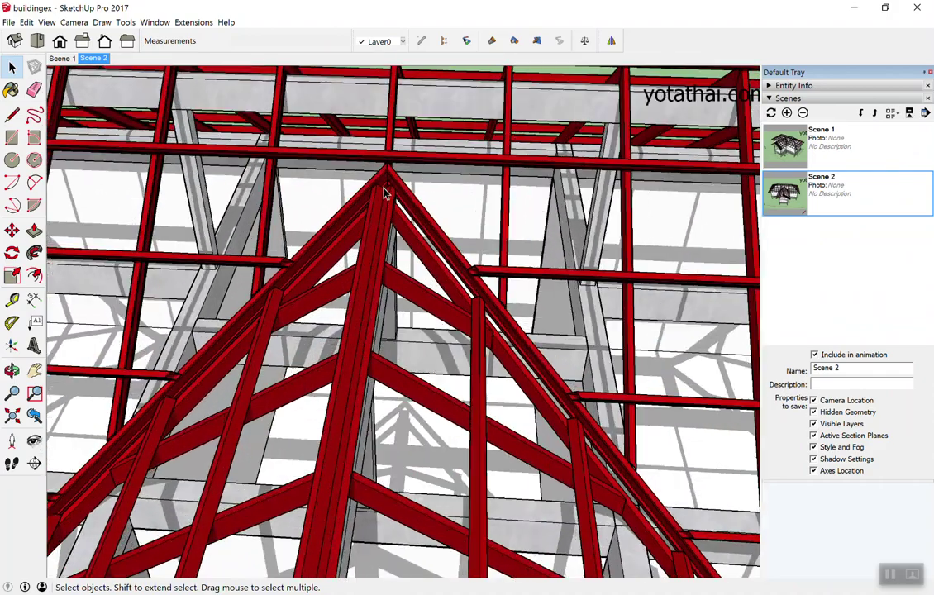
scroll(382, 187, up, 2)
scroll(380, 189, up, 2)
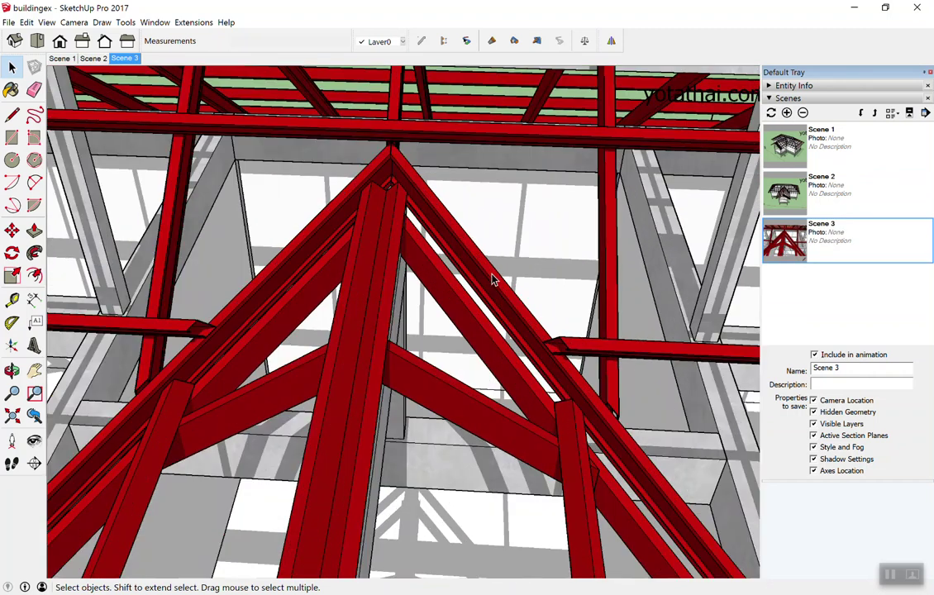
Step: Switch the camera to the Top view, frame the house, and save it as Scene 4
mouse_move(491, 280)
middle_down()
mouse_move(436, 376)
mouse_move(414, 347)
middle_up()
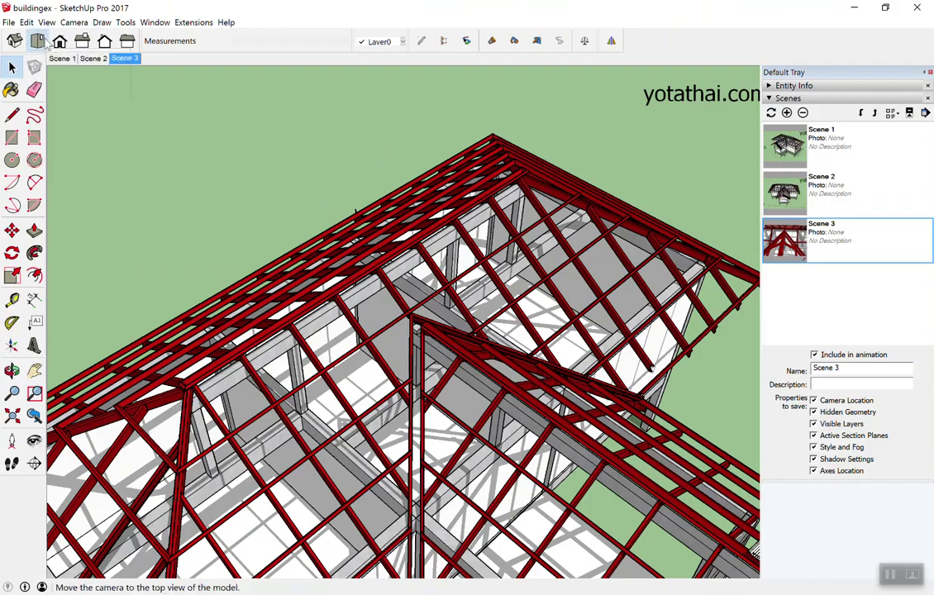
click(41, 40)
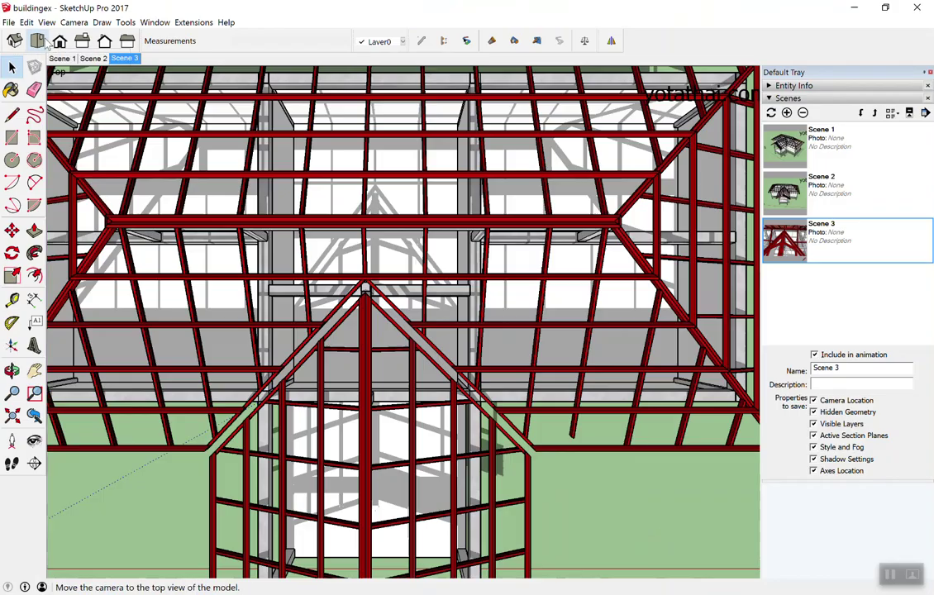
scroll(119, 438, down, 5)
scroll(198, 400, down, 1)
scroll(69, 427, up, 2)
scroll(161, 263, down, 1)
scroll(161, 262, down, 2)
scroll(71, 217, up, 3)
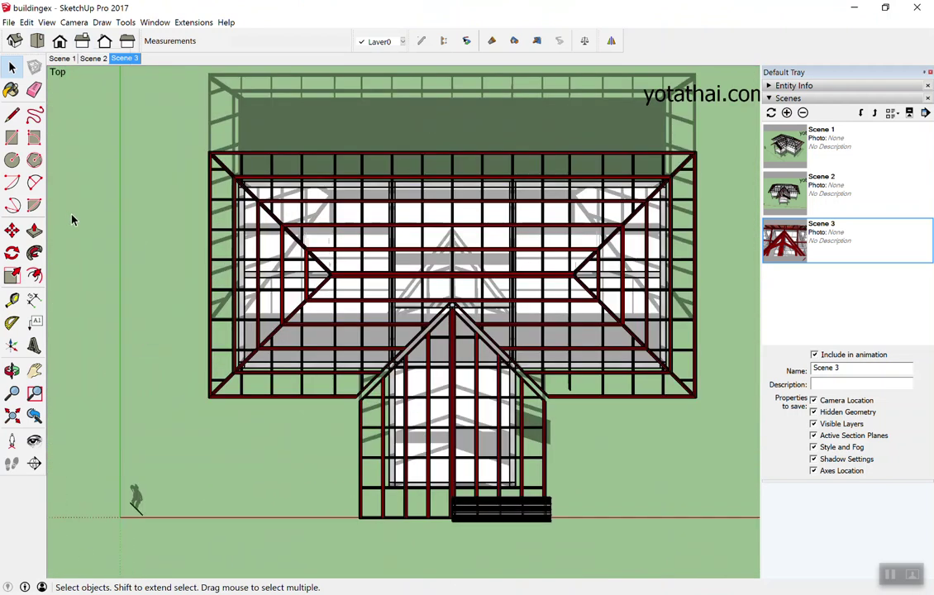
scroll(244, 243, down, 2)
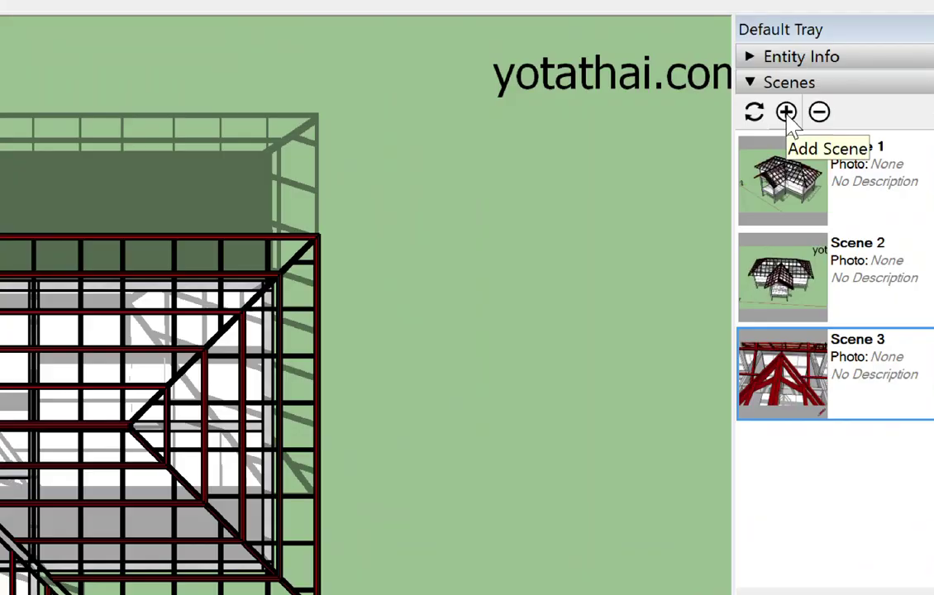
click(786, 112)
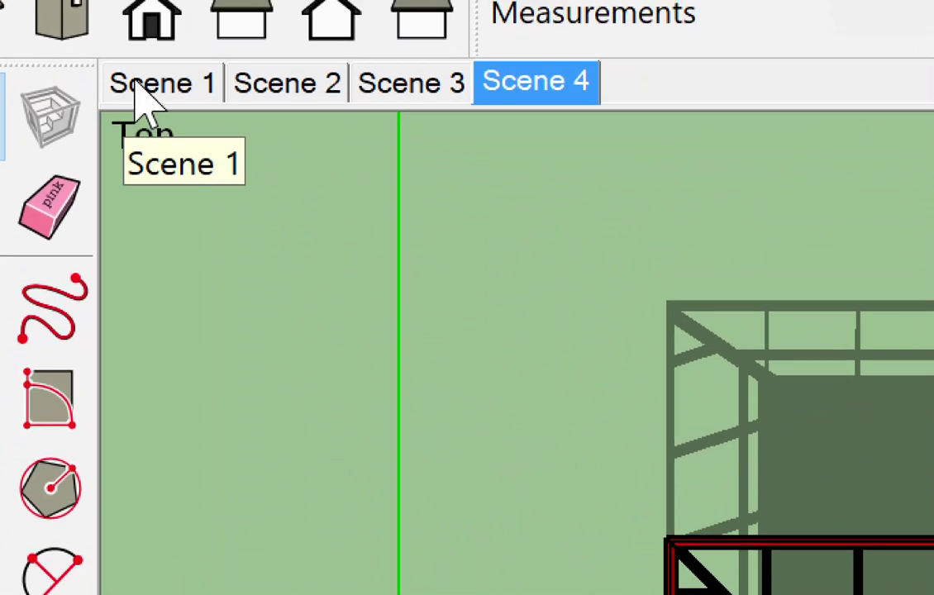
Step: Play the four scenes as an animation from the Scene 1 tab, then stop playback
right_click(123, 69)
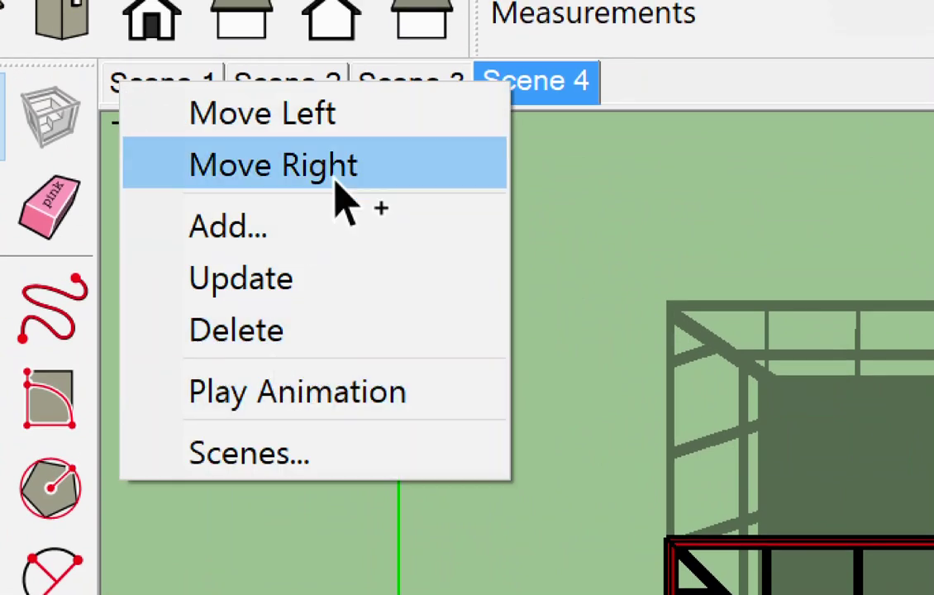
click(744, 116)
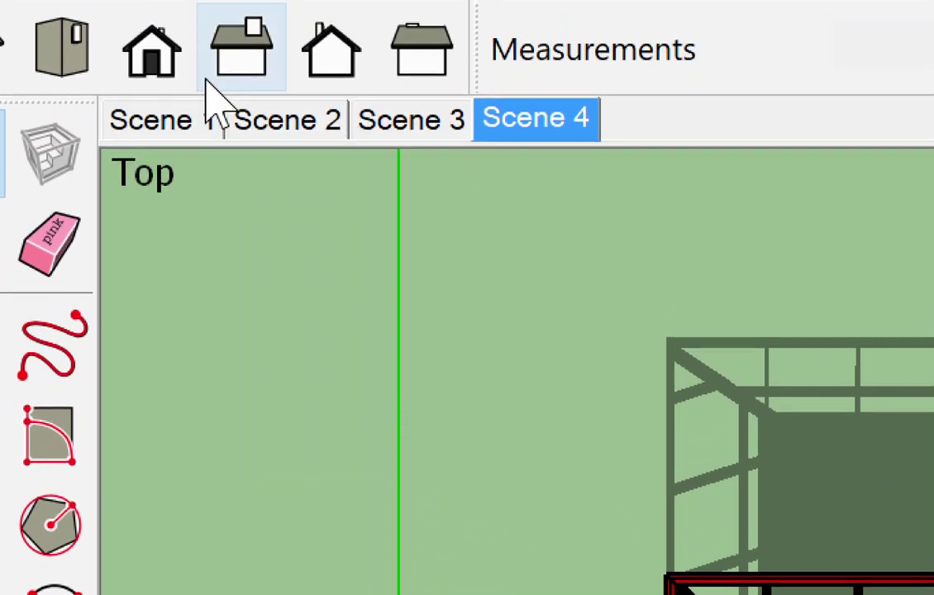
right_click(183, 132)
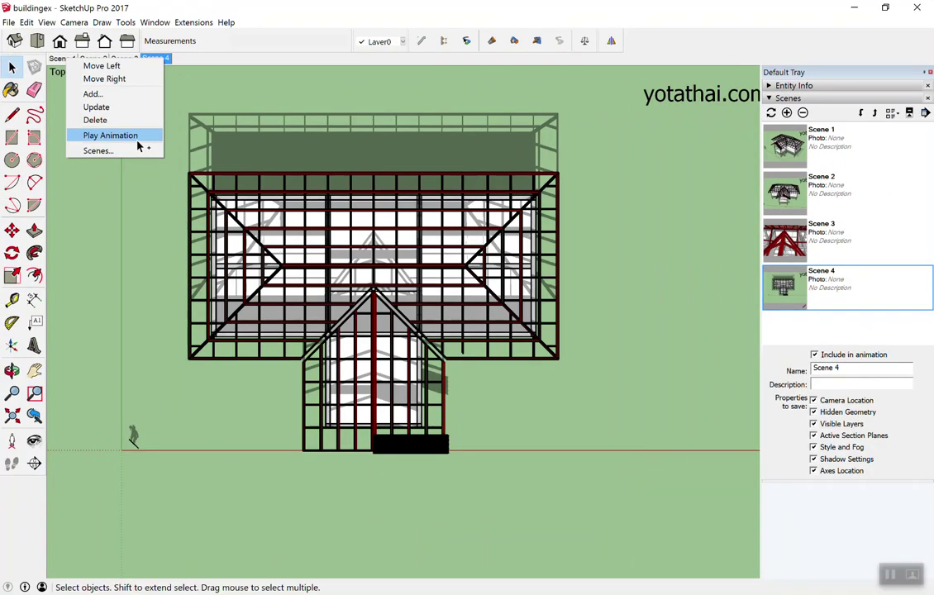
click(462, 197)
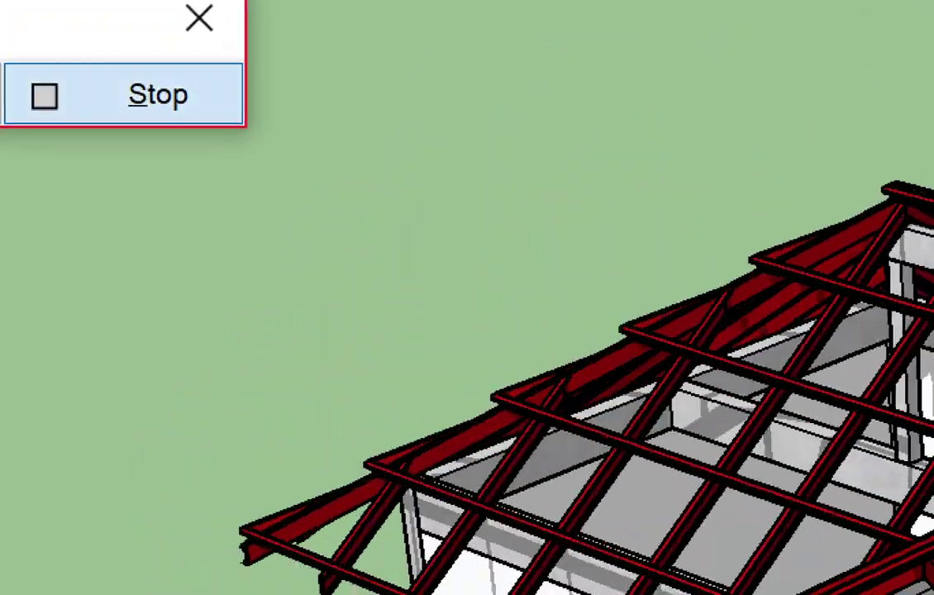
click(136, 105)
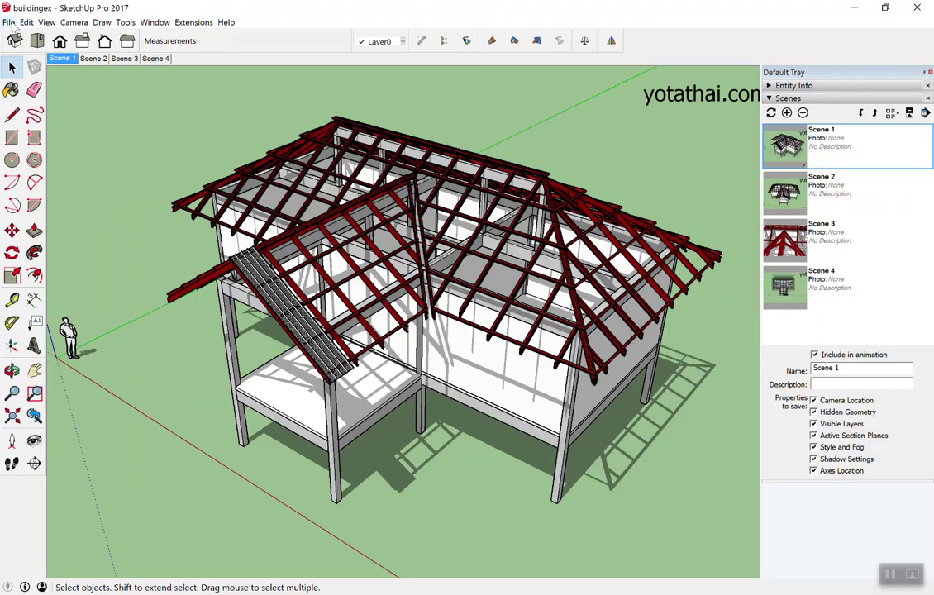
Step: Export the scene animation as a video to the Desktop at 480p SD resolution
click(50, 93)
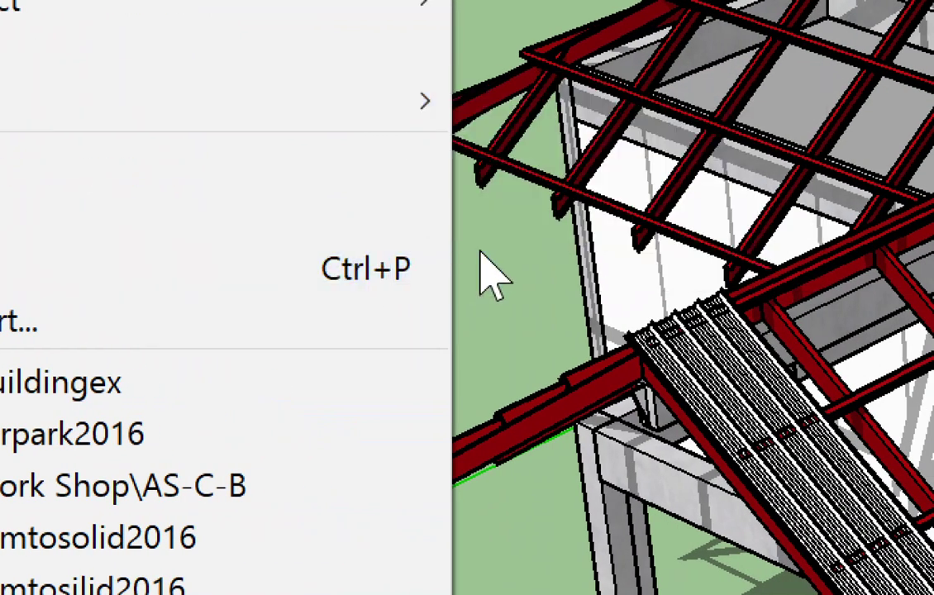
mouse_move(248, 150)
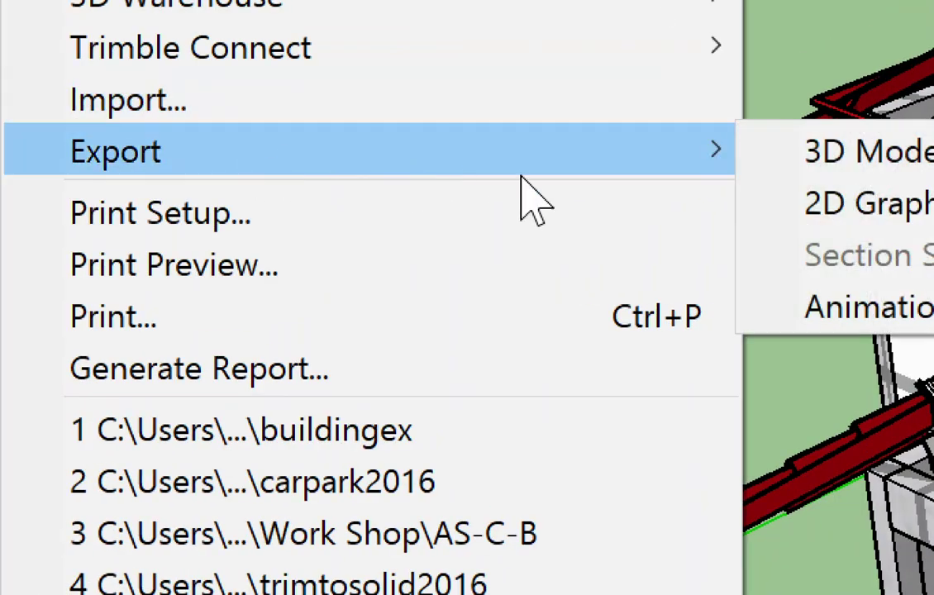
mouse_move(839, 308)
click(616, 318)
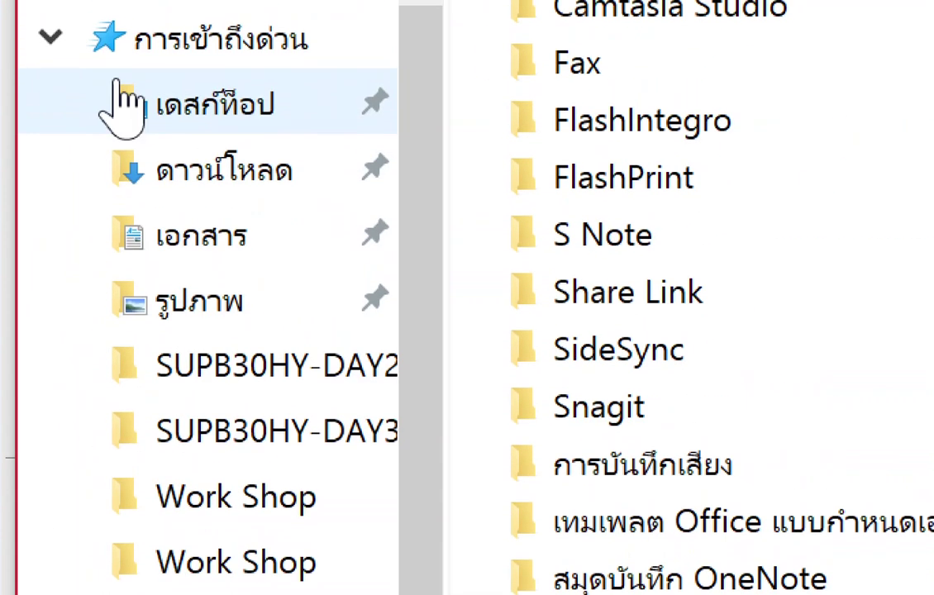
click(177, 124)
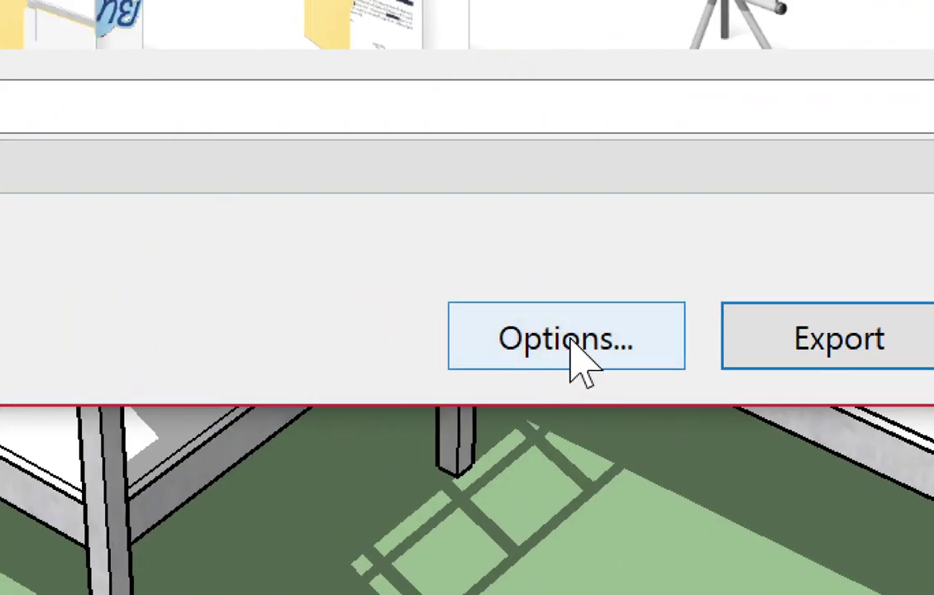
click(571, 326)
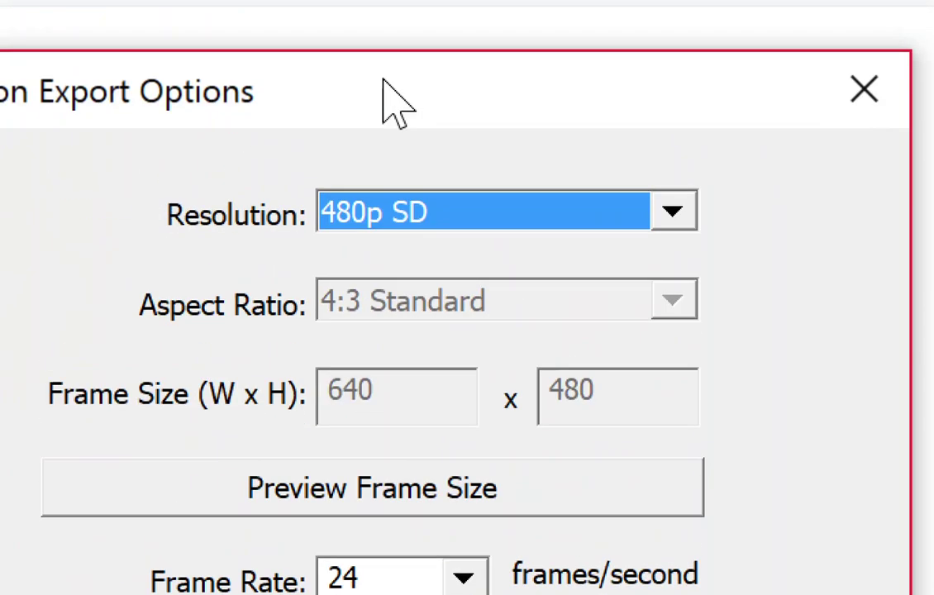
click(393, 180)
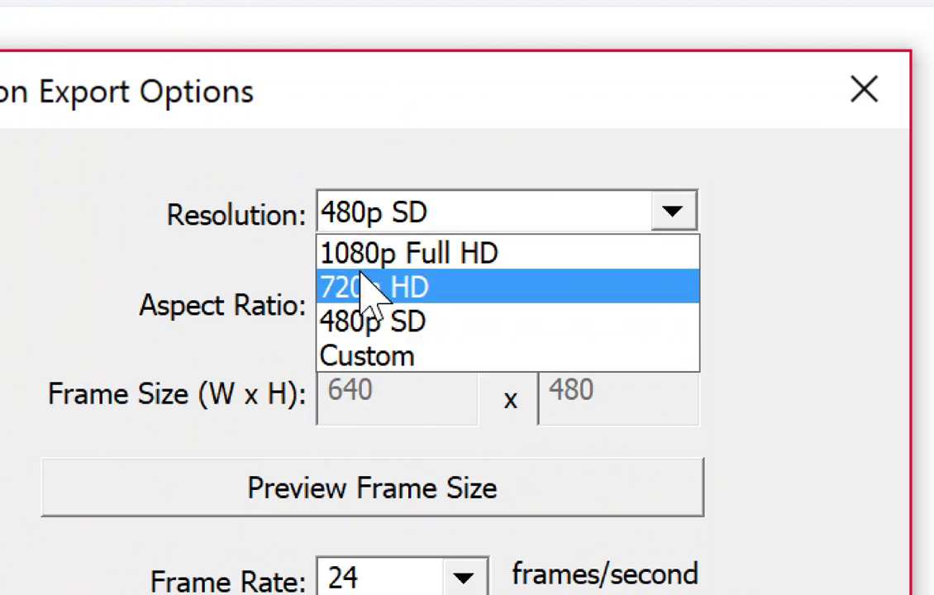
click(356, 329)
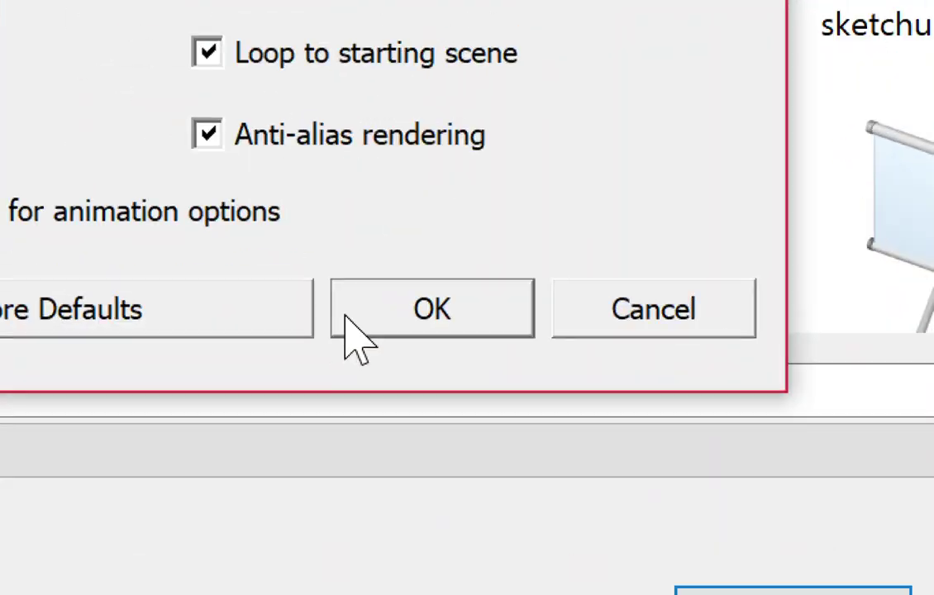
click(338, 323)
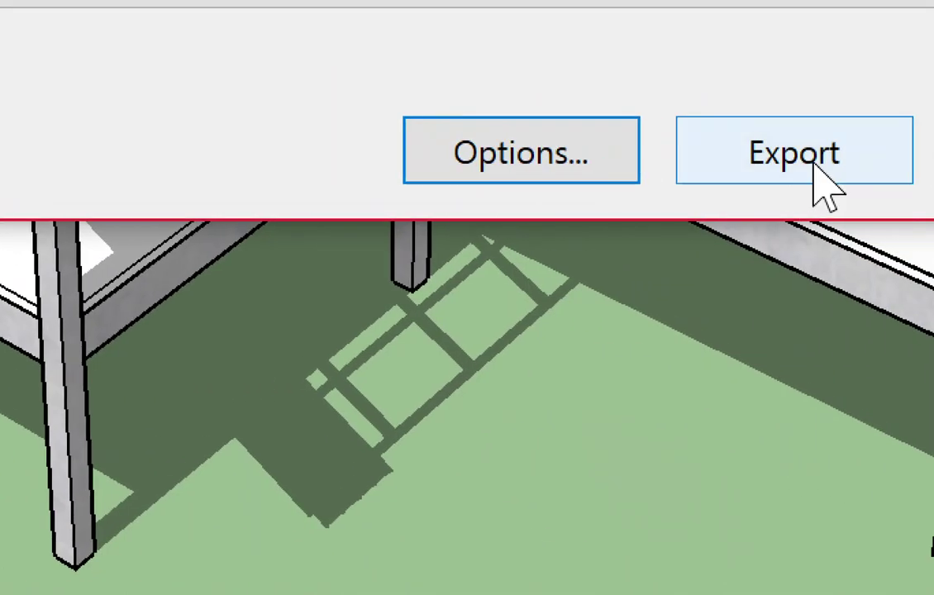
click(815, 163)
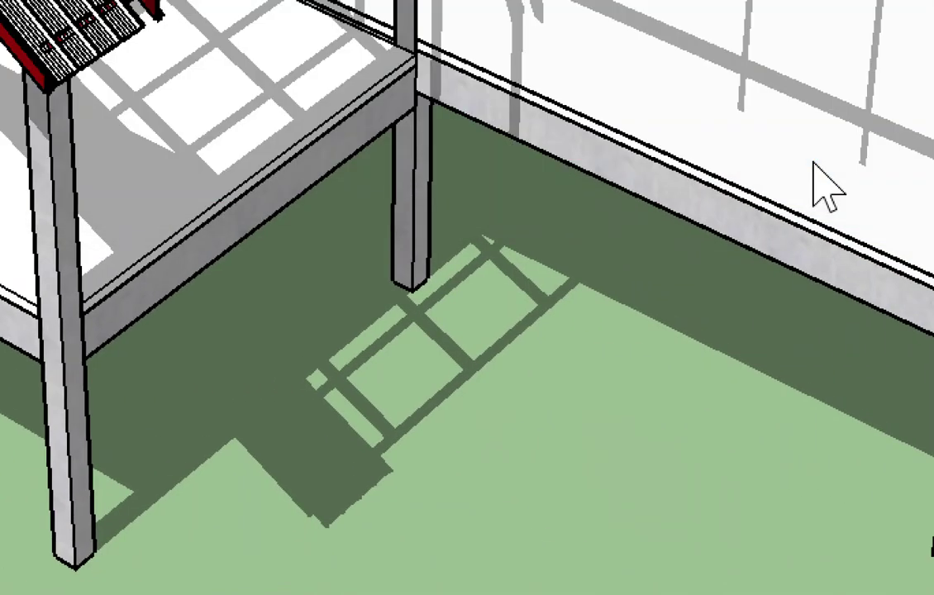
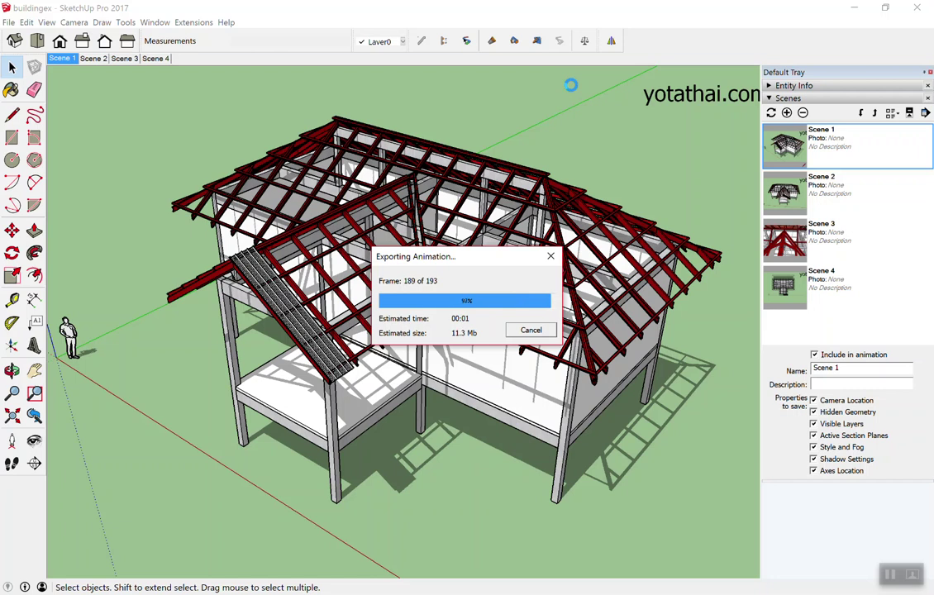
Step: Minimize SketchUp and play the buildingex video file from the desktop
click(854, 7)
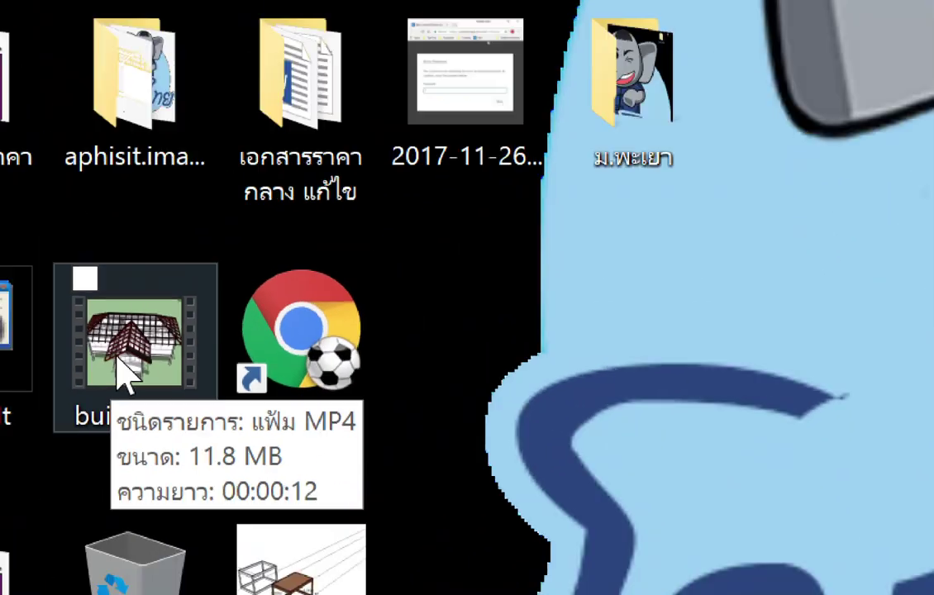
click(74, 357)
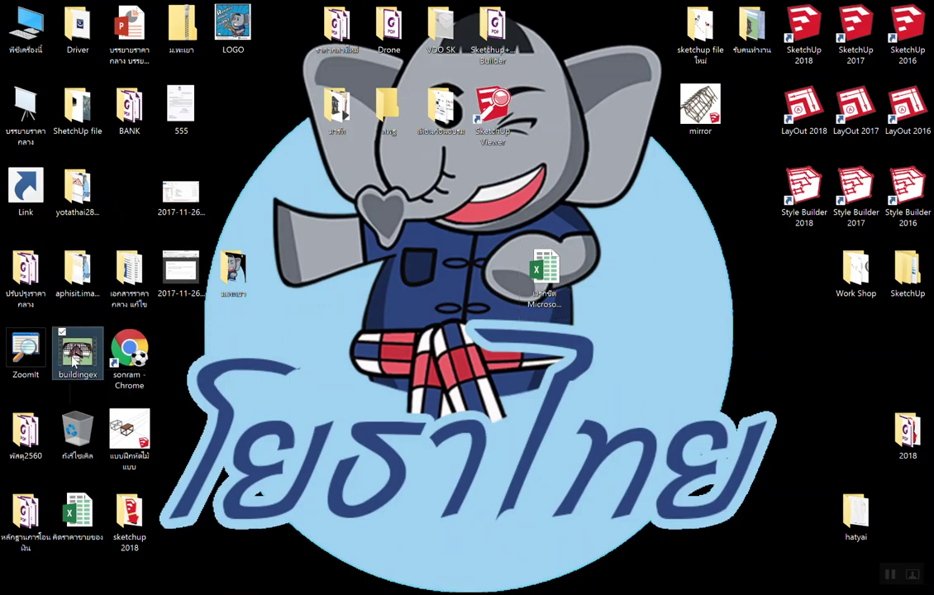
double_click(75, 360)
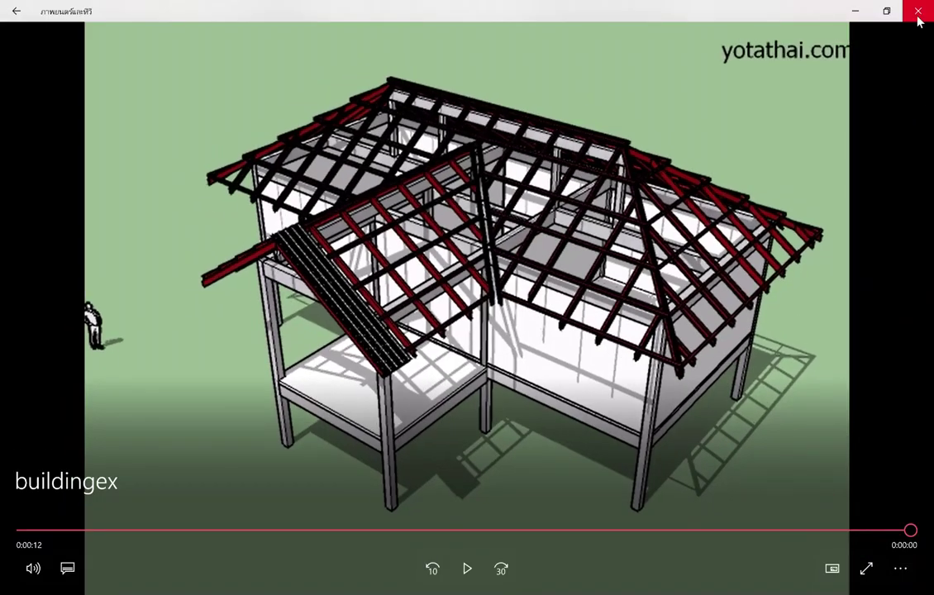
Step: Close Movies & TV after the 12-second buildingex clip finishes
click(918, 11)
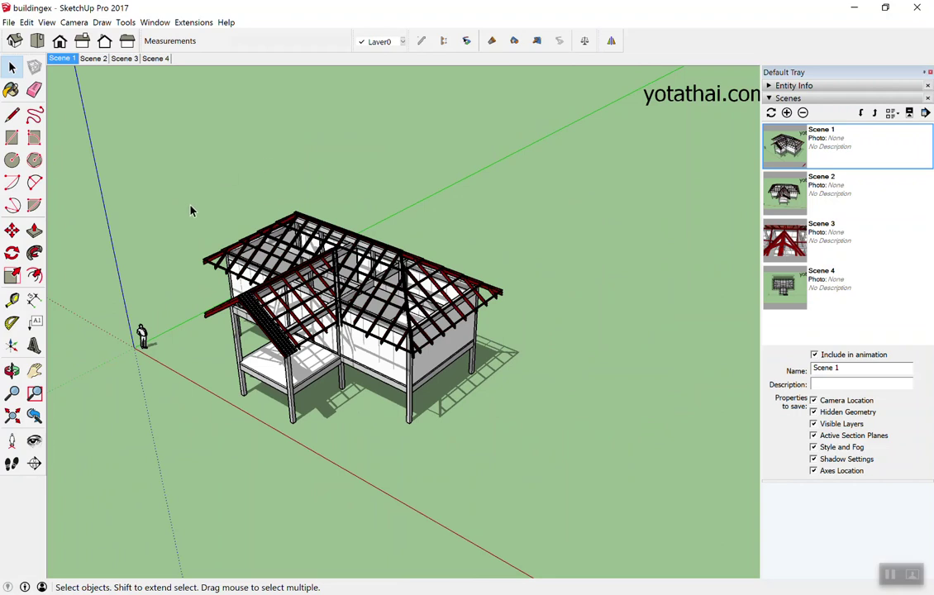
Step: Zoom in on the stilt house and enable the Section toolbar from the toolbar list
scroll(266, 263, up, 2)
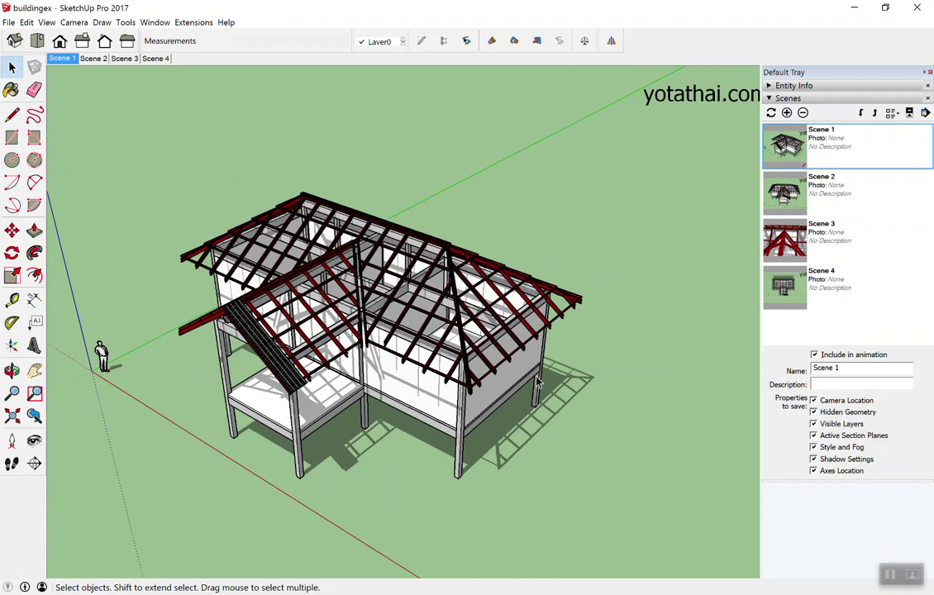
scroll(302, 314, down, 1)
scroll(248, 388, up, 1)
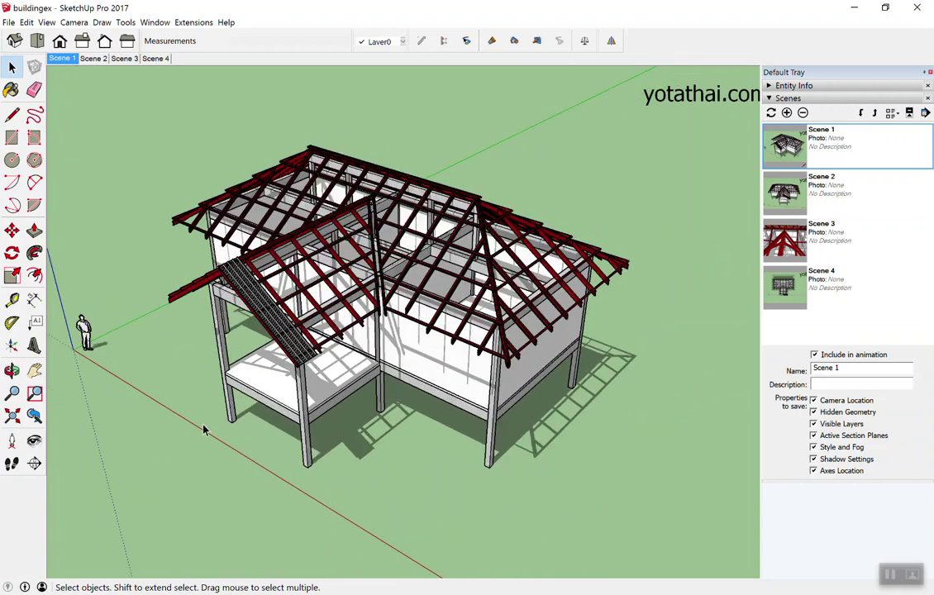
scroll(122, 380, up, 1)
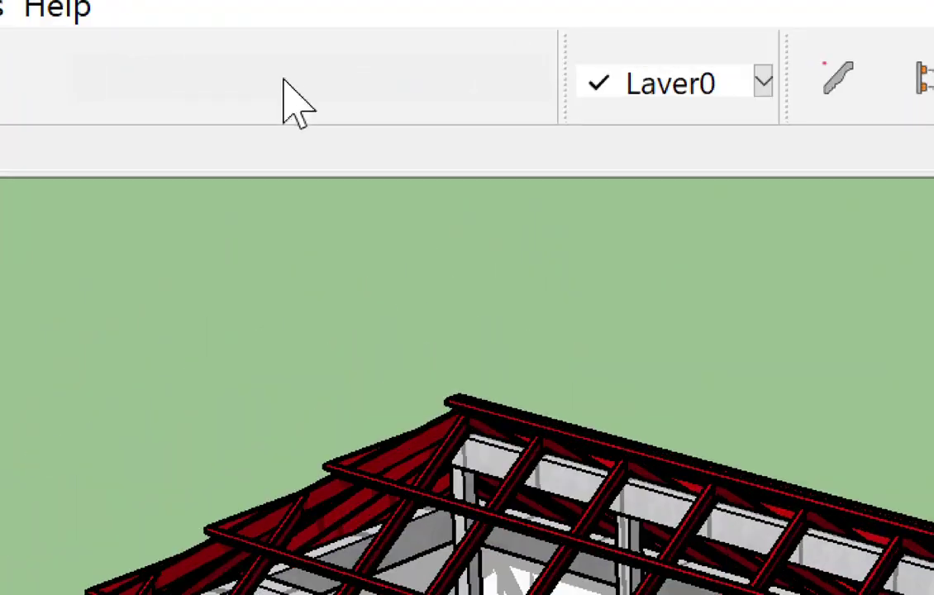
right_click(282, 42)
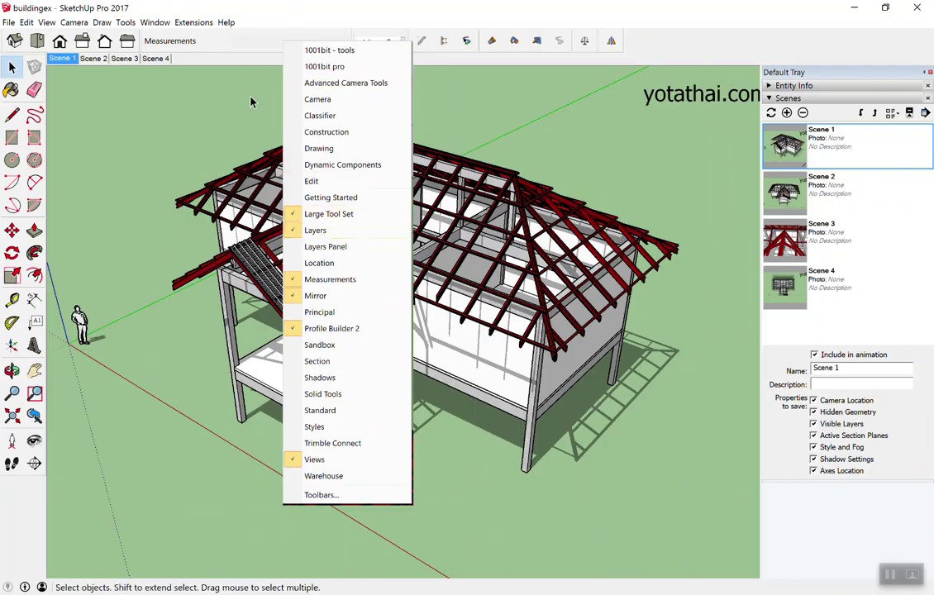
click(256, 68)
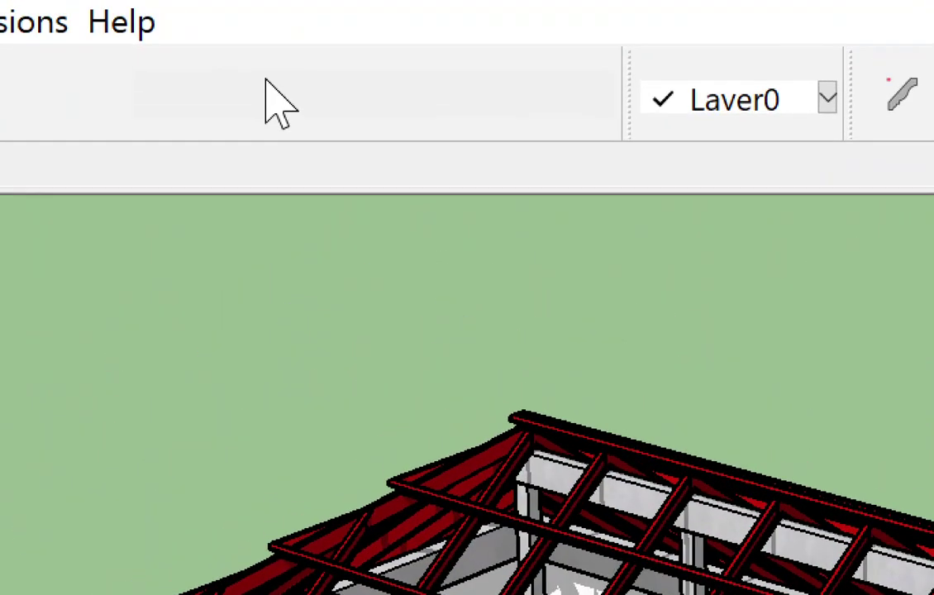
right_click(264, 43)
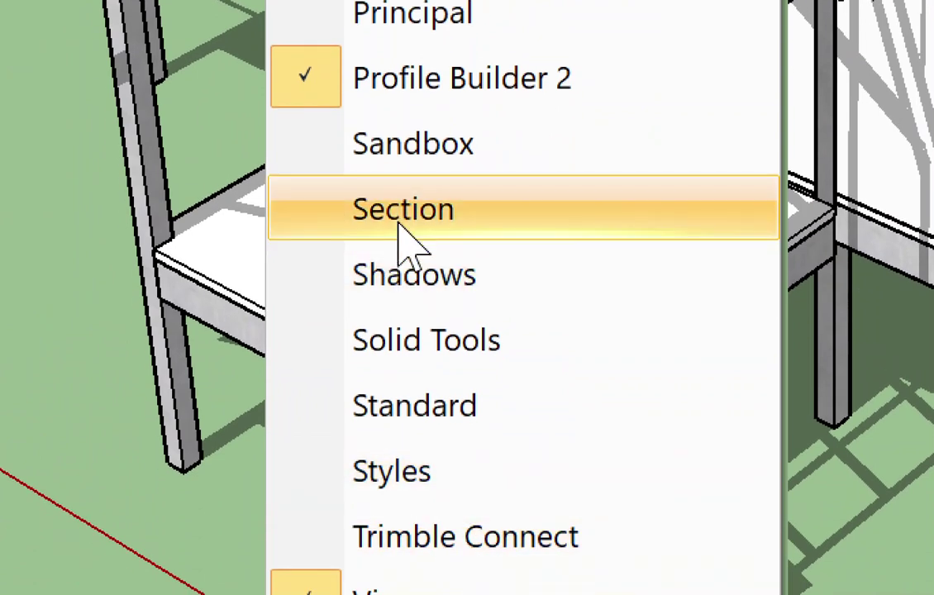
click(397, 222)
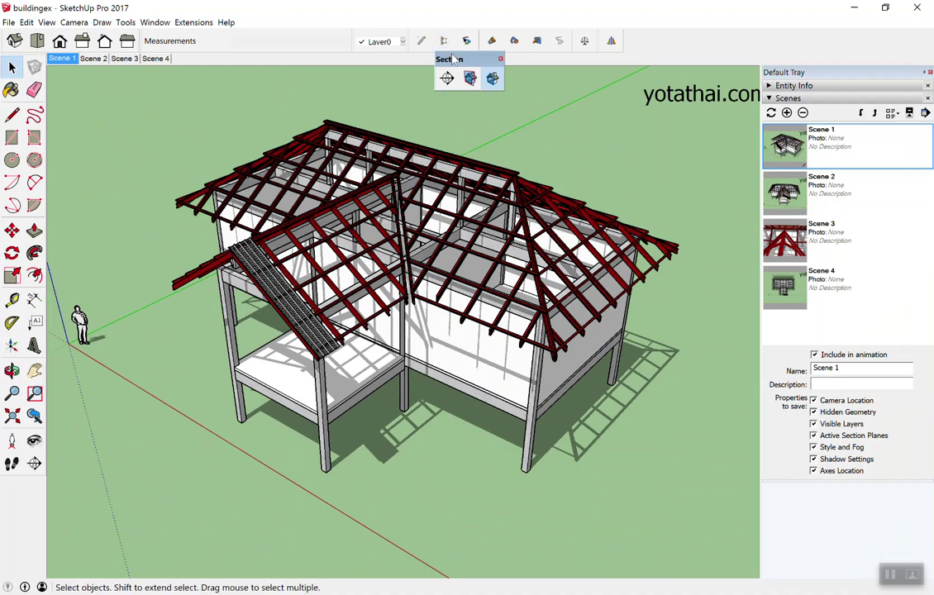
drag(453, 60, 492, 83)
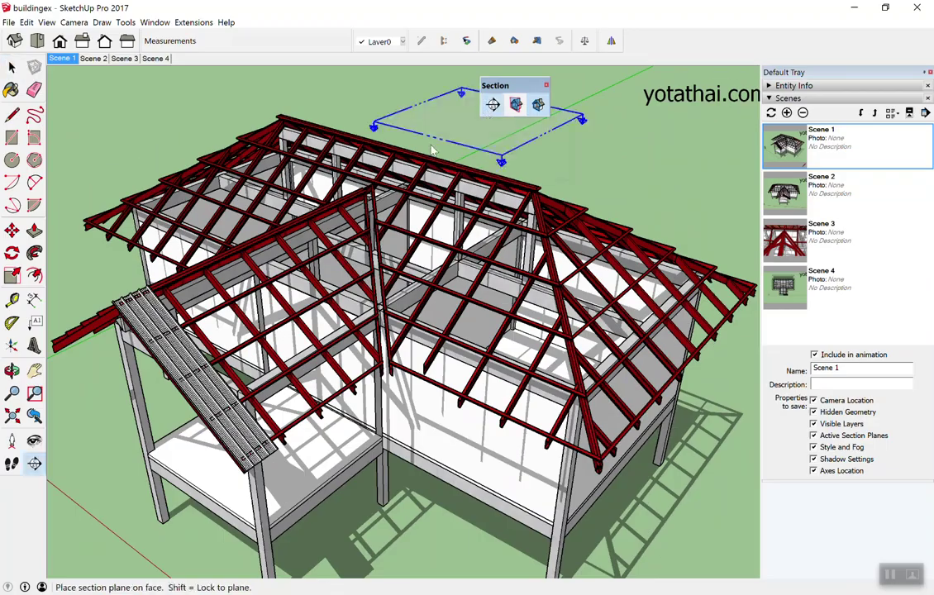
scroll(446, 132, down, 2)
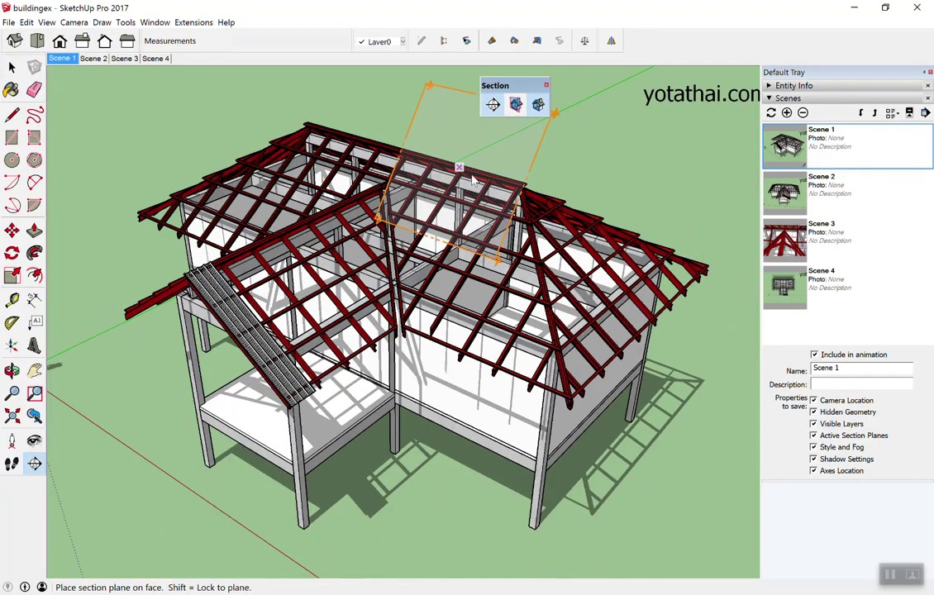
middle_drag(446, 133, 446, 157)
scroll(303, 376, up, 3)
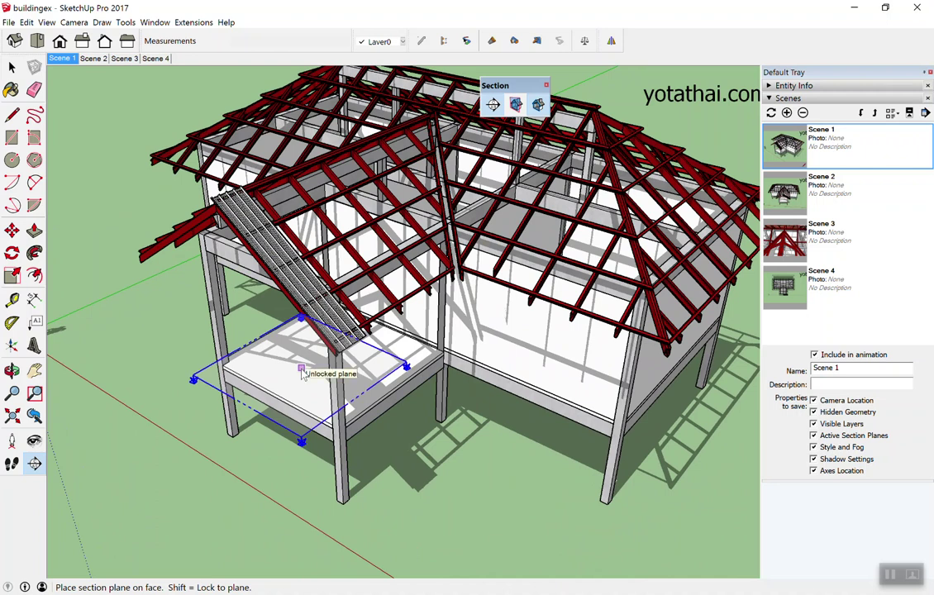
click(303, 376)
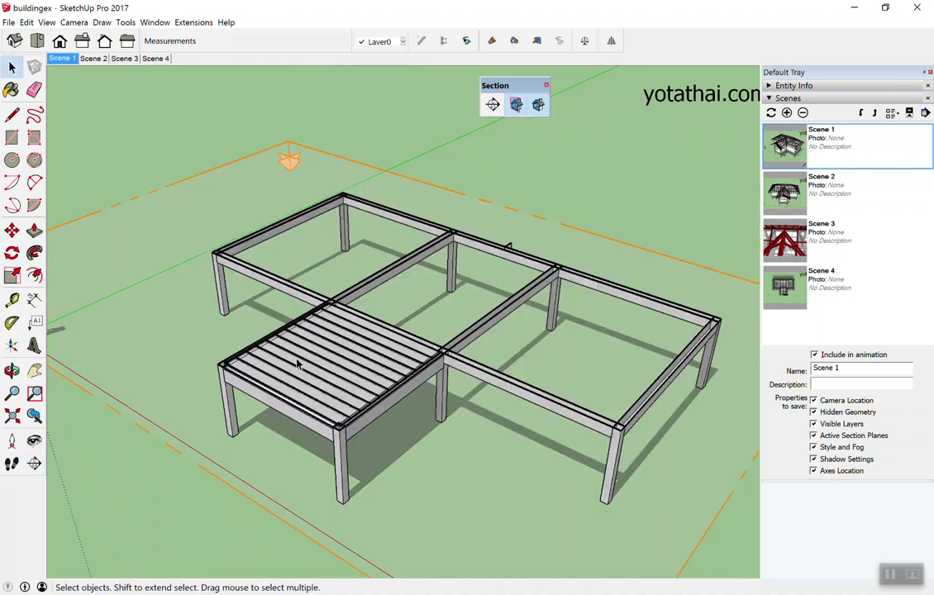
scroll(313, 329, down, 3)
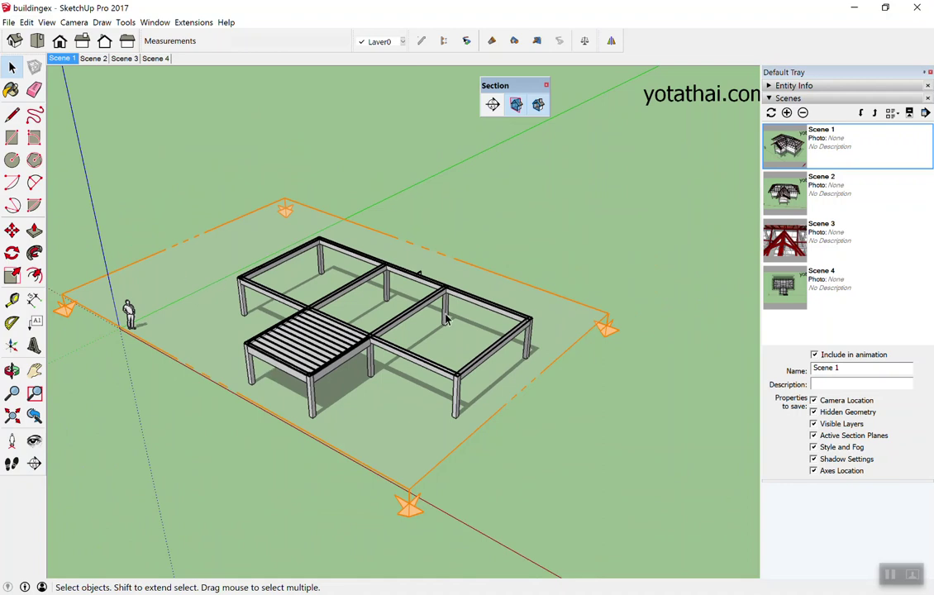
click(554, 315)
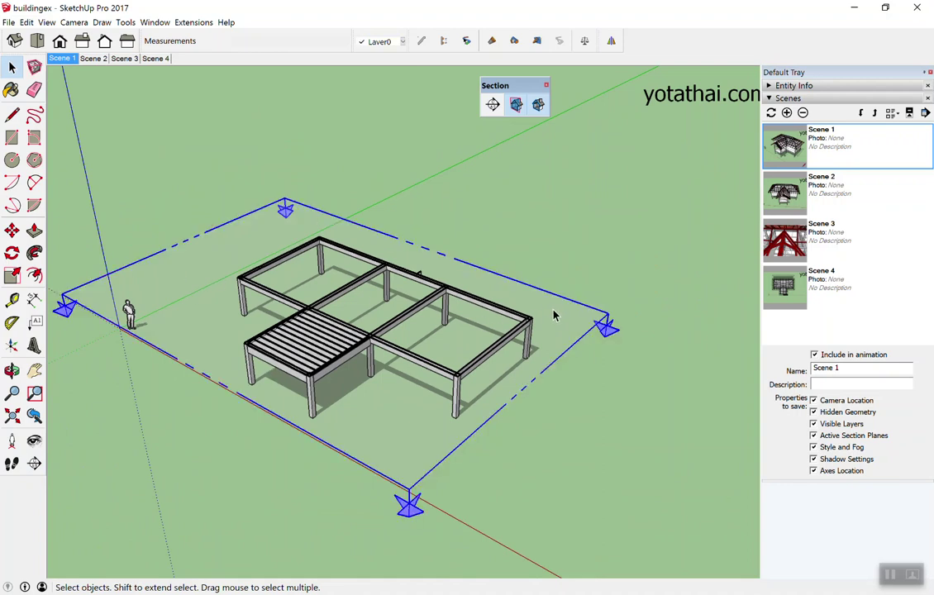
key(Delete)
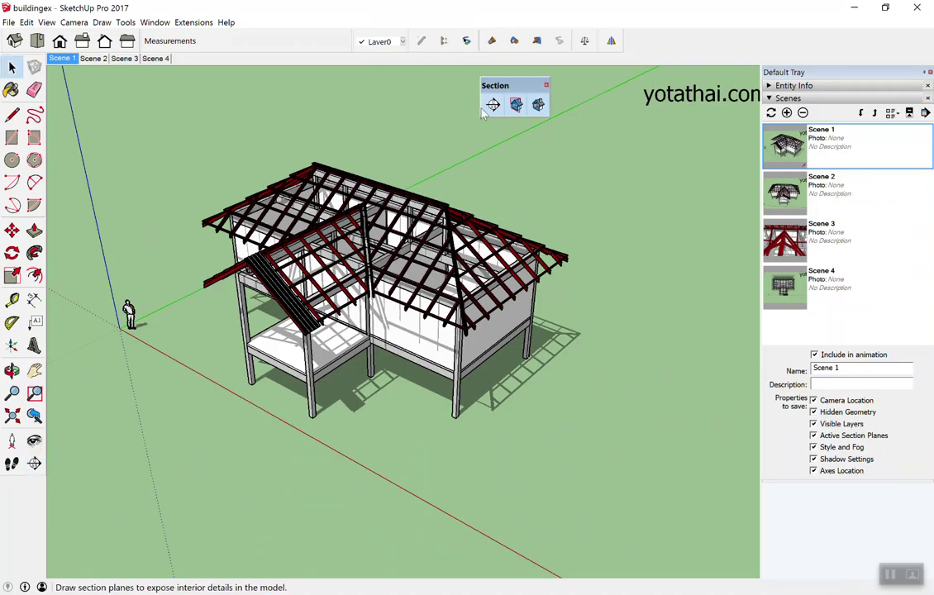
click(492, 104)
scroll(199, 350, up, 3)
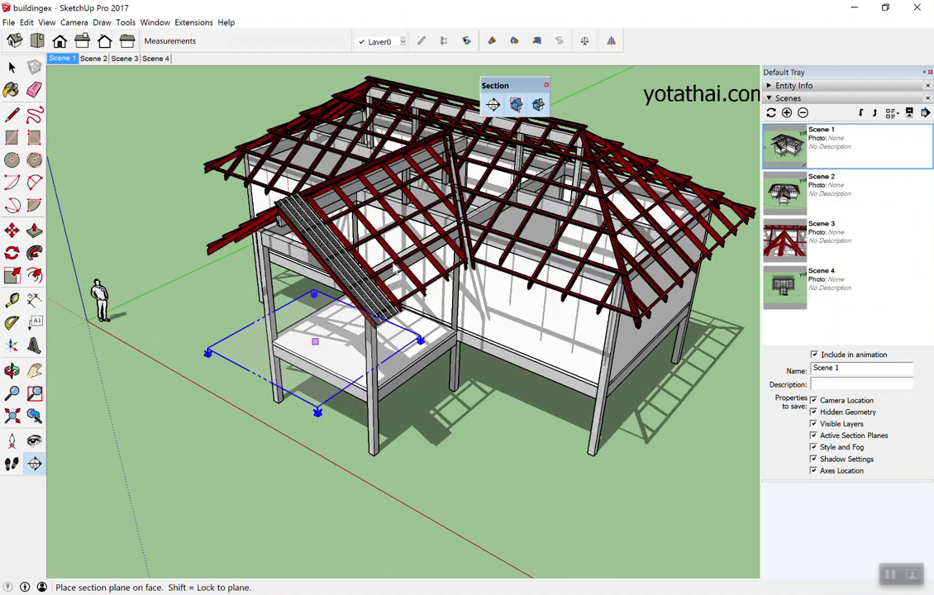
Step: Show the Shadows toolbar and turn the model's shadows off
right_click(335, 39)
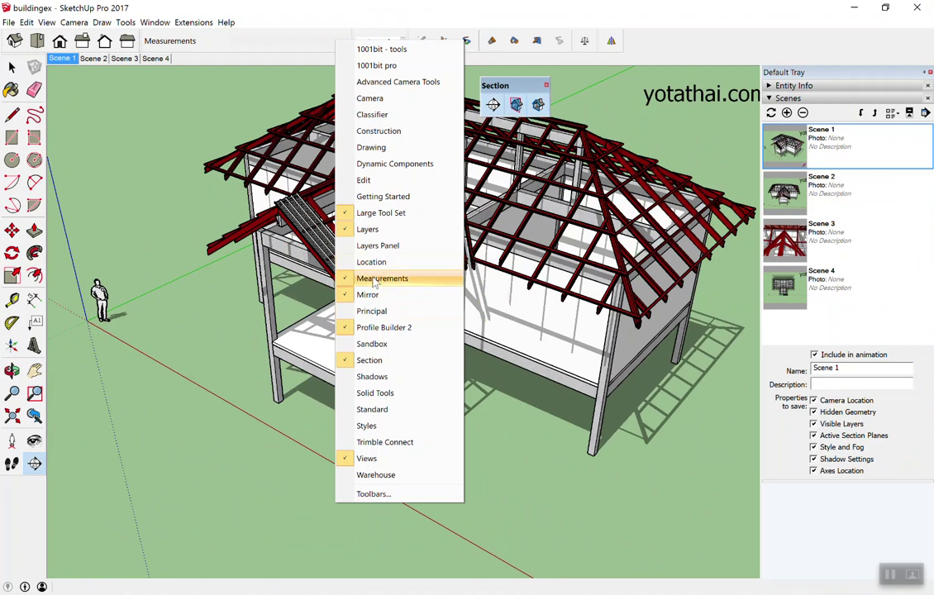
click(371, 377)
click(464, 136)
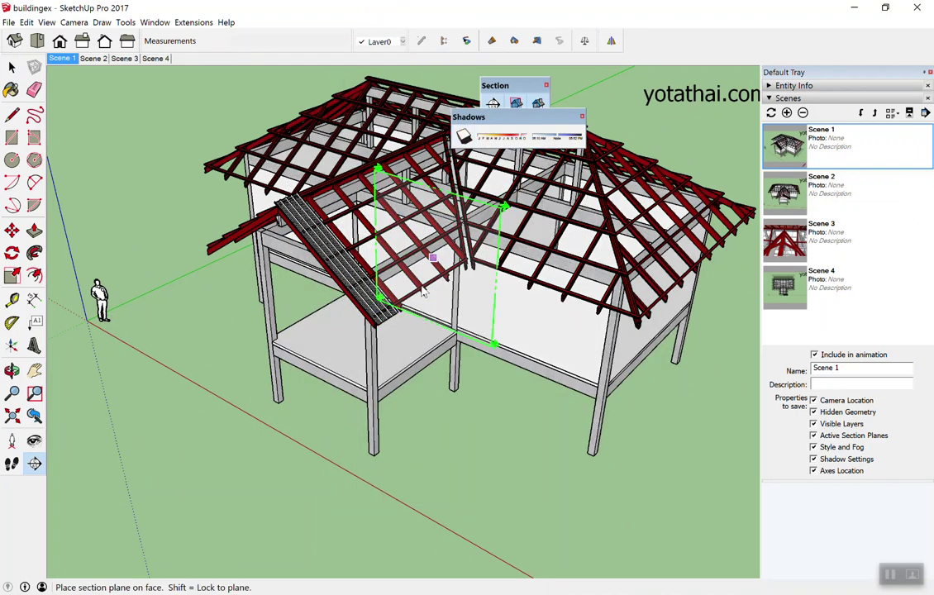
Step: Place a test section plane on the lower floor slab, inspect the cut, then delete it
scroll(345, 344, up, 2)
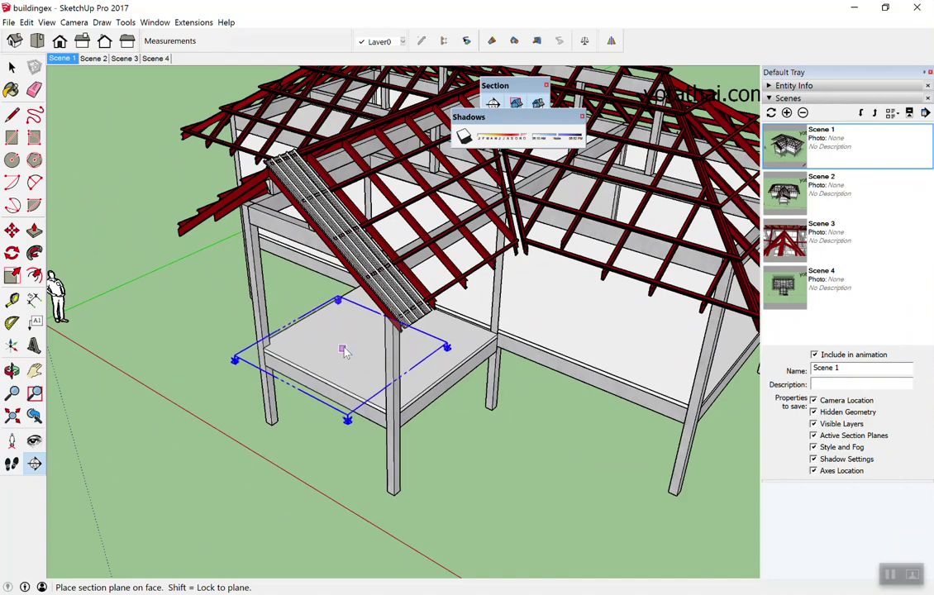
click(343, 351)
scroll(340, 363, down, 2)
scroll(351, 417, down, 2)
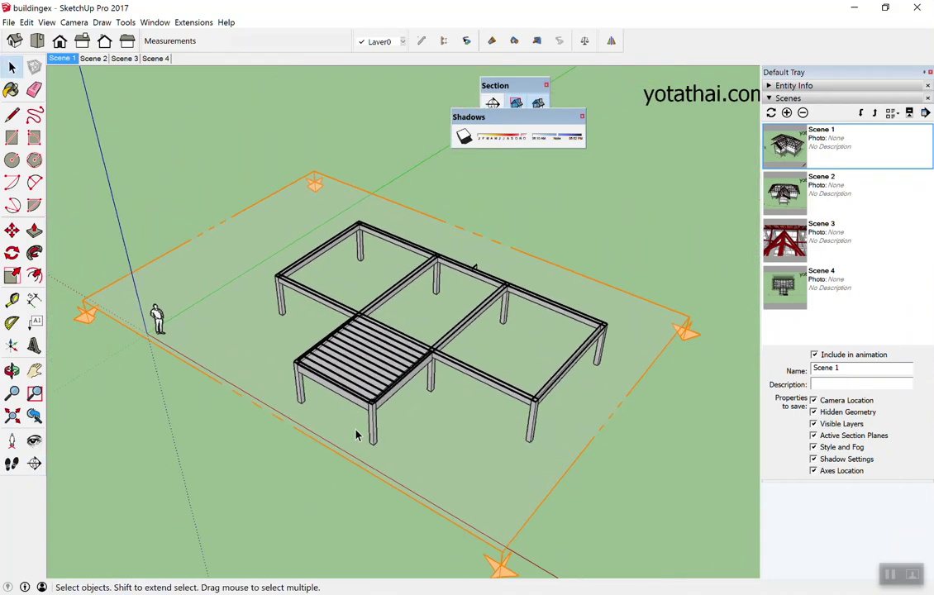
middle_drag(306, 412, 576, 373)
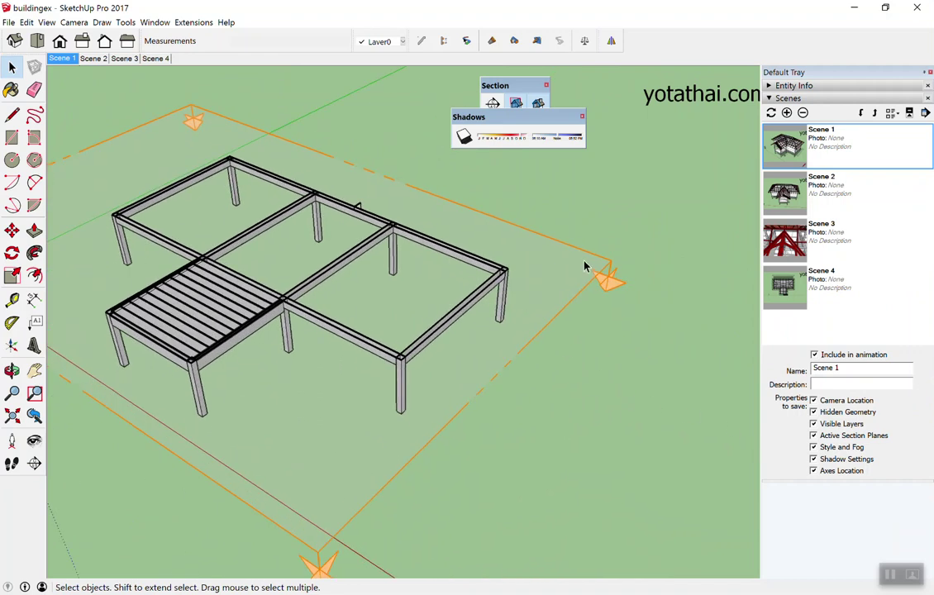
click(584, 265)
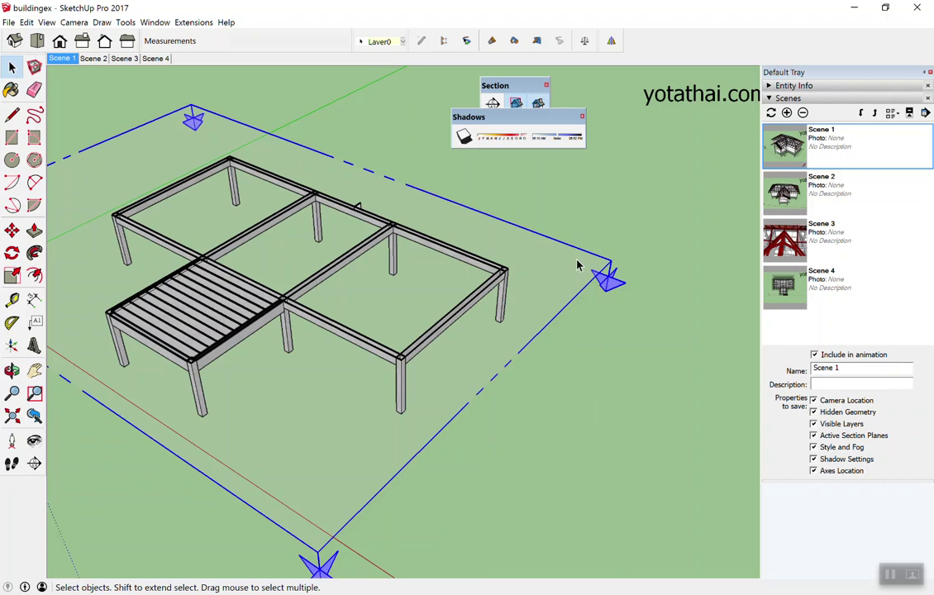
key(Delete)
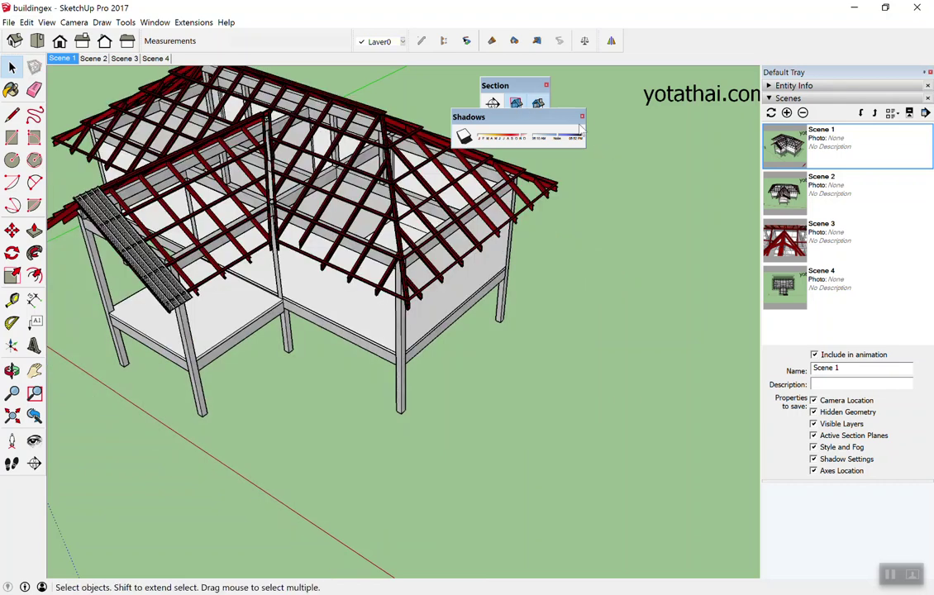
Step: Close the shadow palette and place a vertical section plane against the house's end wall
click(582, 117)
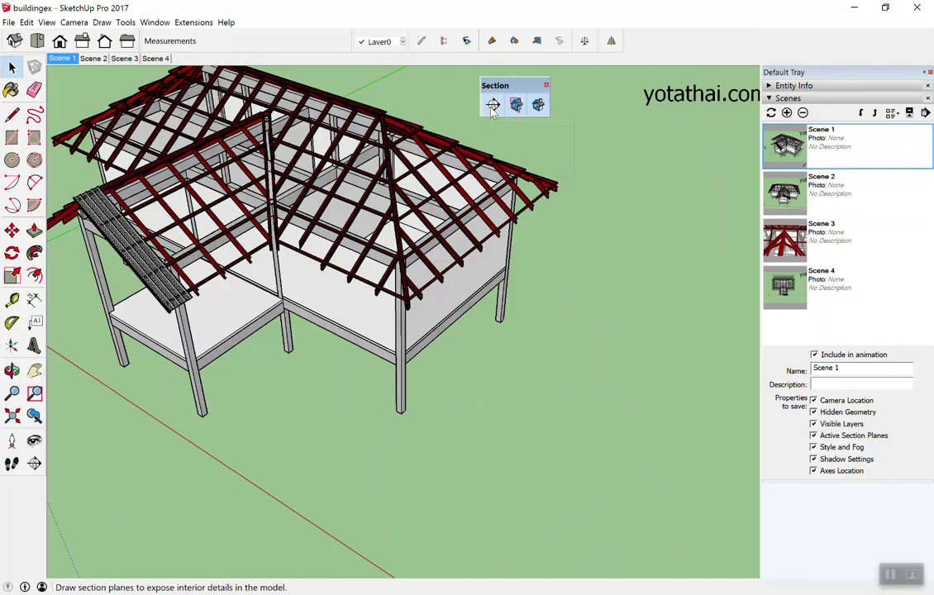
click(492, 106)
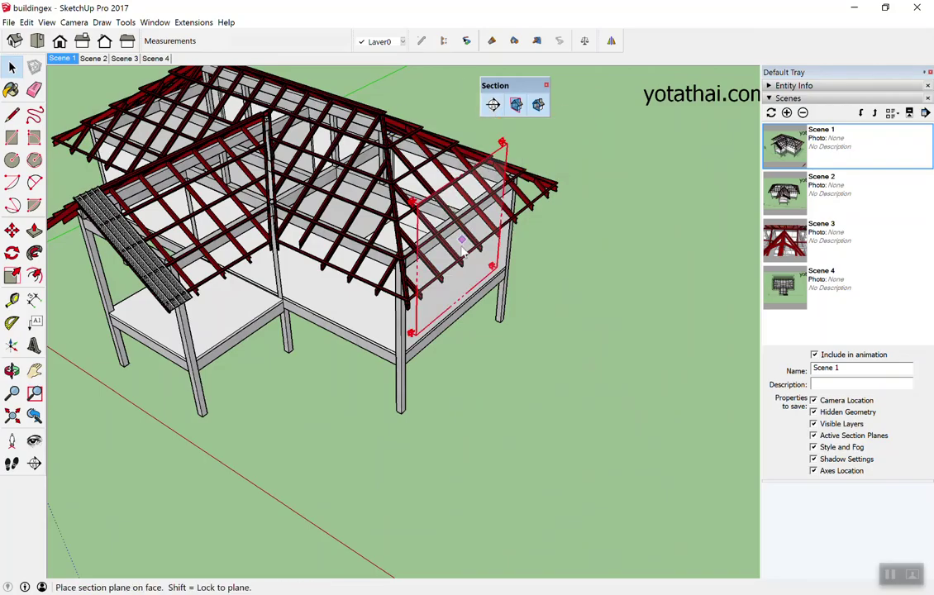
click(466, 289)
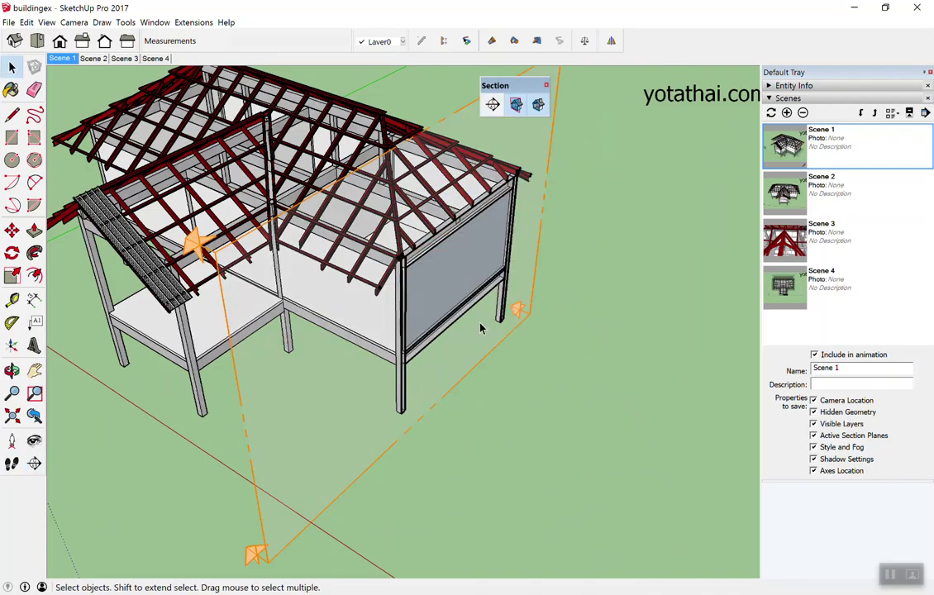
scroll(506, 339, down, 3)
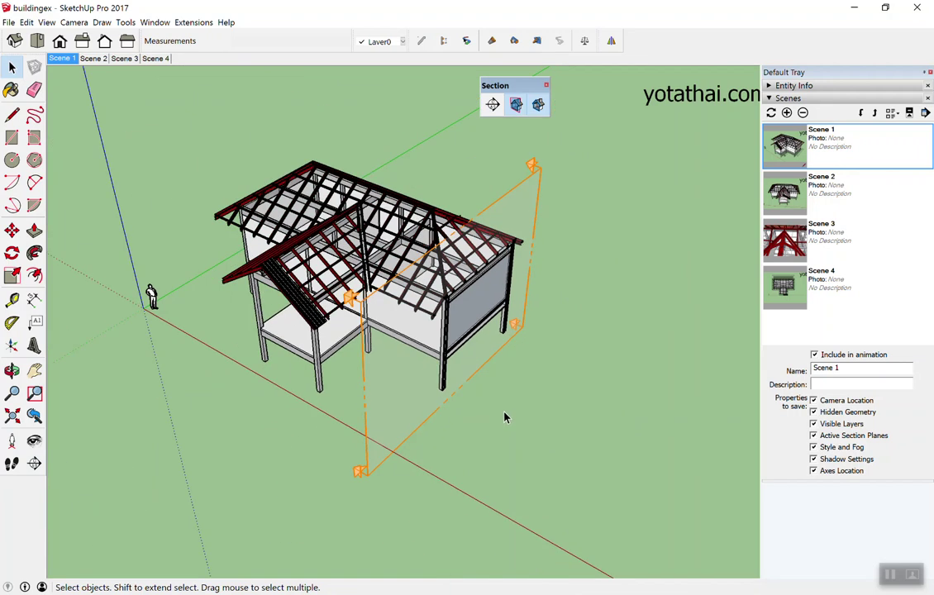
middle_drag(500, 417, 512, 400)
mouse_move(580, 319)
middle_down()
mouse_move(423, 329)
mouse_move(639, 286)
mouse_move(598, 340)
mouse_move(591, 313)
middle_up()
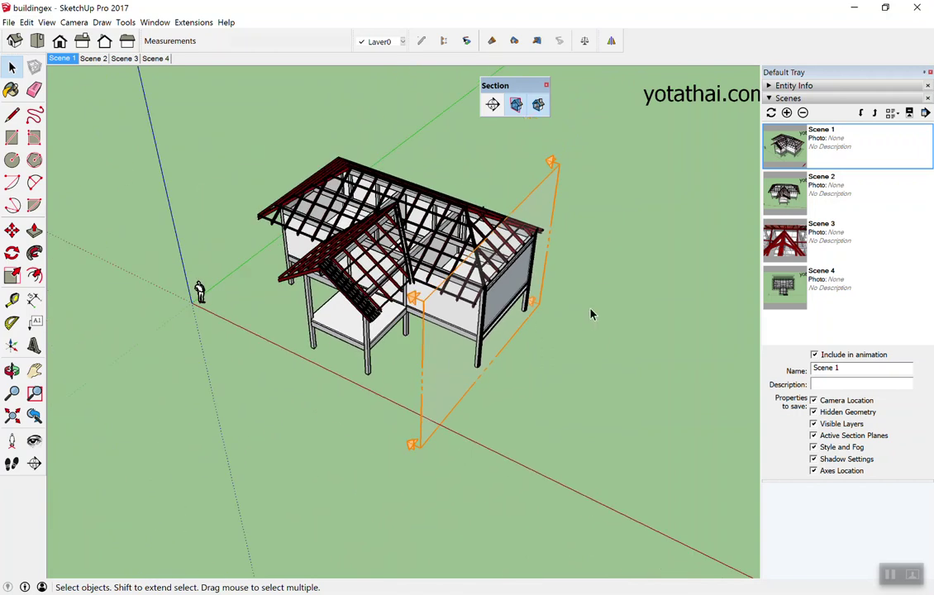
Step: Move the vertical section plane inside the house to expose the rooms and floor
key(m)
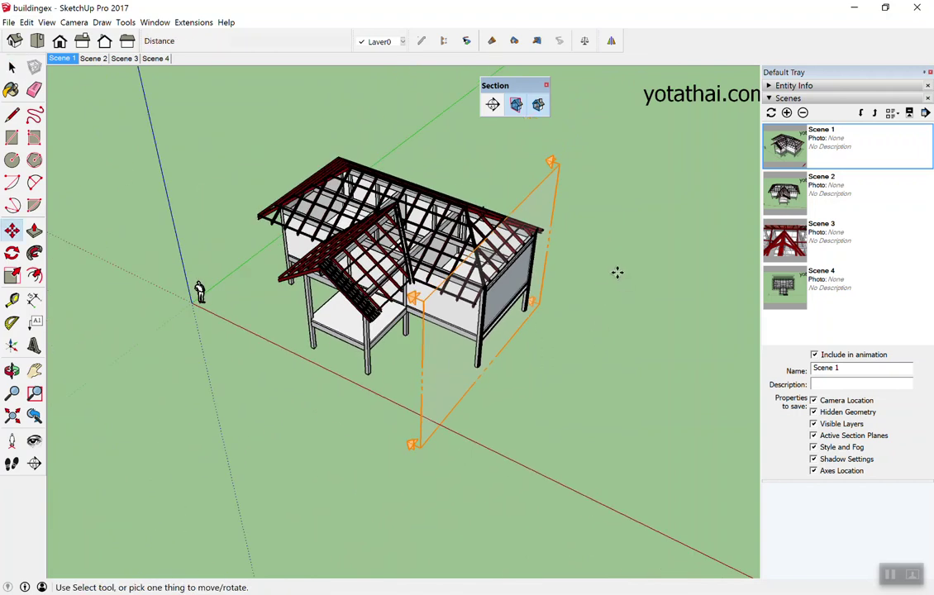
click(552, 162)
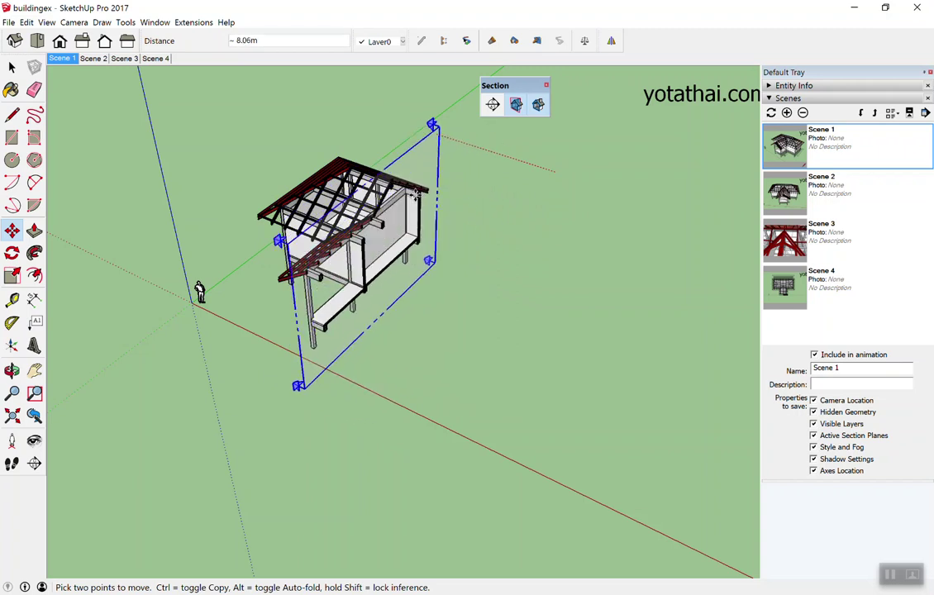
click(456, 215)
mouse_move(521, 240)
middle_down()
mouse_move(468, 304)
mouse_move(380, 264)
middle_up()
scroll(472, 228, up, 3)
scroll(456, 207, up, 3)
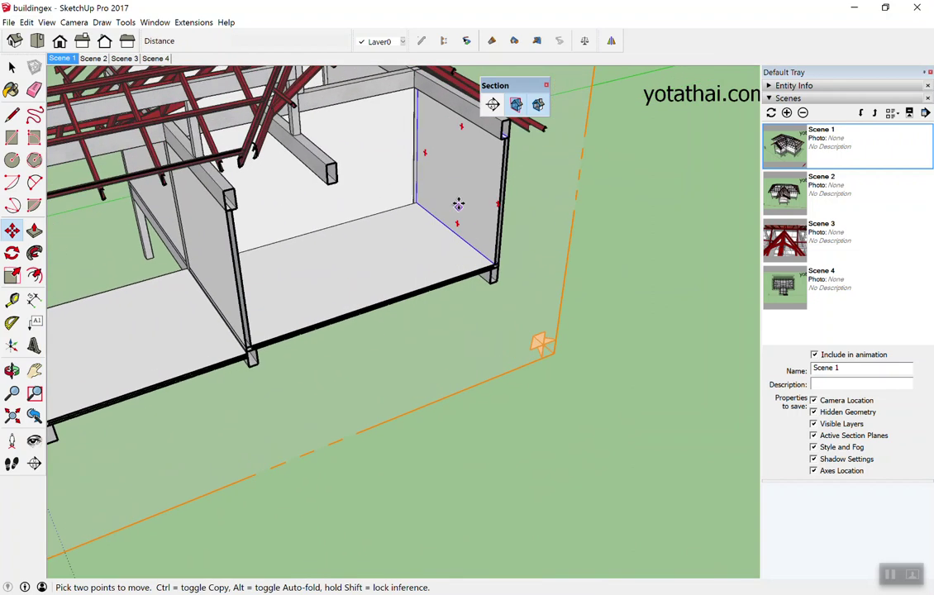
mouse_move(387, 194)
middle_down()
mouse_move(203, 225)
mouse_move(377, 241)
mouse_move(326, 239)
mouse_move(233, 197)
mouse_move(311, 207)
middle_up()
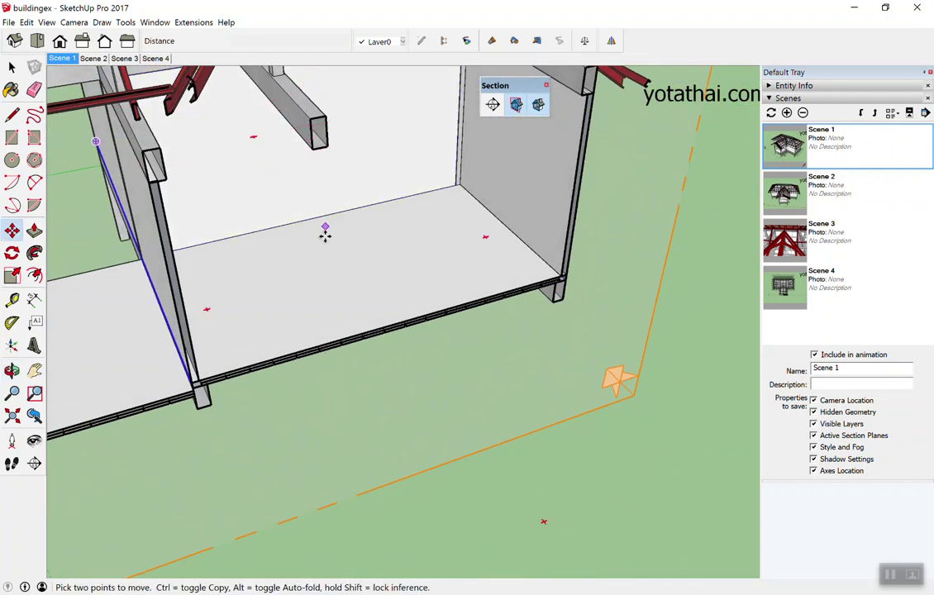
Step: Draw a test rectangle on the floor, push/pull it into a box, then undo the extrusion
key(r)
click(304, 283)
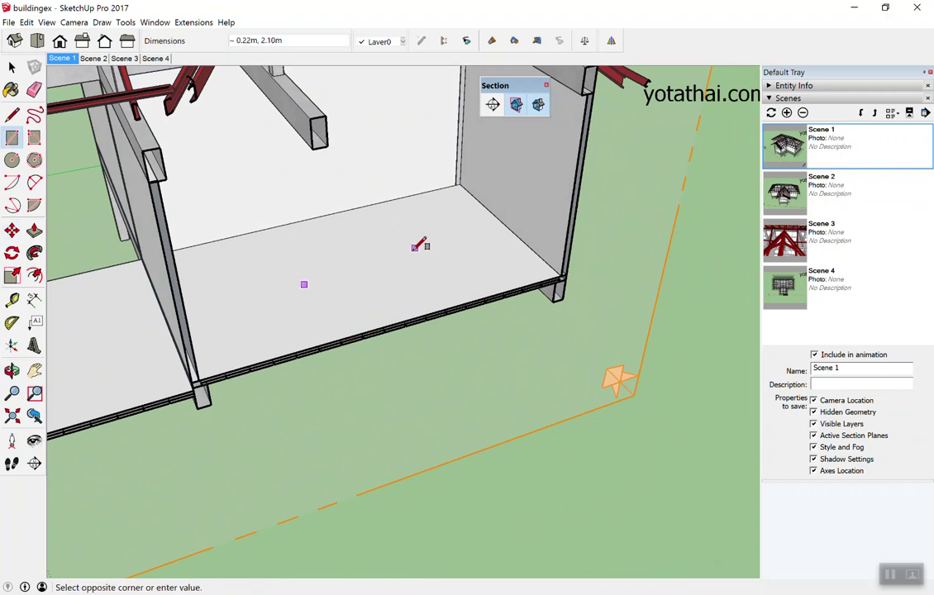
click(405, 227)
key(p)
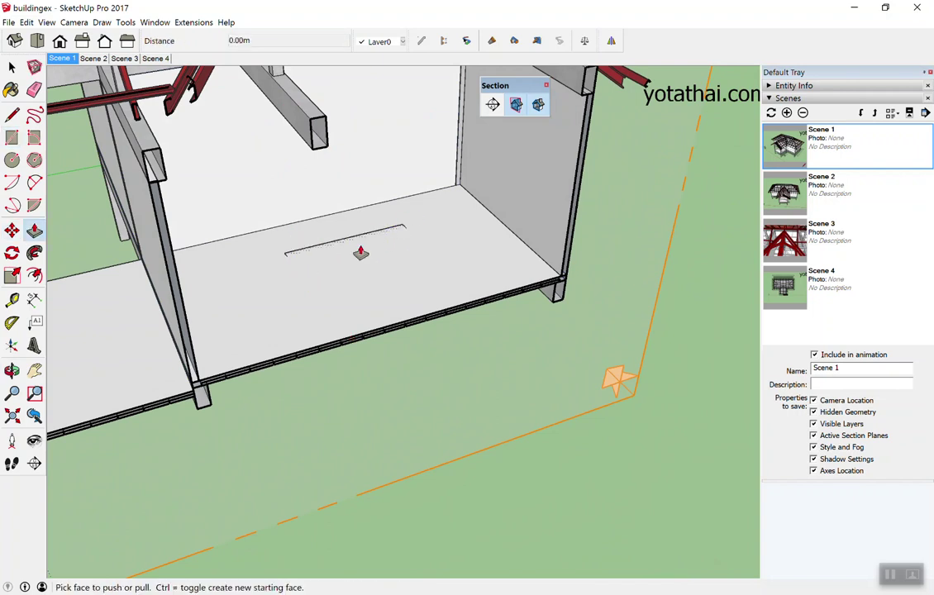
drag(359, 253, 360, 208)
middle_drag(360, 208, 416, 226)
scroll(308, 252, down, 3)
scroll(312, 273, up, 2)
scroll(343, 286, down, 2)
scroll(338, 285, down, 2)
key(ctrl+z)
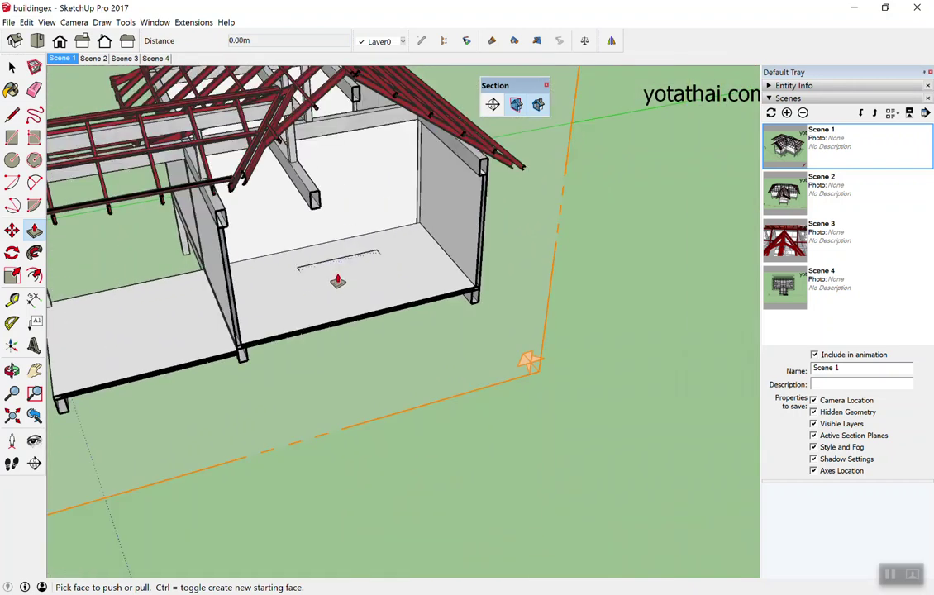
key(space)
scroll(635, 305, down, 3)
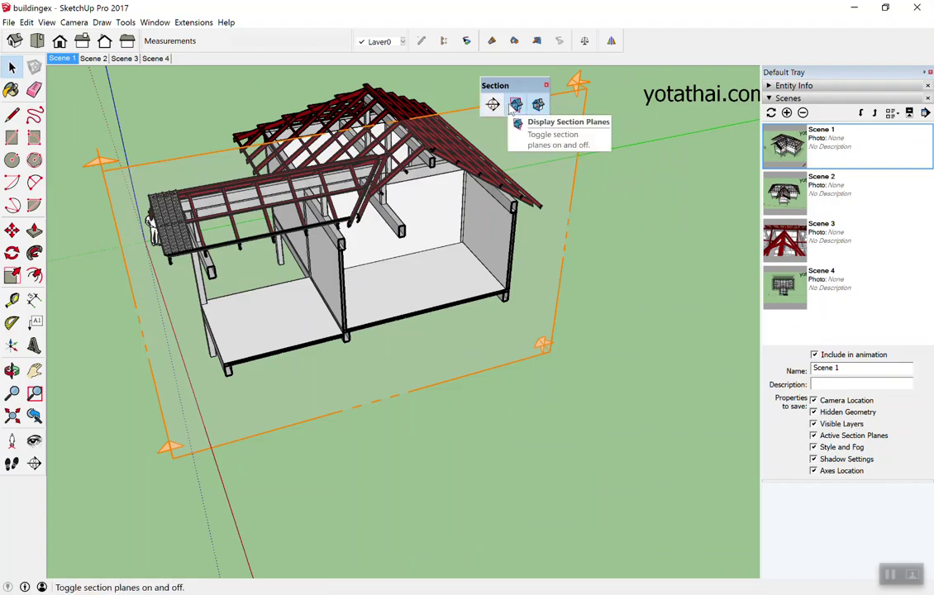
Step: Toggle Display Section Planes and Section Cuts off and on to compare the views
click(513, 105)
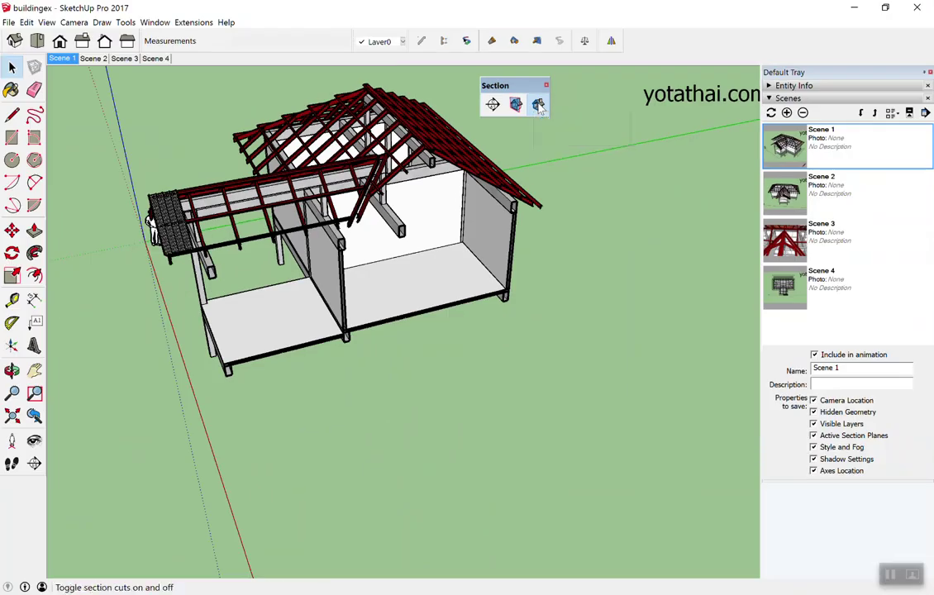
click(538, 106)
click(538, 106)
click(538, 106)
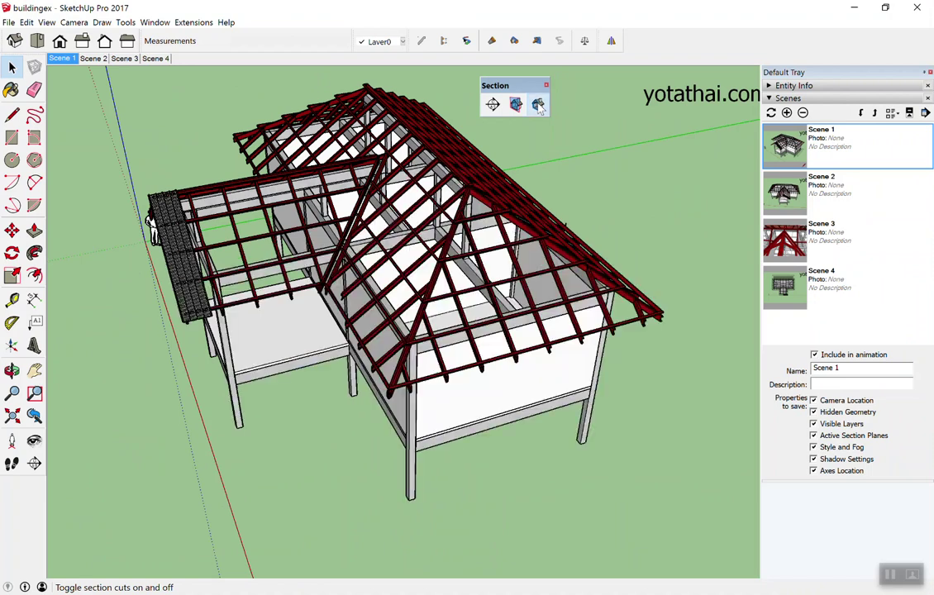
click(538, 106)
click(538, 106)
click(538, 106)
click(518, 107)
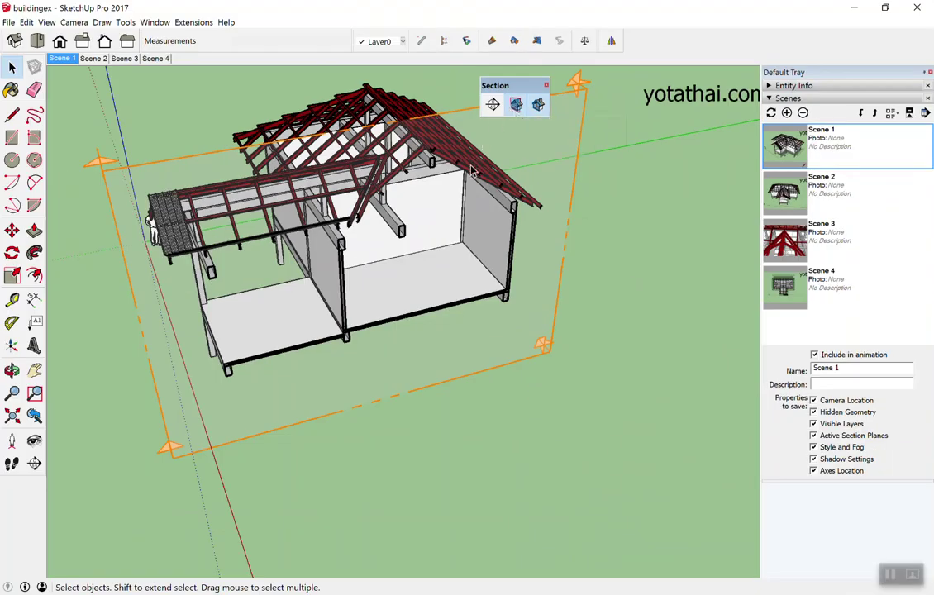
Step: Select the vertical section plane and delete it, restoring the uncut house
scroll(402, 208, down, 3)
key(o)
drag(402, 209, 519, 223)
key(space)
scroll(509, 215, up, 2)
click(470, 118)
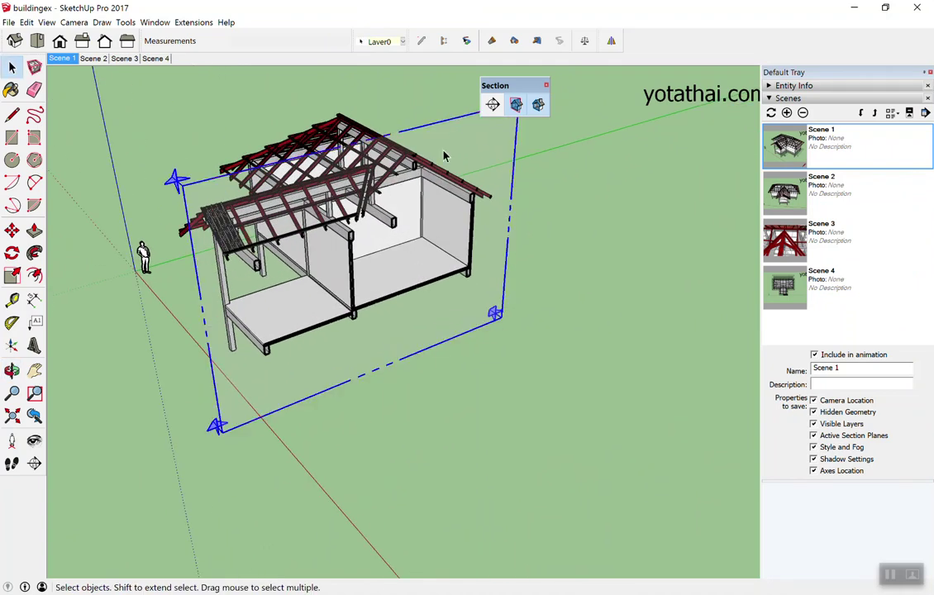
key(Delete)
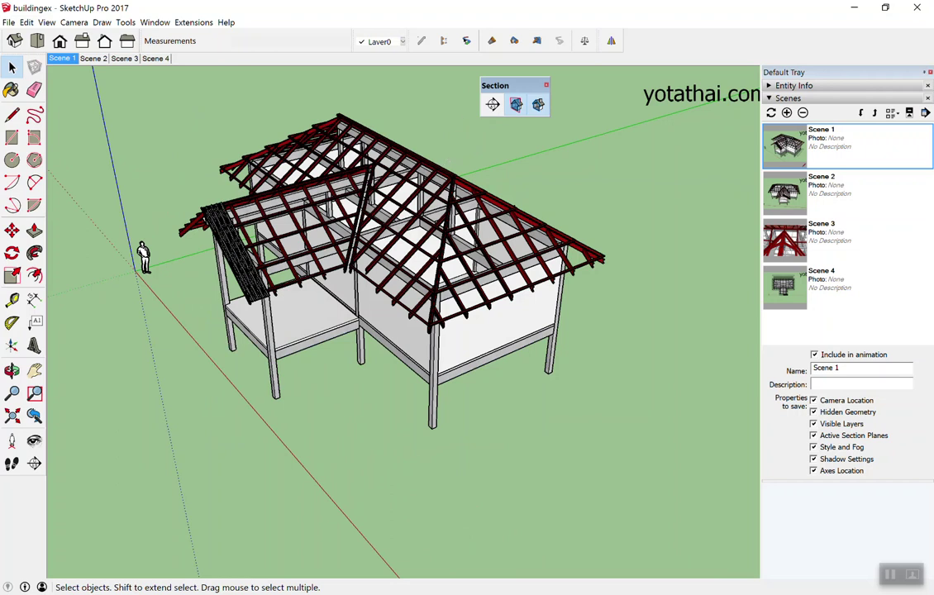
scroll(579, 382, down, 2)
mouse_move(579, 382)
middle_down()
mouse_move(531, 392)
mouse_move(569, 385)
middle_up()
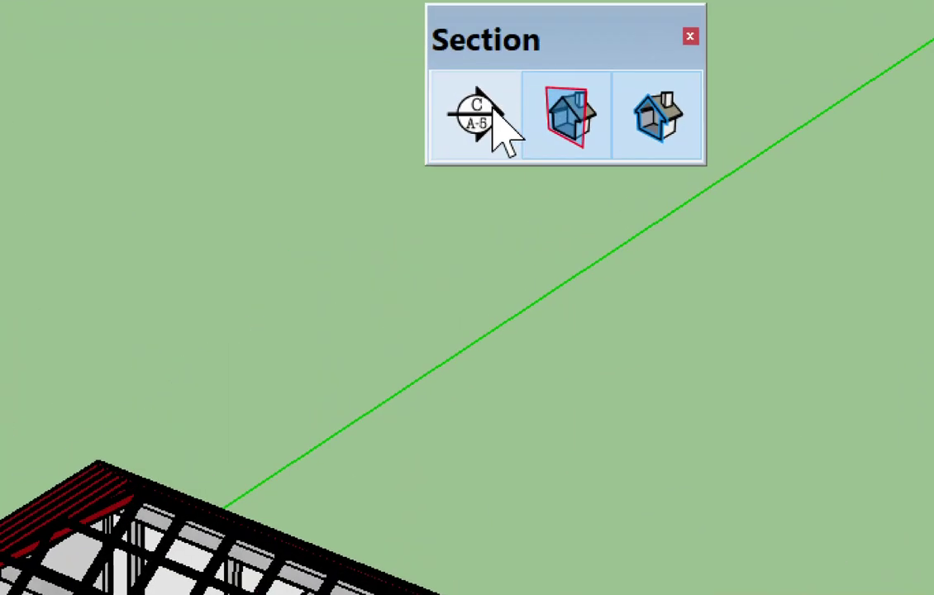
Step: Place a horizontal section plane on the house floor
click(487, 124)
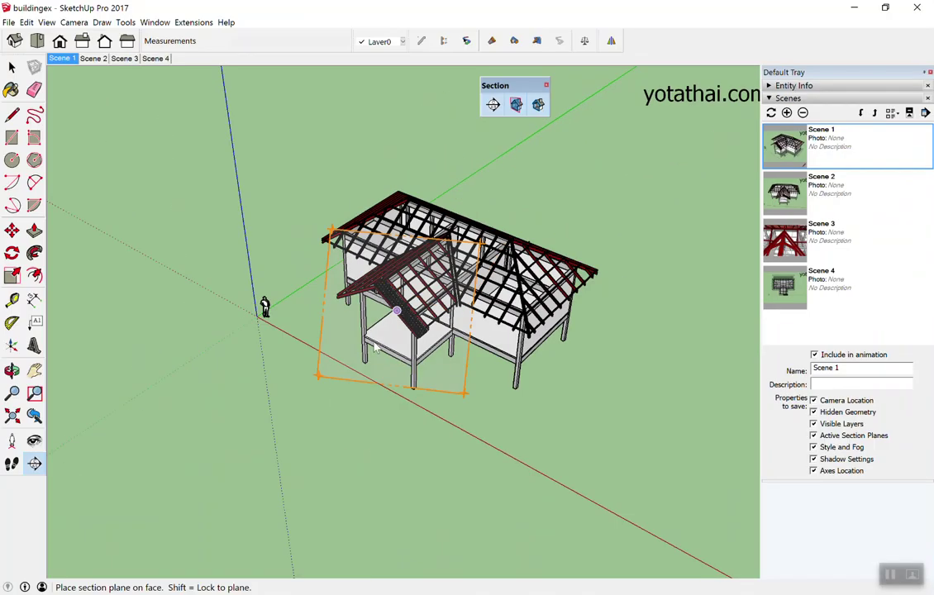
scroll(393, 332, up, 3)
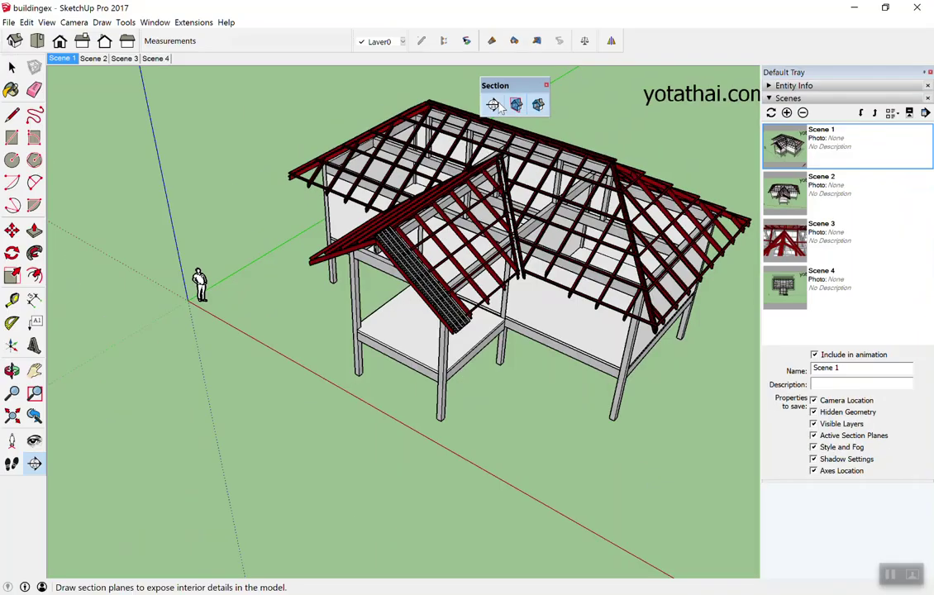
click(405, 326)
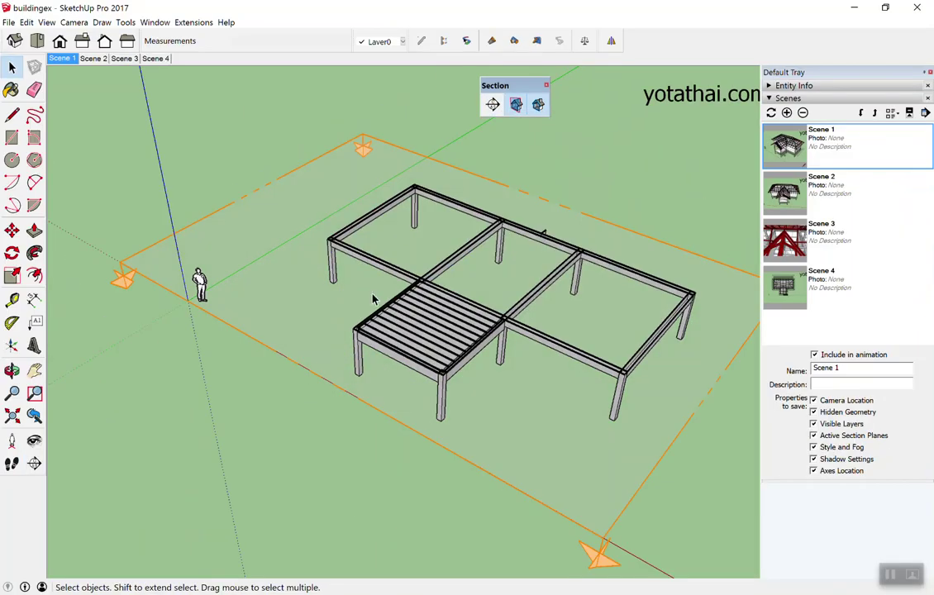
scroll(380, 301, down, 2)
scroll(509, 465, up, 2)
scroll(500, 434, up, 1)
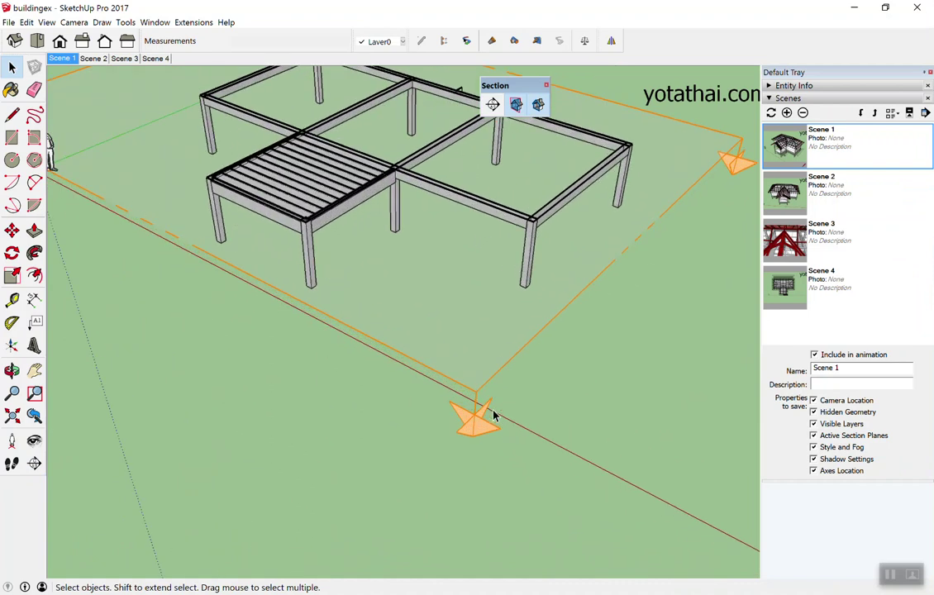
Step: Raise the horizontal section plane about 1.44 m up through the walls
key(m)
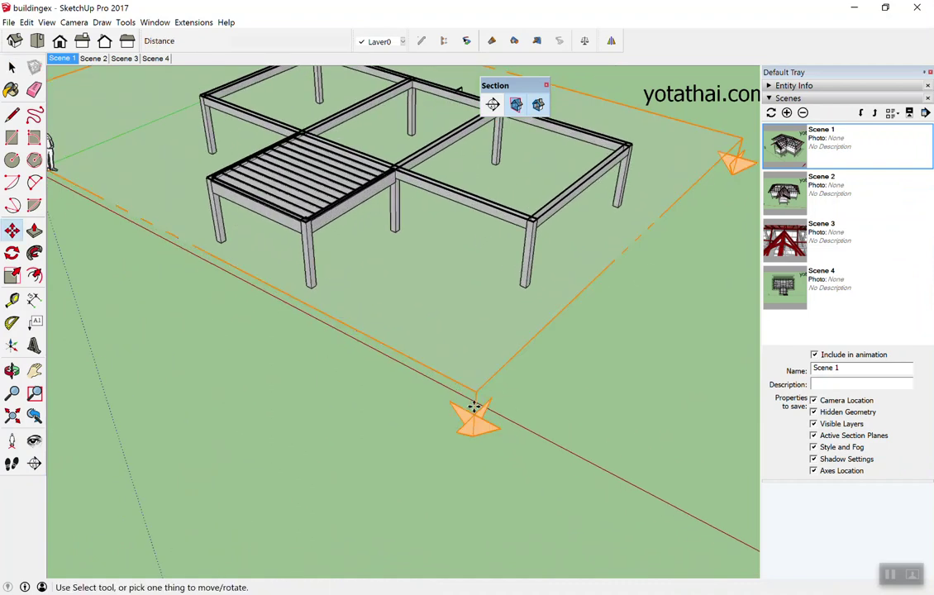
drag(470, 380, 469, 338)
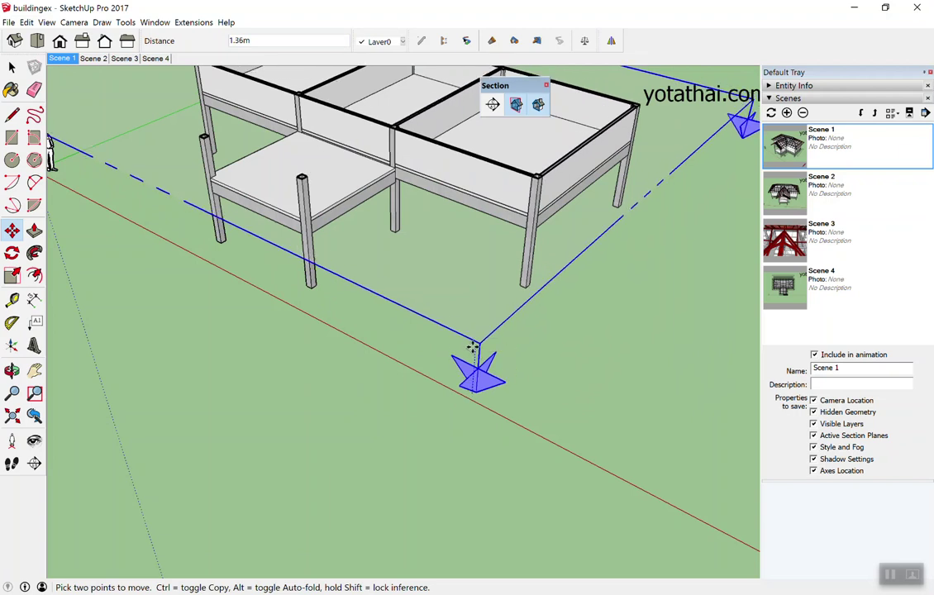
click(474, 342)
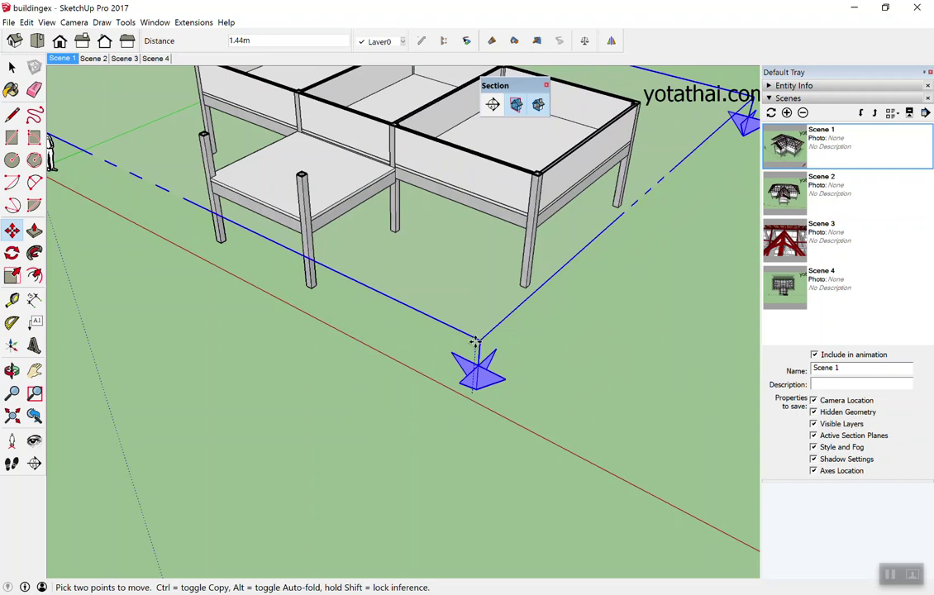
key(space)
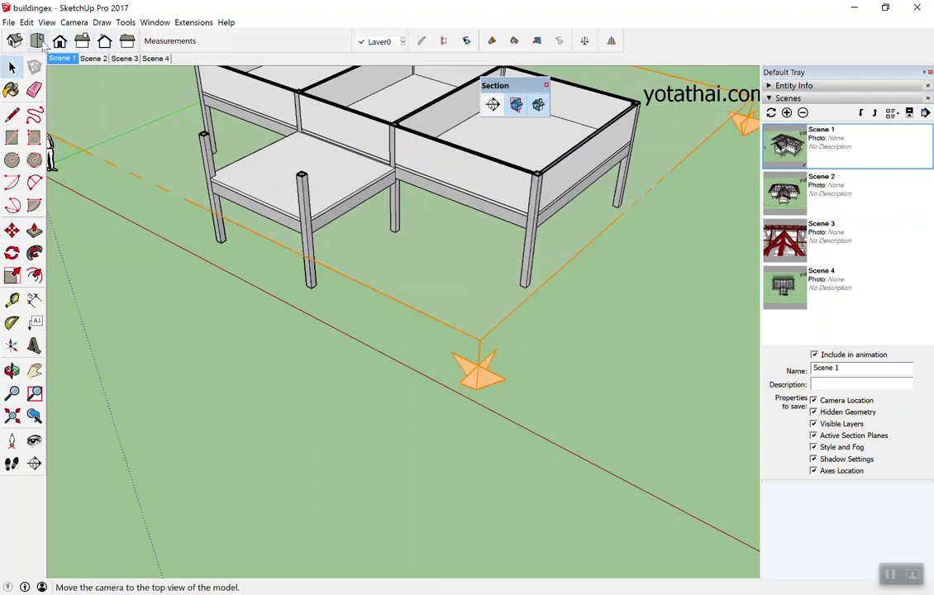
Step: Switch to Top view and zoom to frame the sectioned floor plan
click(37, 41)
scroll(314, 252, down, 3)
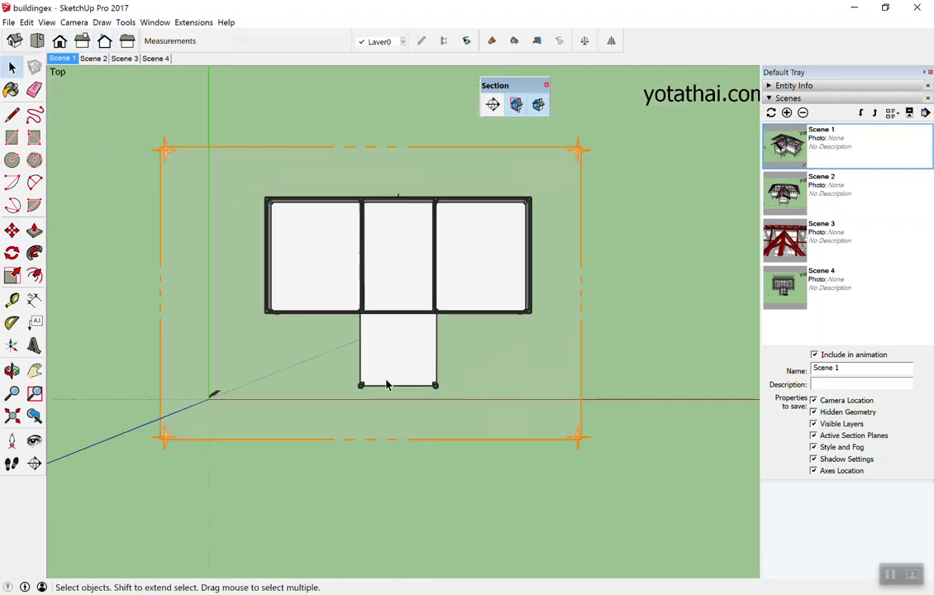
scroll(389, 404, up, 3)
scroll(400, 380, down, 3)
scroll(400, 380, up, 3)
scroll(372, 264, up, 1)
scroll(451, 323, down, 3)
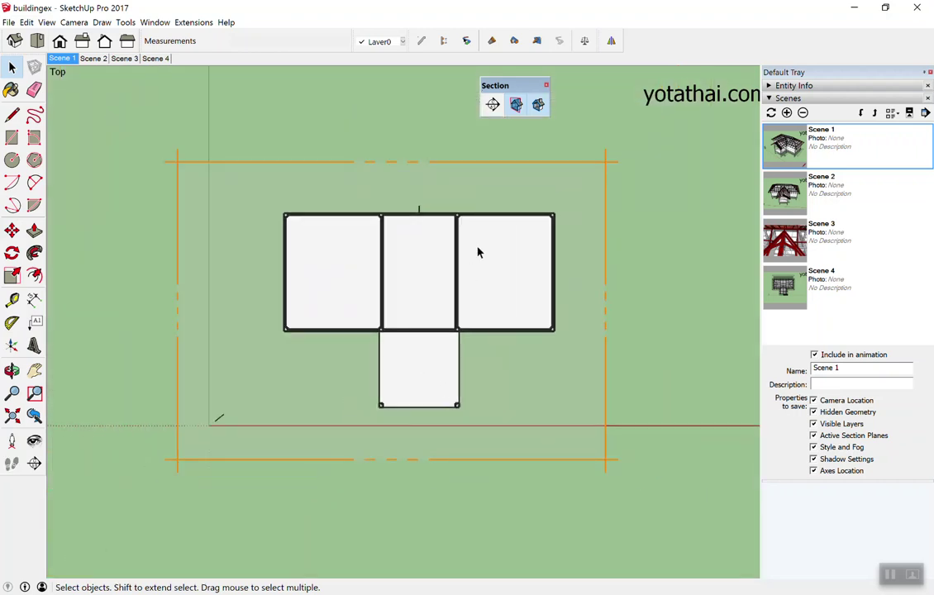
scroll(496, 199, up, 1)
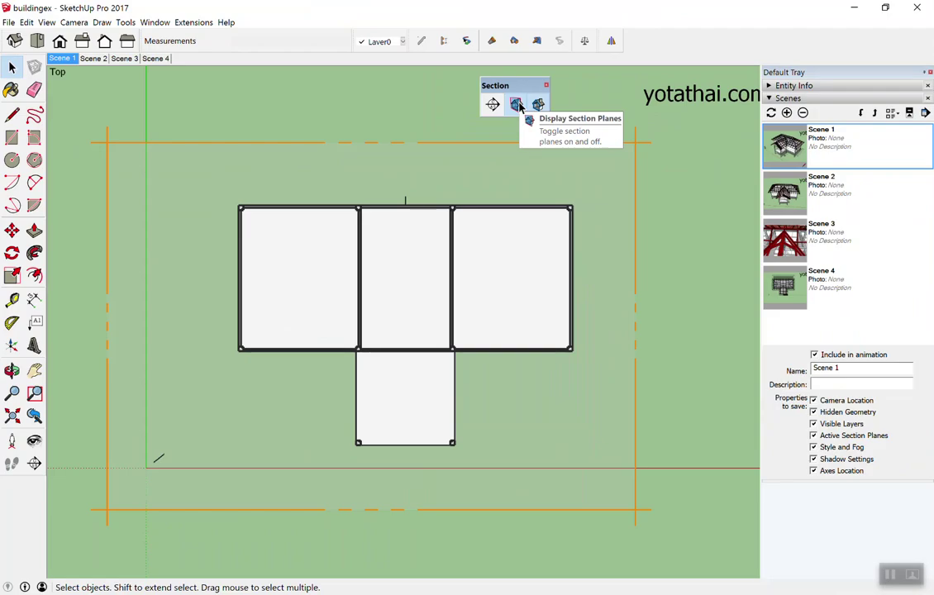
Step: Hide the section planes, leaving a clean plan of the three rooms and projecting room
click(515, 104)
scroll(412, 390, up, 1)
scroll(411, 389, up, 1)
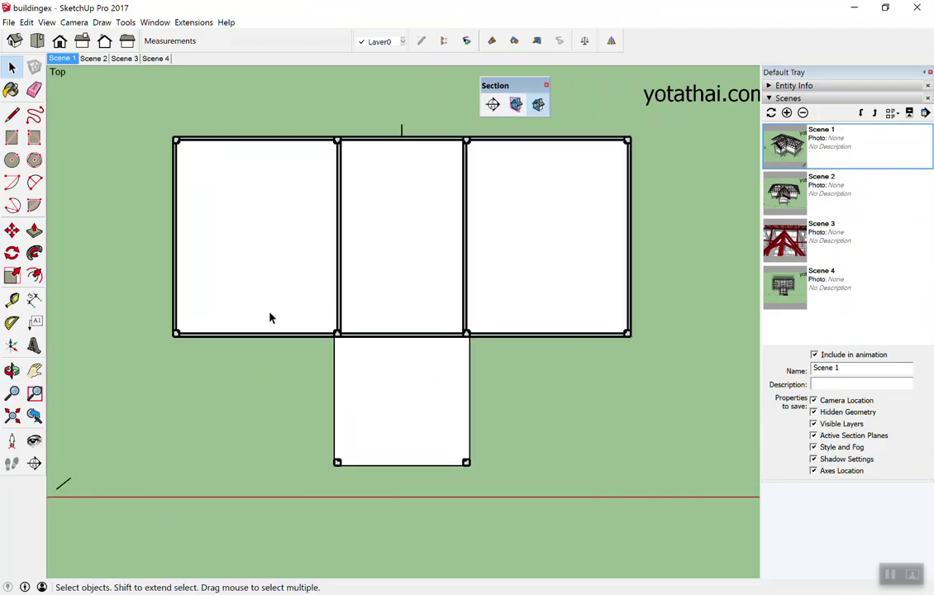
scroll(277, 314, down, 1)
scroll(235, 223, up, 1)
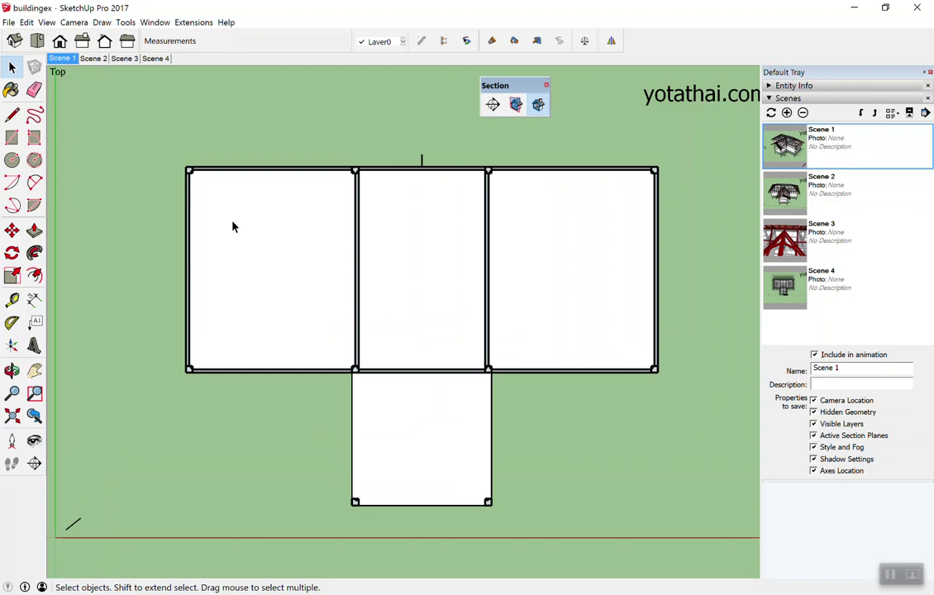
scroll(161, 293, down, 1)
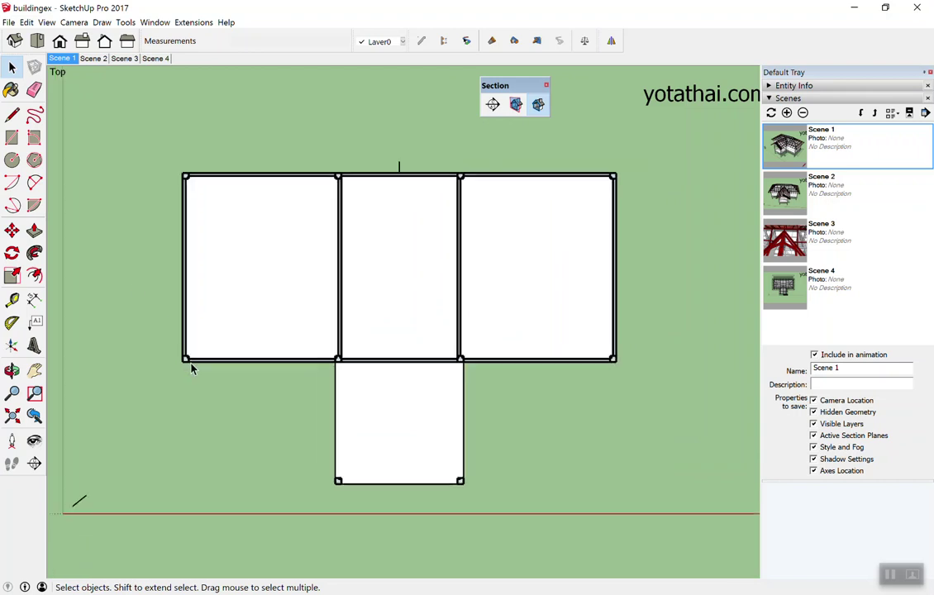
scroll(189, 370, up, 1)
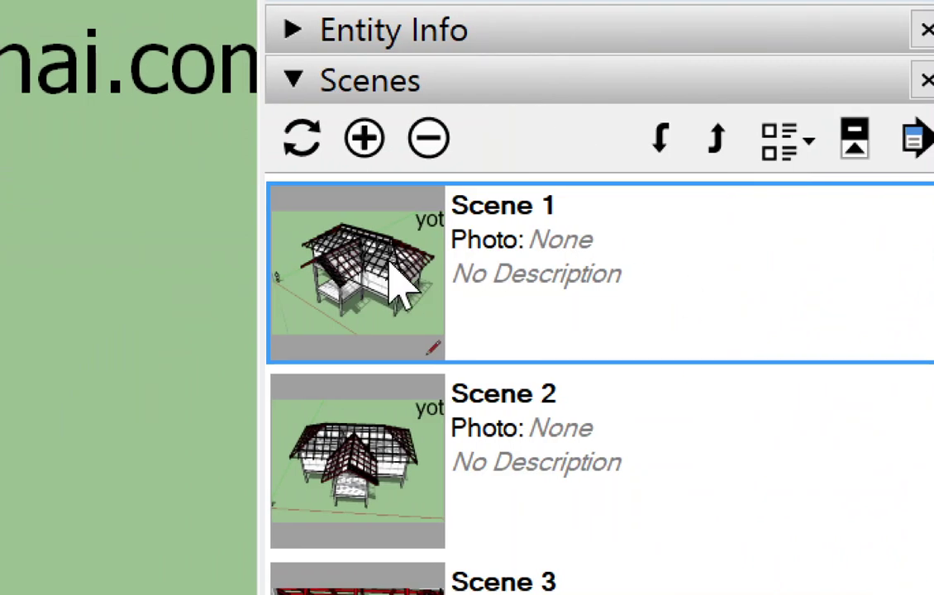
Step: Update Scene 1 to store the top-down floor plan view, then begin renaming it
right_click(364, 268)
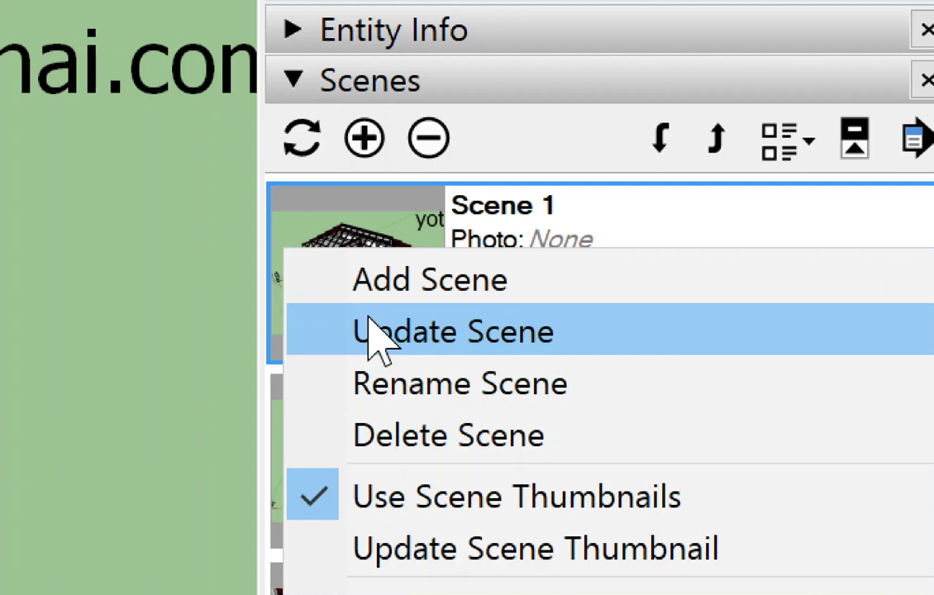
right_click(341, 236)
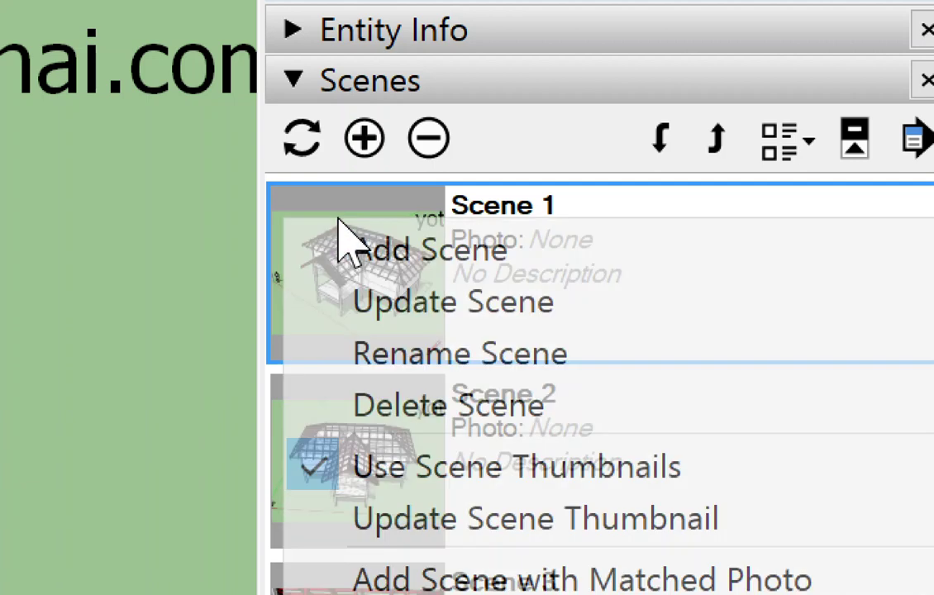
click(358, 314)
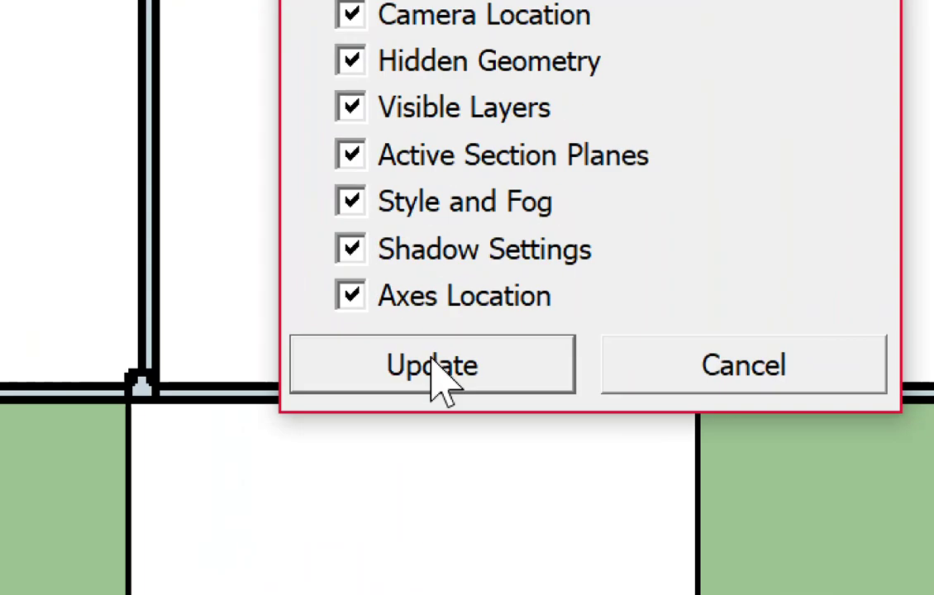
click(431, 362)
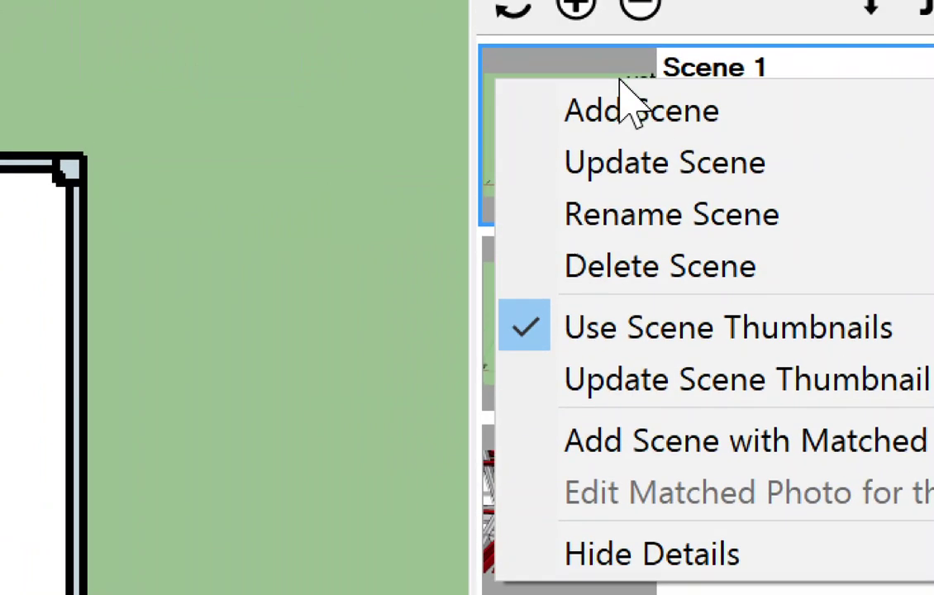
click(625, 167)
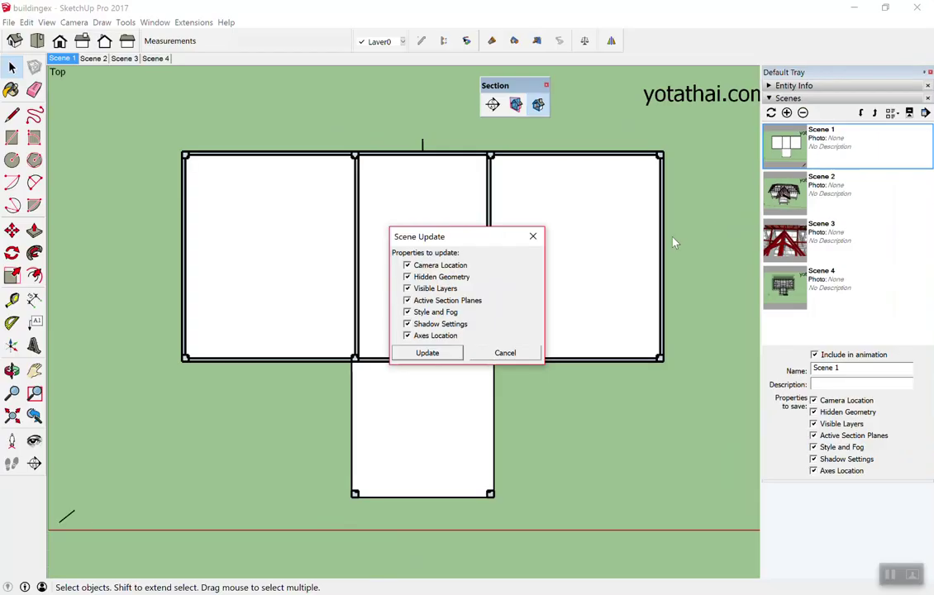
click(427, 353)
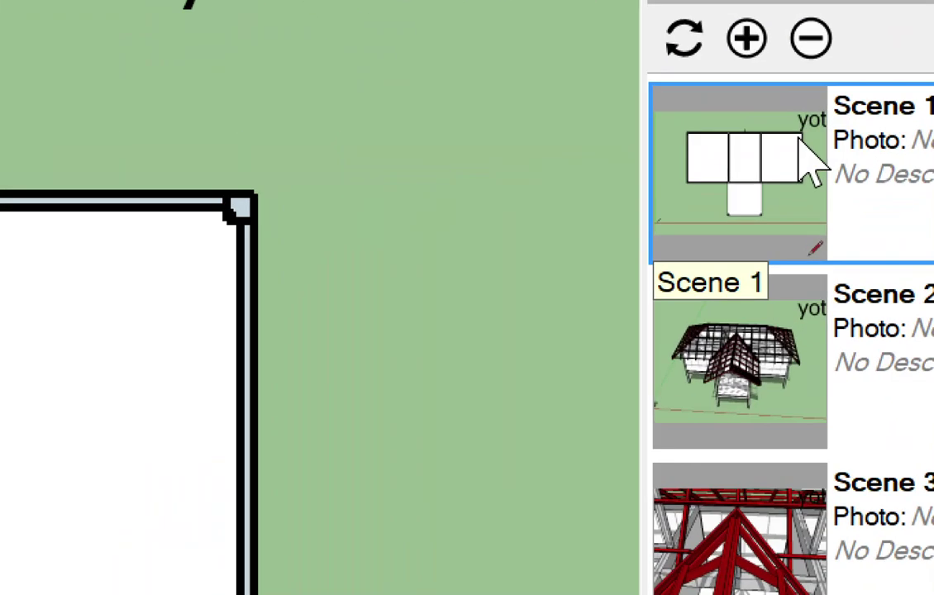
right_click(790, 129)
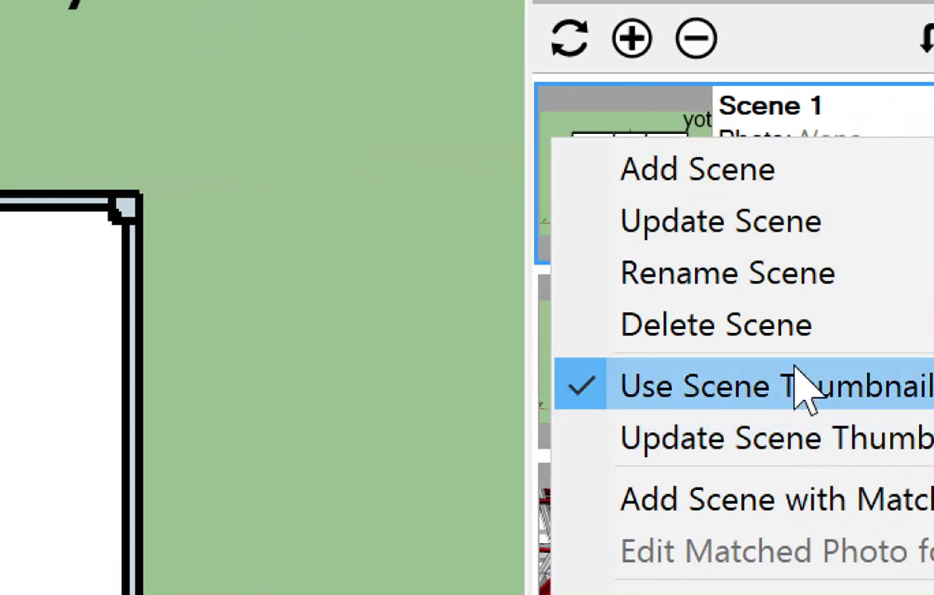
click(806, 281)
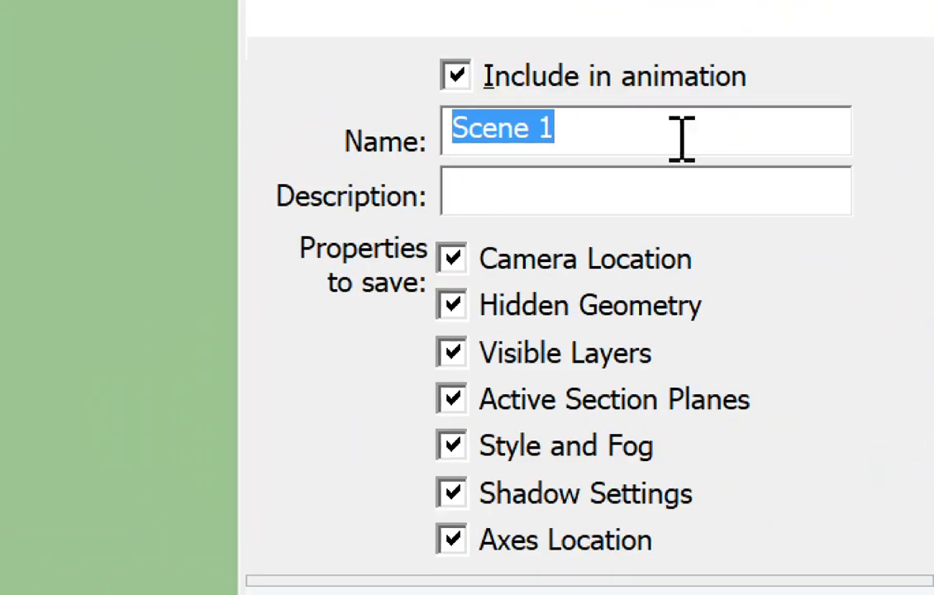
Step: Rename the first scene to 'แปลน', then switch to Scene 2 and show it from the Front view
click(867, 367)
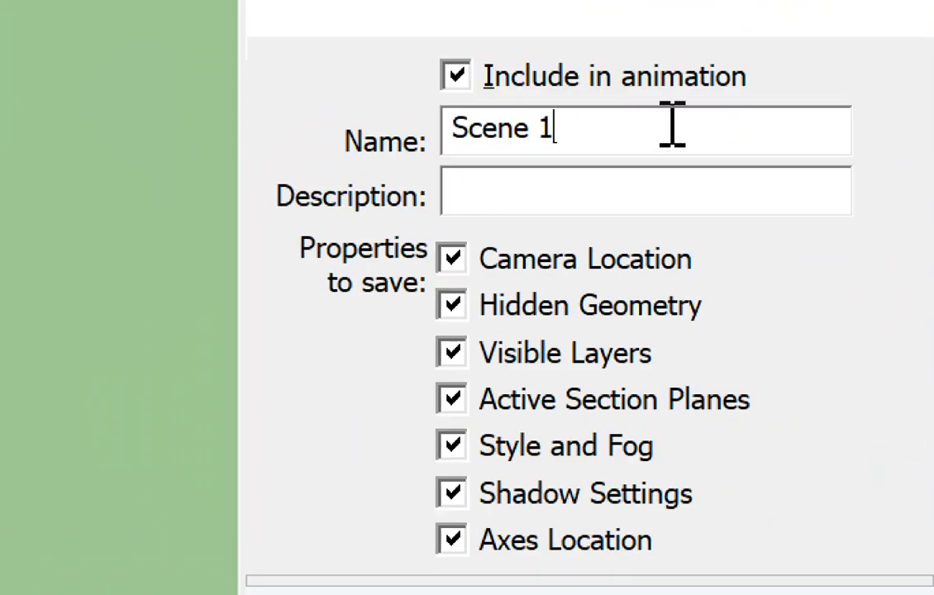
key(ctrl+a)
text(แป)
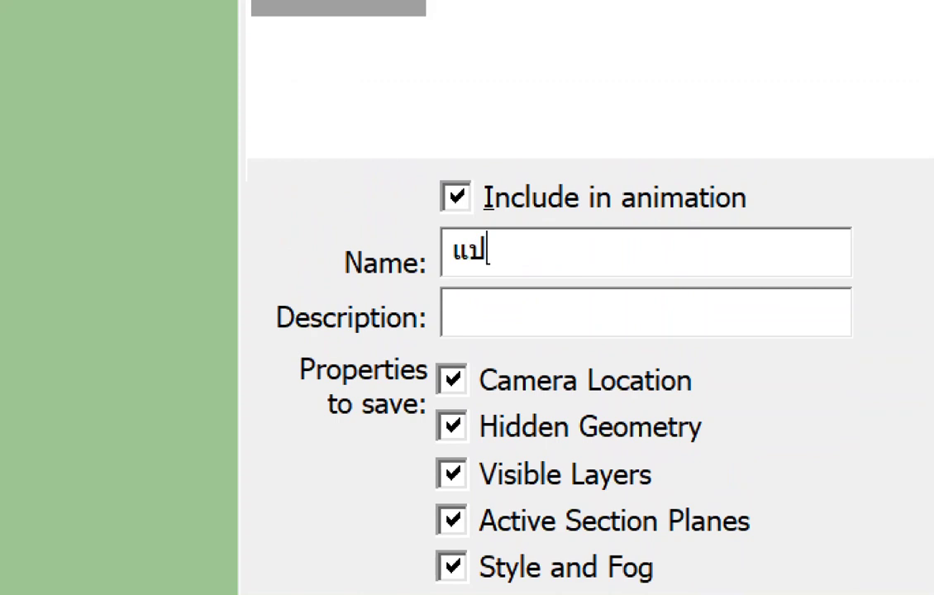
text(ลน)
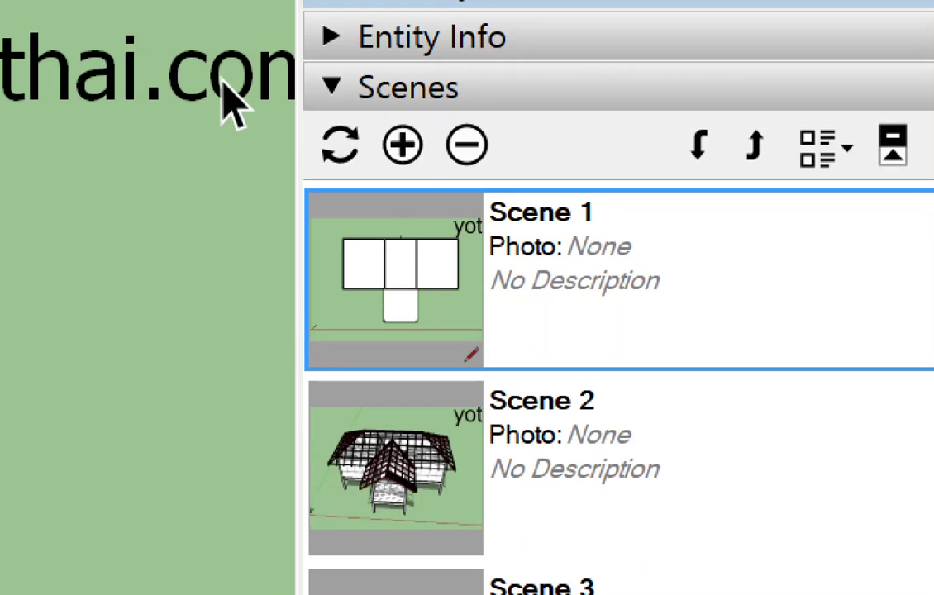
key(Return)
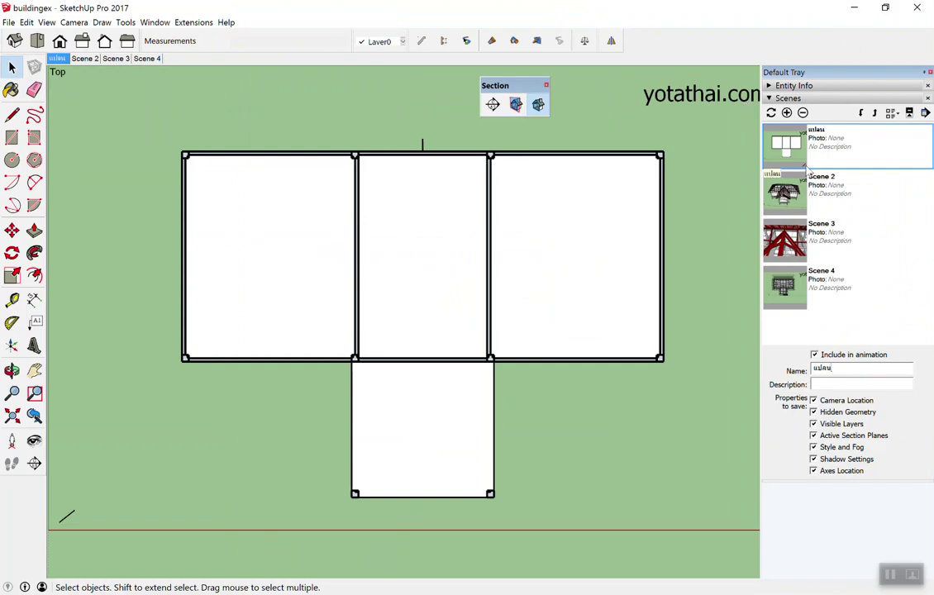
double_click(799, 196)
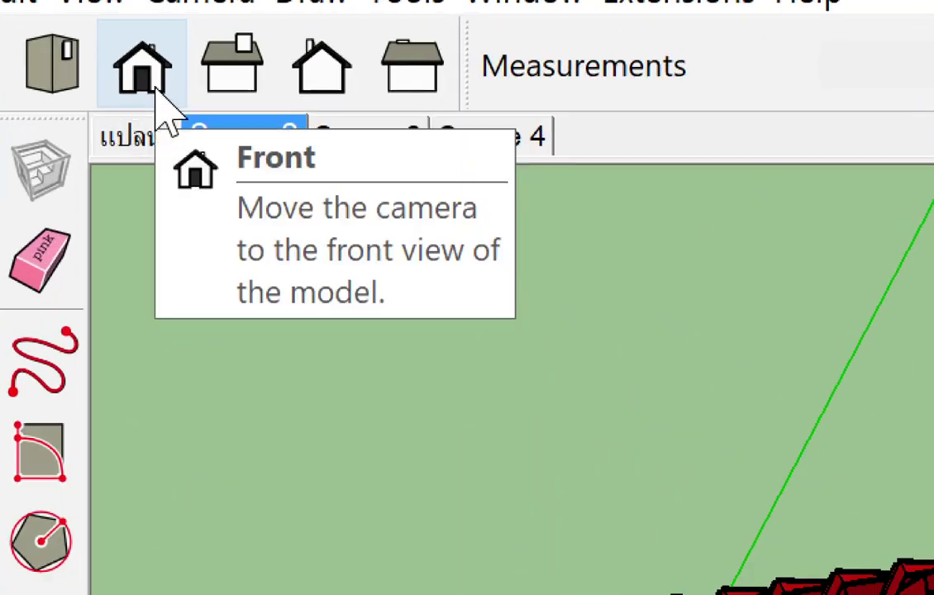
click(156, 87)
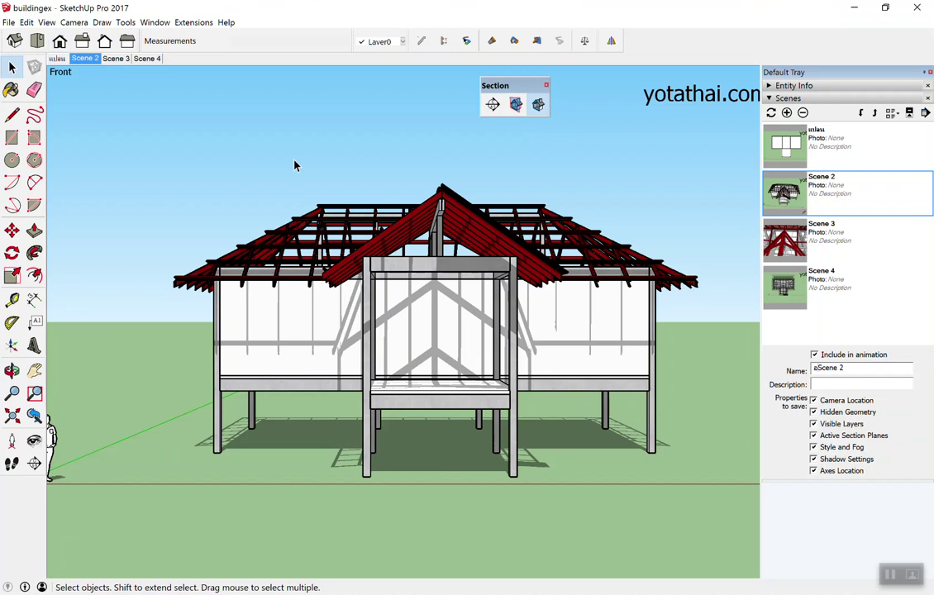
text(a)
Step: Commit Scene 2's name, show the Shadows toolbar, turn shadows off, and dock the toolbar at the top
key(Return)
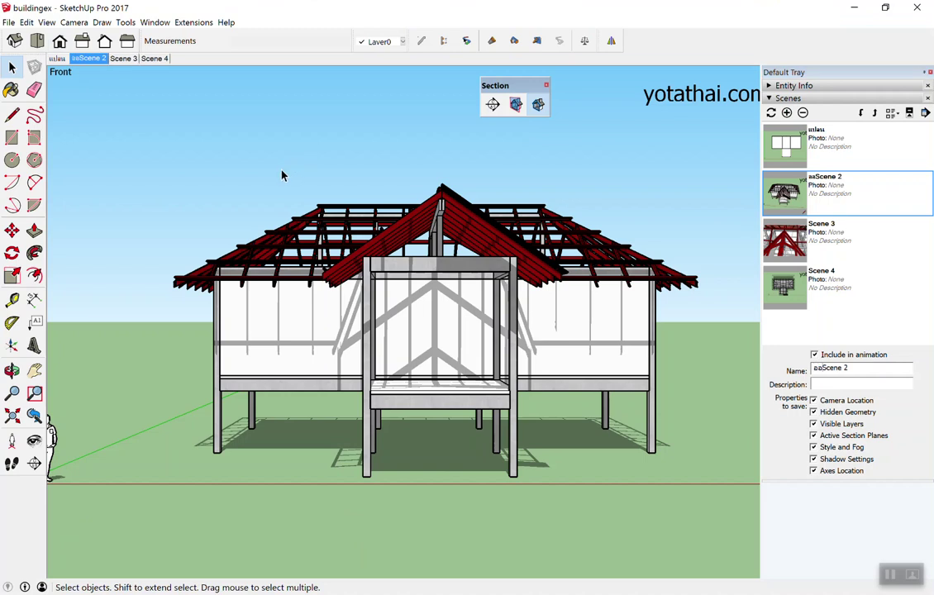
scroll(334, 328, up, 2)
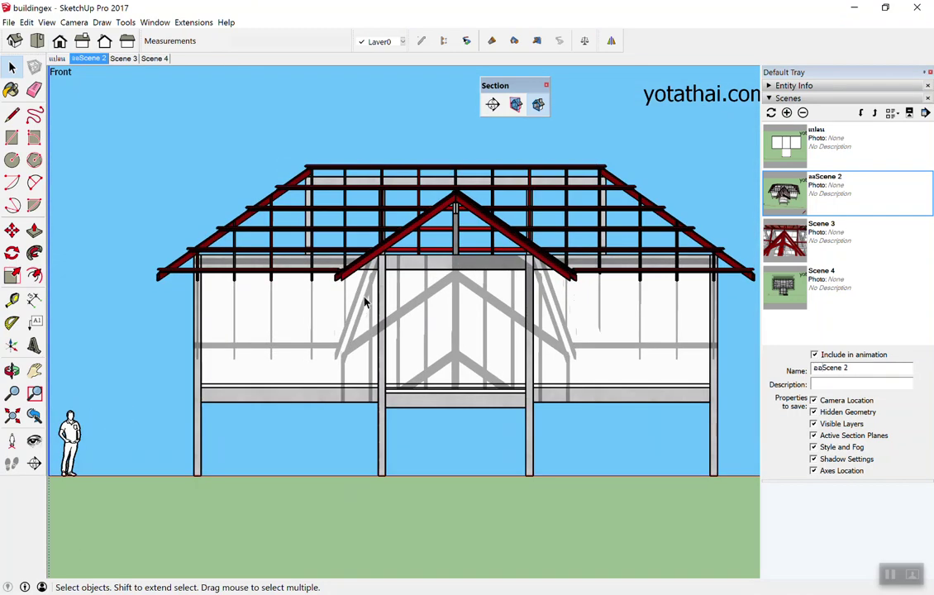
right_click(662, 52)
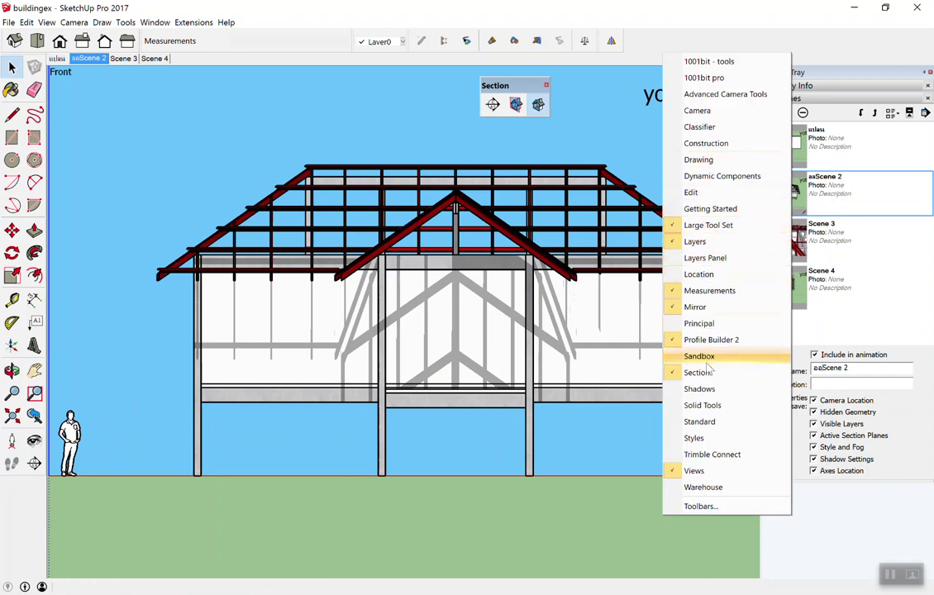
click(708, 395)
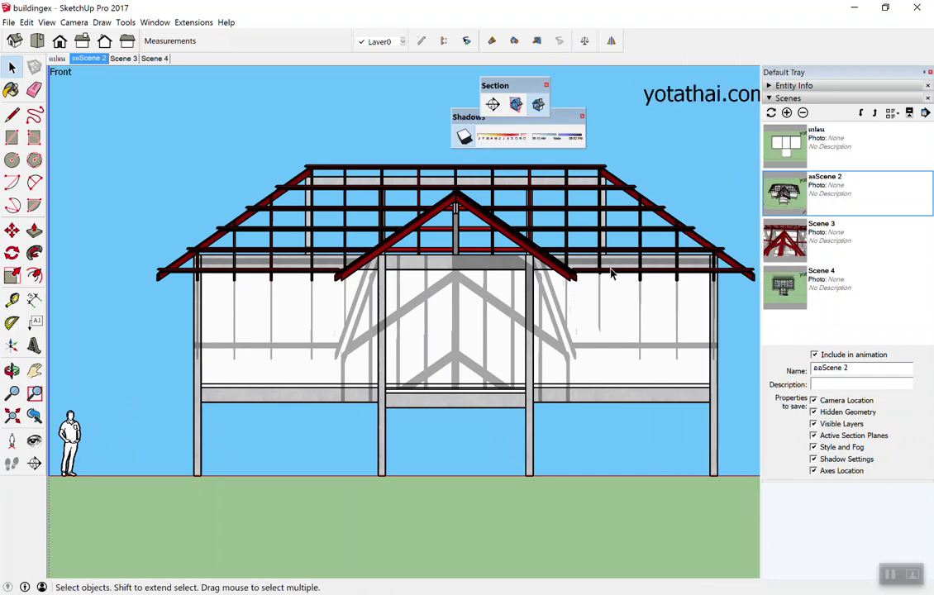
click(465, 136)
drag(484, 117, 719, 45)
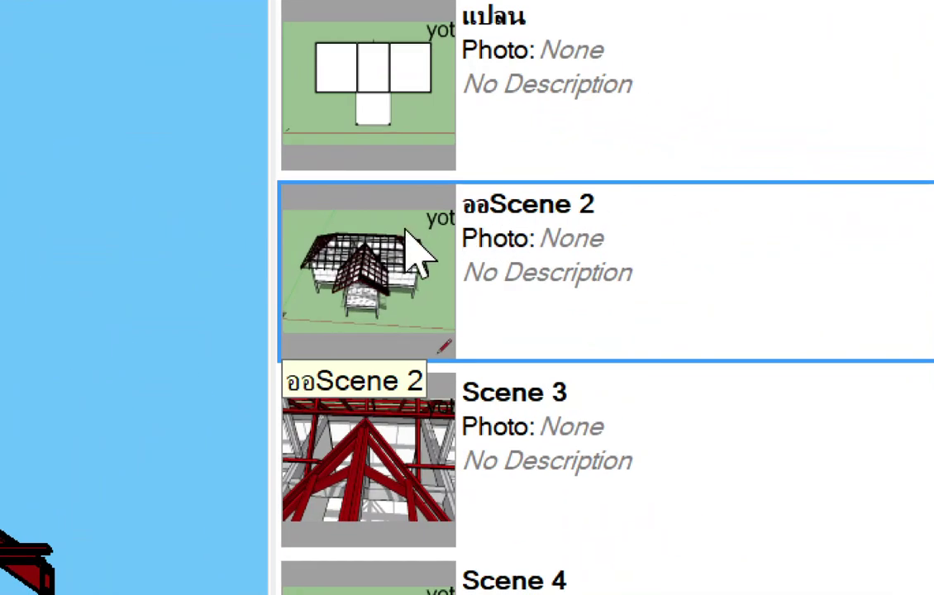
Step: Update Scene 2 so it stores the current front elevation
right_click(407, 231)
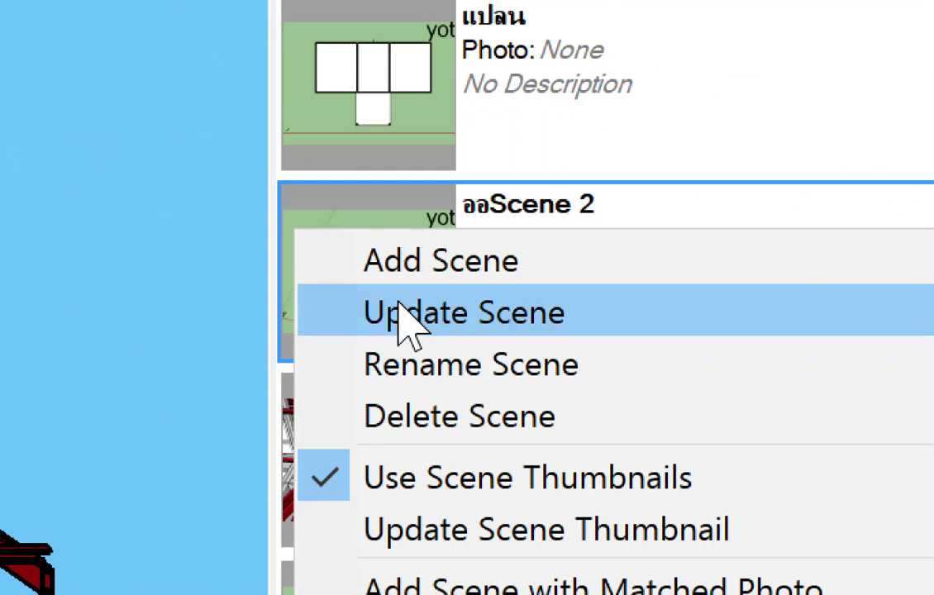
click(402, 312)
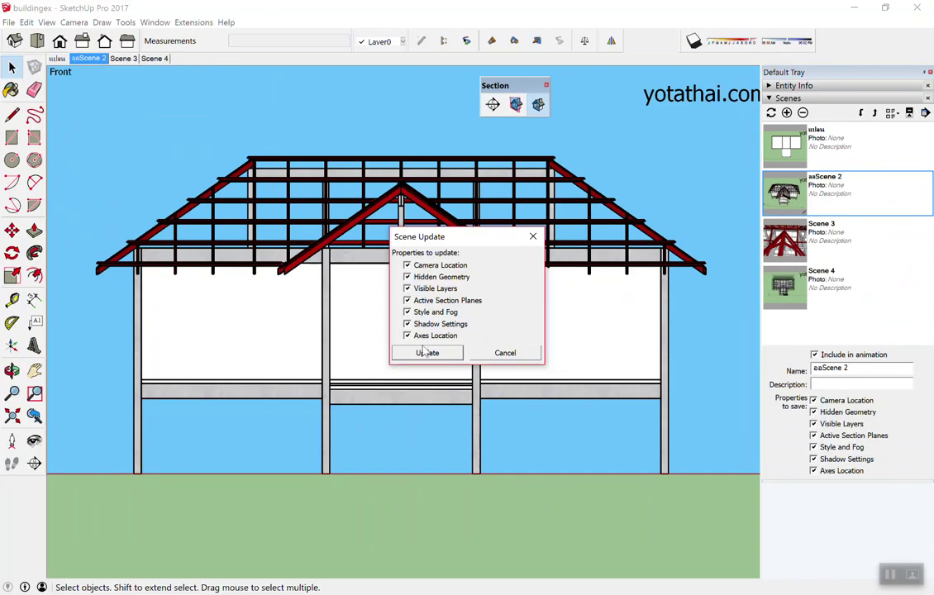
click(421, 354)
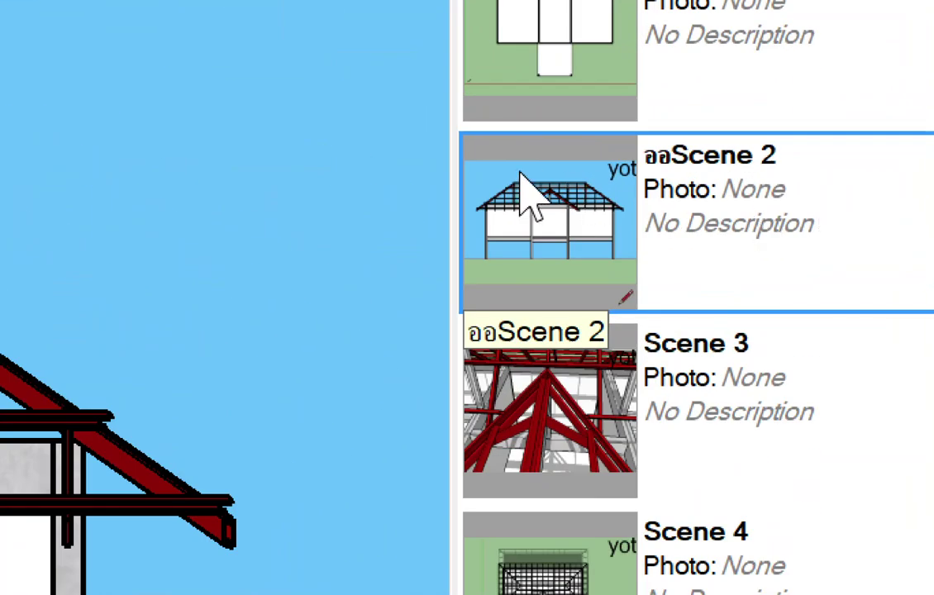
Step: Rename Scene 2 to 'รูปด้าน'
right_click(629, 191)
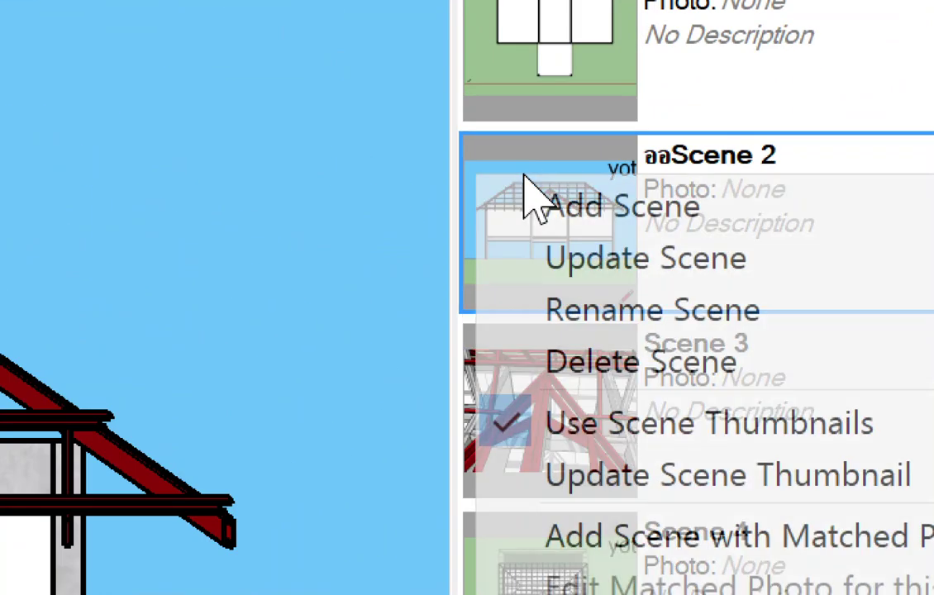
click(544, 318)
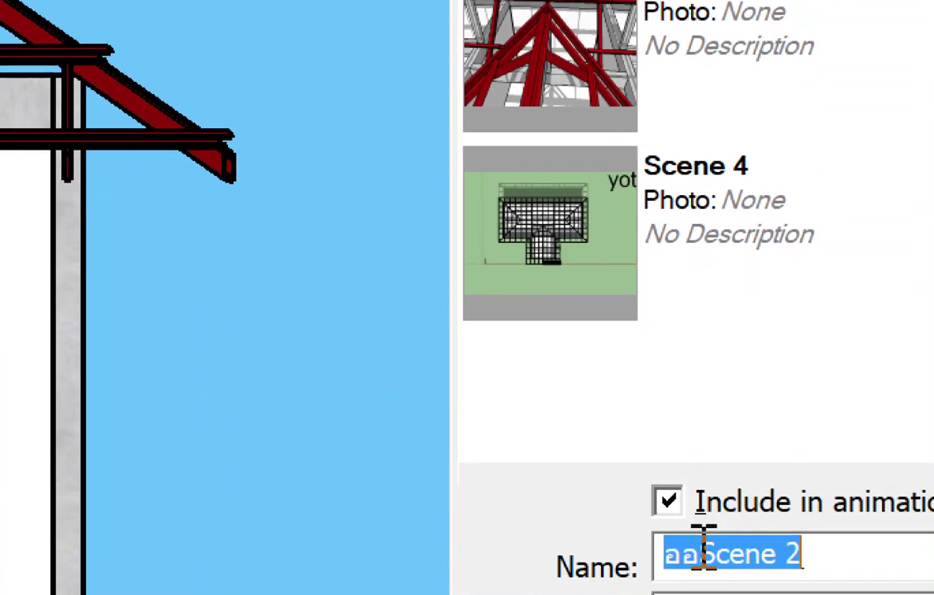
text(รู)
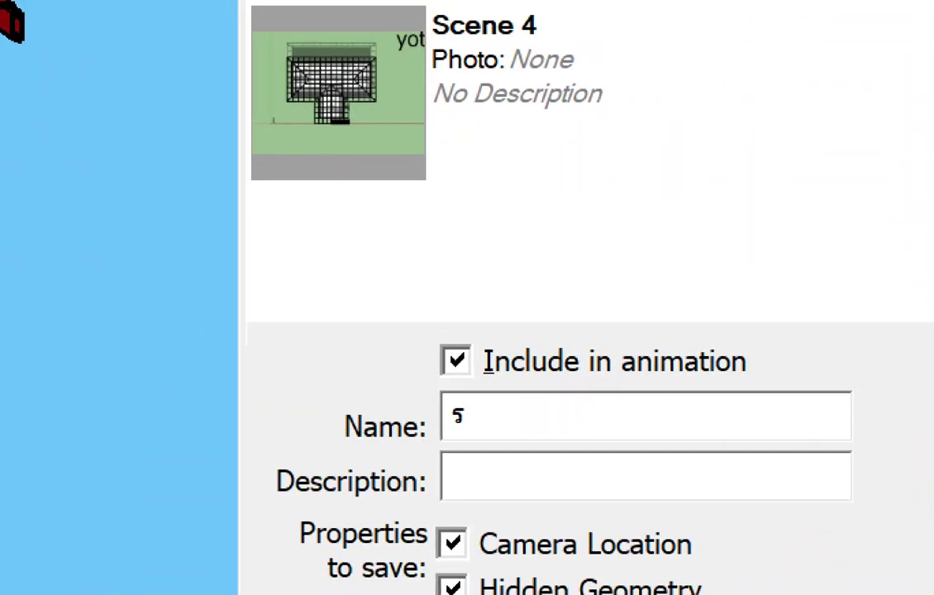
text(ปด้าน)
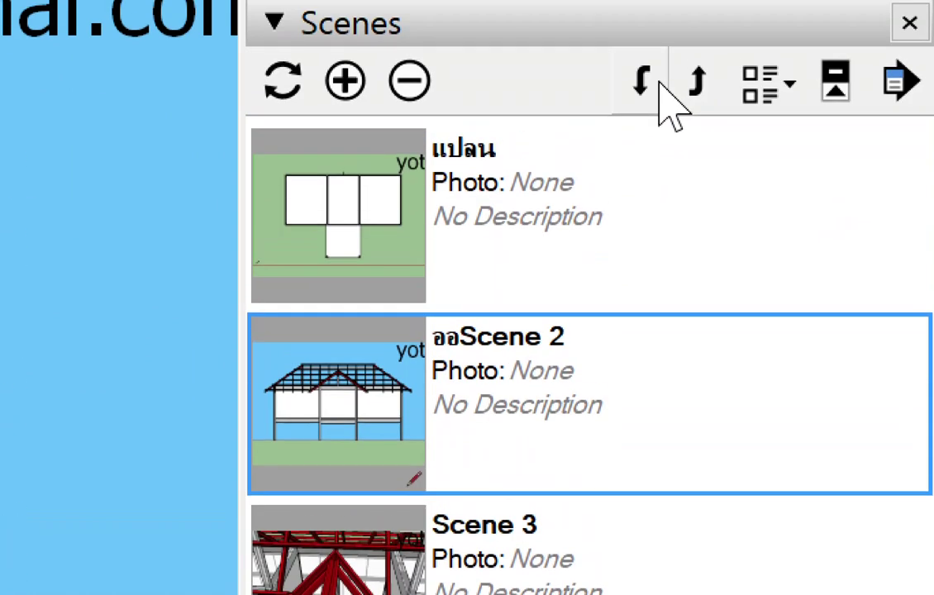
key(Return)
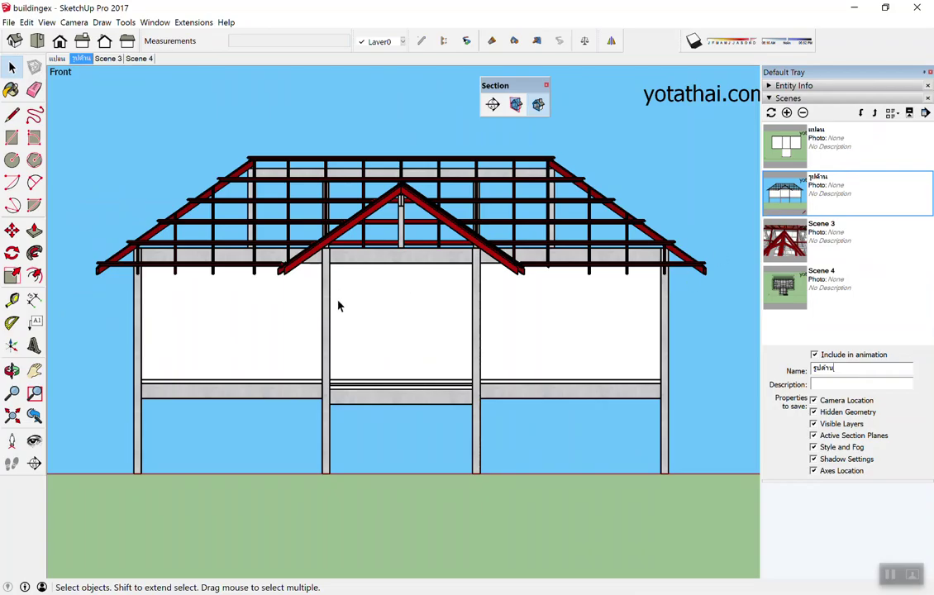
Step: Switch to Scene 3, orbit to a lower, closer view, and turn shadows off
click(786, 254)
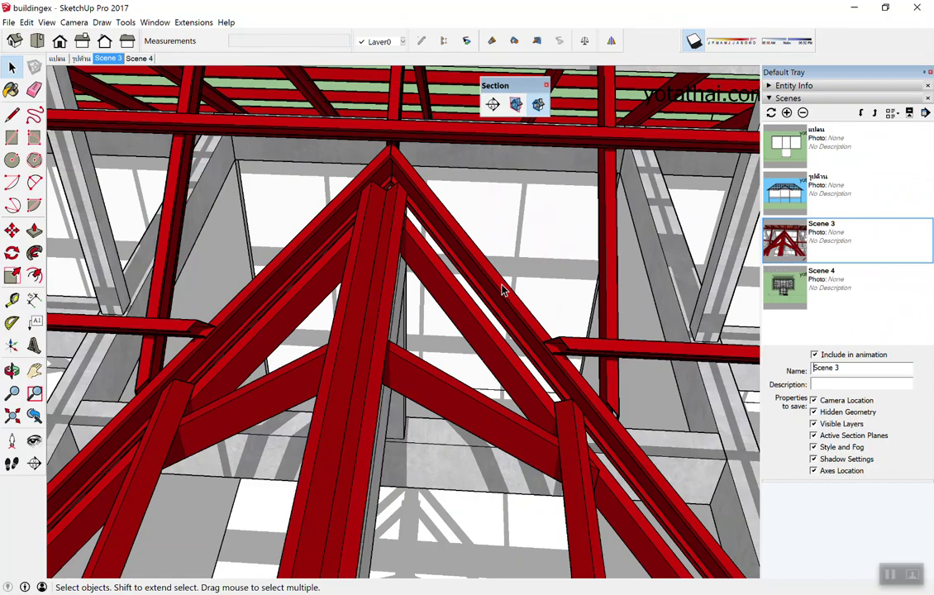
scroll(442, 250, down, 4)
scroll(446, 281, down, 4)
scroll(449, 308, down, 3)
middle_drag(450, 308, 592, 210)
scroll(504, 272, up, 3)
click(694, 40)
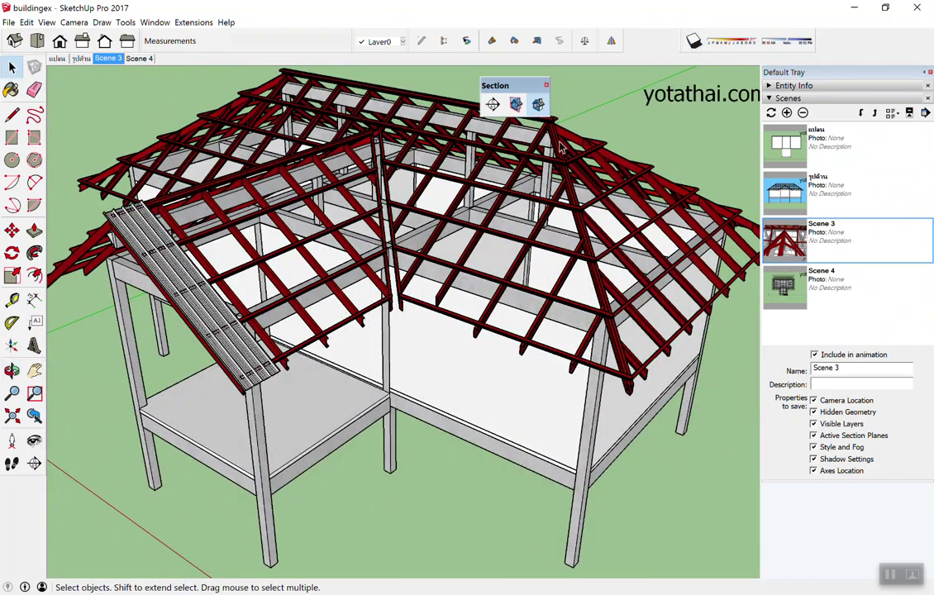
scroll(633, 284, down, 5)
scroll(632, 283, up, 4)
scroll(632, 283, down, 1)
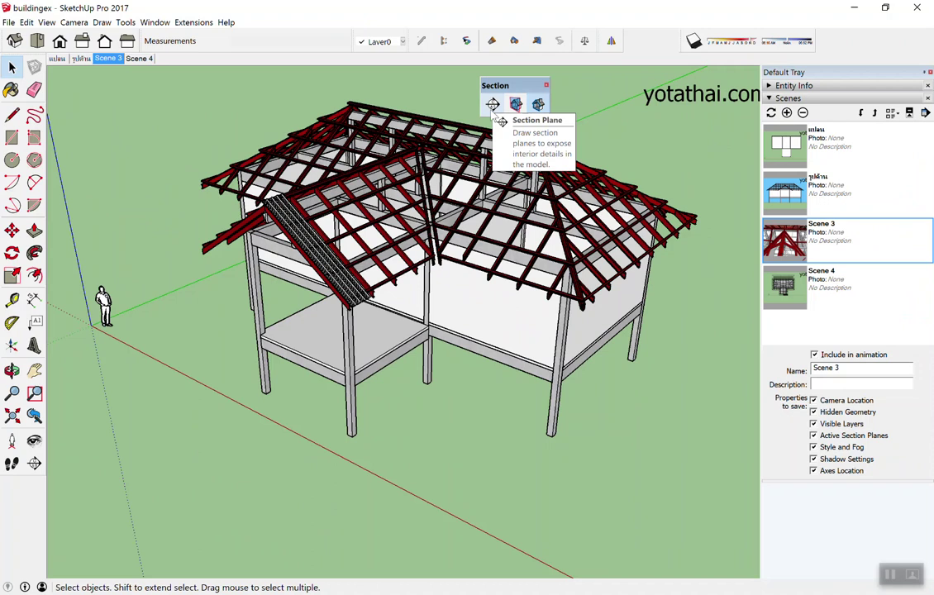
Step: Place a section plane on the wall and move it 6.25m through the house
click(494, 105)
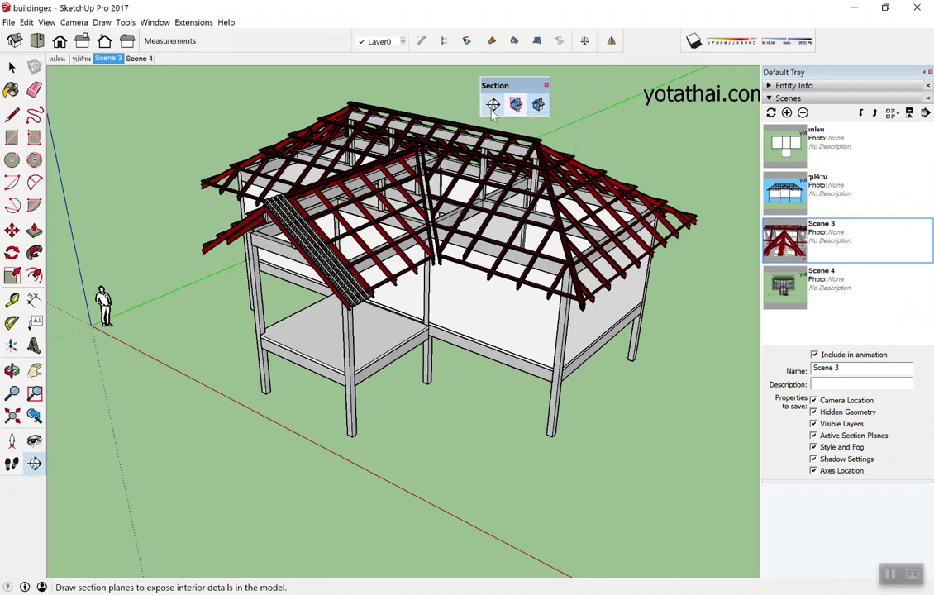
click(597, 318)
mouse_move(596, 318)
middle_down()
mouse_move(413, 297)
mouse_move(668, 261)
middle_up()
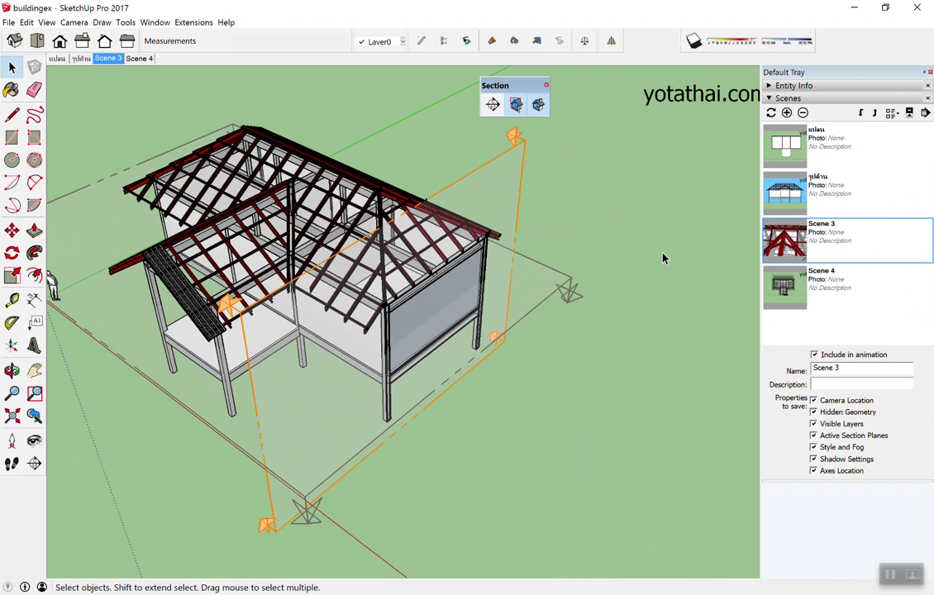
key(m)
drag(512, 139, 385, 89)
mouse_move(385, 89)
middle_down()
mouse_move(287, 157)
mouse_move(225, 147)
middle_up()
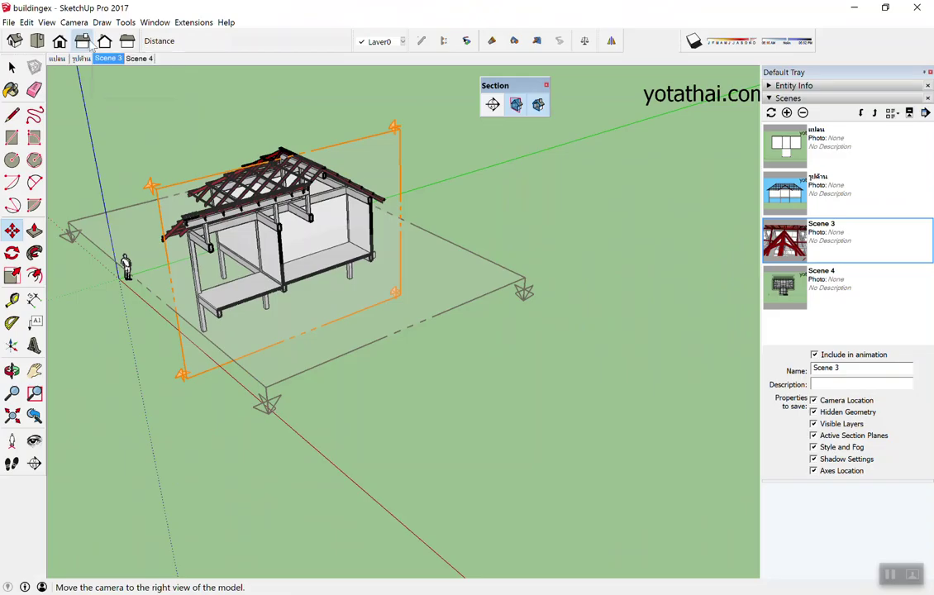
Step: Switch to the flat Right view and hide the section plane outlines
click(84, 41)
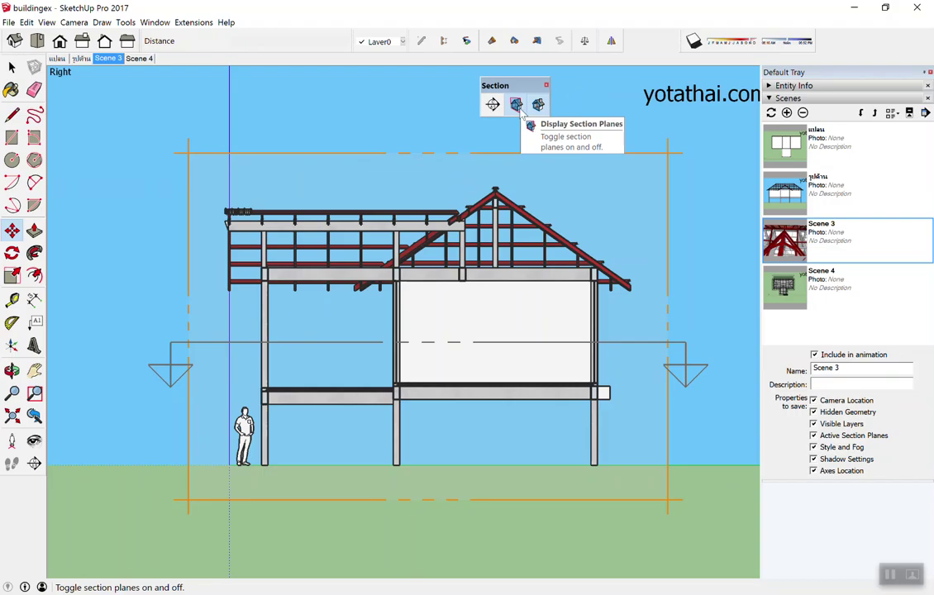
click(520, 107)
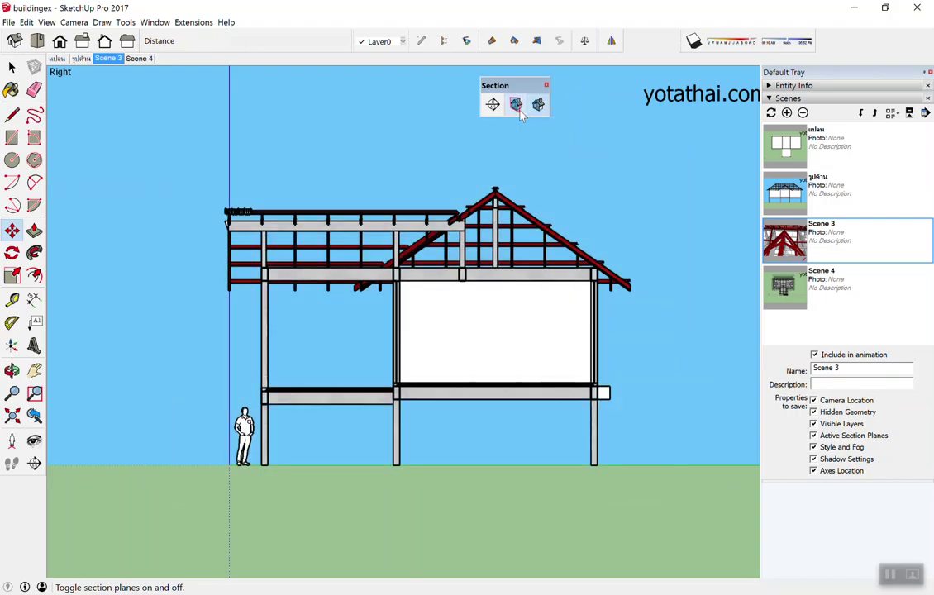
scroll(495, 274, up, 2)
key(q)
scroll(500, 279, up, 1)
key(m)
scroll(360, 387, down, 2)
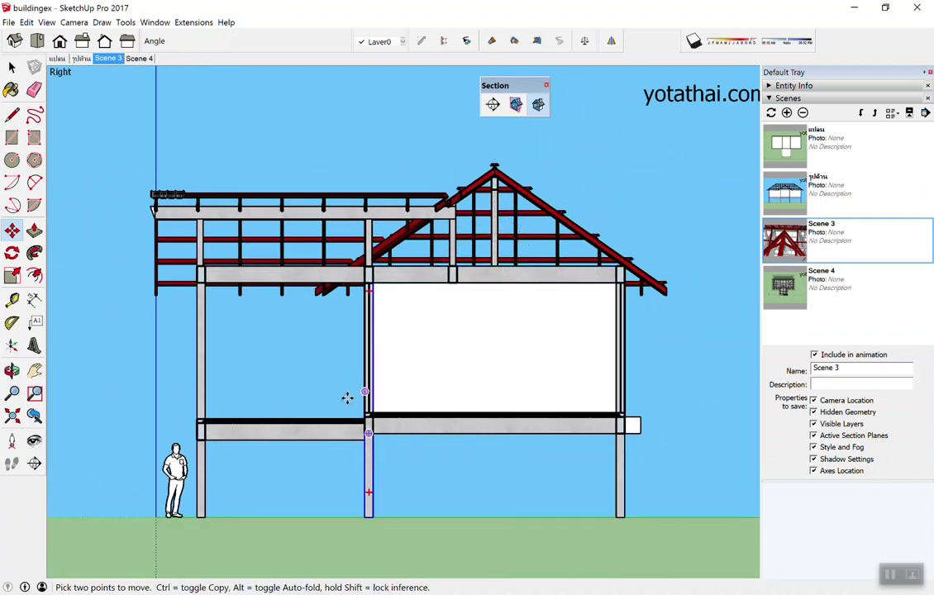
scroll(333, 422, up, 1)
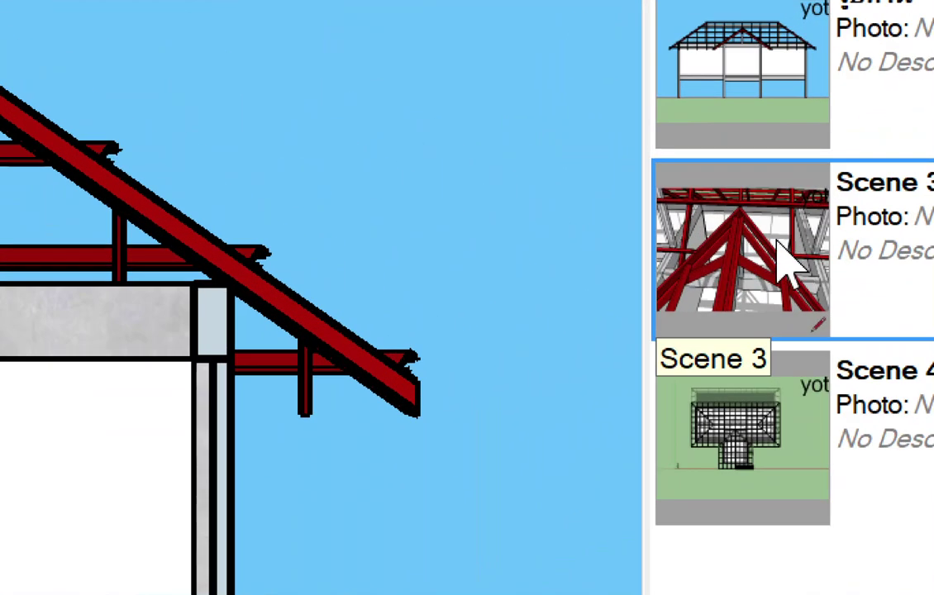
Step: Update Scene 3 to this section view and rename it 'รูปตัด'
right_click(793, 239)
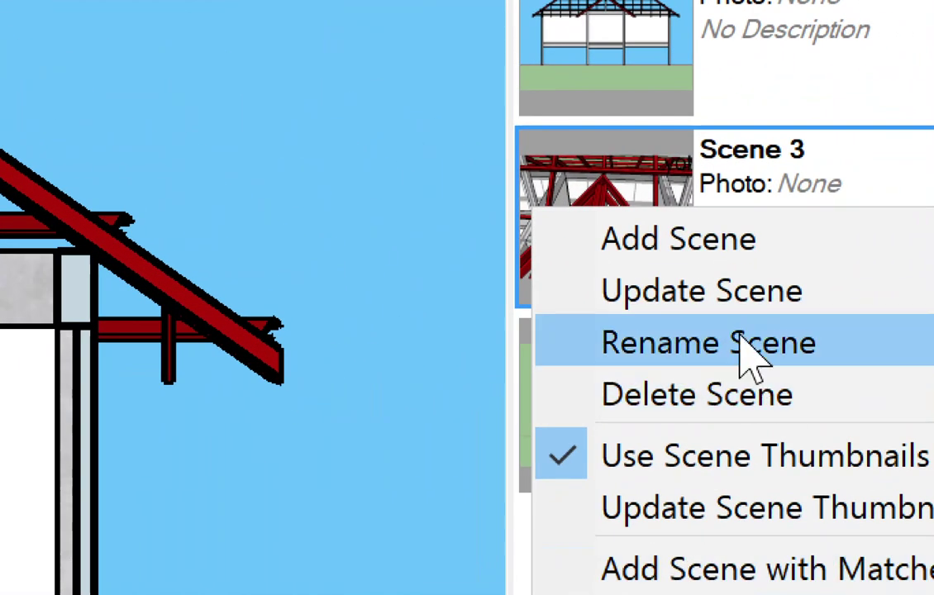
click(726, 291)
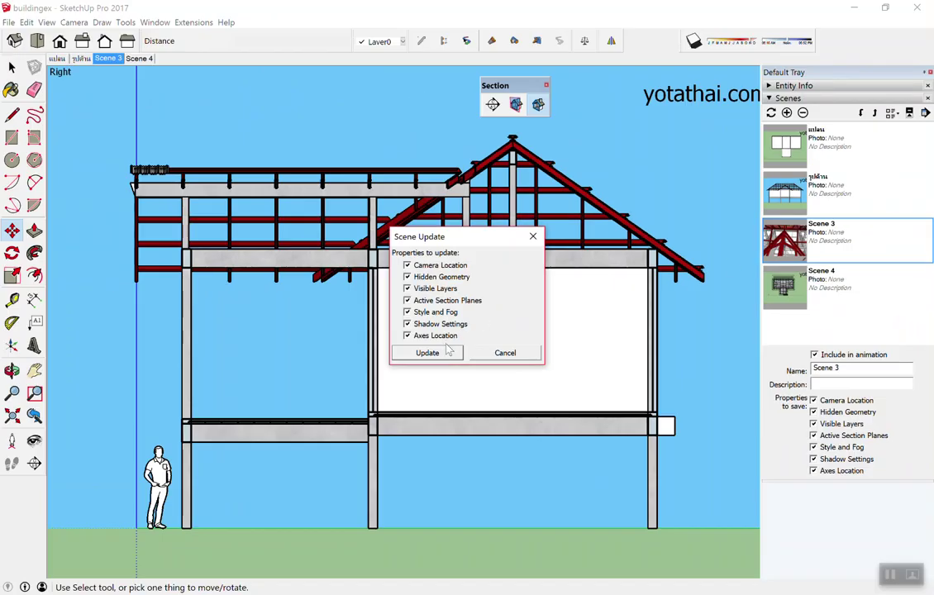
click(427, 352)
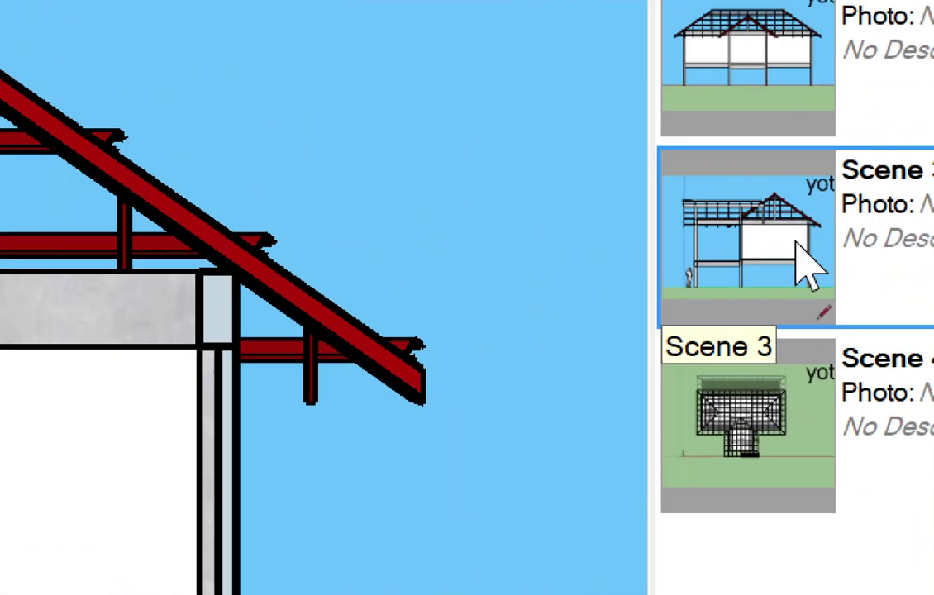
right_click(800, 242)
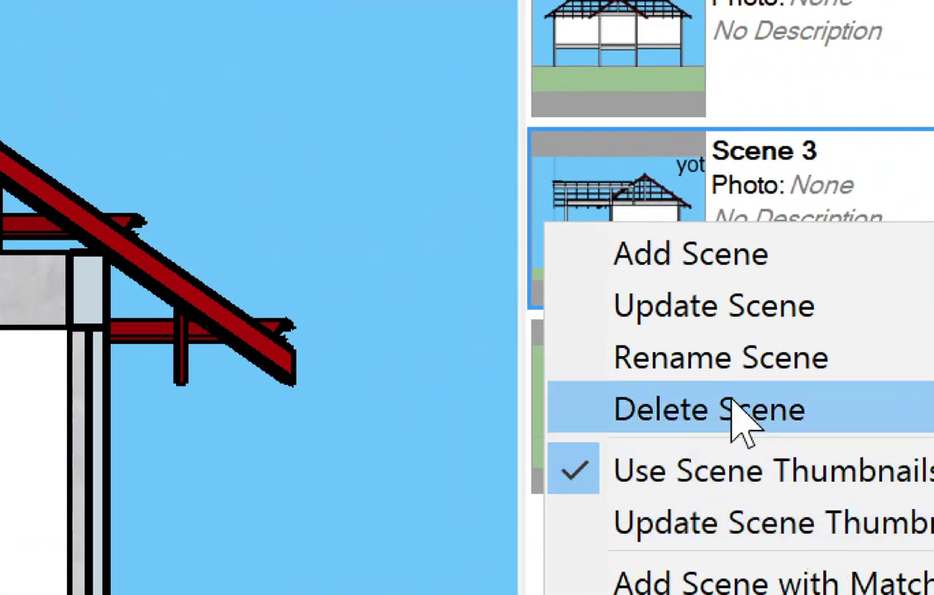
click(756, 380)
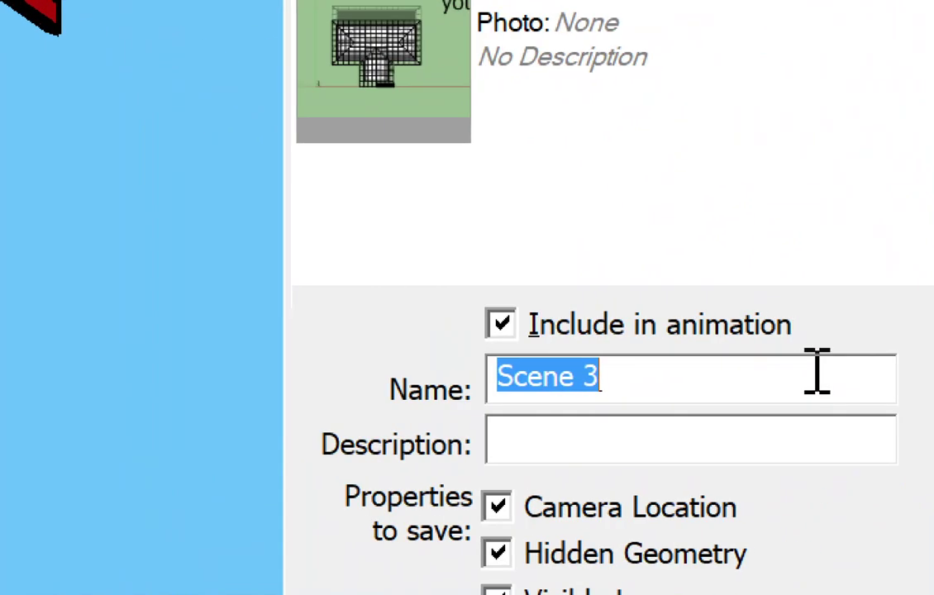
text(S)
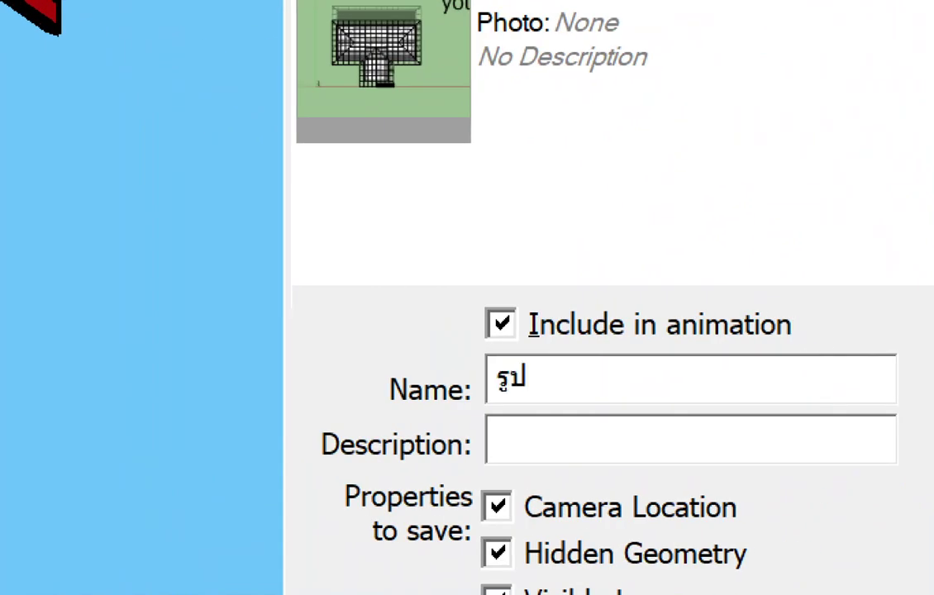
text(ด)
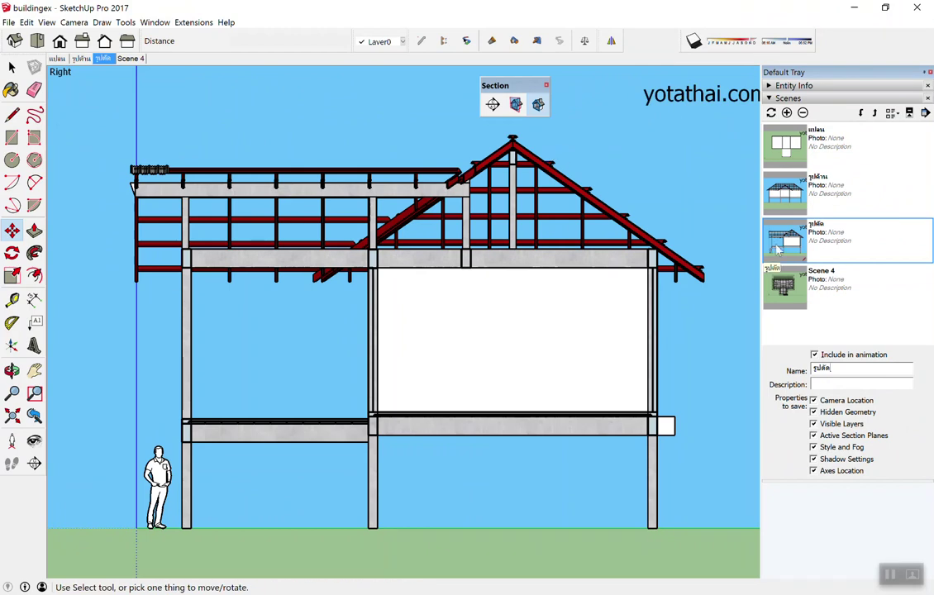
click(7, 21)
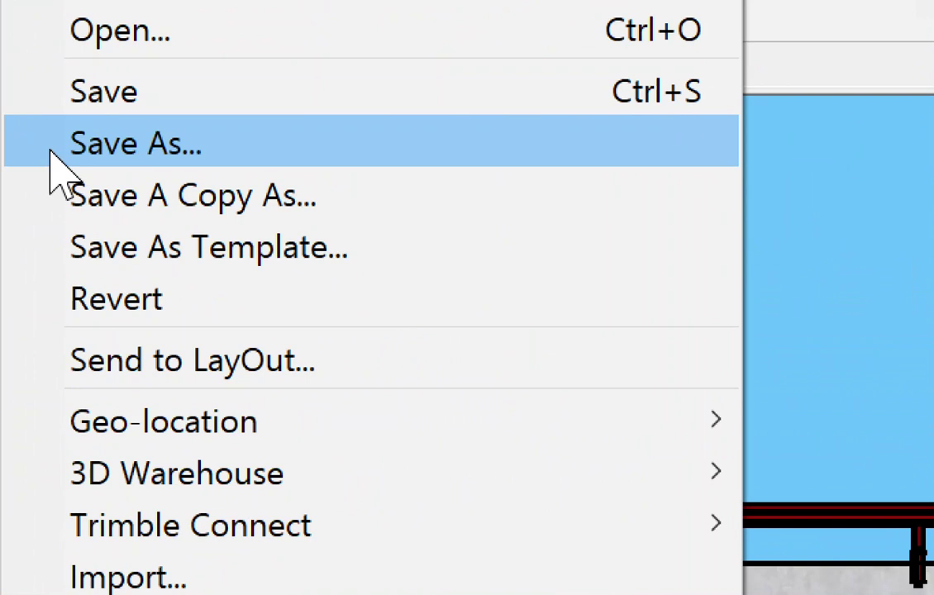
Step: Save the model under the new file name 'buildingex2' with Save As
click(52, 152)
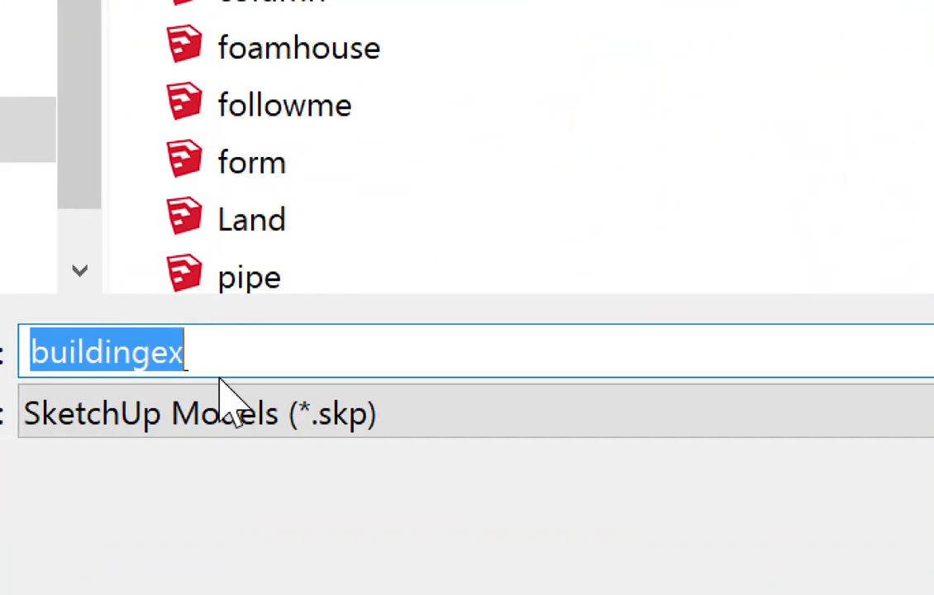
click(144, 341)
text(/)
key(BackSpace)
key(grave)
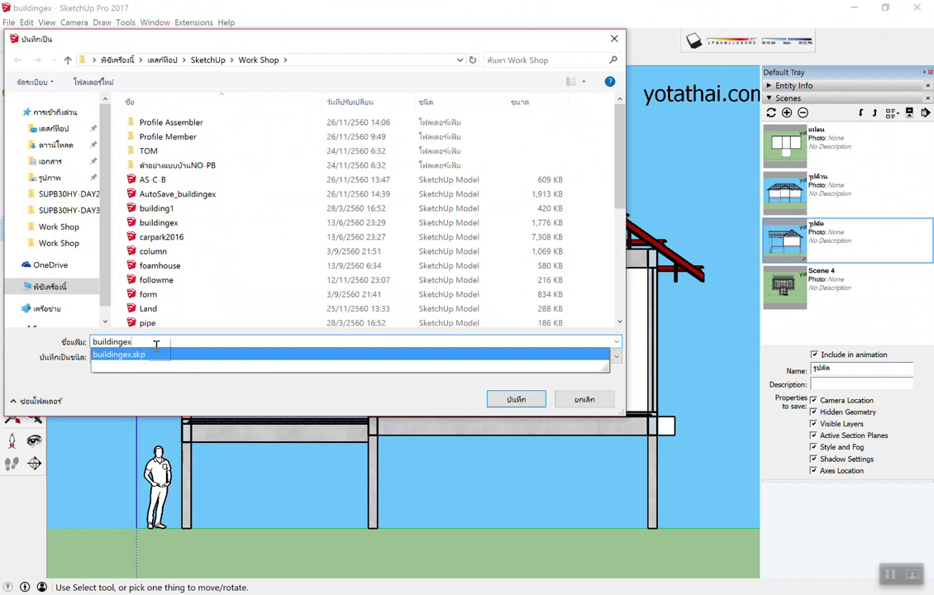
text(2)
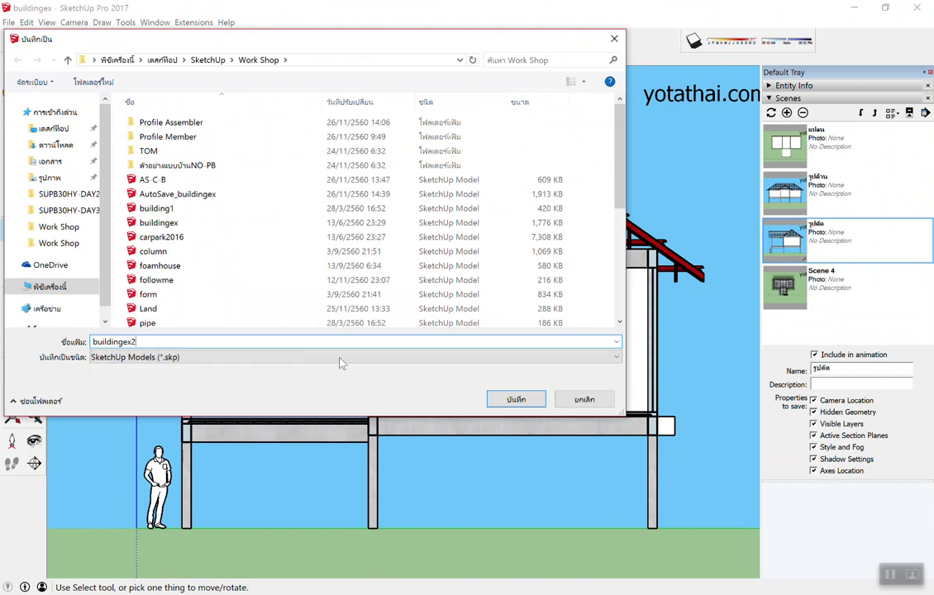
click(514, 404)
key(m)
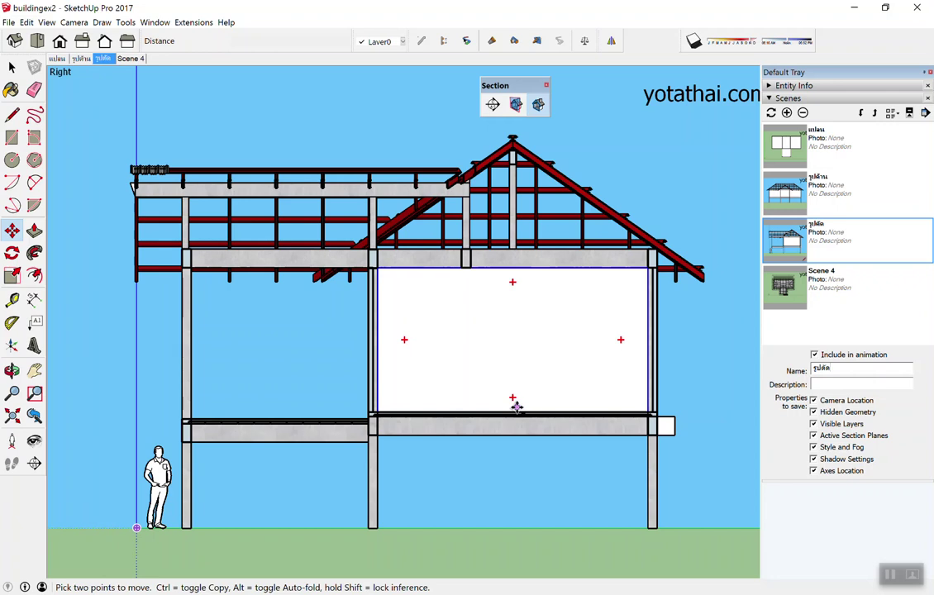
key(ctrl+t)
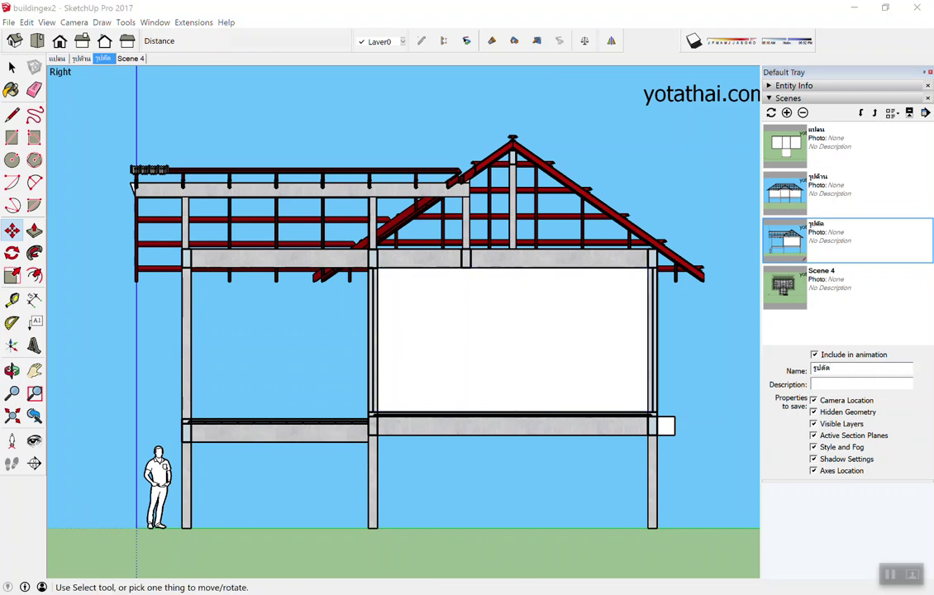